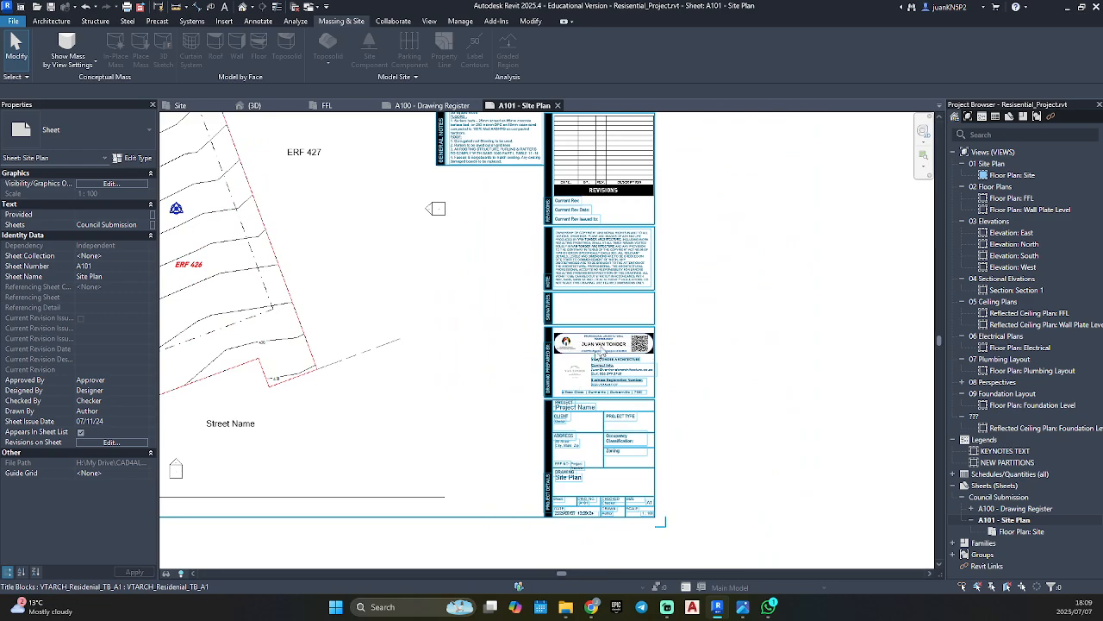
Examine the existing title block on sheet A101, including its notes, revisions table, signature area and local authority strips.
{"action": "scroll", "coordinate": [646, 339], "scroll_direction": "up", "scroll_amount": 3}
{"action": "middle_click_drag", "start_coordinate": [559, 307], "coordinate": [590, 513]}
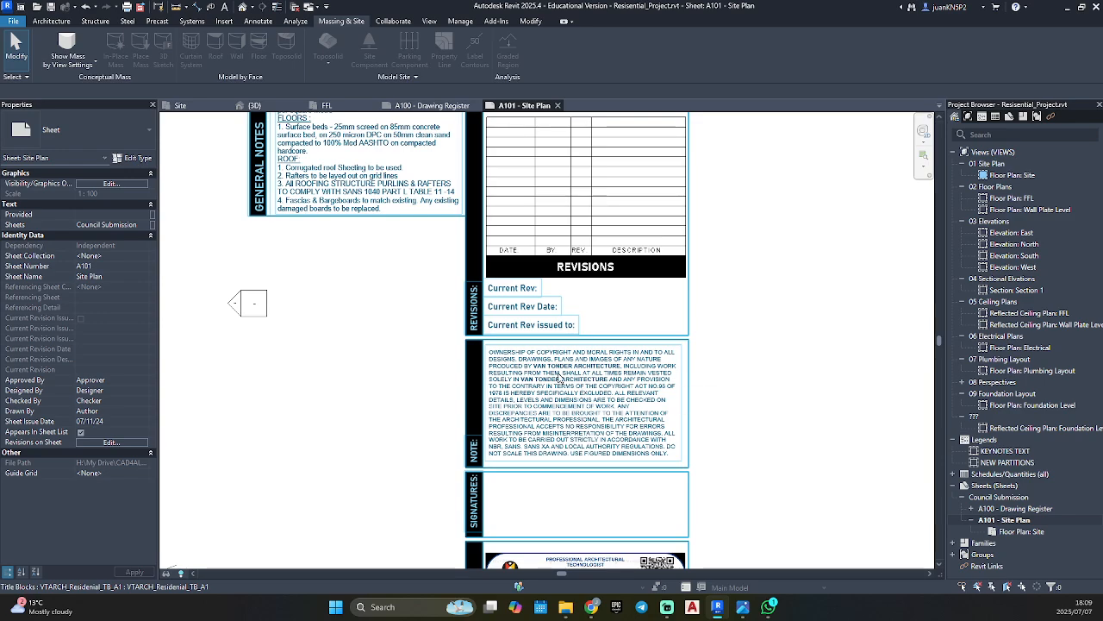
{"action": "middle_click_drag", "start_coordinate": [492, 299], "coordinate": [618, 503]}
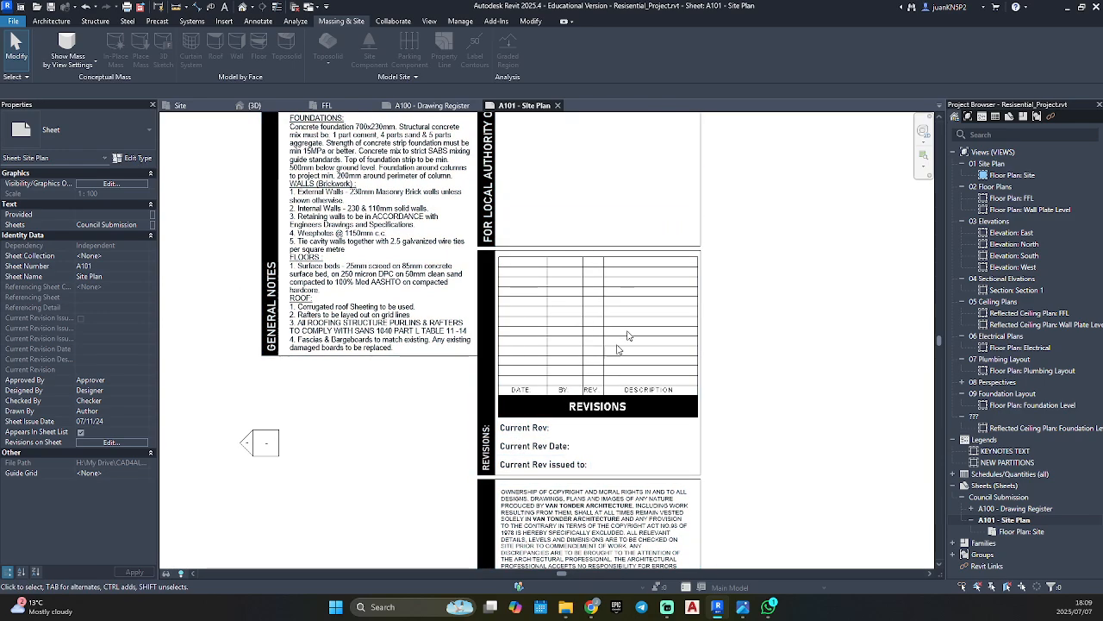
{"action": "scroll", "coordinate": [616, 346], "scroll_direction": "down", "scroll_amount": 2}
{"action": "scroll", "coordinate": [604, 328], "scroll_direction": "up", "scroll_amount": 3}
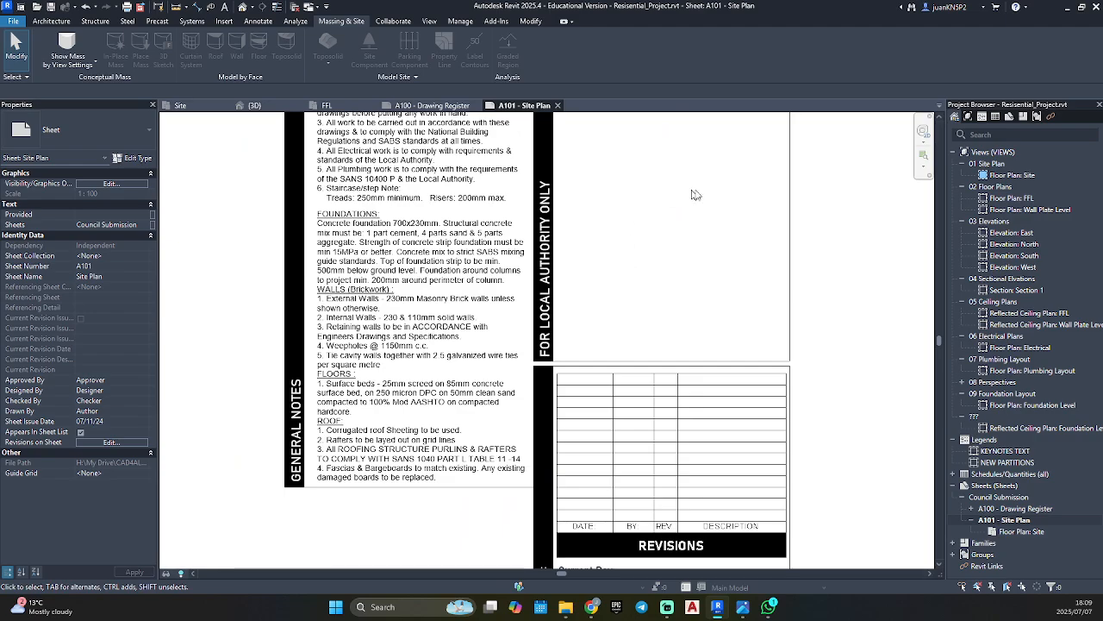
{"action": "scroll", "coordinate": [566, 426], "scroll_direction": "down", "scroll_amount": 3}
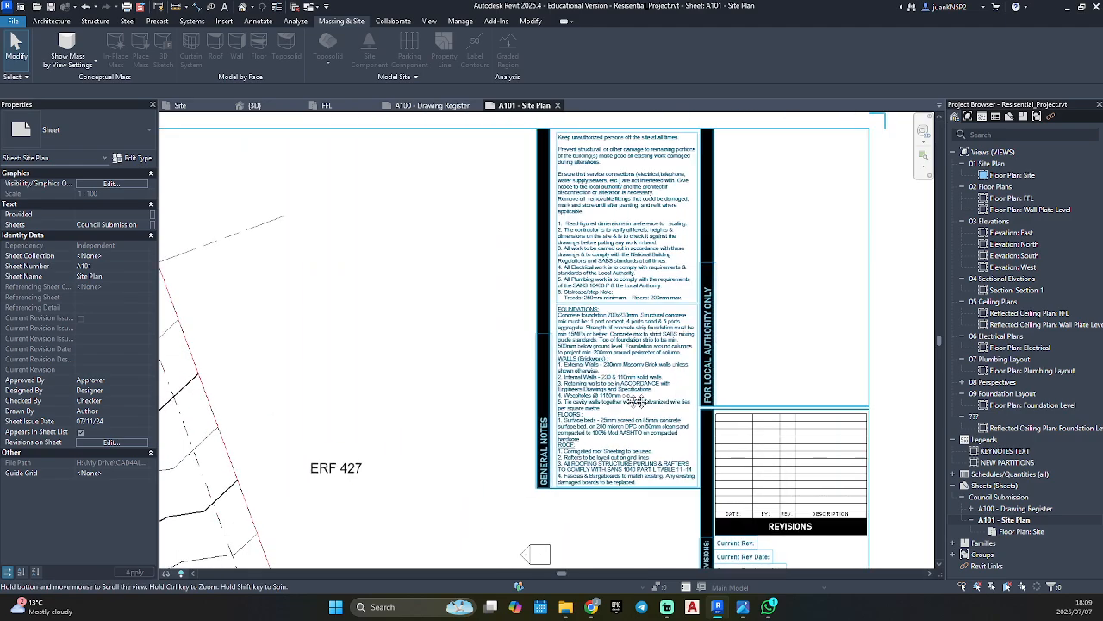
{"action": "middle_click_drag", "start_coordinate": [566, 426], "coordinate": [881, 387]}
{"action": "scroll", "coordinate": [423, 318], "scroll_direction": "up", "scroll_amount": 4}
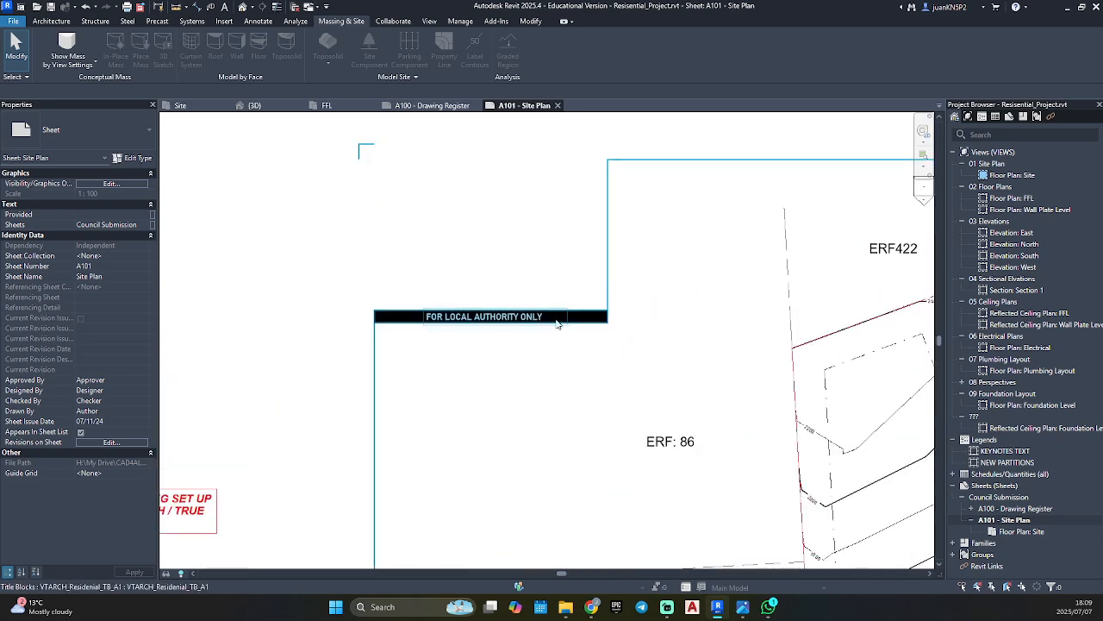
{"action": "scroll", "coordinate": [559, 322], "scroll_direction": "up", "scroll_amount": 3}
{"action": "scroll", "coordinate": [559, 323], "scroll_direction": "down", "scroll_amount": 2}
{"action": "middle_click", "coordinate": [559, 322]}
{"action": "middle_click", "coordinate": [559, 322]}
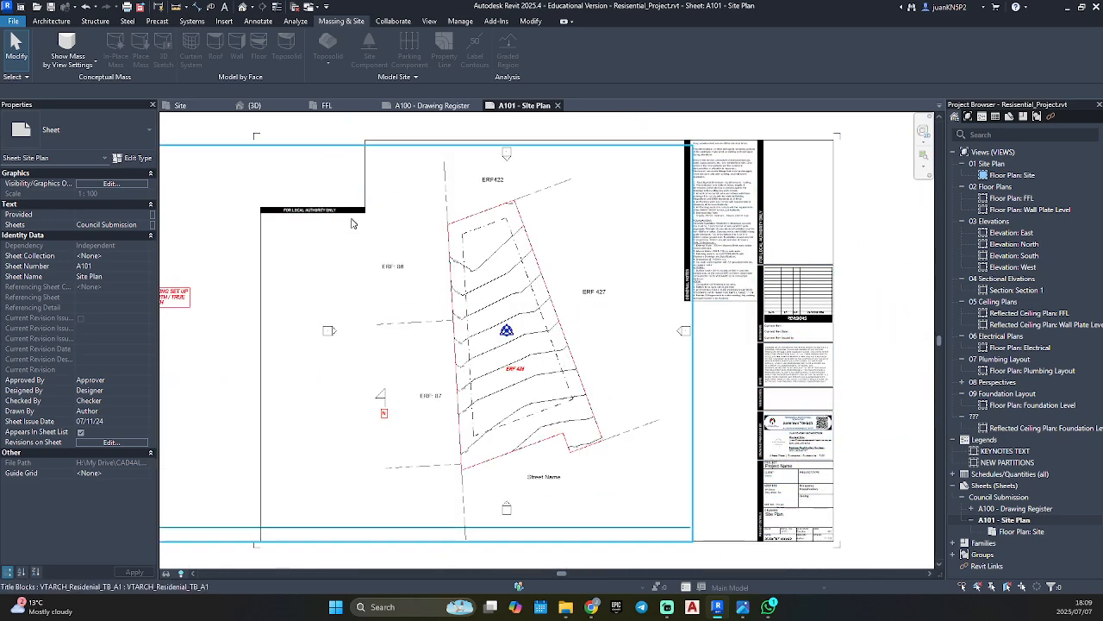
Start a new family and enlarge the template selection dialog vertically.
{"action": "left_click", "coordinate": [10, 22]}
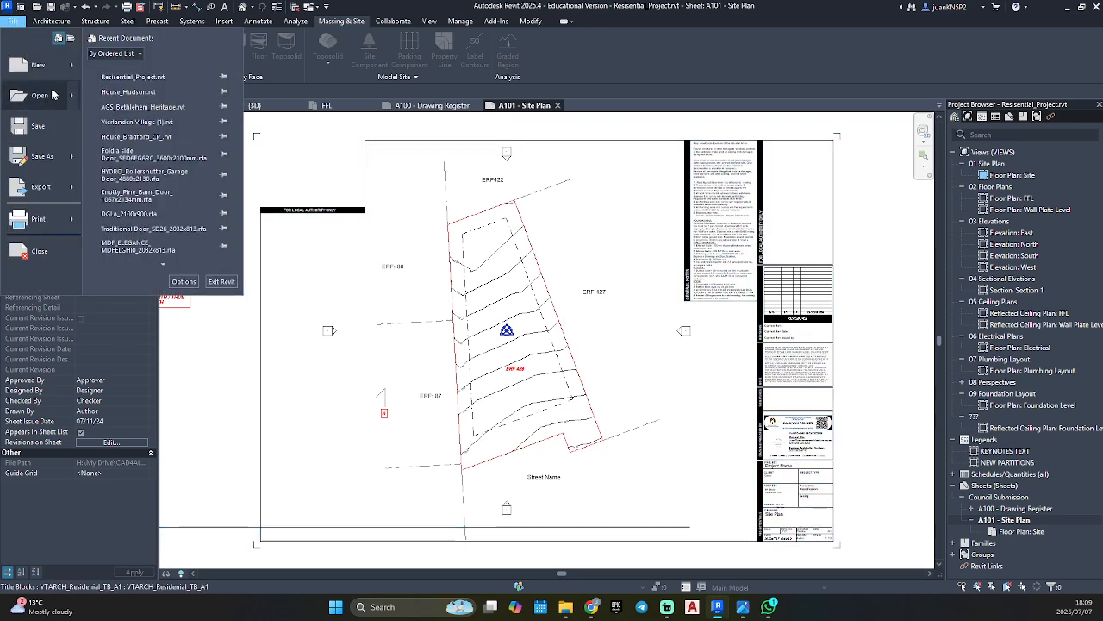
{"action": "mouse_move", "coordinate": [50, 69]}
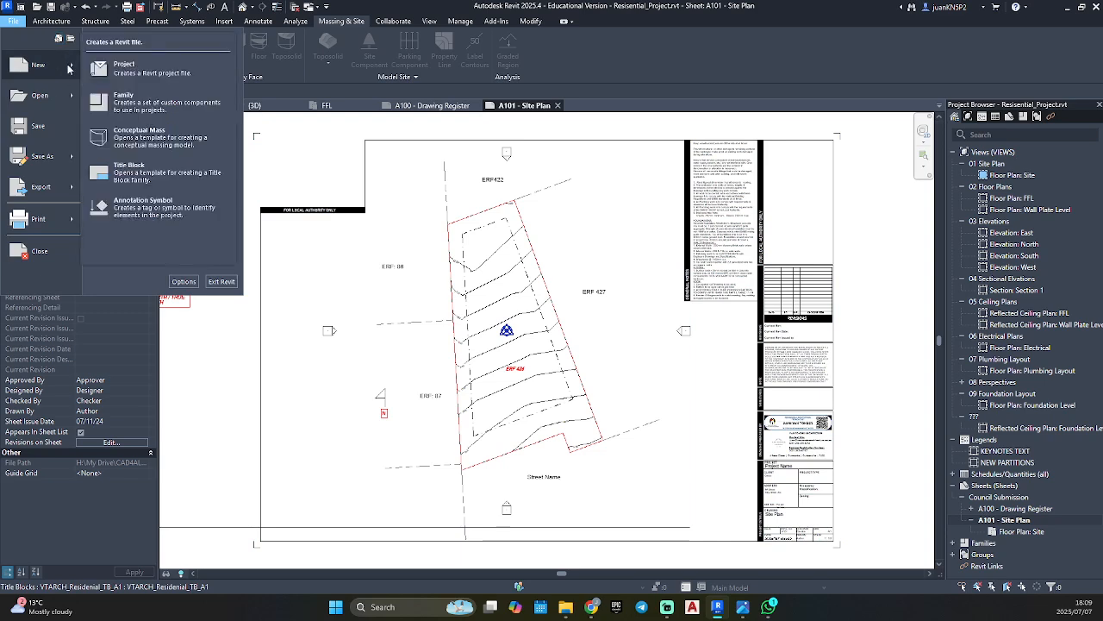
{"action": "left_click", "coordinate": [136, 103]}
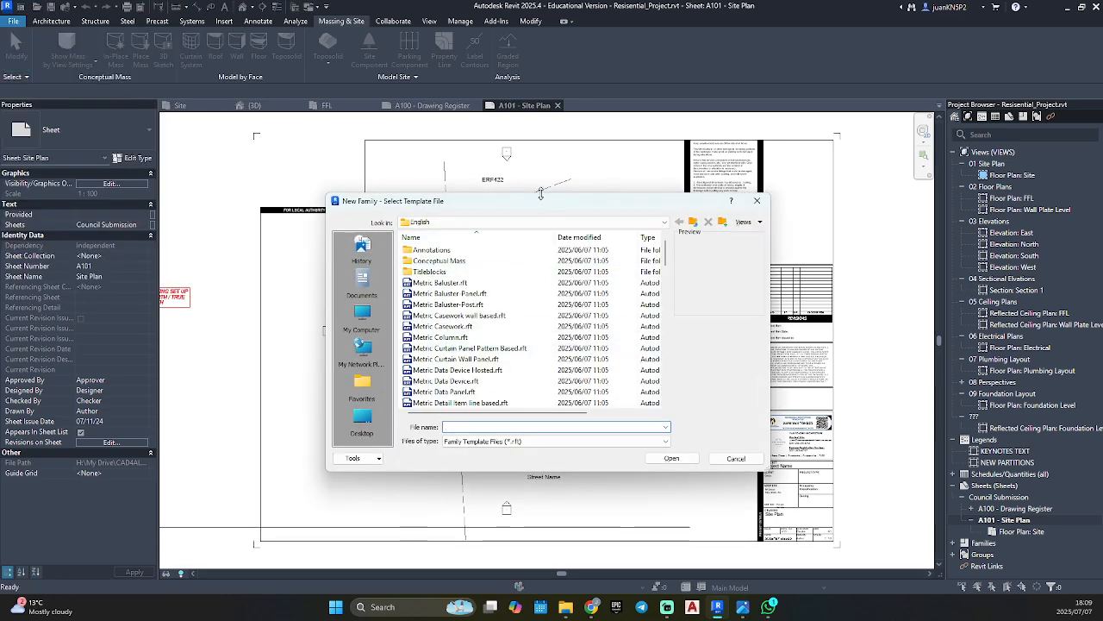
{"action": "left_click_drag", "start_coordinate": [540, 194], "coordinate": [540, 121]}
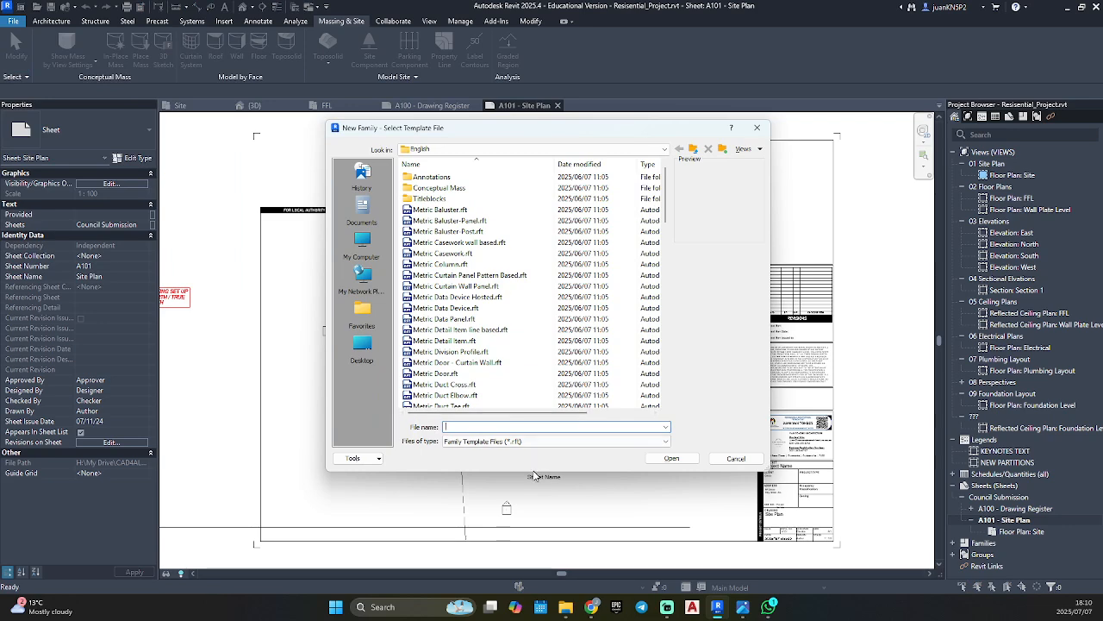
{"action": "left_click_drag", "start_coordinate": [533, 471], "coordinate": [533, 521]}
Look through the family templates available in the English folder.
{"action": "scroll", "coordinate": [479, 383], "scroll_direction": "down", "scroll_amount": 9}
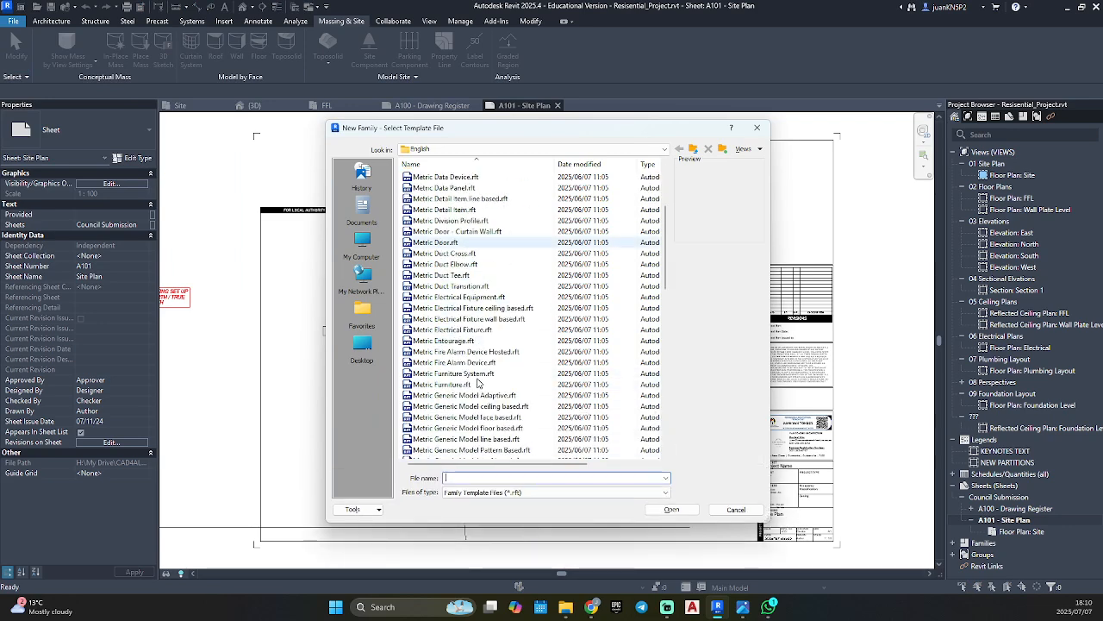
{"action": "scroll", "coordinate": [478, 382], "scroll_direction": "down", "scroll_amount": 12}
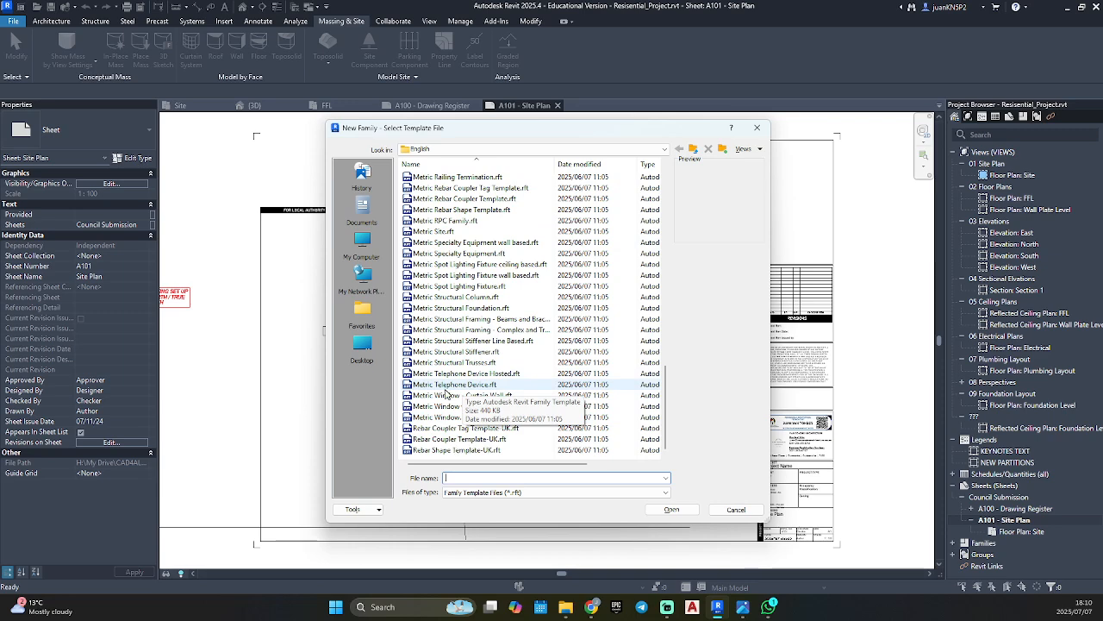
{"action": "scroll", "coordinate": [457, 345], "scroll_direction": "up", "scroll_amount": 1}
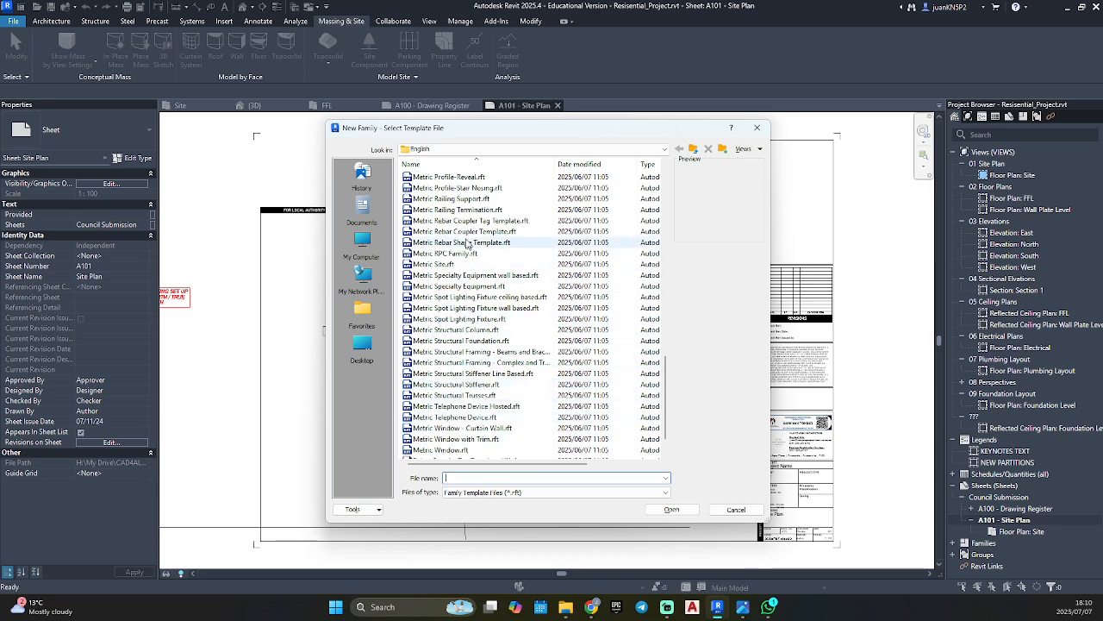
{"action": "scroll", "coordinate": [467, 244], "scroll_direction": "up", "scroll_amount": 4}
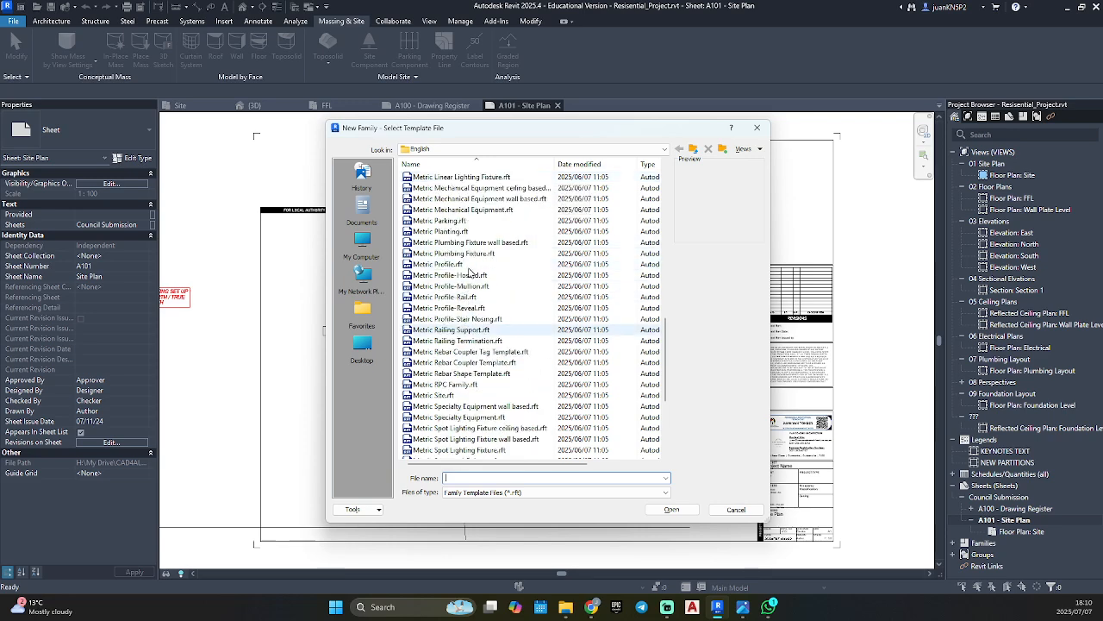
{"action": "scroll", "coordinate": [465, 293], "scroll_direction": "down", "scroll_amount": 5}
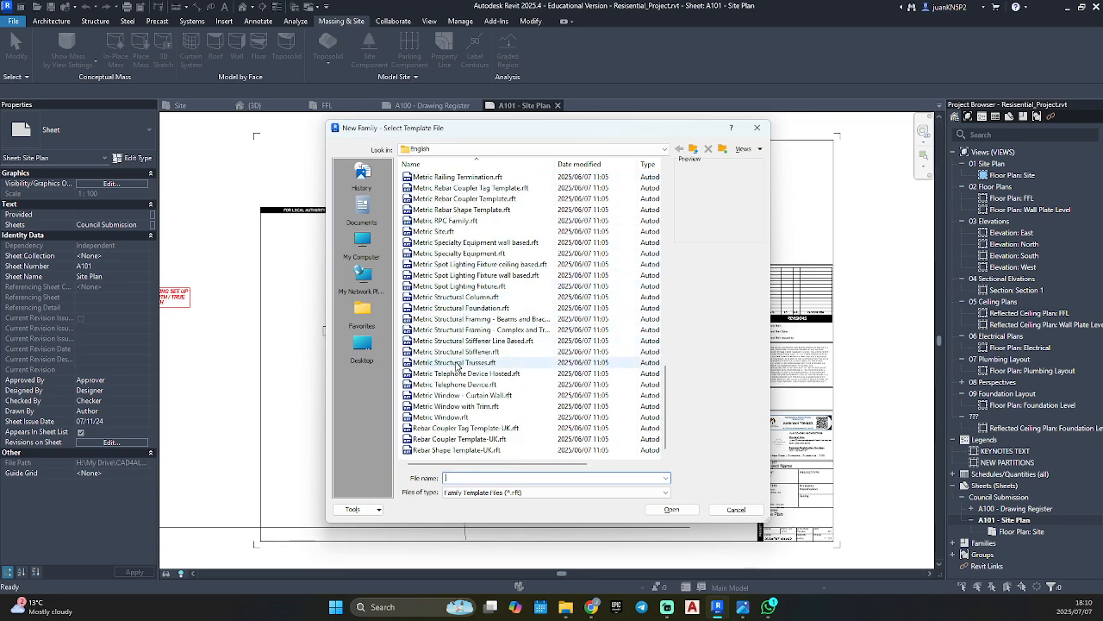
{"action": "scroll", "coordinate": [457, 366], "scroll_direction": "up", "scroll_amount": 8}
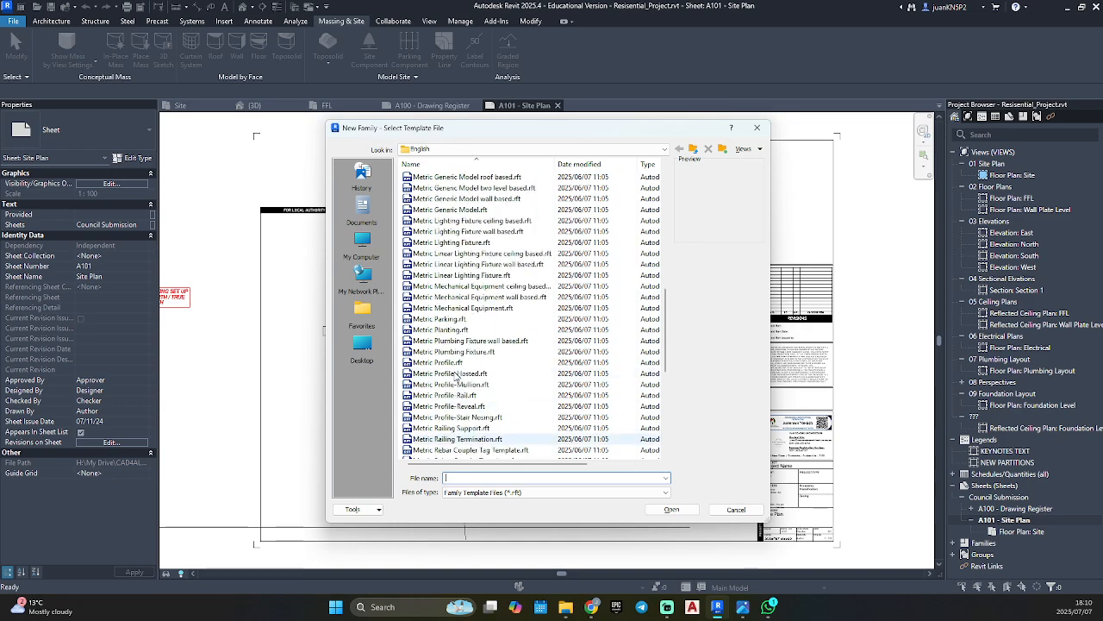
{"action": "scroll", "coordinate": [457, 377], "scroll_direction": "up", "scroll_amount": 15}
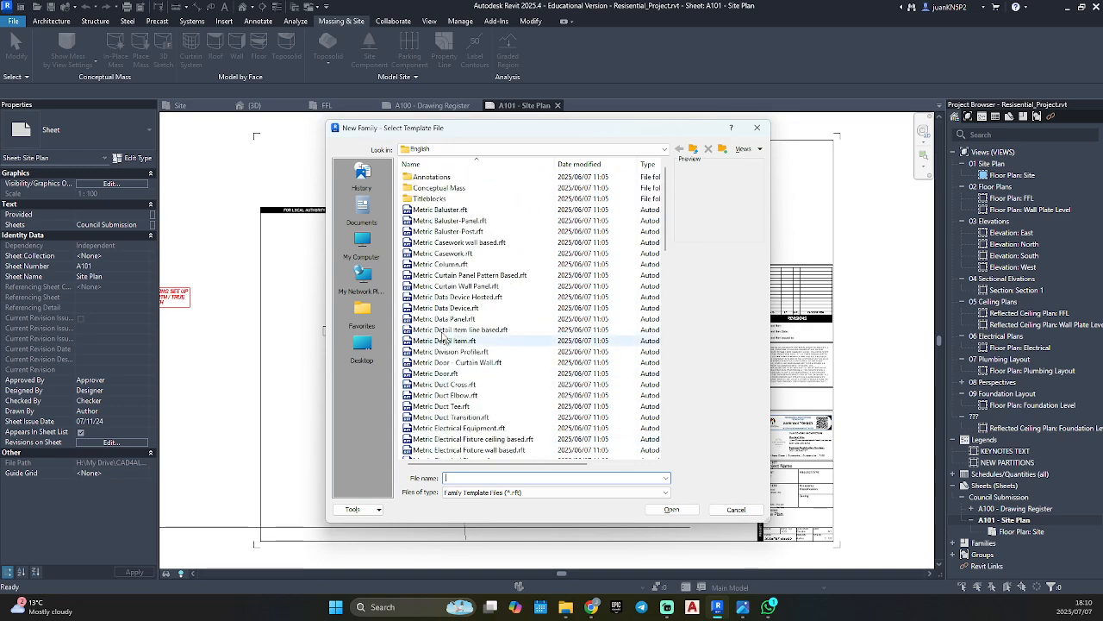
Create the new family from the A1 metric.rft template in the Titleblocks folder.
{"action": "left_click", "coordinate": [451, 203]}
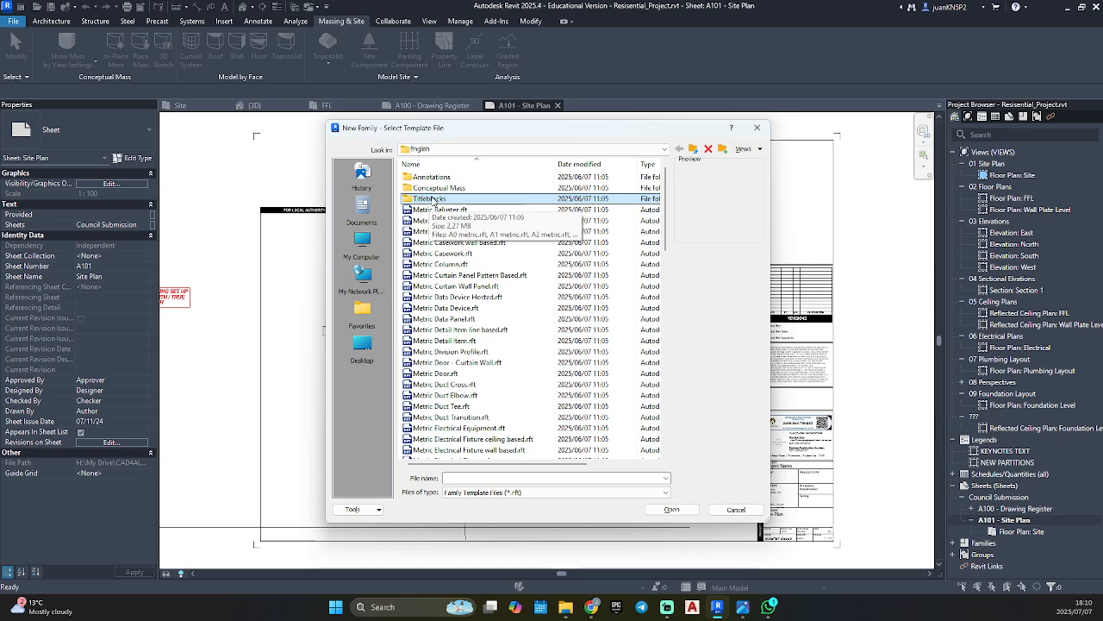
{"action": "double_click", "coordinate": [443, 200]}
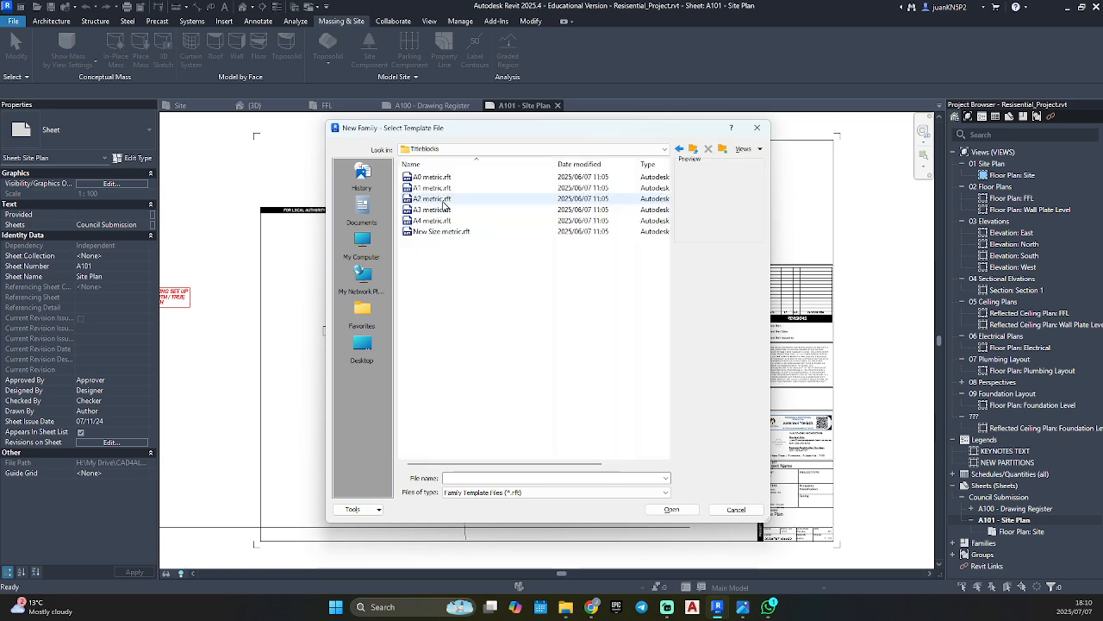
{"action": "left_click", "coordinate": [431, 188]}
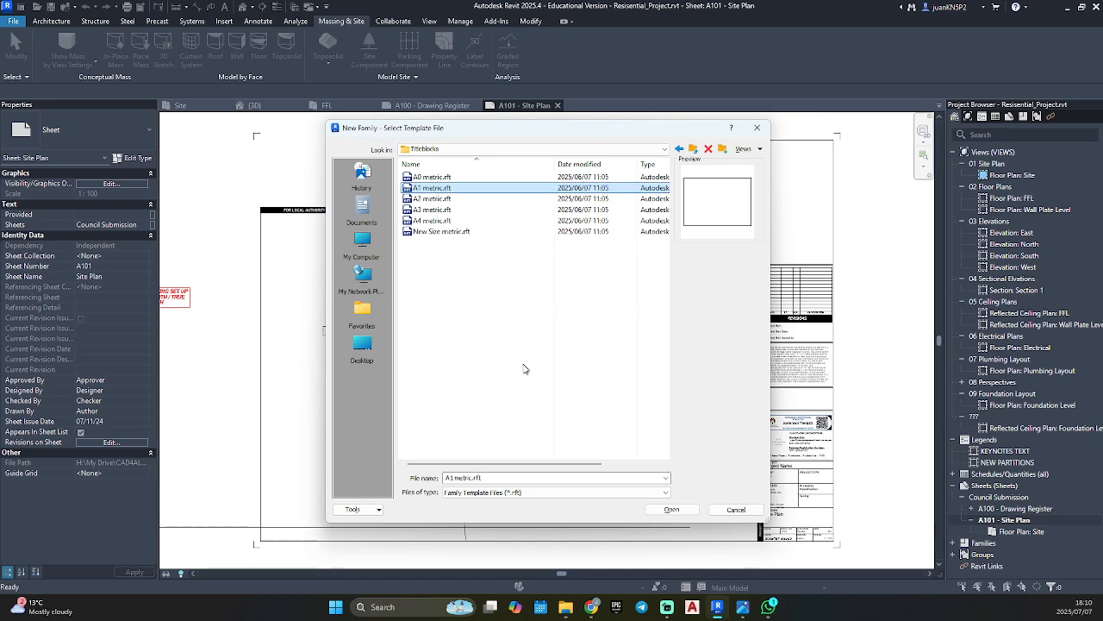
{"action": "left_click", "coordinate": [673, 509]}
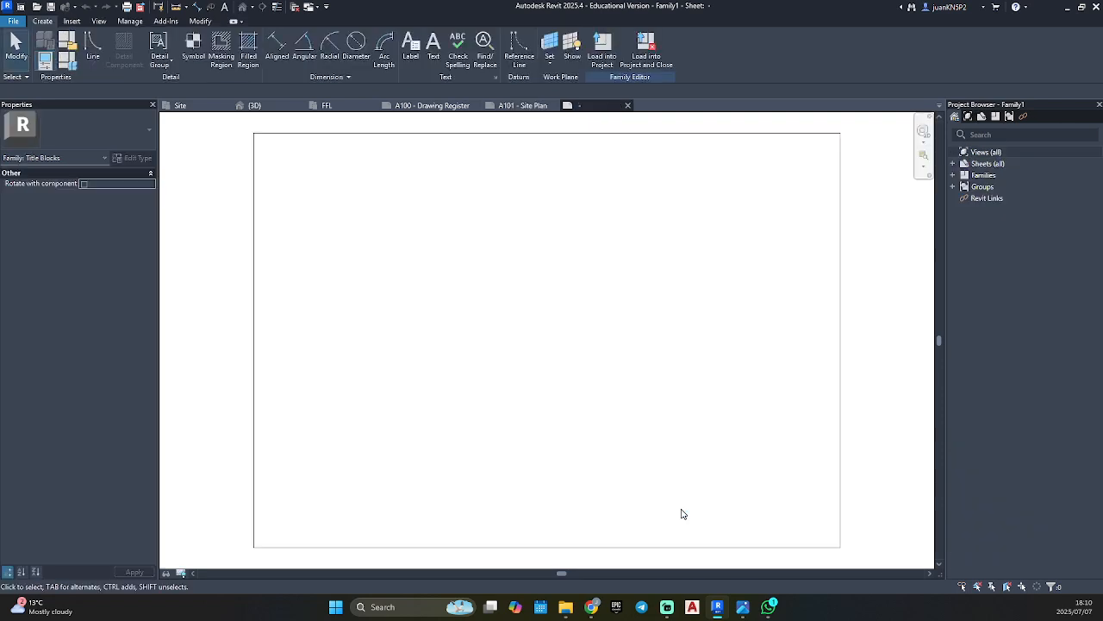
Check the width and height of the A1 sheet border using its left and top edges.
{"action": "scroll", "coordinate": [681, 506], "scroll_direction": "down", "scroll_amount": 5}
{"action": "scroll", "coordinate": [681, 504], "scroll_direction": "up", "scroll_amount": 4}
{"action": "middle_click_drag", "start_coordinate": [681, 504], "coordinate": [663, 463]}
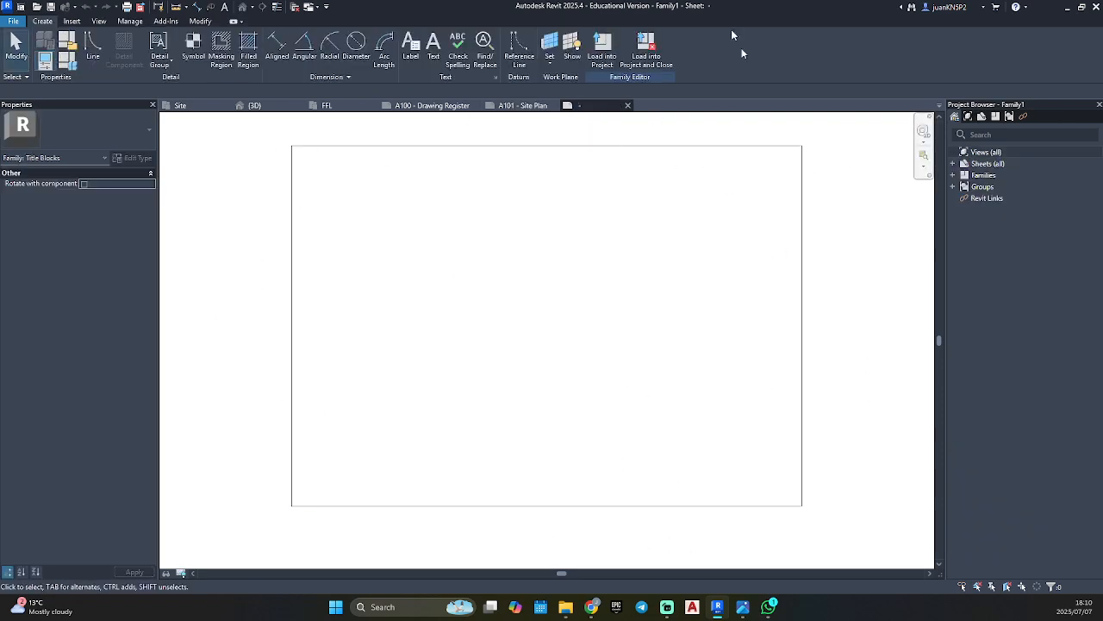
{"action": "left_click", "coordinate": [295, 242]}
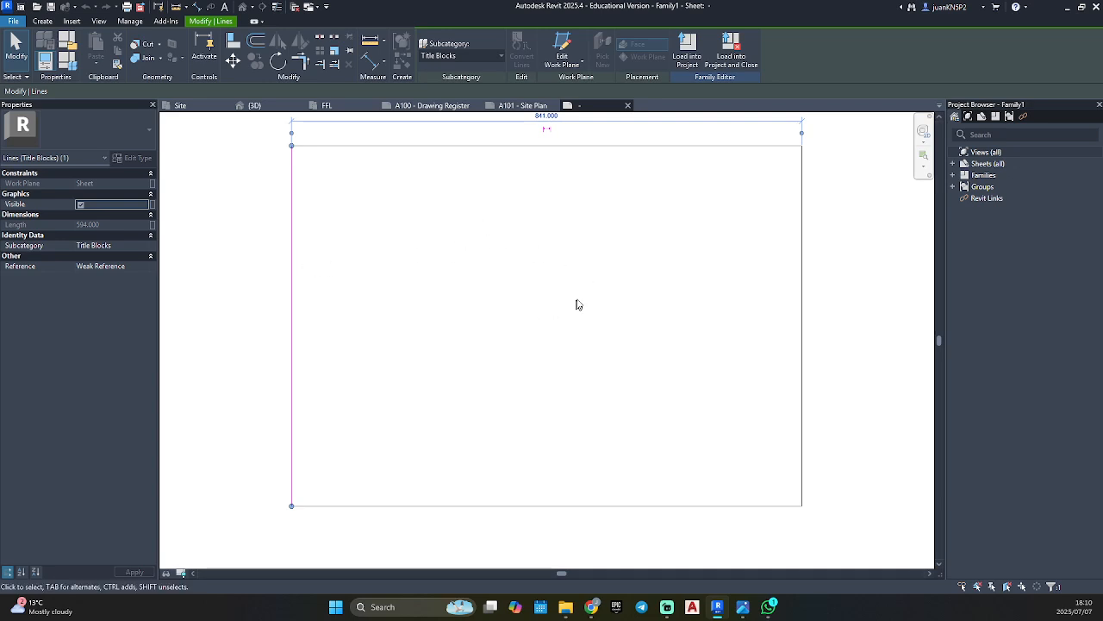
{"action": "left_click", "coordinate": [542, 316]}
{"action": "left_click", "coordinate": [338, 145]}
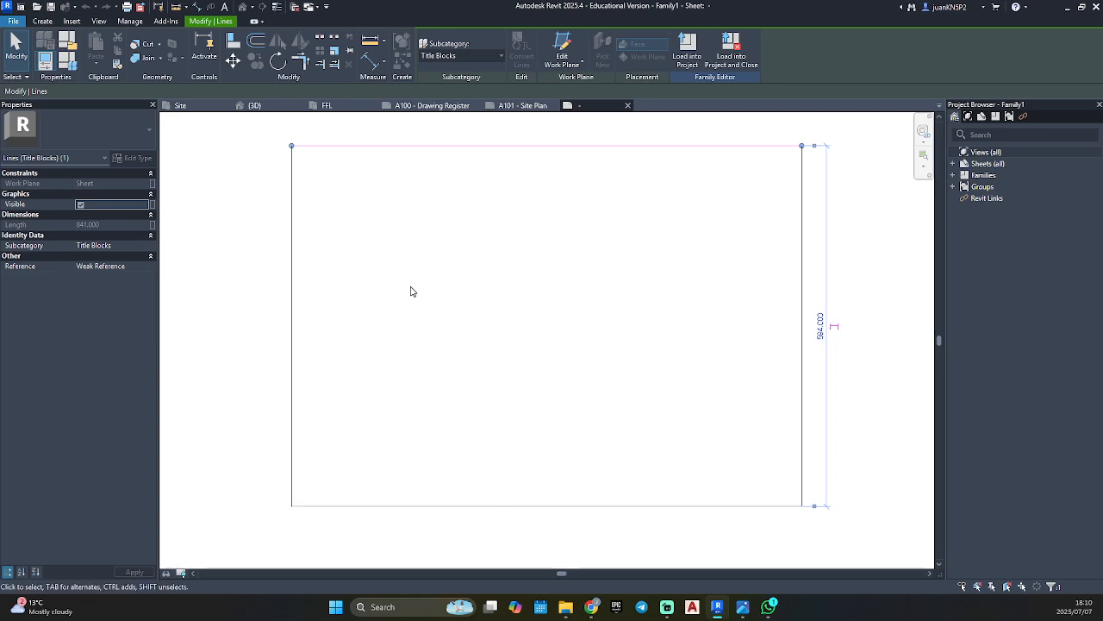
{"action": "left_click", "coordinate": [289, 241]}
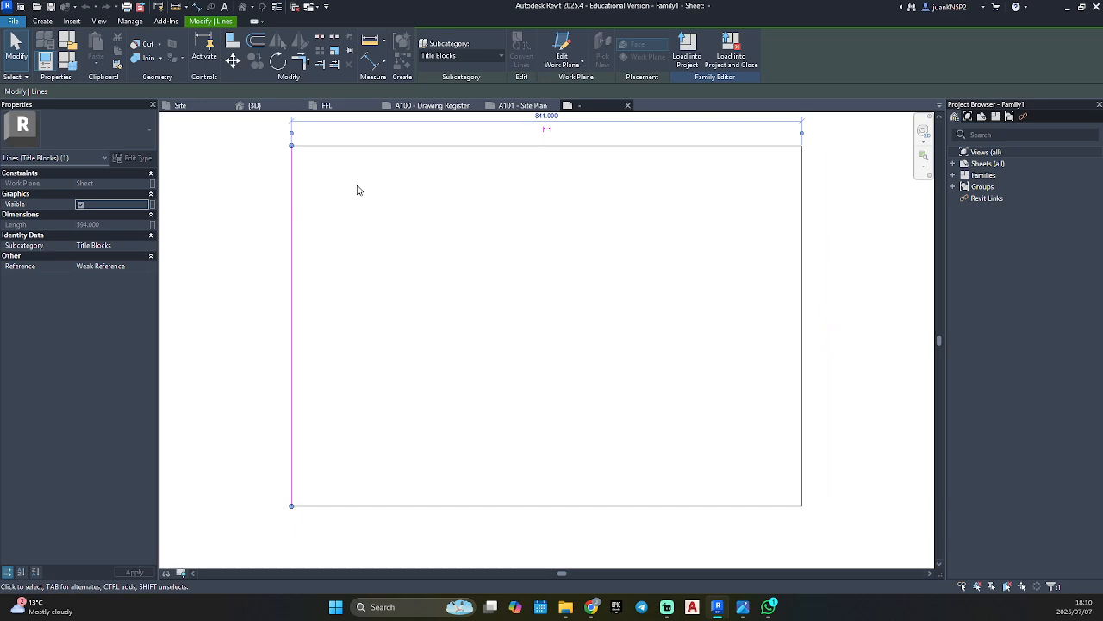
{"action": "left_click", "coordinate": [362, 215]}
{"action": "left_click", "coordinate": [291, 210]}
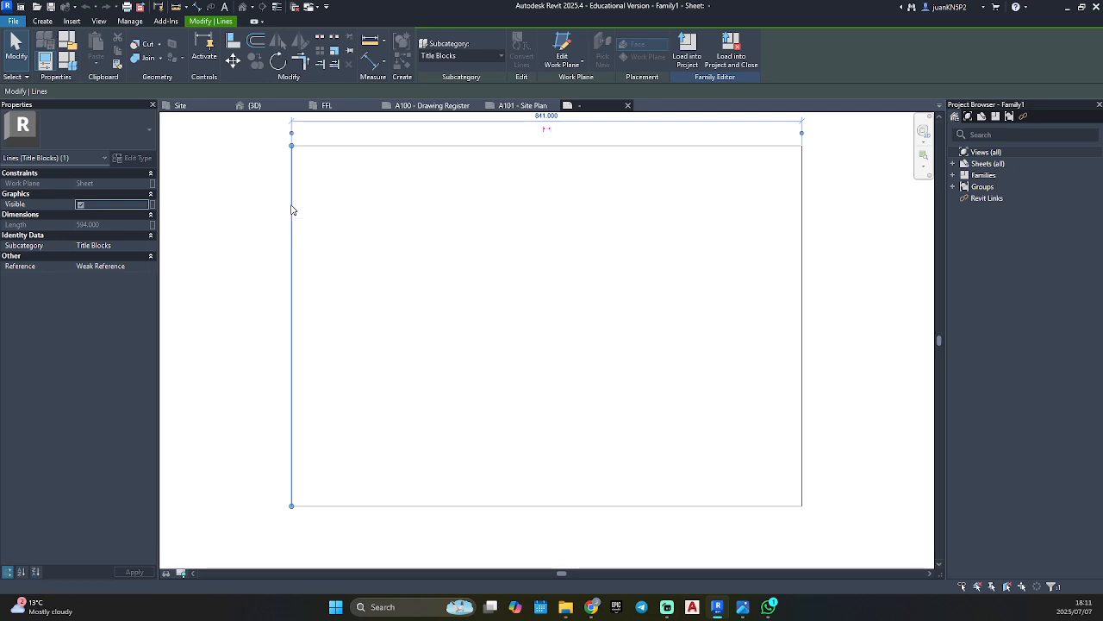
{"action": "left_click", "coordinate": [310, 178]}
Draw a horizontal line about 370 mm long from the border's left edge, in the upper part of the sheet.
{"action": "left_click", "coordinate": [43, 21]}
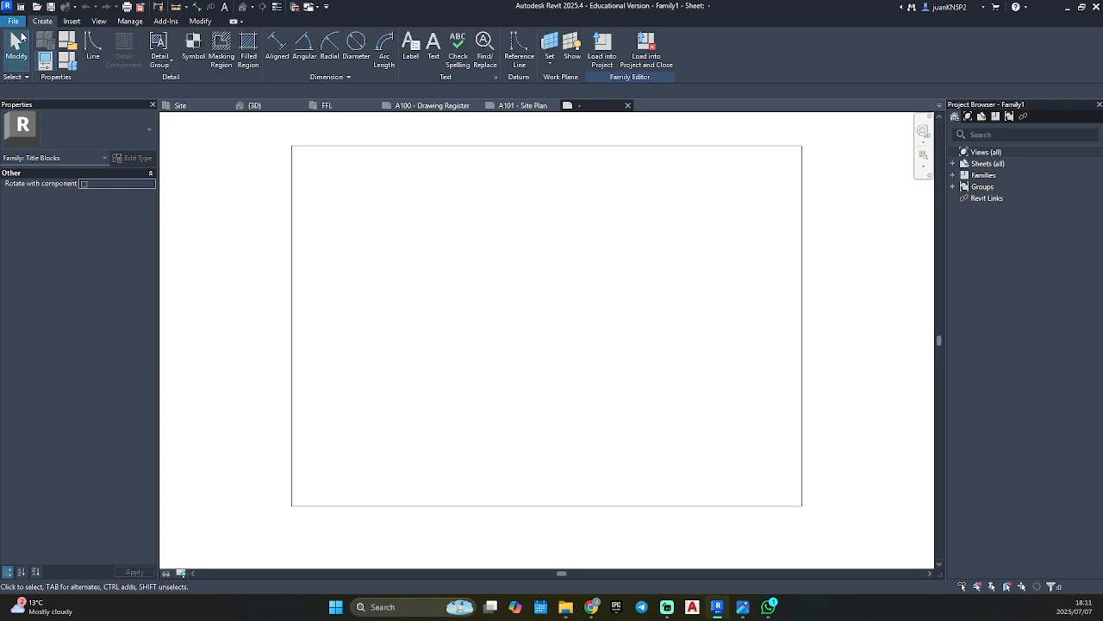
{"action": "left_click", "coordinate": [94, 42]}
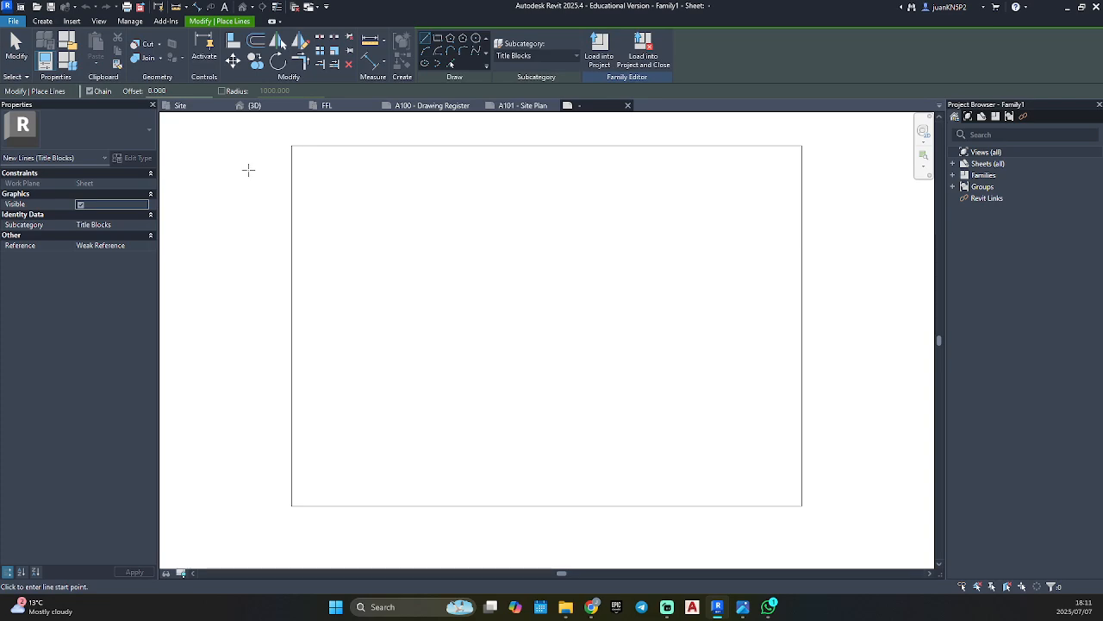
{"action": "scroll", "coordinate": [247, 169], "scroll_direction": "up", "scroll_amount": 2}
{"action": "left_click", "coordinate": [316, 270]}
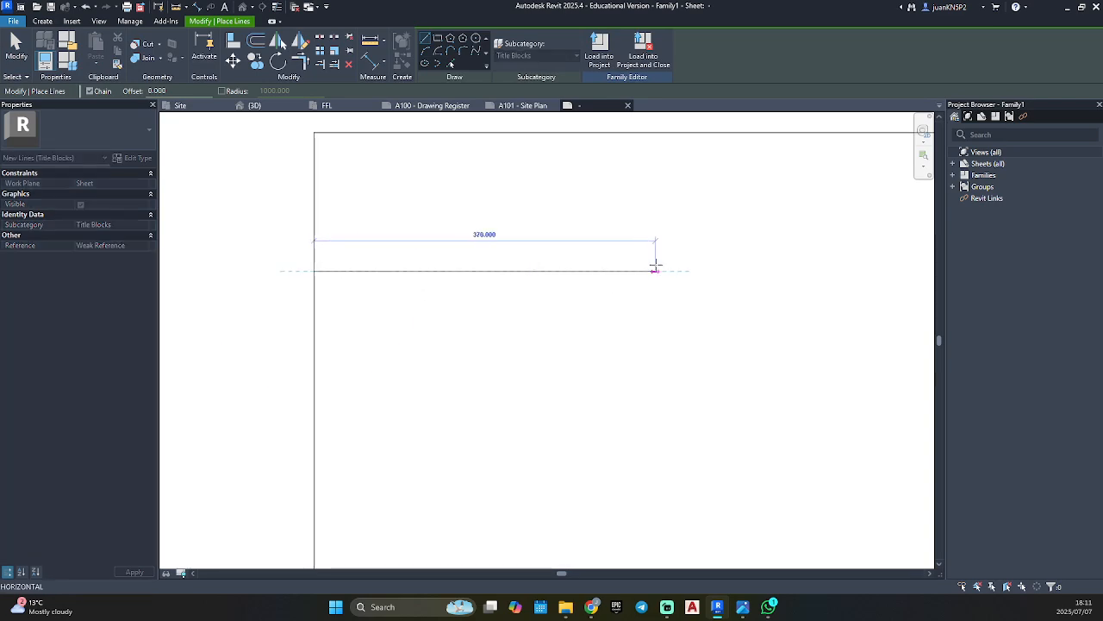
{"action": "left_click", "coordinate": [655, 270]}
{"action": "scroll", "coordinate": [615, 288], "scroll_direction": "down", "scroll_amount": 2}
{"action": "key", "text": "Escape"}
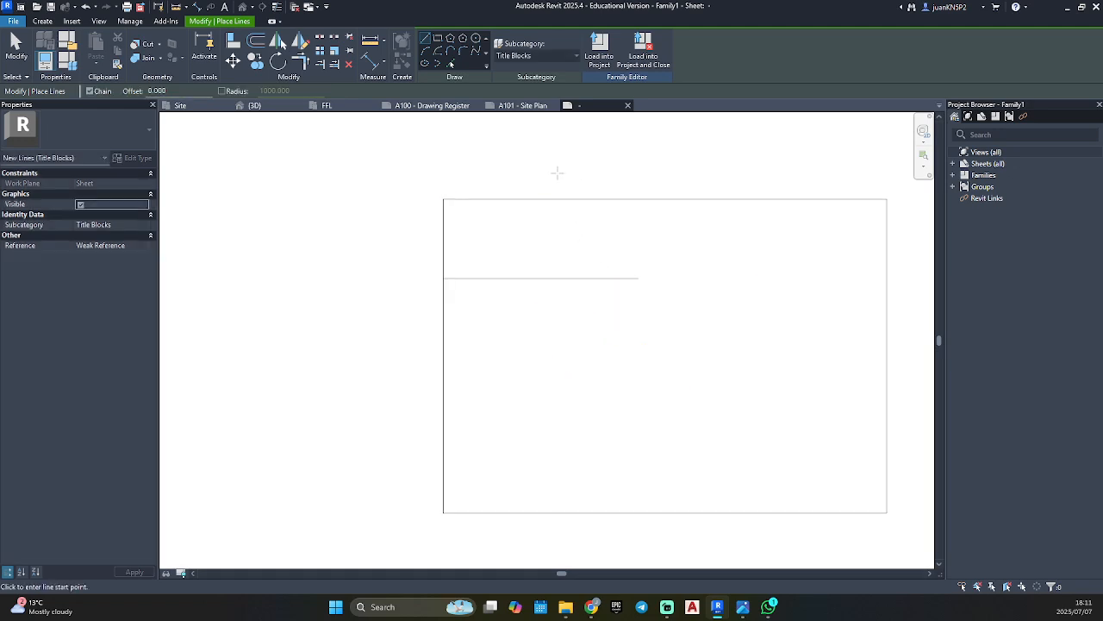
Draw a vertical line from above the top border down across the horizontal line, then finish the Line command.
{"action": "left_click", "coordinate": [557, 172]}
{"action": "left_click", "coordinate": [557, 359]}
{"action": "key", "text": "Escape"}
{"action": "key", "text": "Escape"}
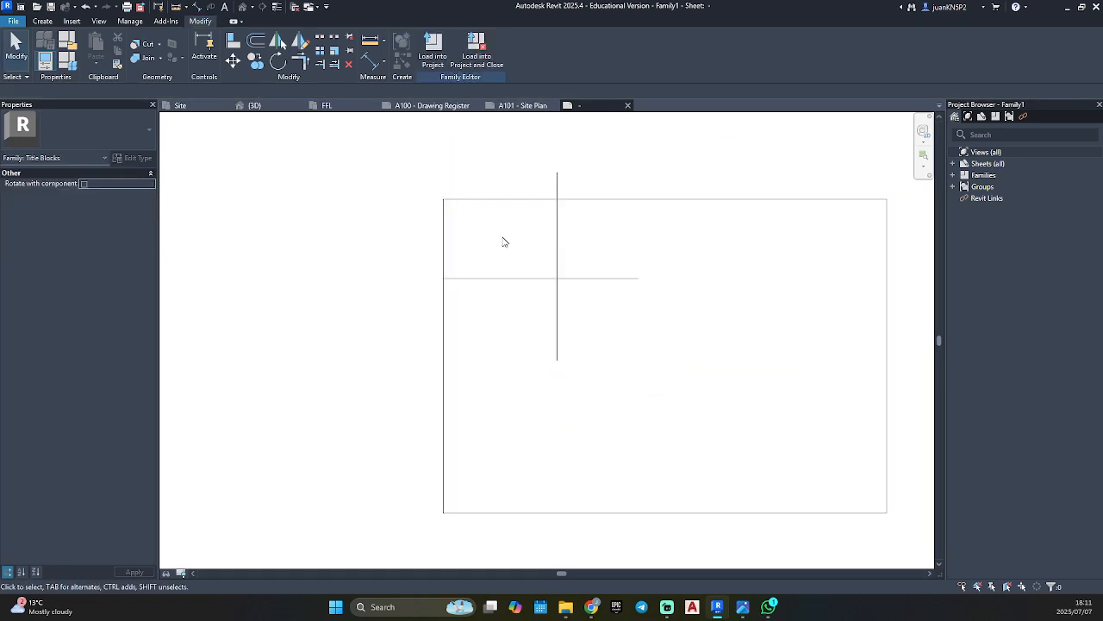
Add an aligned dimension between the border's left edge and the new vertical line, placed just above the top border.
{"action": "middle_click_drag", "start_coordinate": [504, 241], "coordinate": [462, 247]}
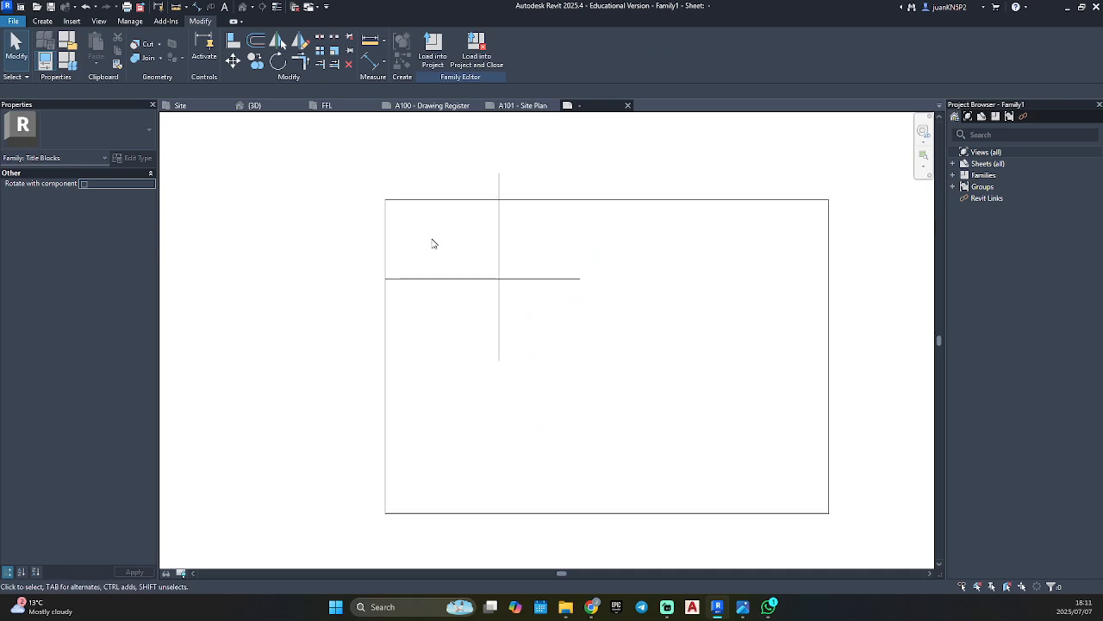
{"action": "left_click", "coordinate": [54, 22]}
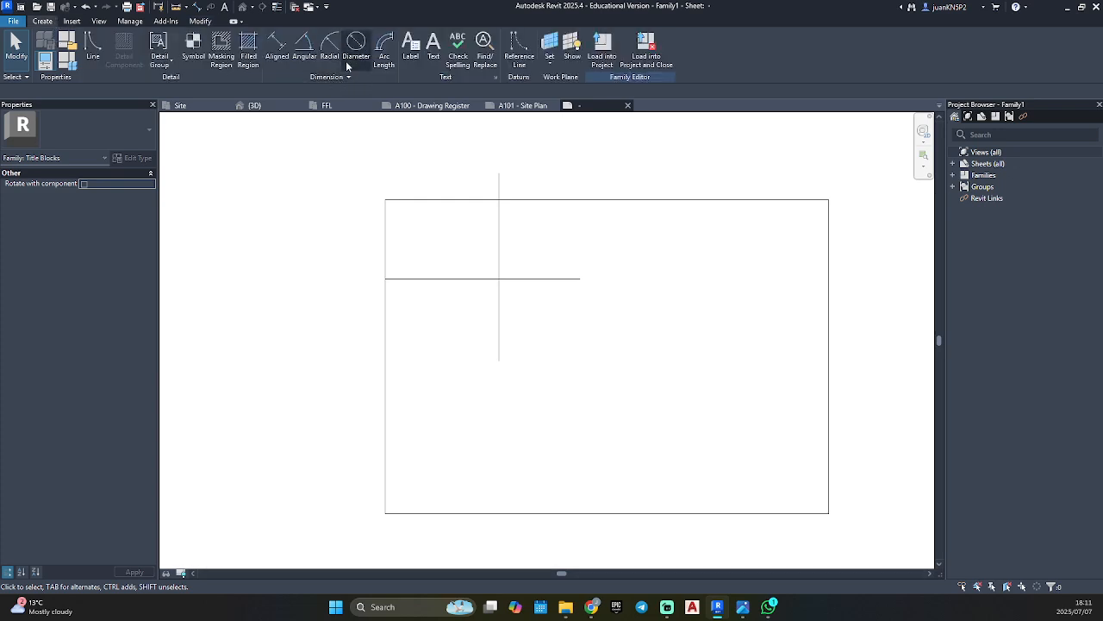
{"action": "left_click", "coordinate": [281, 45]}
{"action": "left_click", "coordinate": [387, 310]}
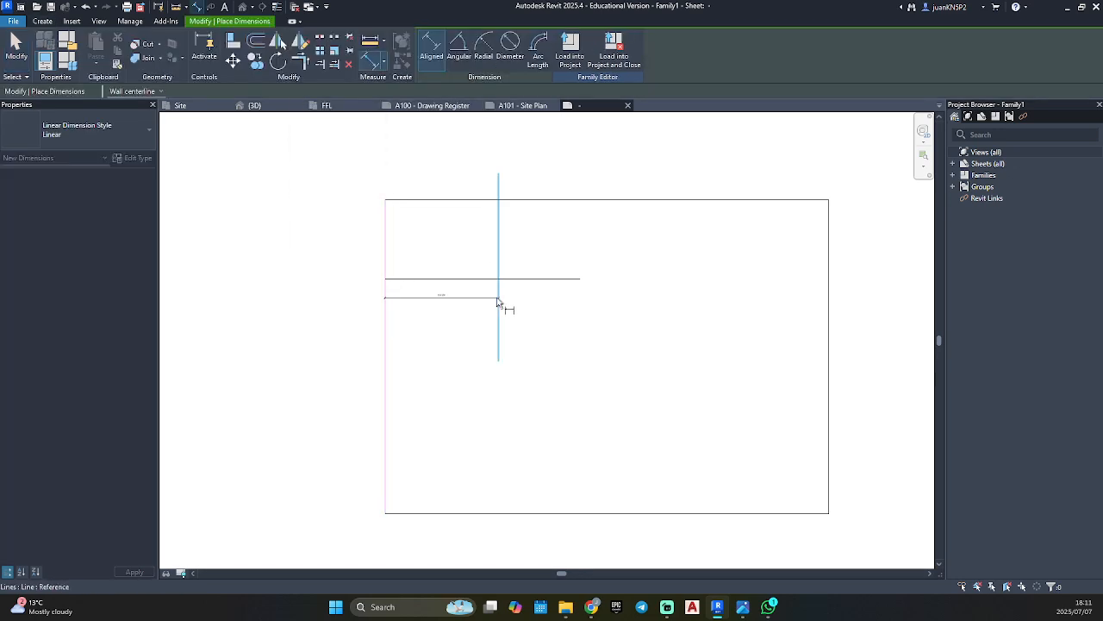
{"action": "left_click", "coordinate": [500, 308]}
{"action": "left_click", "coordinate": [445, 190]}
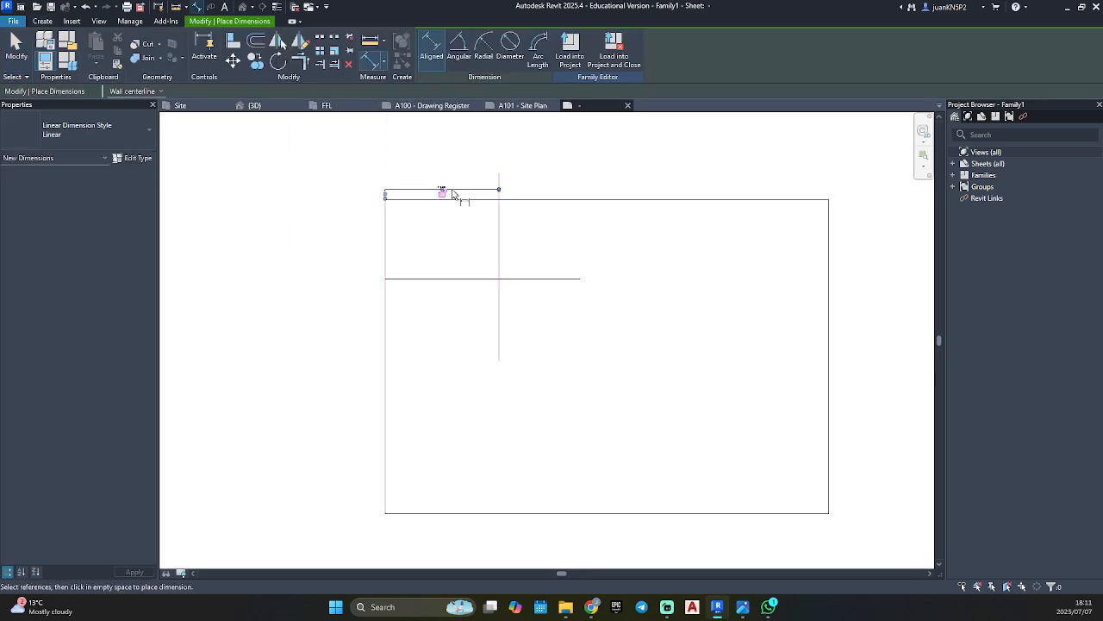
Add an aligned dimension between the top border and the horizontal line, placed outside the border's left edge, then finish the command.
{"action": "left_click", "coordinate": [480, 207]}
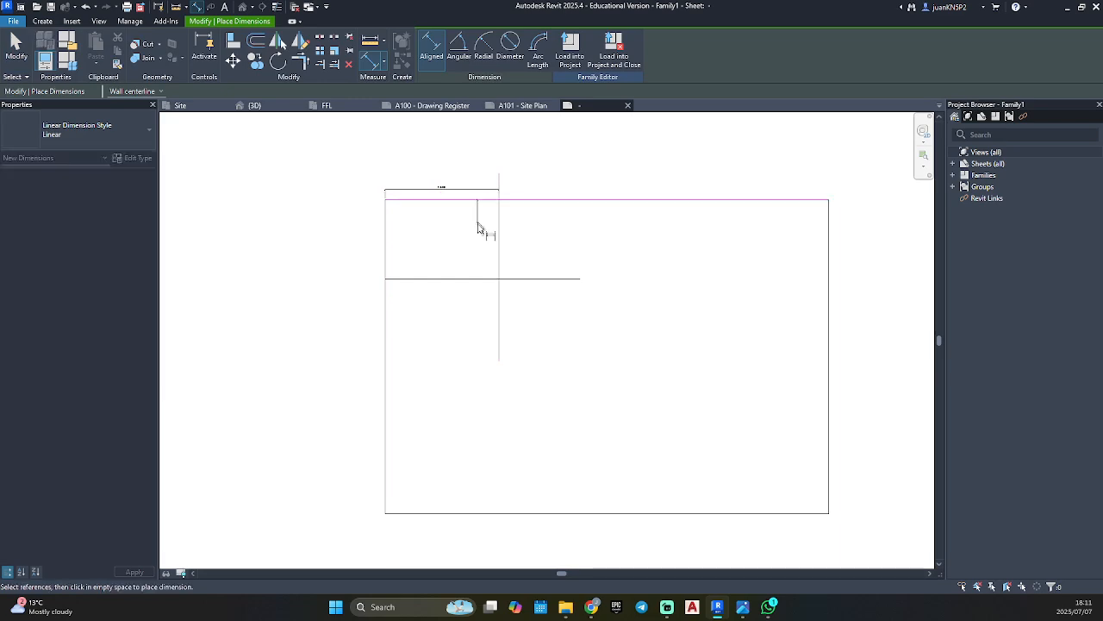
{"action": "left_click", "coordinate": [481, 279]}
{"action": "left_click", "coordinate": [374, 241]}
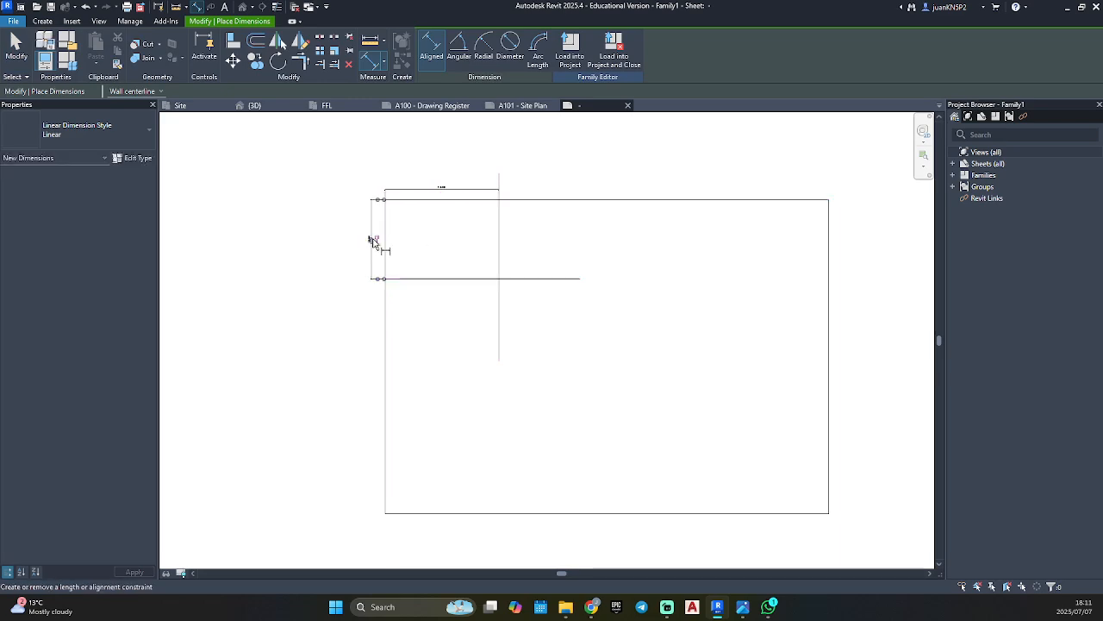
{"action": "scroll", "coordinate": [413, 216], "scroll_direction": "up", "scroll_amount": 5}
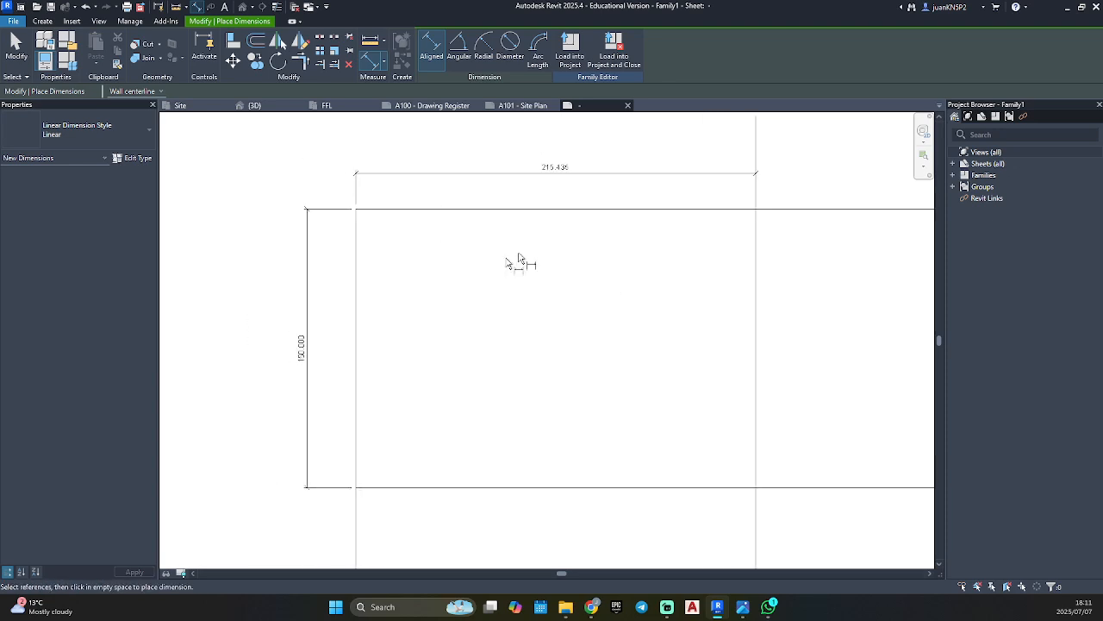
{"action": "key", "text": "Escape"}
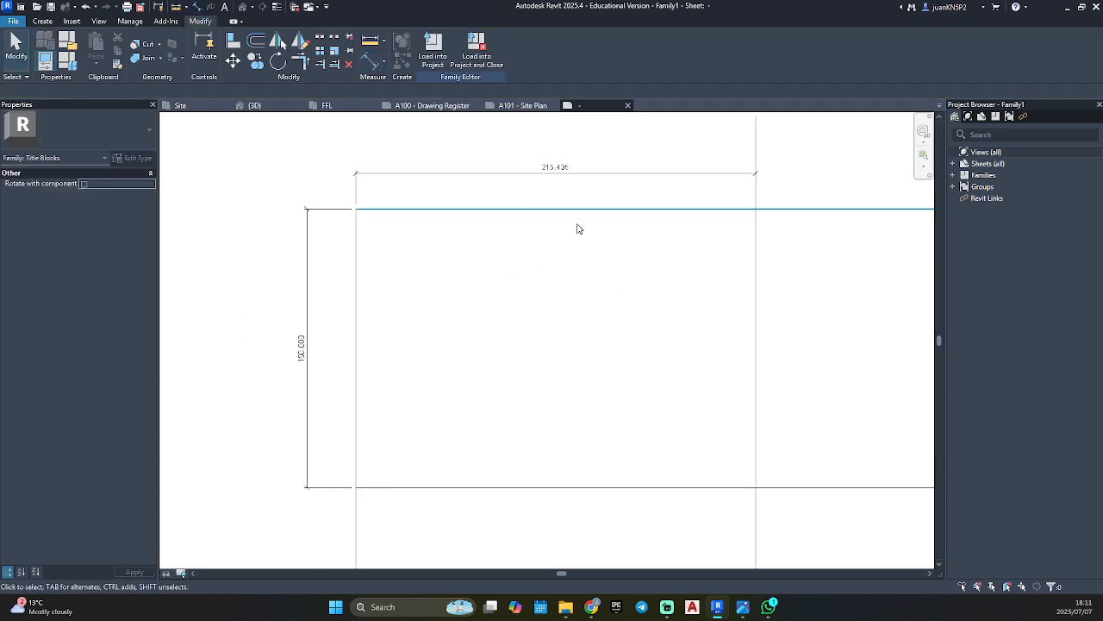
Set the vertical line's distance from the border's left edge to 150 mm through its dimension.
{"action": "left_click", "coordinate": [756, 285]}
{"action": "left_click", "coordinate": [551, 166]}
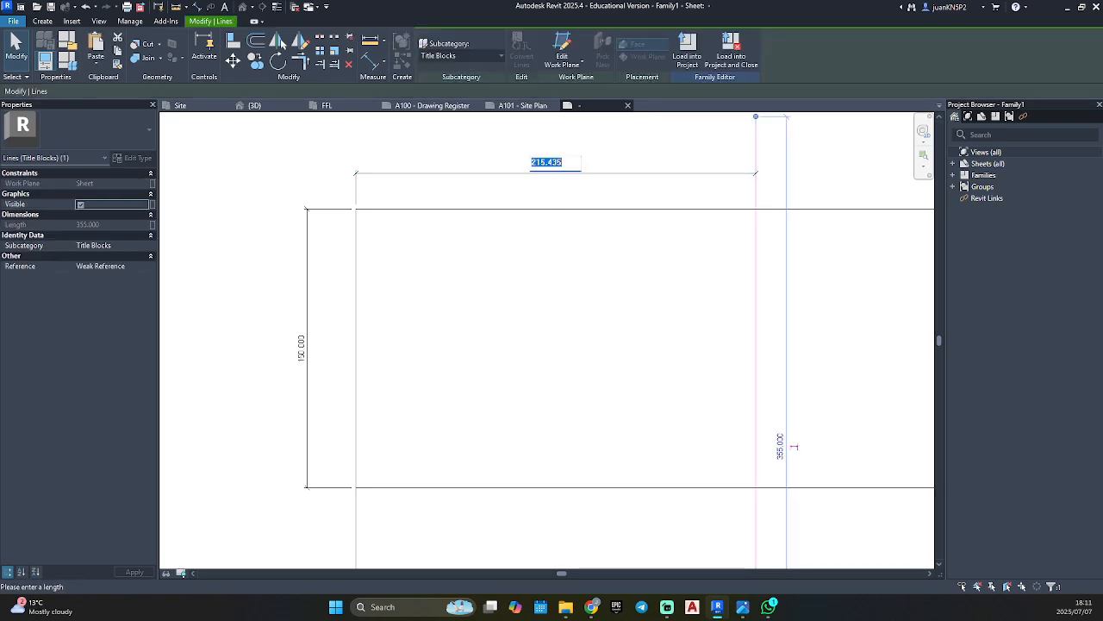
{"action": "type", "text": "150"}
{"action": "key", "text": "Return"}
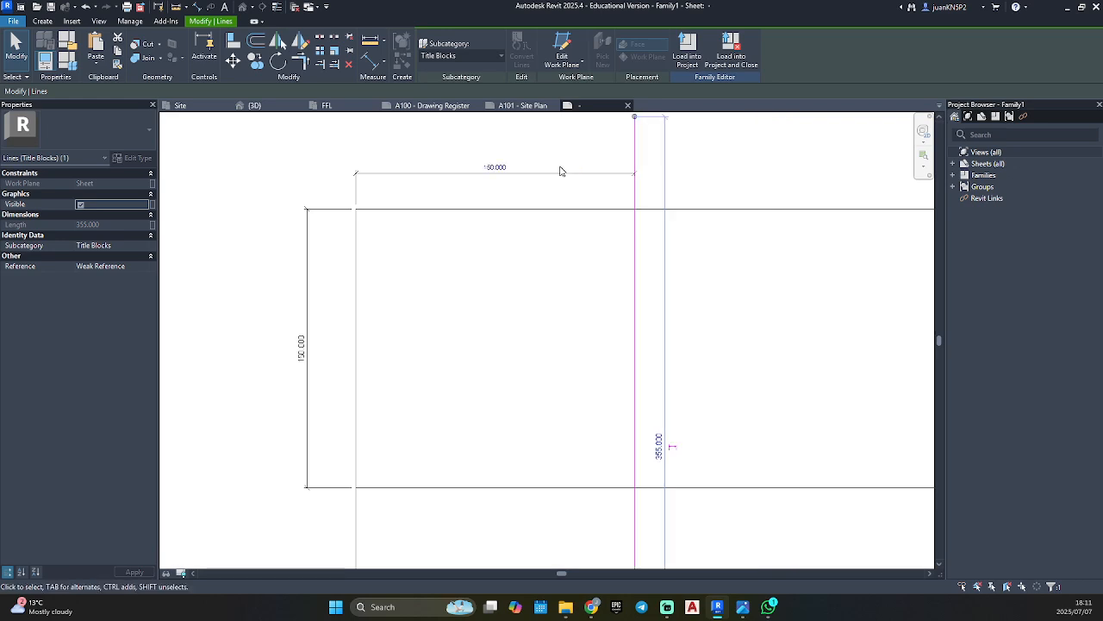
Set the horizontal line's distance from the top border to 100 mm through its dimension.
{"action": "left_click", "coordinate": [457, 486]}
{"action": "left_click", "coordinate": [301, 348]}
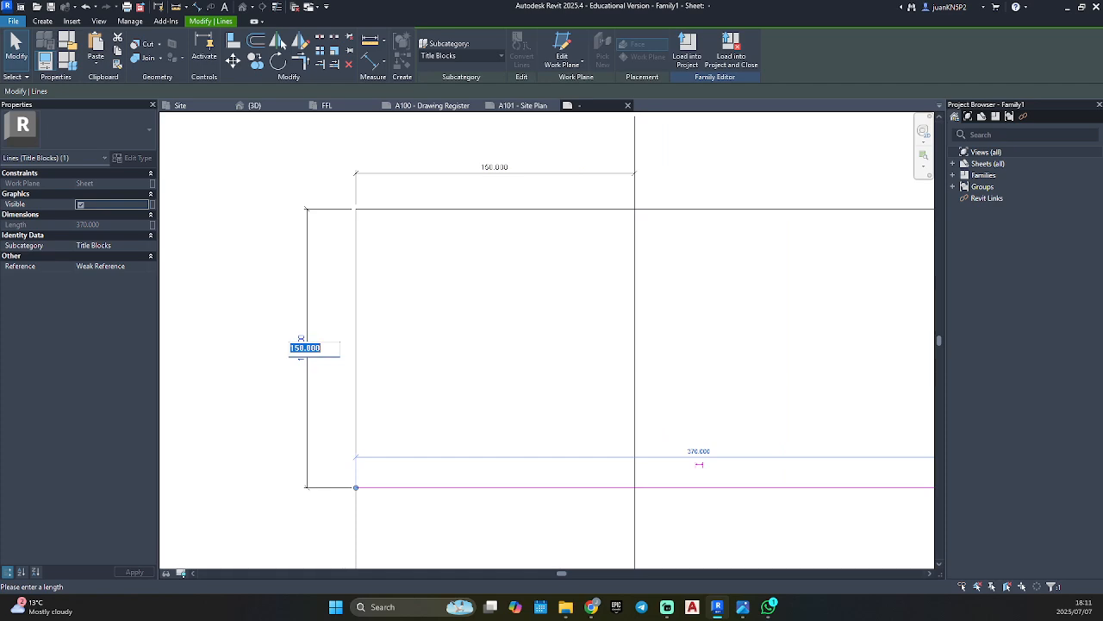
{"action": "key", "text": "Return"}
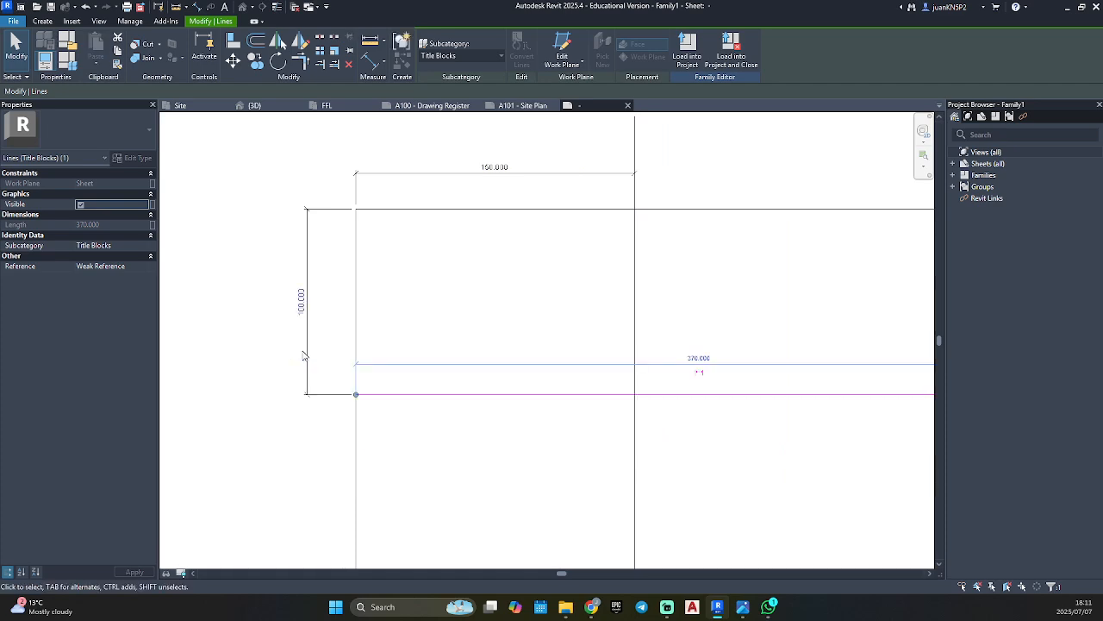
{"action": "key", "text": "Escape"}
{"action": "scroll", "coordinate": [512, 330], "scroll_direction": "down", "scroll_amount": 5}
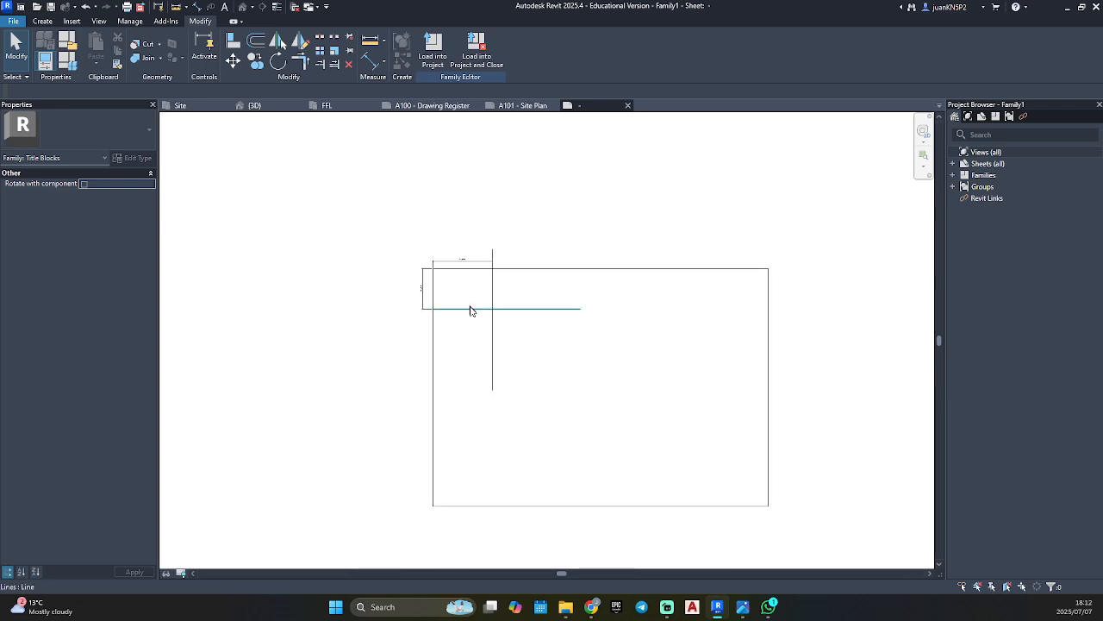
Trim the border's left edge and the horizontal line to a corner, keeping the edge below the line, then finish the command.
{"action": "scroll", "coordinate": [491, 332], "scroll_direction": "up", "scroll_amount": 4}
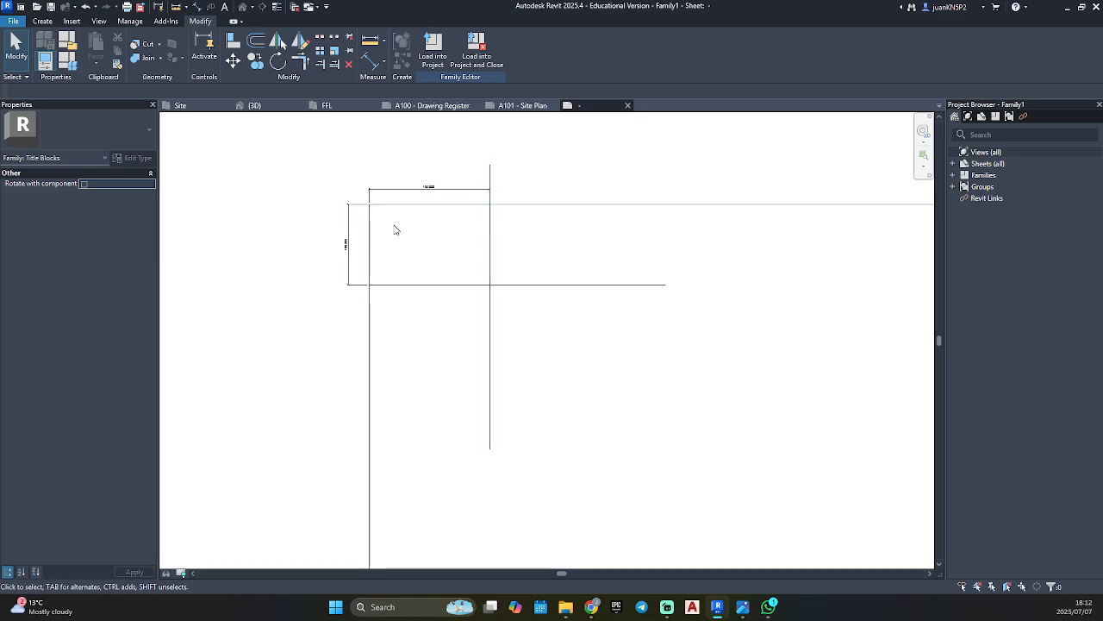
{"action": "scroll", "coordinate": [395, 228], "scroll_direction": "down", "scroll_amount": 2}
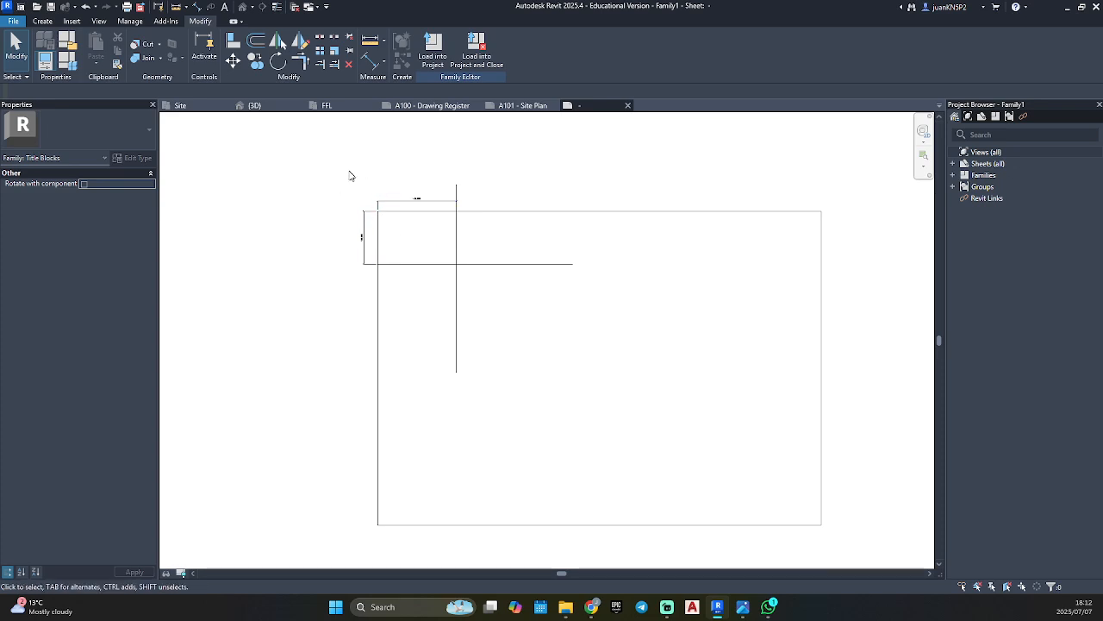
{"action": "left_click", "coordinate": [301, 63]}
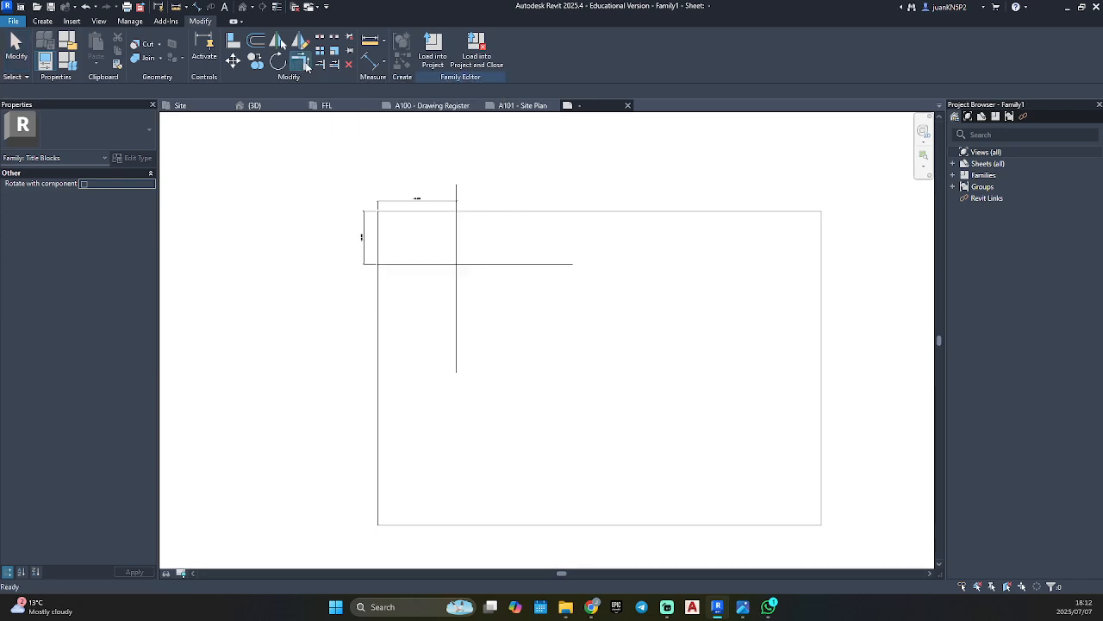
{"action": "left_click", "coordinate": [386, 264]}
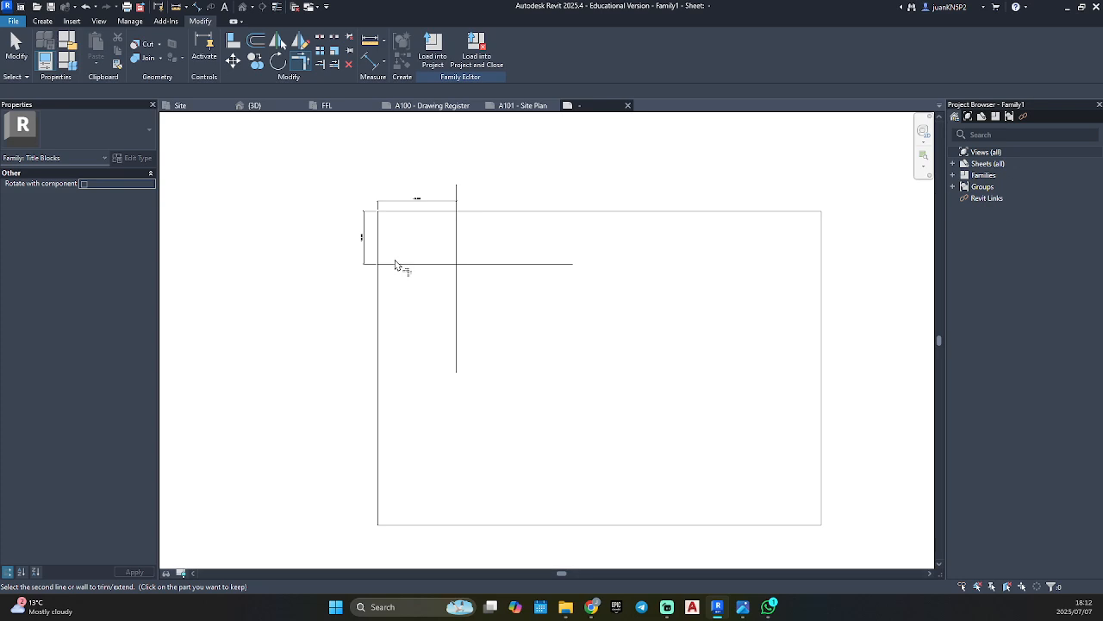
{"action": "left_click", "coordinate": [396, 263]}
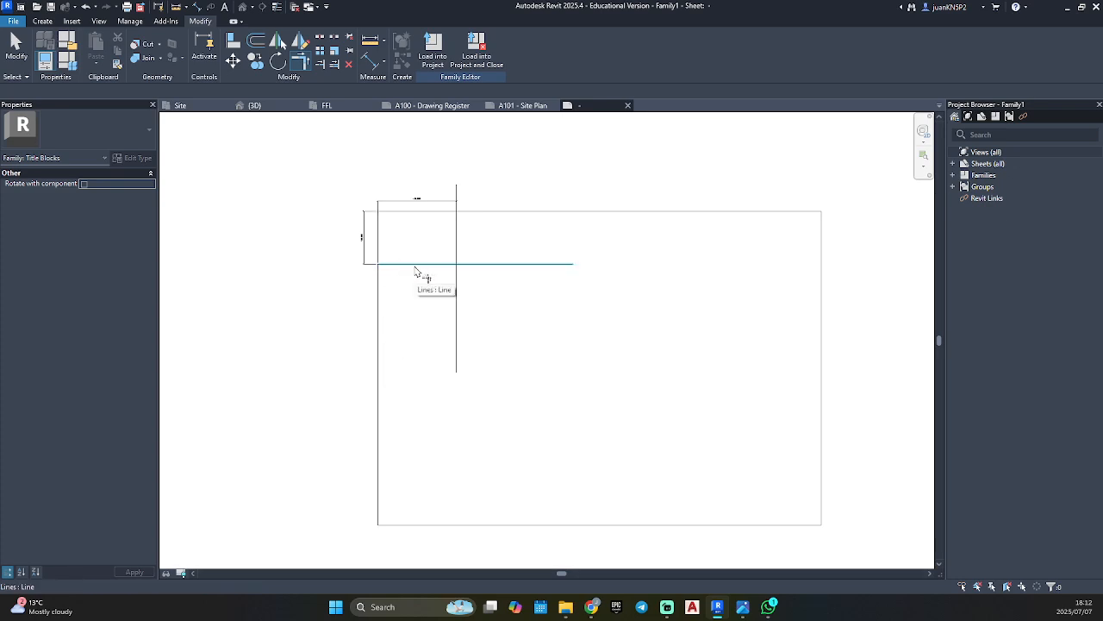
{"action": "scroll", "coordinate": [415, 270], "scroll_direction": "up", "scroll_amount": 5}
{"action": "key", "text": "Escape"}
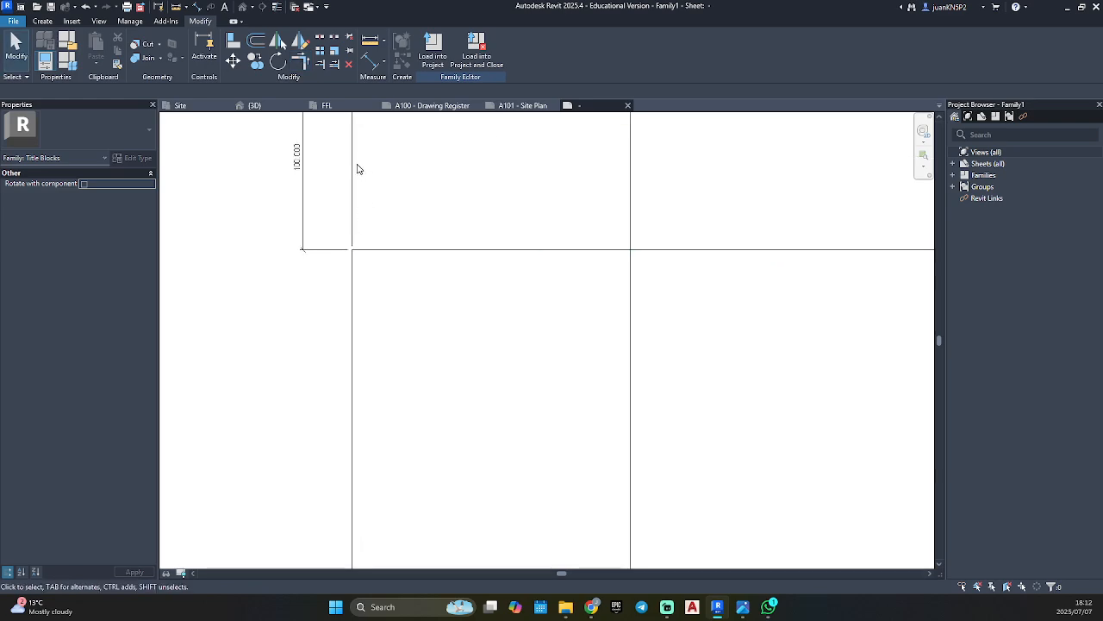
Set Witness Line Control to Fixed to Dimension Line in the 150 mm dimension's type properties and apply it.
{"action": "scroll", "coordinate": [377, 247], "scroll_direction": "down", "scroll_amount": 2}
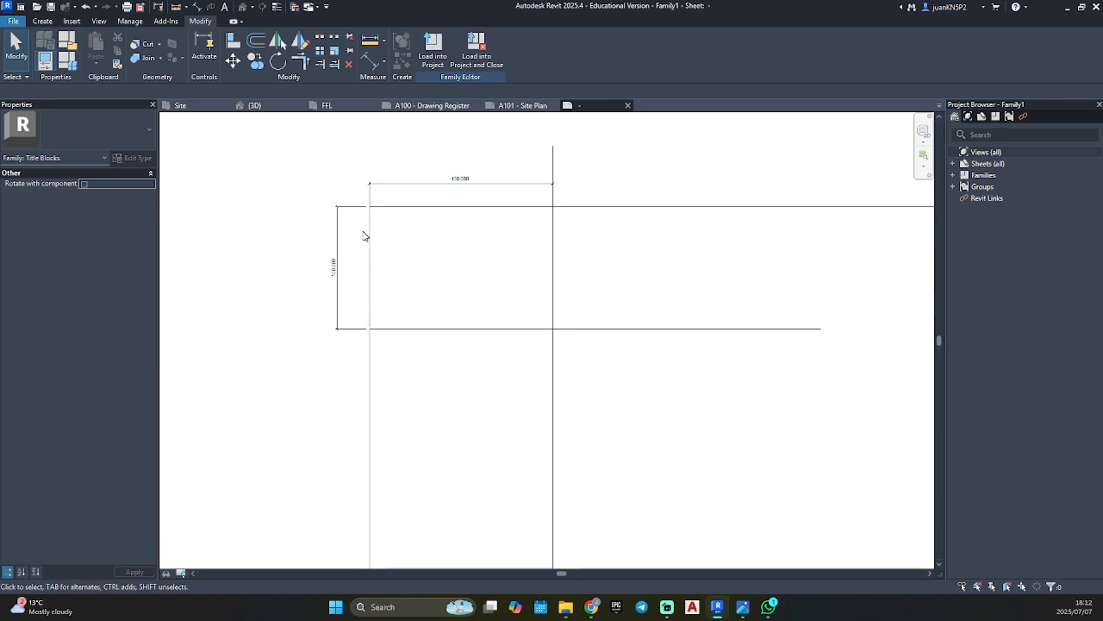
{"action": "left_click_drag", "start_coordinate": [398, 190], "coordinate": [419, 181]}
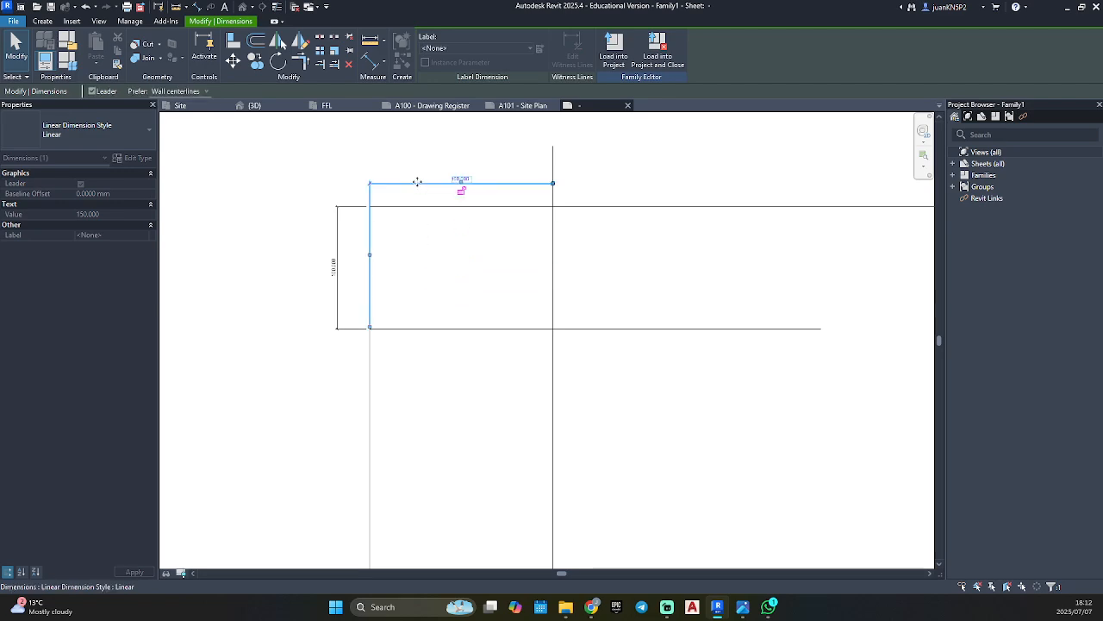
{"action": "left_click", "coordinate": [411, 172]}
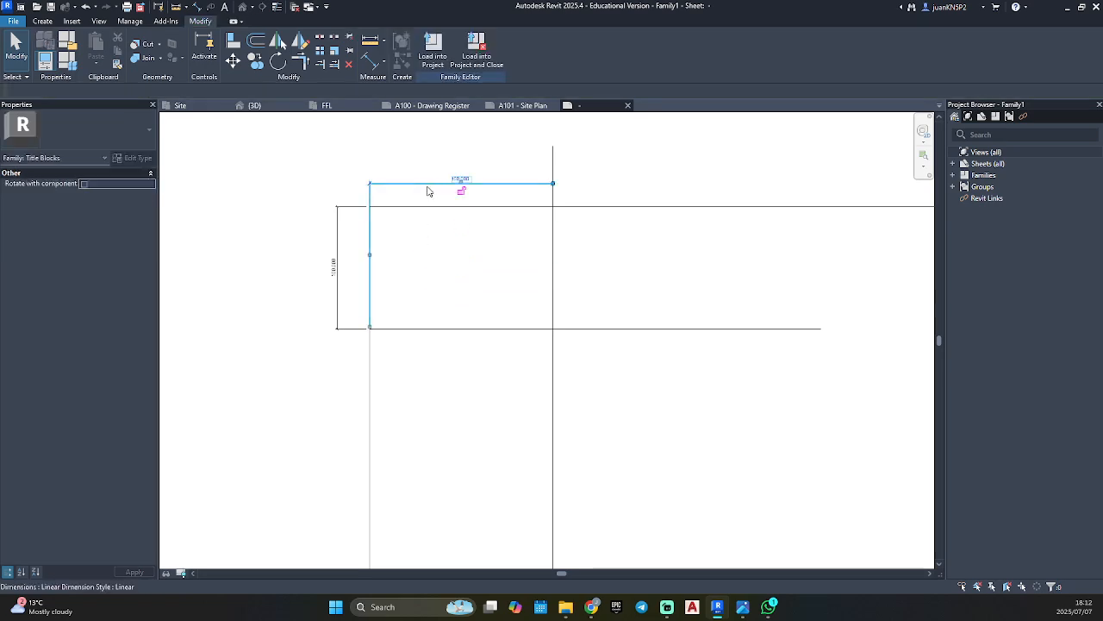
{"action": "left_click", "coordinate": [429, 191]}
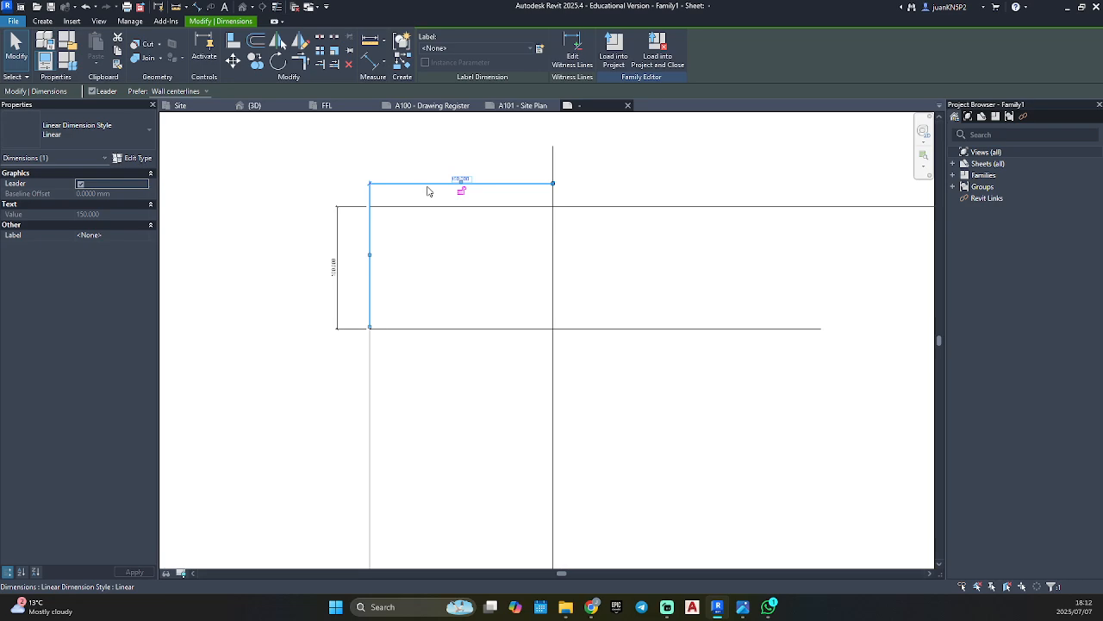
{"action": "left_click", "coordinate": [134, 158]}
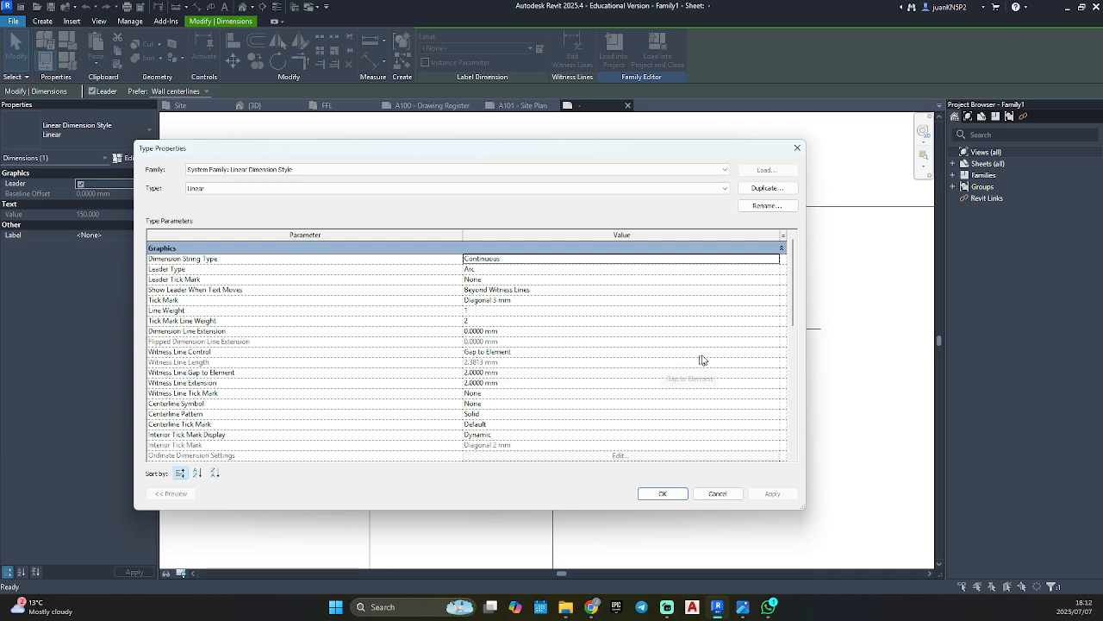
{"action": "left_click", "coordinate": [778, 352]}
{"action": "left_click", "coordinate": [778, 351]}
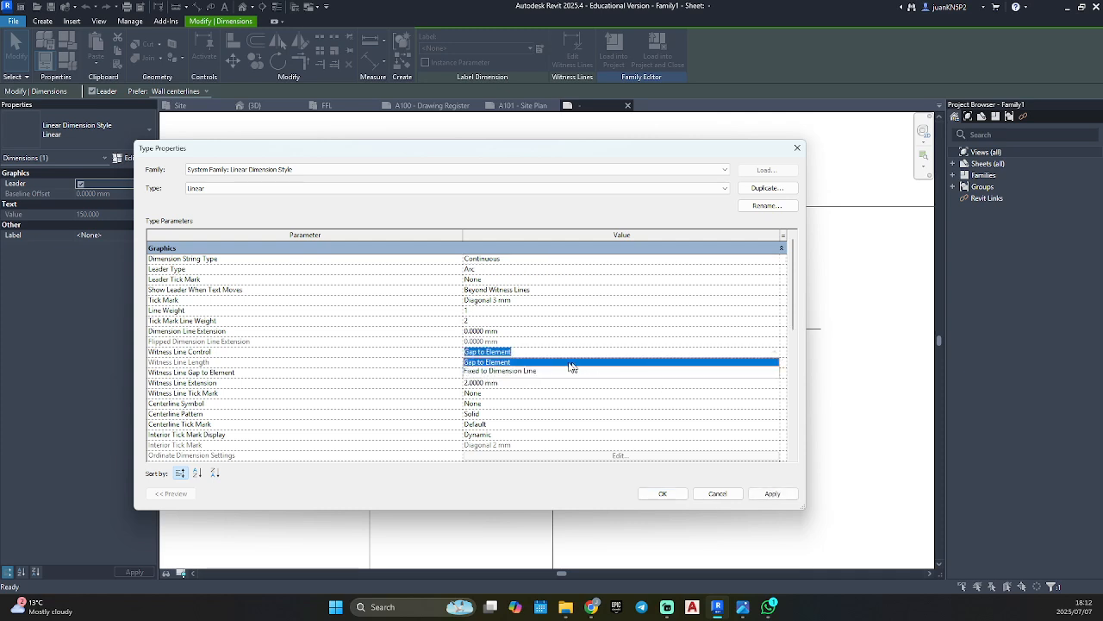
{"action": "left_click", "coordinate": [489, 372]}
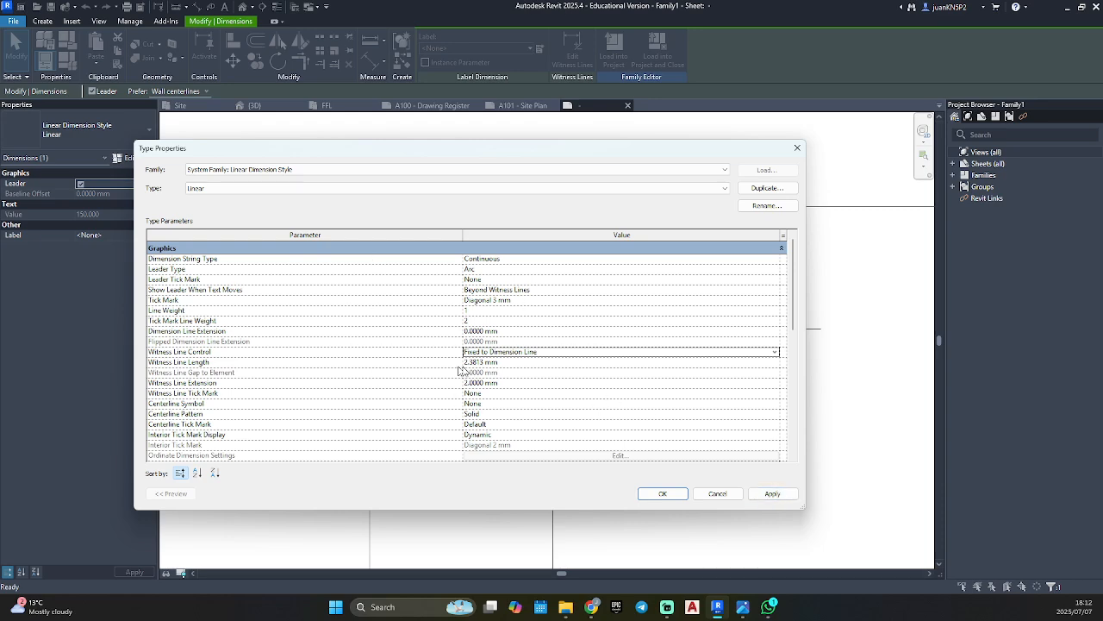
{"action": "left_click", "coordinate": [782, 496]}
{"action": "left_click", "coordinate": [672, 498]}
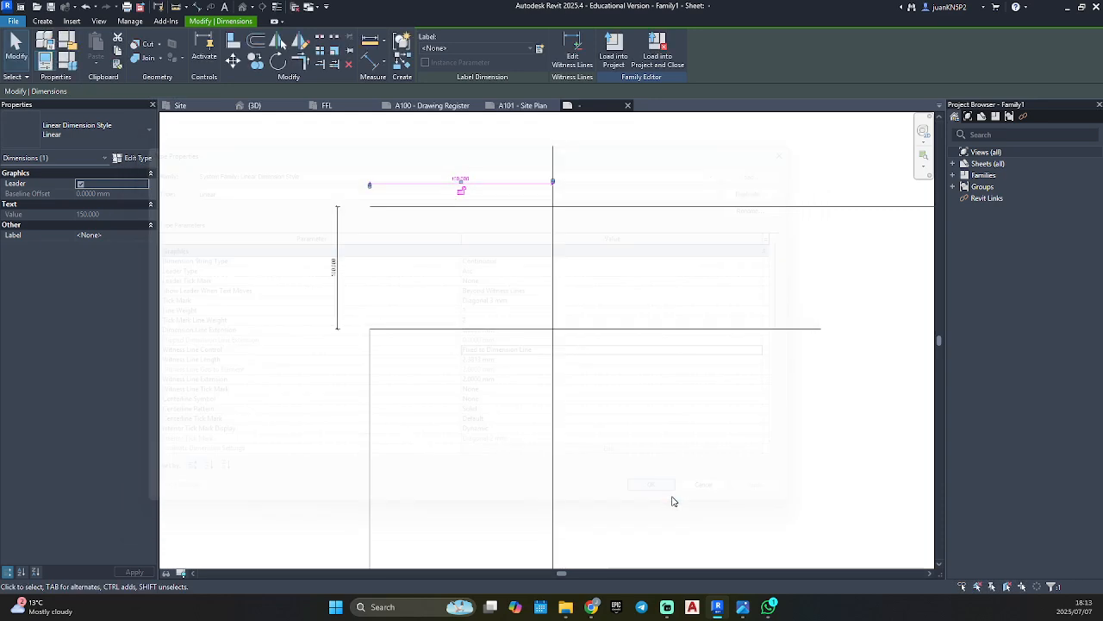
{"action": "left_click", "coordinate": [434, 418]}
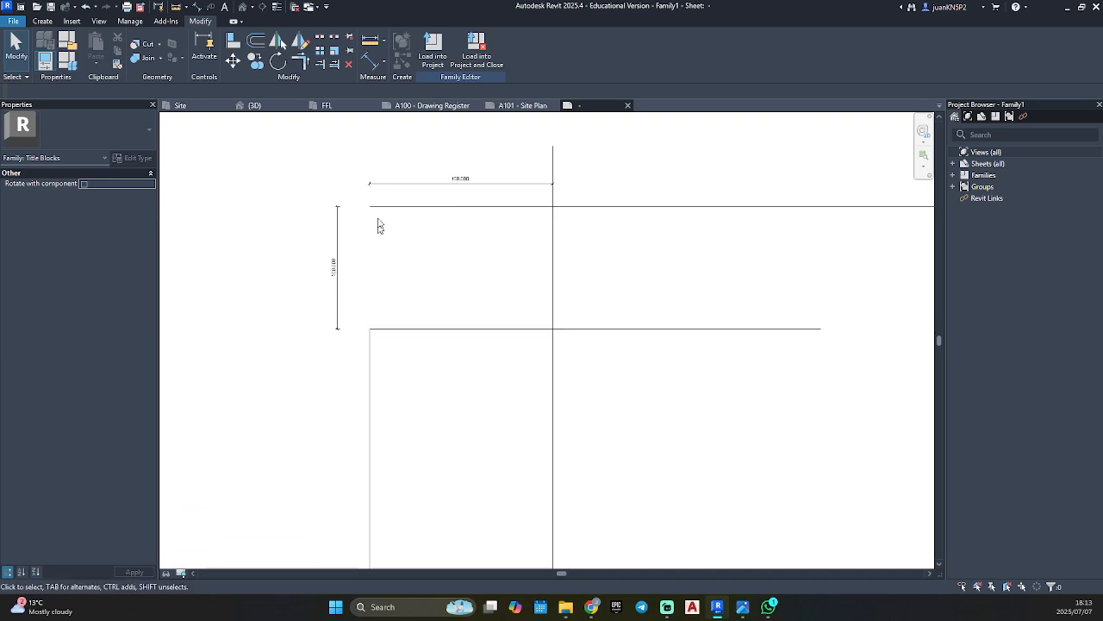
Trim the vertical line to corners with the top border and the horizontal line, forming a rectangular notch in the sheet's upper-left corner.
{"action": "scroll", "coordinate": [370, 184], "scroll_direction": "up", "scroll_amount": 10}
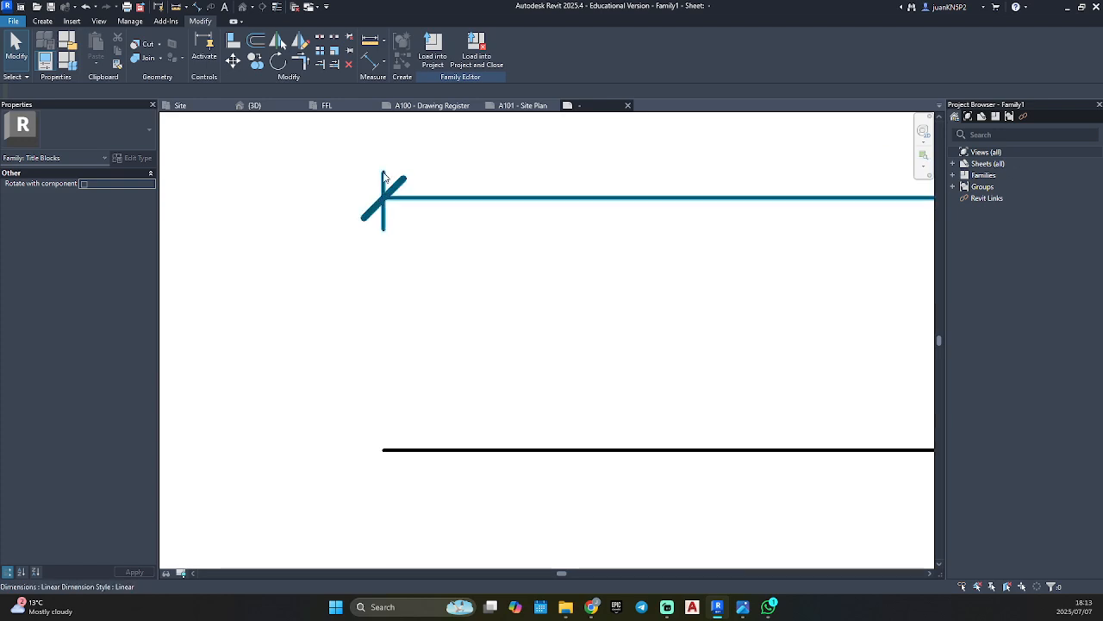
{"action": "scroll", "coordinate": [380, 191], "scroll_direction": "down", "scroll_amount": 10}
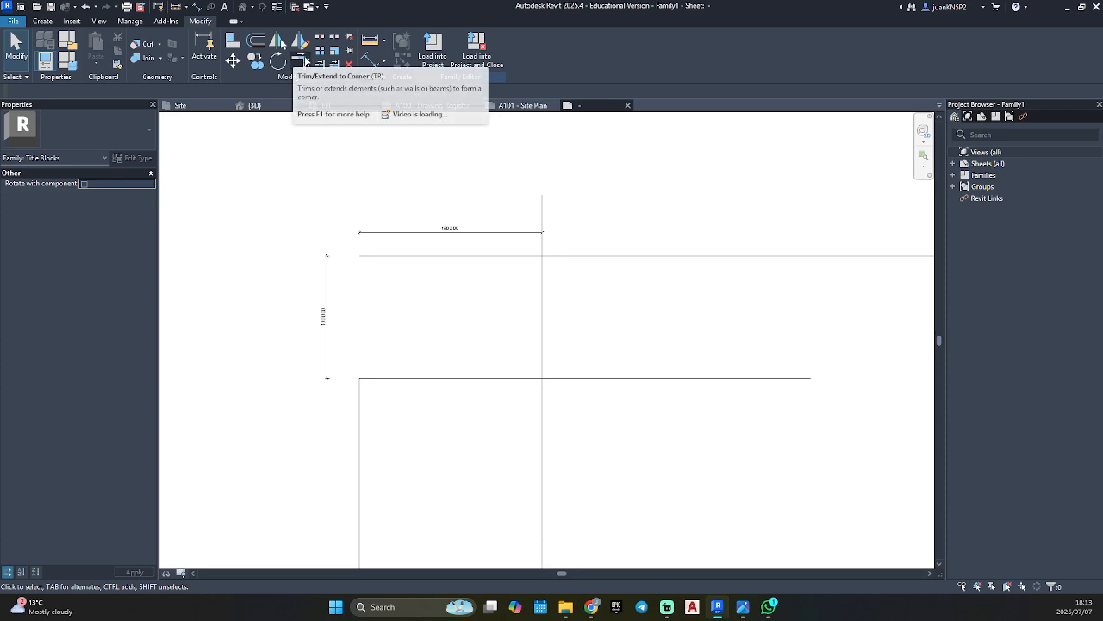
{"action": "left_click", "coordinate": [304, 60]}
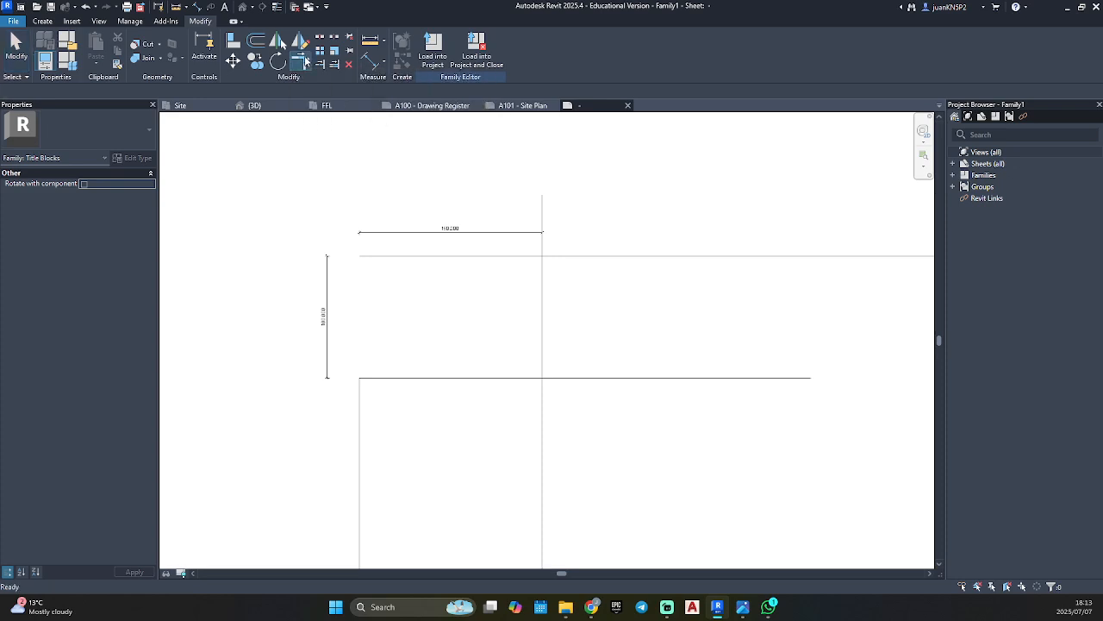
{"action": "left_click", "coordinate": [582, 257]}
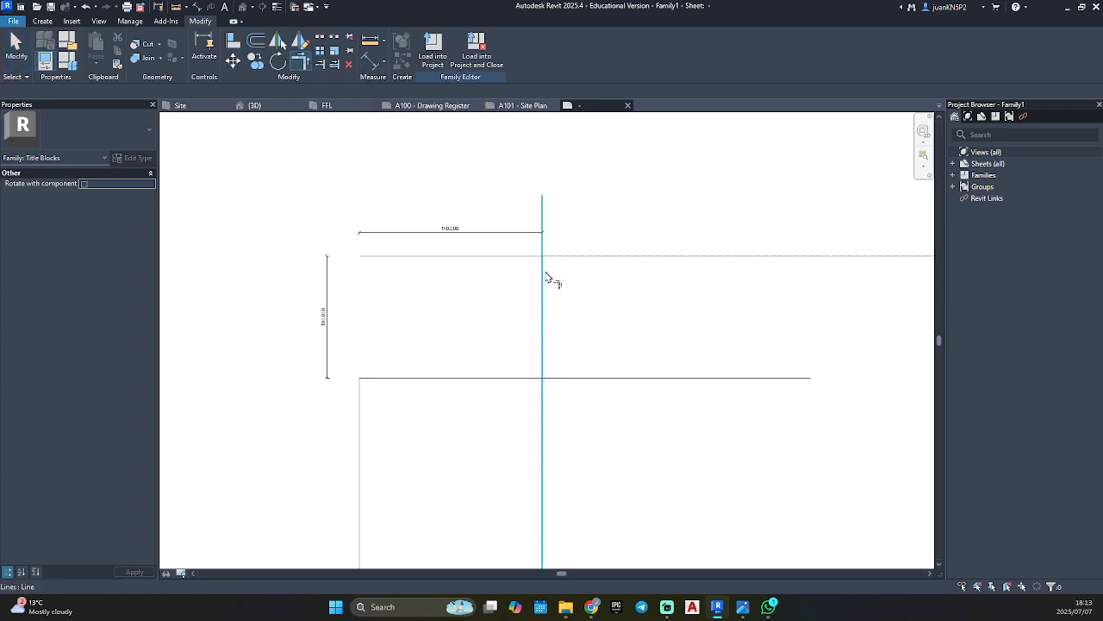
{"action": "left_click", "coordinate": [544, 276]}
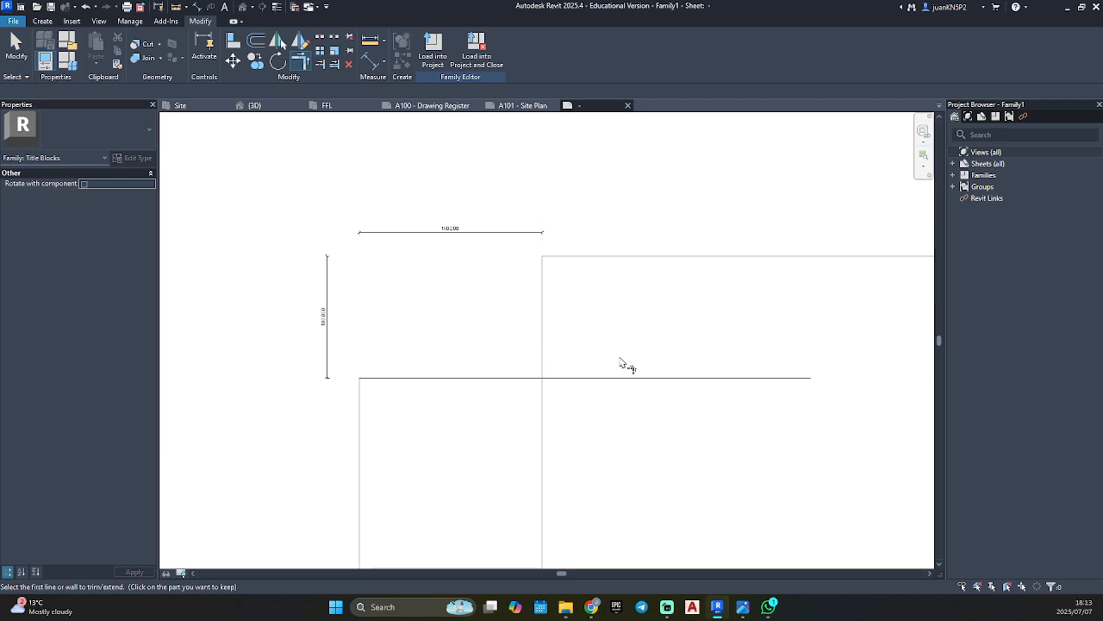
{"action": "left_click", "coordinate": [528, 377]}
{"action": "left_click", "coordinate": [542, 366]}
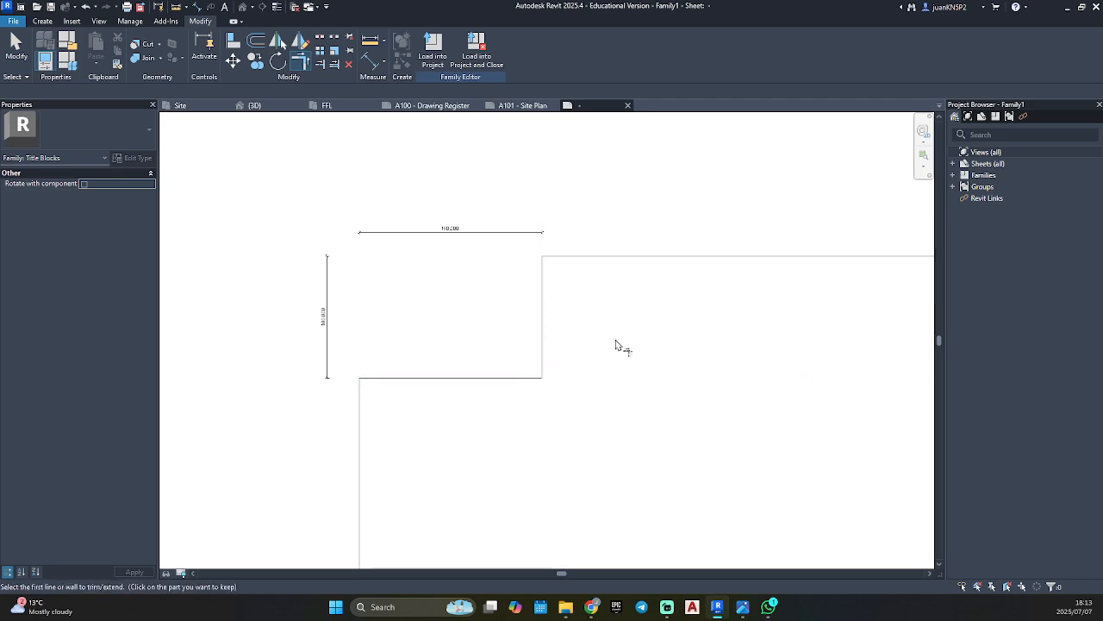
{"action": "scroll", "coordinate": [594, 319], "scroll_direction": "down", "scroll_amount": 2}
{"action": "key", "text": "Escape"}
{"action": "scroll", "coordinate": [606, 314], "scroll_direction": "down", "scroll_amount": 2}
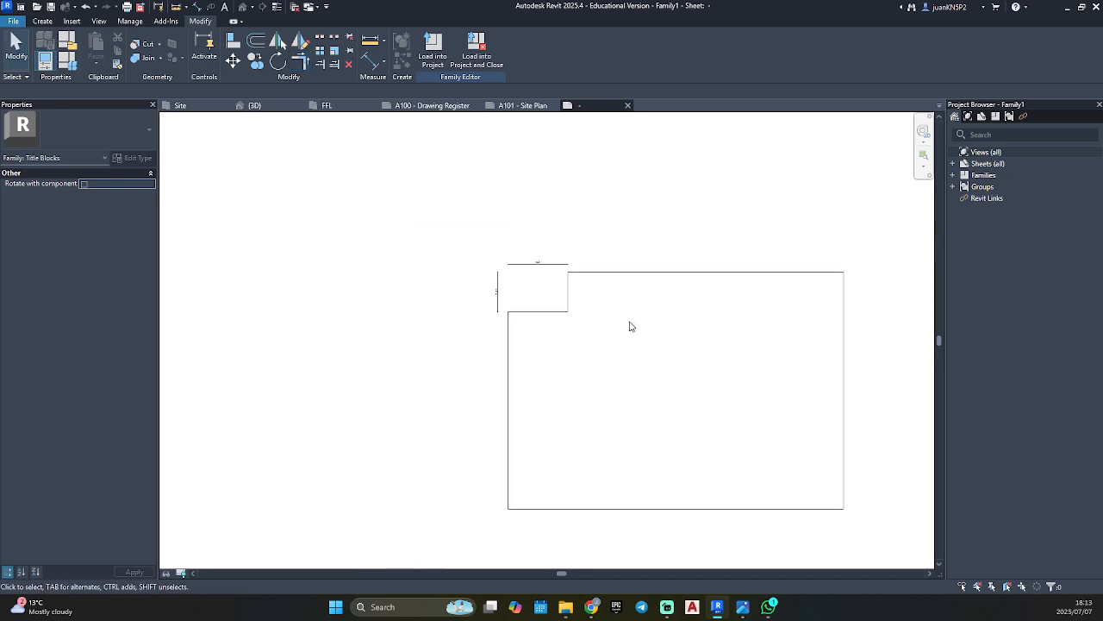
Draw two parallel vertical lines about 880 mm long near the sheet's right border, crossing both the top and bottom borders.
{"action": "middle_click_drag", "start_coordinate": [505, 320], "coordinate": [499, 269]}
{"action": "scroll", "coordinate": [505, 274], "scroll_direction": "up", "scroll_amount": 2}
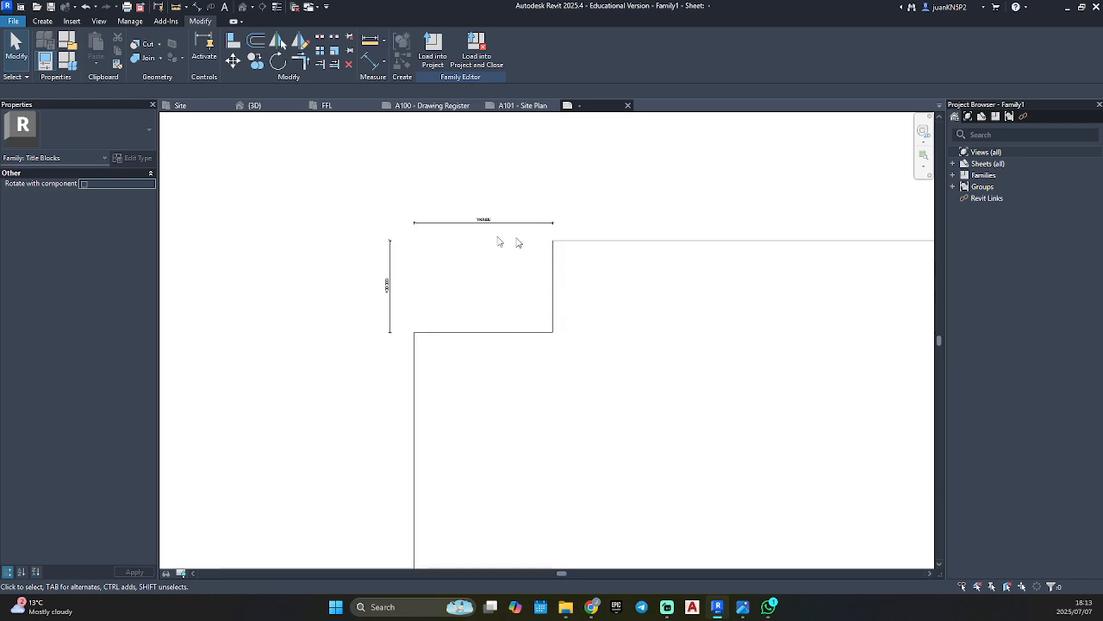
{"action": "scroll", "coordinate": [609, 349], "scroll_direction": "down", "scroll_amount": 6}
{"action": "middle_click_drag", "start_coordinate": [608, 350], "coordinate": [466, 288]}
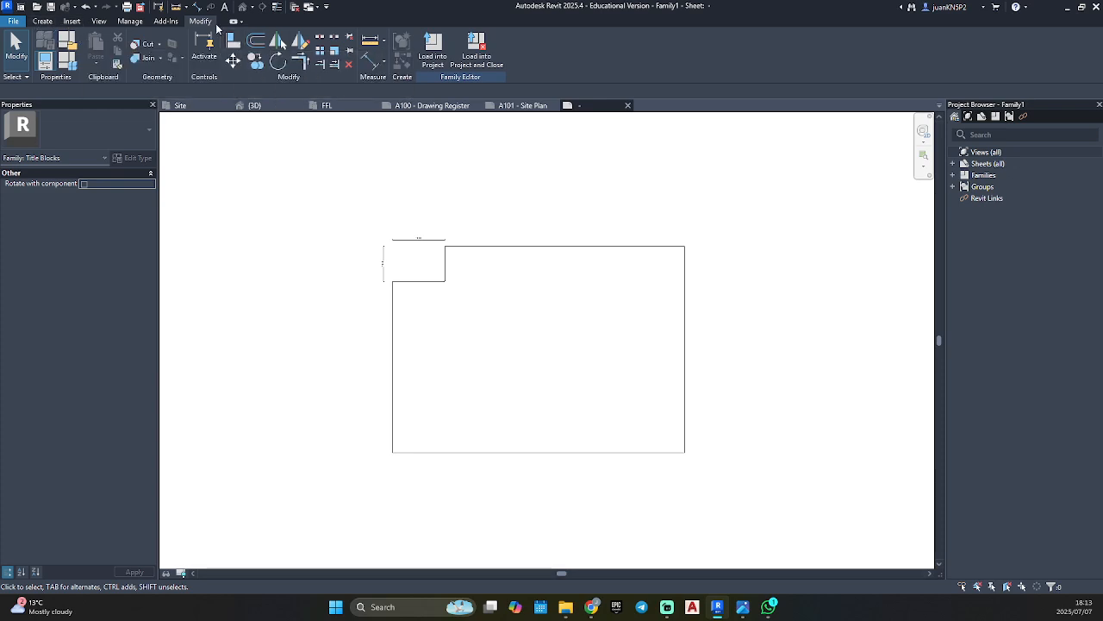
{"action": "left_click", "coordinate": [42, 22]}
{"action": "left_click", "coordinate": [94, 48]}
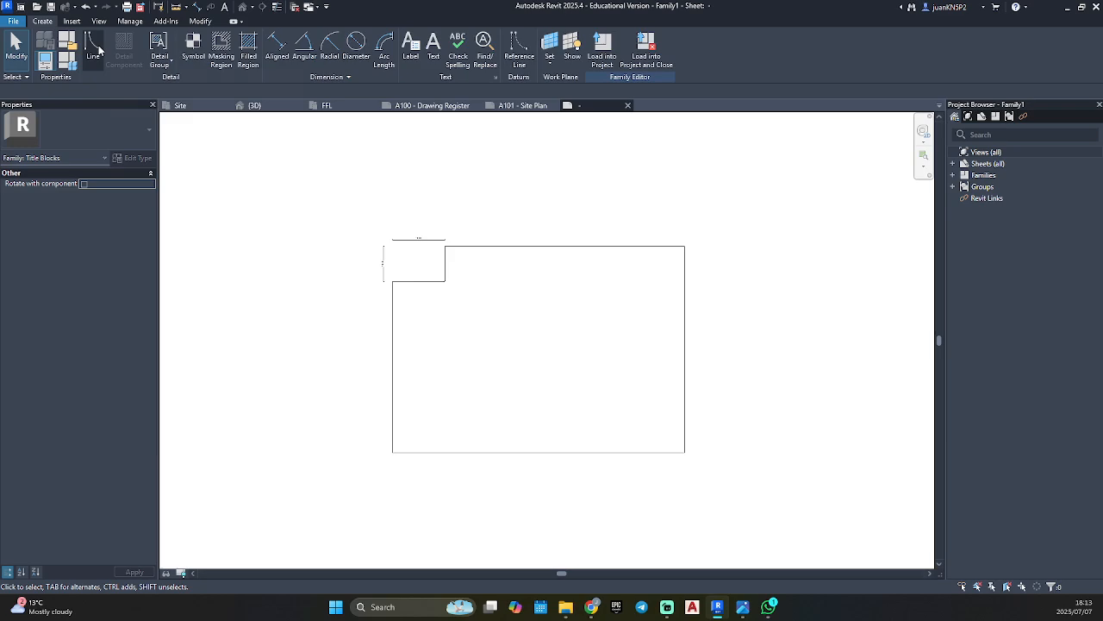
{"action": "left_click", "coordinate": [645, 197]}
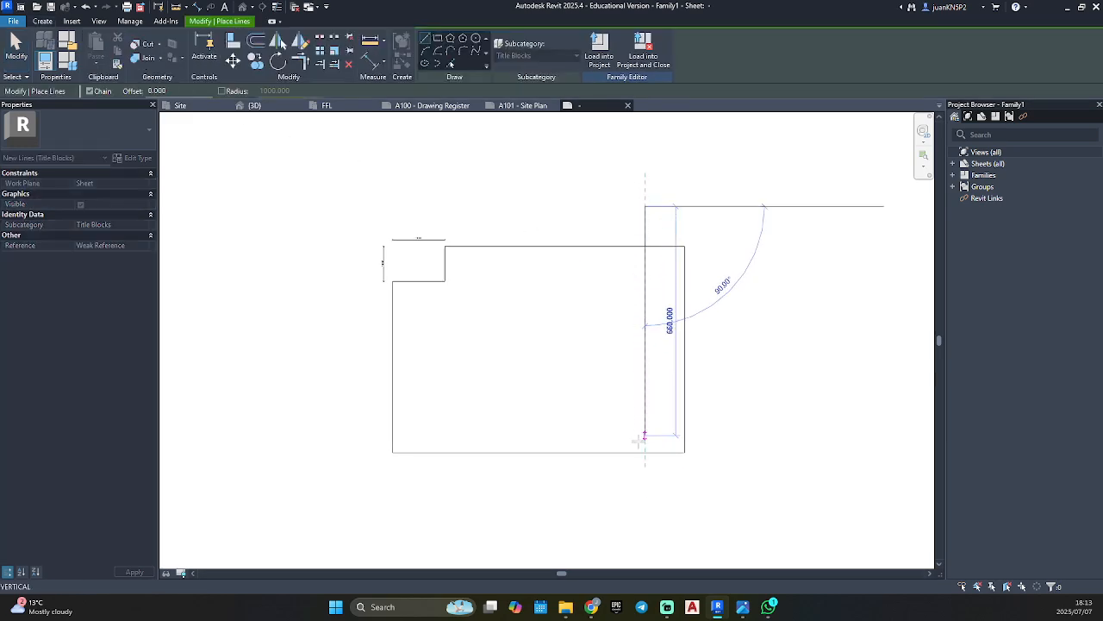
{"action": "key", "text": "Escape"}
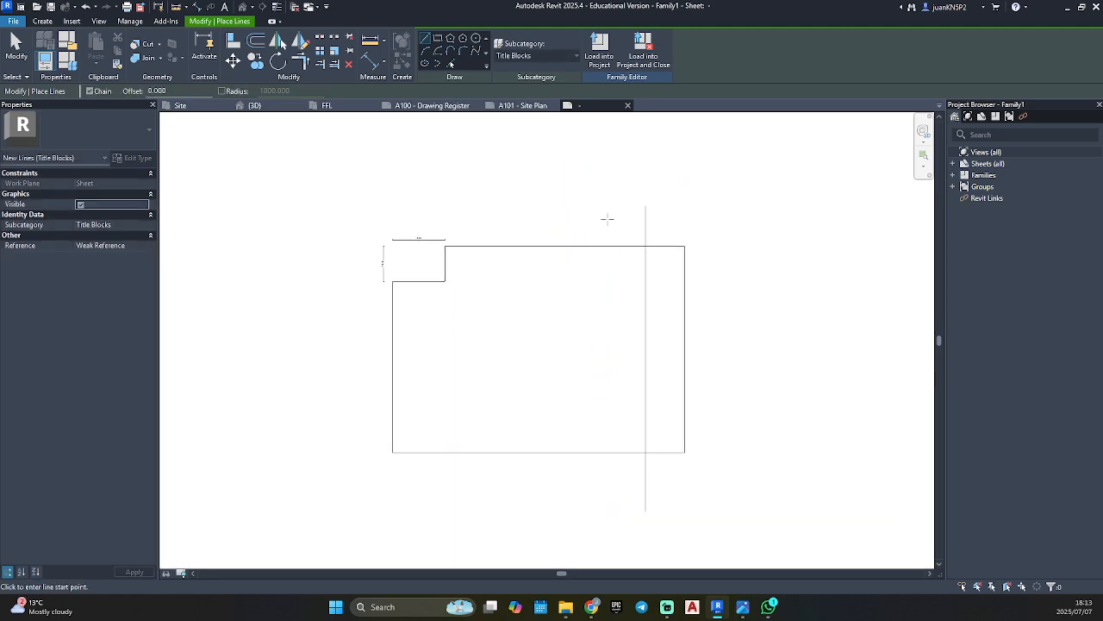
{"action": "left_click", "coordinate": [610, 207]}
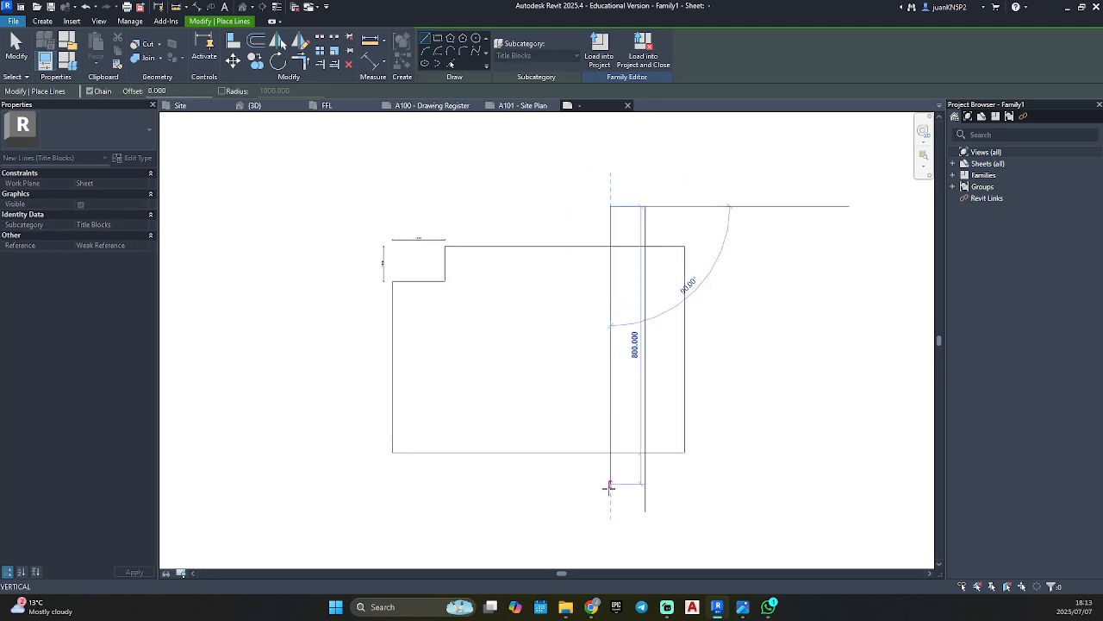
{"action": "left_click", "coordinate": [610, 511]}
{"action": "key", "text": "Escape"}
{"action": "key", "text": "Escape"}
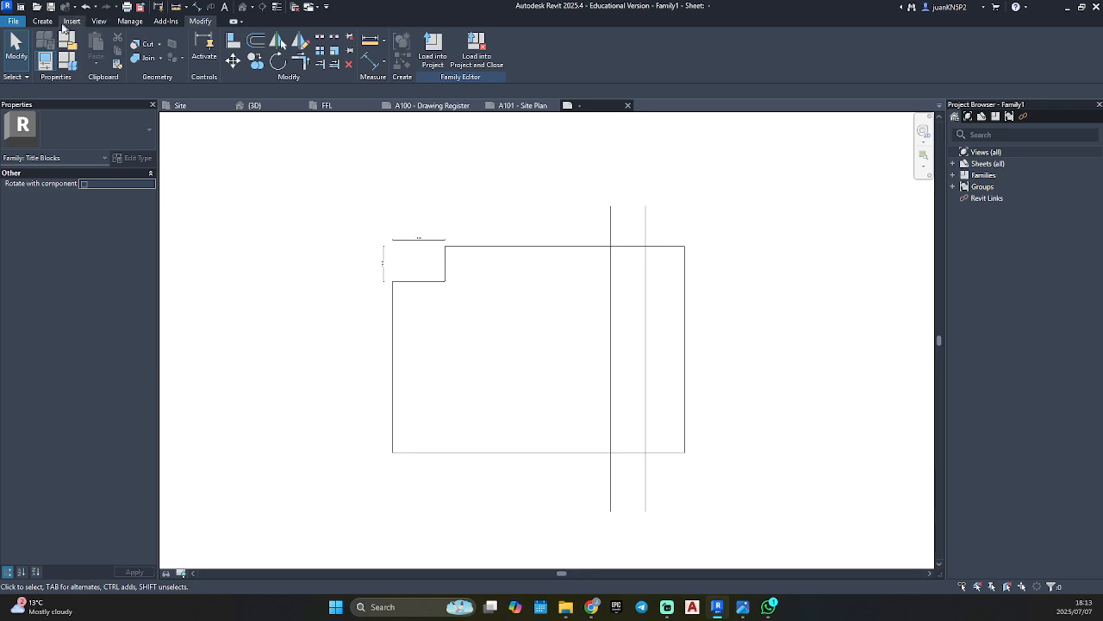
Place a continuous aligned dimension above the top border from the right border to both vertical lines.
{"action": "left_click", "coordinate": [50, 21]}
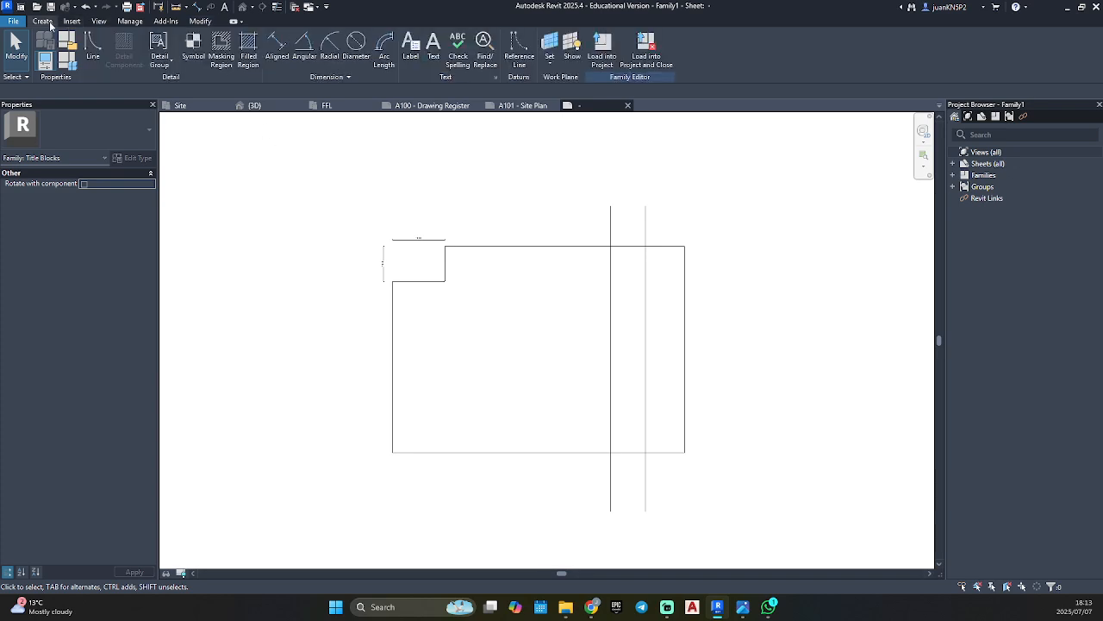
{"action": "left_click", "coordinate": [273, 57]}
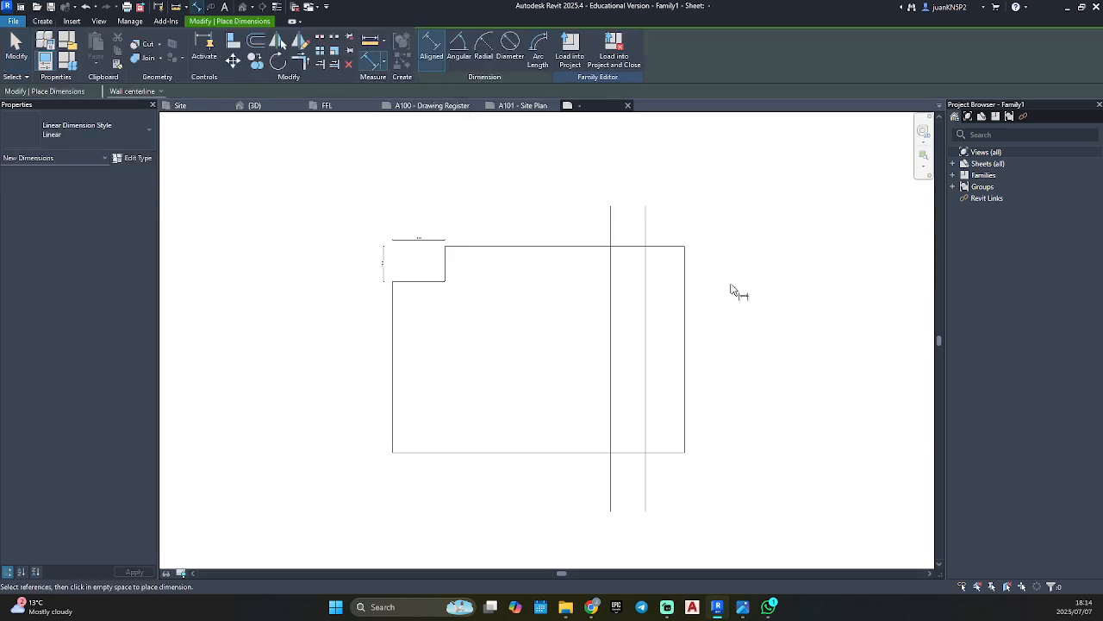
{"action": "scroll", "coordinate": [681, 276], "scroll_direction": "up", "scroll_amount": 2}
{"action": "left_click", "coordinate": [699, 262]}
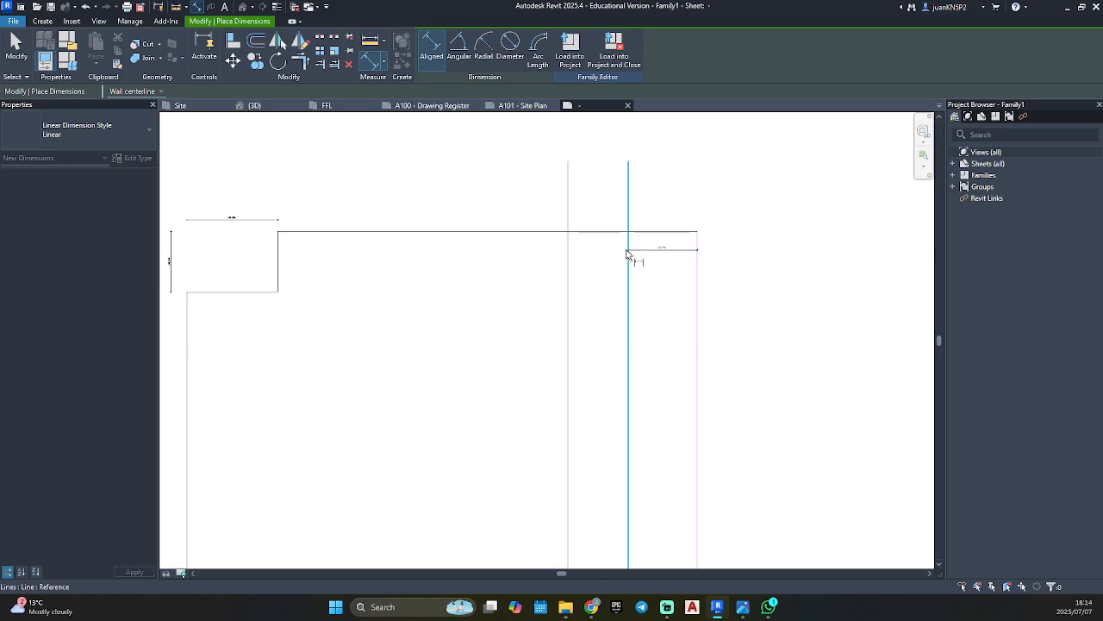
{"action": "left_click", "coordinate": [630, 250]}
{"action": "left_click", "coordinate": [567, 252]}
{"action": "left_click", "coordinate": [598, 208]}
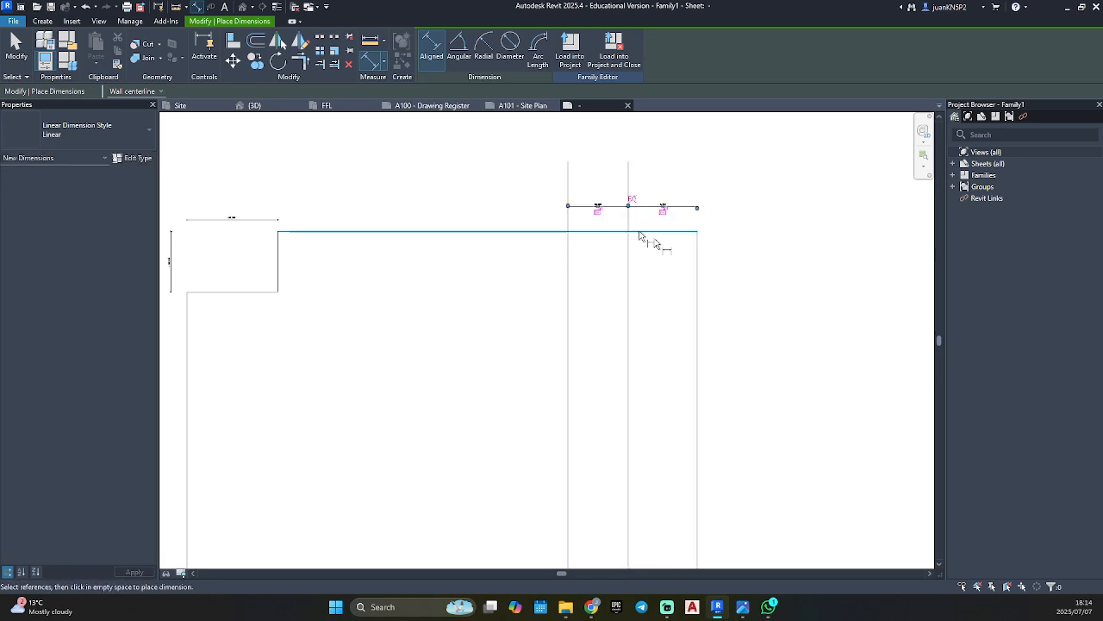
{"action": "key", "text": "Escape"}
{"action": "key", "text": "Escape"}
Set the distance between the right border and the nearest vertical line to 100 mm through its dimension.
{"action": "scroll", "coordinate": [634, 205], "scroll_direction": "up", "scroll_amount": 4}
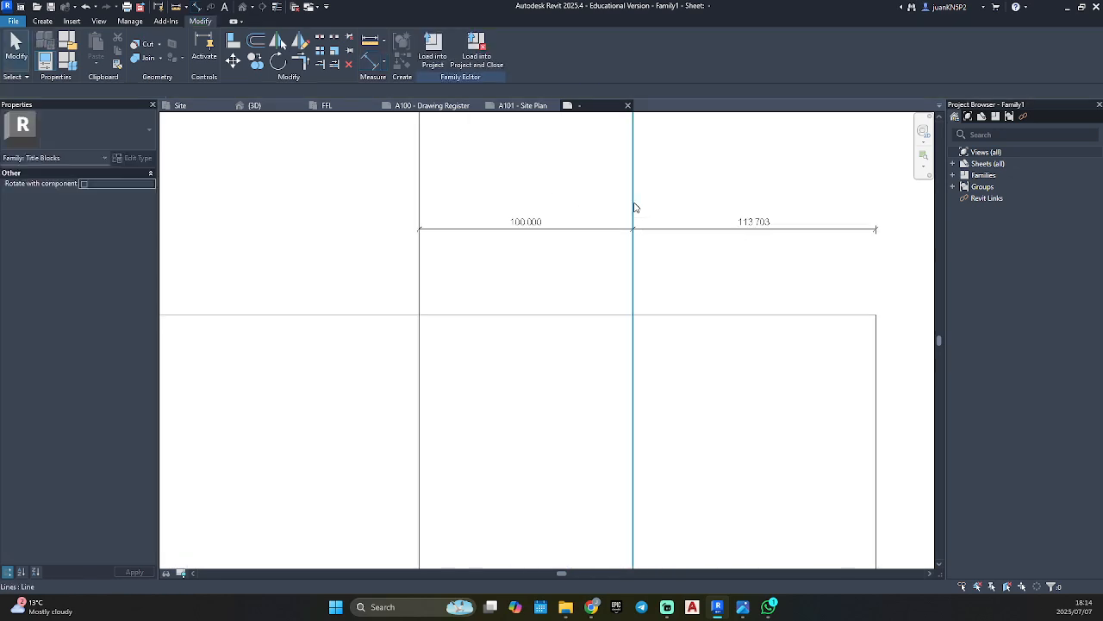
{"action": "left_click", "coordinate": [634, 206]}
{"action": "left_click", "coordinate": [753, 222]}
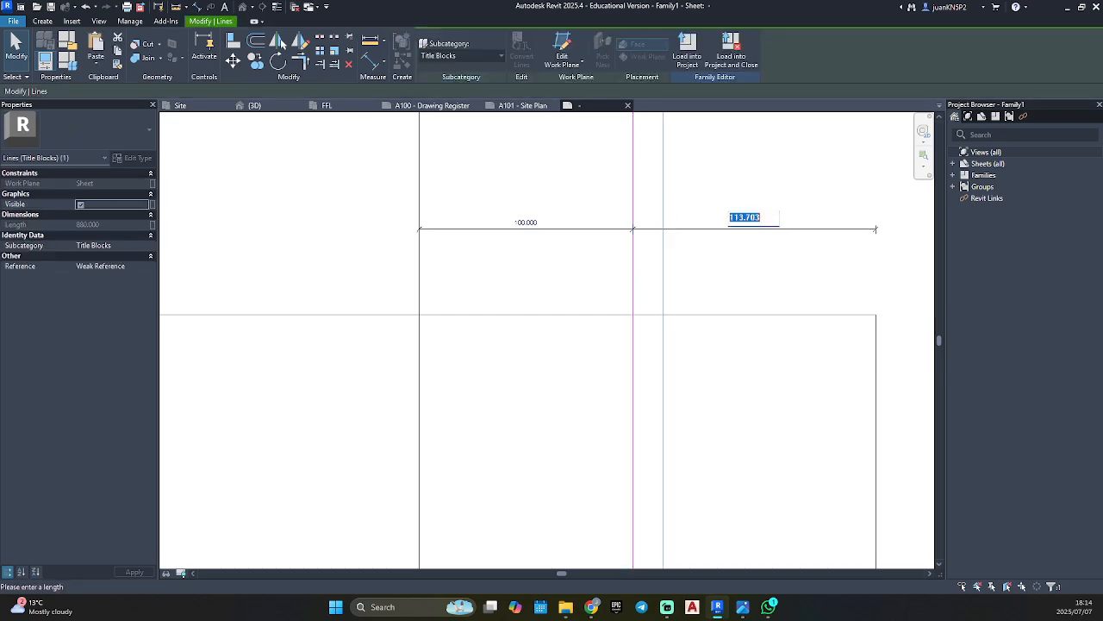
{"action": "key", "text": "Return"}
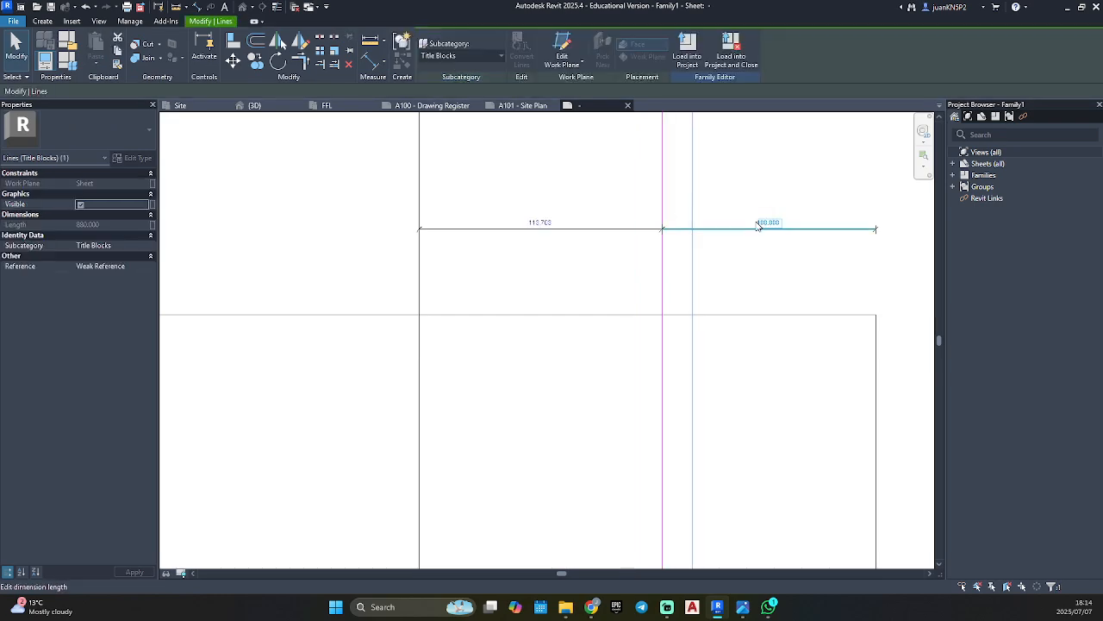
Set the spacing between the two vertical lines to 100 mm by moving the line farther from the right border.
{"action": "left_click", "coordinate": [421, 253]}
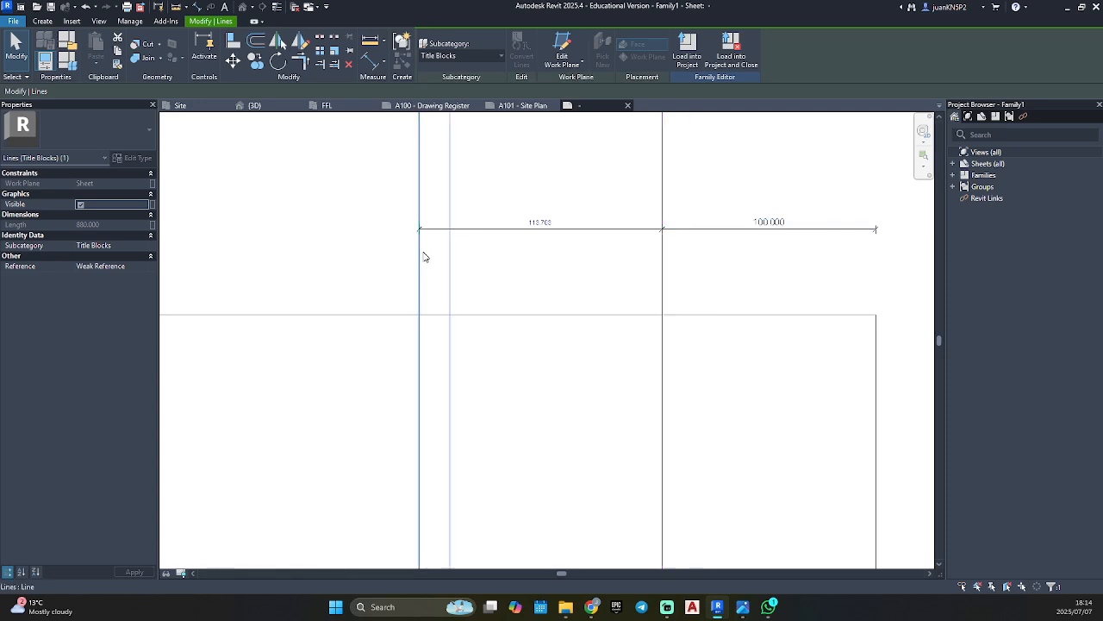
{"action": "left_click", "coordinate": [552, 230]}
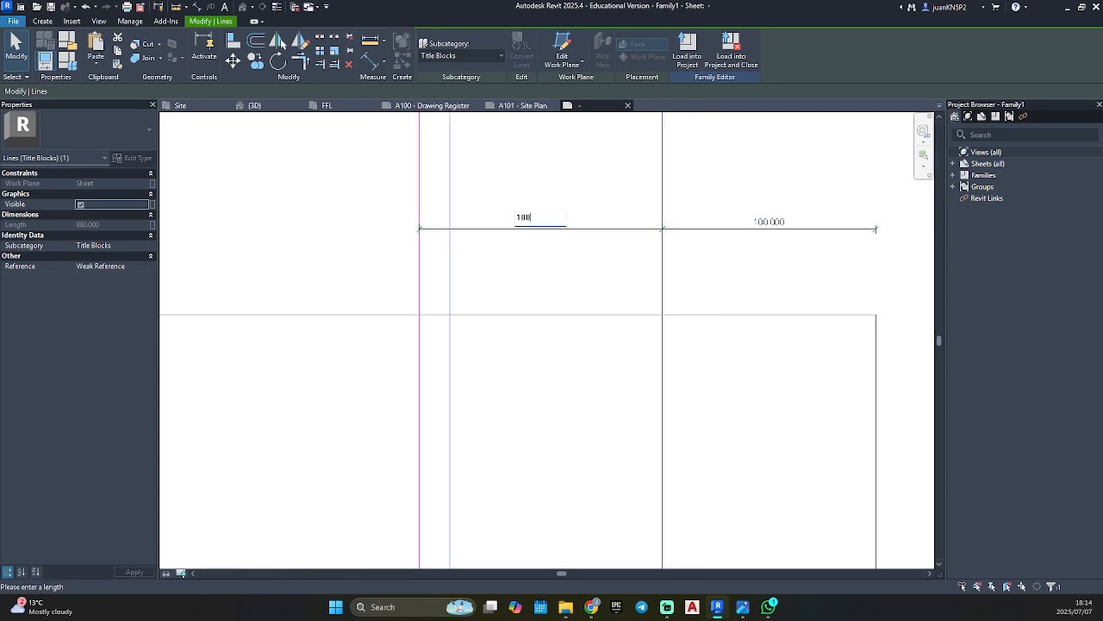
{"action": "type", "text": "100"}
{"action": "key", "text": "Return"}
{"action": "key", "text": "Escape"}
Shorten the upper ends of both vertical lines so they stop at the sheet's top border.
{"action": "scroll", "coordinate": [546, 219], "scroll_direction": "down", "scroll_amount": 5}
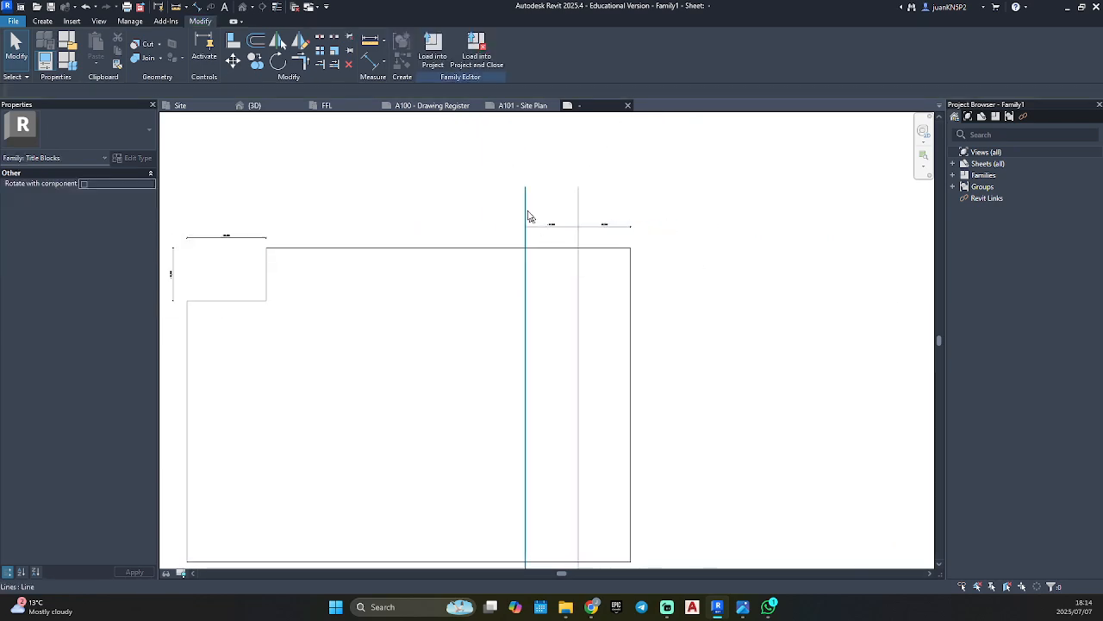
{"action": "scroll", "coordinate": [550, 262], "scroll_direction": "up", "scroll_amount": 1}
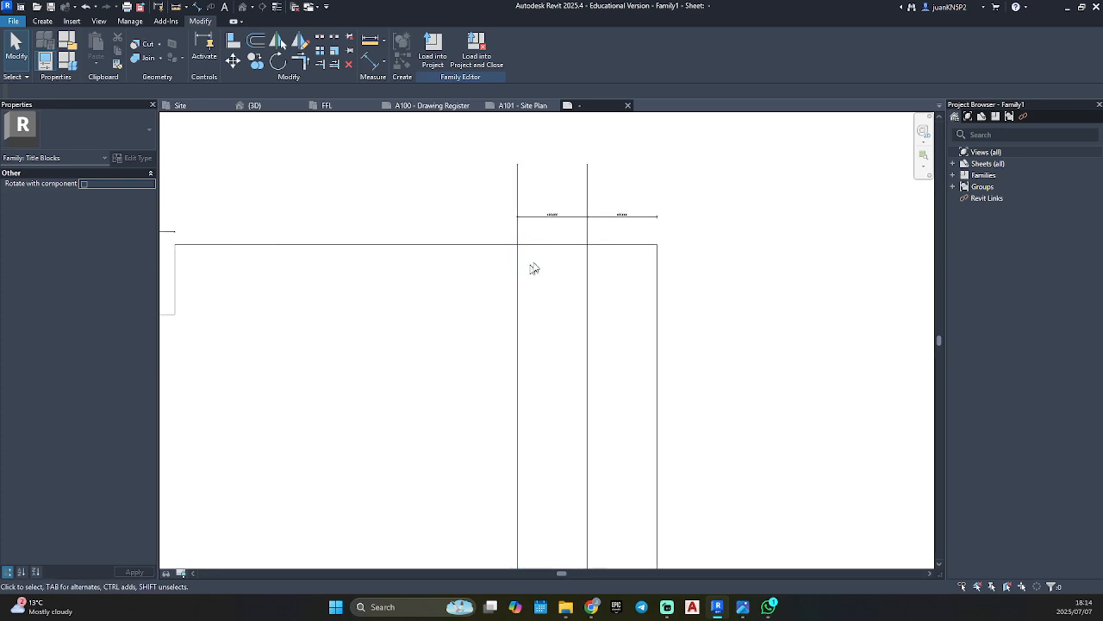
{"action": "left_click", "coordinate": [518, 197]}
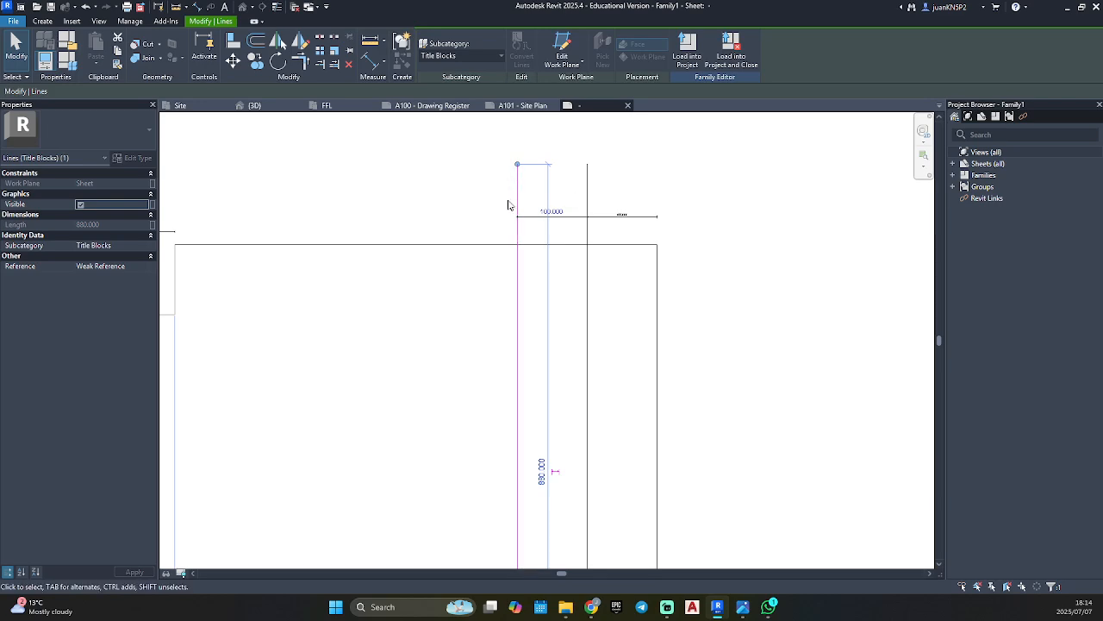
{"action": "left_click_drag", "start_coordinate": [518, 166], "coordinate": [522, 250]}
{"action": "left_click", "coordinate": [587, 202]}
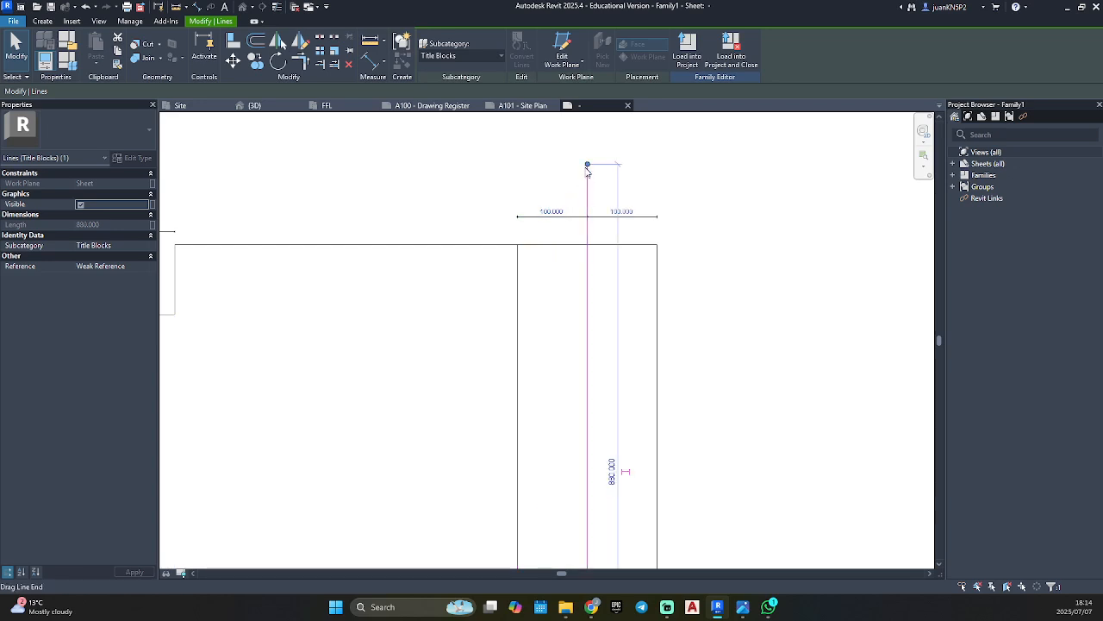
{"action": "left_click_drag", "start_coordinate": [588, 165], "coordinate": [589, 246]}
Shorten the lower ends of both vertical lines to the sheet's bottom border and clear the selection.
{"action": "scroll", "coordinate": [593, 314], "scroll_direction": "down", "scroll_amount": 1}
{"action": "middle_click_drag", "start_coordinate": [594, 333], "coordinate": [611, 249]}
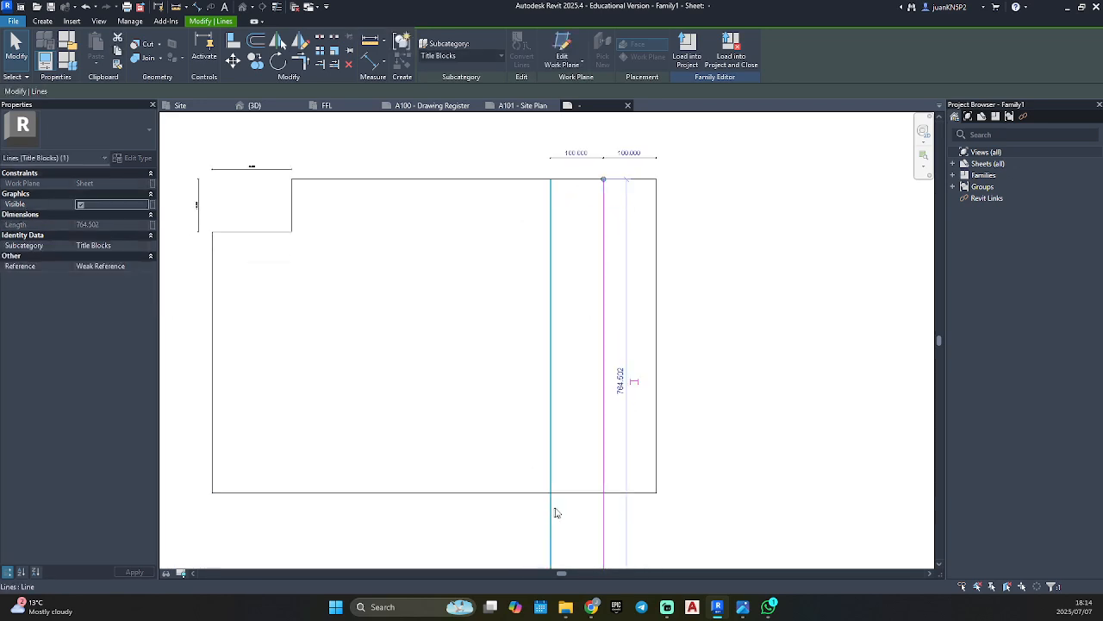
{"action": "middle_click_drag", "start_coordinate": [565, 539], "coordinate": [552, 284]}
{"action": "left_click", "coordinate": [536, 321]}
{"action": "left_click_drag", "start_coordinate": [535, 322], "coordinate": [535, 233]}
{"action": "left_click", "coordinate": [588, 301]}
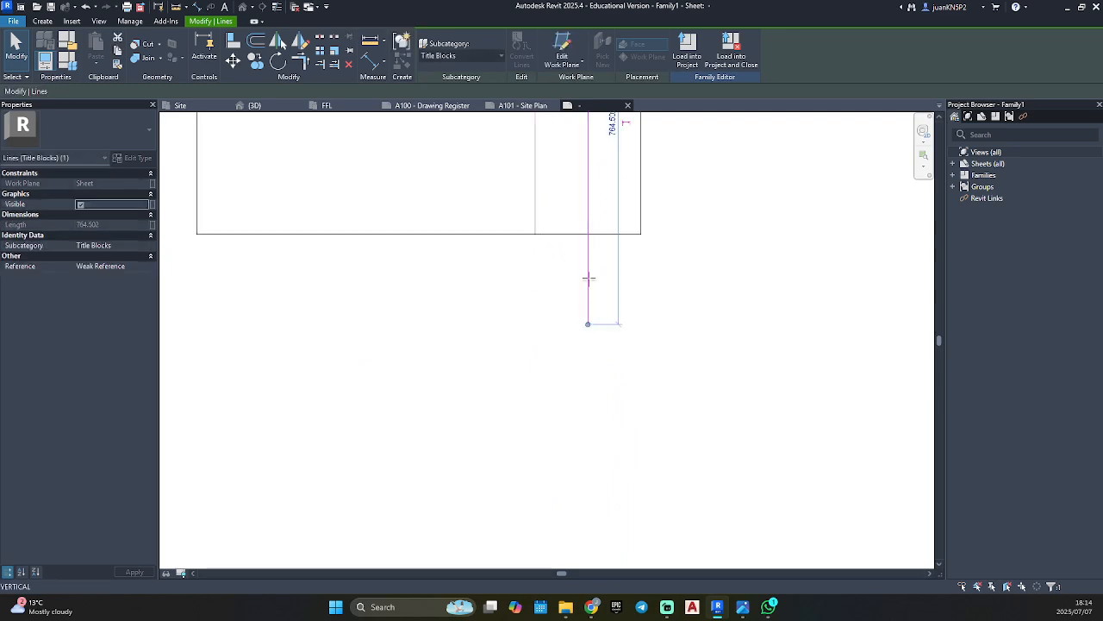
{"action": "left_click_drag", "start_coordinate": [588, 324], "coordinate": [587, 234]}
{"action": "left_click", "coordinate": [606, 293]}
Open the title block family used on sheet A101 - Site Plan and examine its project details block.
{"action": "scroll", "coordinate": [664, 298], "scroll_direction": "down", "scroll_amount": 1}
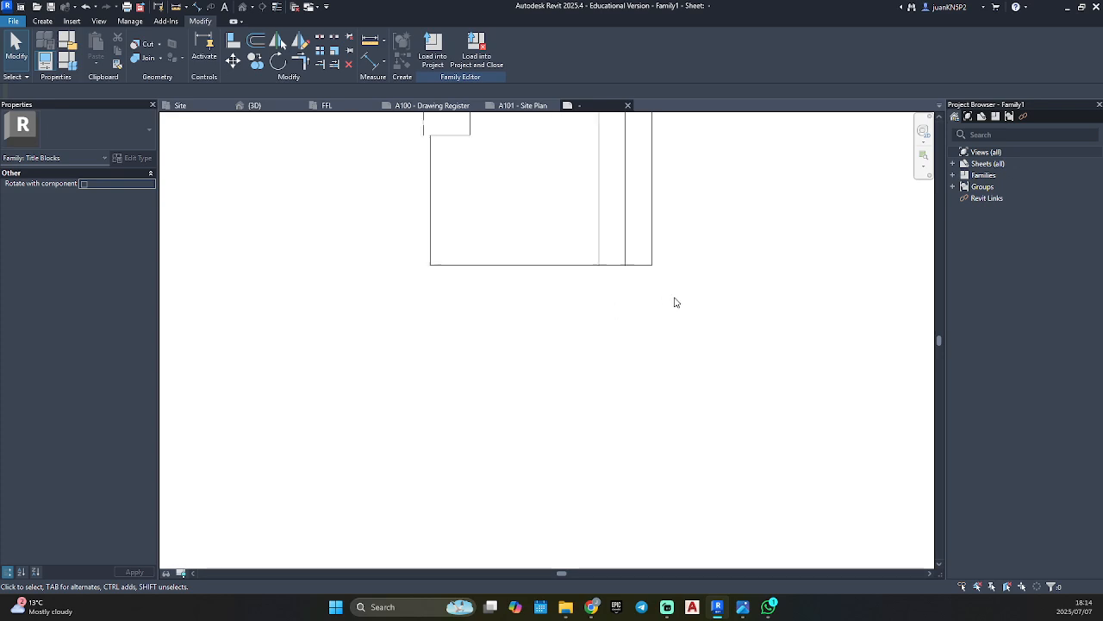
{"action": "middle_click_drag", "start_coordinate": [676, 302], "coordinate": [620, 433]}
{"action": "scroll", "coordinate": [630, 392], "scroll_direction": "up", "scroll_amount": 2}
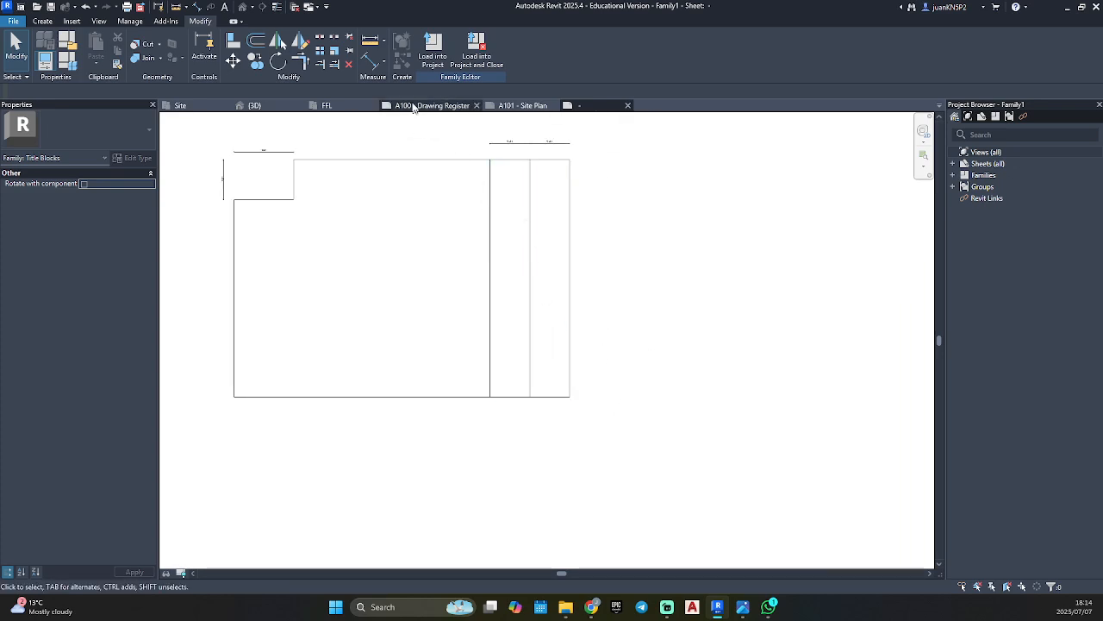
{"action": "left_click", "coordinate": [509, 105]}
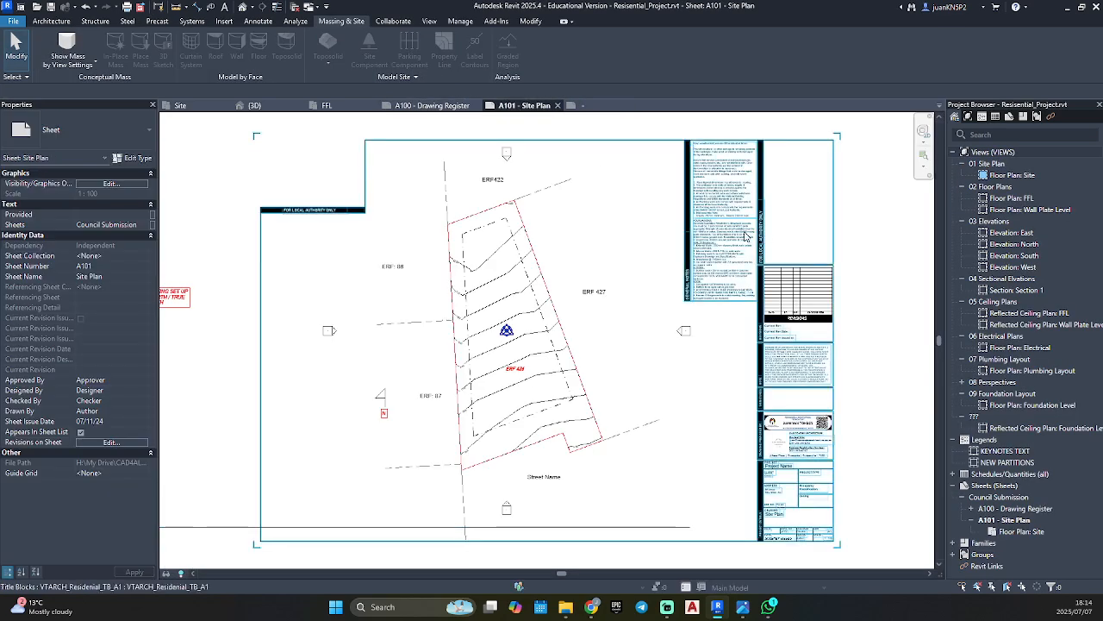
{"action": "double_click", "coordinate": [737, 247]}
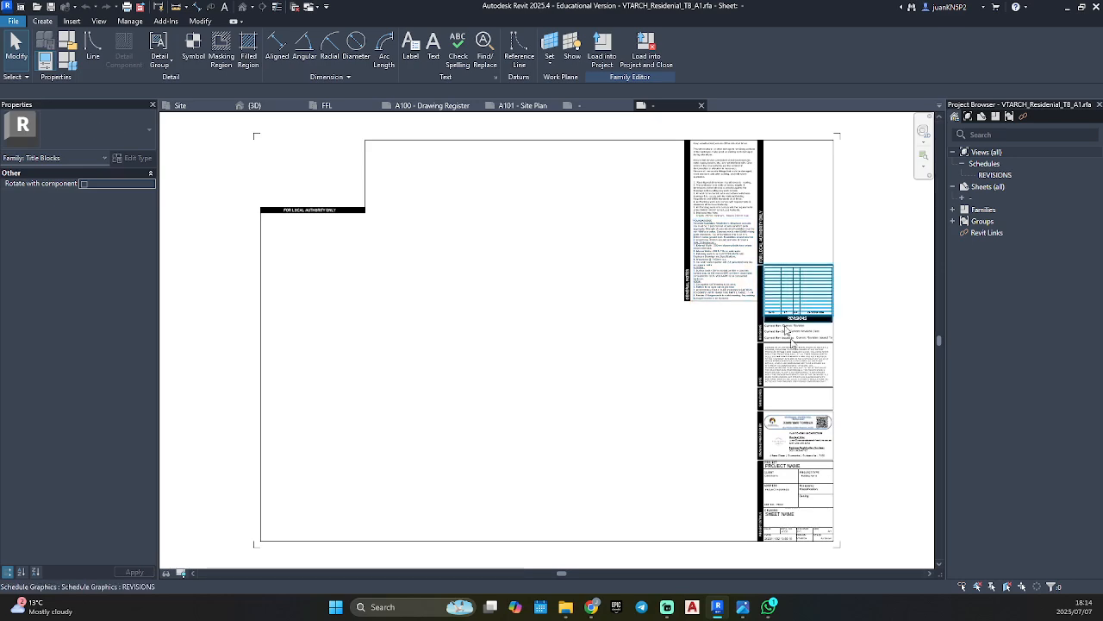
{"action": "middle_click_drag", "start_coordinate": [848, 514], "coordinate": [721, 494]}
{"action": "scroll", "coordinate": [651, 426], "scroll_direction": "up", "scroll_amount": 6}
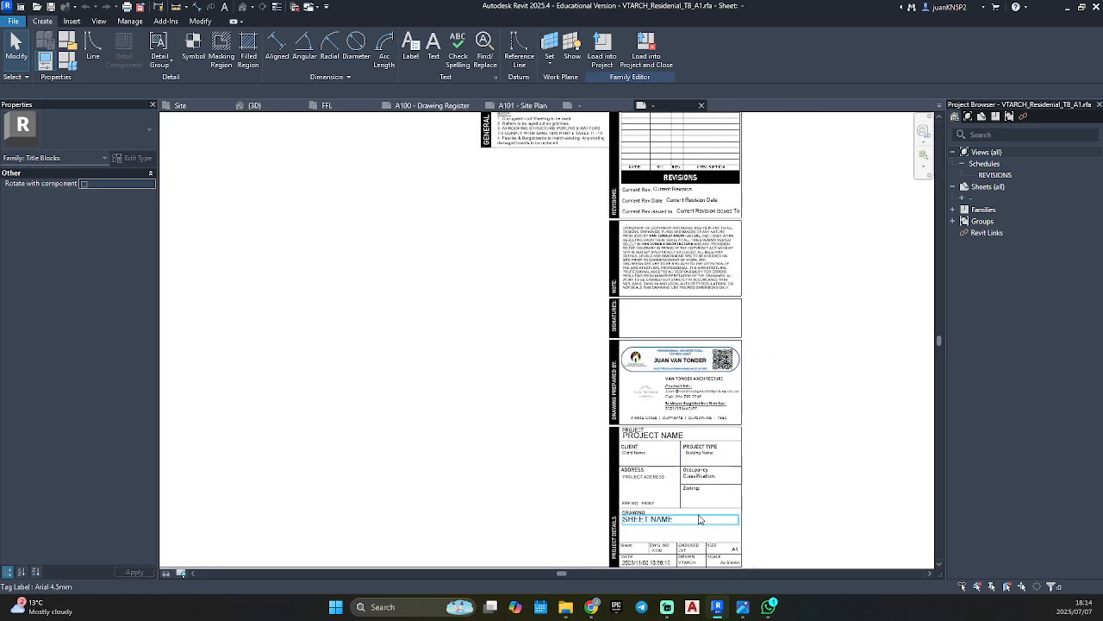
{"action": "scroll", "coordinate": [664, 473], "scroll_direction": "up", "scroll_amount": 1}
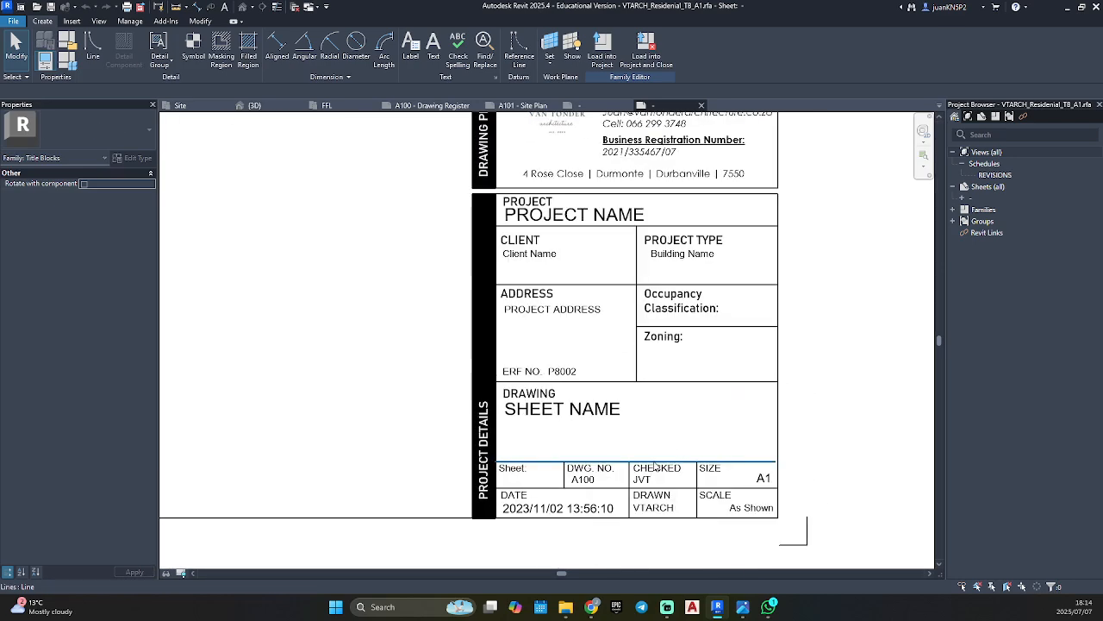
Measure the project details block's width between its vertical borders without placing a dimension.
{"action": "key", "text": "d"}
{"action": "key", "text": "i"}
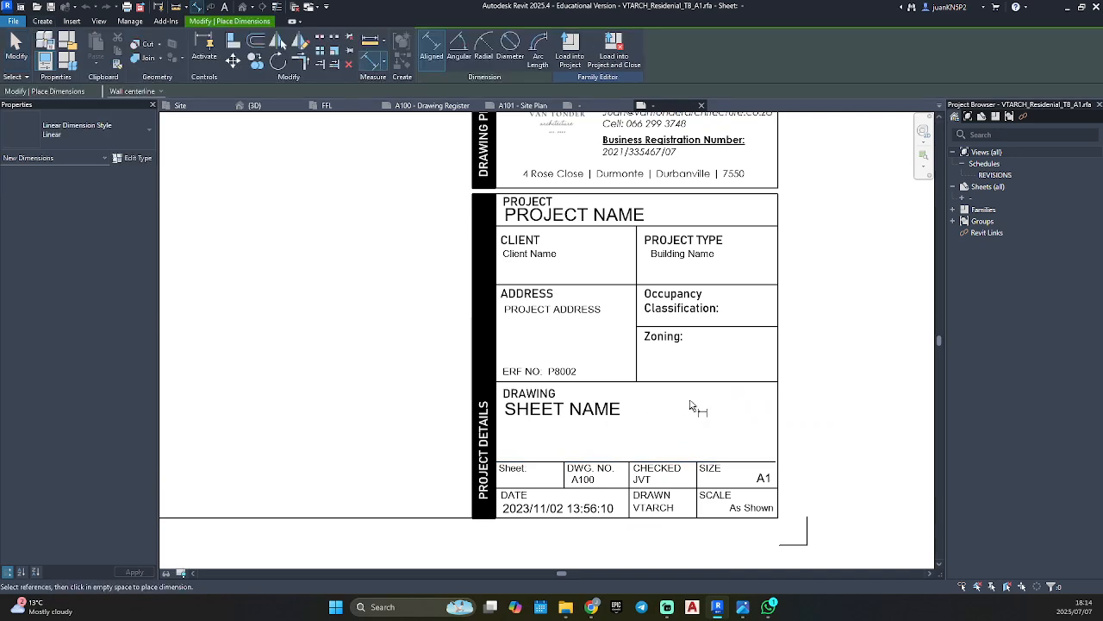
{"action": "left_click", "coordinate": [499, 439]}
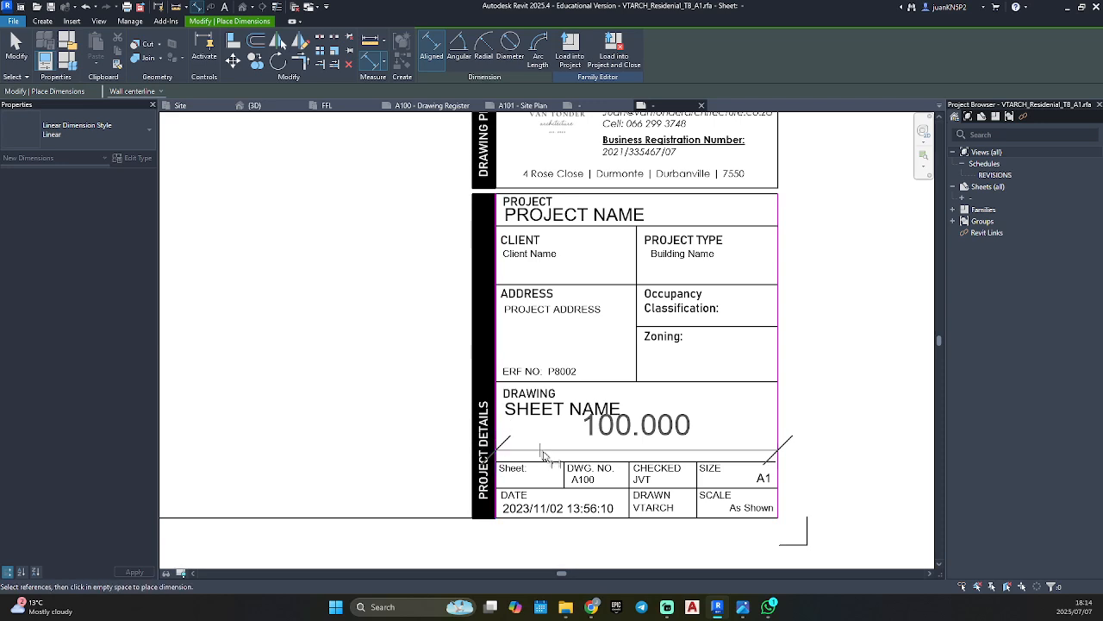
{"action": "key", "text": "Escape"}
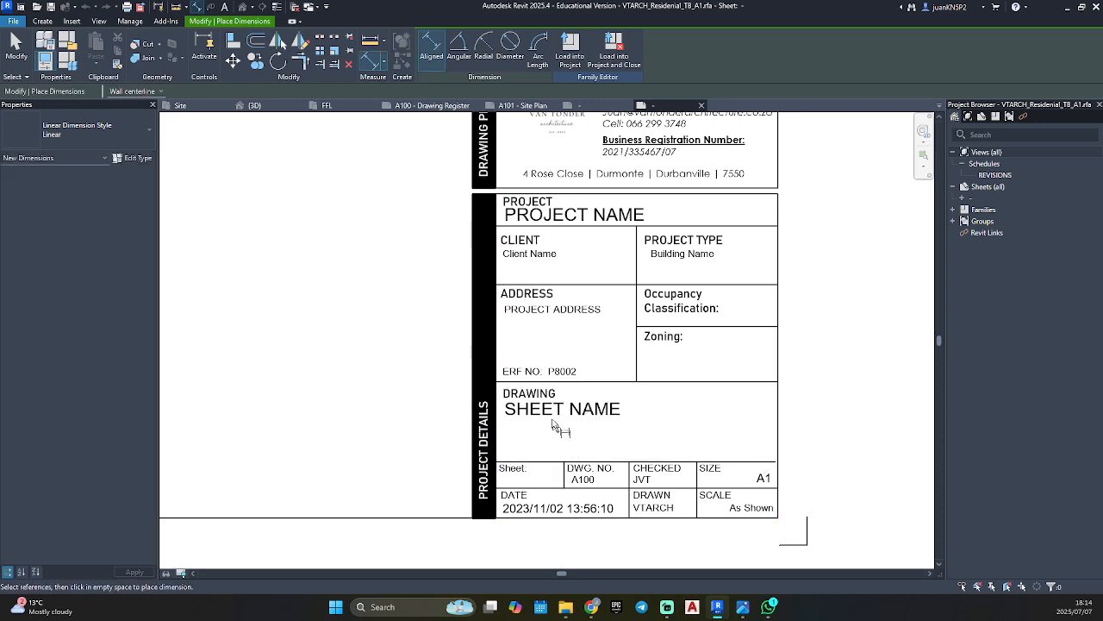
{"action": "key", "text": "Escape"}
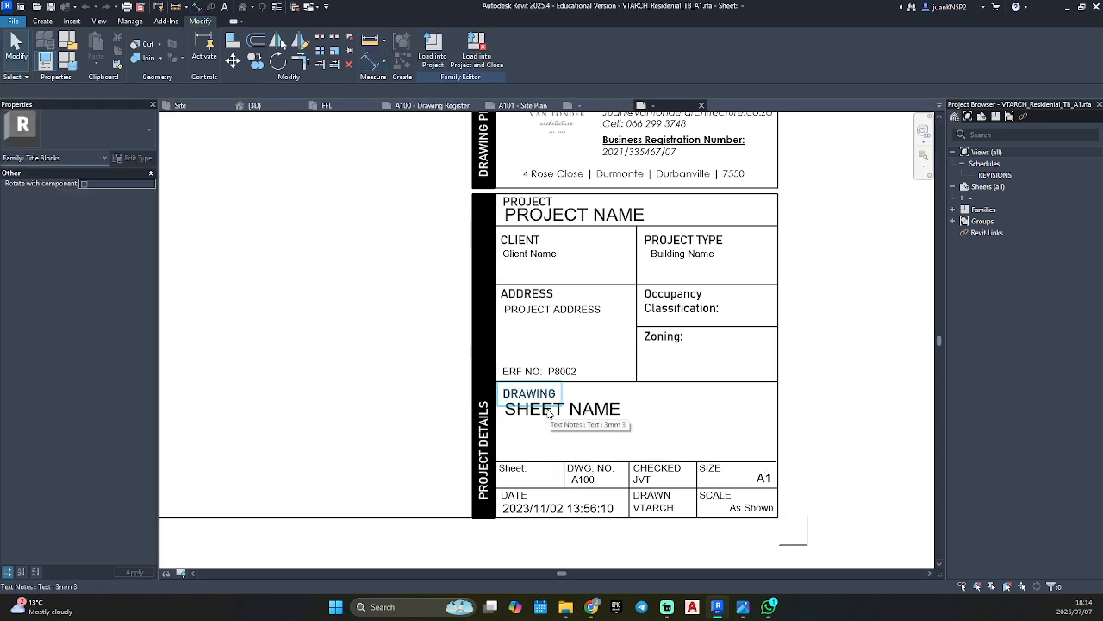
Dimension the project details block's height from the bottom border to its top line, placing the dimension beside the block.
{"action": "key", "text": "d"}
{"action": "key", "text": "i"}
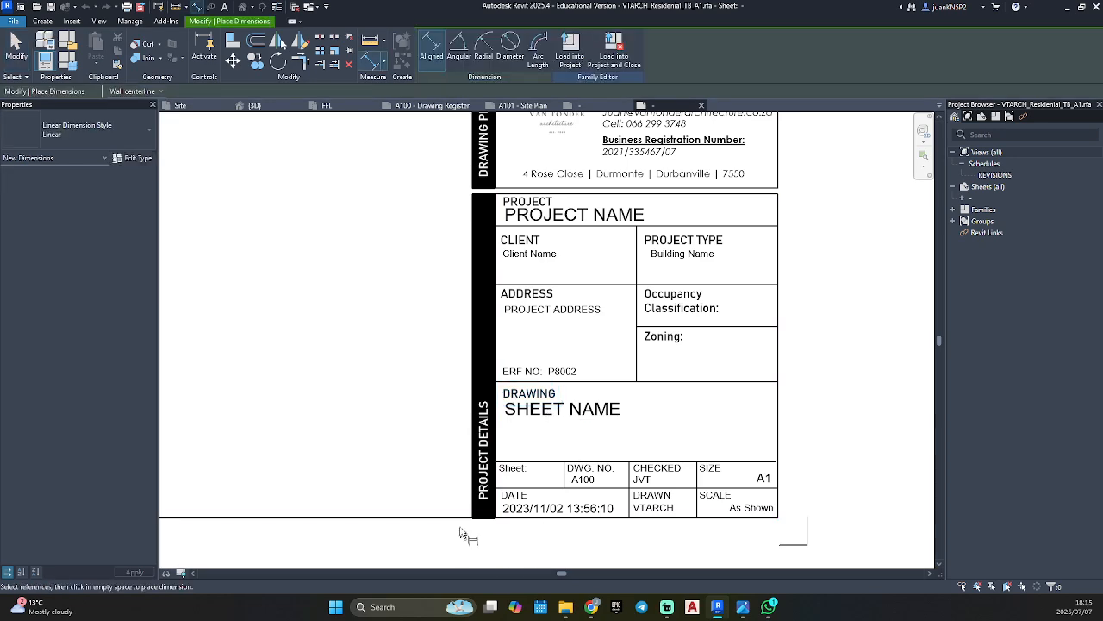
{"action": "left_click", "coordinate": [461, 528]}
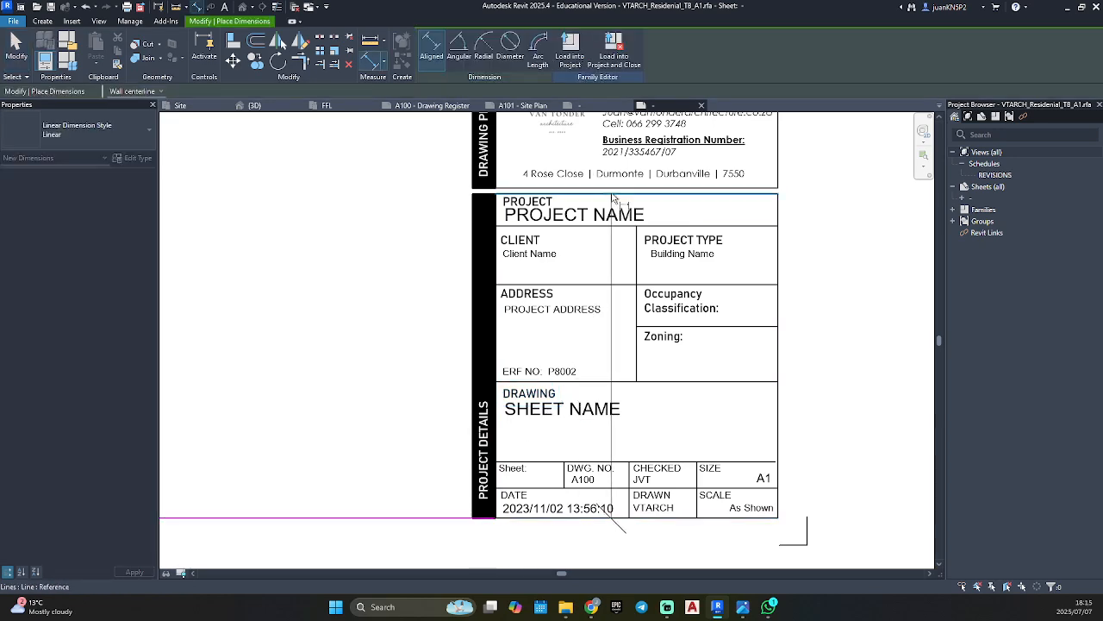
{"action": "left_click", "coordinate": [614, 196]}
{"action": "left_click", "coordinate": [409, 387]}
{"action": "key", "text": "Escape"}
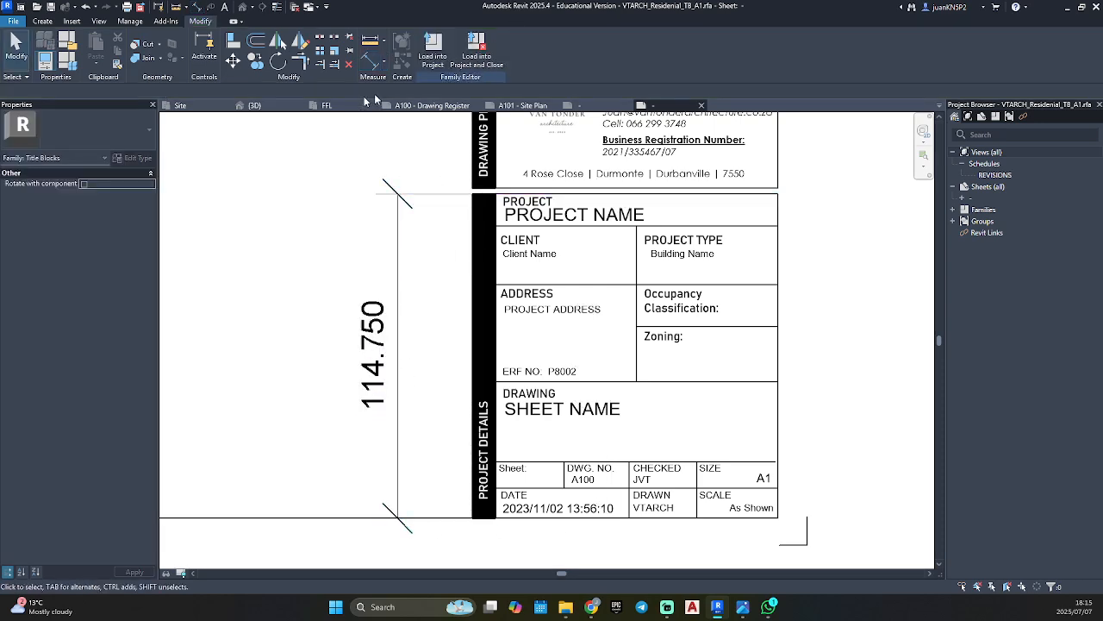
Return to the new title block family and draw a horizontal line across the rightmost column, about 105 mm above the bottom border.
{"action": "left_click", "coordinate": [593, 108]}
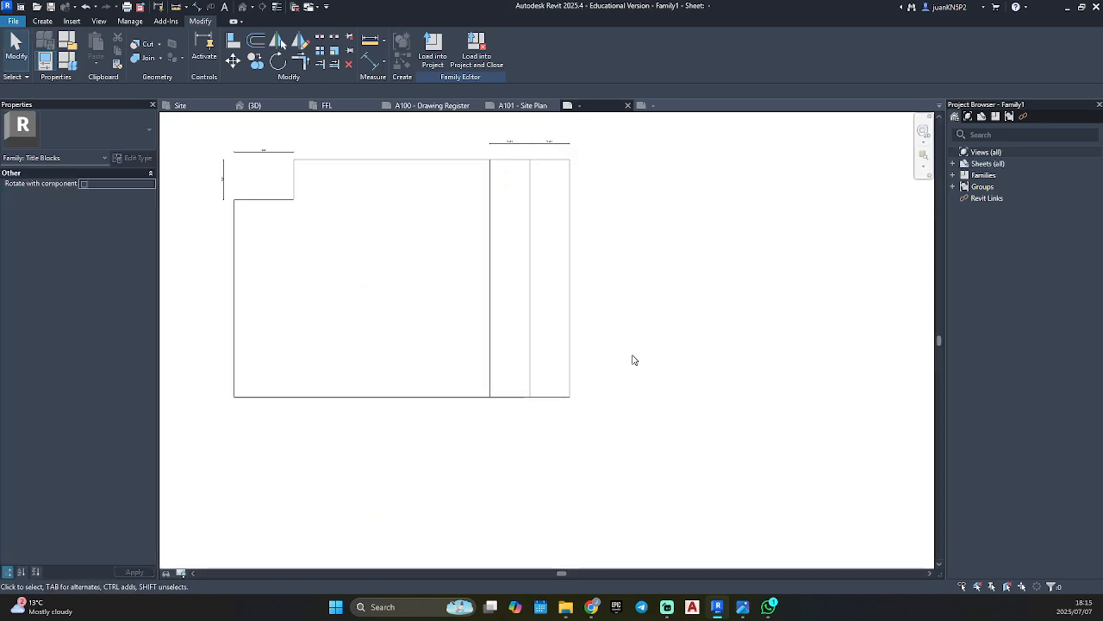
{"action": "left_click", "coordinate": [42, 20]}
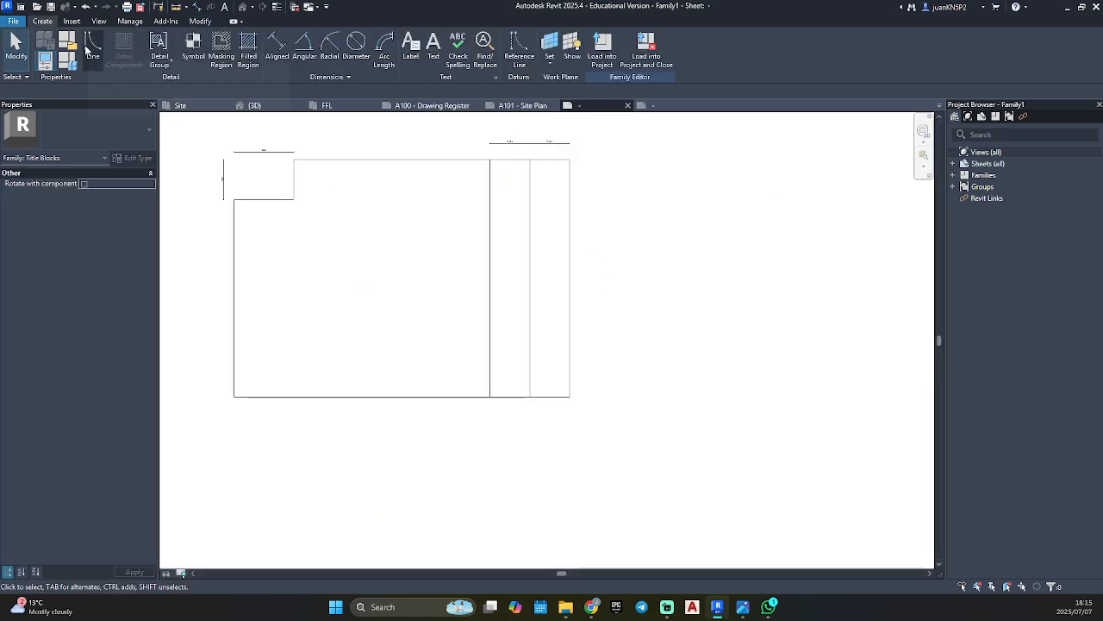
{"action": "left_click", "coordinate": [91, 43]}
{"action": "scroll", "coordinate": [610, 395], "scroll_direction": "up", "scroll_amount": 3}
{"action": "left_click", "coordinate": [449, 311]}
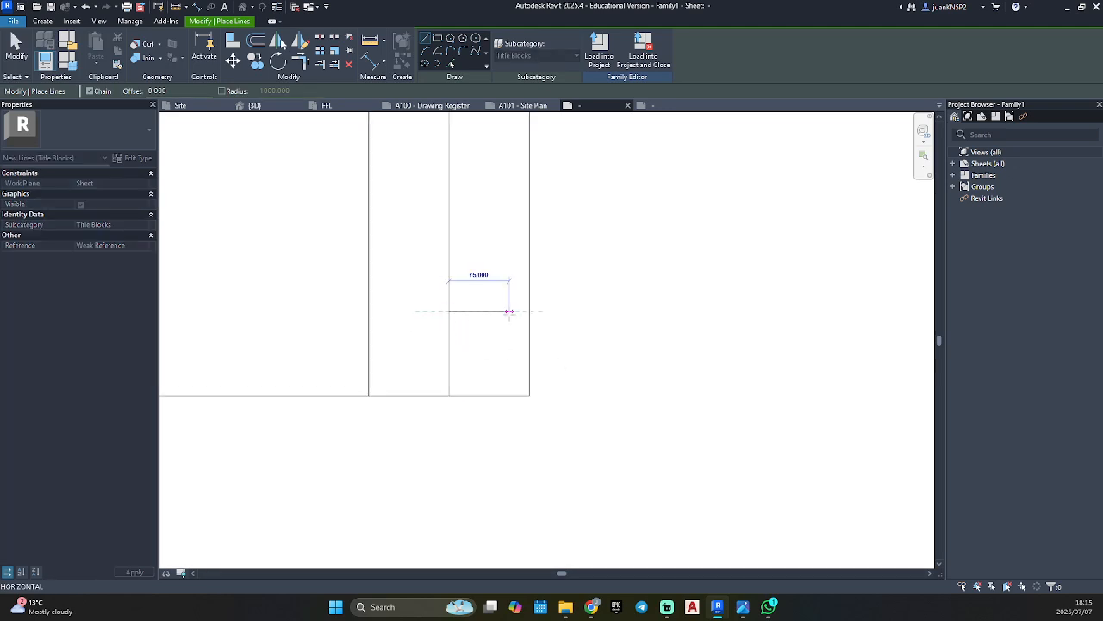
{"action": "left_click", "coordinate": [525, 311]}
{"action": "key", "text": "Escape"}
{"action": "key", "text": "Escape"}
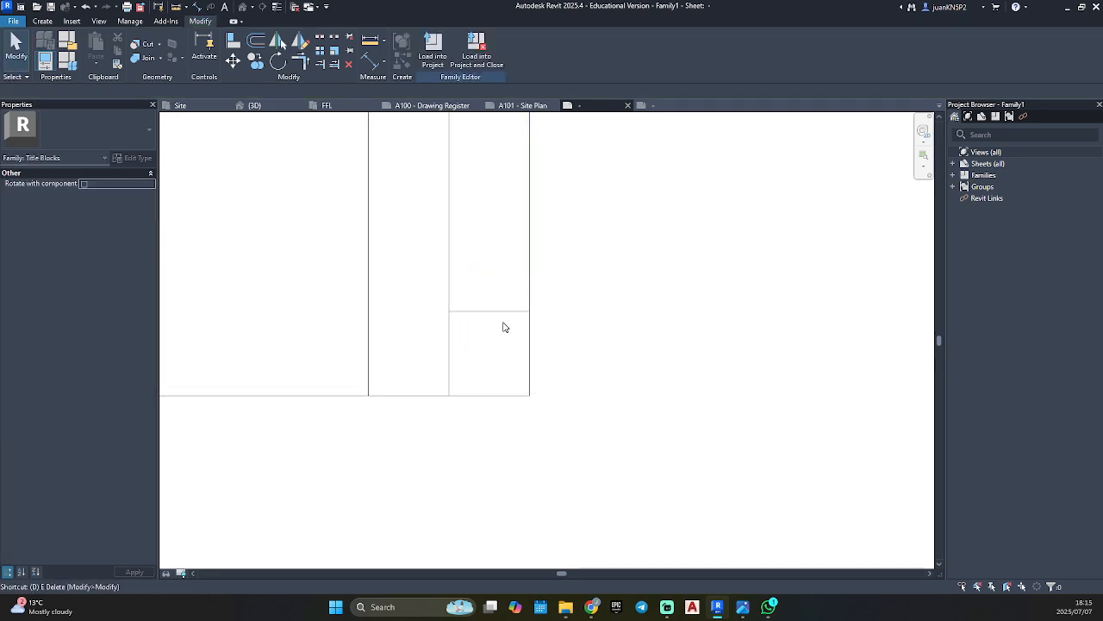
Dimension the height from the bottom border to the new horizontal line, placing the dimension outside the sheet's right border.
{"action": "key", "text": "d"}
{"action": "key", "text": "i"}
{"action": "left_click", "coordinate": [506, 396]}
{"action": "left_click", "coordinate": [508, 312]}
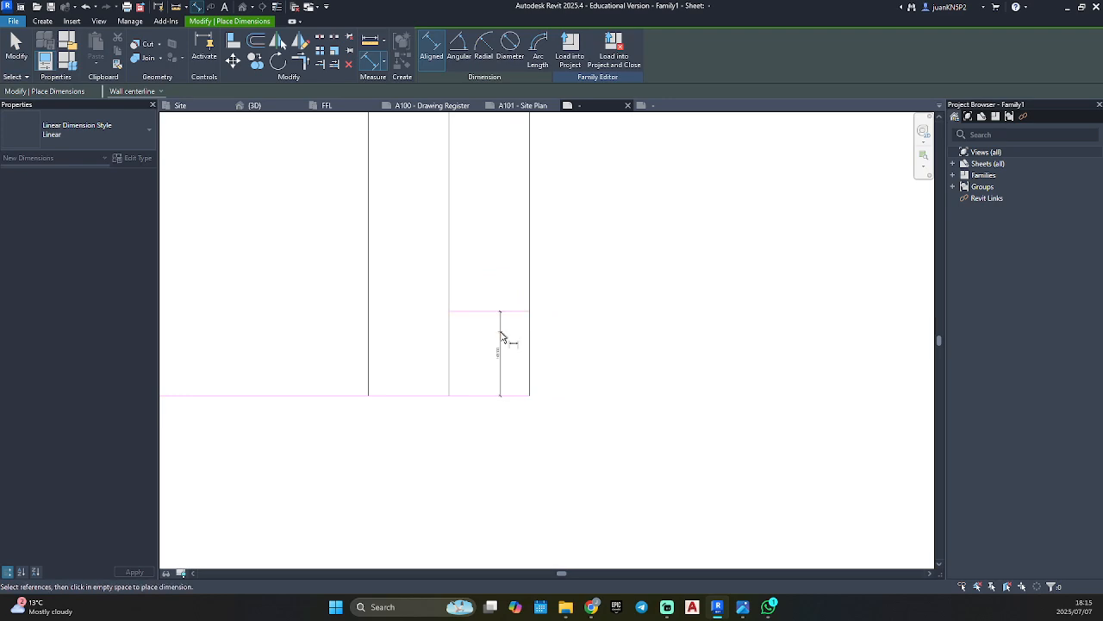
{"action": "left_click", "coordinate": [561, 342]}
{"action": "scroll", "coordinate": [517, 332], "scroll_direction": "up", "scroll_amount": 3}
{"action": "key", "text": "Escape"}
Set the horizontal line's height above the bottom border to 114.750 mm and clear the selection.
{"action": "left_click", "coordinate": [524, 300]}
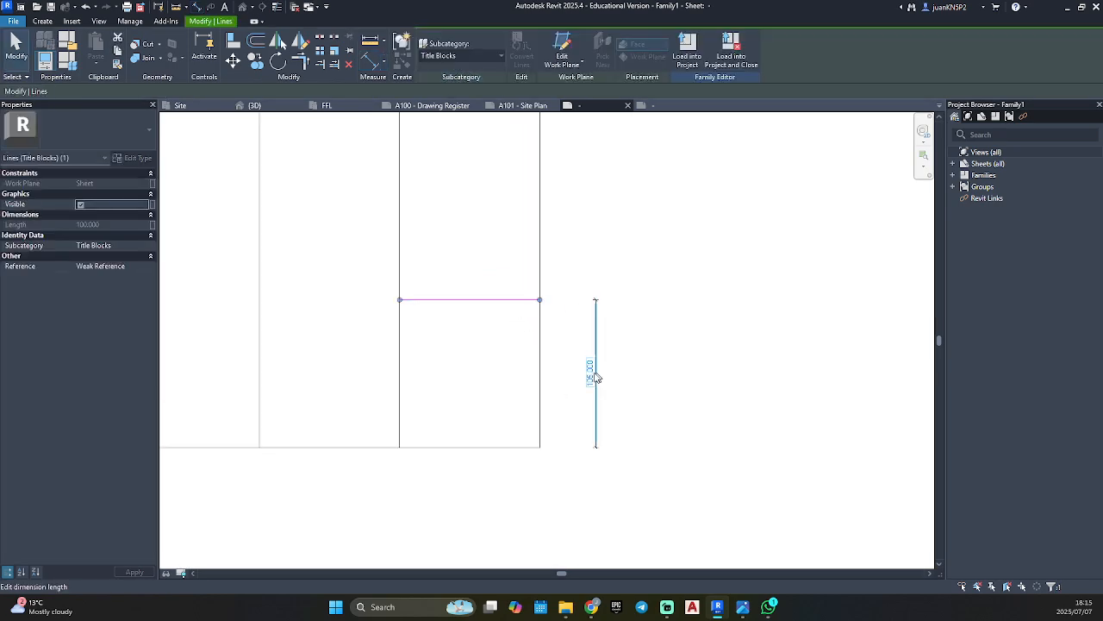
{"action": "left_click", "coordinate": [590, 372]}
{"action": "type", "text": "114"}
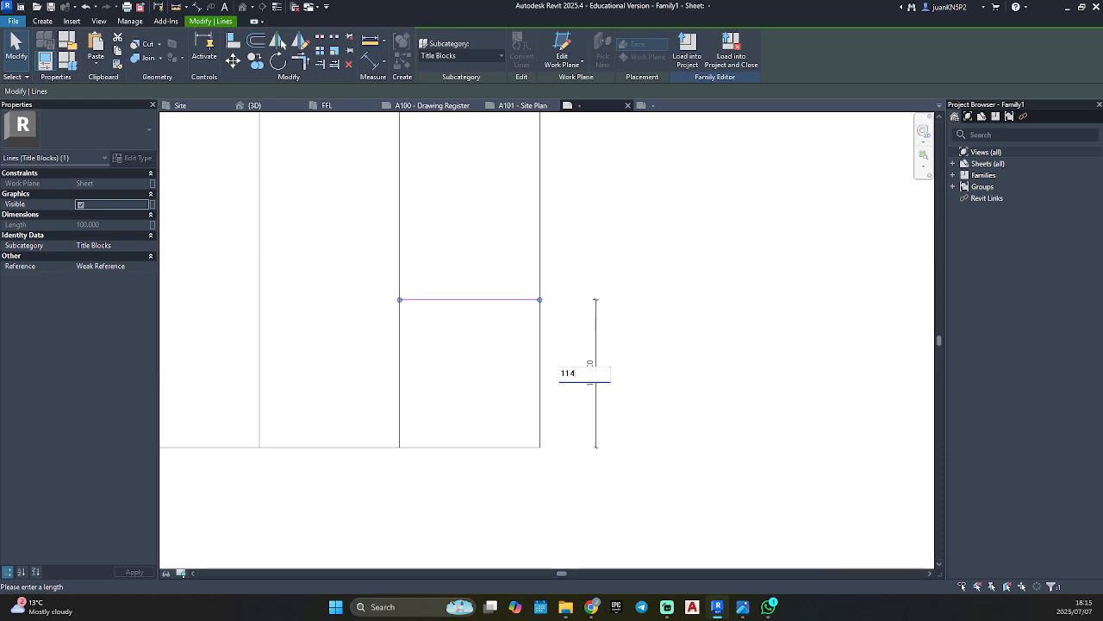
{"action": "type", "text": ".750"}
{"action": "key", "text": "Return"}
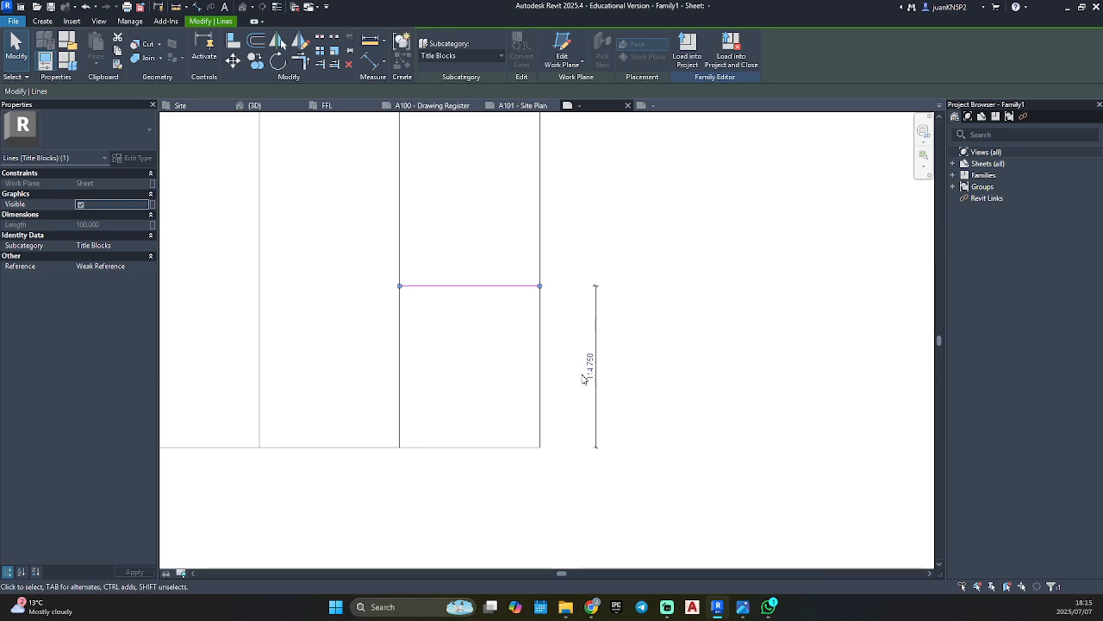
{"action": "key", "text": "Escape"}
Split the vertical line between the two columns just above the horizontal line, about 120 mm above the bottom border, and check the separate segments.
{"action": "scroll", "coordinate": [544, 347], "scroll_direction": "up", "scroll_amount": 2}
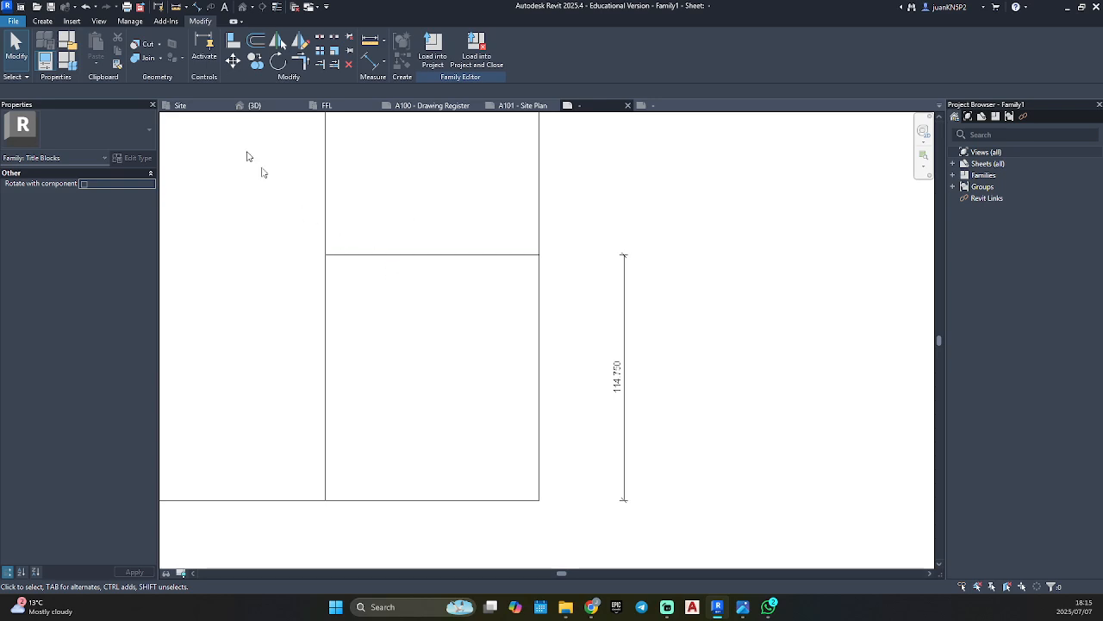
{"action": "left_click", "coordinate": [49, 24]}
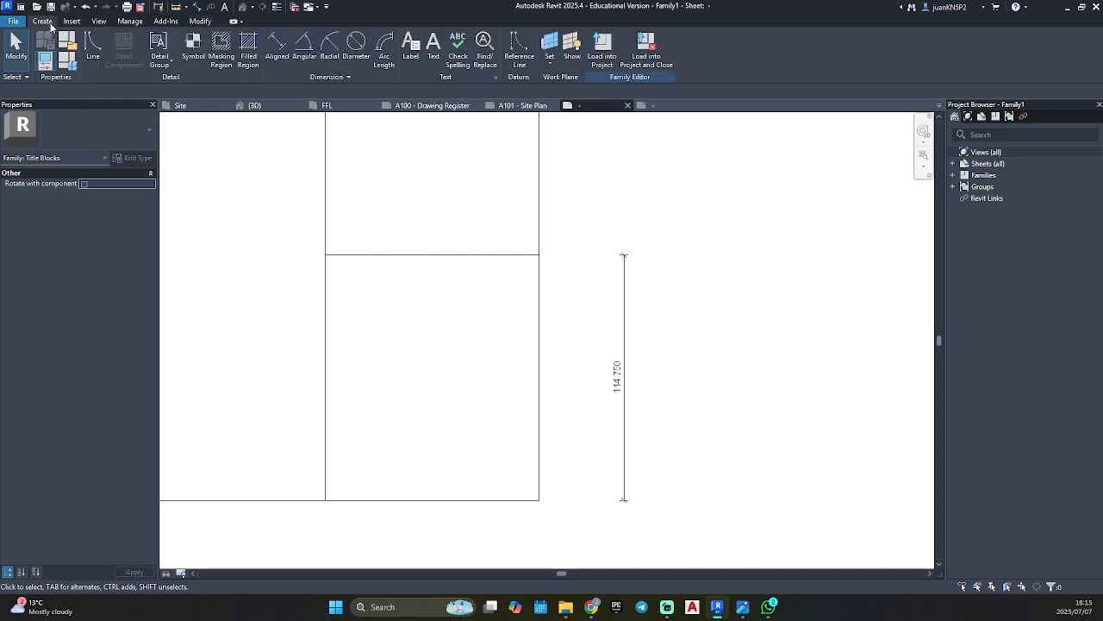
{"action": "left_click", "coordinate": [198, 22]}
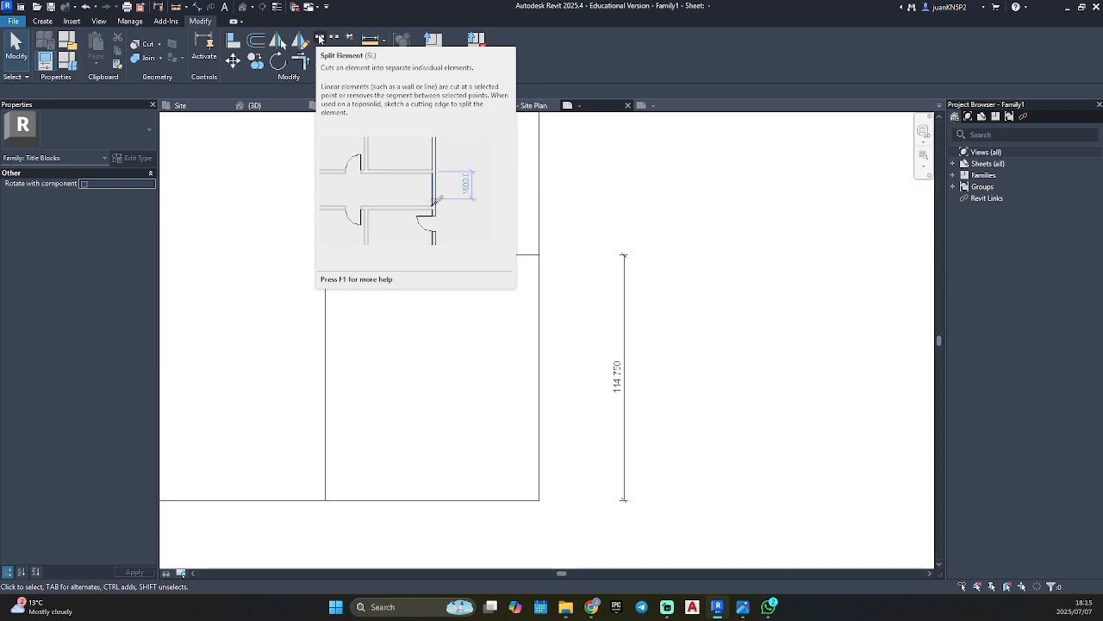
{"action": "left_click", "coordinate": [319, 38]}
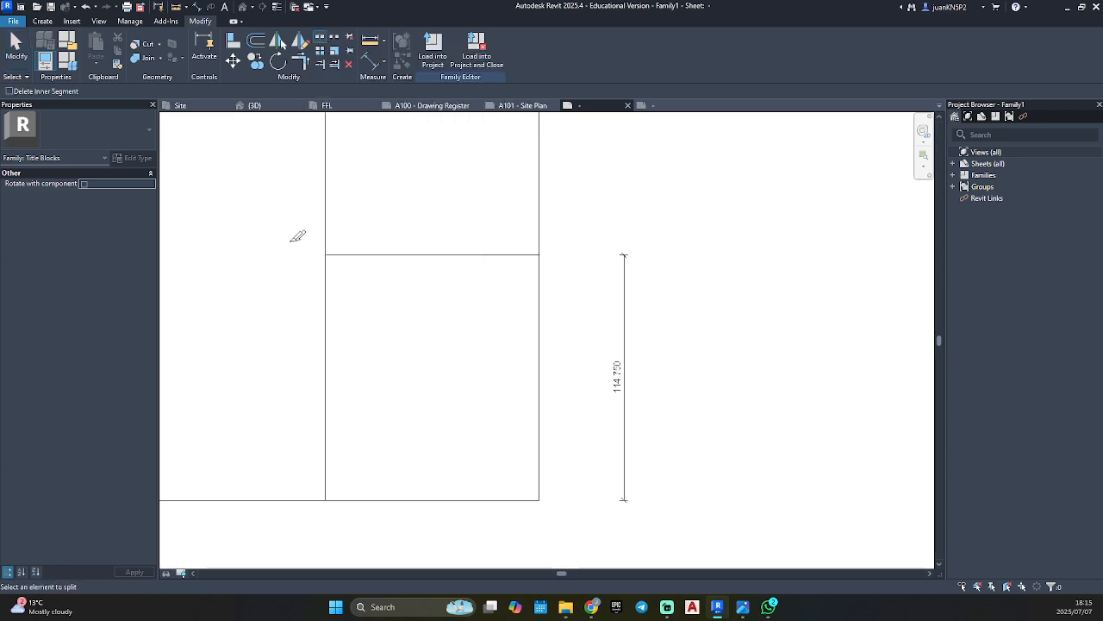
{"action": "left_click", "coordinate": [327, 244]}
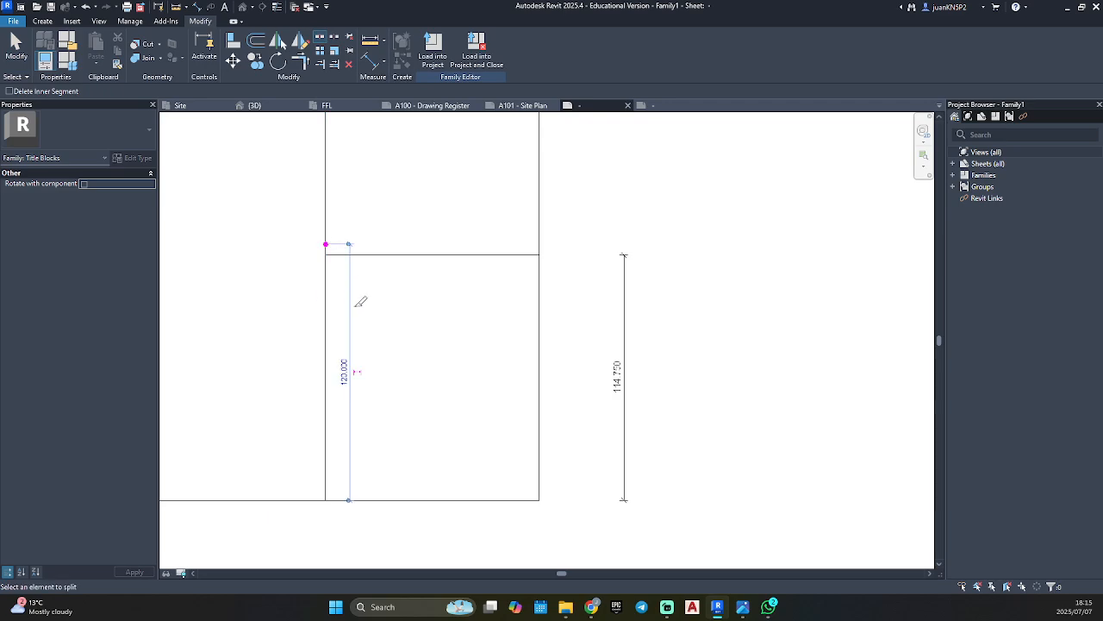
{"action": "scroll", "coordinate": [350, 369], "scroll_direction": "down", "scroll_amount": 2}
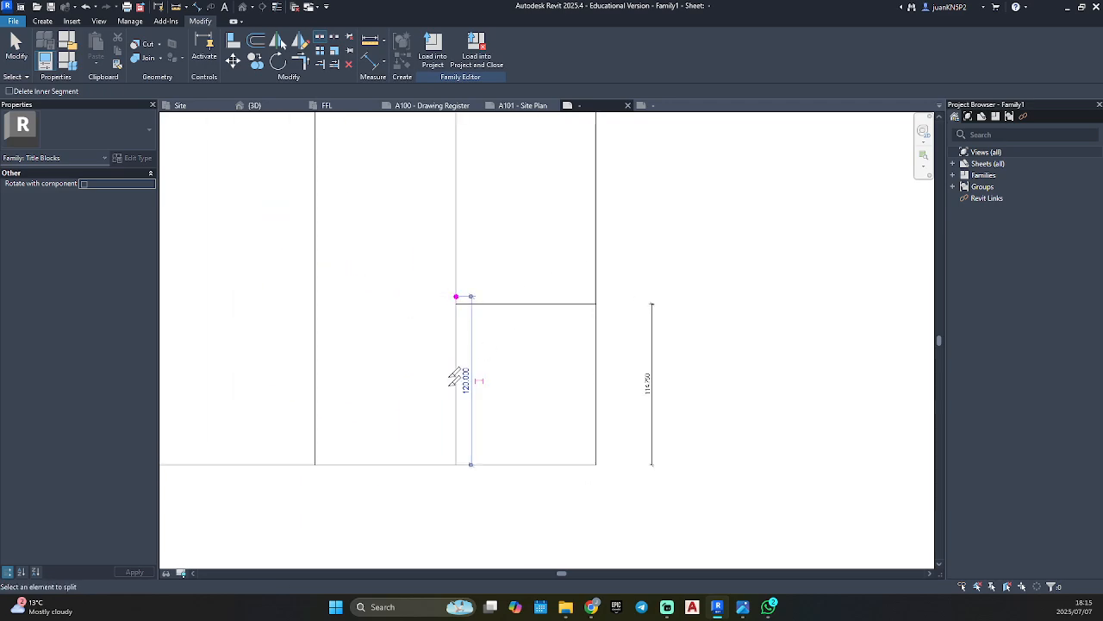
{"action": "key", "text": "Escape"}
{"action": "key", "text": "Escape"}
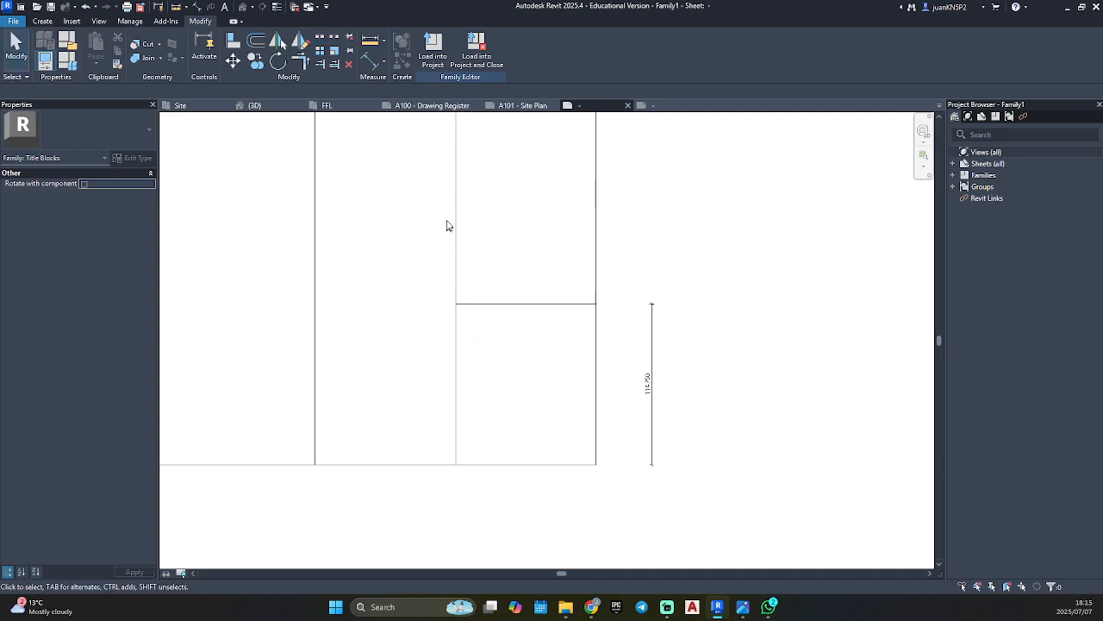
{"action": "left_click", "coordinate": [457, 259]}
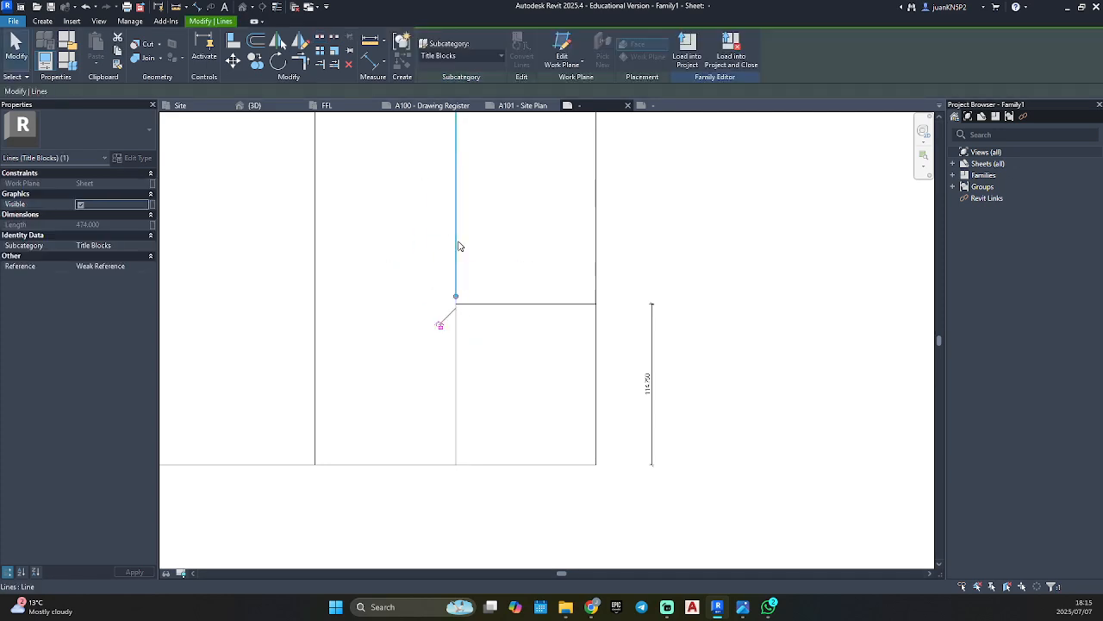
{"action": "left_click", "coordinate": [472, 359]}
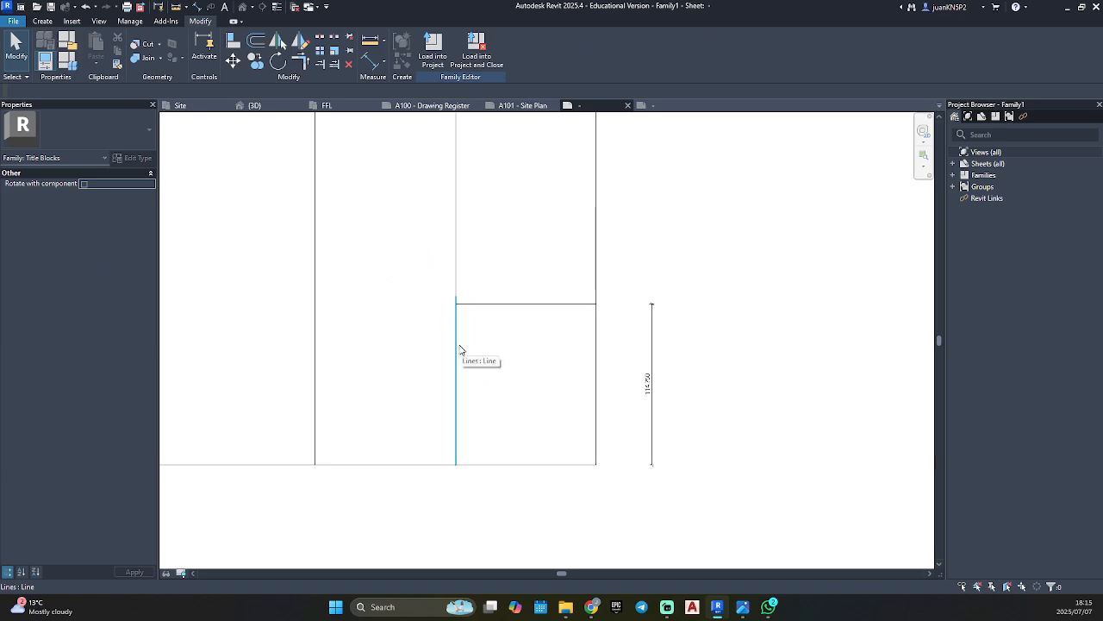
Trim the lower vertical segment and the horizontal line to a clean corner at the block's upper left.
{"action": "key", "text": "r"}
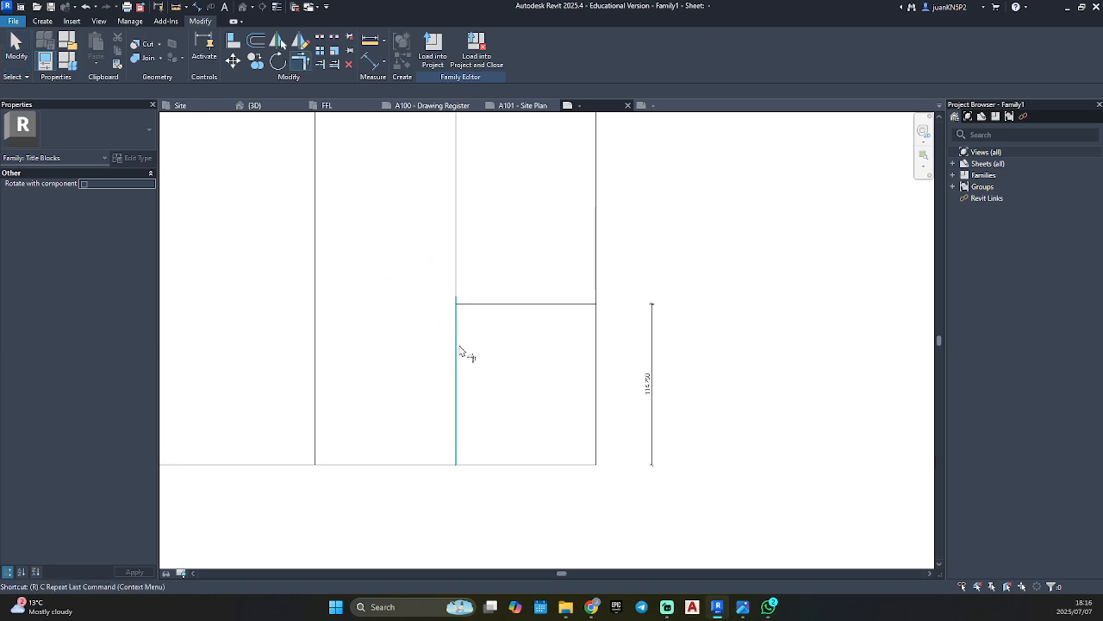
{"action": "scroll", "coordinate": [460, 352], "scroll_direction": "up", "scroll_amount": 2}
{"action": "key", "text": "c"}
{"action": "left_click", "coordinate": [455, 320]}
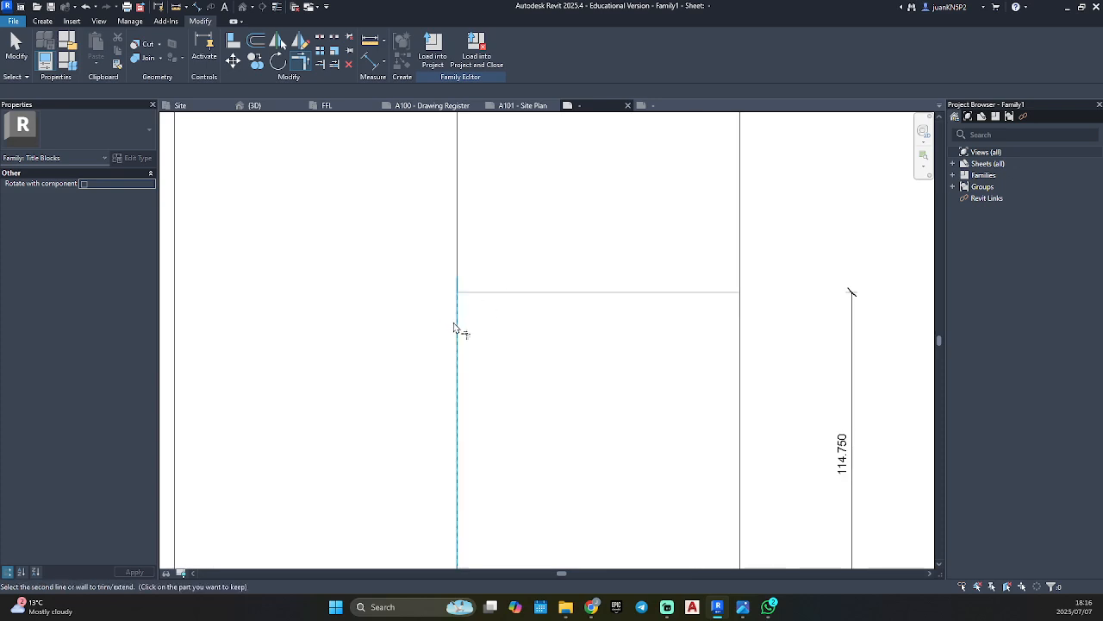
{"action": "key", "text": "Escape"}
{"action": "key", "text": "Escape"}
{"action": "scroll", "coordinate": [522, 380], "scroll_direction": "down", "scroll_amount": 3}
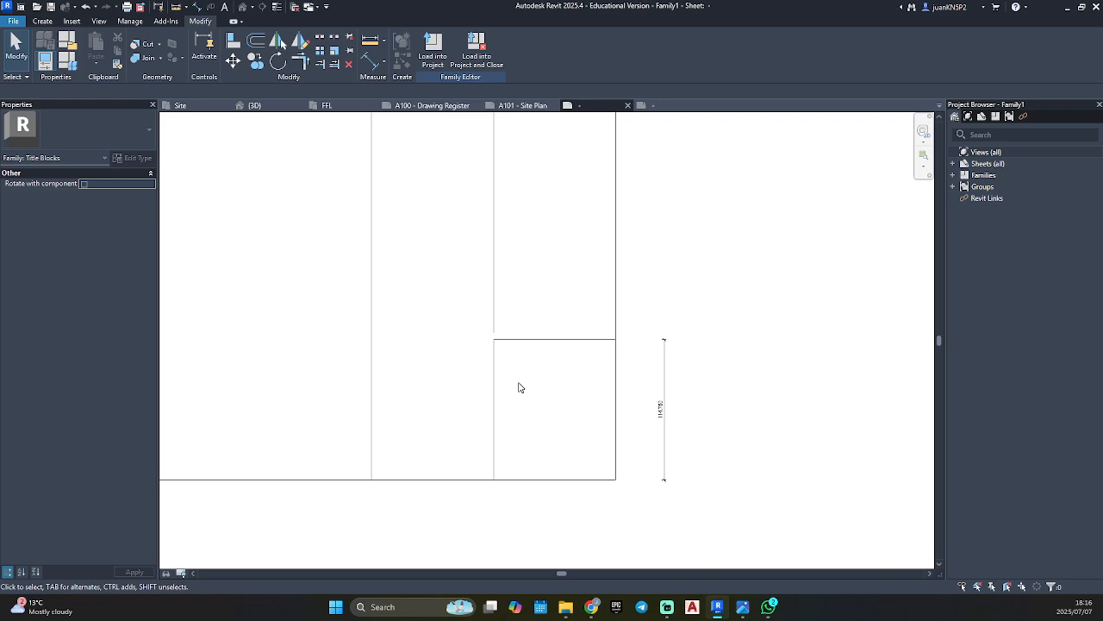
Sketch a filled region boundary 10 mm wide along the outside of the block's left edge, from the bottom border to the block's top line.
{"action": "scroll", "coordinate": [508, 416], "scroll_direction": "up", "scroll_amount": 1}
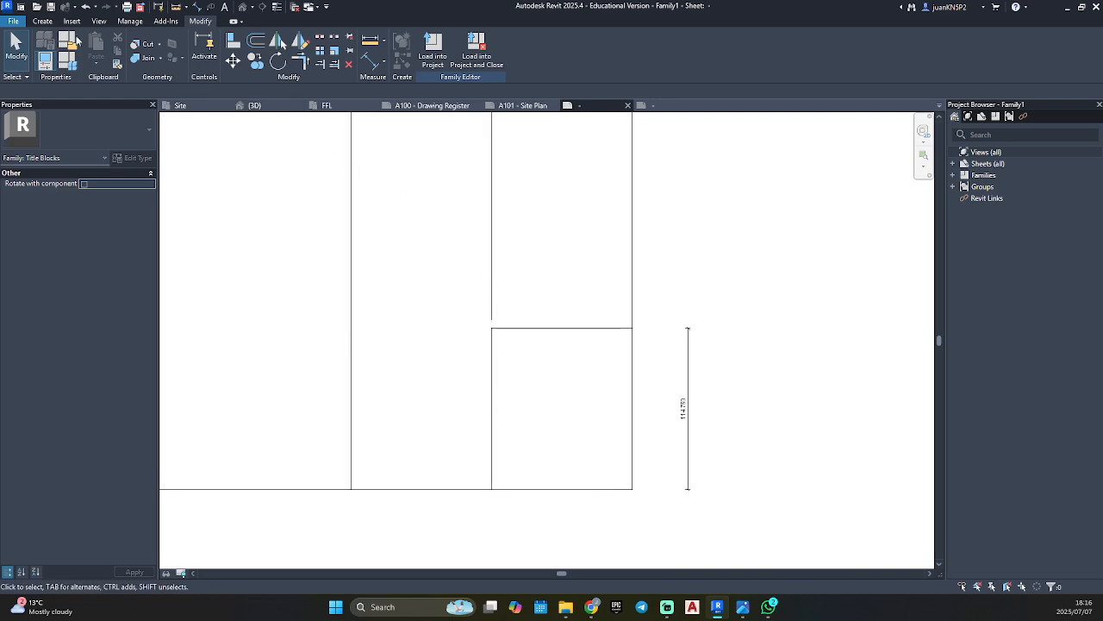
{"action": "left_click", "coordinate": [39, 22]}
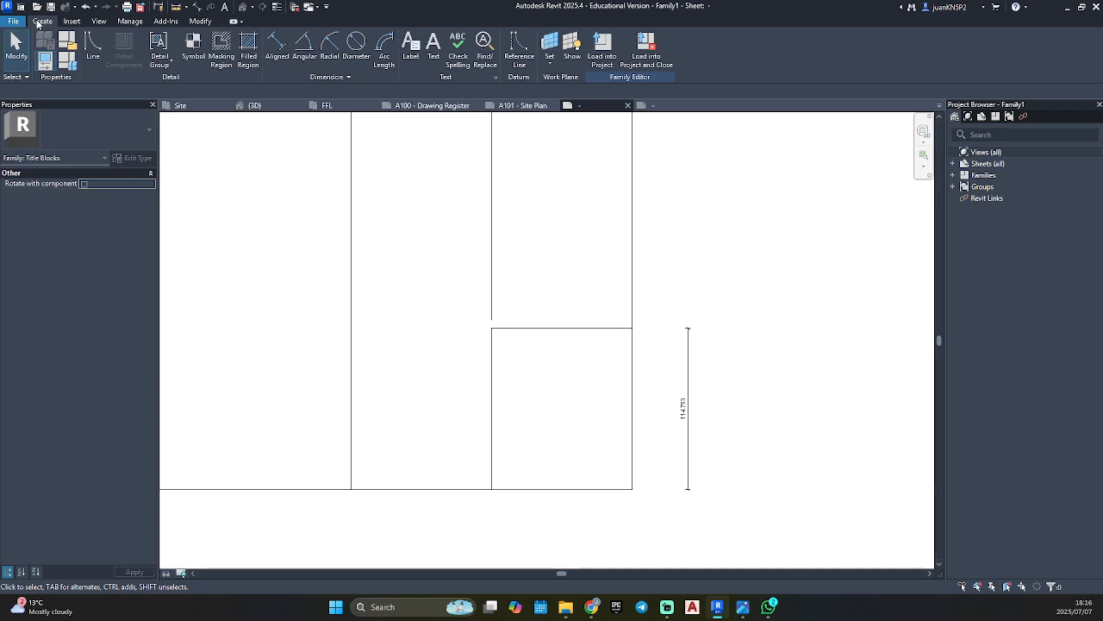
{"action": "left_click", "coordinate": [248, 43]}
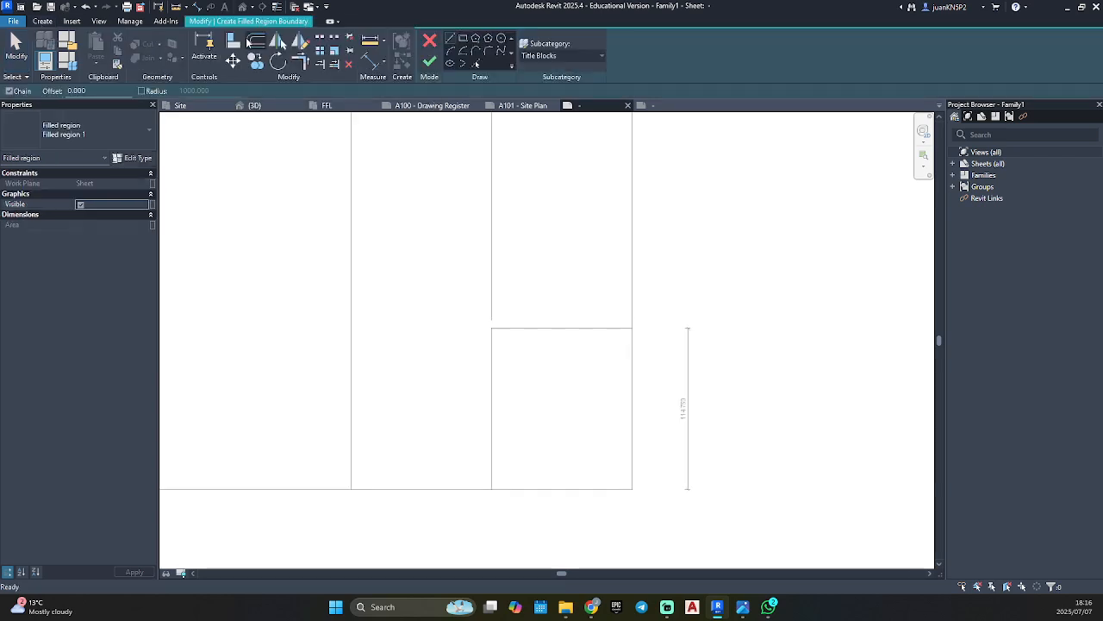
{"action": "left_click", "coordinate": [492, 488]}
{"action": "scroll", "coordinate": [492, 488], "scroll_direction": "up", "scroll_amount": 3}
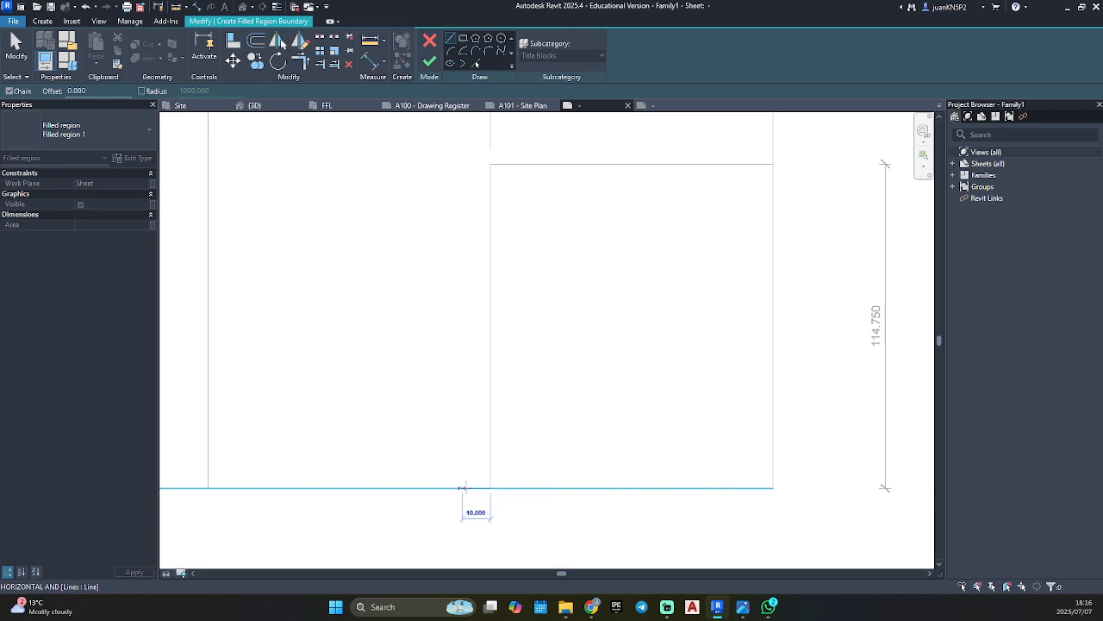
{"action": "left_click", "coordinate": [462, 488]}
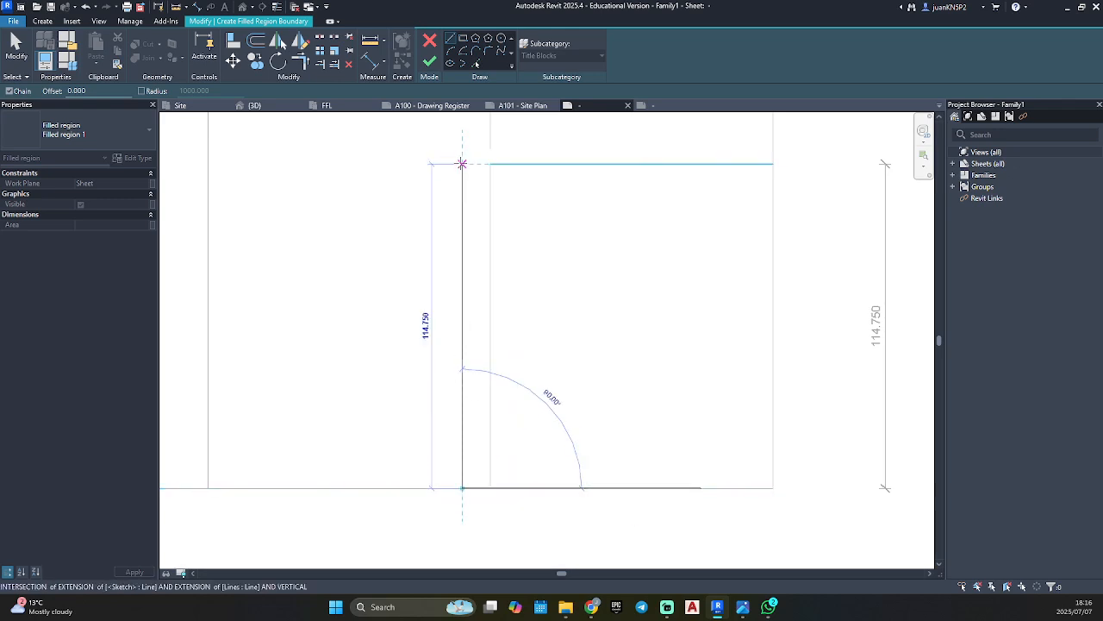
{"action": "left_click", "coordinate": [462, 164]}
{"action": "left_click", "coordinate": [490, 164]}
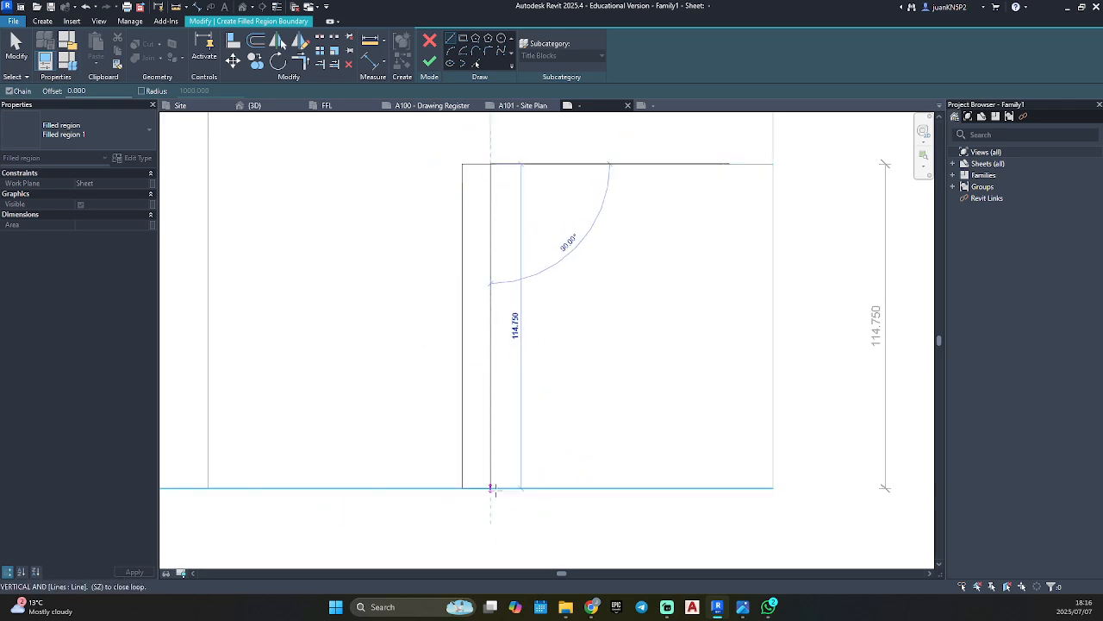
{"action": "left_click", "coordinate": [494, 488]}
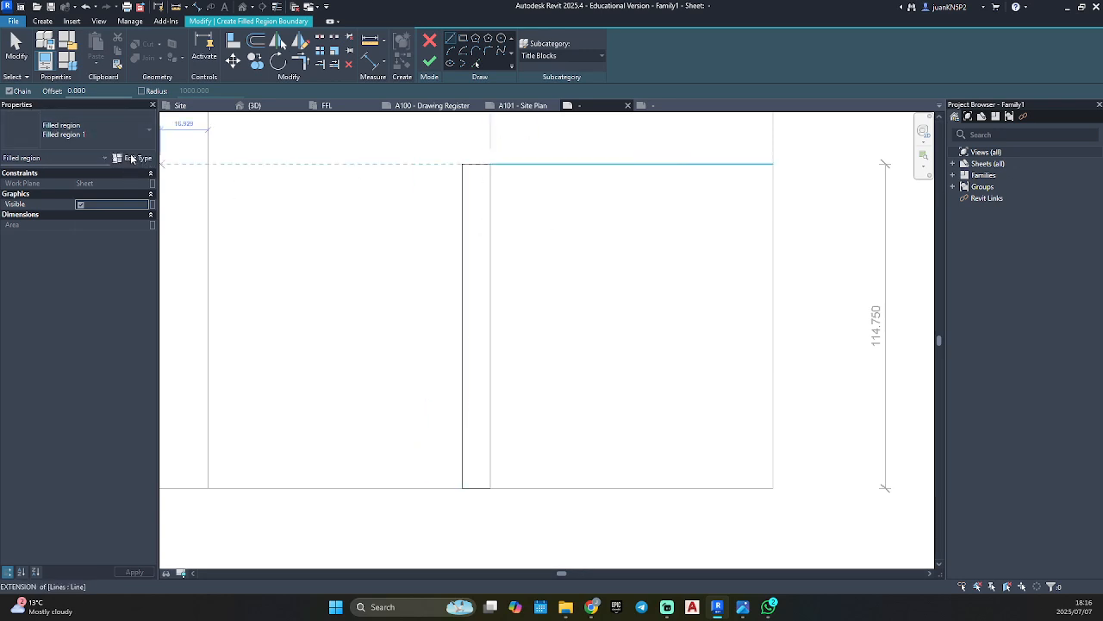
Duplicate the filled region type under the name Solid Fill_Black.
{"action": "left_click", "coordinate": [133, 158]}
{"action": "left_click", "coordinate": [752, 189]}
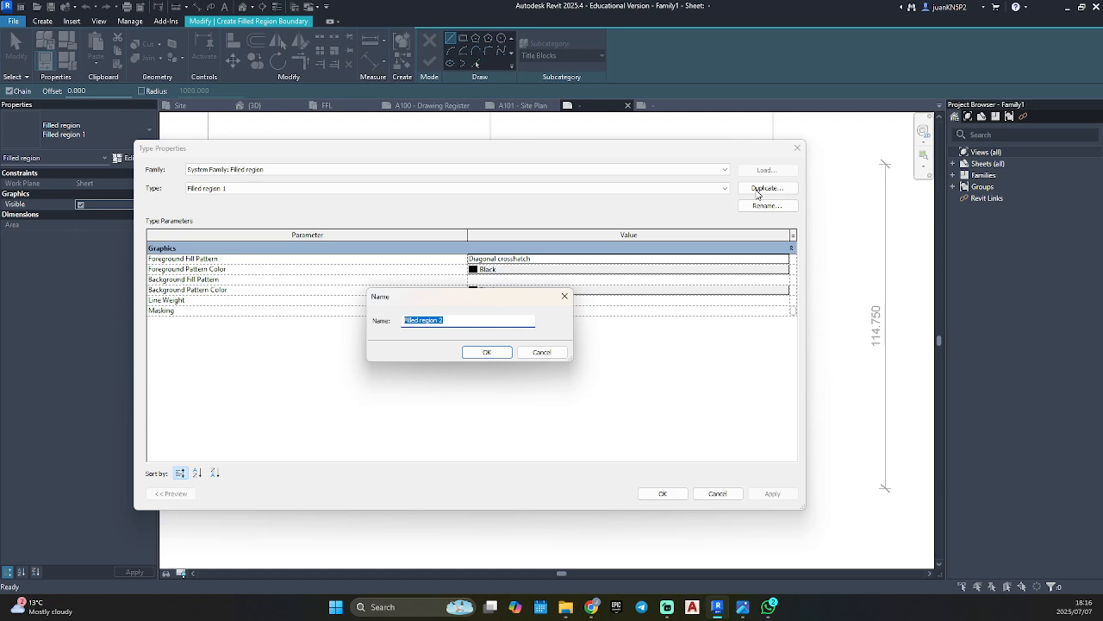
{"action": "type", "text": "Solid Fill_Black"}
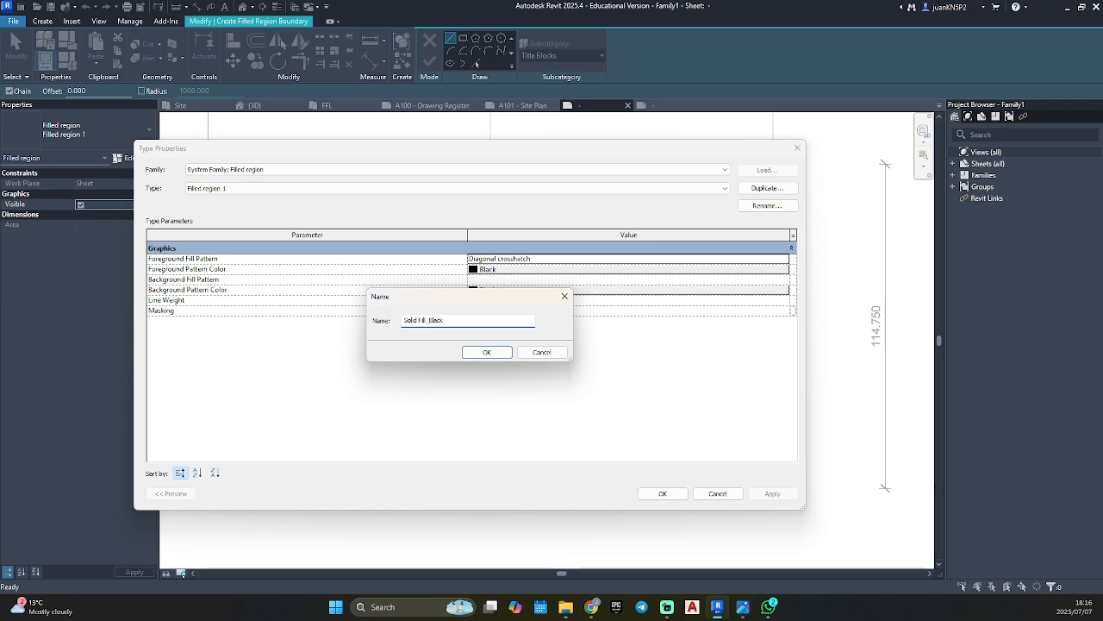
{"action": "left_click", "coordinate": [488, 351]}
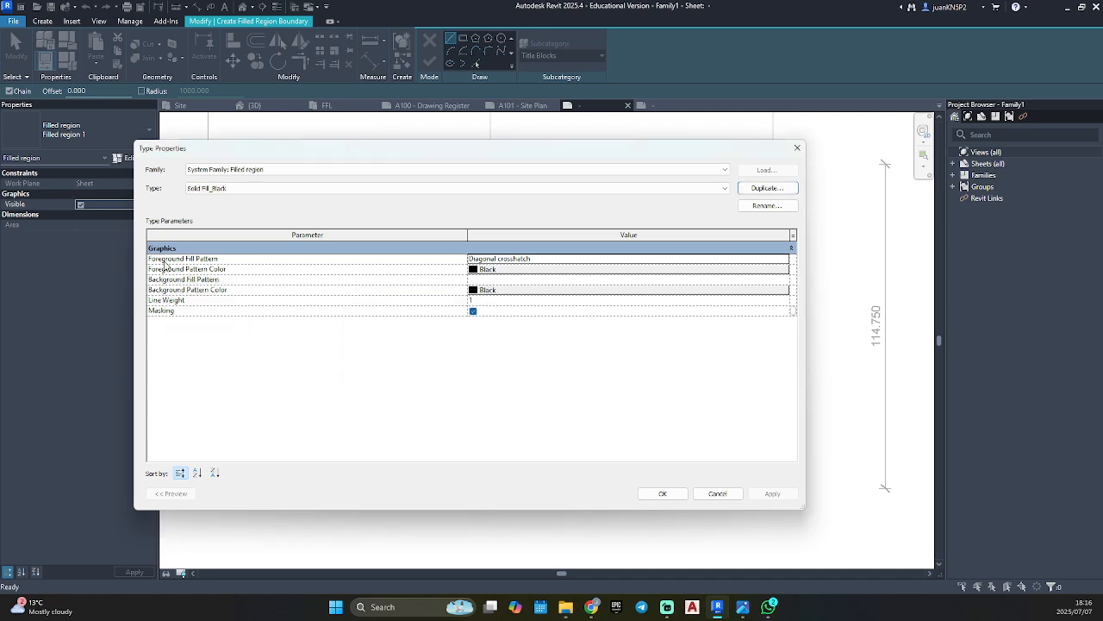
Set the new type's foreground fill pattern to <Solid fill> and finish the filled region.
{"action": "left_click", "coordinate": [784, 260]}
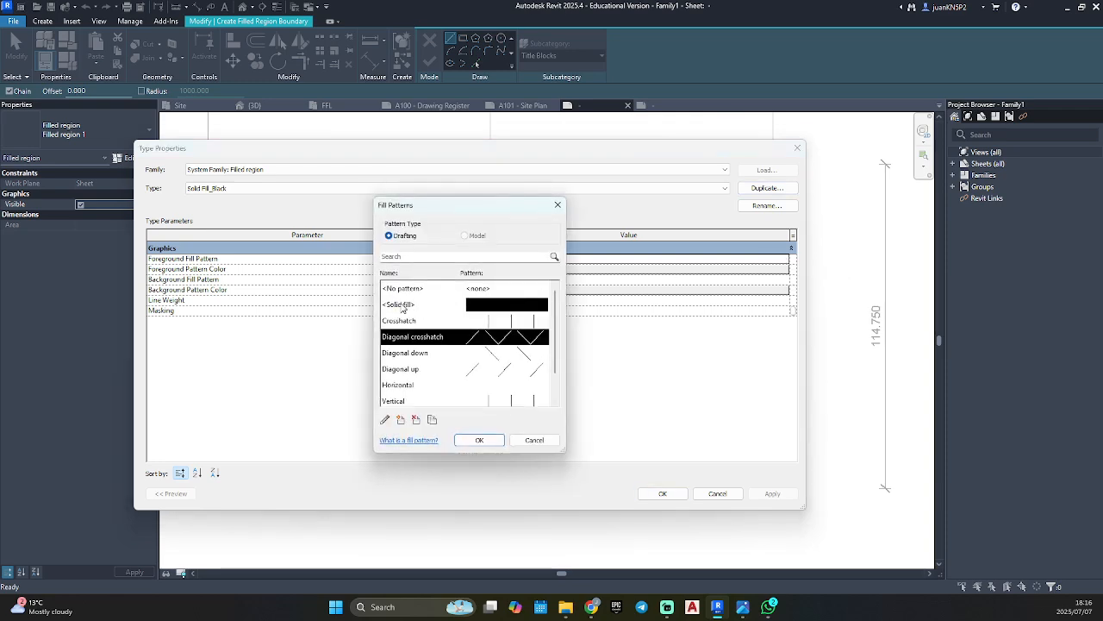
{"action": "left_click", "coordinate": [442, 308]}
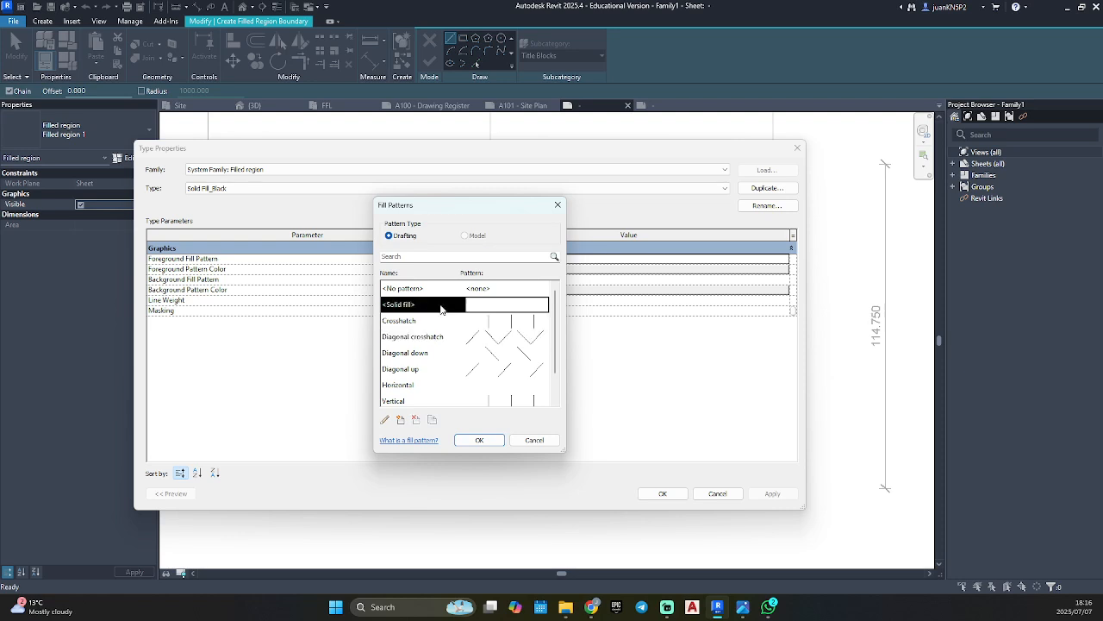
{"action": "left_click", "coordinate": [480, 441]}
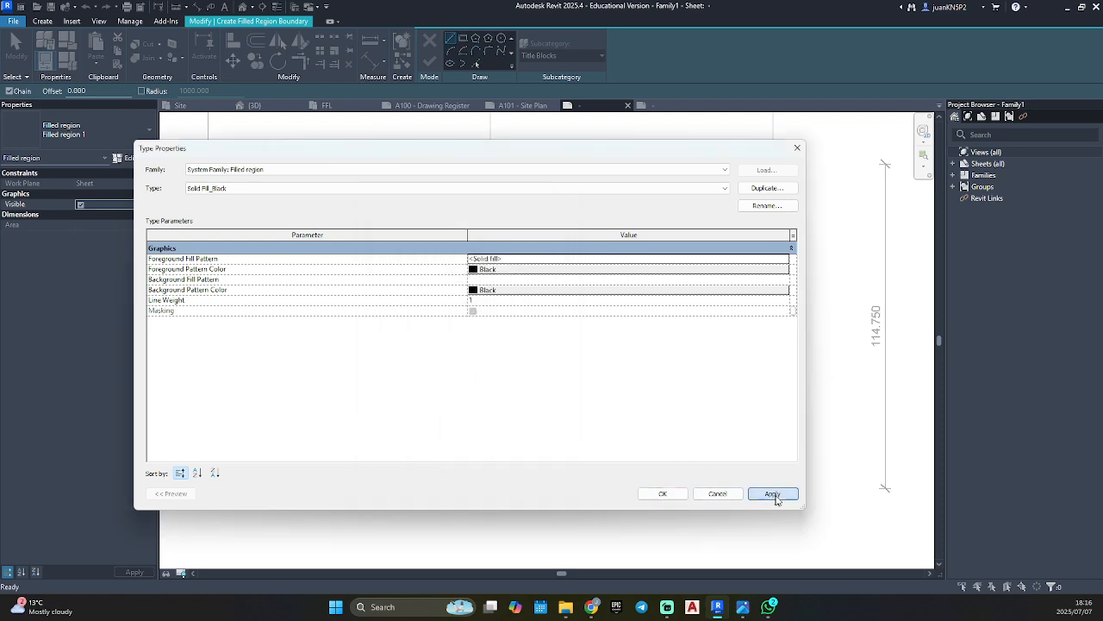
{"action": "left_click", "coordinate": [671, 496]}
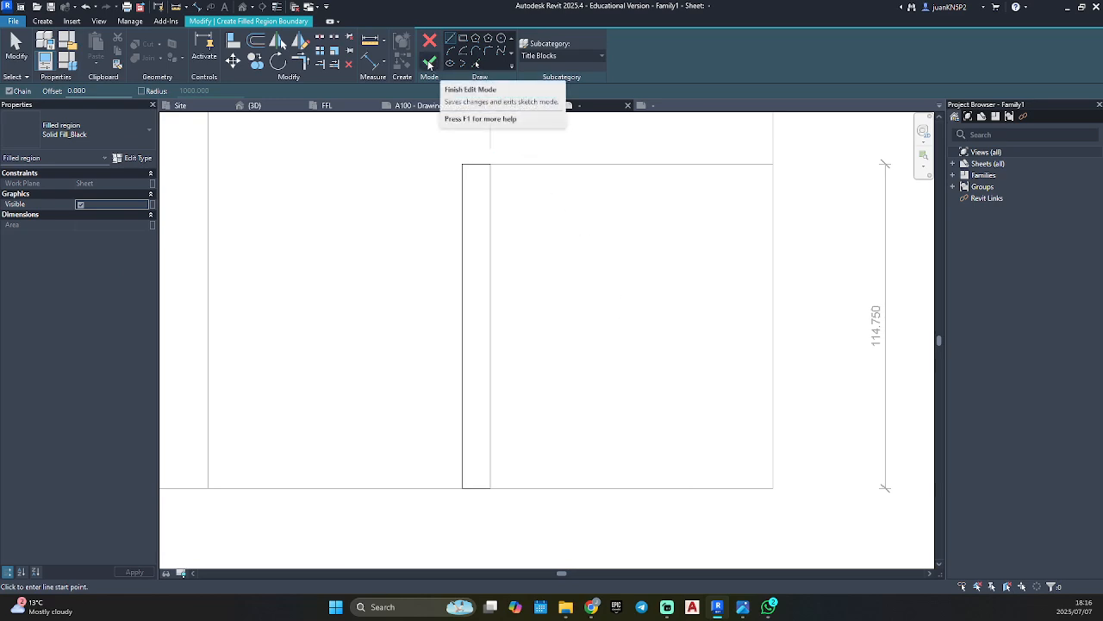
{"action": "left_click", "coordinate": [430, 65]}
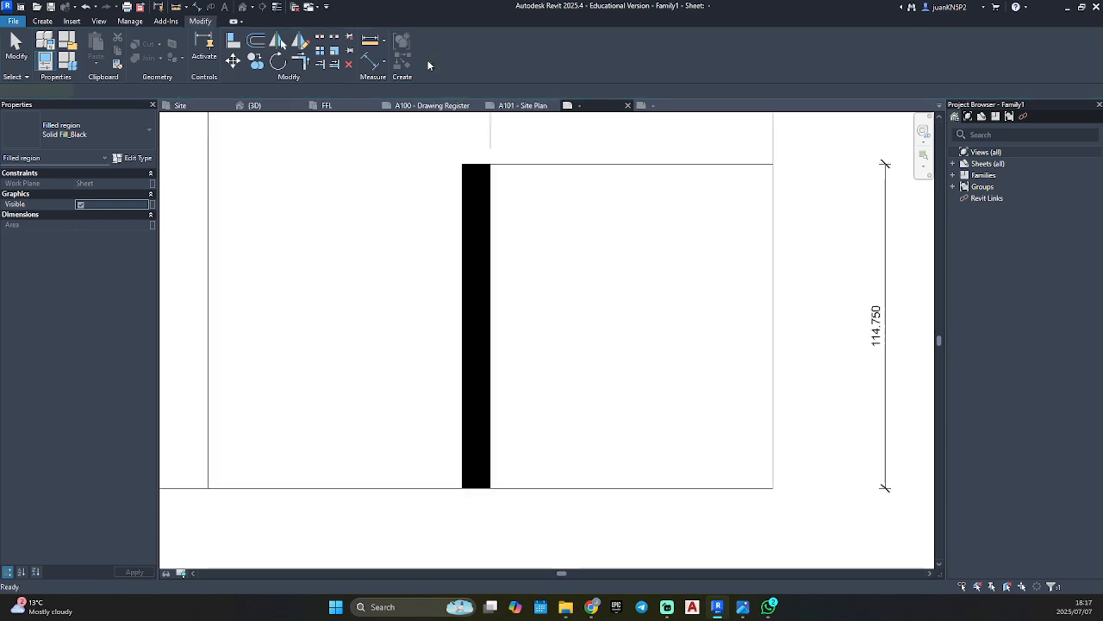
{"action": "left_click", "coordinate": [557, 226]}
{"action": "scroll", "coordinate": [557, 227], "scroll_direction": "down", "scroll_amount": 5}
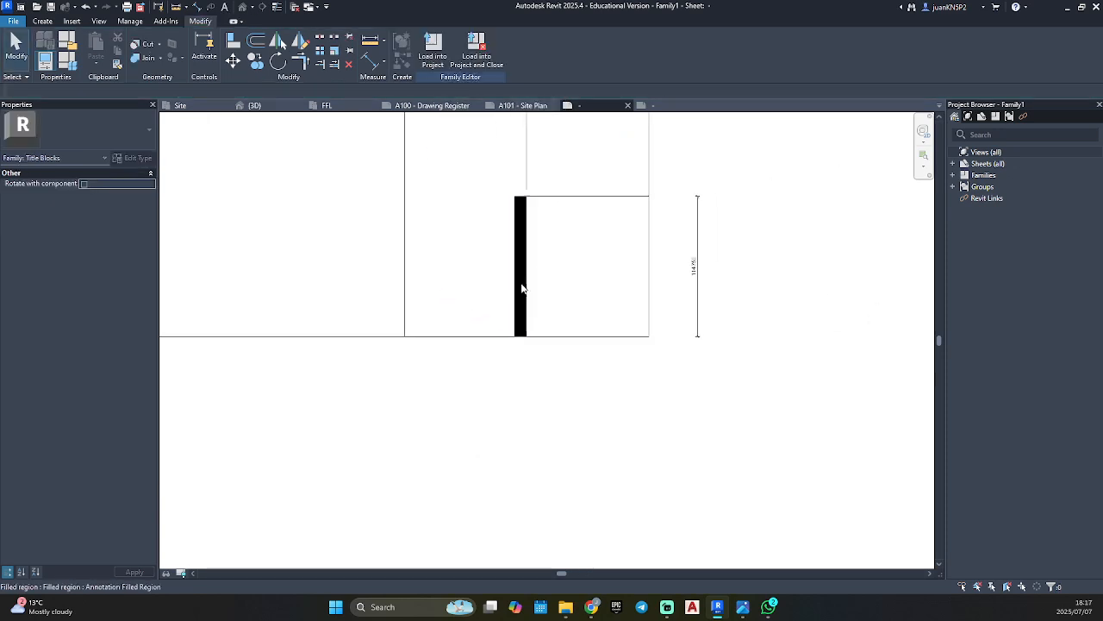
{"action": "scroll", "coordinate": [522, 240], "scroll_direction": "up", "scroll_amount": 3}
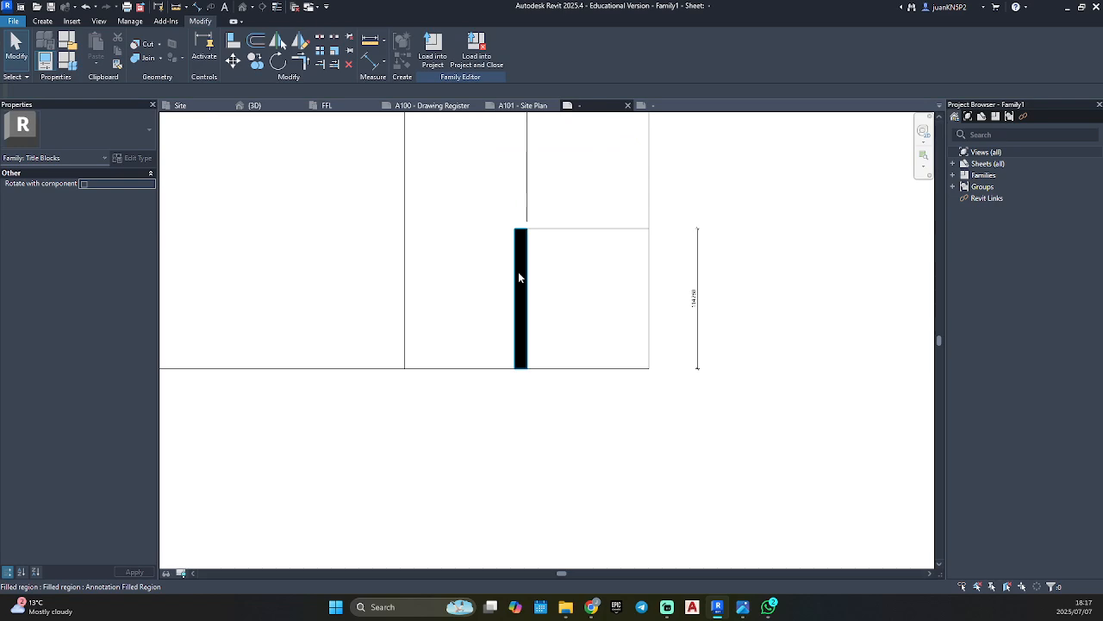
{"action": "left_click", "coordinate": [518, 272]}
{"action": "left_click", "coordinate": [546, 362]}
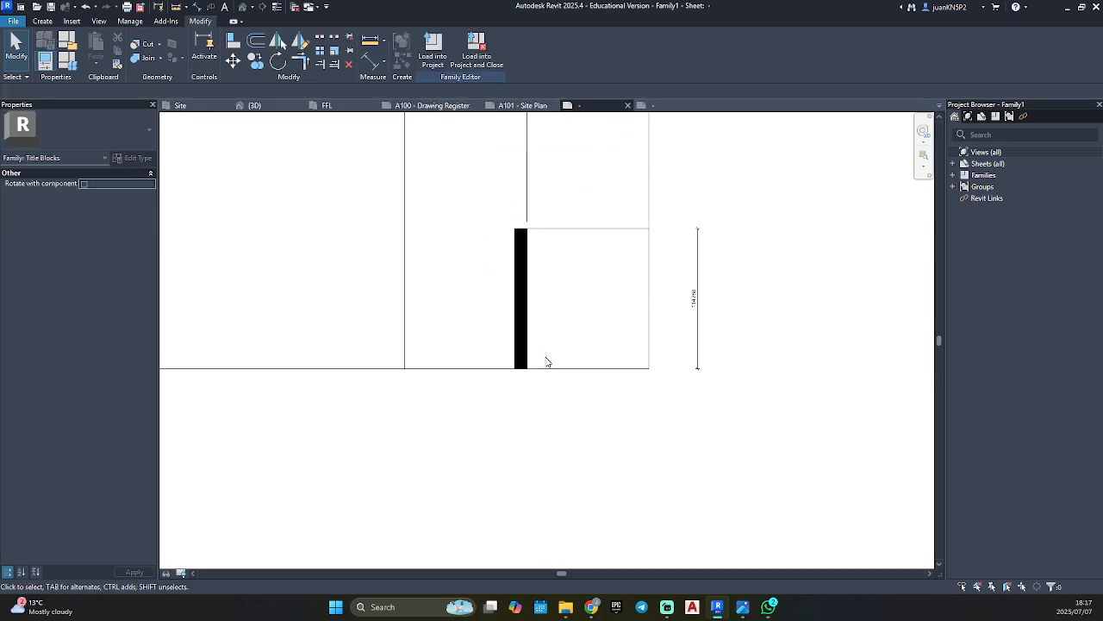
{"action": "scroll", "coordinate": [517, 276], "scroll_direction": "up", "scroll_amount": 4}
{"action": "scroll", "coordinate": [517, 272], "scroll_direction": "down", "scroll_amount": 3}
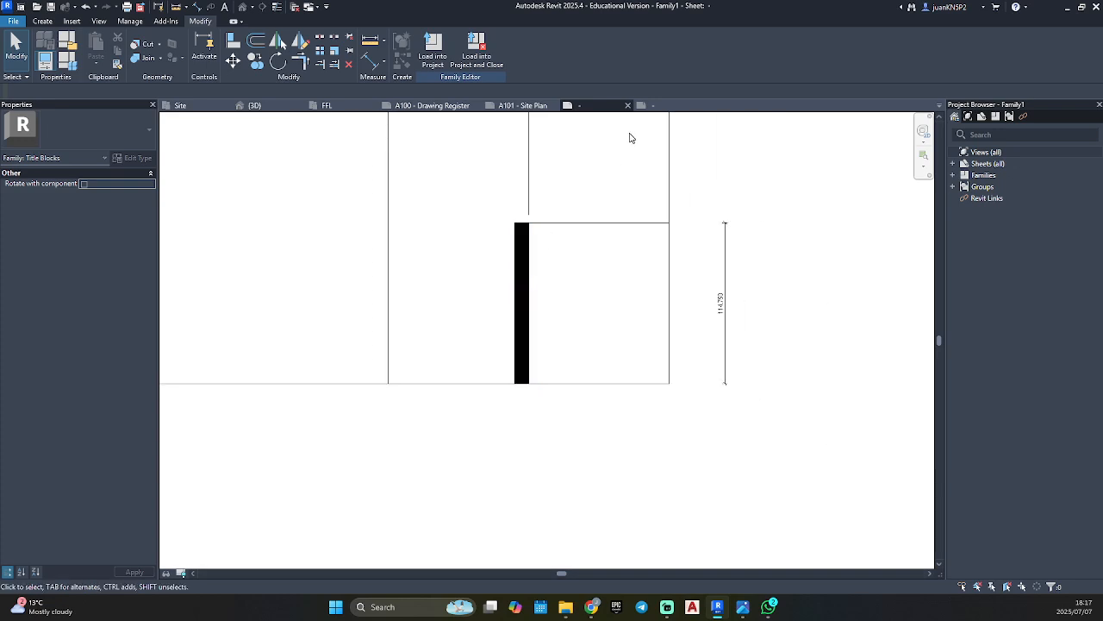
Detach the reference title block's sheet view into its own window and return to the new title block.
{"action": "left_click", "coordinate": [672, 106]}
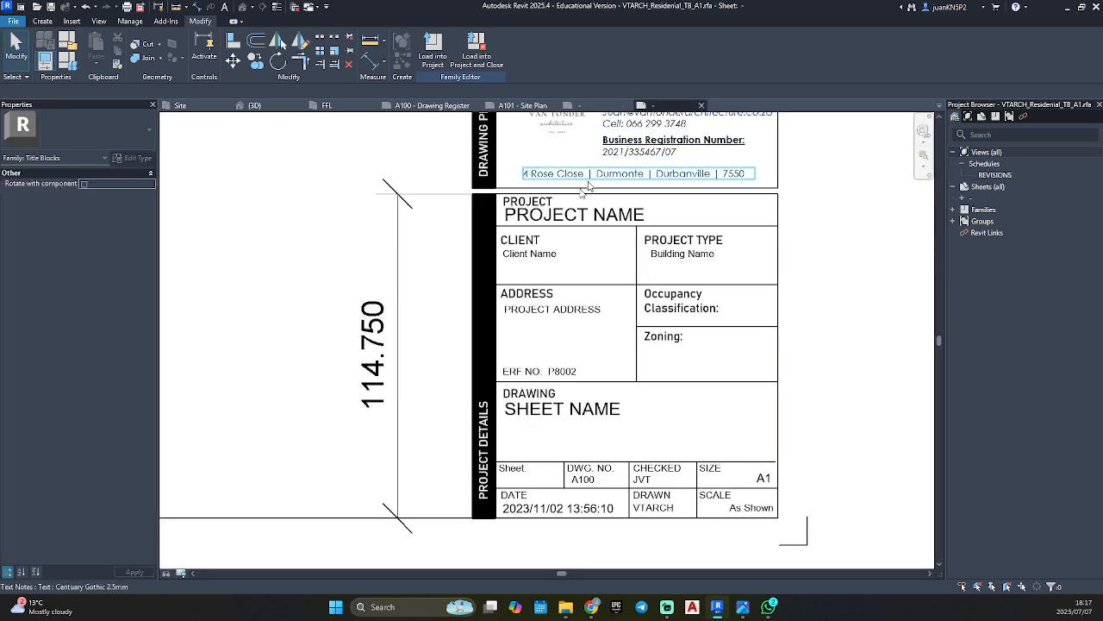
{"action": "left_click", "coordinate": [609, 106]}
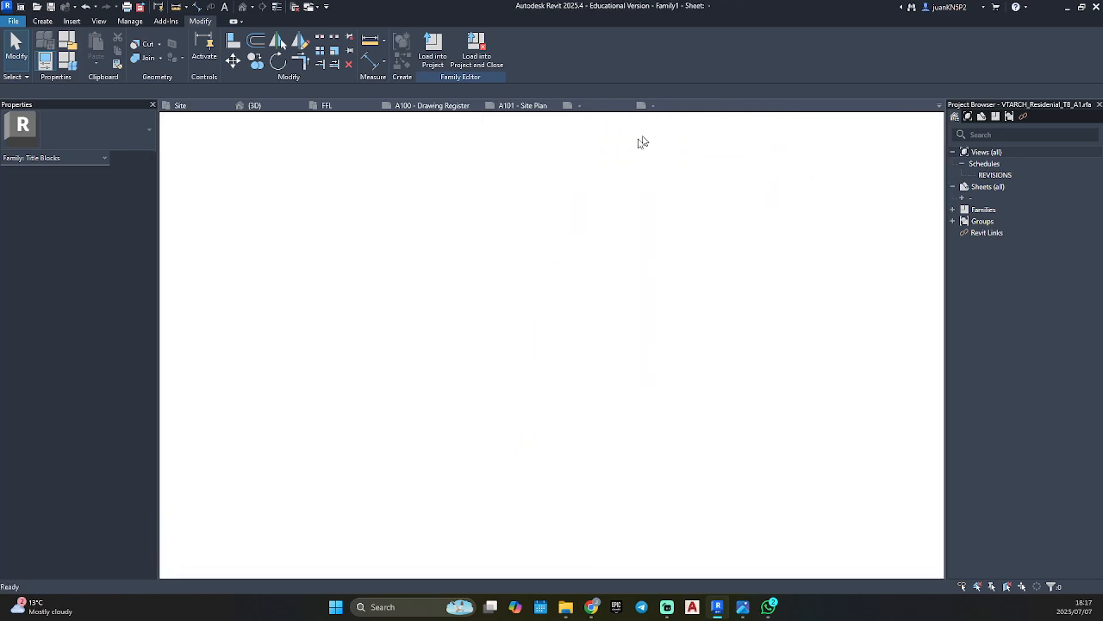
{"action": "left_click_drag", "start_coordinate": [643, 142], "coordinate": [1102, 152]}
{"action": "left_click", "coordinate": [647, 428]}
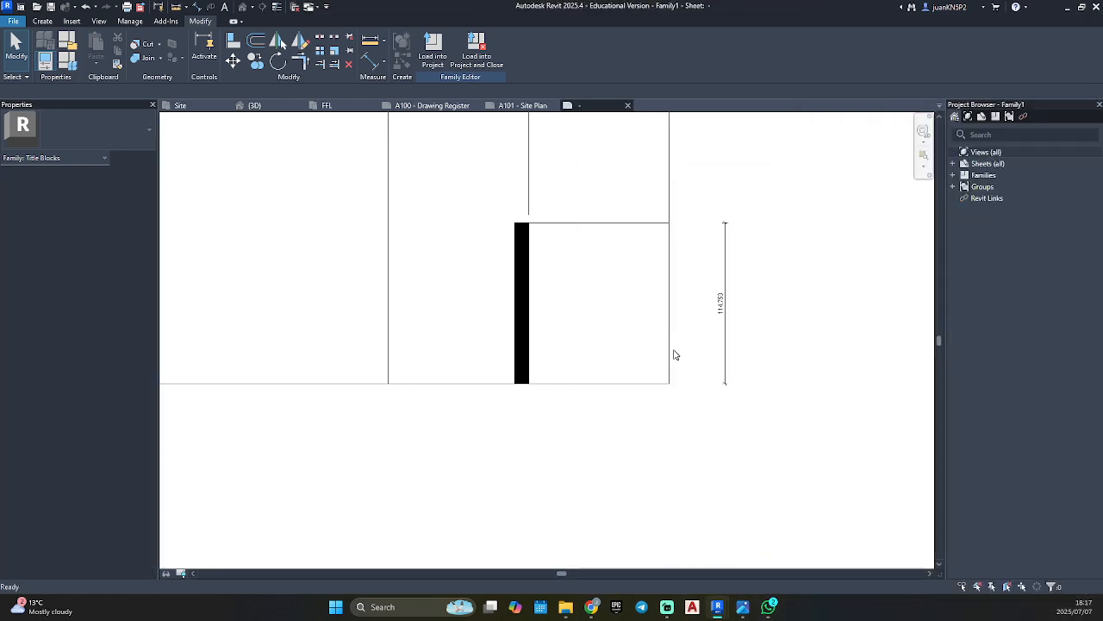
{"action": "scroll", "coordinate": [583, 294], "scroll_direction": "up", "scroll_amount": 2}
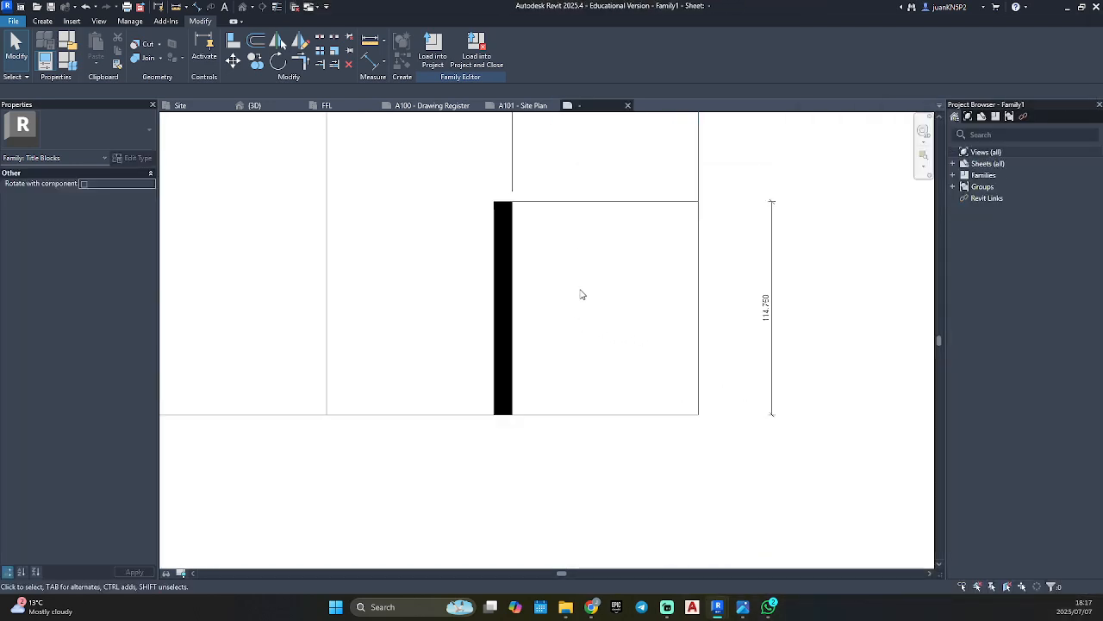
Copy the block's top line downward five times at successive spacings of about 17.8, 30, 30, 20 and 10 mm.
{"action": "left_click", "coordinate": [561, 207]}
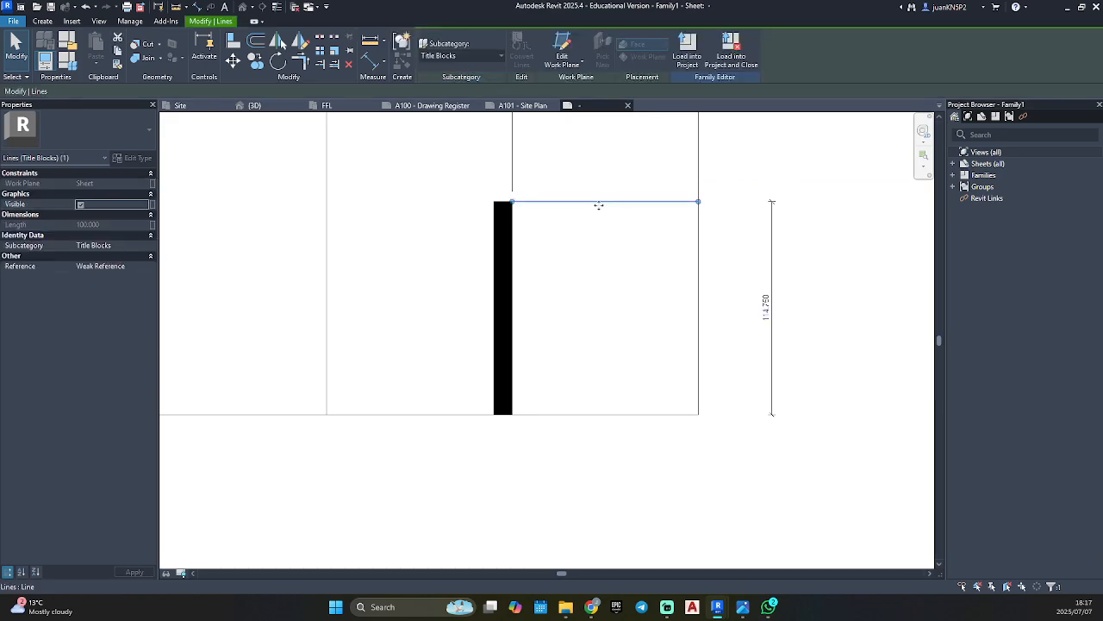
{"action": "key", "text": "c"}
{"action": "key", "text": "o"}
{"action": "key", "text": "Escape"}
{"action": "scroll", "coordinate": [608, 211], "scroll_direction": "up", "scroll_amount": 1}
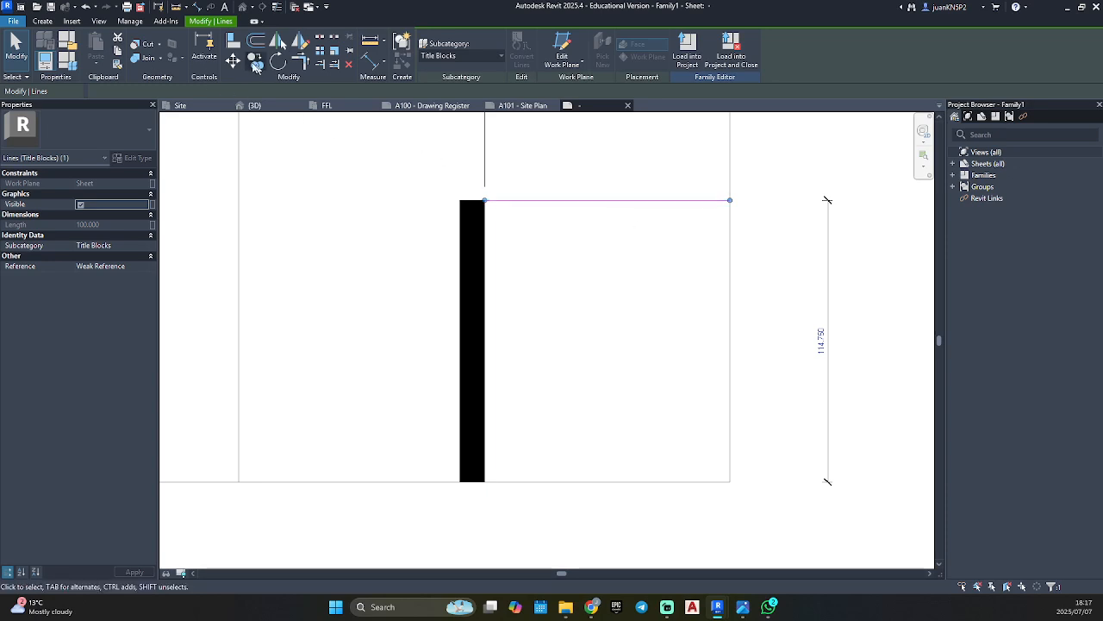
{"action": "left_click", "coordinate": [253, 65]}
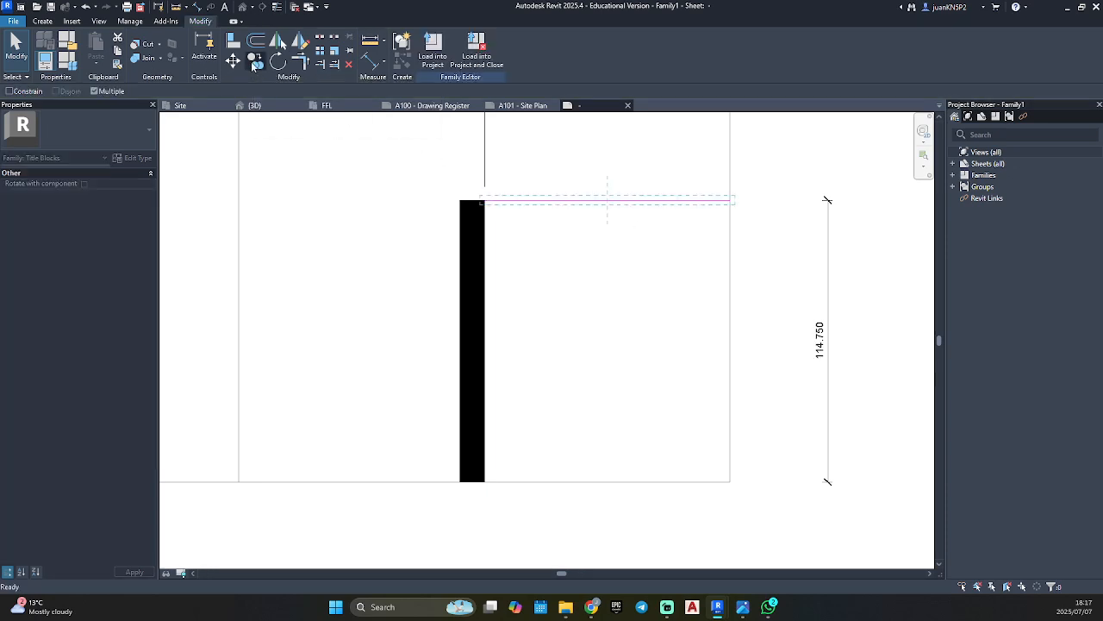
{"action": "left_click", "coordinate": [608, 200]}
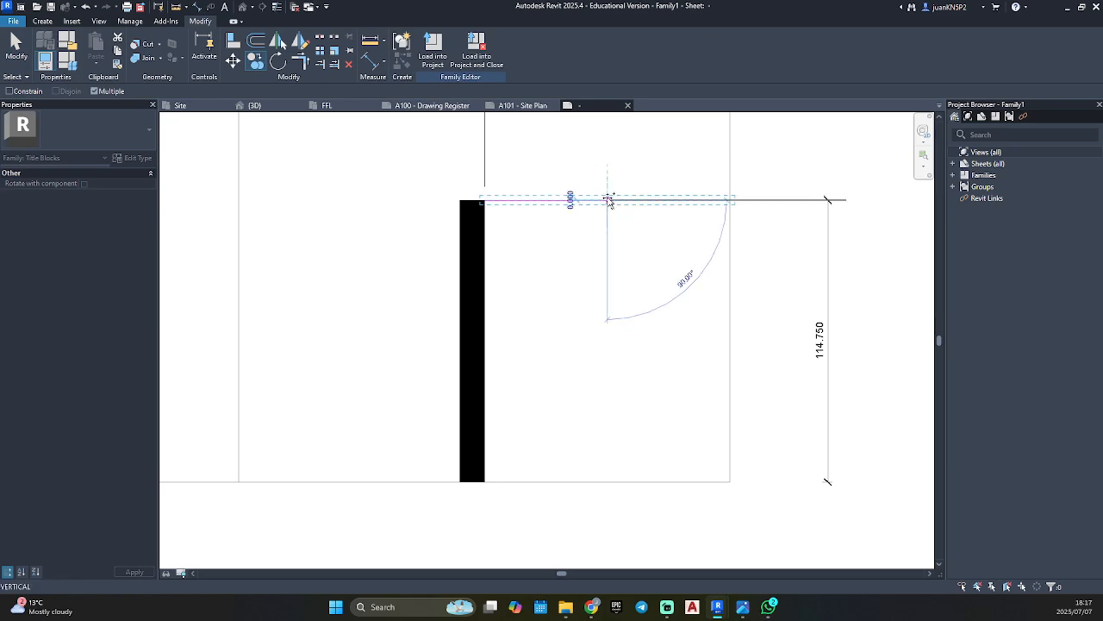
{"action": "left_click", "coordinate": [608, 243]}
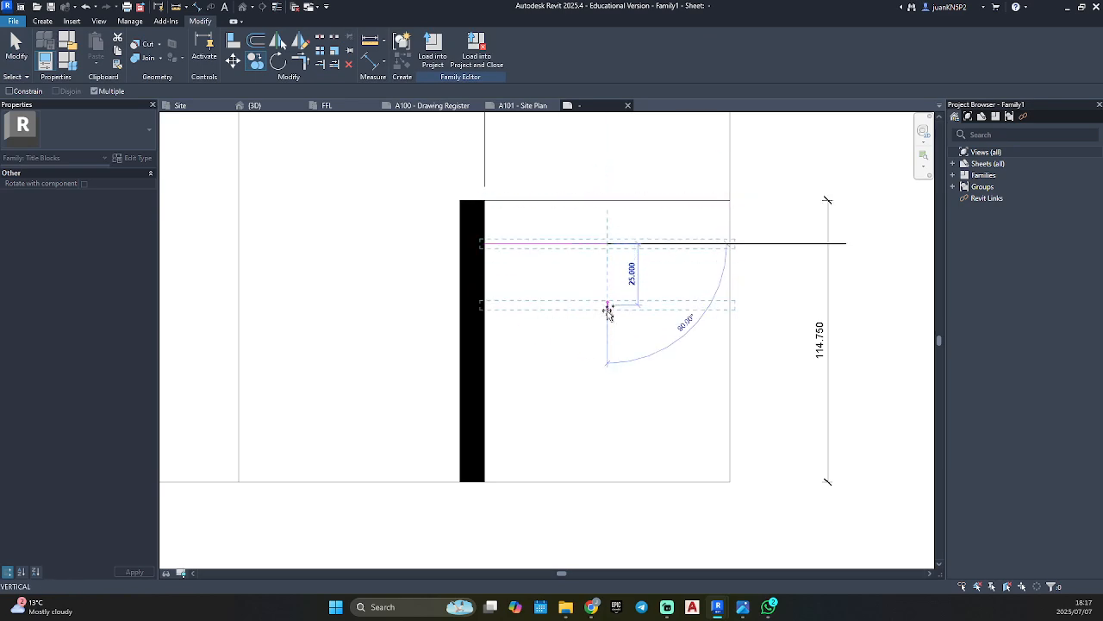
{"action": "left_click", "coordinate": [608, 318]}
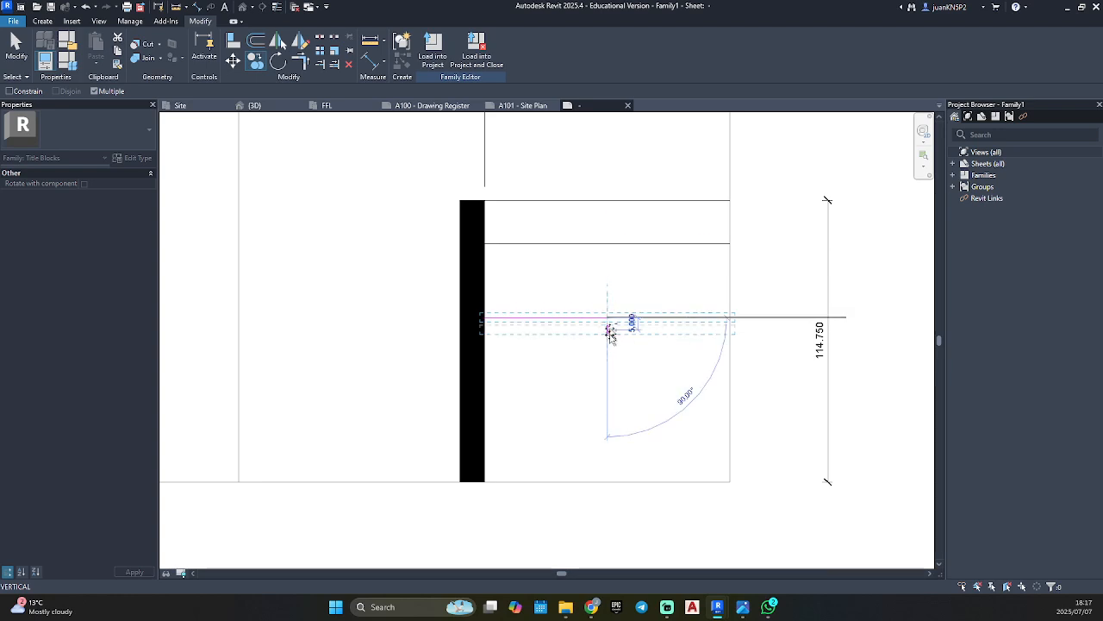
{"action": "left_click", "coordinate": [609, 390]}
{"action": "left_click", "coordinate": [610, 439]}
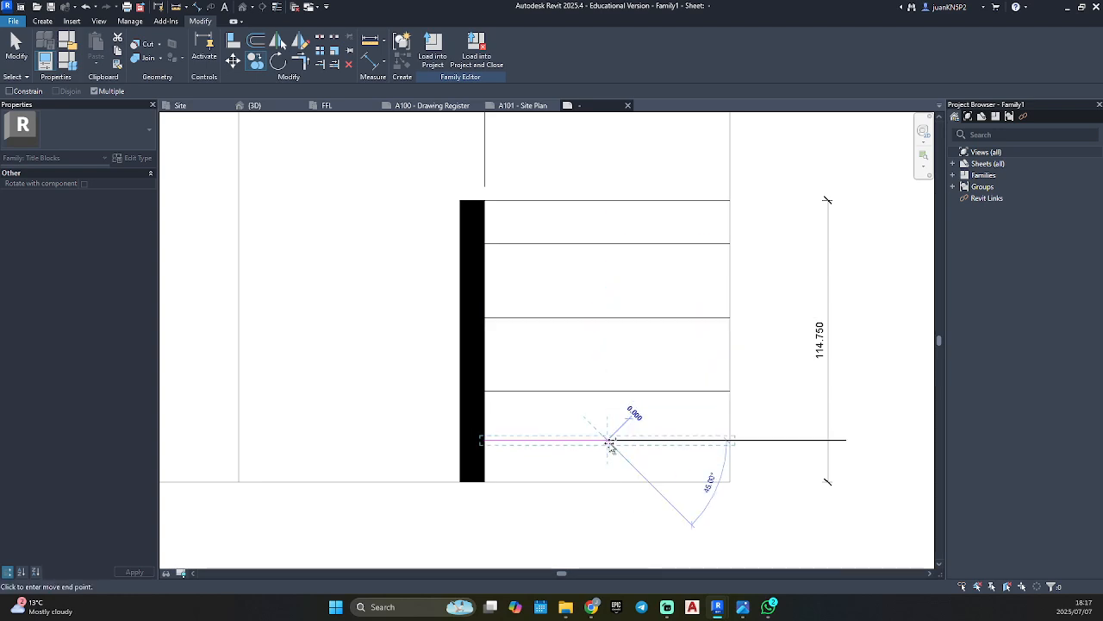
{"action": "left_click", "coordinate": [609, 465]}
{"action": "key", "text": "Escape"}
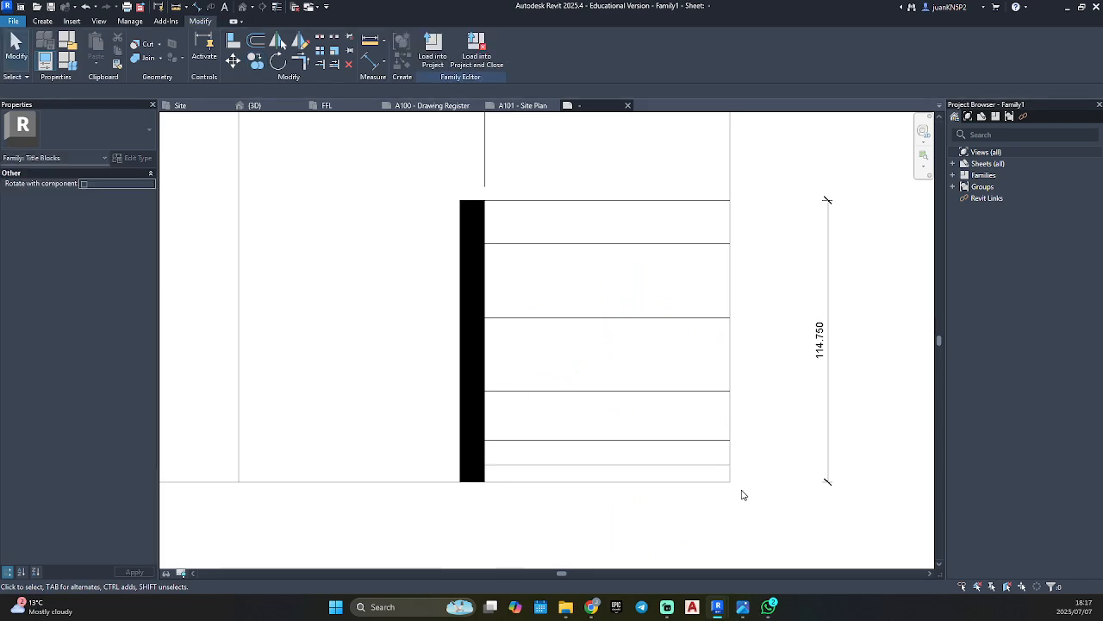
Place an aligned dimension in the reference title block and return to the new family's sheet.
{"action": "key", "text": "d"}
{"action": "key", "text": "i"}
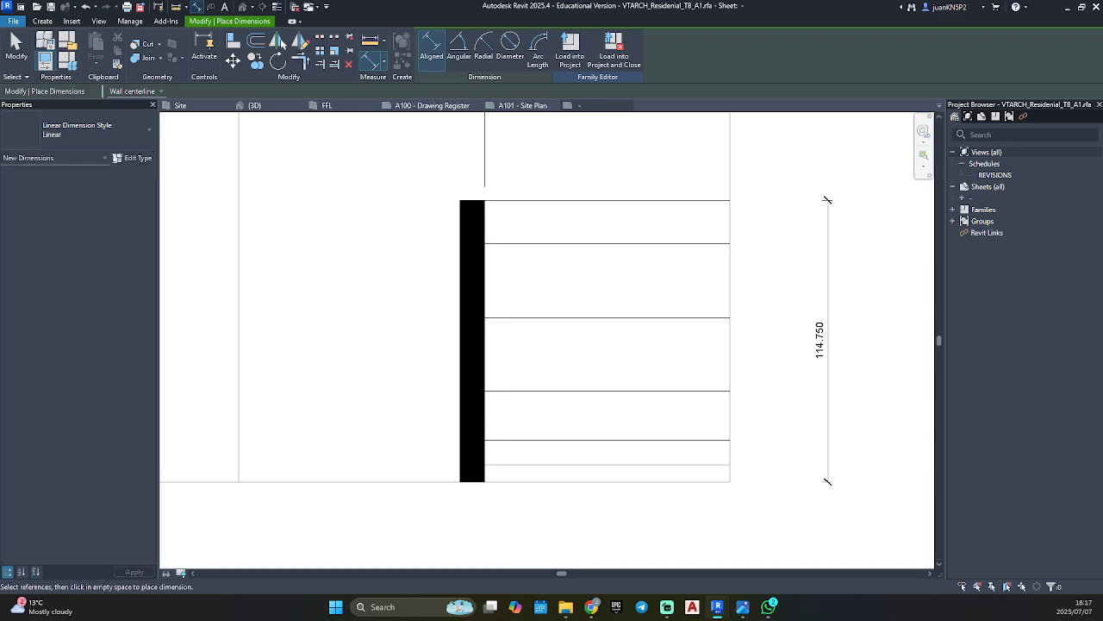
{"action": "key", "text": "Escape"}
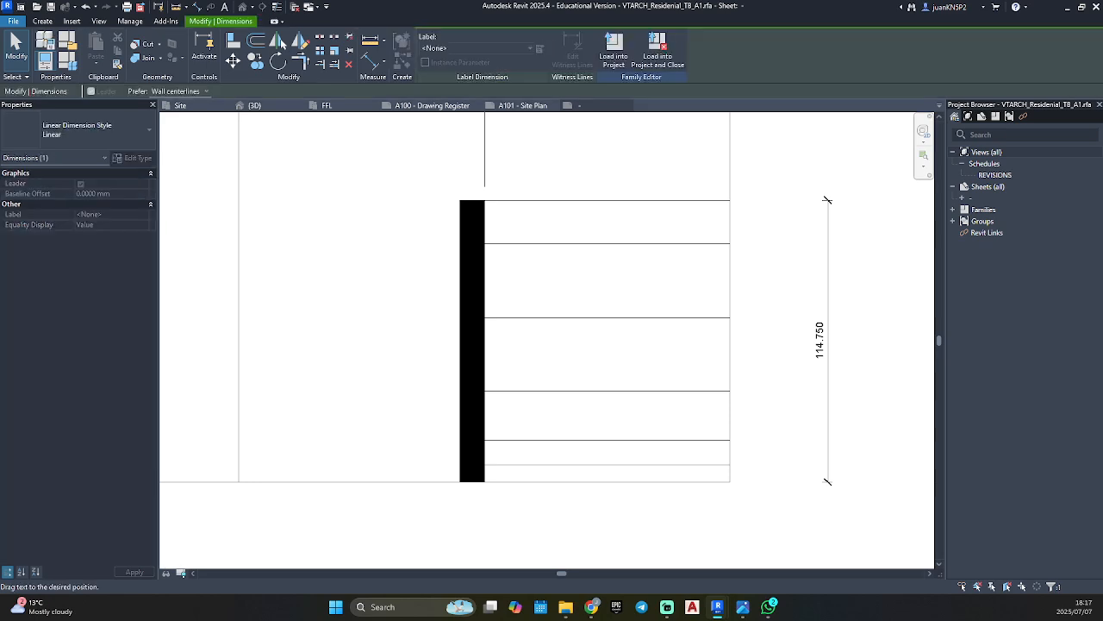
{"action": "left_click", "coordinate": [748, 497]}
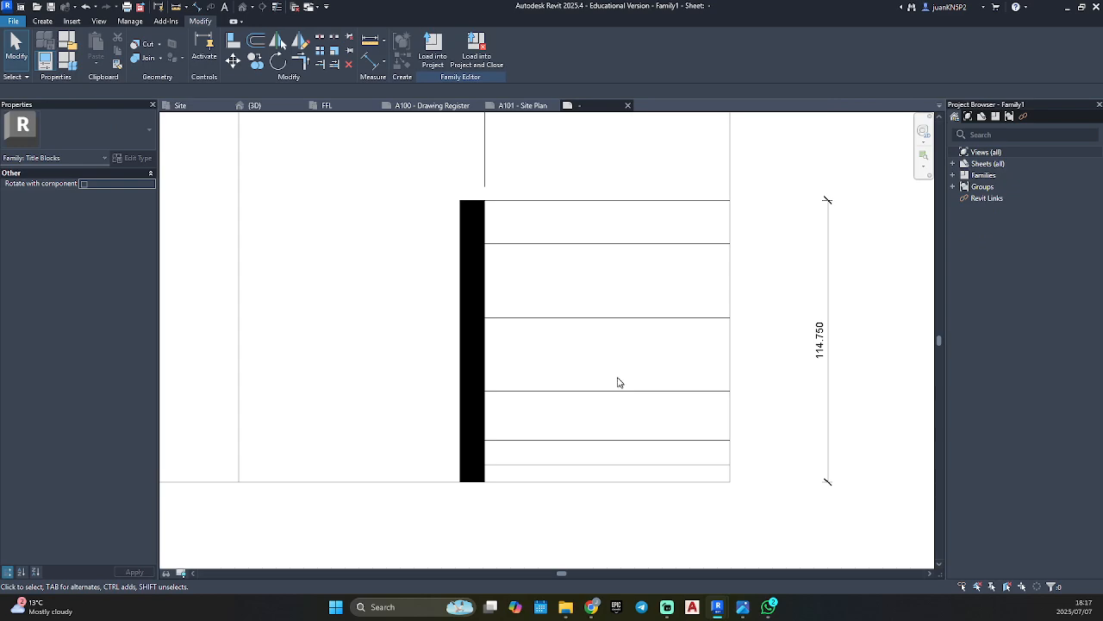
{"action": "key", "text": "d"}
{"action": "key", "text": "i"}
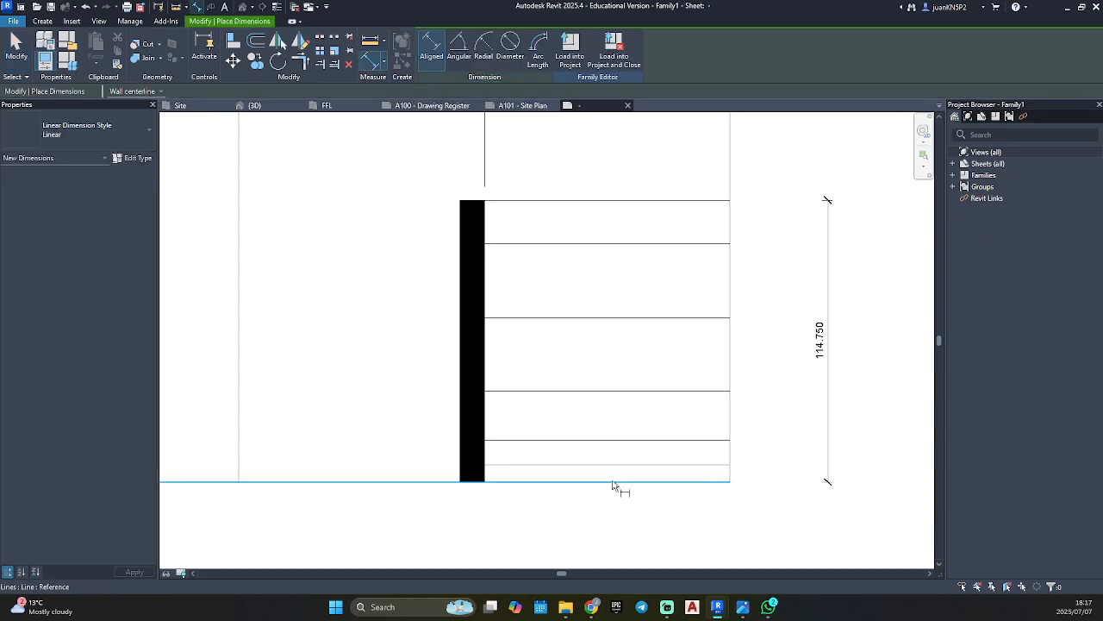
{"action": "key", "text": "Escape"}
{"action": "key", "text": "Escape"}
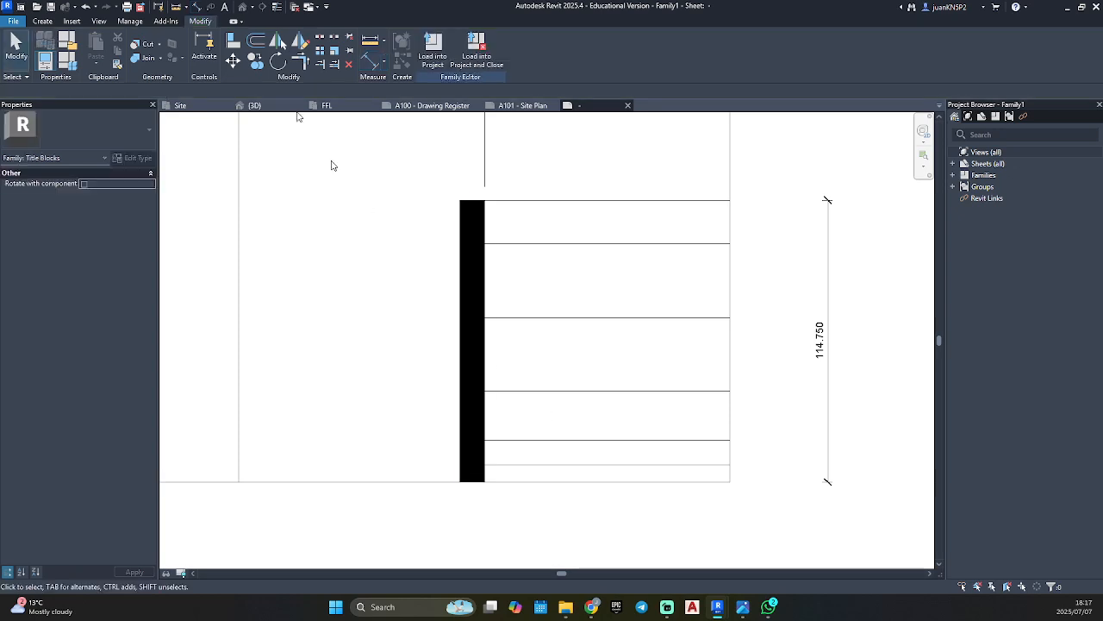
Add a continuous aligned dimension across all the block's horizontal lines, from the bottom border to its top line, placed inside the overall height dimension.
{"action": "left_click", "coordinate": [43, 21]}
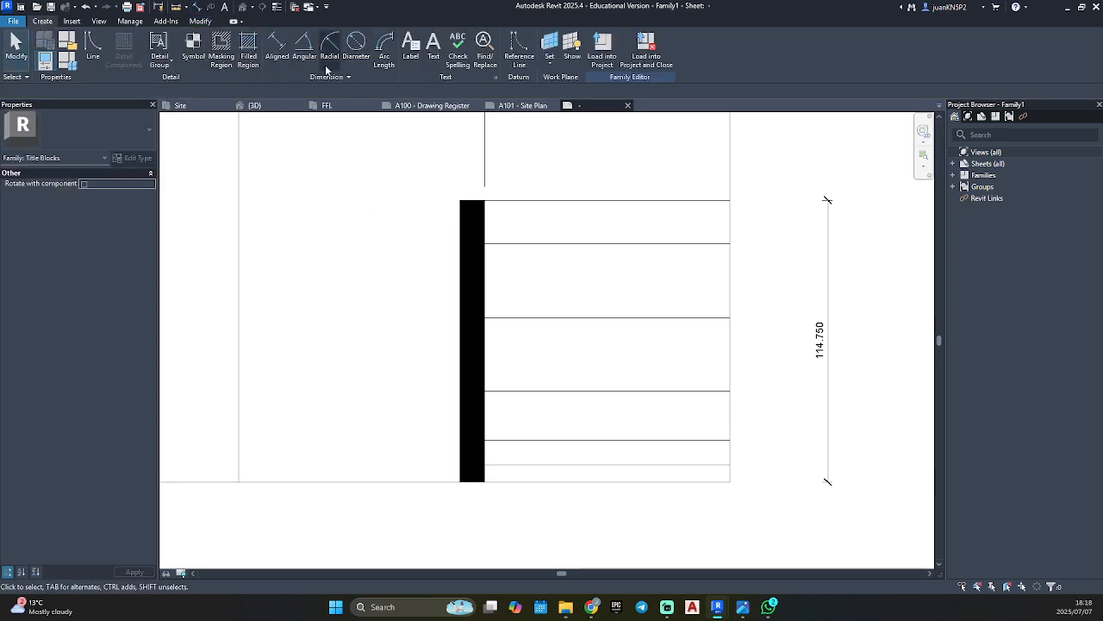
{"action": "left_click", "coordinate": [276, 43]}
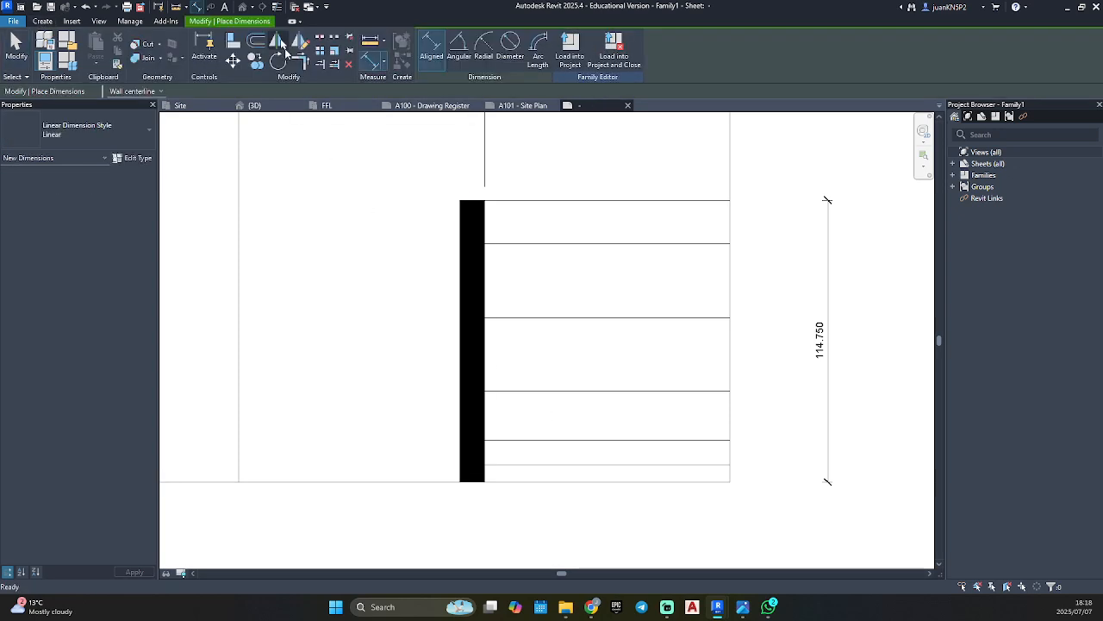
{"action": "left_click", "coordinate": [636, 481]}
{"action": "left_click", "coordinate": [642, 465]}
{"action": "left_click", "coordinate": [647, 440]}
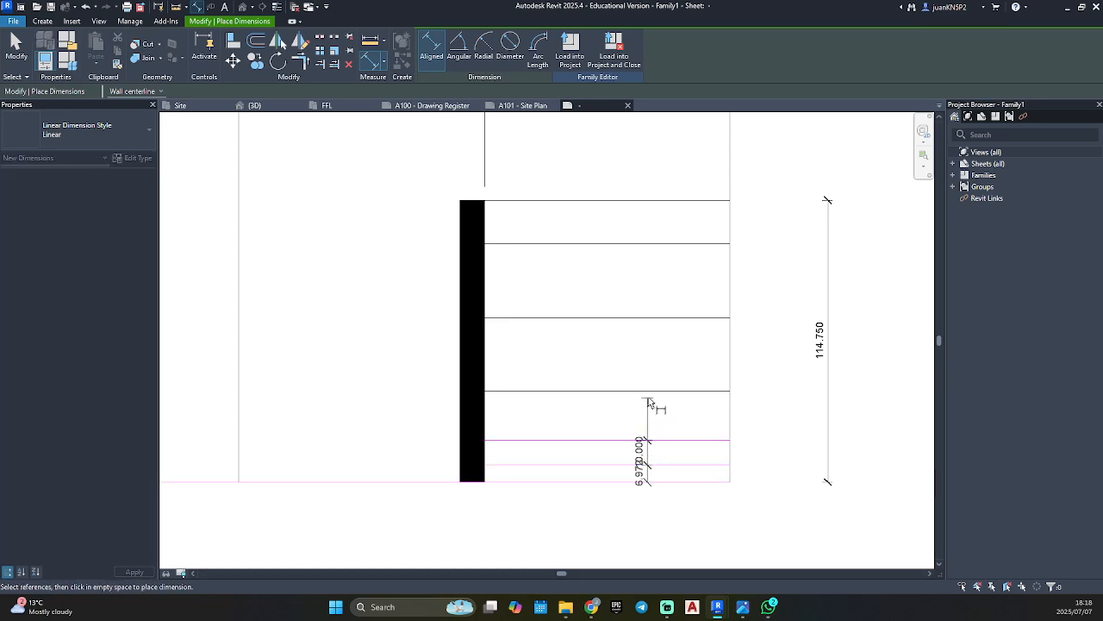
{"action": "left_click", "coordinate": [649, 390]}
{"action": "left_click", "coordinate": [654, 318]}
{"action": "left_click", "coordinate": [654, 243]}
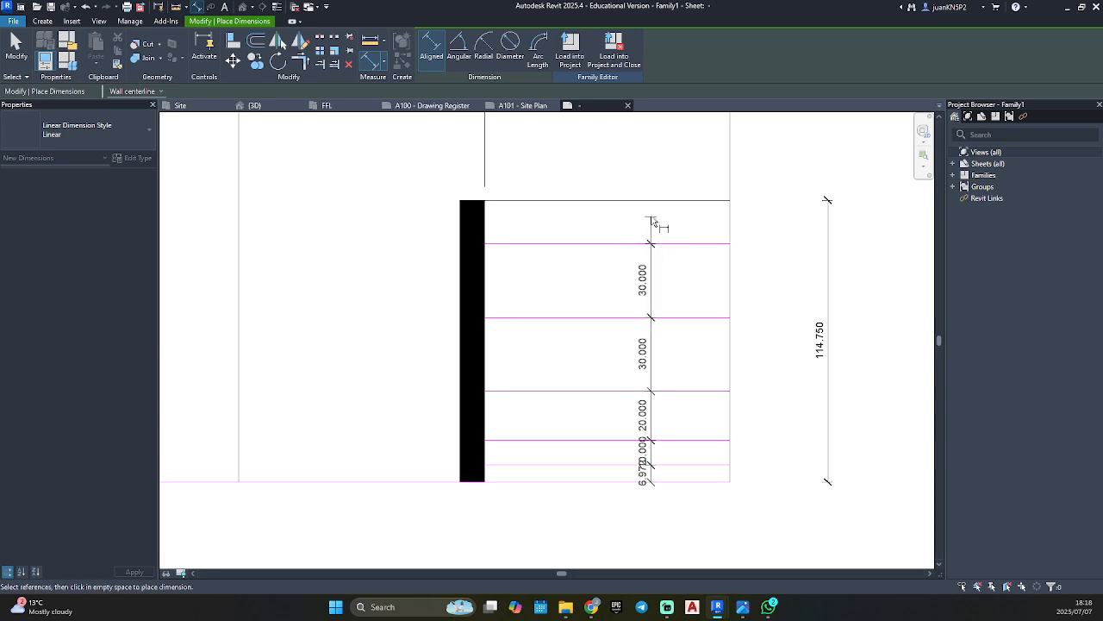
{"action": "left_click", "coordinate": [657, 205]}
{"action": "left_click", "coordinate": [778, 243]}
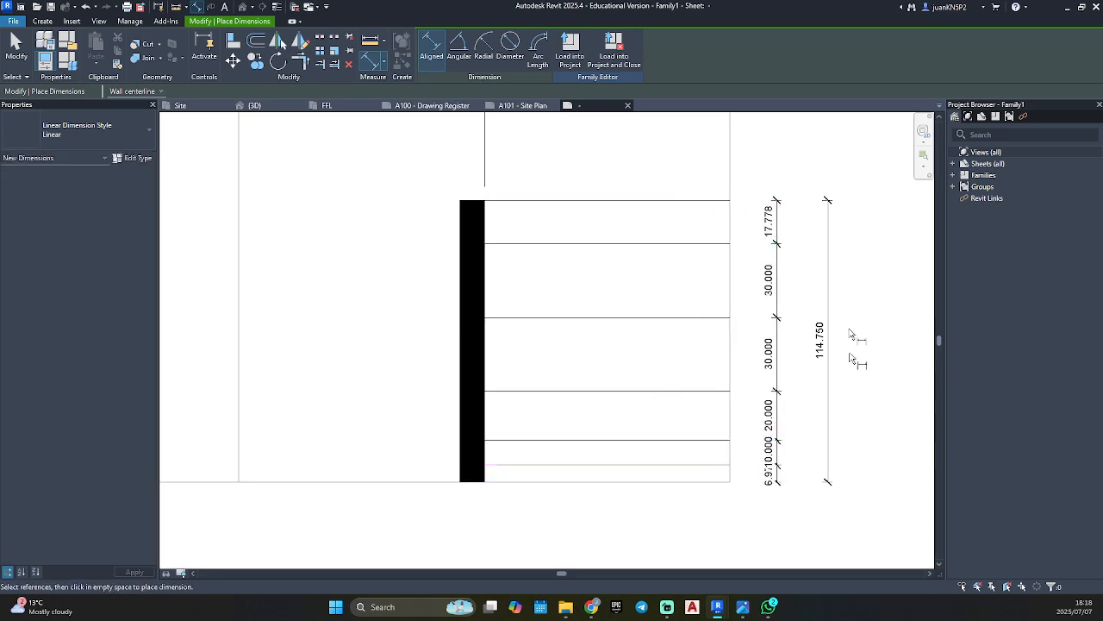
{"action": "key", "text": "Escape"}
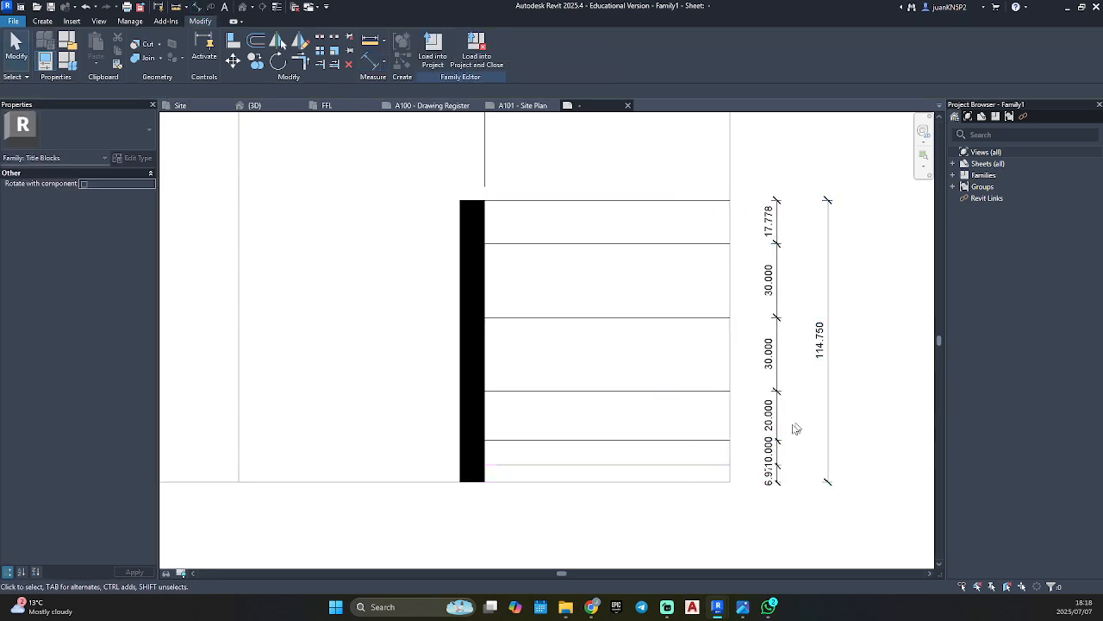
Move the overlapping 10 mm dimension text out of the dimension chain on a leader.
{"action": "scroll", "coordinate": [733, 496], "scroll_direction": "up", "scroll_amount": 2}
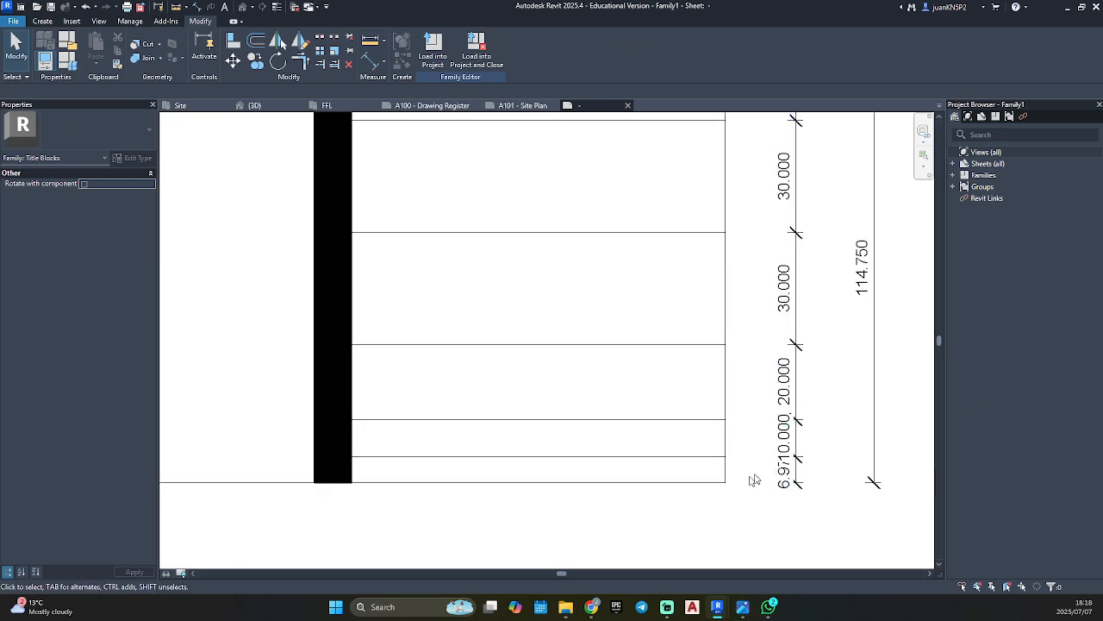
{"action": "left_click", "coordinate": [786, 439]}
{"action": "left_click_drag", "start_coordinate": [786, 440], "coordinate": [759, 405]}
{"action": "scroll", "coordinate": [767, 457], "scroll_direction": "down", "scroll_amount": 2}
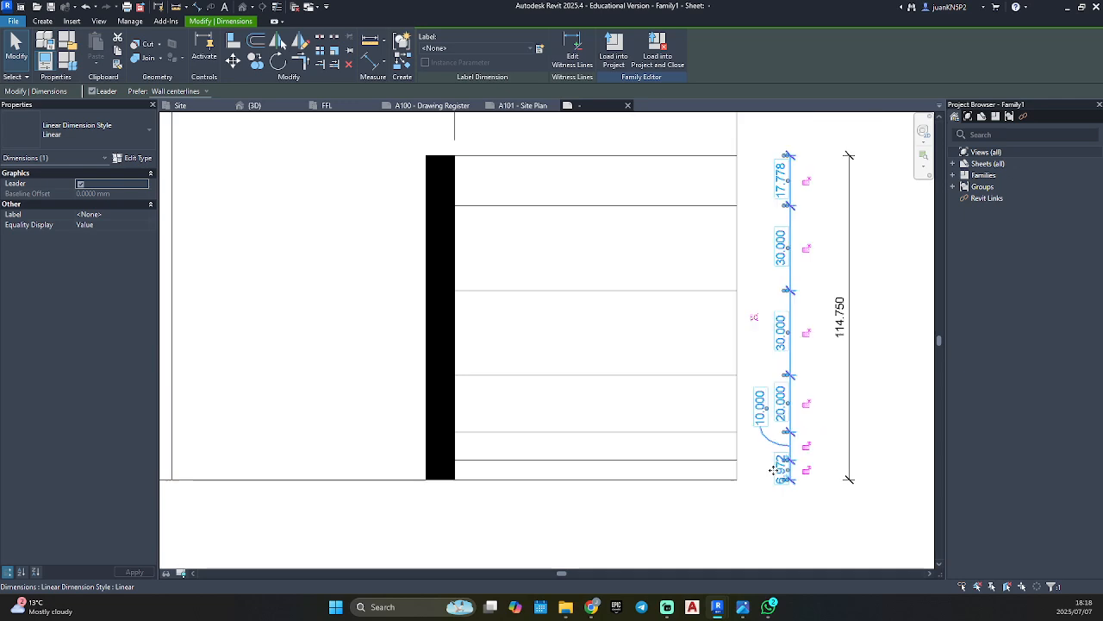
{"action": "key", "text": "Escape"}
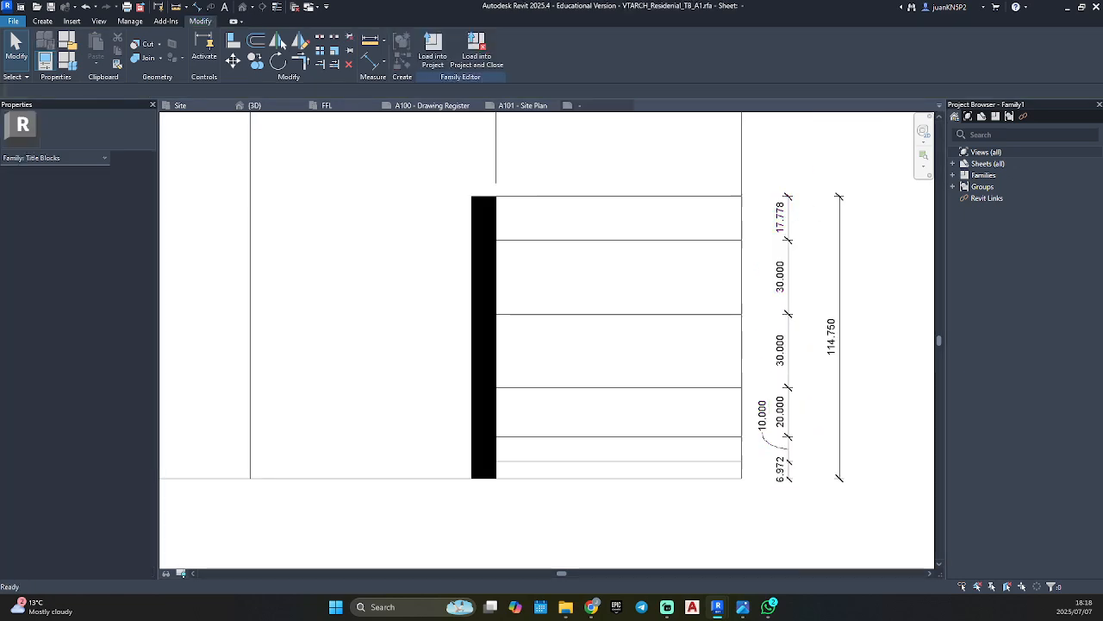
{"action": "left_click", "coordinate": [788, 469]}
{"action": "left_click_drag", "start_coordinate": [788, 470], "coordinate": [783, 476]}
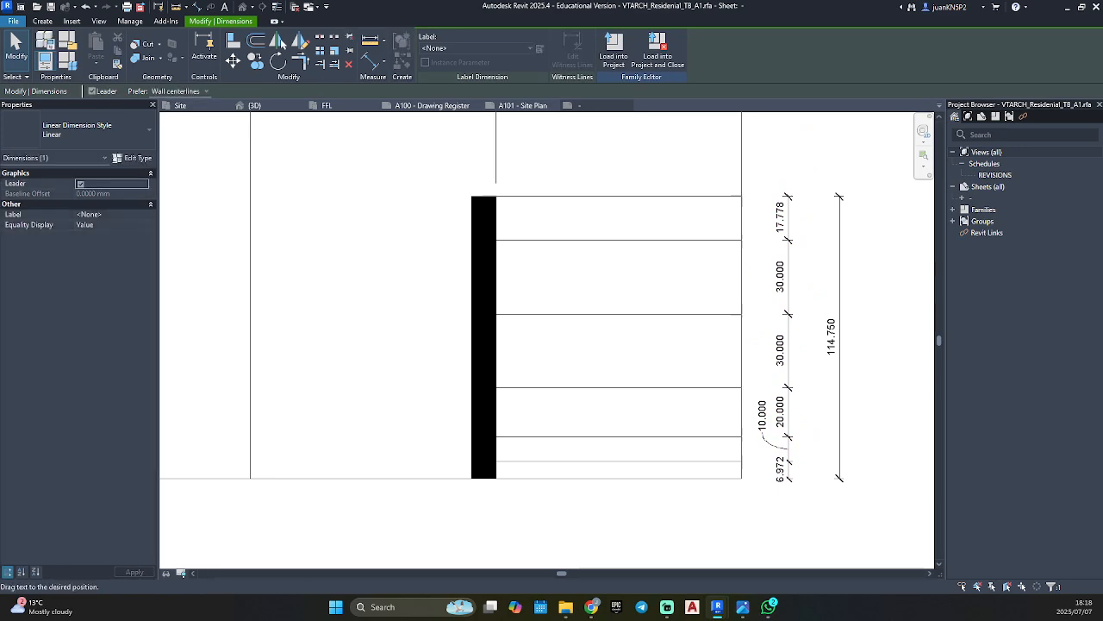
{"action": "key", "text": "Escape"}
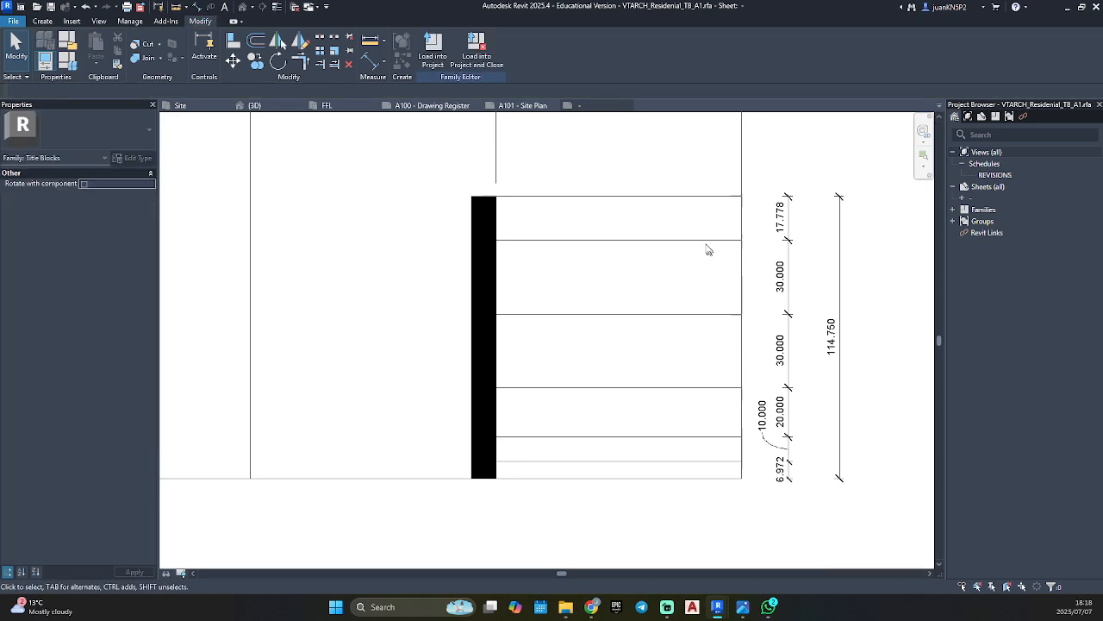
Set the height of the block's top row to 11.5 mm by repositioning the line below it.
{"action": "left_click", "coordinate": [668, 241]}
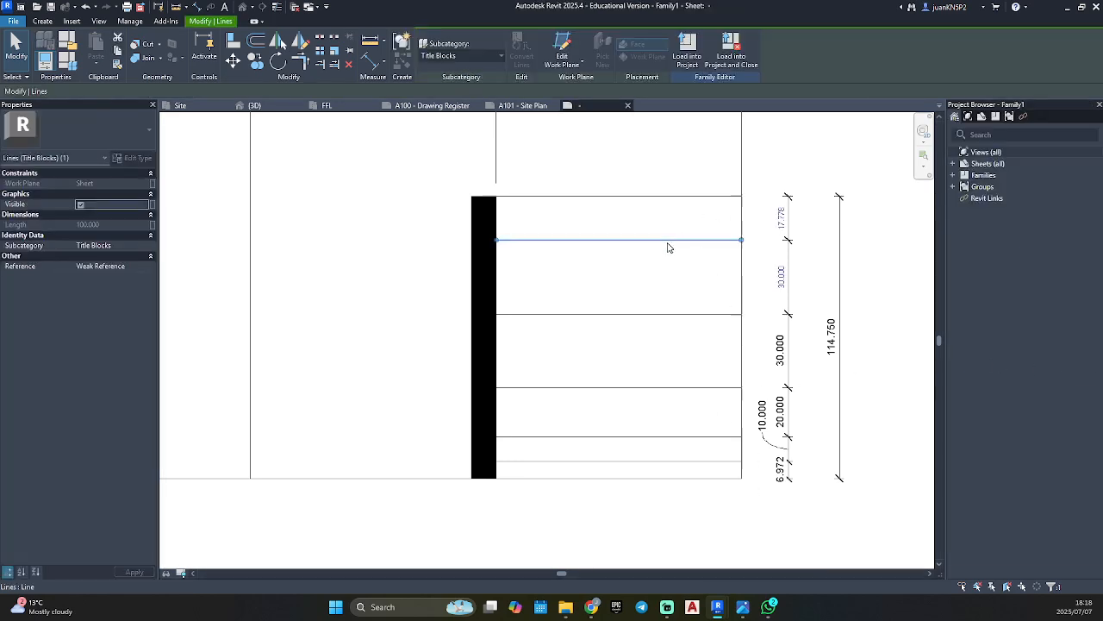
{"action": "middle_click_drag", "start_coordinate": [744, 250], "coordinate": [675, 299]}
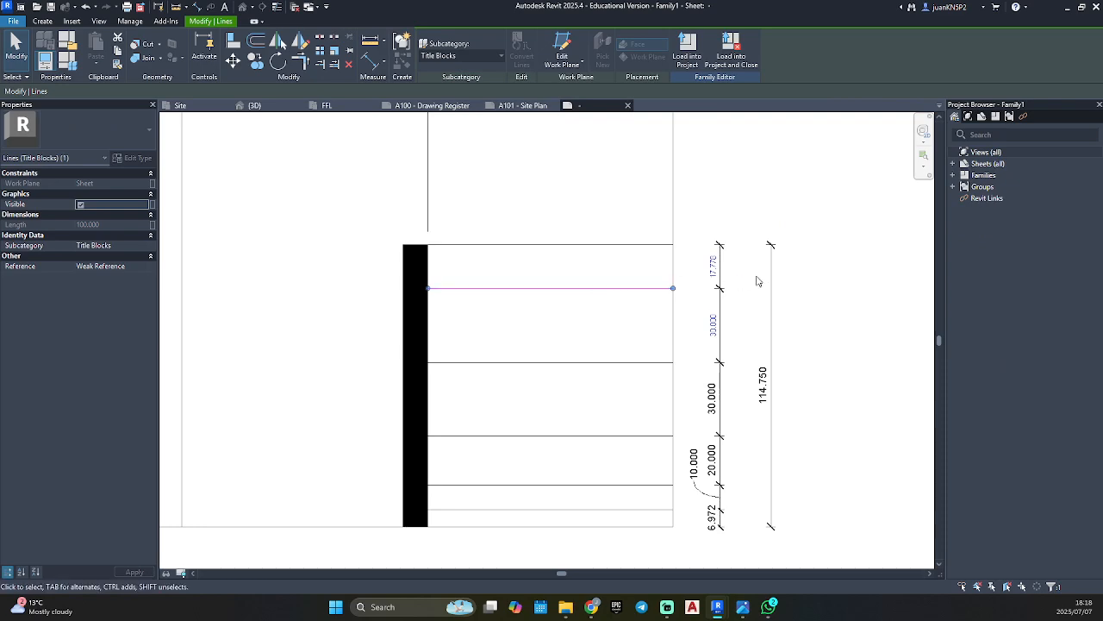
{"action": "left_click", "coordinate": [713, 269]}
{"action": "type", "text": "11.5"}
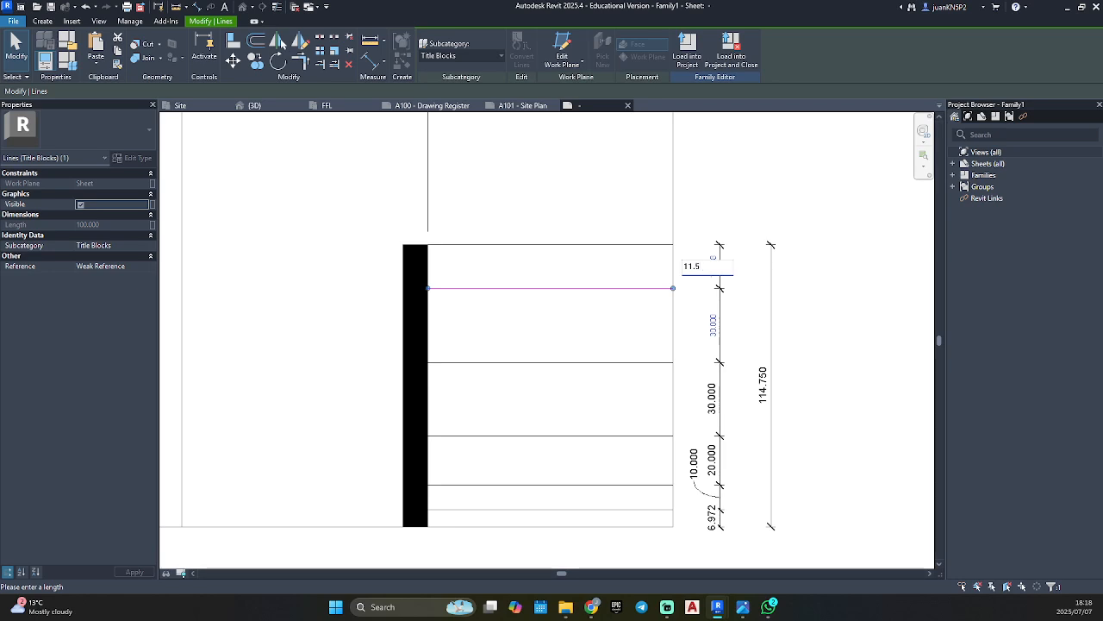
{"action": "key", "text": "Return"}
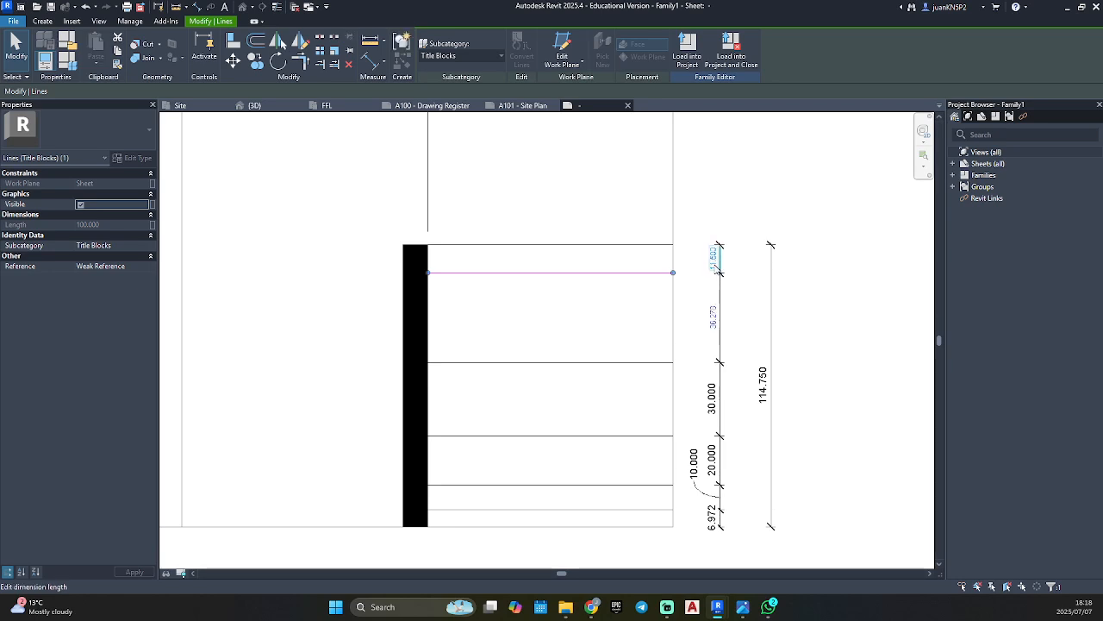
{"action": "key", "text": "Escape"}
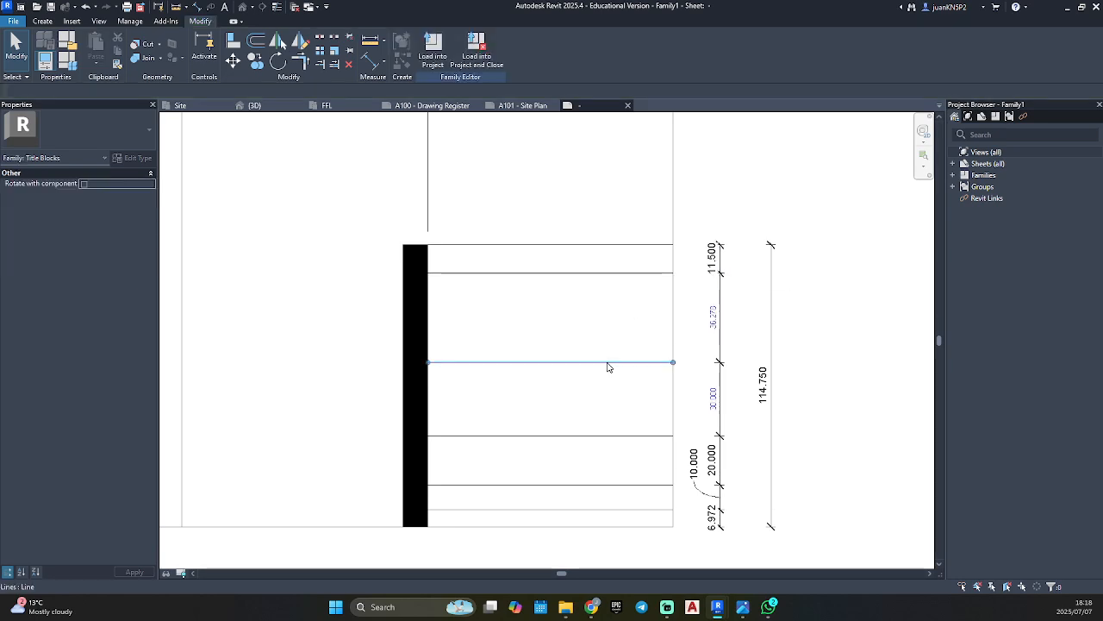
Set the second row's height to 20.58 mm by repositioning its lower line.
{"action": "left_click", "coordinate": [606, 363]}
{"action": "left_click", "coordinate": [712, 317]}
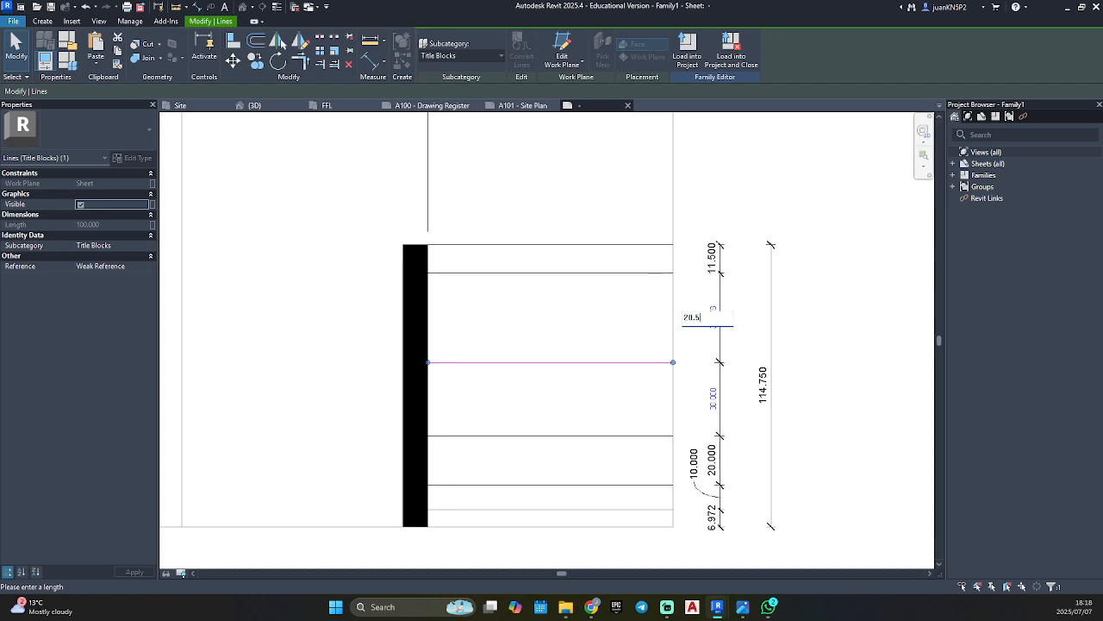
{"action": "key", "text": "Return"}
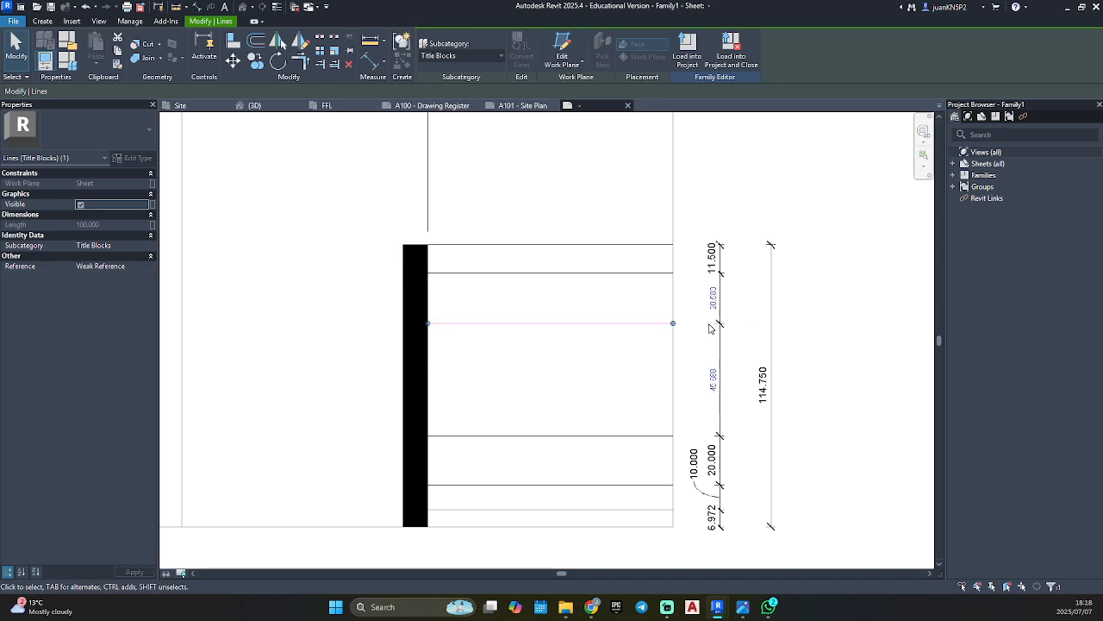
{"action": "left_click", "coordinate": [586, 364]}
Set the third row's height to 34.42 mm by repositioning its lower line.
{"action": "left_click", "coordinate": [589, 435]}
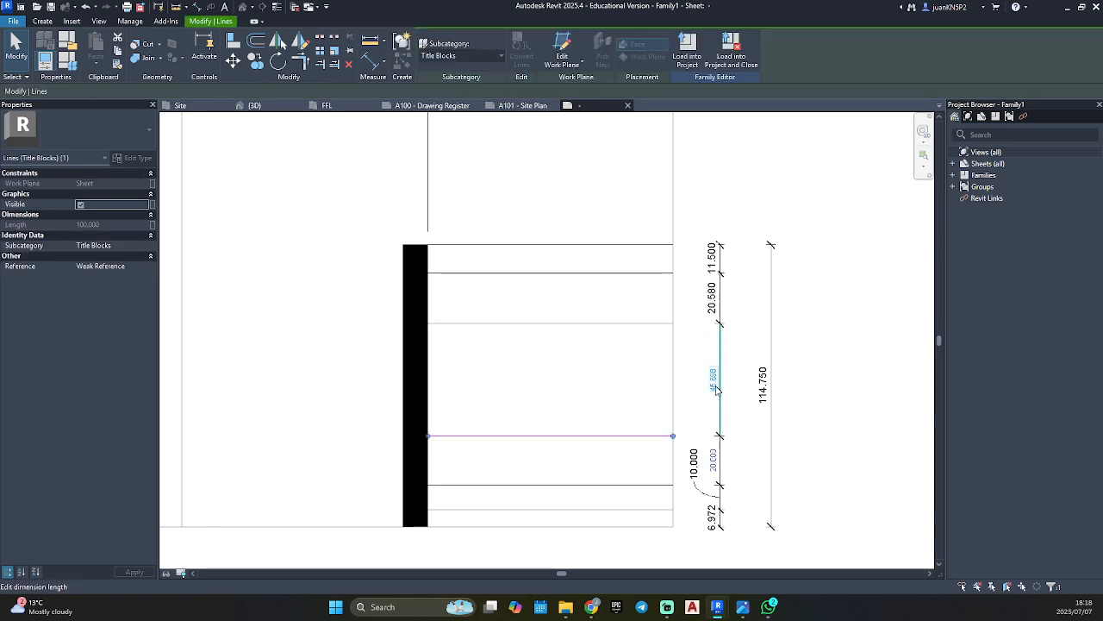
{"action": "left_click", "coordinate": [712, 379]}
{"action": "type", "text": "34"}
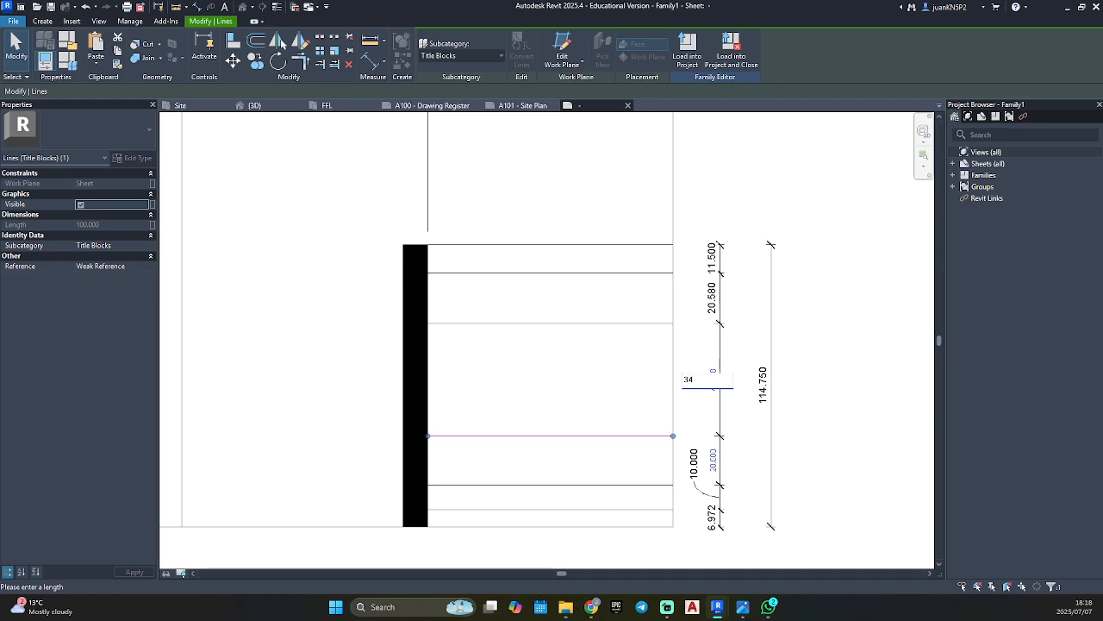
{"action": "type", "text": ".423"}
{"action": "key", "text": "Return"}
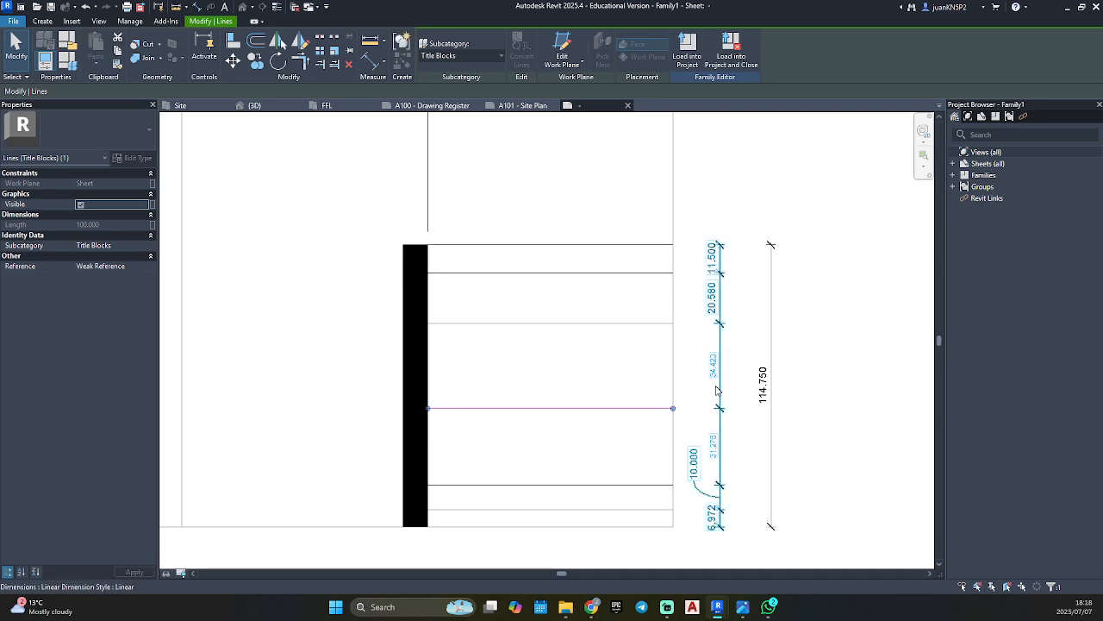
Set the fourth row's height to 28.25 mm by repositioning its lower line.
{"action": "left_click", "coordinate": [626, 486]}
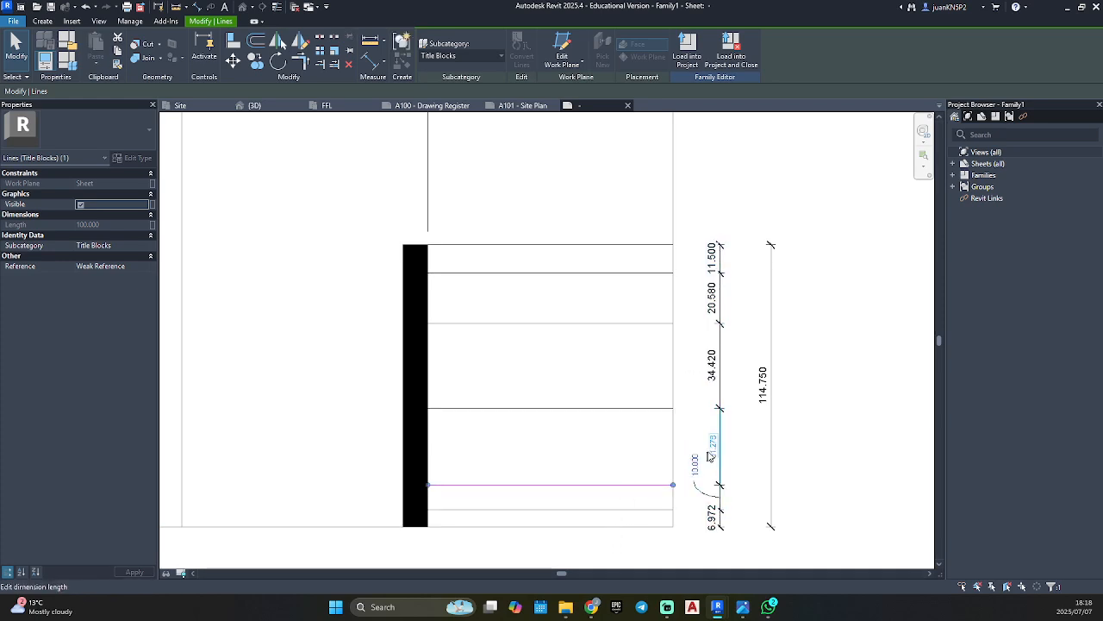
{"action": "left_click", "coordinate": [712, 446]}
{"action": "type", "text": "20"}
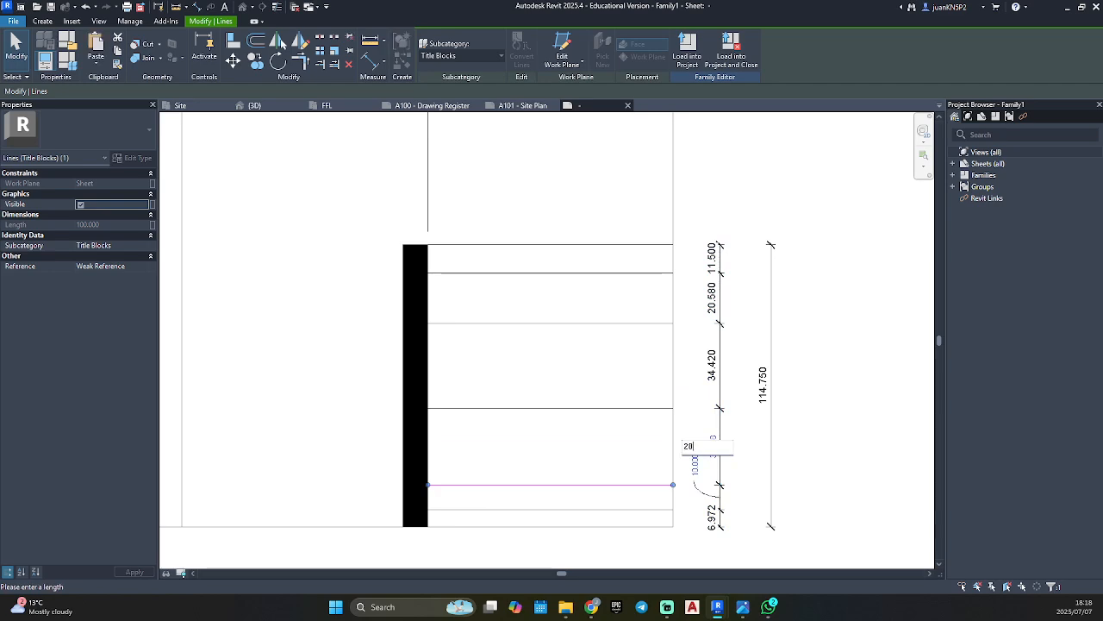
{"action": "type", "text": ".250"}
{"action": "key", "text": "Return"}
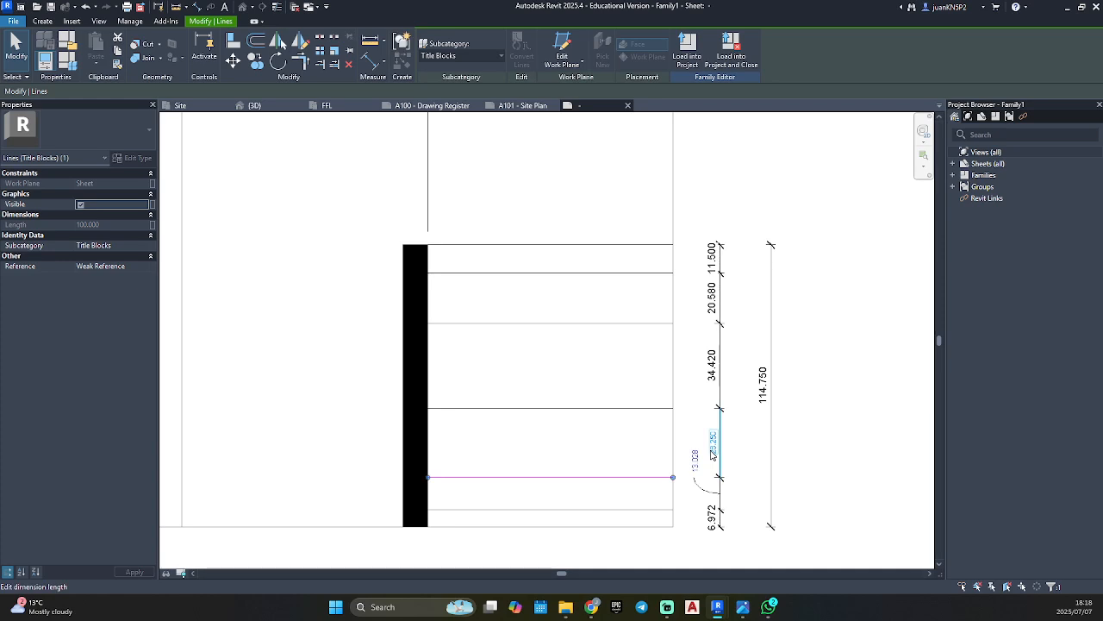
Set the fifth row's height to 9.375 mm by repositioning the lowest inner line, and deselect it.
{"action": "left_click", "coordinate": [668, 510]}
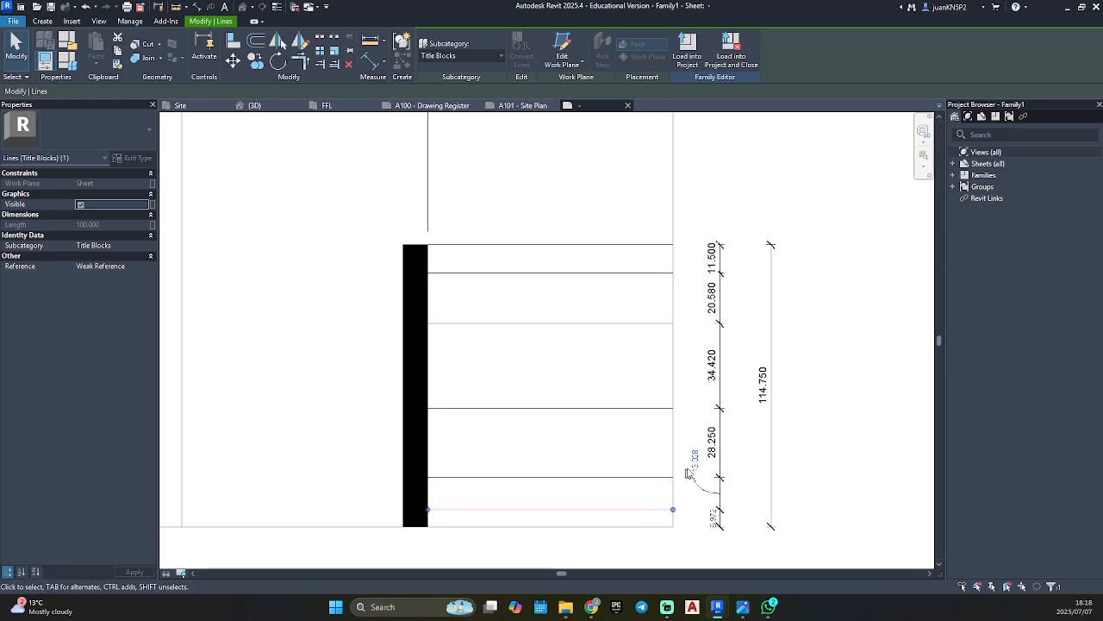
{"action": "left_click", "coordinate": [695, 459]}
{"action": "type", "text": "9."}
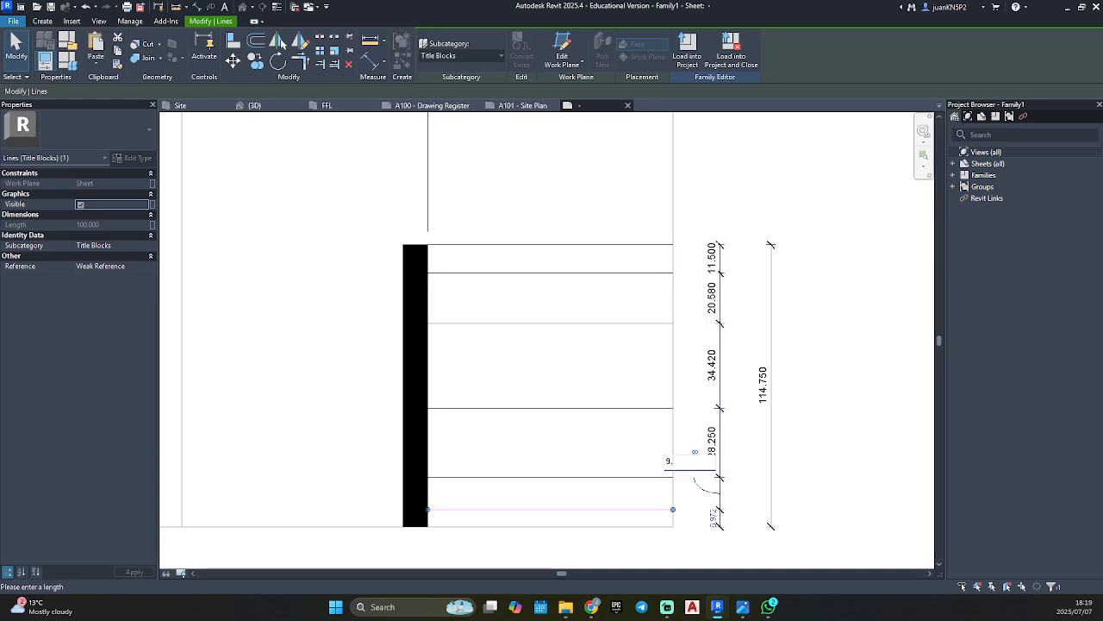
{"action": "type", "text": "375"}
{"action": "key", "text": "Return"}
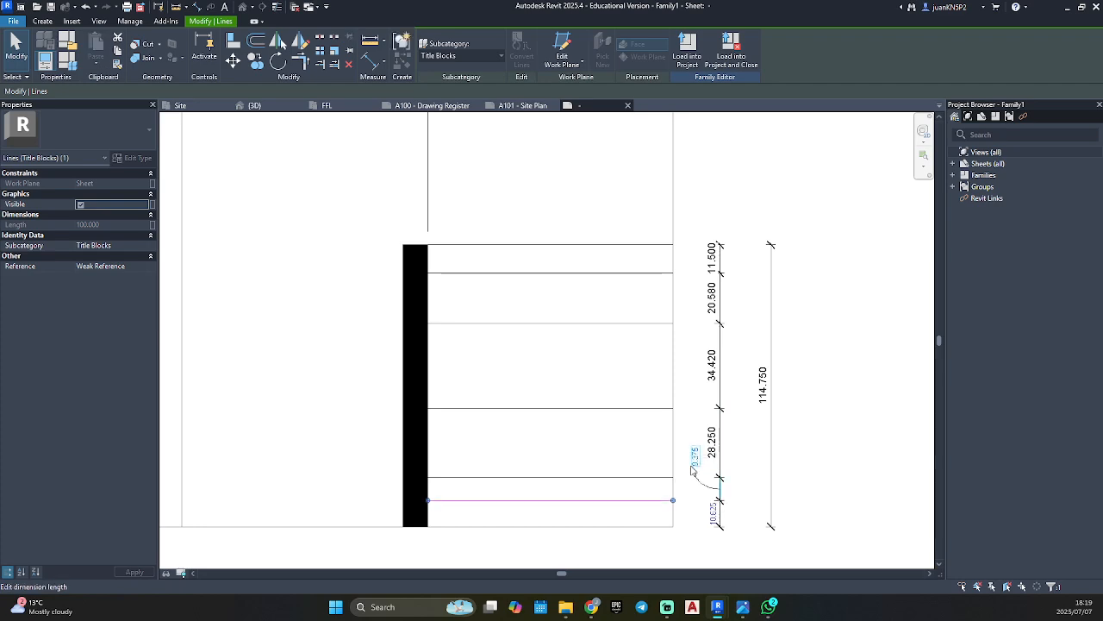
{"action": "left_click", "coordinate": [670, 541]}
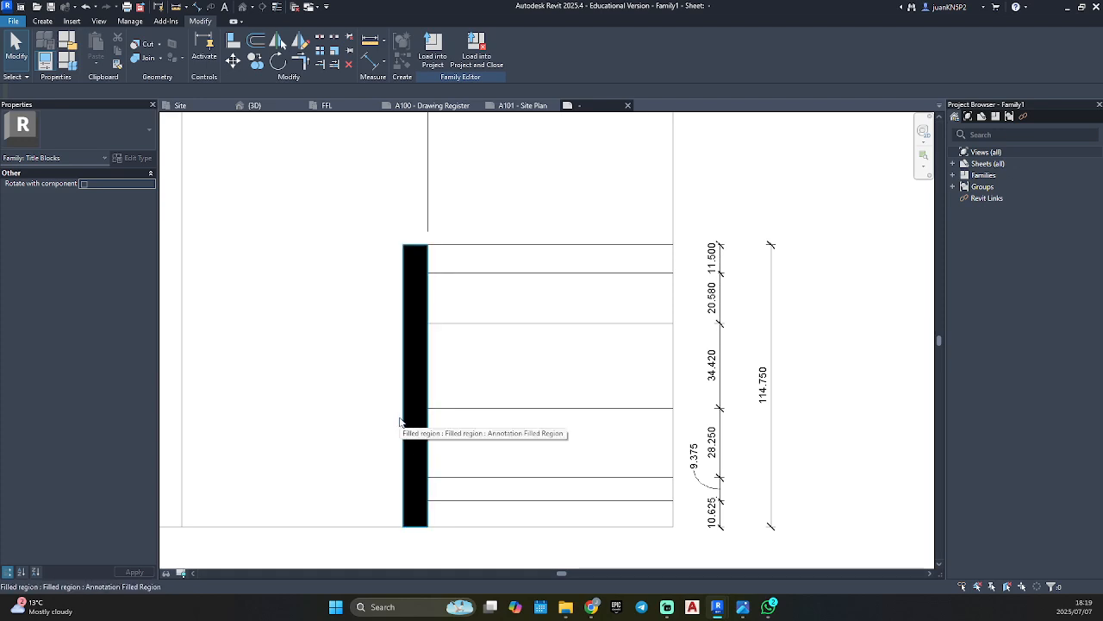
{"action": "key", "text": "t"}
{"action": "key", "text": "x"}
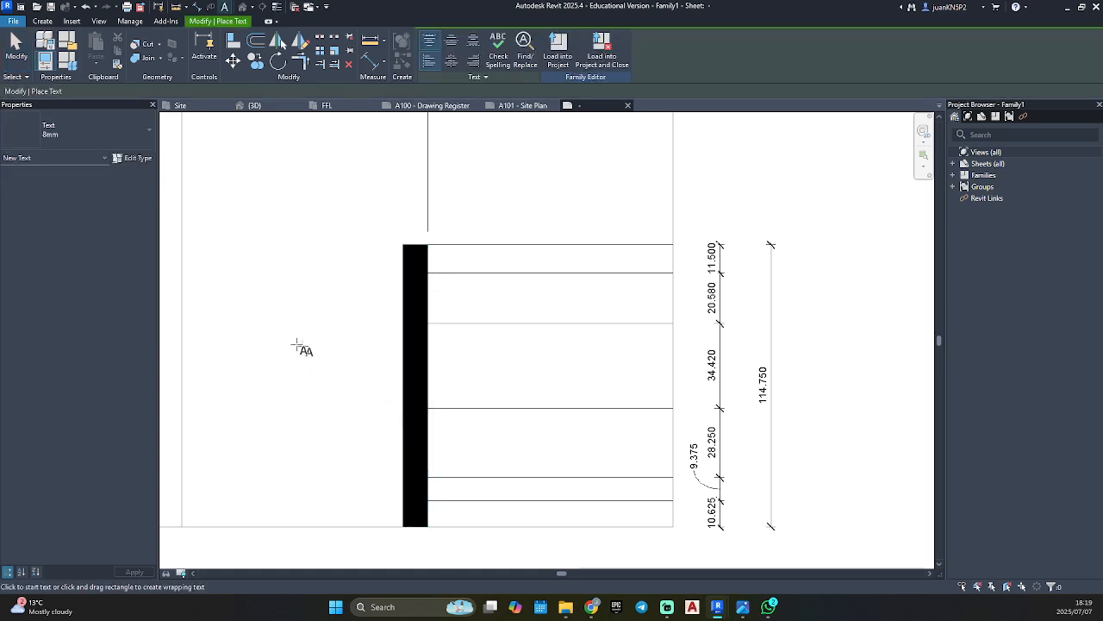
{"action": "key", "text": "Escape"}
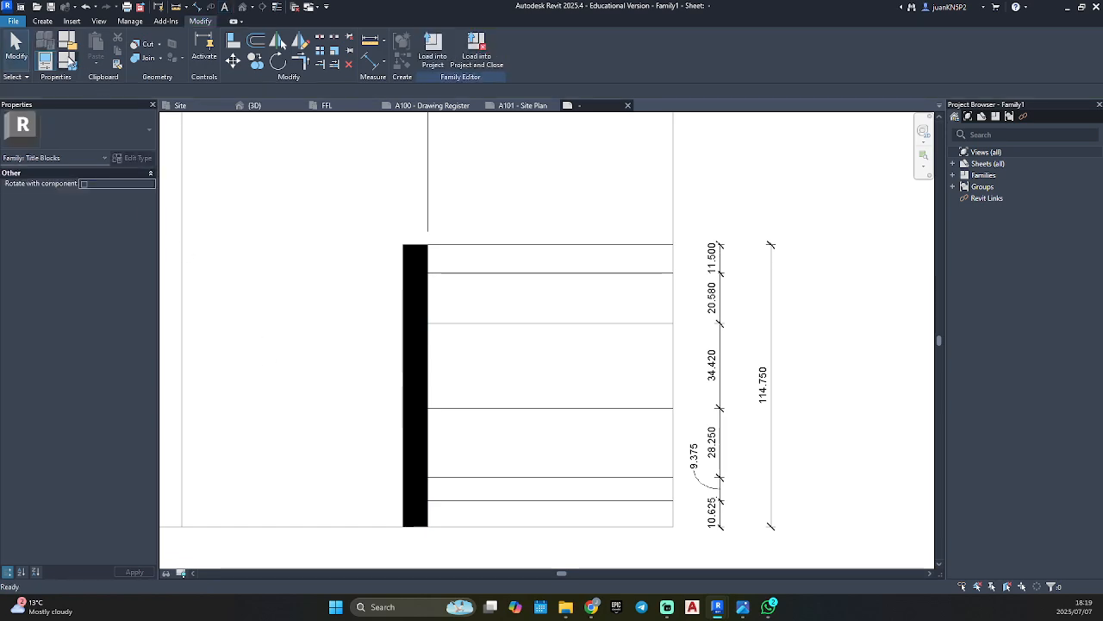
Place a text note reading "Project Details" in the empty area beside the black band.
{"action": "left_click", "coordinate": [42, 24]}
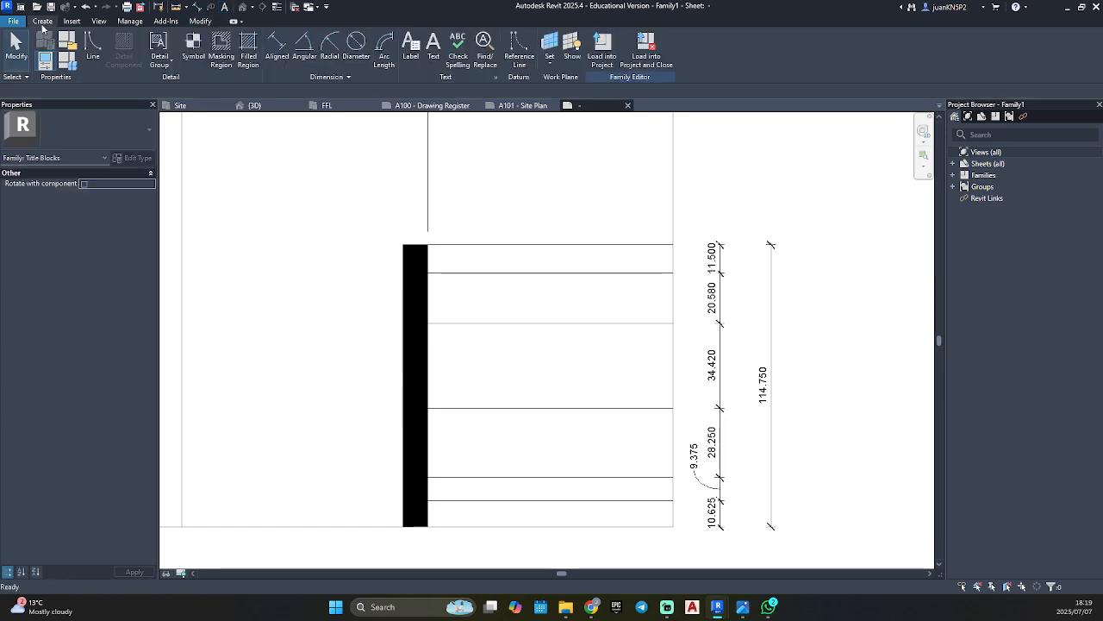
{"action": "left_click", "coordinate": [433, 50]}
{"action": "left_click", "coordinate": [250, 316]}
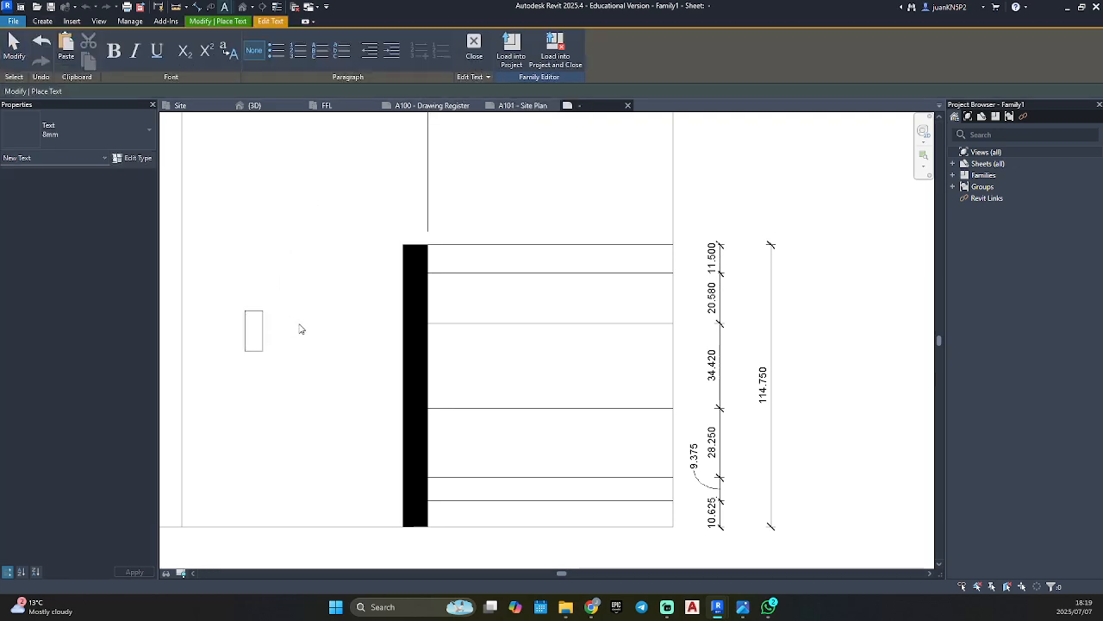
{"action": "type", "text": "r"}
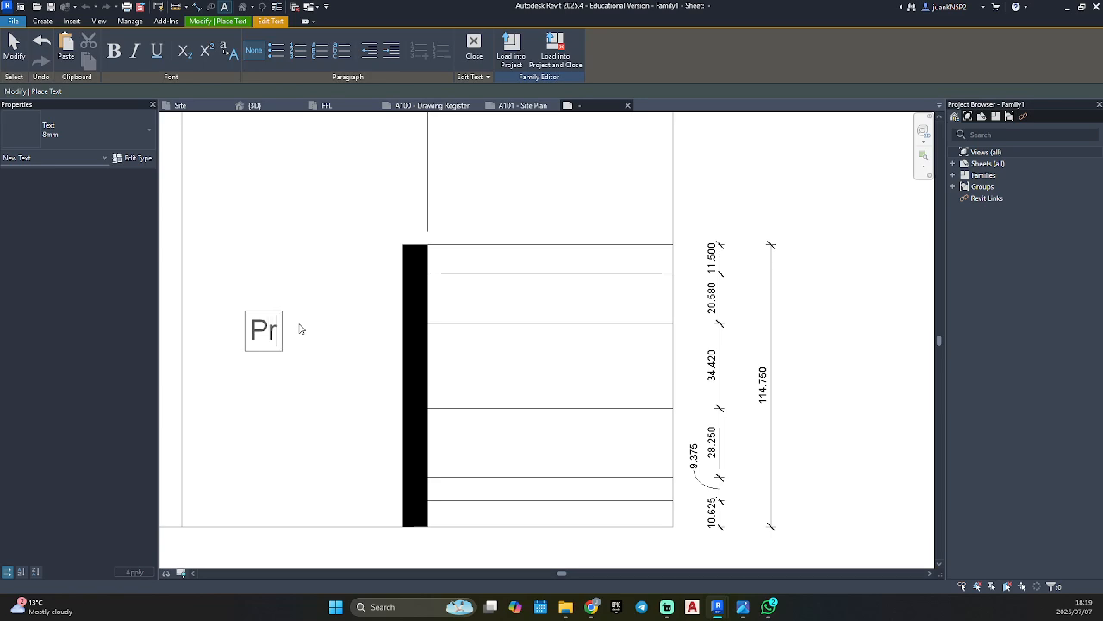
{"action": "type", "text": "oject Details"}
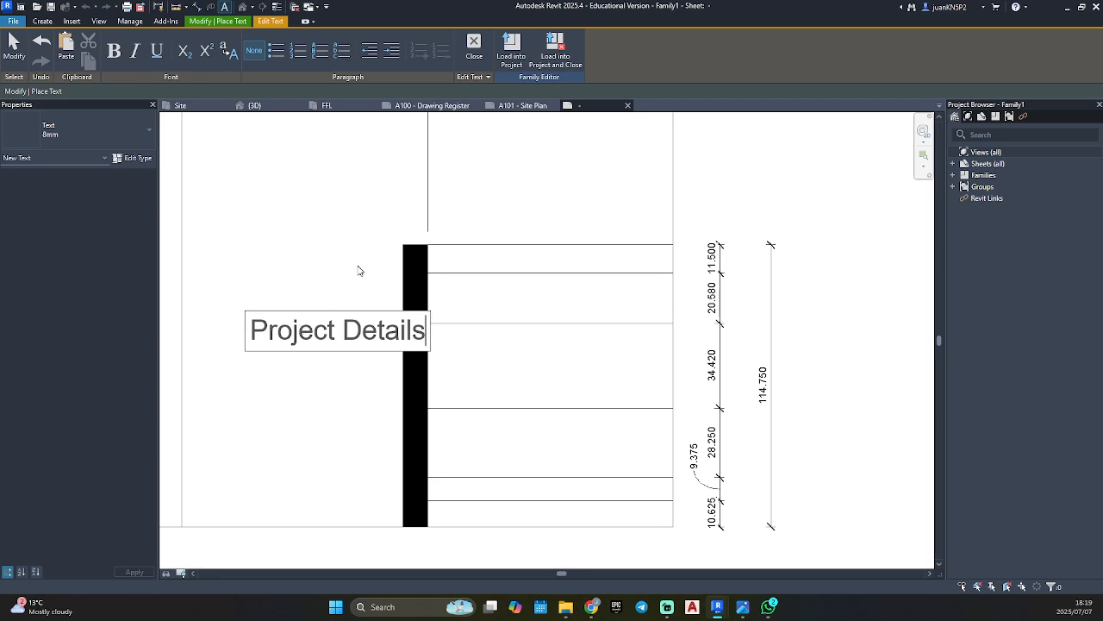
{"action": "left_click", "coordinate": [366, 357]}
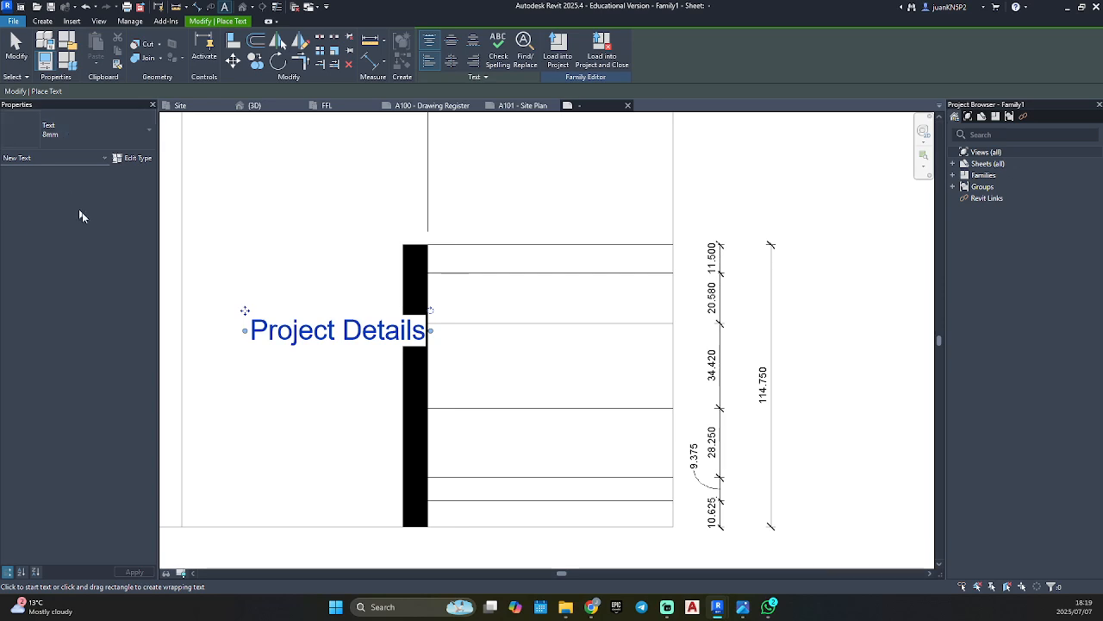
Set the 8mm text type's font to Bahnschrift and its text size to 2.5 mm in the type properties.
{"action": "left_click", "coordinate": [55, 131]}
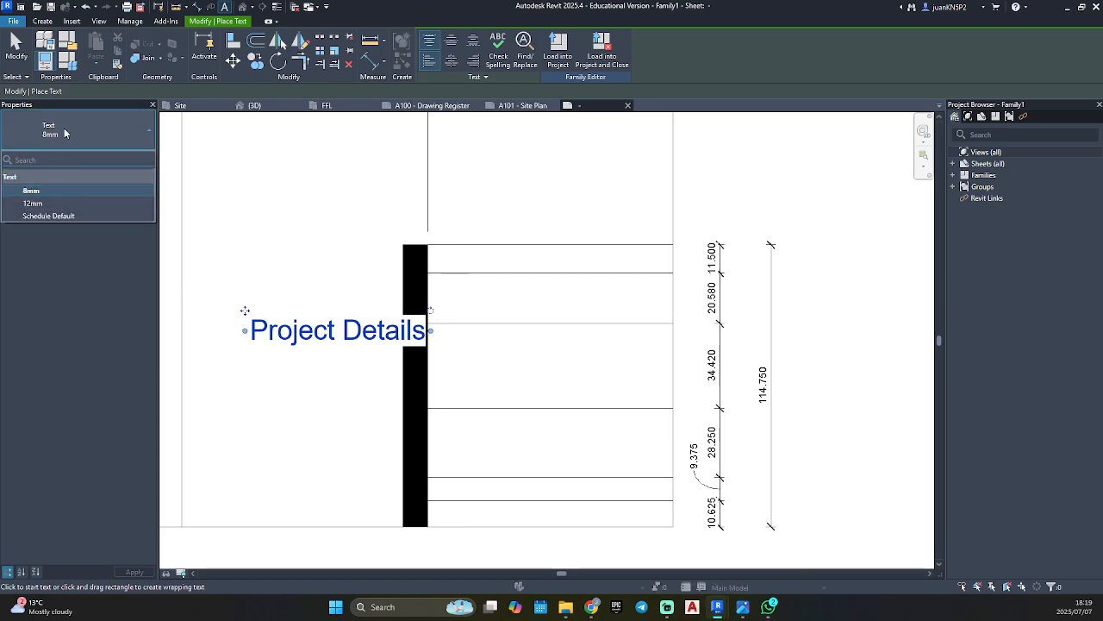
{"action": "left_click", "coordinate": [105, 125]}
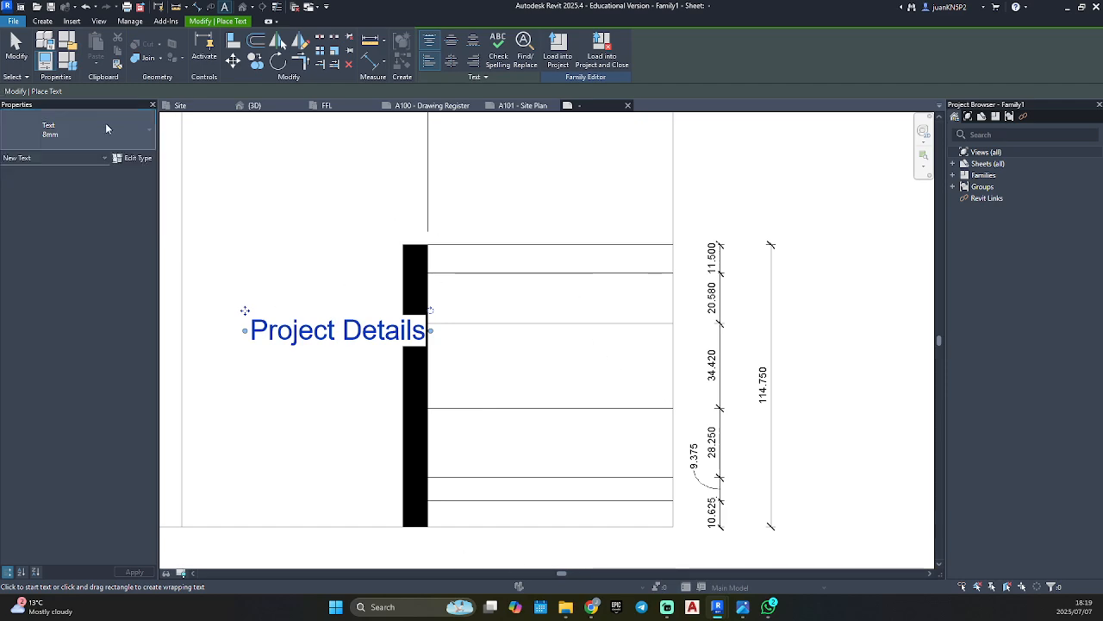
{"action": "left_click", "coordinate": [138, 161]}
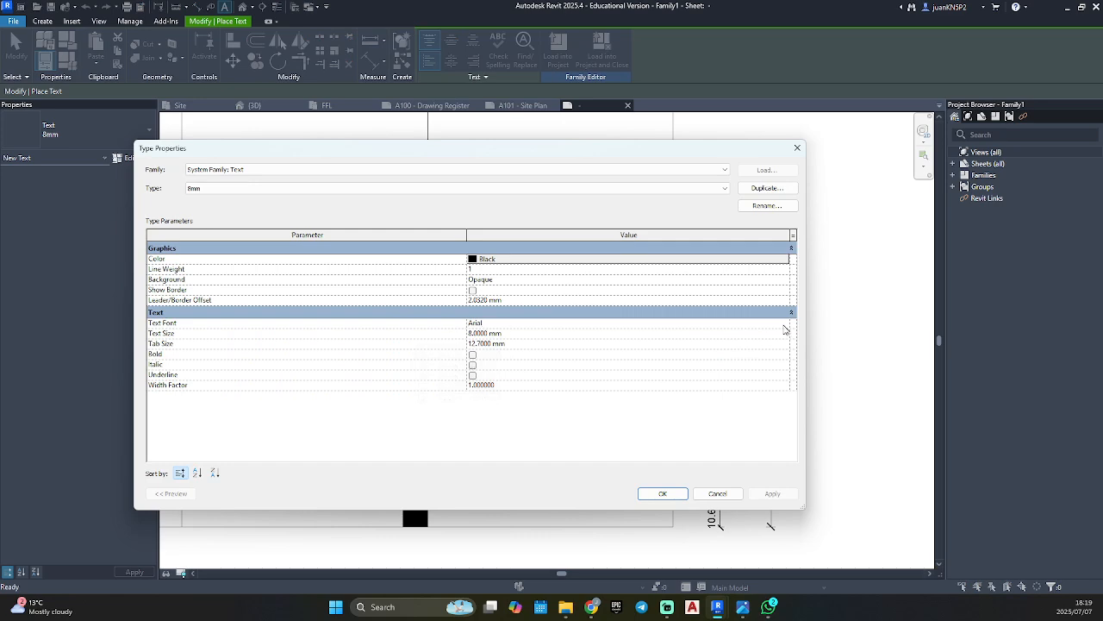
{"action": "left_click", "coordinate": [785, 325]}
{"action": "scroll", "coordinate": [579, 346], "scroll_direction": "down", "scroll_amount": 2}
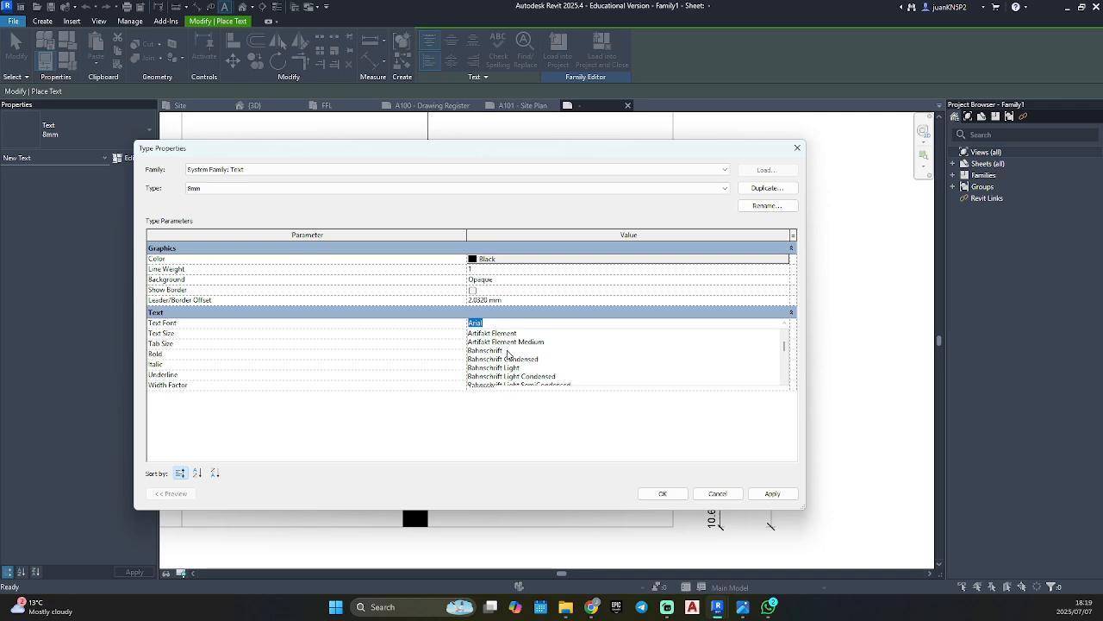
{"action": "scroll", "coordinate": [521, 367], "scroll_direction": "down", "scroll_amount": 1}
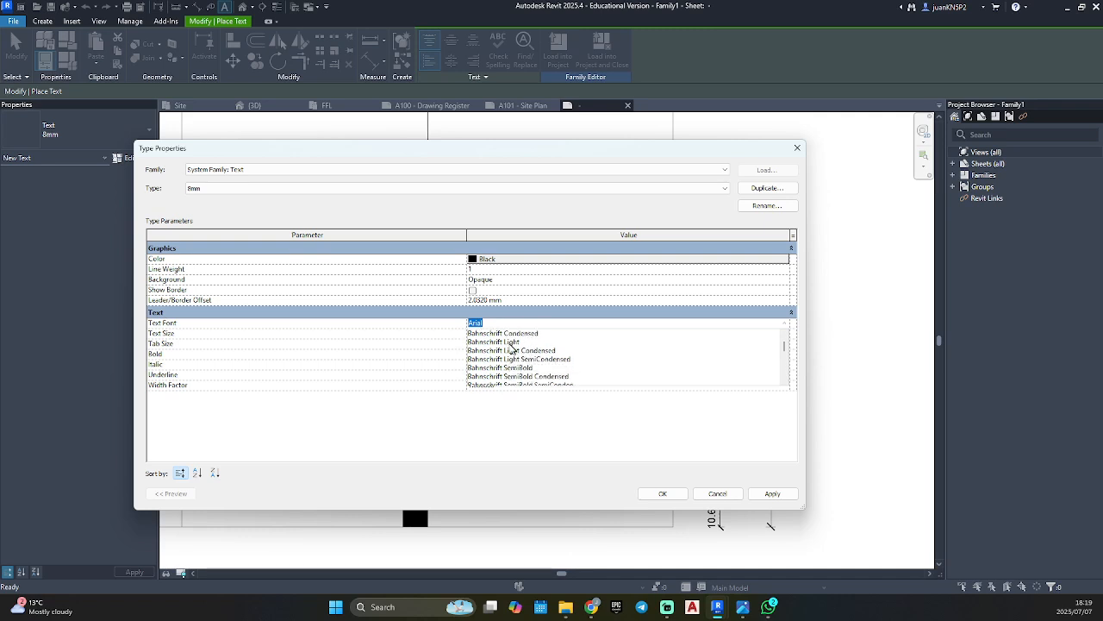
{"action": "scroll", "coordinate": [514, 371], "scroll_direction": "up", "scroll_amount": 1}
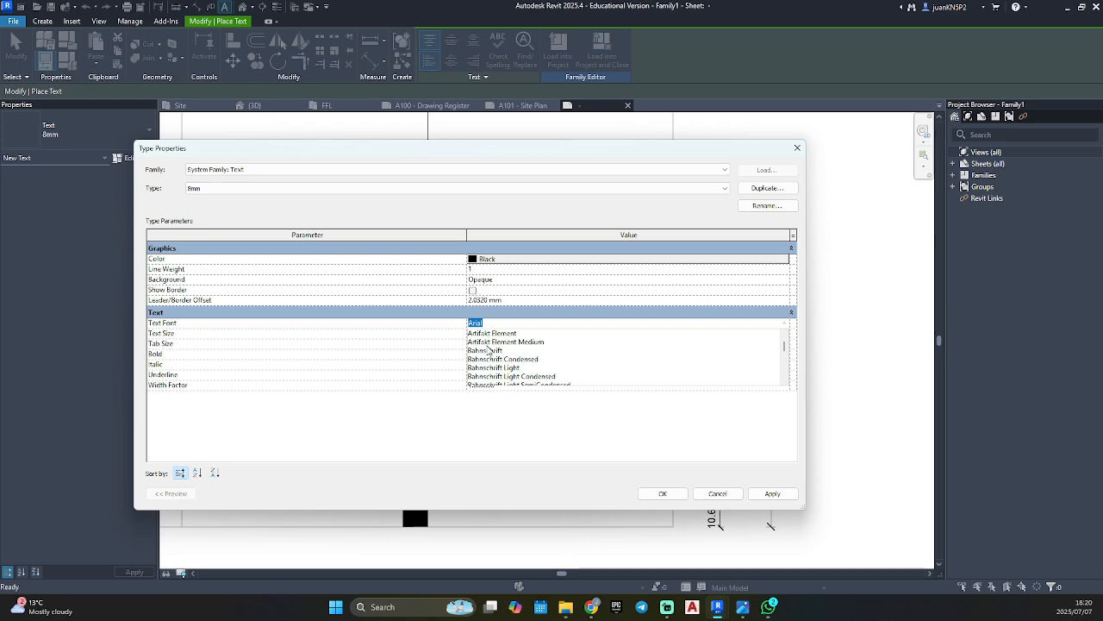
{"action": "left_click", "coordinate": [490, 350]}
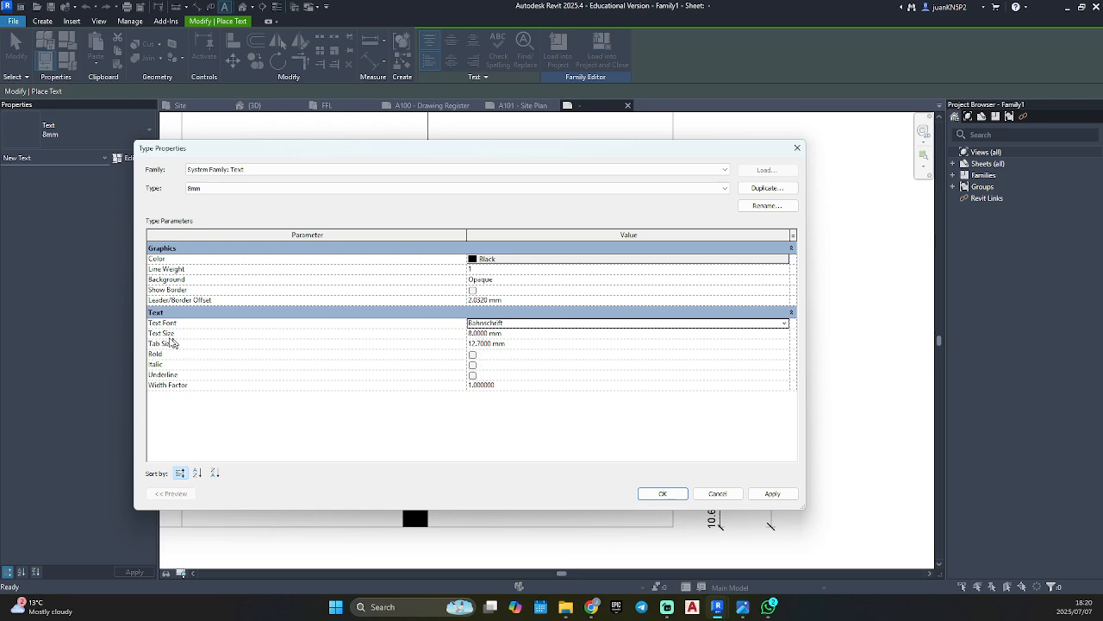
{"action": "left_click", "coordinate": [523, 335]}
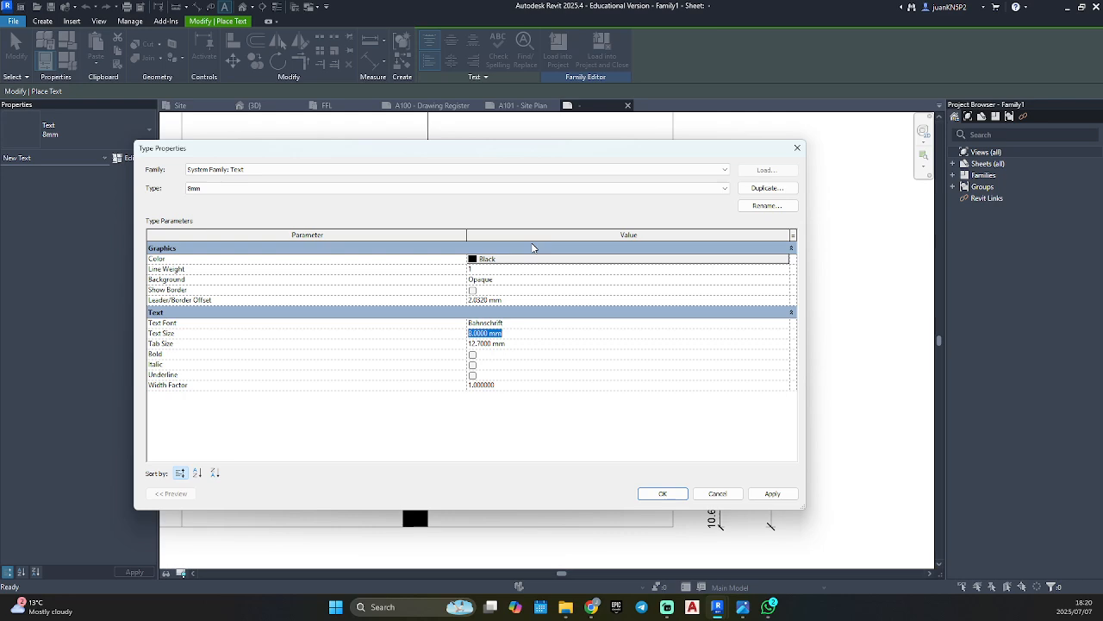
{"action": "type", "text": "2.5"}
{"action": "key", "text": "Return"}
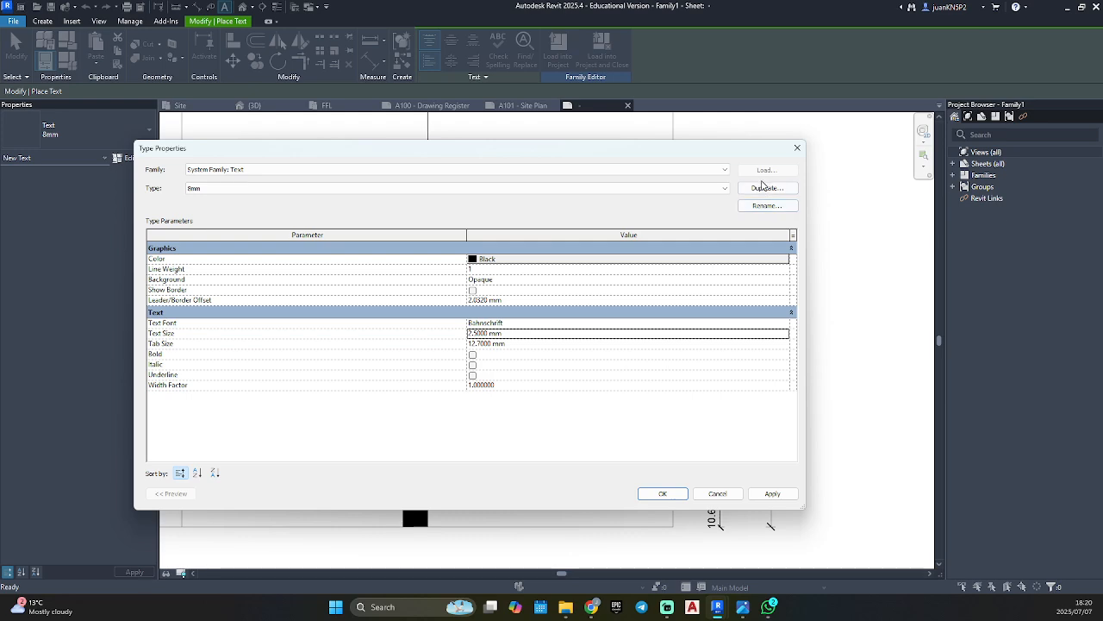
{"action": "left_click", "coordinate": [760, 189]}
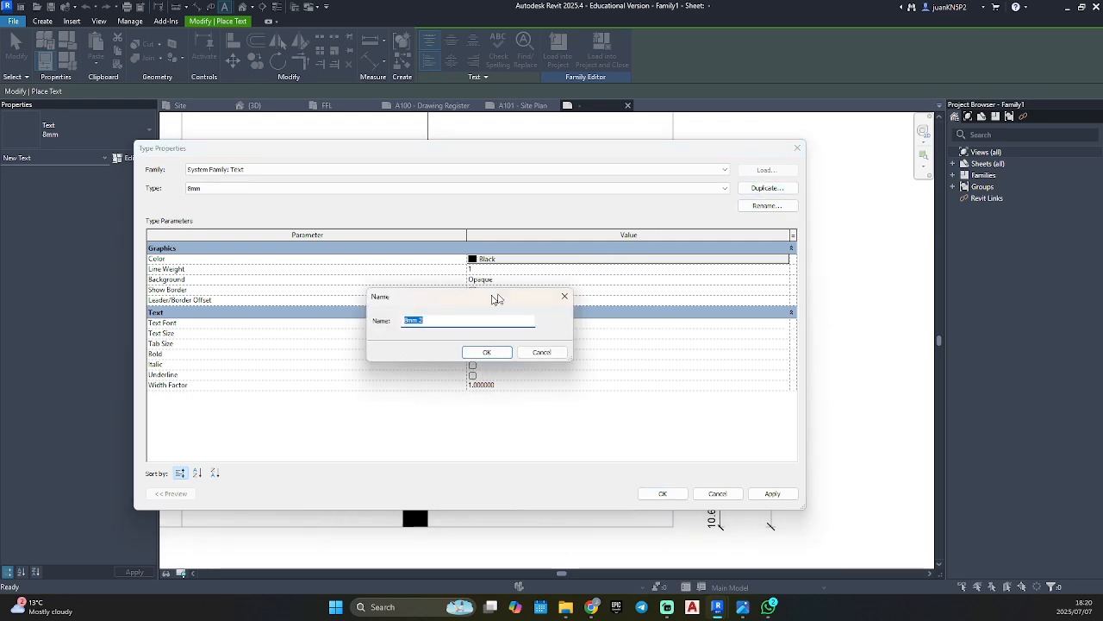
{"action": "left_click", "coordinate": [469, 318]}
{"action": "left_click_drag", "start_coordinate": [450, 321], "coordinate": [401, 326]}
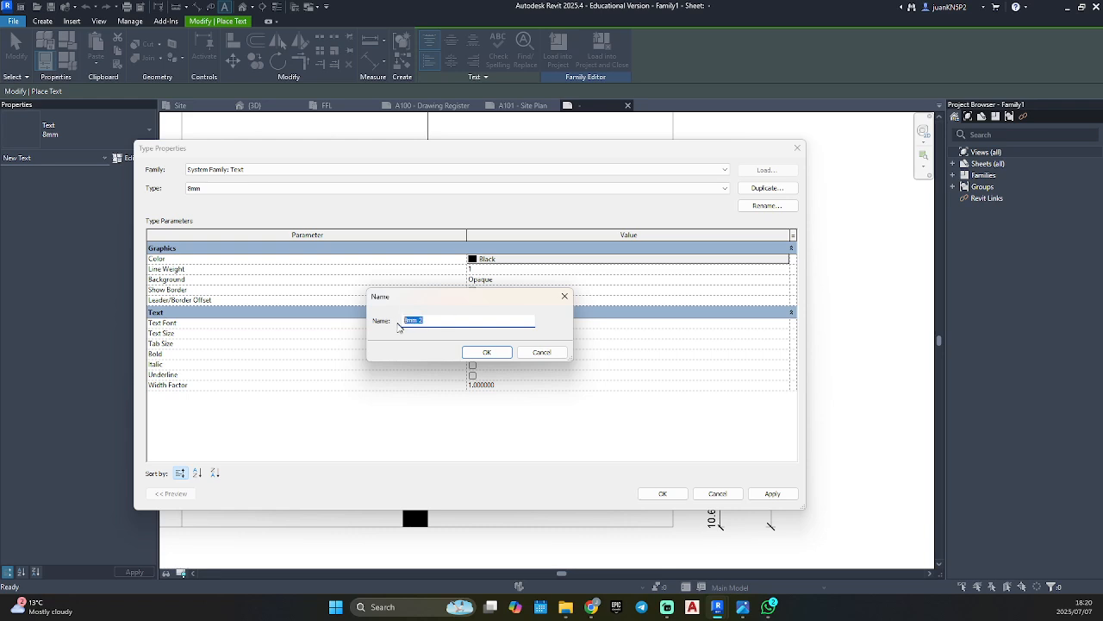
{"action": "left_click", "coordinate": [564, 296]}
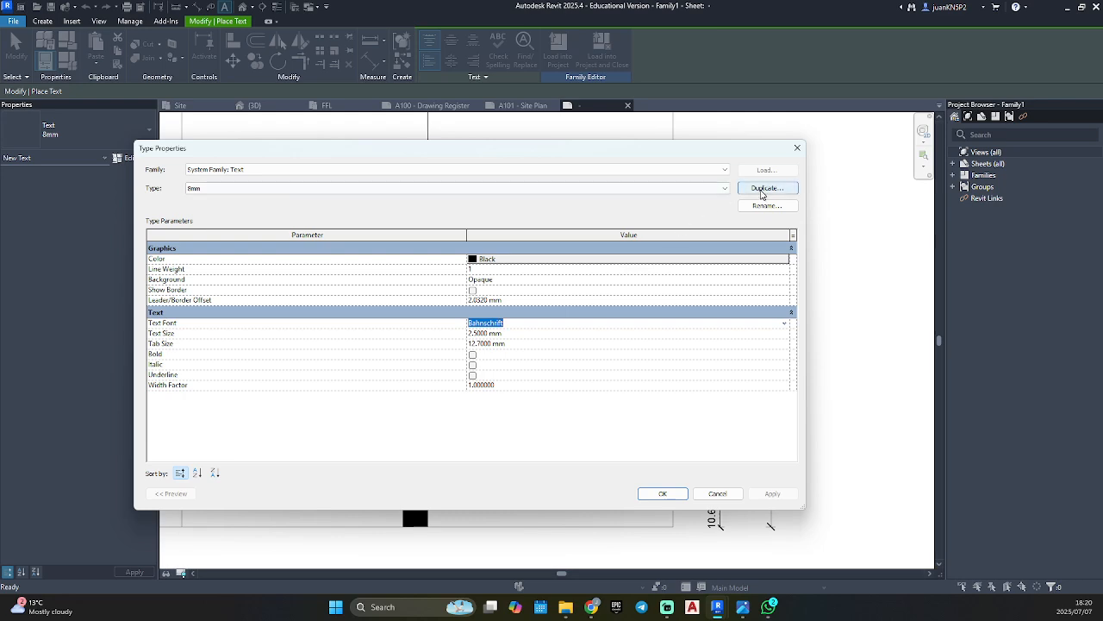
Duplicate the 8mm text type as a new type named Bahnschrift_2.5mm.
{"action": "left_click", "coordinate": [766, 188]}
{"action": "type", "text": "Bahnschrift"}
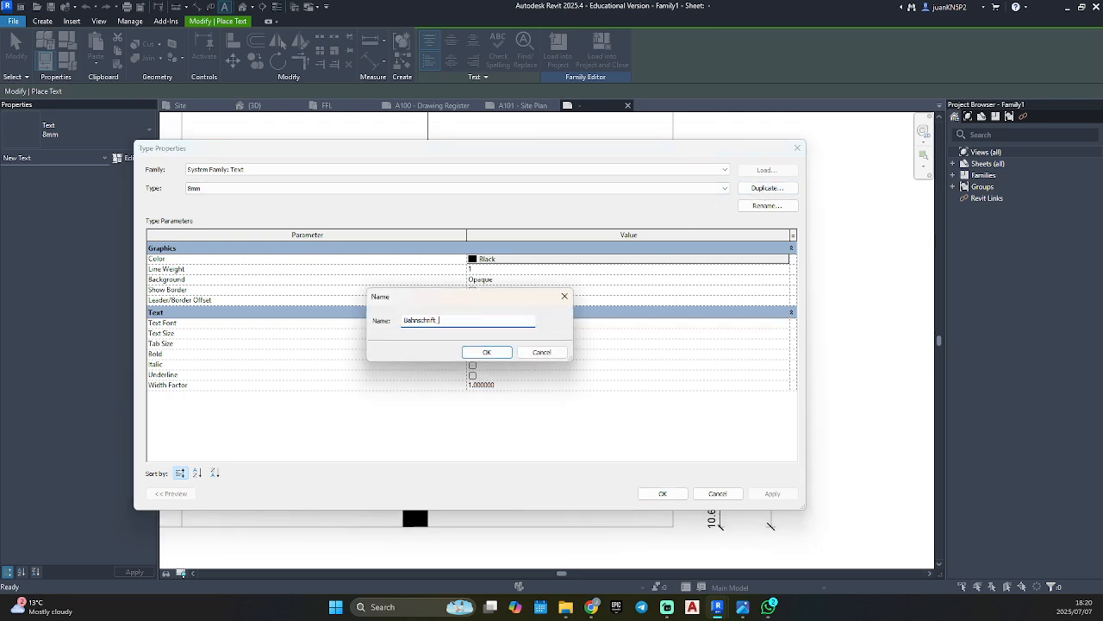
{"action": "type", "text": "_2.5mm"}
{"action": "left_click", "coordinate": [489, 356]}
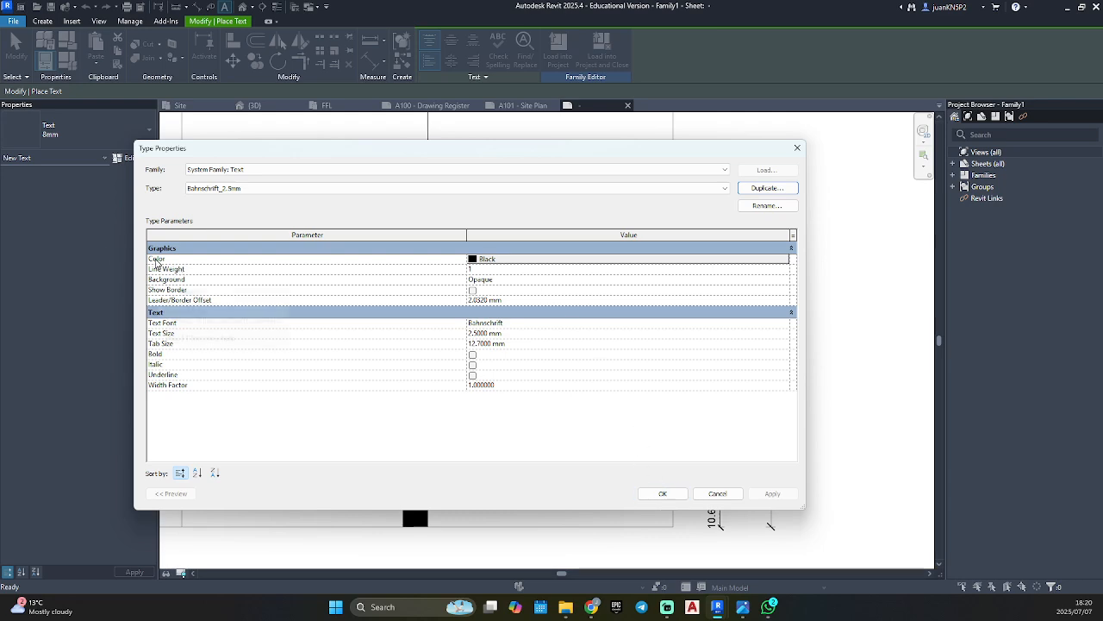
Set the Bahnschrift_2.5mm text type's color to near-white RGB 249-249-249, apply it, and leave the text command.
{"action": "left_click", "coordinate": [607, 266]}
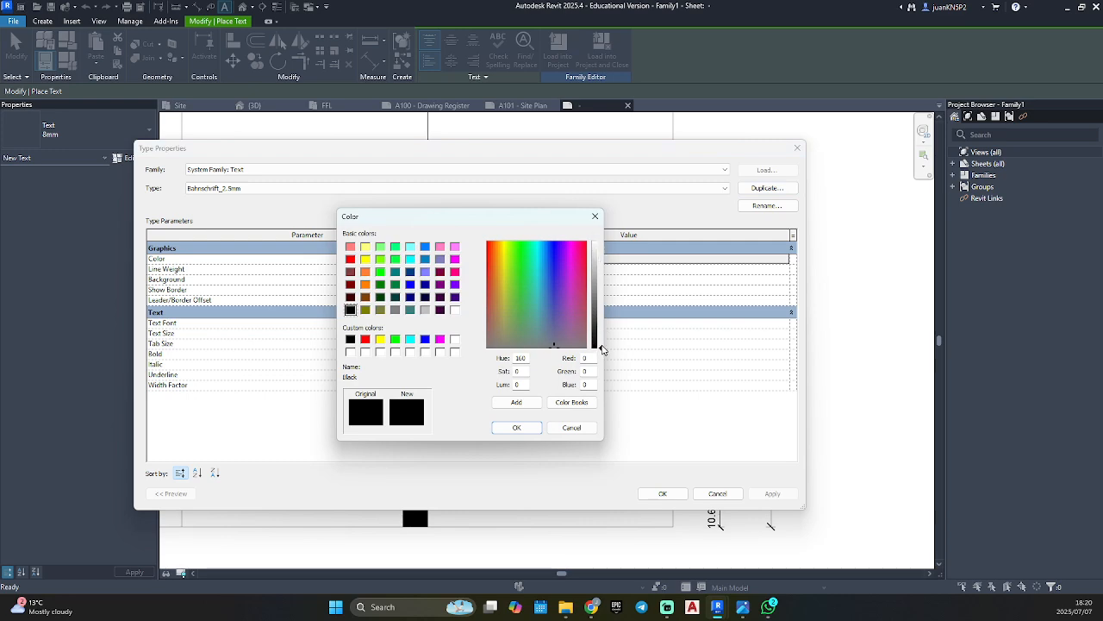
{"action": "left_click_drag", "start_coordinate": [603, 347], "coordinate": [601, 245]}
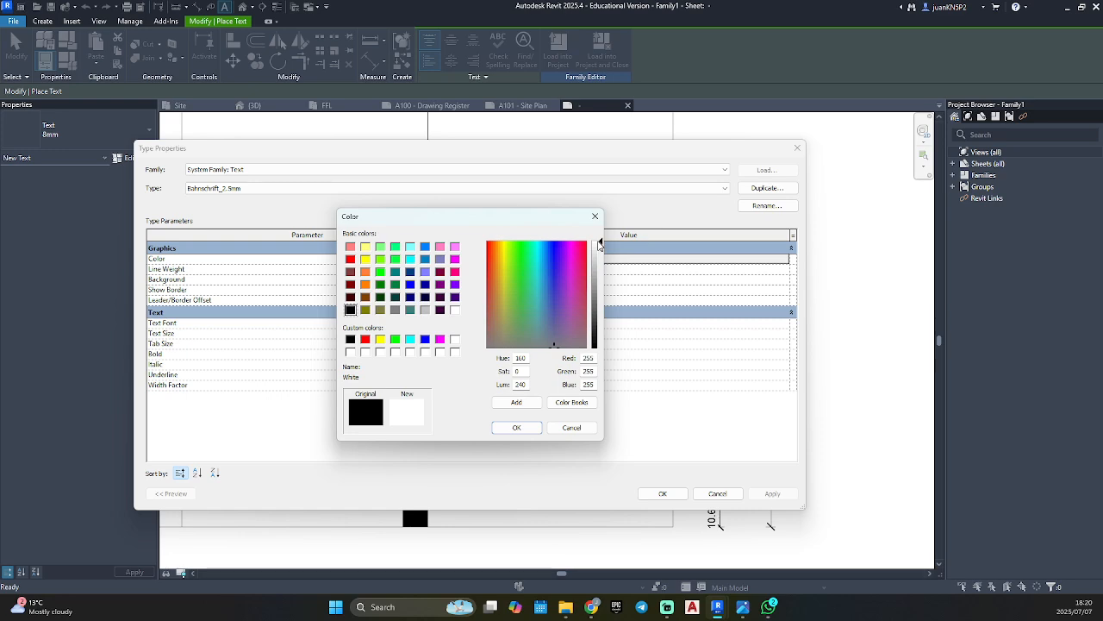
{"action": "left_click_drag", "start_coordinate": [601, 245], "coordinate": [600, 248]}
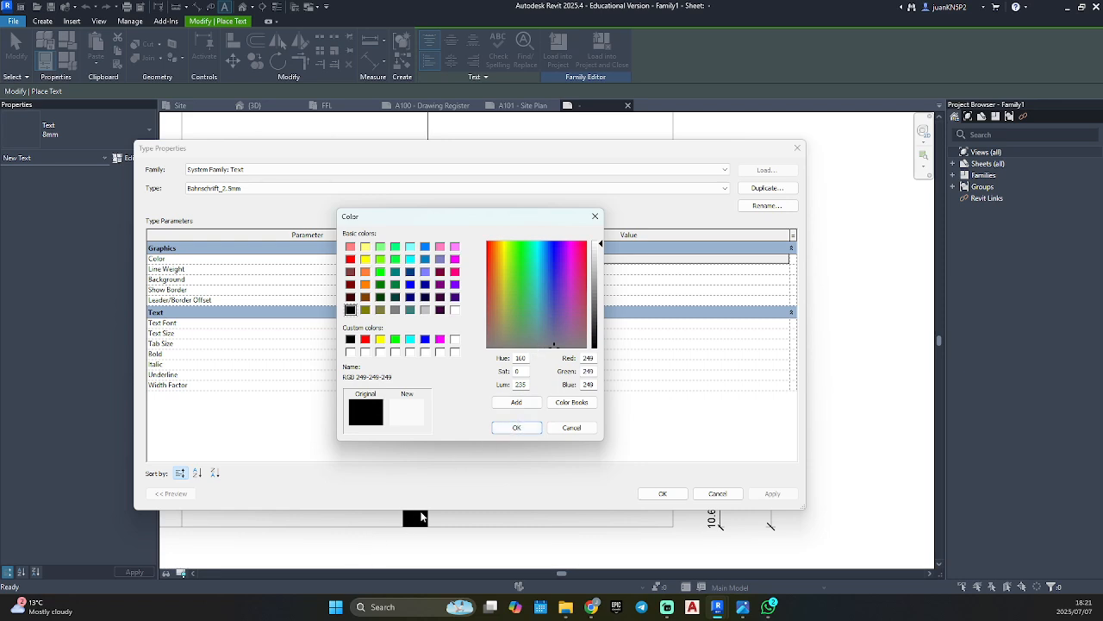
{"action": "left_click", "coordinate": [517, 428]}
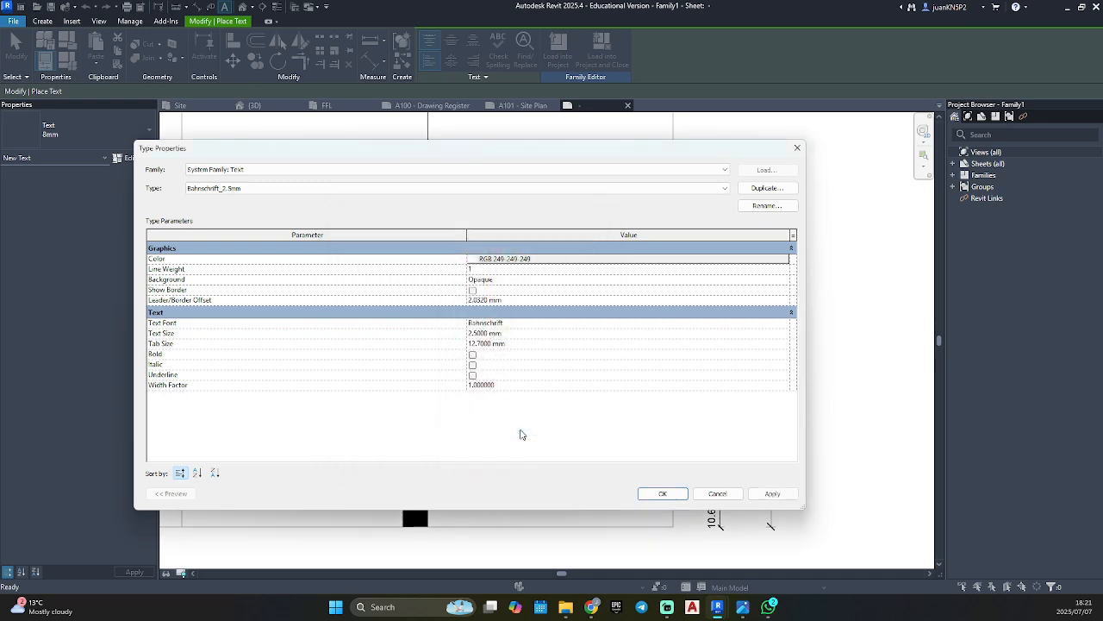
{"action": "left_click", "coordinate": [773, 492]}
{"action": "left_click", "coordinate": [669, 494]}
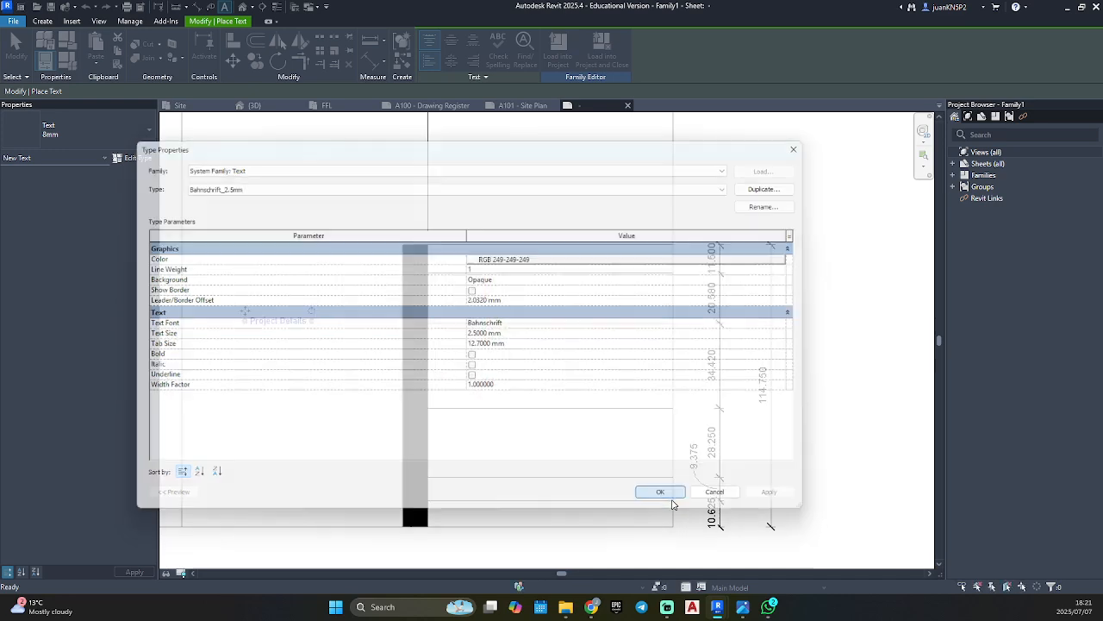
{"action": "left_click", "coordinate": [363, 406]}
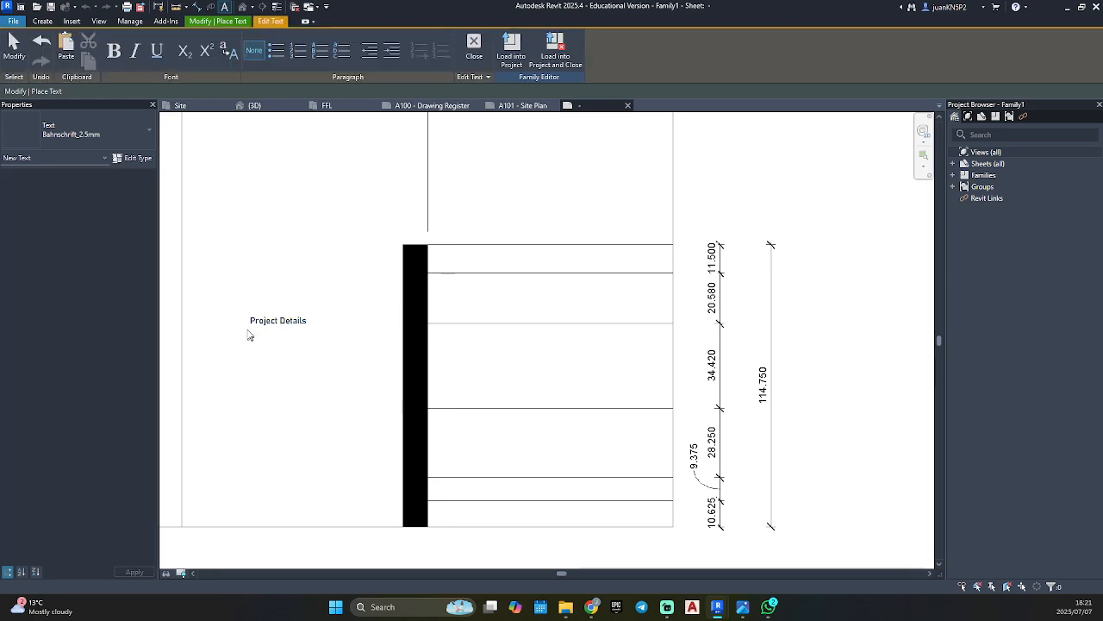
{"action": "left_click", "coordinate": [285, 339]}
{"action": "key", "text": "Escape"}
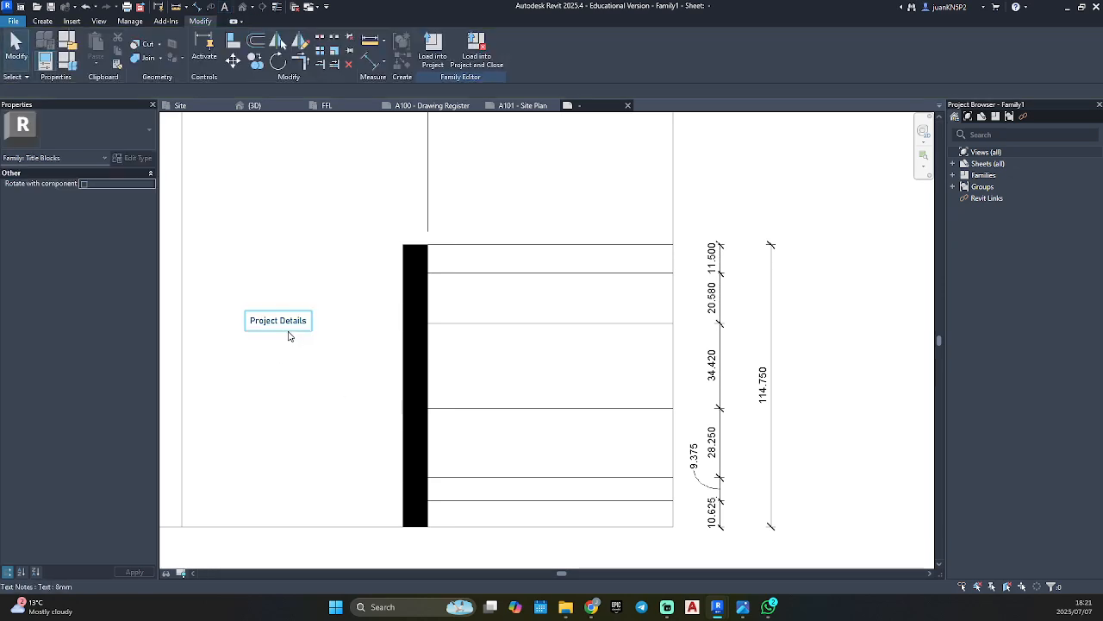
Rotate the Project Details note 90 degrees to read upward and move it to the lower end of the black band.
{"action": "left_click", "coordinate": [290, 324]}
{"action": "left_click_drag", "start_coordinate": [311, 312], "coordinate": [278, 288]}
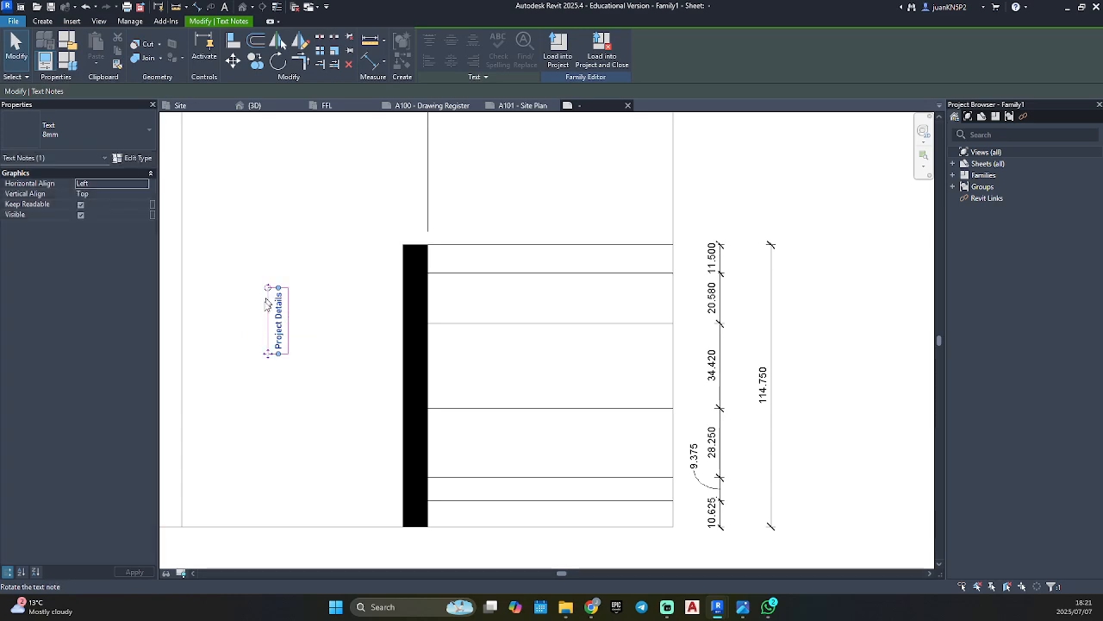
{"action": "left_click_drag", "start_coordinate": [268, 352], "coordinate": [409, 523]}
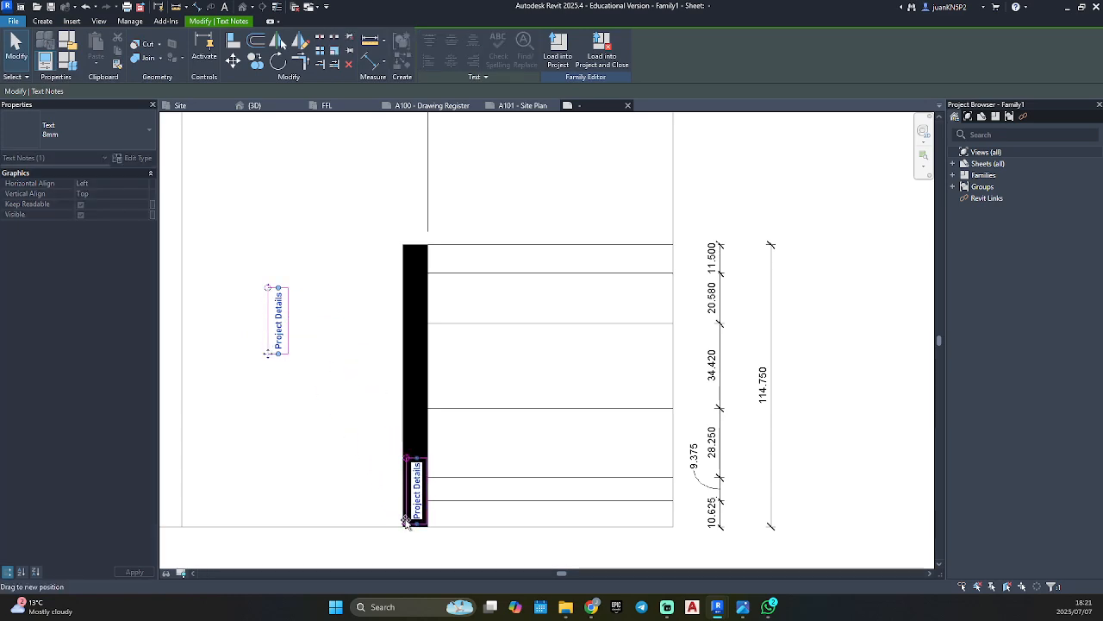
Assign the Bahnschrift_2.5mm text type to the Project Details note and deselect it.
{"action": "left_click", "coordinate": [89, 133]}
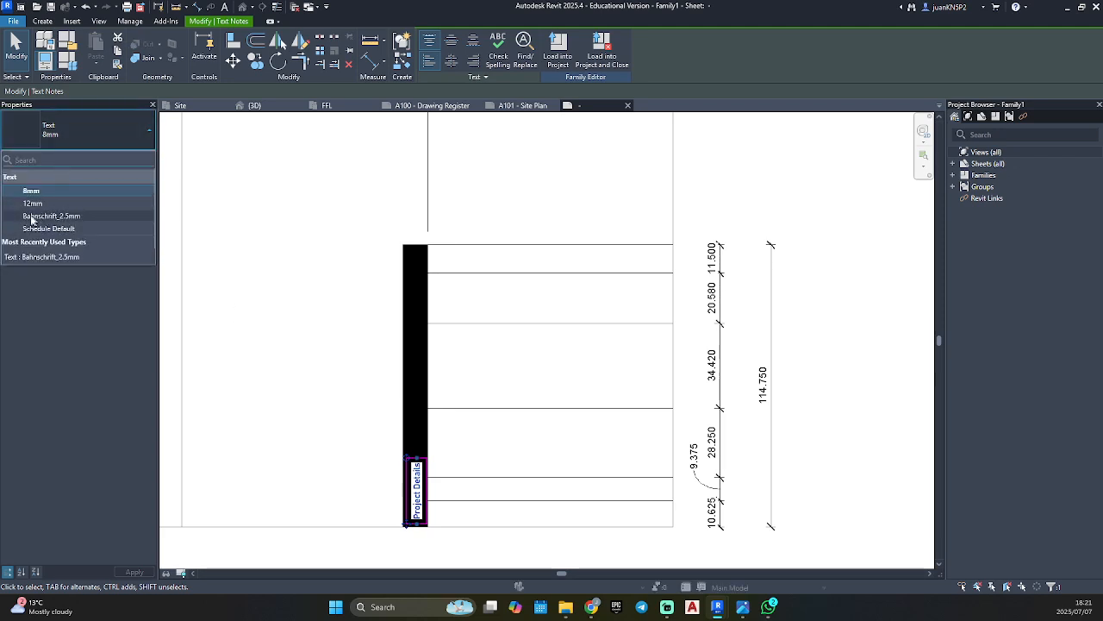
{"action": "left_click", "coordinate": [60, 217]}
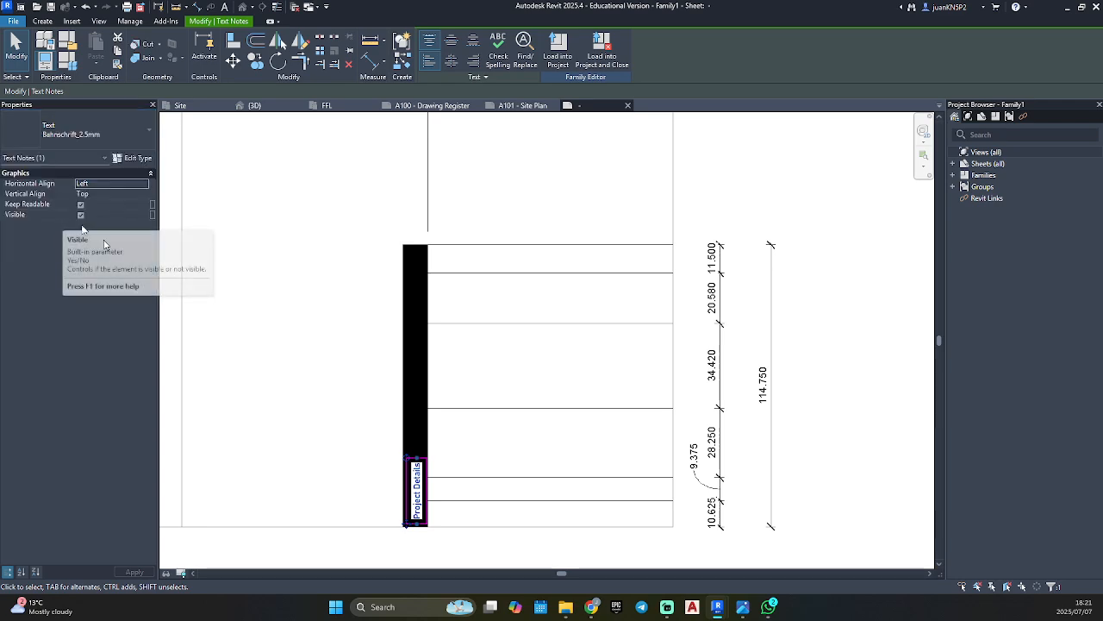
{"action": "left_click", "coordinate": [299, 335]}
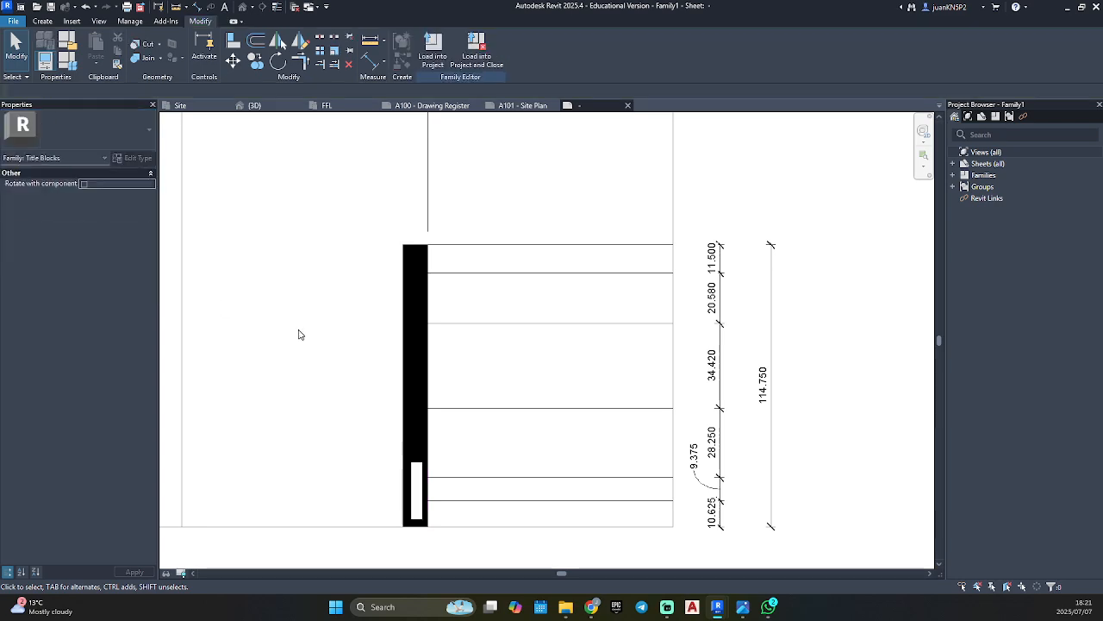
Set the background of the Project Details note's text type to Transparent.
{"action": "left_click", "coordinate": [420, 482]}
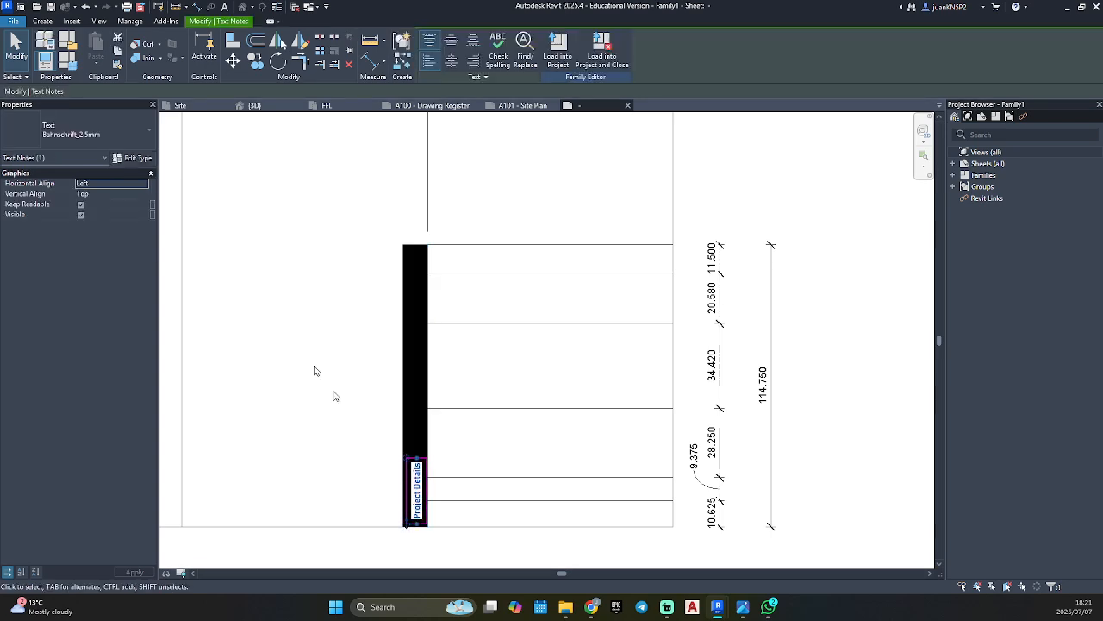
{"action": "left_click", "coordinate": [134, 158]}
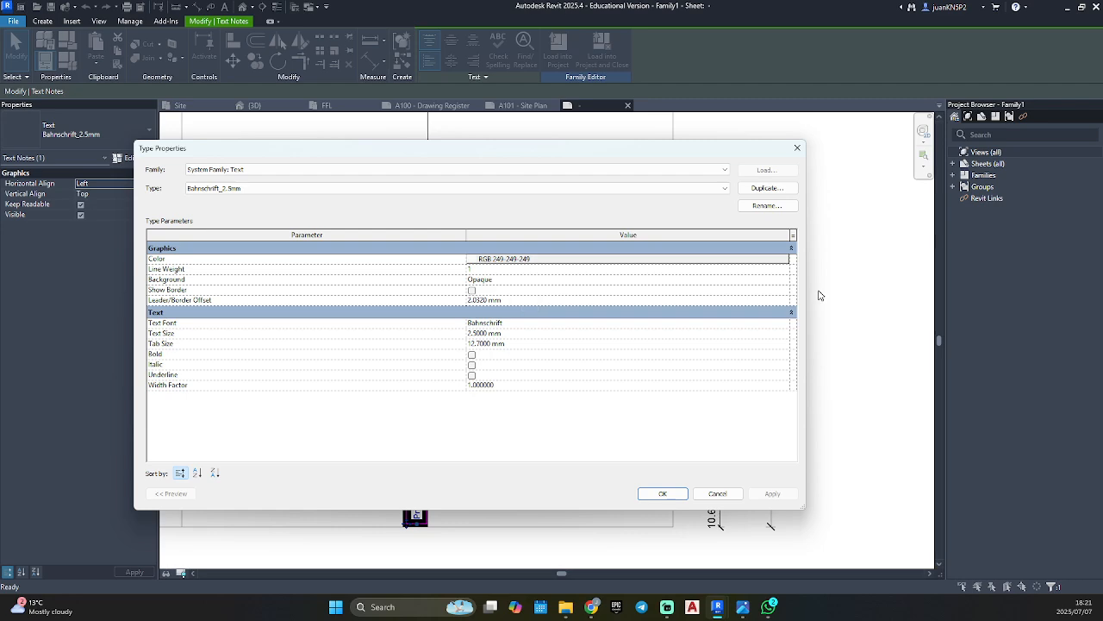
{"action": "left_click", "coordinate": [787, 282]}
{"action": "left_click", "coordinate": [787, 282]}
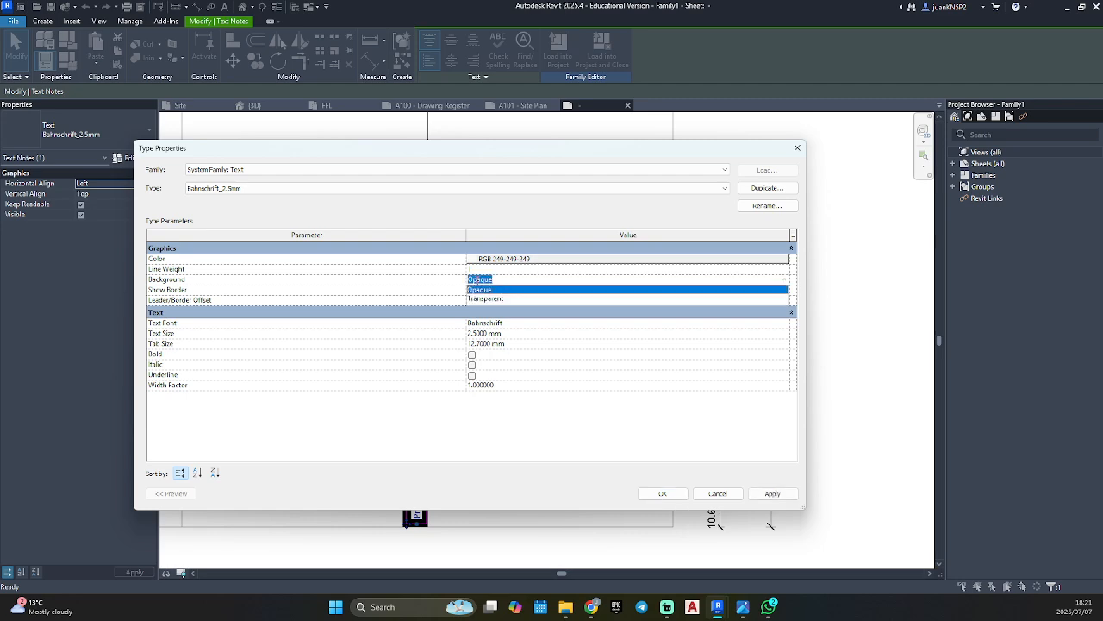
{"action": "left_click", "coordinate": [490, 299]}
{"action": "left_click", "coordinate": [773, 493]}
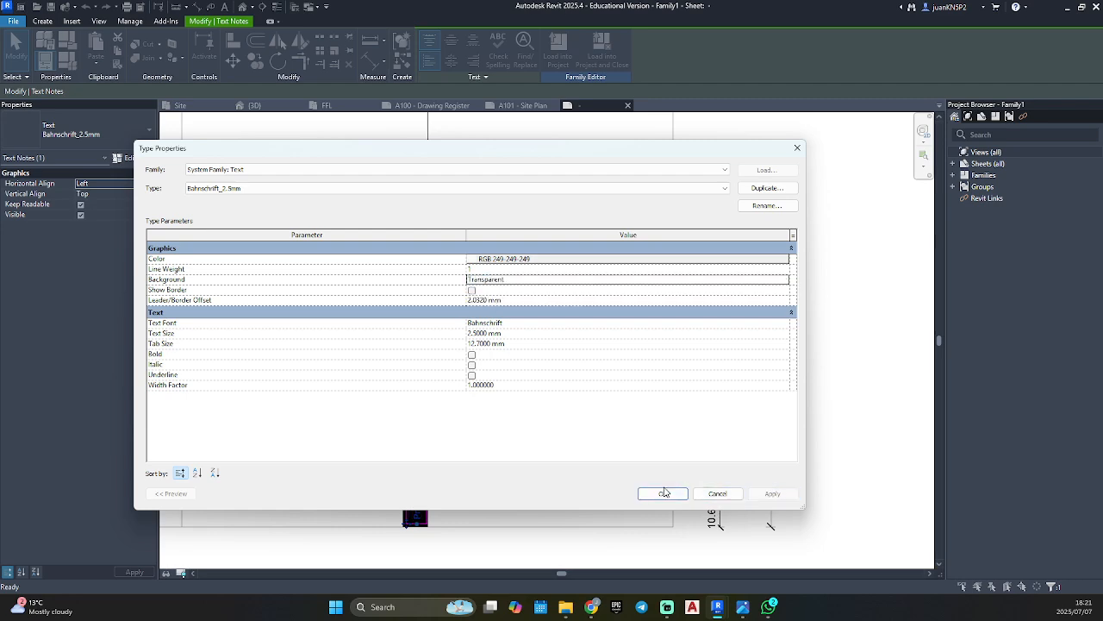
{"action": "left_click", "coordinate": [664, 494]}
{"action": "left_click", "coordinate": [567, 446]}
{"action": "scroll", "coordinate": [409, 510], "scroll_direction": "up", "scroll_amount": 4}
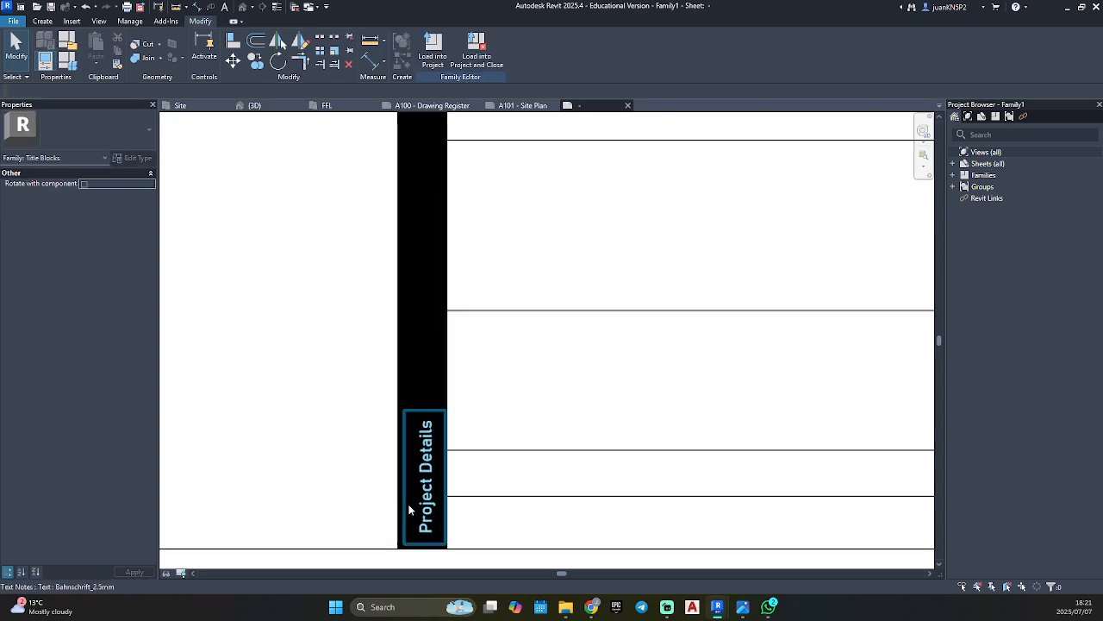
Check which text type the Project Details note uses in the existing VTARCH_Residenial_TB_A1 title block family.
{"action": "scroll", "coordinate": [408, 509], "scroll_direction": "up", "scroll_amount": 1}
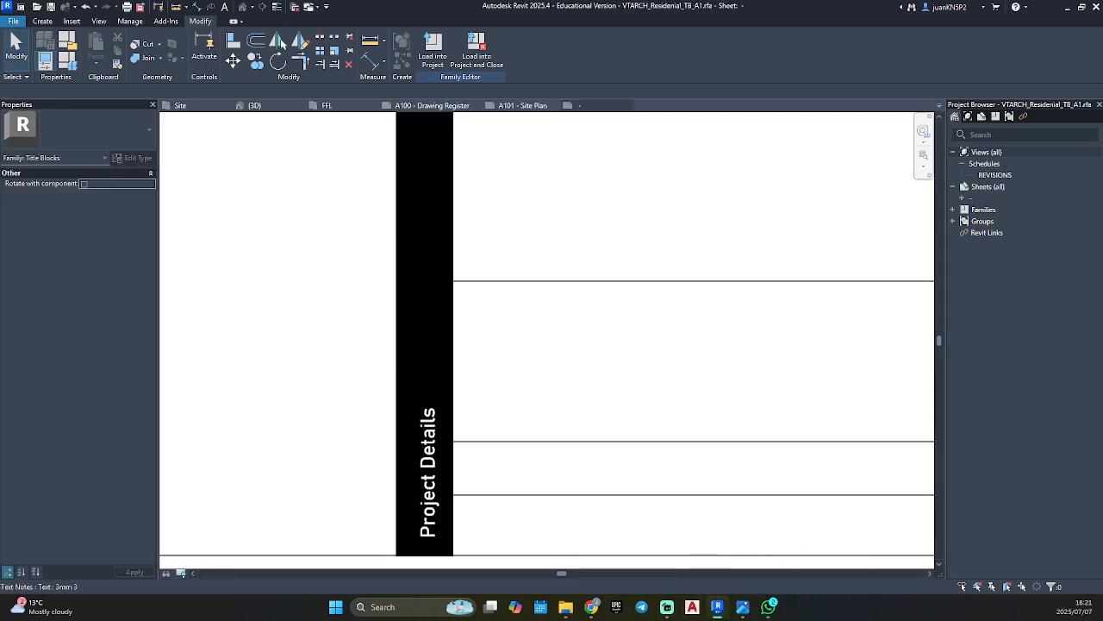
{"action": "left_click", "coordinate": [428, 473]}
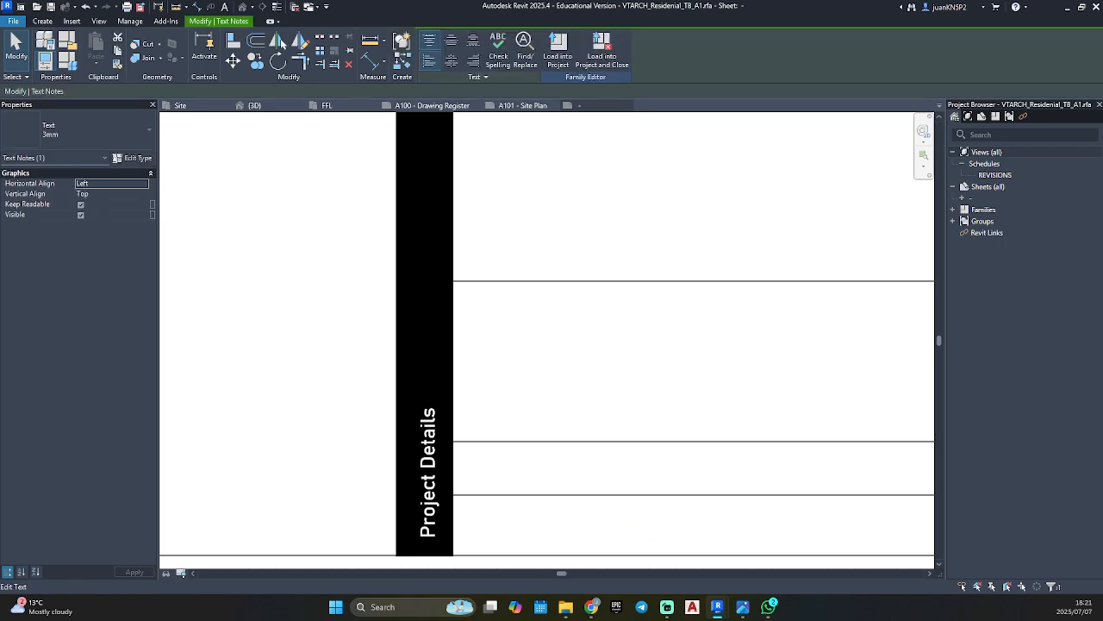
{"action": "left_click", "coordinate": [822, 347]}
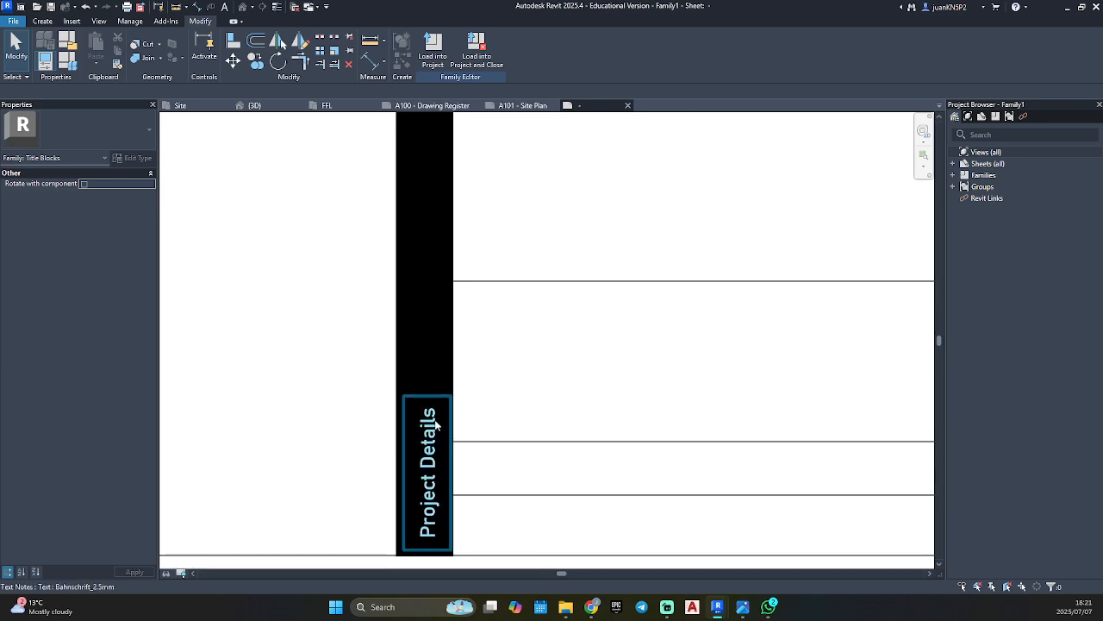
Duplicate the Project Details note's text type in the new family as Bahnschrift_3mm.
{"action": "left_click", "coordinate": [428, 448]}
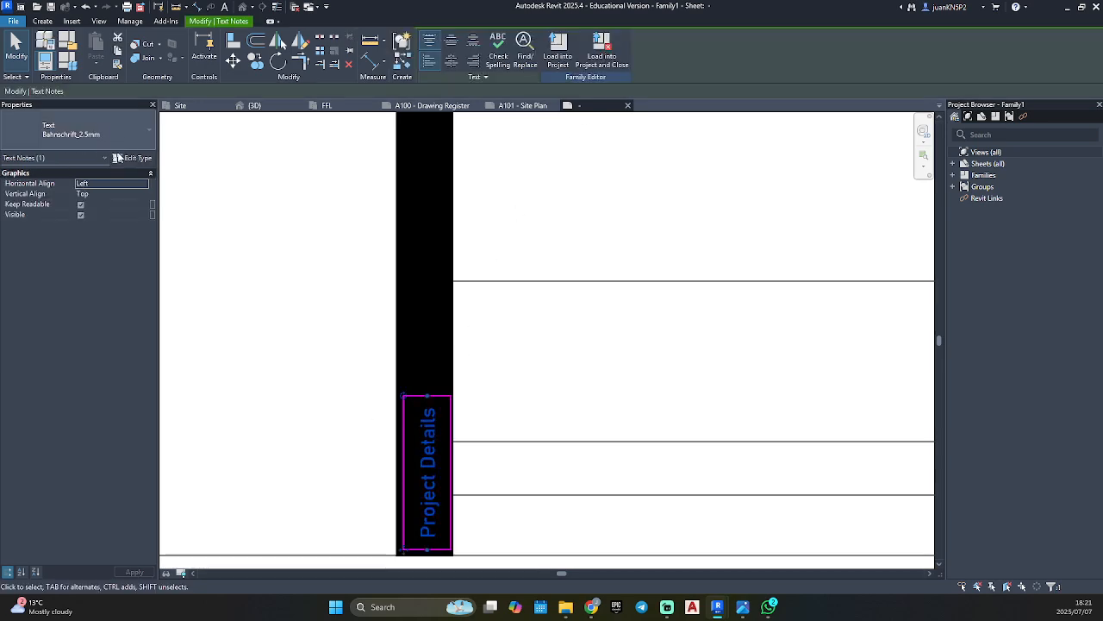
{"action": "left_click", "coordinate": [127, 157]}
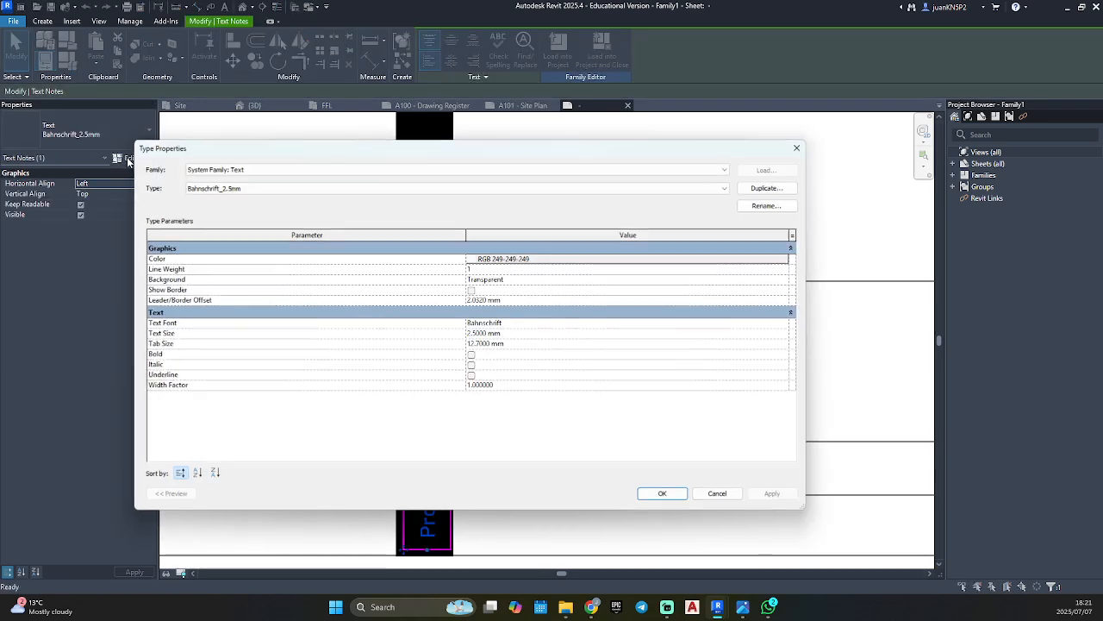
{"action": "left_click", "coordinate": [774, 189]}
{"action": "left_click", "coordinate": [447, 320]}
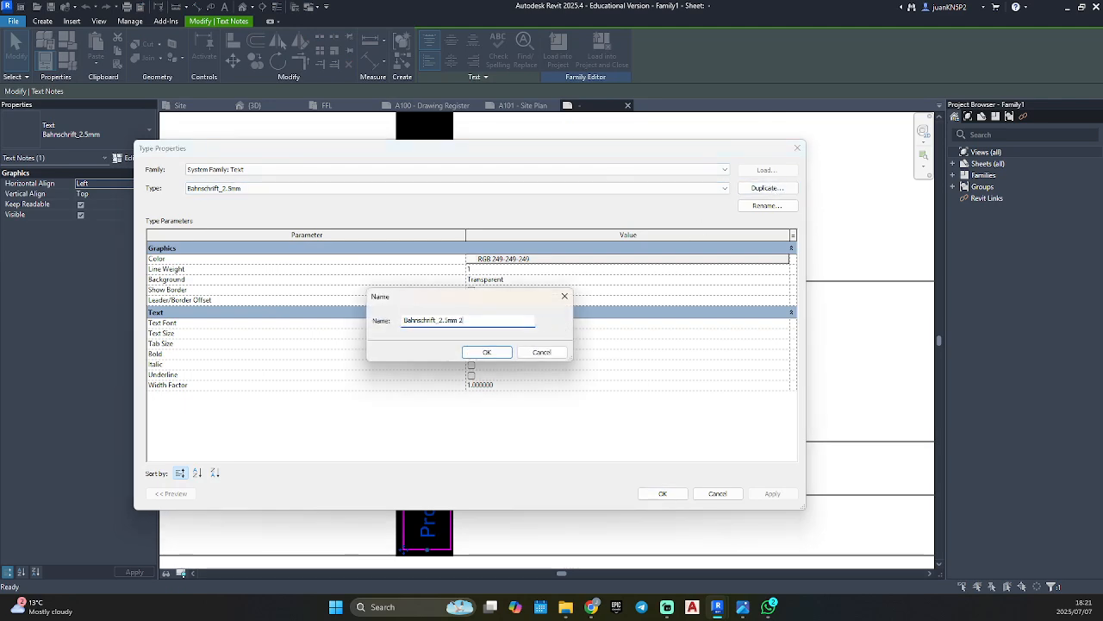
{"action": "key", "text": "BackSpace"}
{"action": "key", "text": "BackSpace"}
{"action": "key", "text": "BackSpace"}
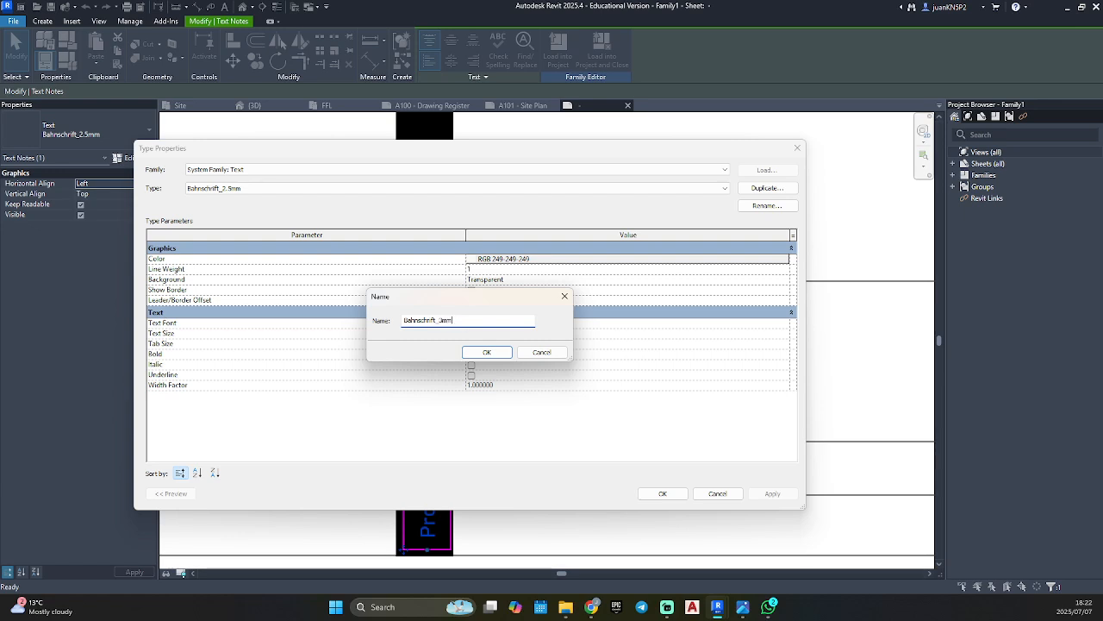
{"action": "left_click", "coordinate": [483, 351]}
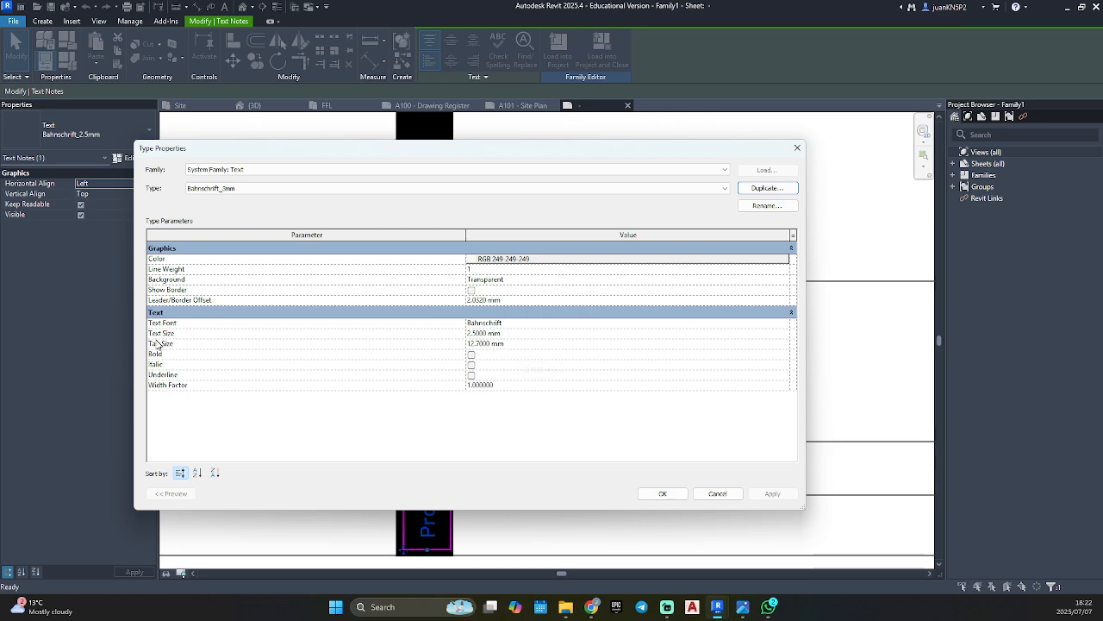
Set the Bahnschrift_3mm type's text size to 3 mm and apply it to the Project Details note.
{"action": "left_click", "coordinate": [518, 334]}
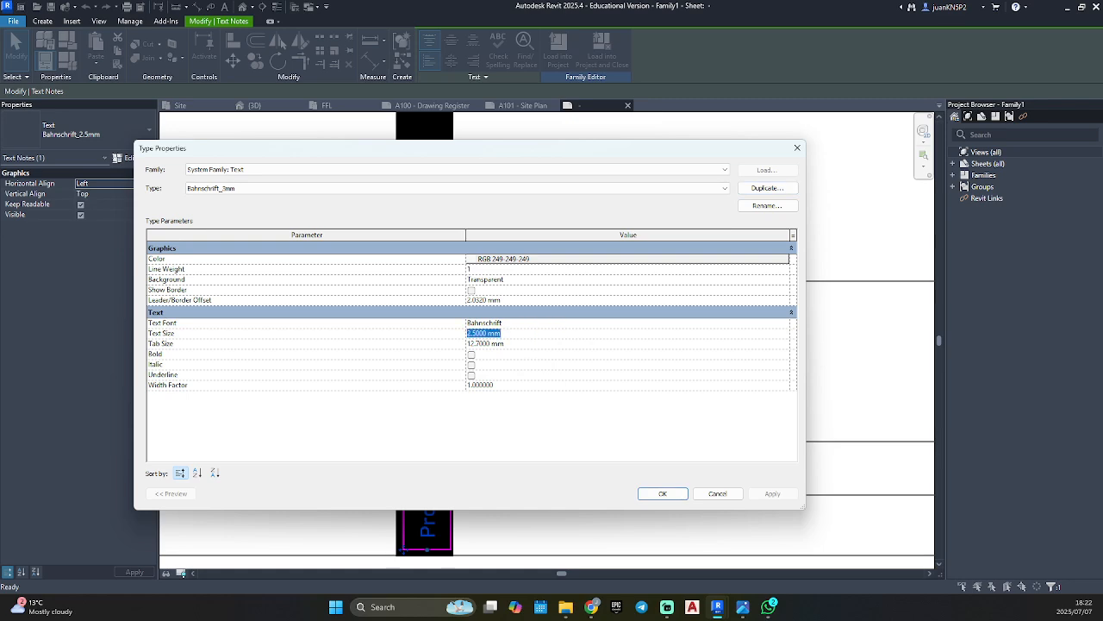
{"action": "type", "text": "3"}
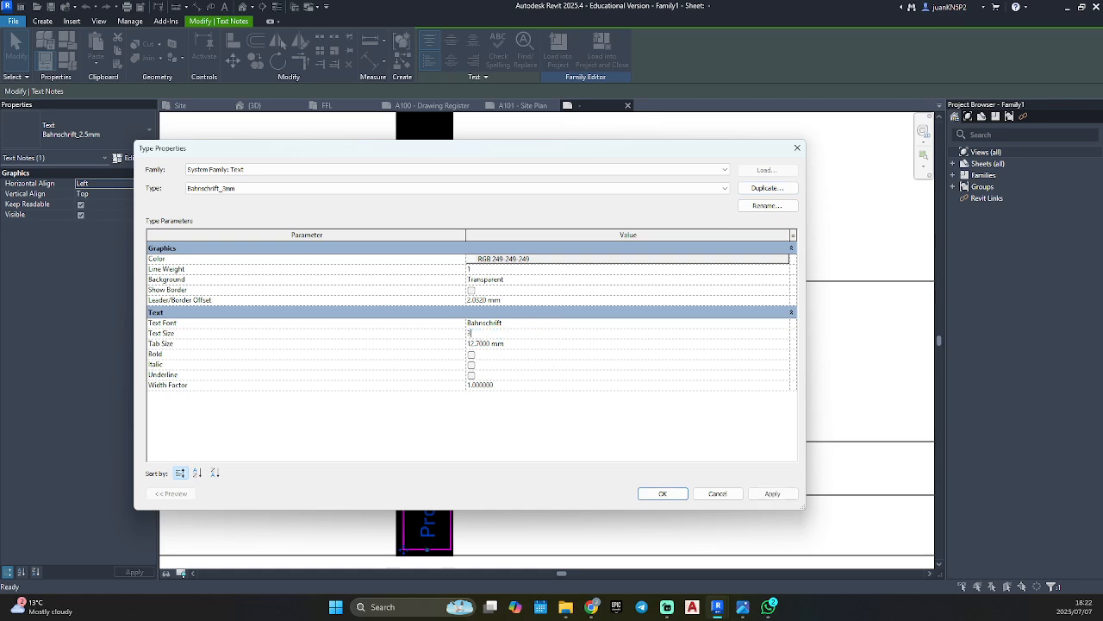
{"action": "left_click", "coordinate": [772, 493]}
{"action": "left_click", "coordinate": [663, 494]}
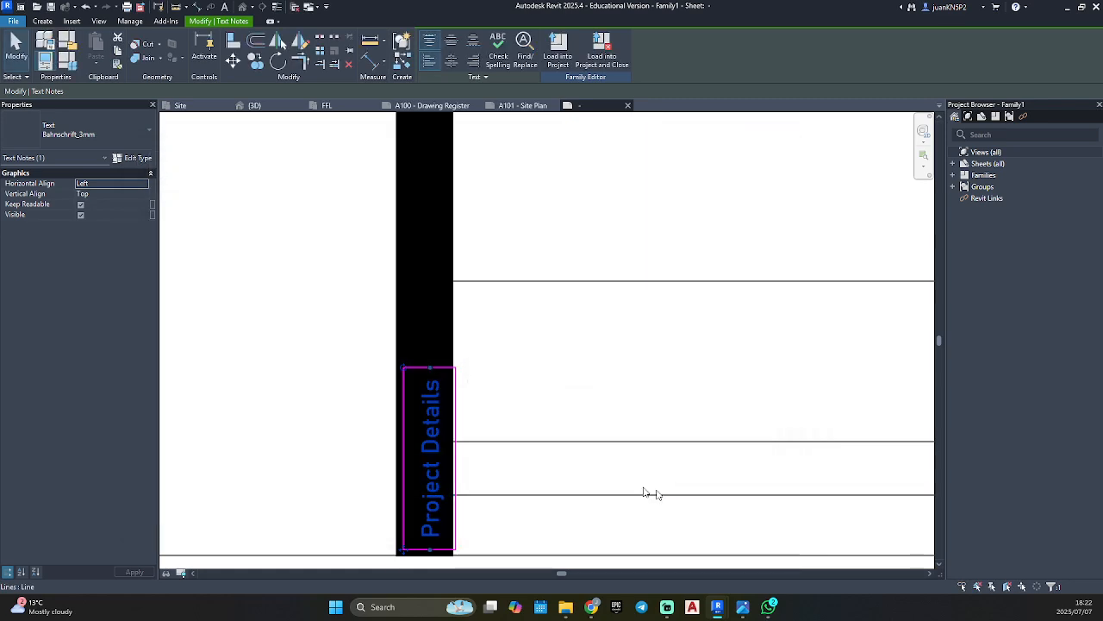
Shift the Project Details note slightly left and up so it sits centered across the black band, and deselect it.
{"action": "scroll", "coordinate": [416, 552], "scroll_direction": "up", "scroll_amount": 2}
{"action": "left_click_drag", "start_coordinate": [399, 551], "coordinate": [383, 543]}
{"action": "left_click", "coordinate": [233, 426]}
{"action": "scroll", "coordinate": [235, 429], "scroll_direction": "down", "scroll_amount": 2}
{"action": "scroll", "coordinate": [235, 428], "scroll_direction": "down", "scroll_amount": 2}
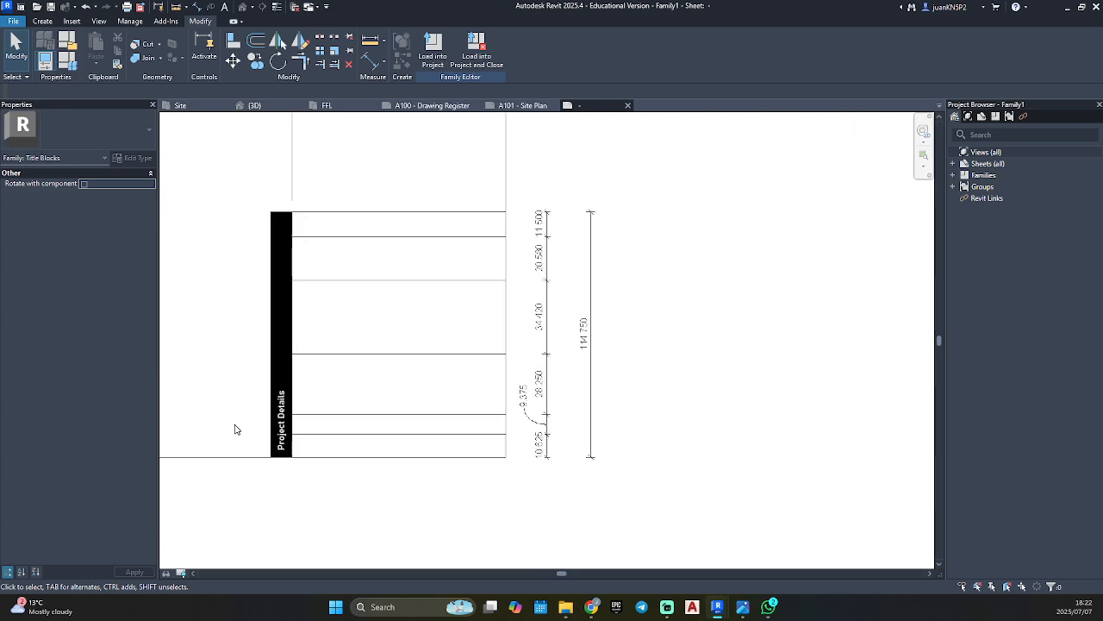
{"action": "scroll", "coordinate": [235, 428], "scroll_direction": "down", "scroll_amount": 1}
{"action": "middle_click_drag", "start_coordinate": [234, 428], "coordinate": [517, 401]}
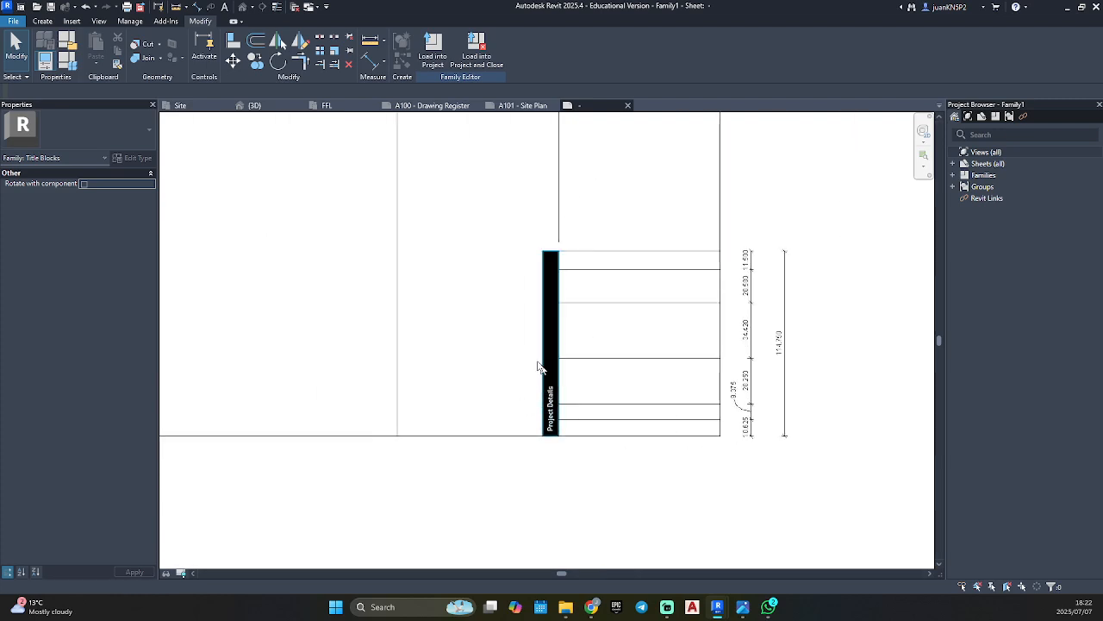
{"action": "left_click", "coordinate": [547, 277]}
{"action": "left_click", "coordinate": [492, 300]}
{"action": "scroll", "coordinate": [492, 301], "scroll_direction": "down", "scroll_amount": 3}
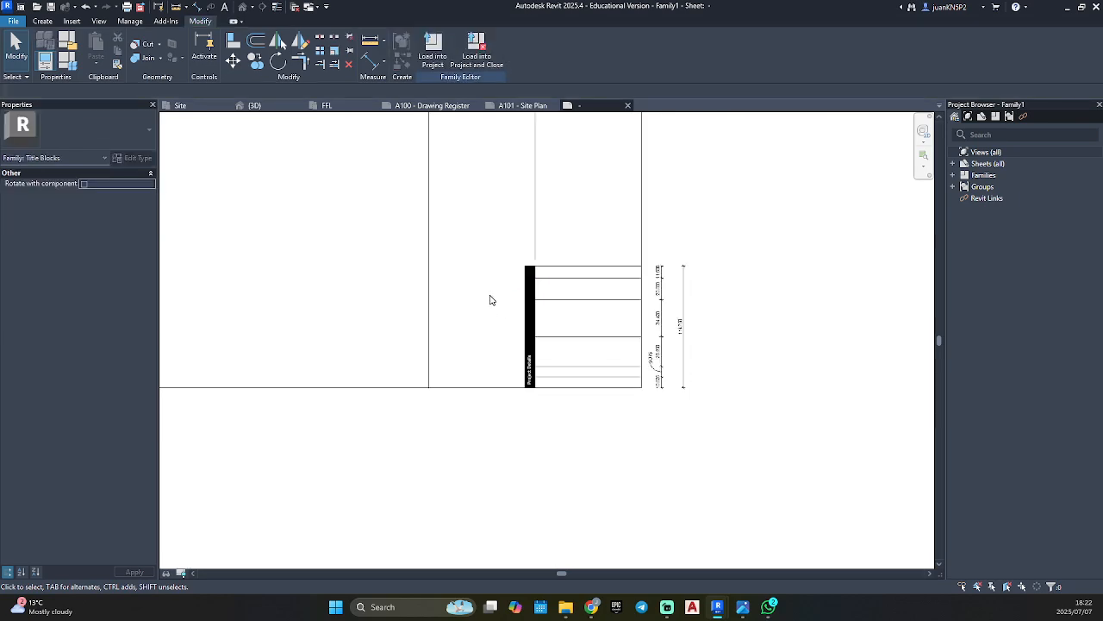
{"action": "middle_click_drag", "start_coordinate": [498, 303], "coordinate": [460, 455]}
{"action": "scroll", "coordinate": [531, 492], "scroll_direction": "up", "scroll_amount": 3}
{"action": "middle_click_drag", "start_coordinate": [535, 502], "coordinate": [547, 421]}
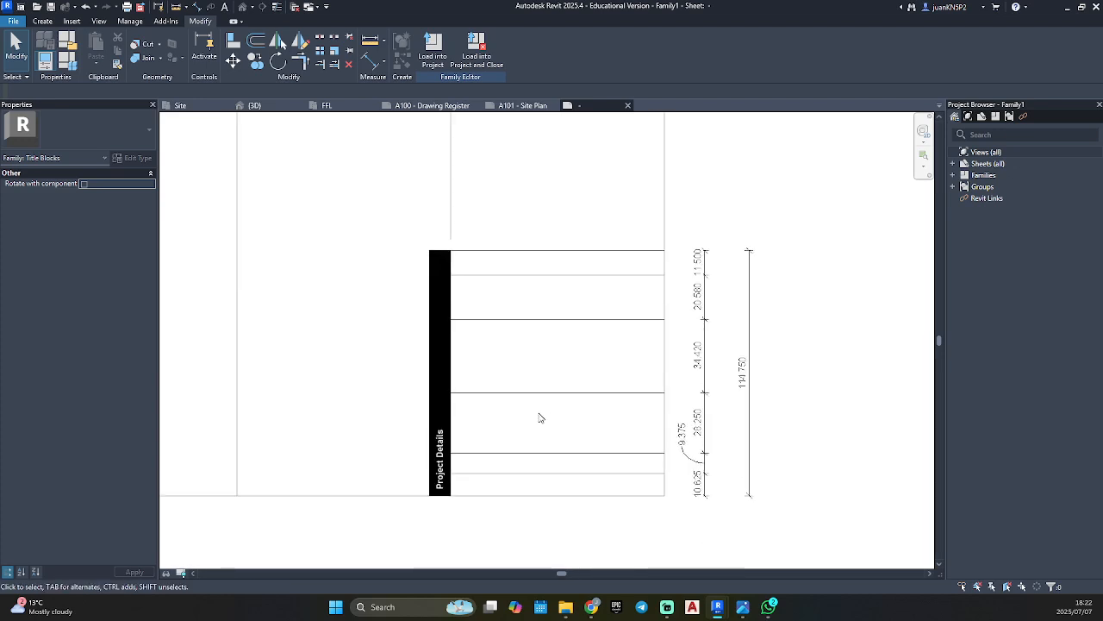
{"action": "left_click", "coordinate": [439, 464]}
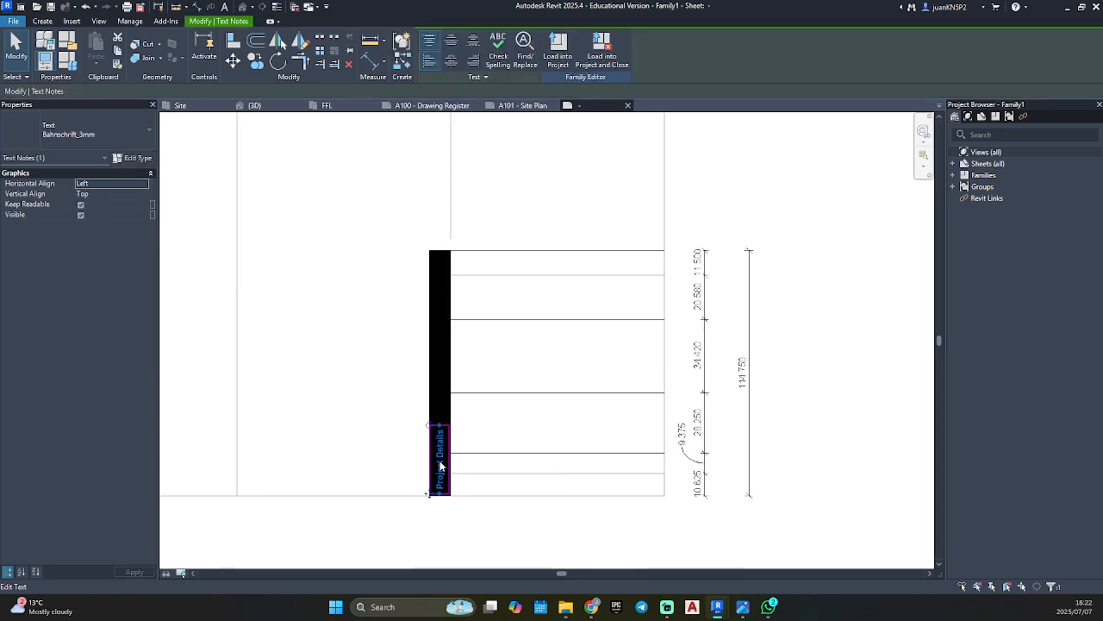
{"action": "left_click", "coordinate": [360, 414]}
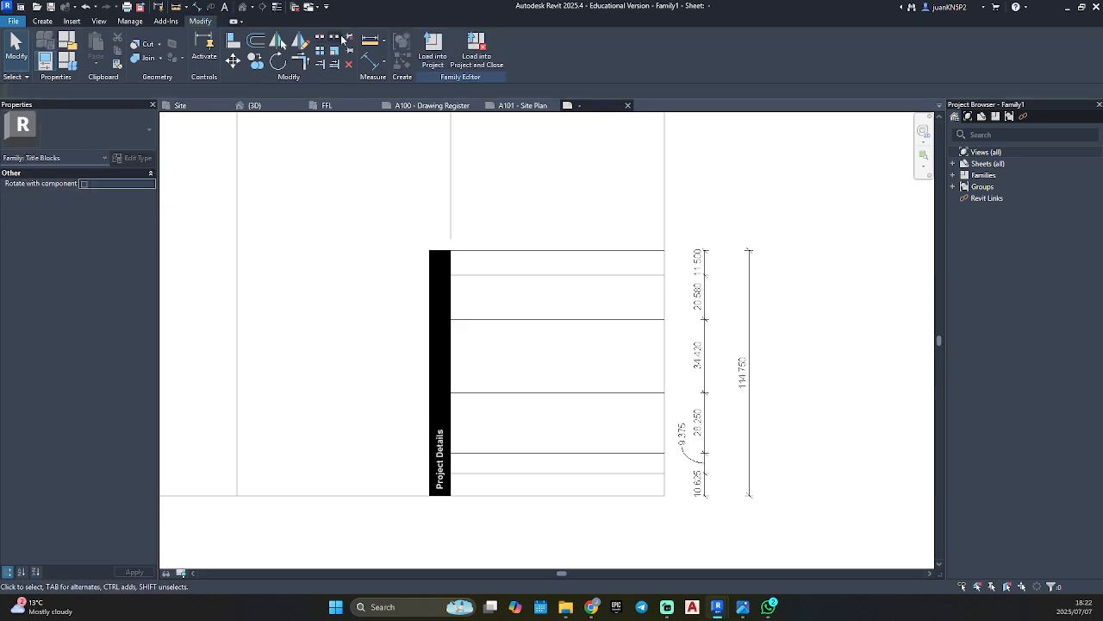
Start placing a new text note in the project details block.
{"action": "left_click", "coordinate": [42, 21]}
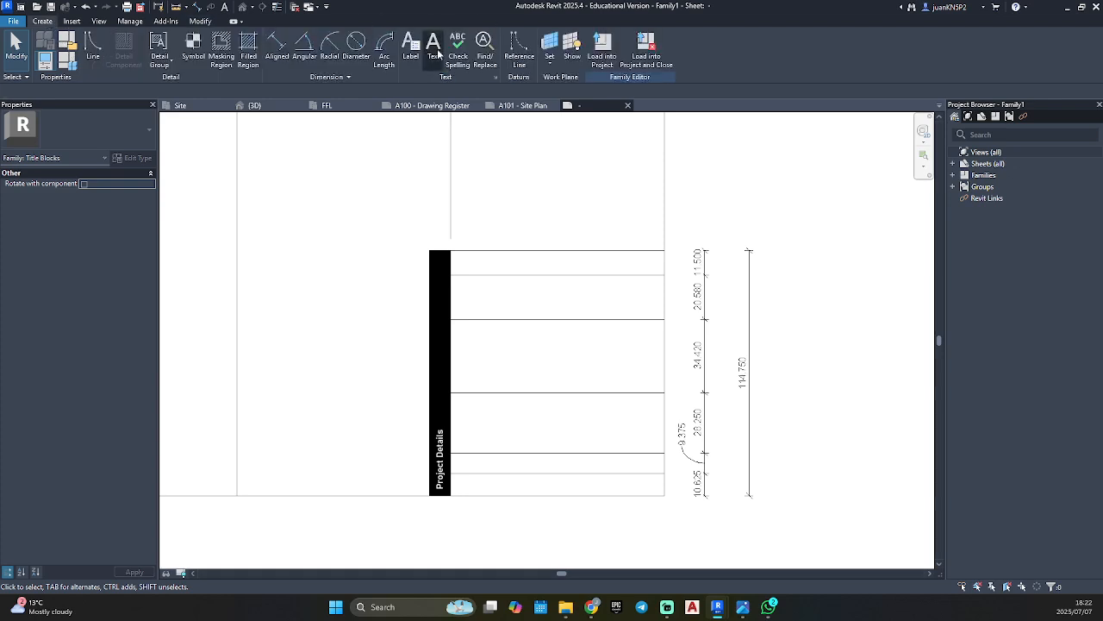
{"action": "left_click", "coordinate": [435, 48]}
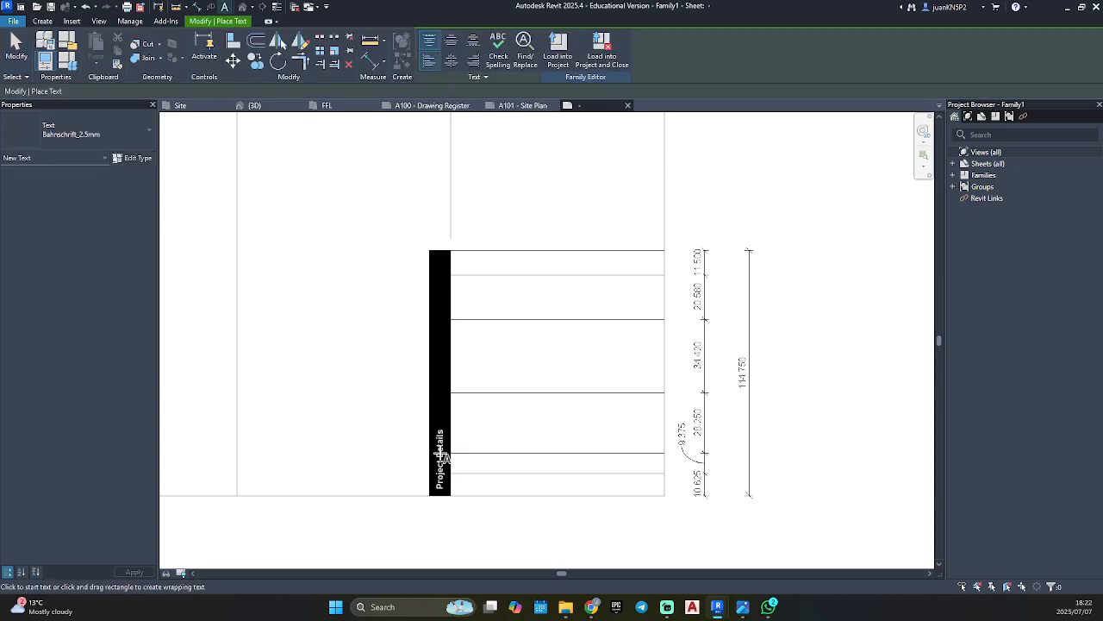
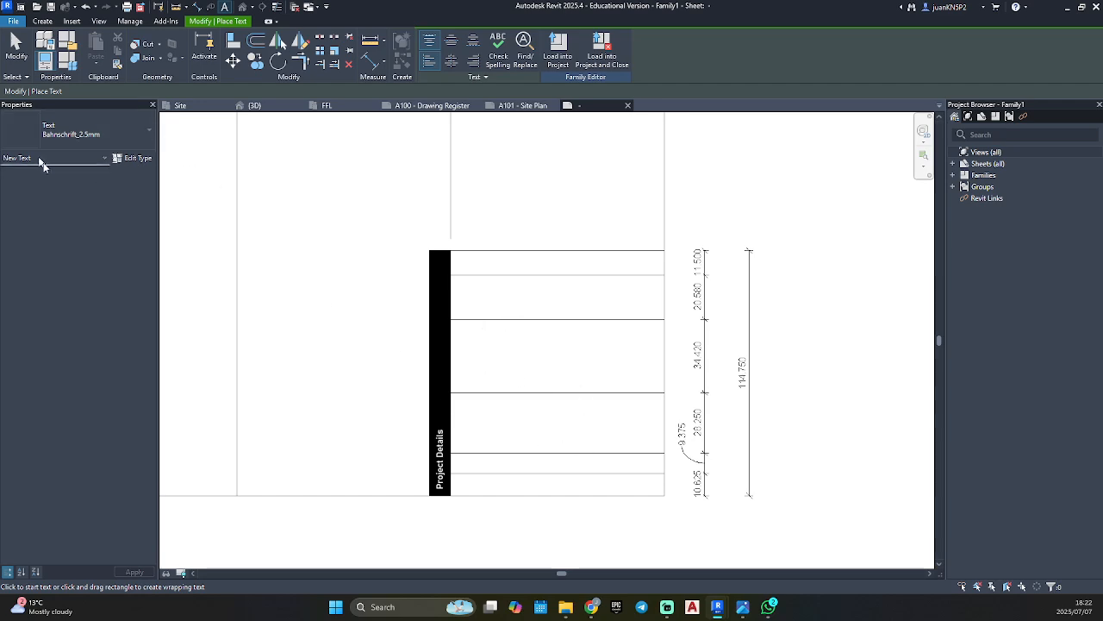
Duplicate the Bahnschrift_2.5mm text type as Bahnschrift_2.5mm (Black).
{"action": "left_click", "coordinate": [129, 158]}
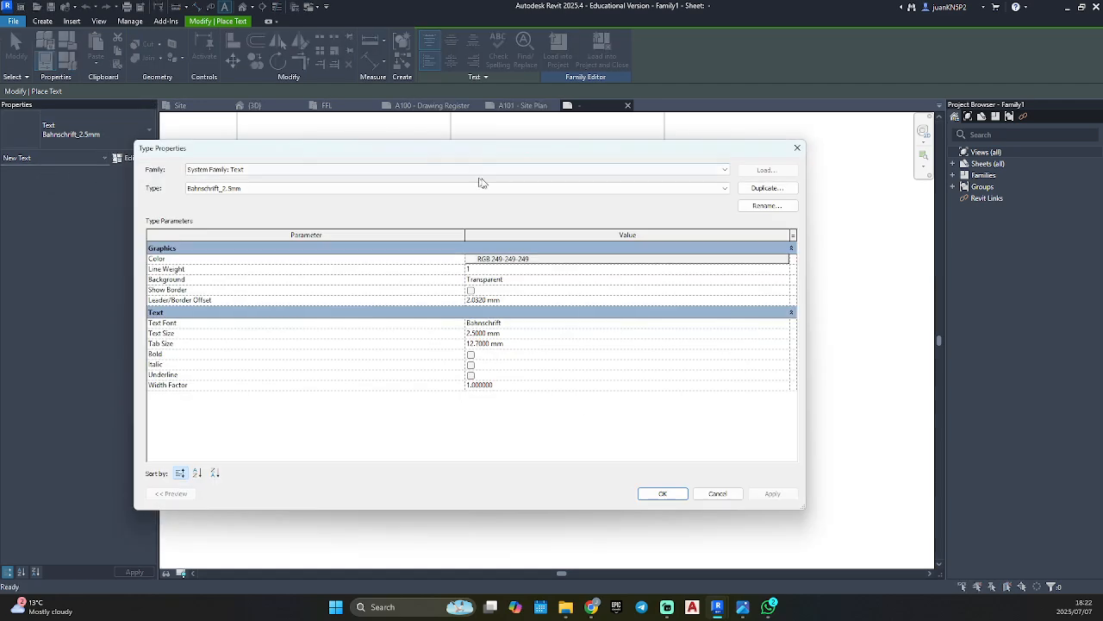
{"action": "left_click", "coordinate": [766, 188]}
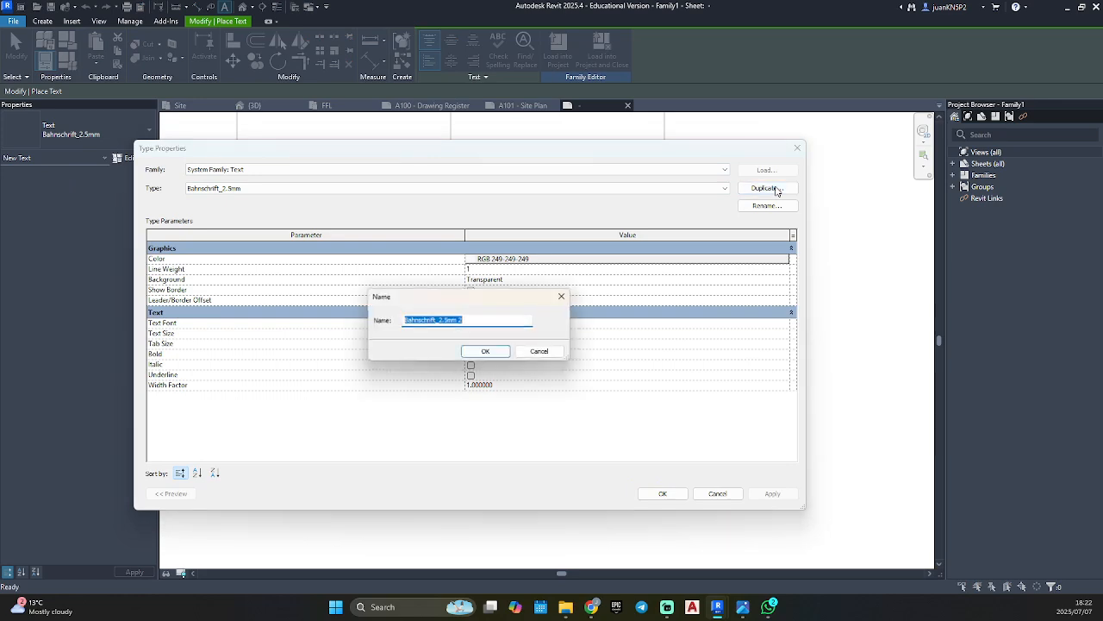
{"action": "left_click", "coordinate": [465, 321]}
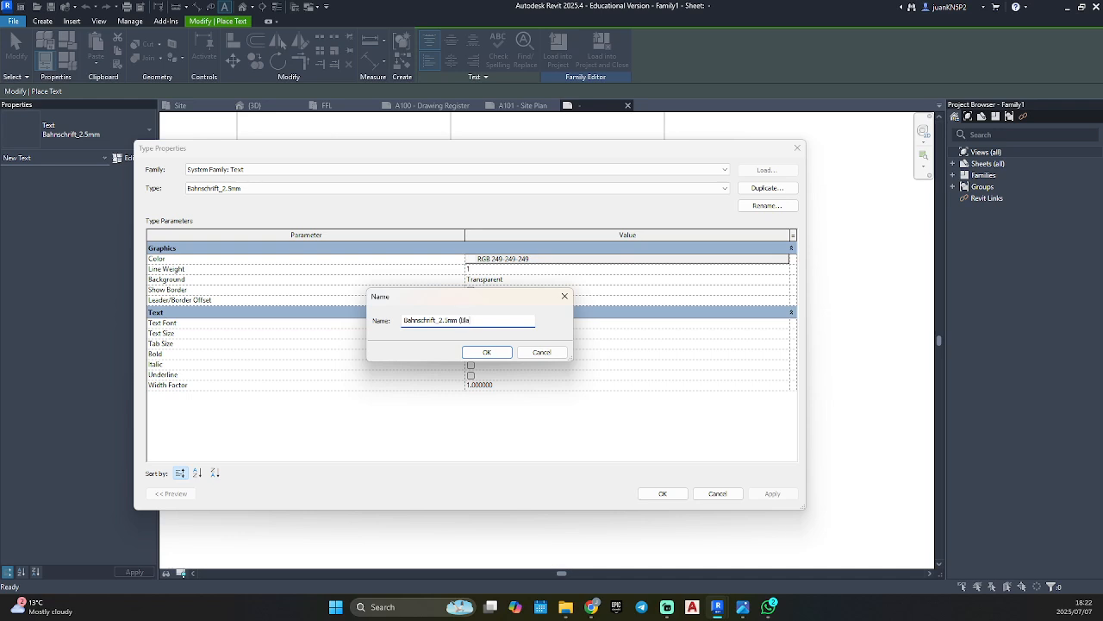
{"action": "type", "text": "(Black)"}
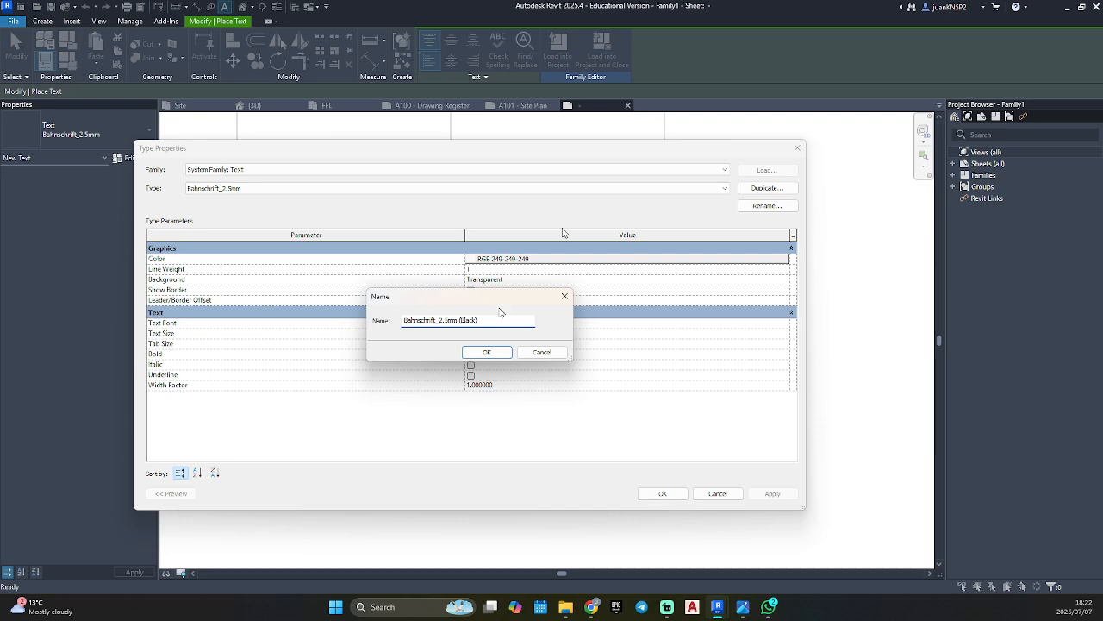
{"action": "left_click", "coordinate": [487, 351]}
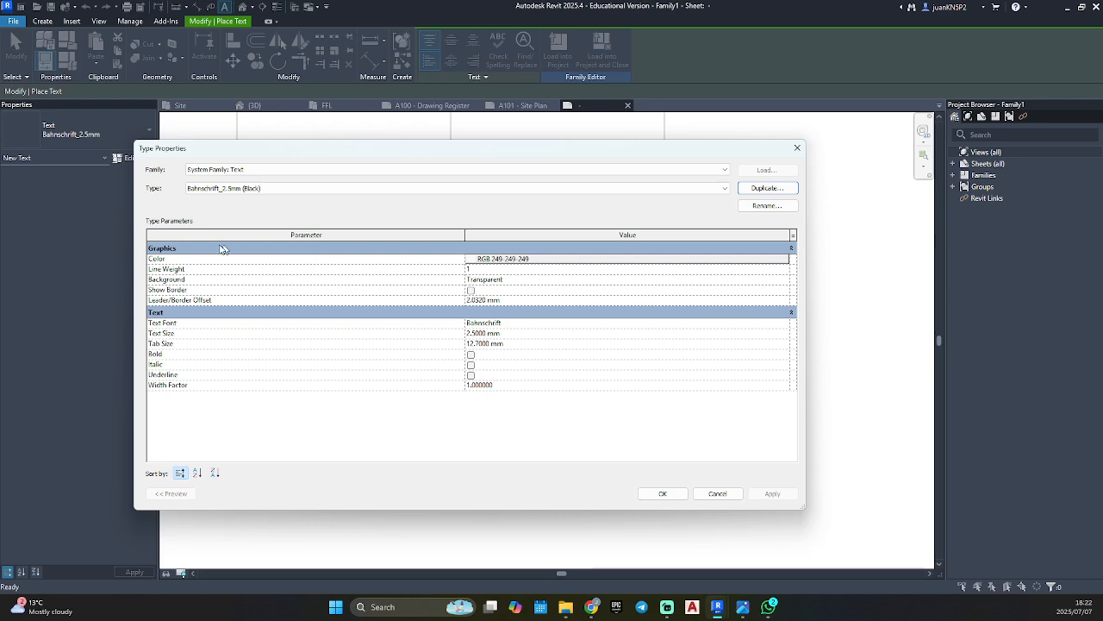
Set the Bahnschrift_2.5mm (Black) type's color to Black and accept the type properties.
{"action": "left_click", "coordinate": [510, 258]}
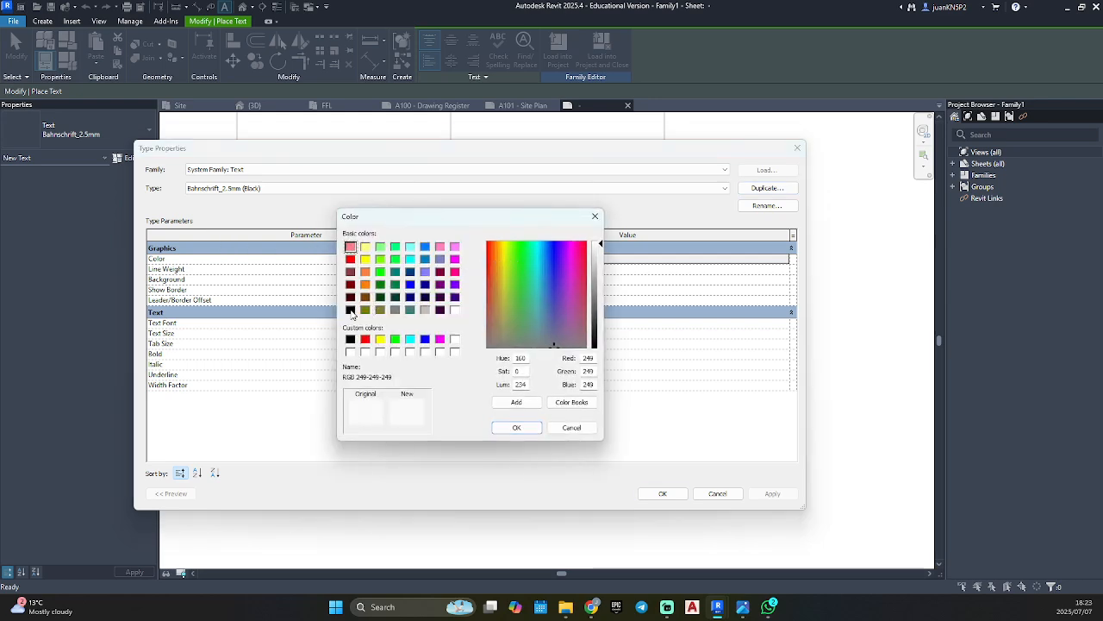
{"action": "left_click", "coordinate": [350, 309]}
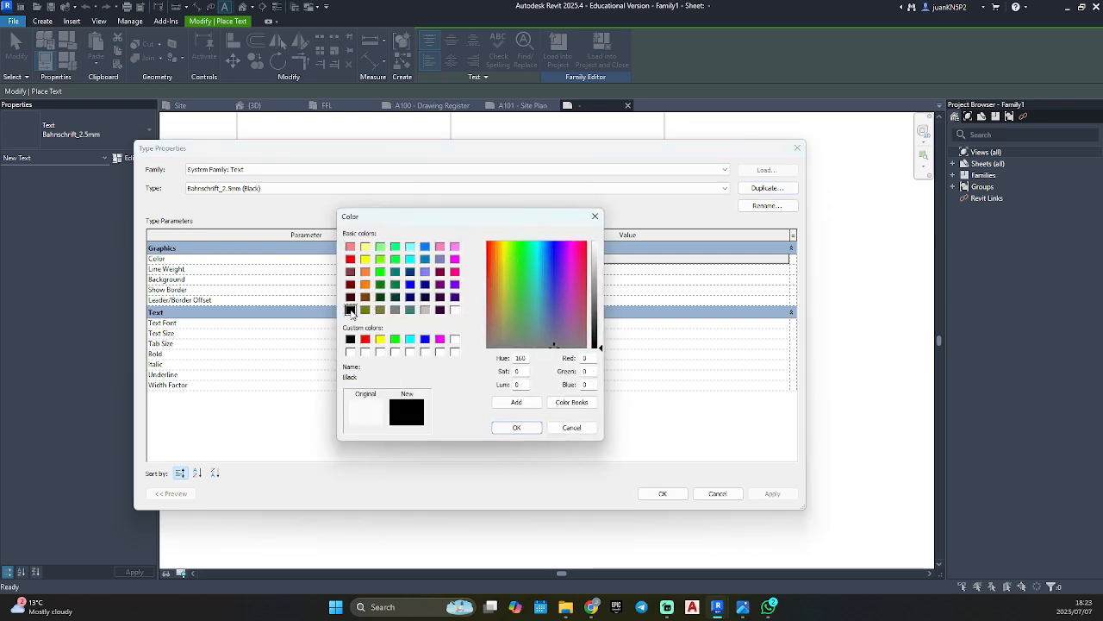
{"action": "left_click", "coordinate": [520, 429]}
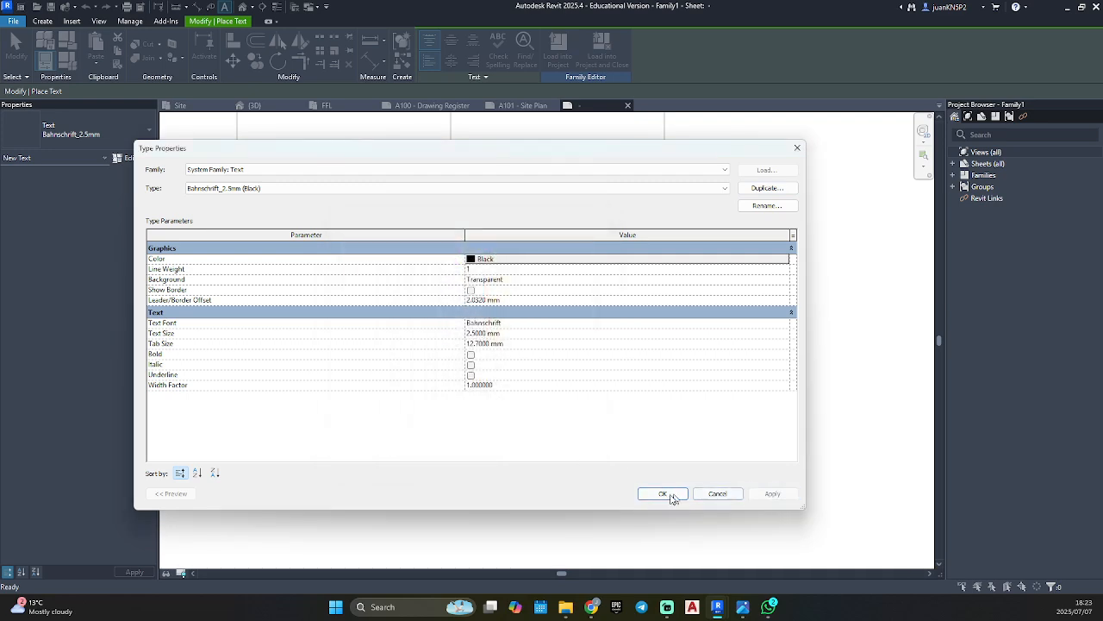
{"action": "left_click", "coordinate": [663, 494]}
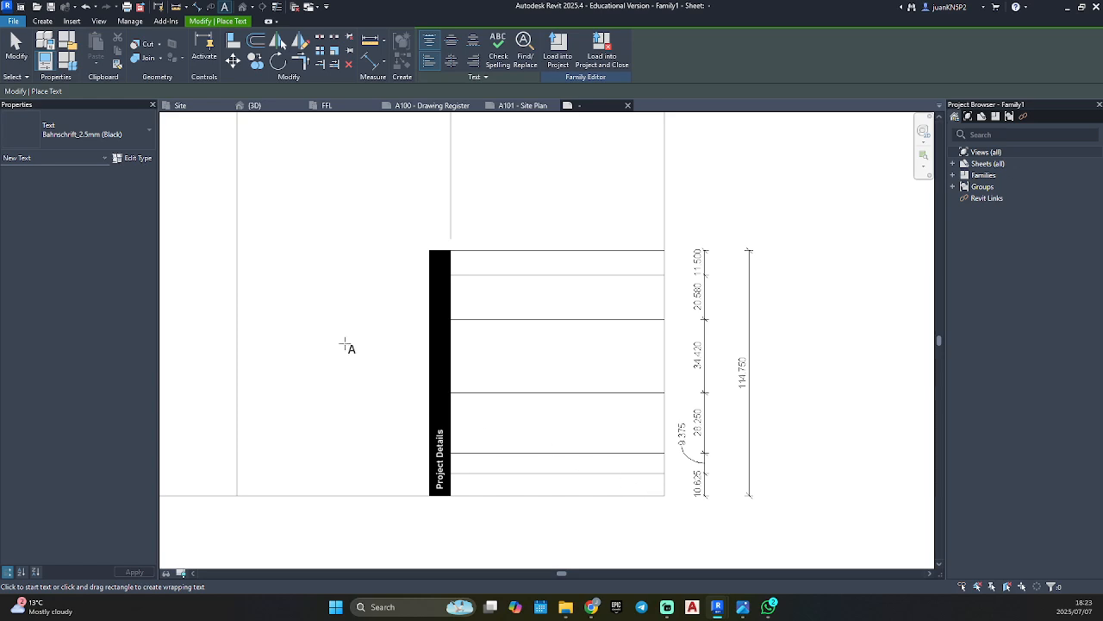
Place a text note reading PROJECT in the uppermost row of the project details block and end text placement.
{"action": "left_click", "coordinate": [461, 257]}
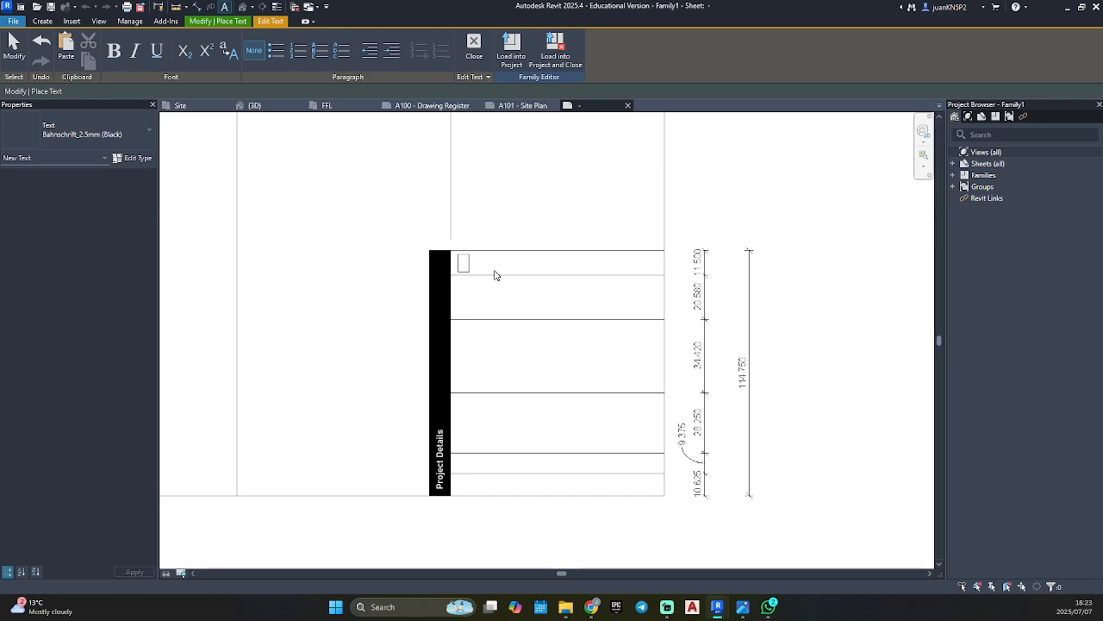
{"action": "type", "text": "PROJECT"}
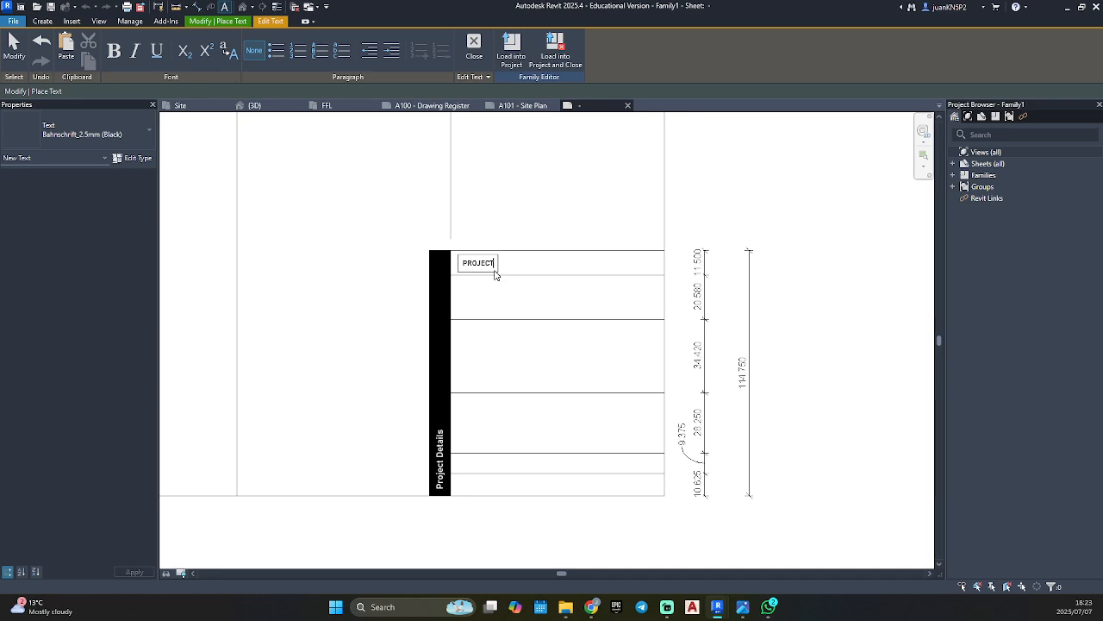
{"action": "left_click", "coordinate": [495, 287]}
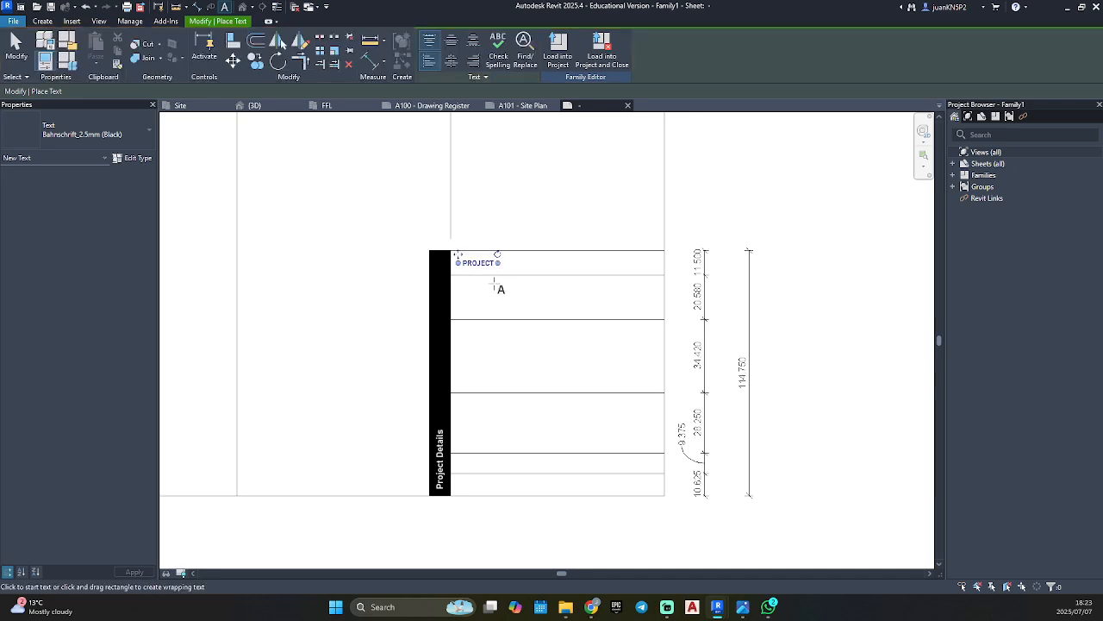
{"action": "key", "text": "Escape"}
{"action": "key", "text": "Escape"}
Rewrite the note in the black band in capitals as PROJECT DETAILS.
{"action": "left_click", "coordinate": [441, 454]}
{"action": "left_click", "coordinate": [442, 455]}
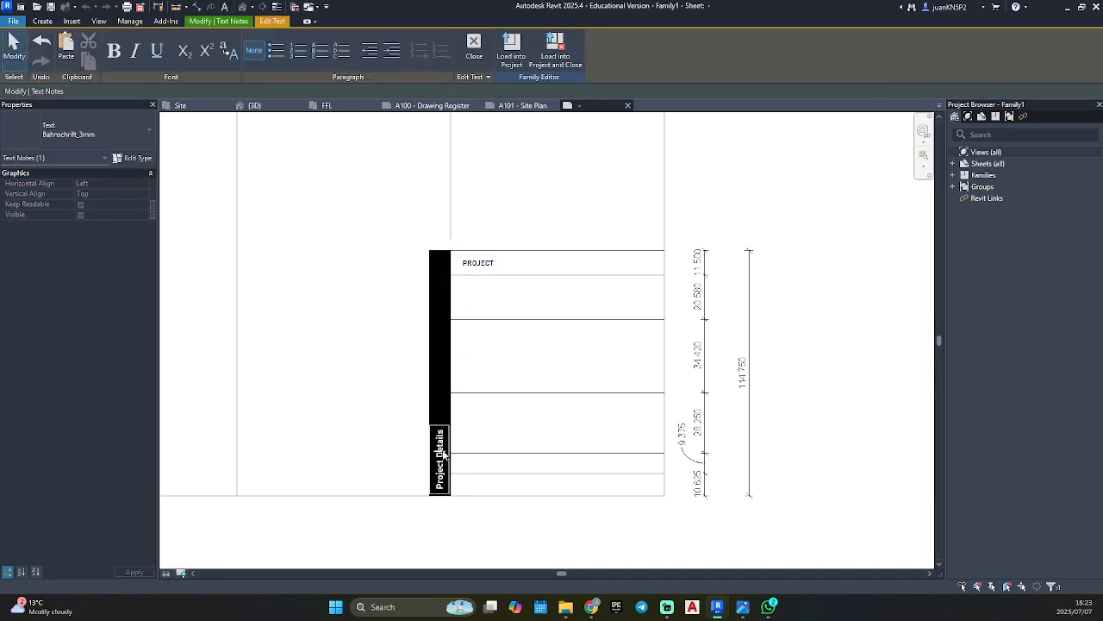
{"action": "triple_click", "coordinate": [442, 454]}
{"action": "key", "text": "BackSpace"}
{"action": "type", "text": "PROJECT DETAILS"}
{"action": "left_click", "coordinate": [391, 355]}
Move the PROJECT note into the upper-left corner of its row, beside the black band, and deselect it.
{"action": "scroll", "coordinate": [479, 263], "scroll_direction": "up", "scroll_amount": 5}
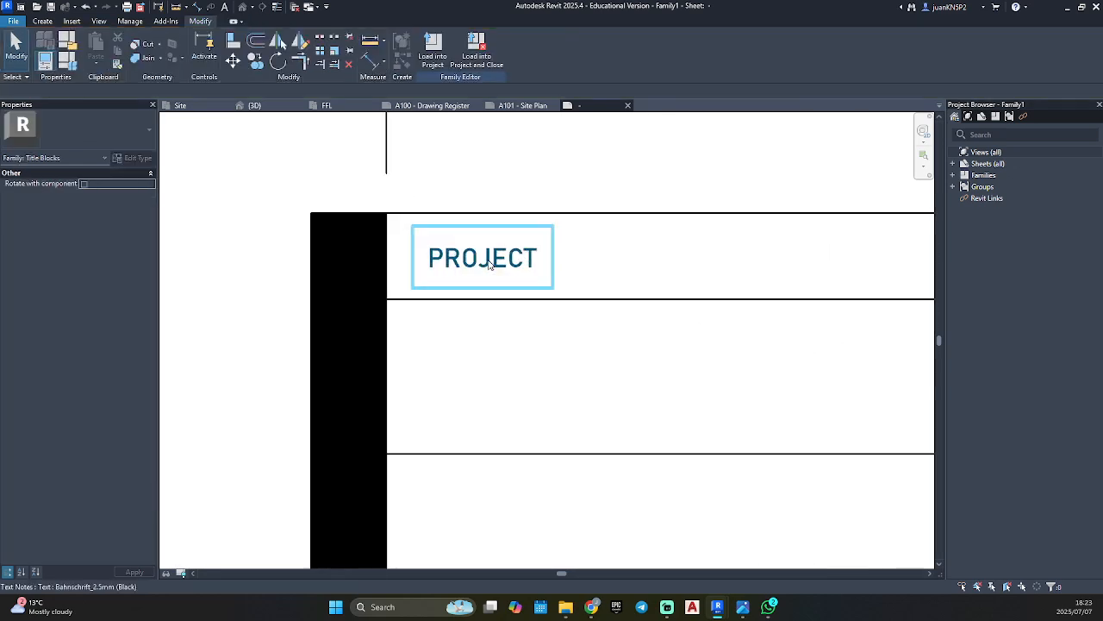
{"action": "left_click", "coordinate": [488, 263]}
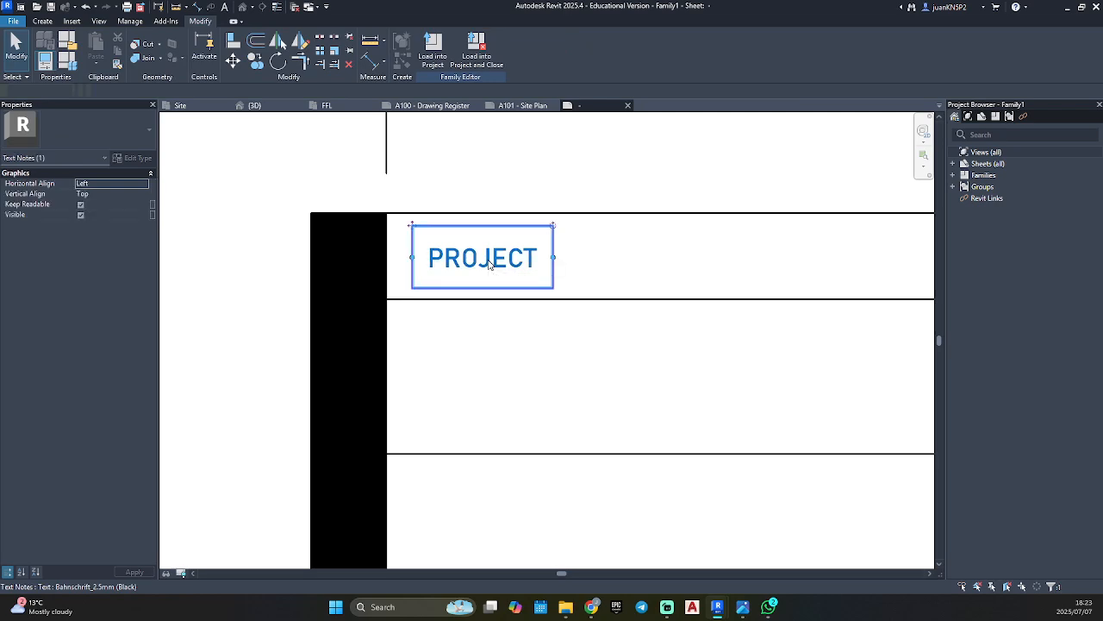
{"action": "scroll", "coordinate": [396, 229], "scroll_direction": "up", "scroll_amount": 3}
{"action": "left_click_drag", "start_coordinate": [434, 215], "coordinate": [374, 170]}
{"action": "key", "text": "Escape"}
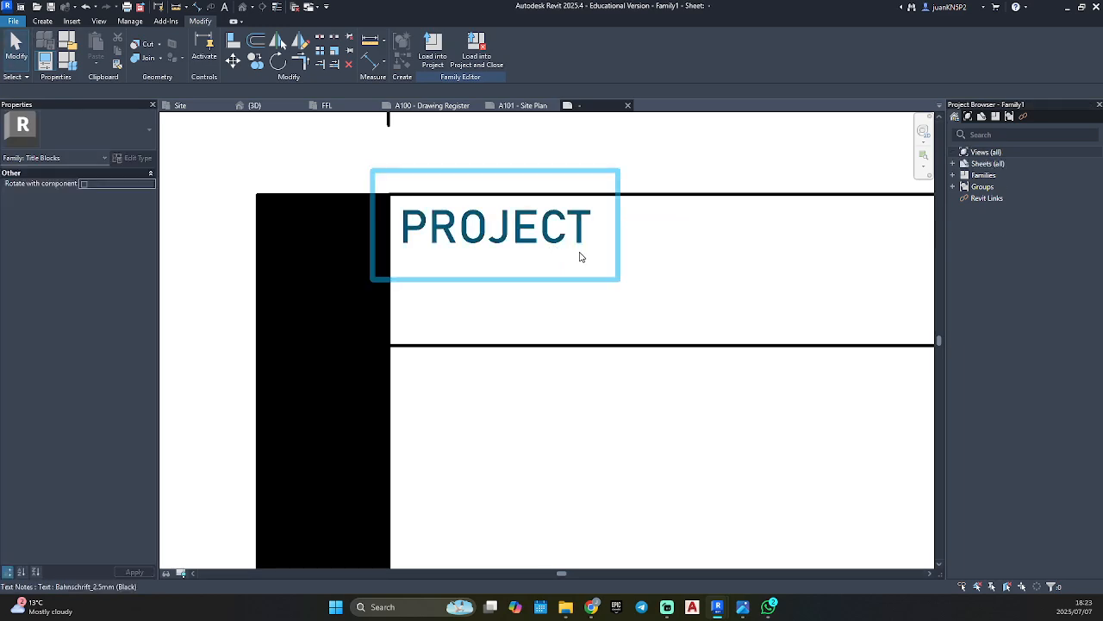
{"action": "scroll", "coordinate": [579, 256], "scroll_direction": "down", "scroll_amount": 5}
{"action": "middle_click_drag", "start_coordinate": [625, 267], "coordinate": [500, 212]}
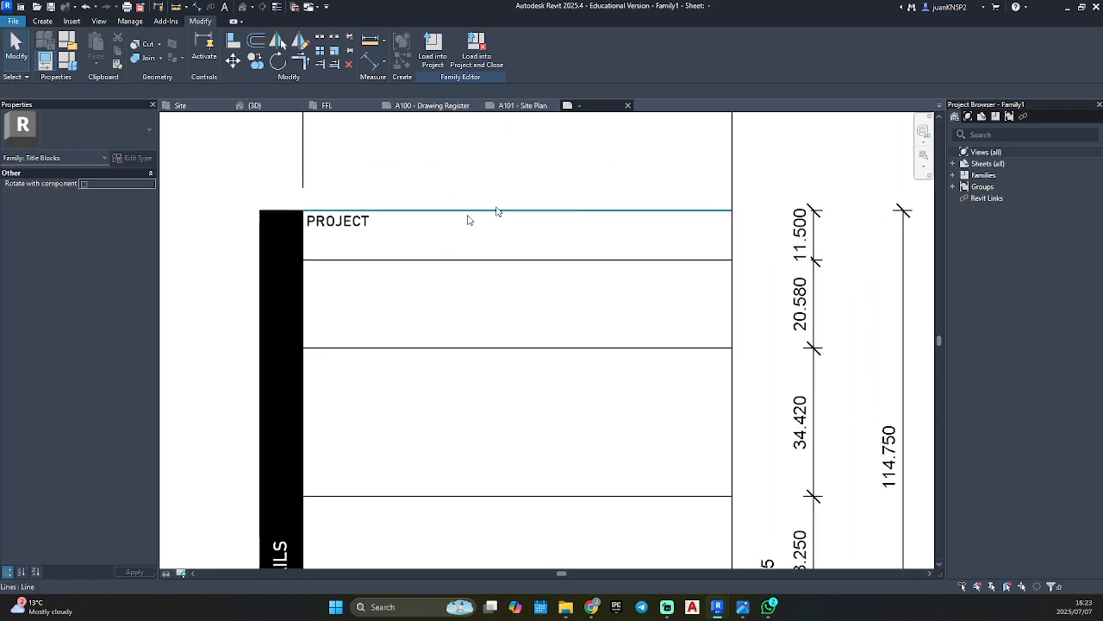
{"action": "left_click", "coordinate": [347, 226]}
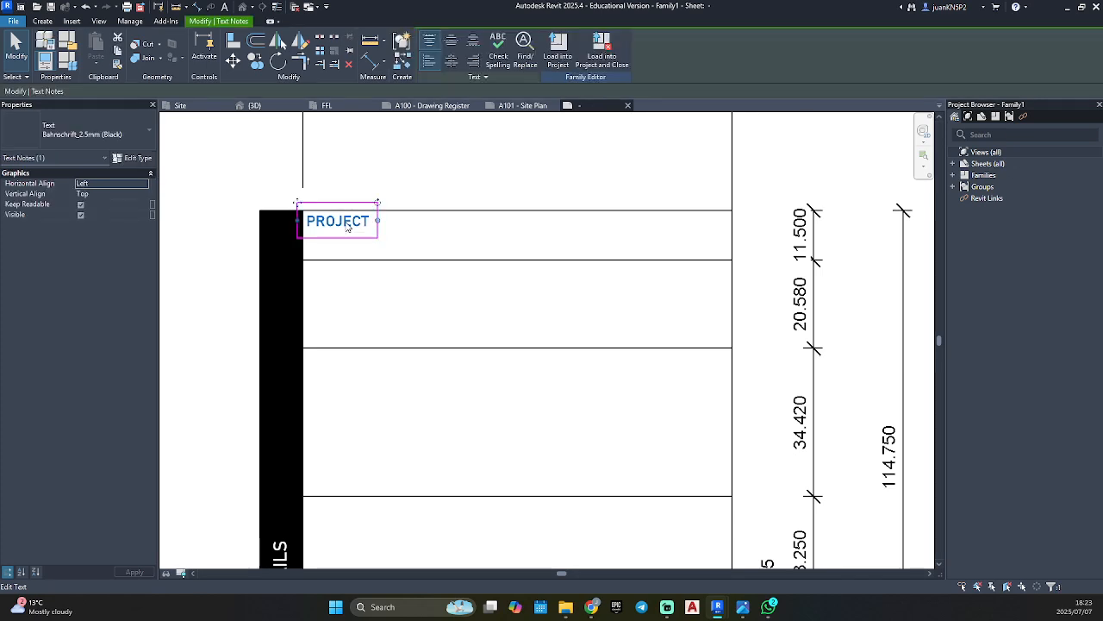
{"action": "left_click", "coordinate": [366, 204]}
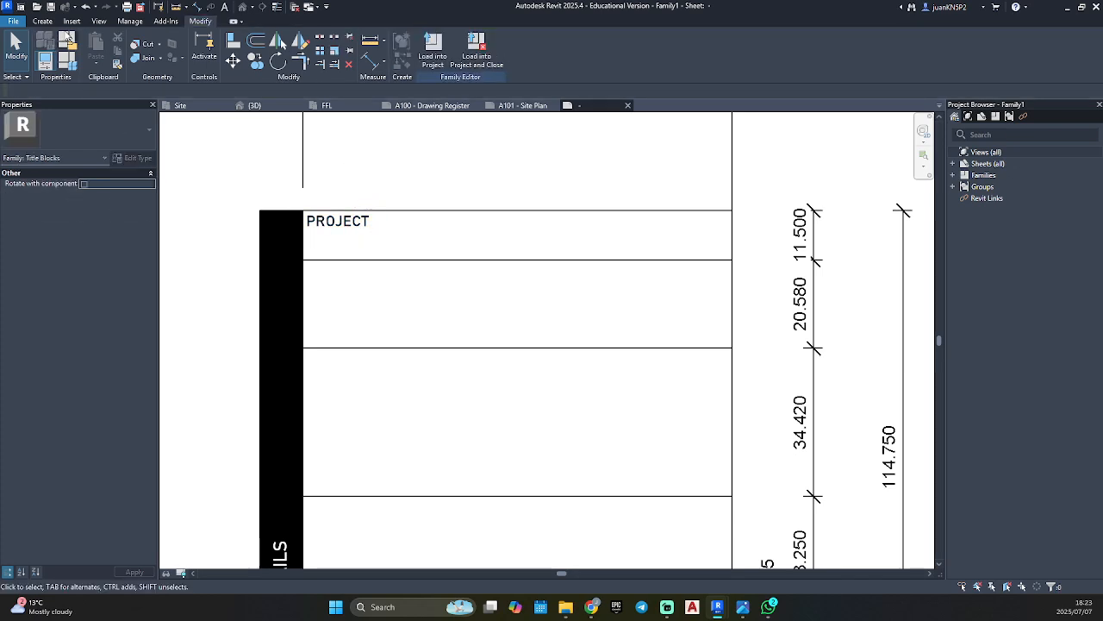
Start a new text note and duplicate its type as Bahnschrift_4.5mm (Black).
{"action": "left_click", "coordinate": [42, 21]}
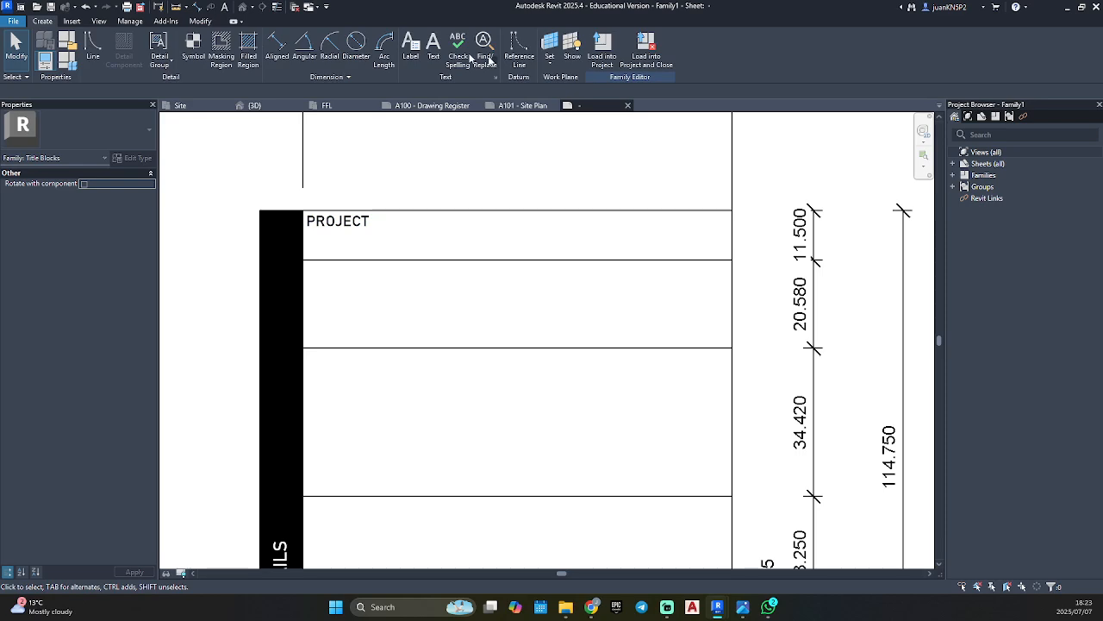
{"action": "left_click", "coordinate": [435, 47]}
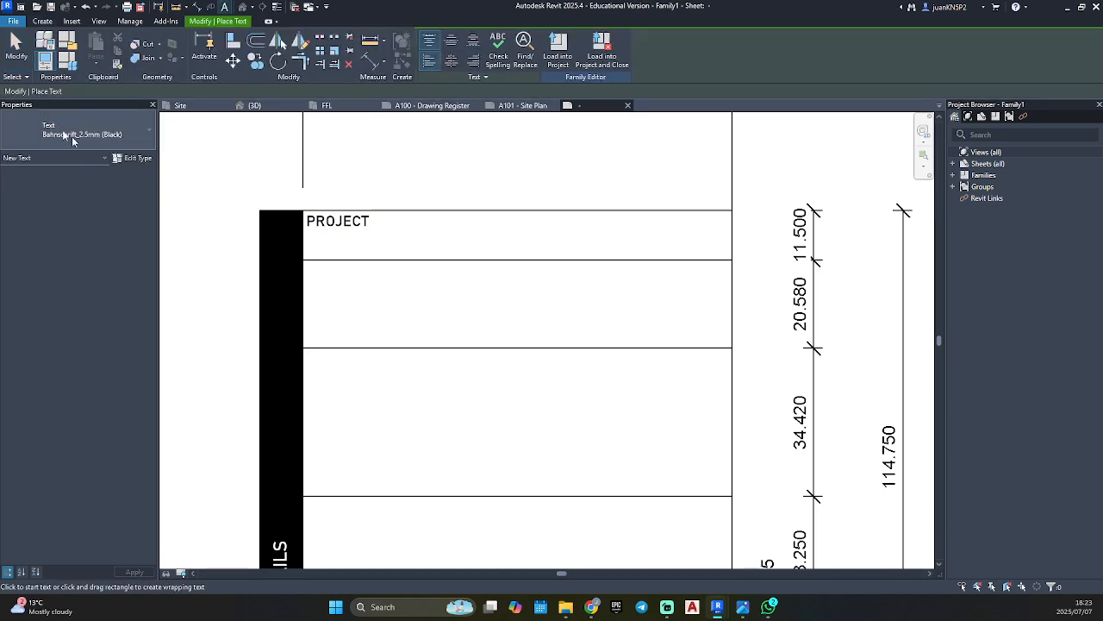
{"action": "left_click", "coordinate": [132, 158]}
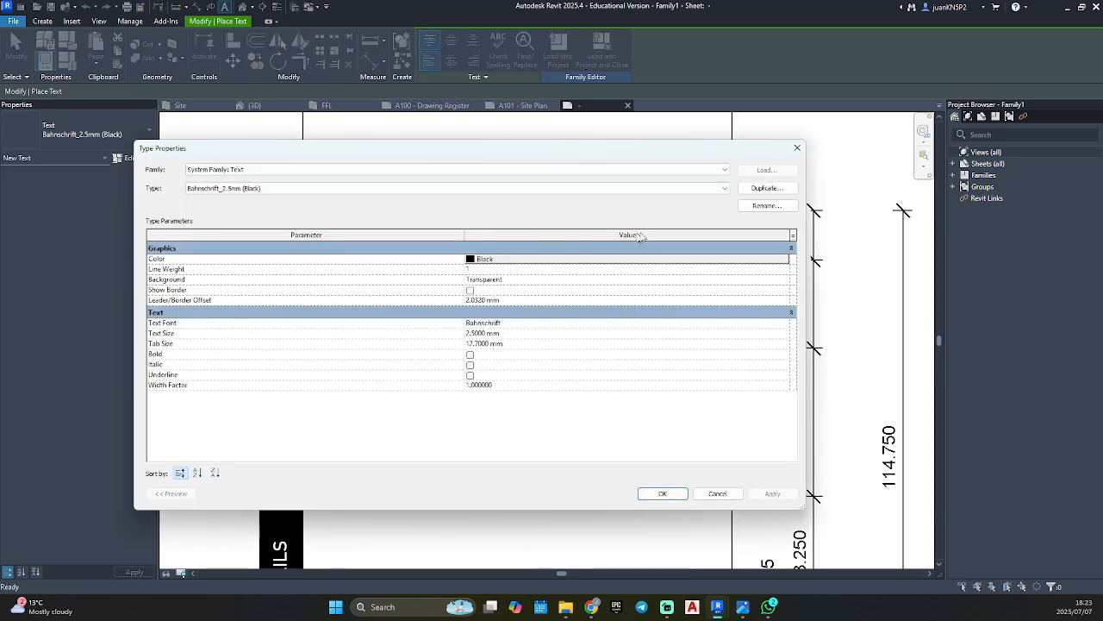
{"action": "left_click", "coordinate": [768, 189]}
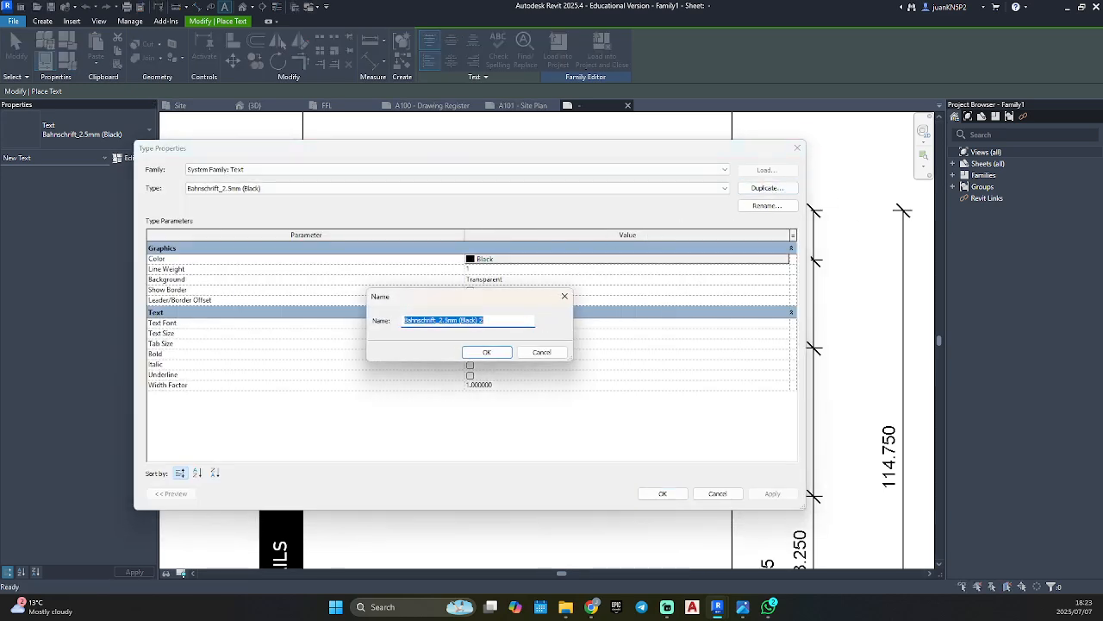
{"action": "left_click", "coordinate": [447, 320]}
{"action": "left_click", "coordinate": [442, 320]}
{"action": "key", "text": "Delete"}
{"action": "key", "text": "Delete"}
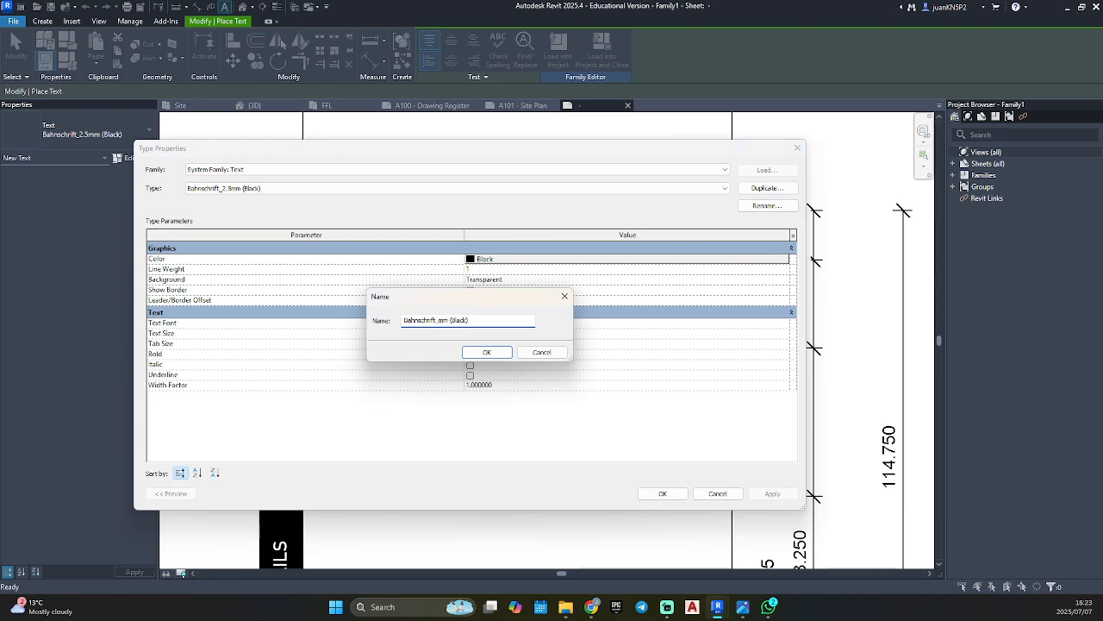
{"action": "left_click", "coordinate": [476, 352]}
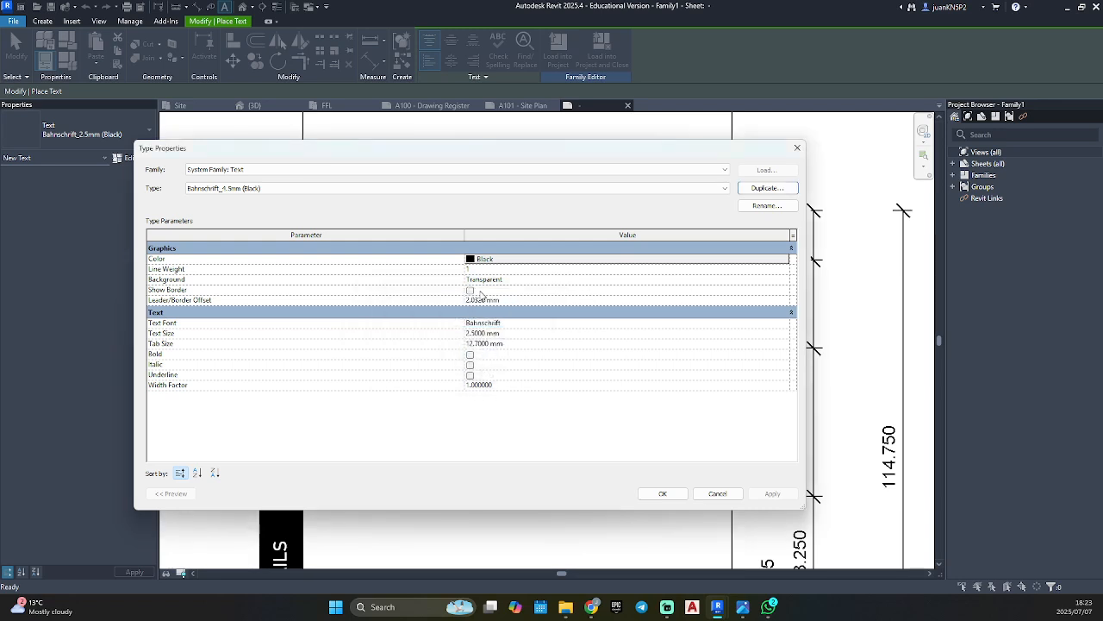
Set the Bahnschrift_4.5mm (Black) type's text size to 4 mm and apply it.
{"action": "left_click", "coordinate": [186, 333]}
{"action": "type", "text": "4"}
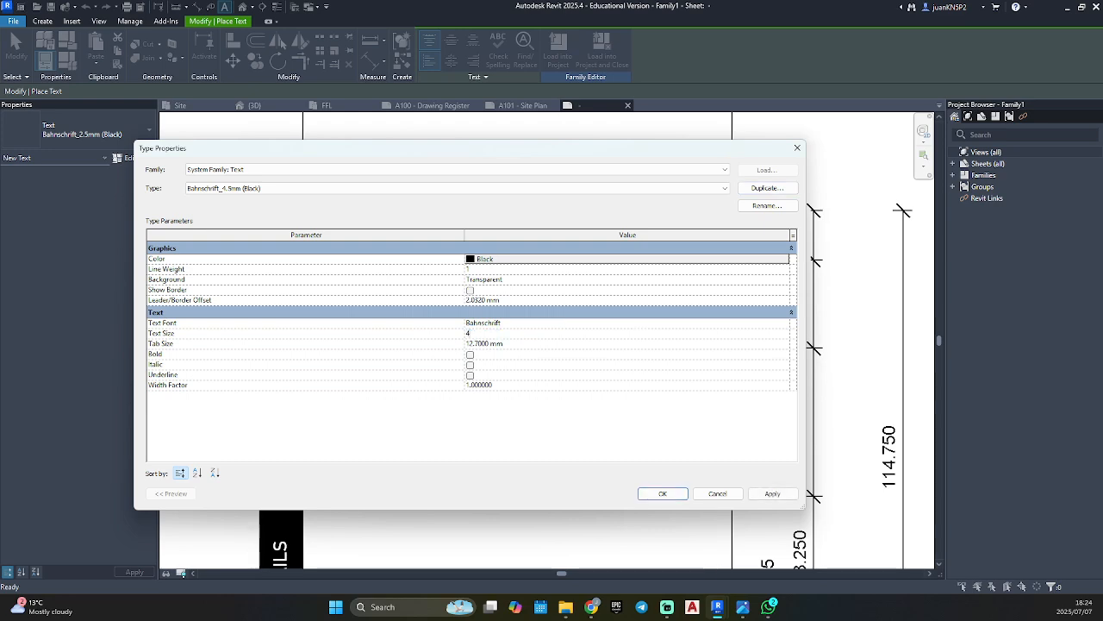
{"action": "left_click", "coordinate": [773, 493]}
{"action": "left_click", "coordinate": [663, 493]}
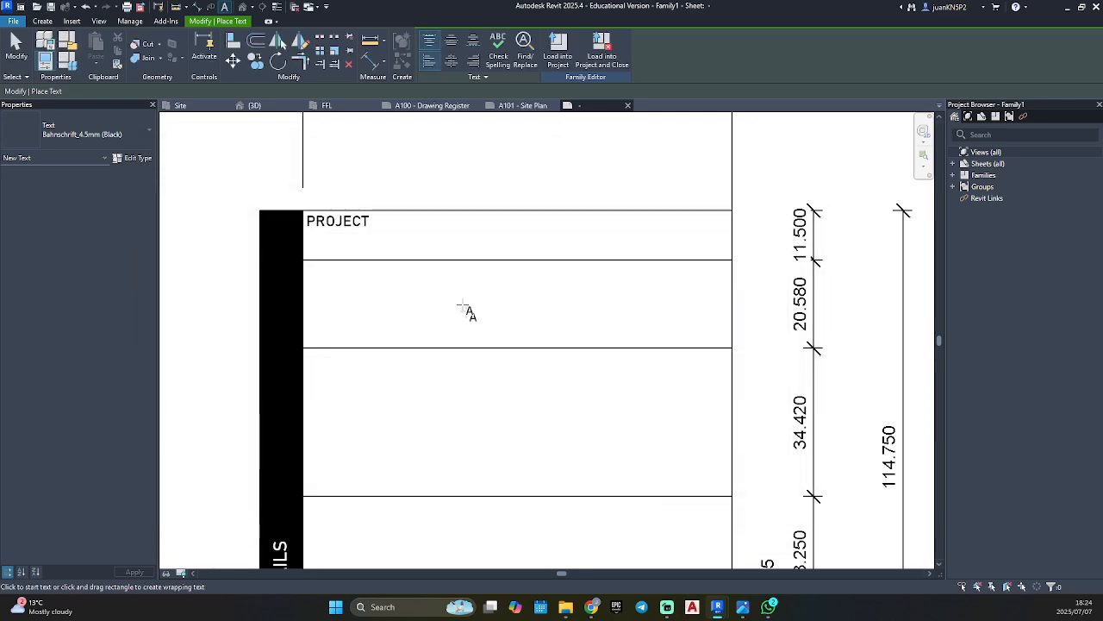
Place a text note reading PROJECT NAME near the PROJECT note, replacing any trial text, and end text placement.
{"action": "left_click", "coordinate": [422, 231]}
{"action": "type", "text": "fgjsjg"}
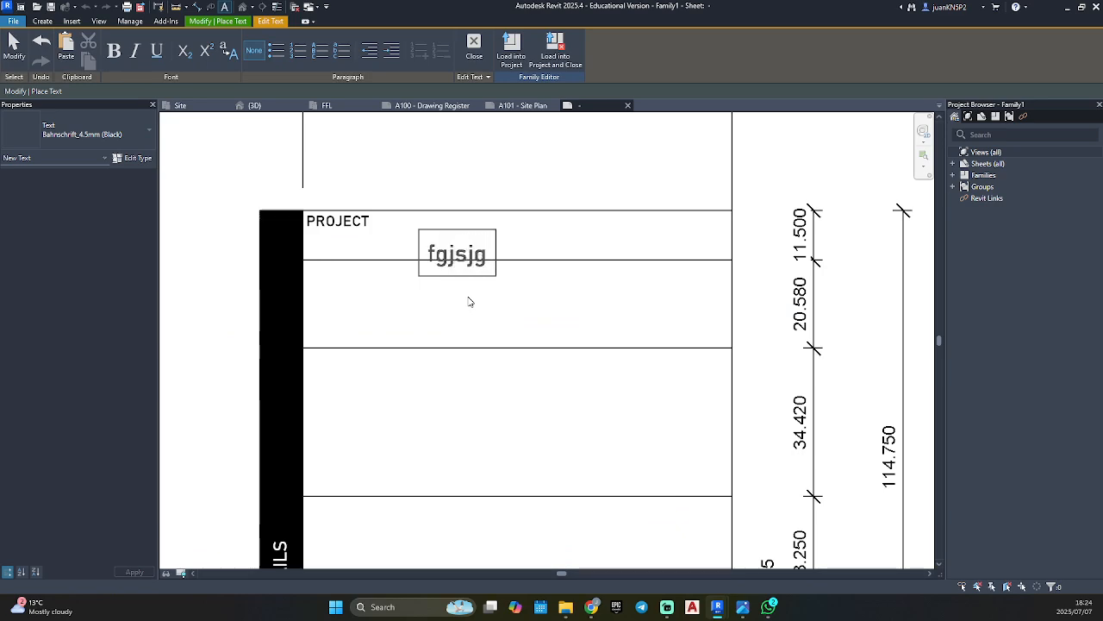
{"action": "key", "text": "BackSpace"}
{"action": "key", "text": "BackSpace"}
{"action": "key", "text": "BackSpace"}
{"action": "key", "text": "BackSpace"}
{"action": "key", "text": "BackSpace"}
{"action": "key", "text": "BackSpace"}
{"action": "type", "text": "PR"}
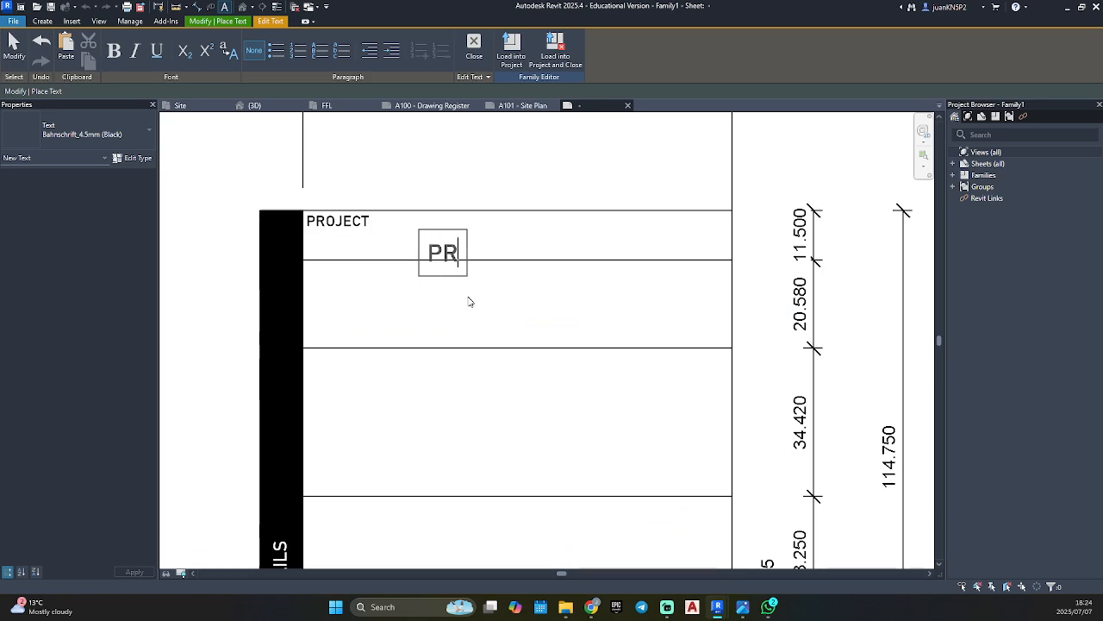
{"action": "type", "text": "OJECT NAME"}
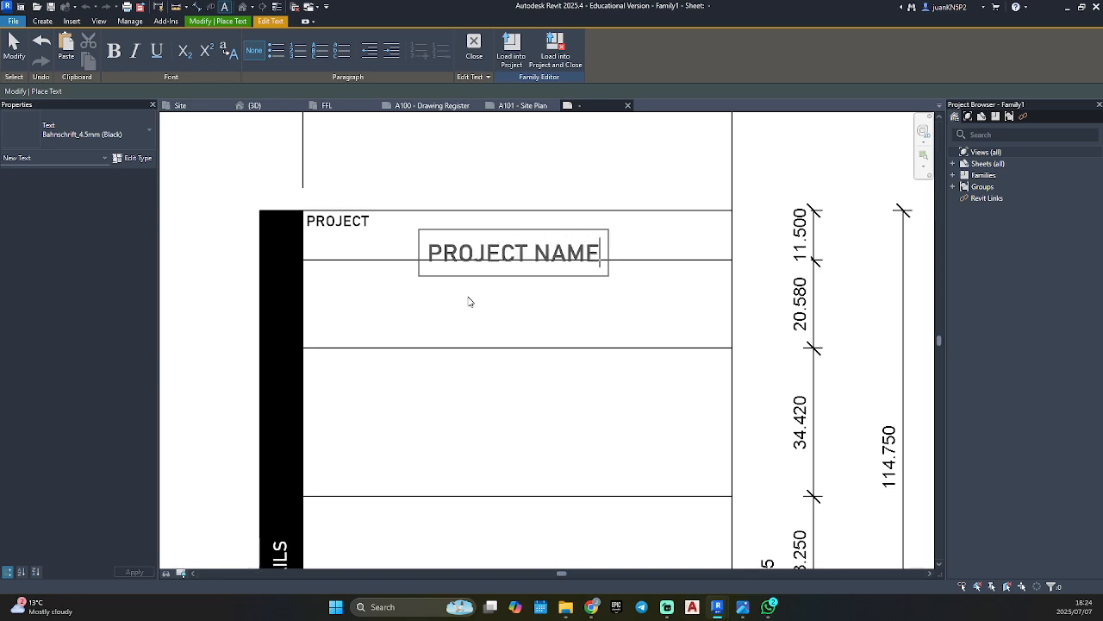
{"action": "left_click", "coordinate": [470, 301]}
{"action": "key", "text": "Escape"}
{"action": "key", "text": "Escape"}
Move the PROJECT NAME note directly below the PROJECT note, left-aligned with it, and deselect it.
{"action": "left_click", "coordinate": [433, 250]}
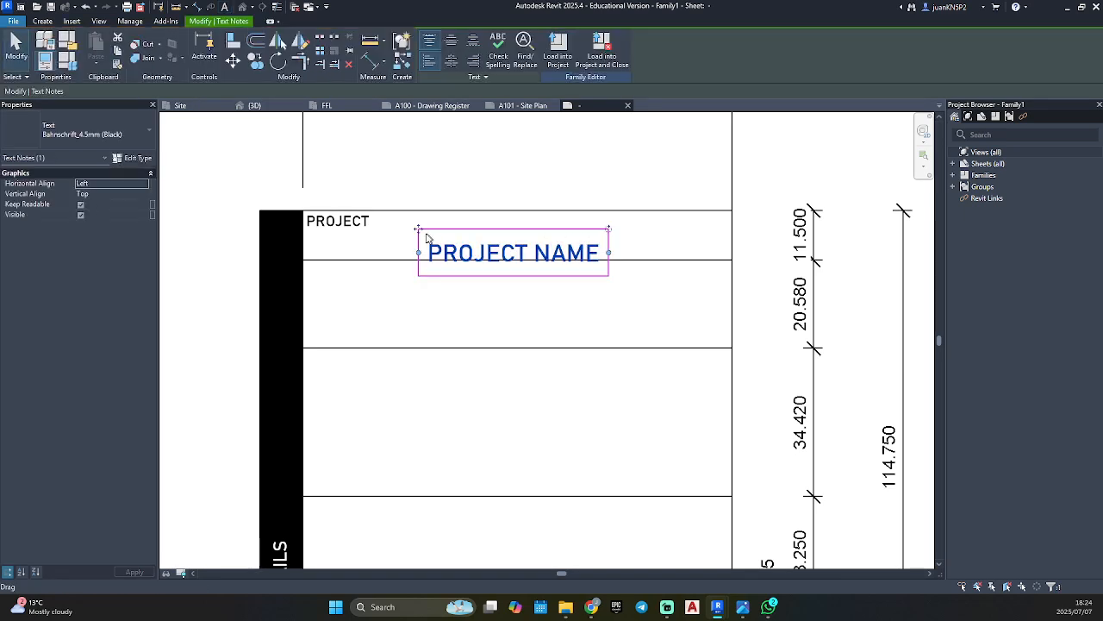
{"action": "left_click_drag", "start_coordinate": [419, 230], "coordinate": [300, 216]}
{"action": "left_click", "coordinate": [384, 340]}
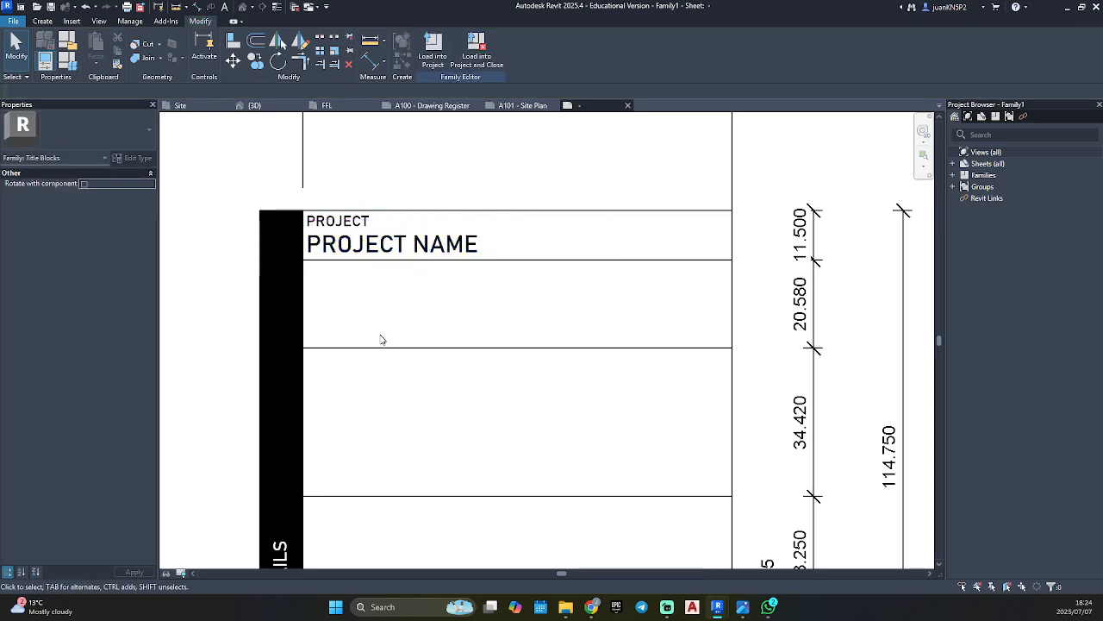
Load the title block family into the Resisential_Project.rvt project.
{"action": "scroll", "coordinate": [423, 251], "scroll_direction": "down", "scroll_amount": 5}
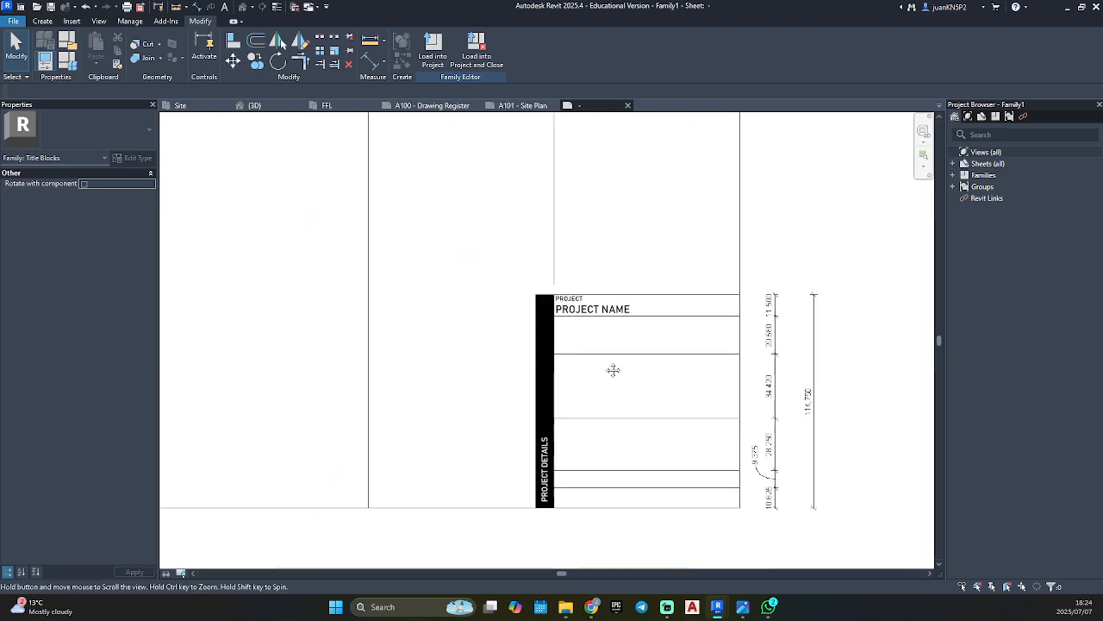
{"action": "left_click", "coordinate": [438, 56]}
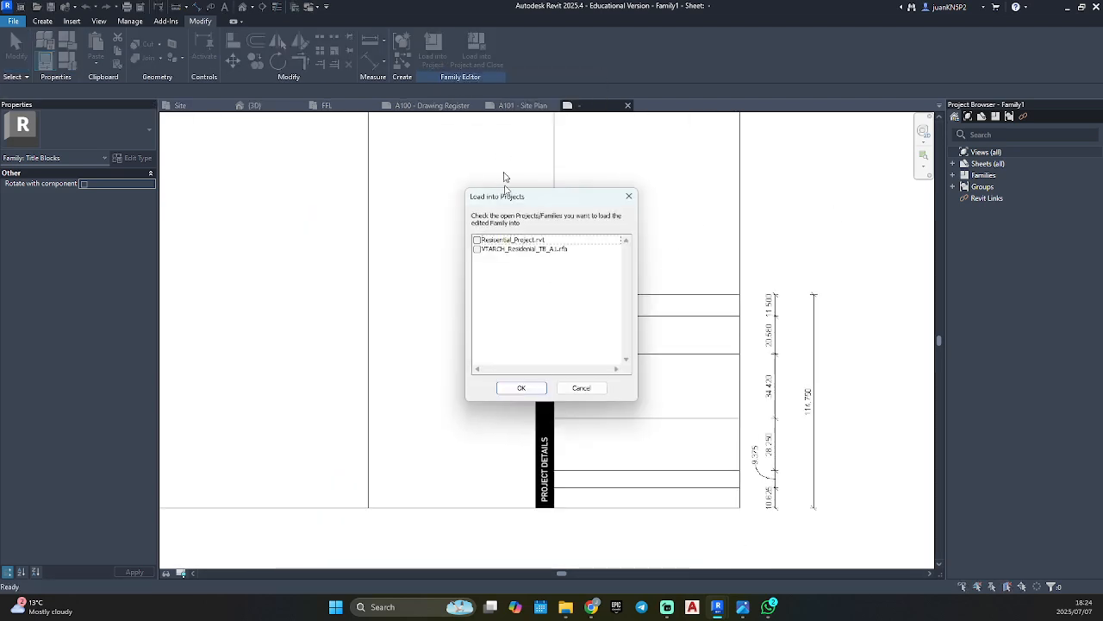
{"action": "left_click", "coordinate": [477, 239]}
{"action": "left_click", "coordinate": [520, 388]}
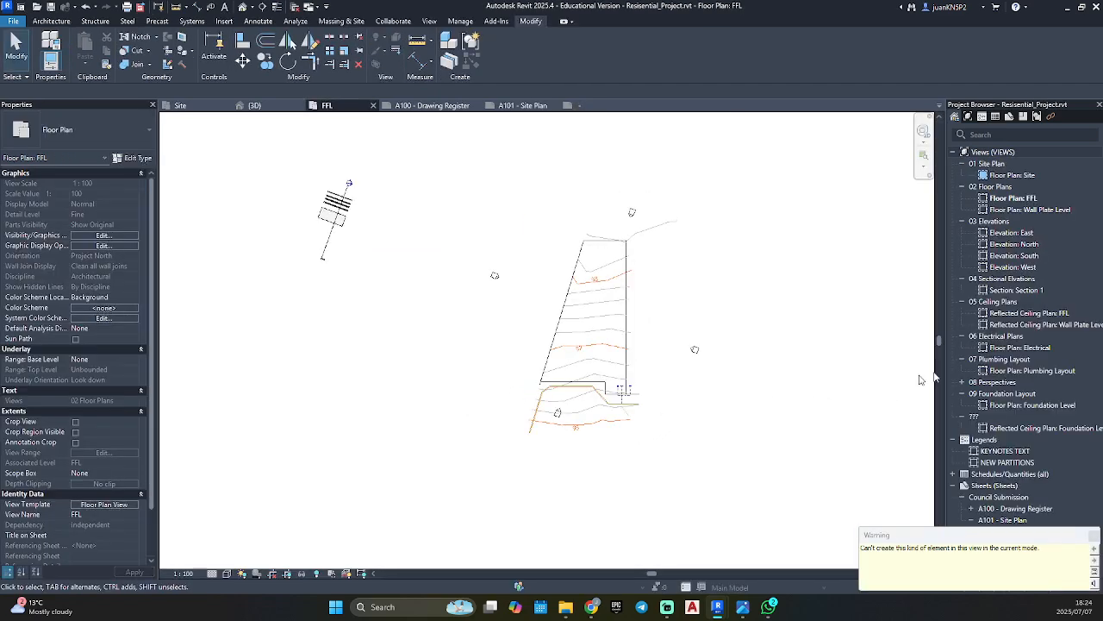
Open sheet A101 - Site Plan and swap its title block to the Family1 type.
{"action": "double_click", "coordinate": [1006, 520]}
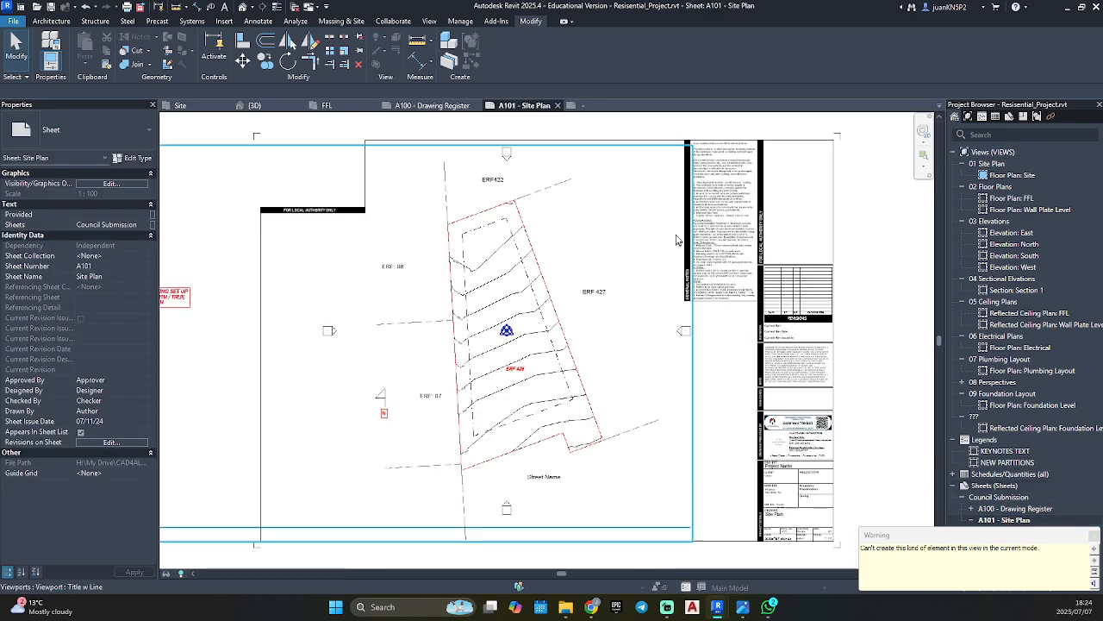
{"action": "left_click", "coordinate": [718, 217]}
{"action": "left_click", "coordinate": [95, 130]}
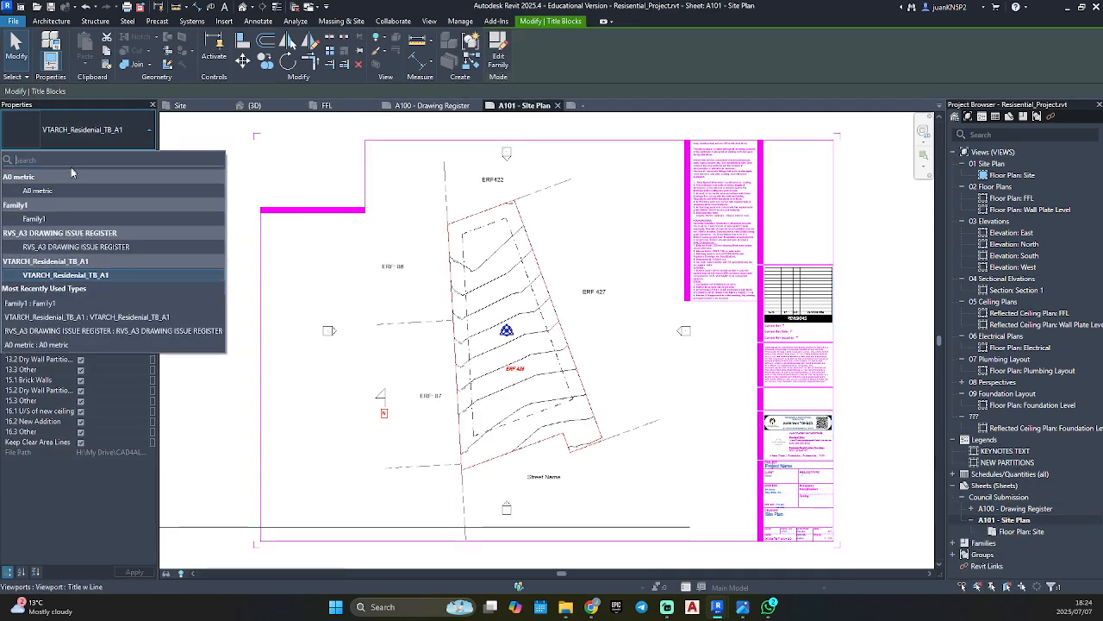
{"action": "left_click", "coordinate": [53, 219]}
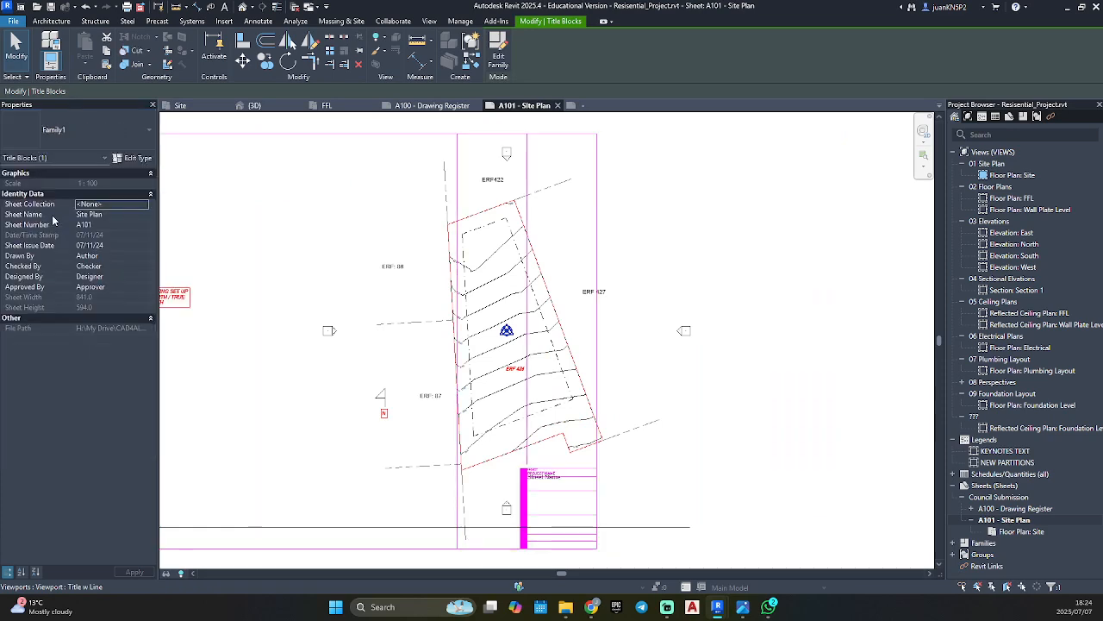
Move the Family1 title block on the sheet so its frame surrounds the site plan.
{"action": "left_click", "coordinate": [796, 316]}
{"action": "scroll", "coordinate": [776, 338], "scroll_direction": "down", "scroll_amount": 3}
{"action": "left_click_drag", "start_coordinate": [597, 239], "coordinate": [716, 226]}
{"action": "scroll", "coordinate": [823, 402], "scroll_direction": "up", "scroll_amount": 7}
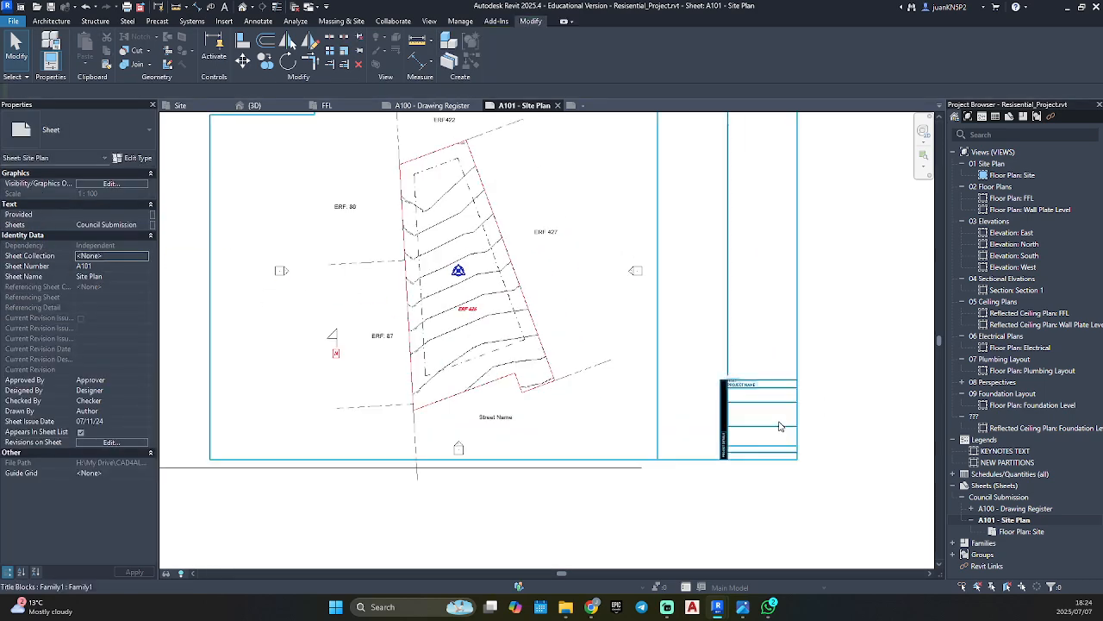
Open the Family1 title block for editing and delete its PROJECT NAME text note.
{"action": "scroll", "coordinate": [604, 288], "scroll_direction": "down", "scroll_amount": 4}
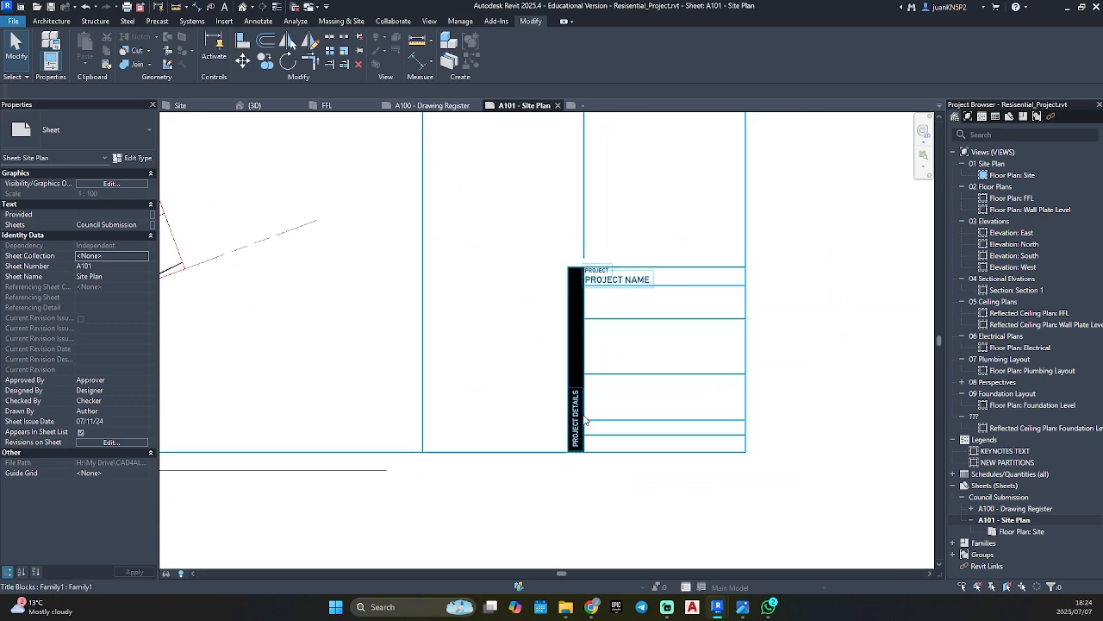
{"action": "scroll", "coordinate": [588, 345], "scroll_direction": "up", "scroll_amount": 3}
{"action": "left_click", "coordinate": [647, 216]}
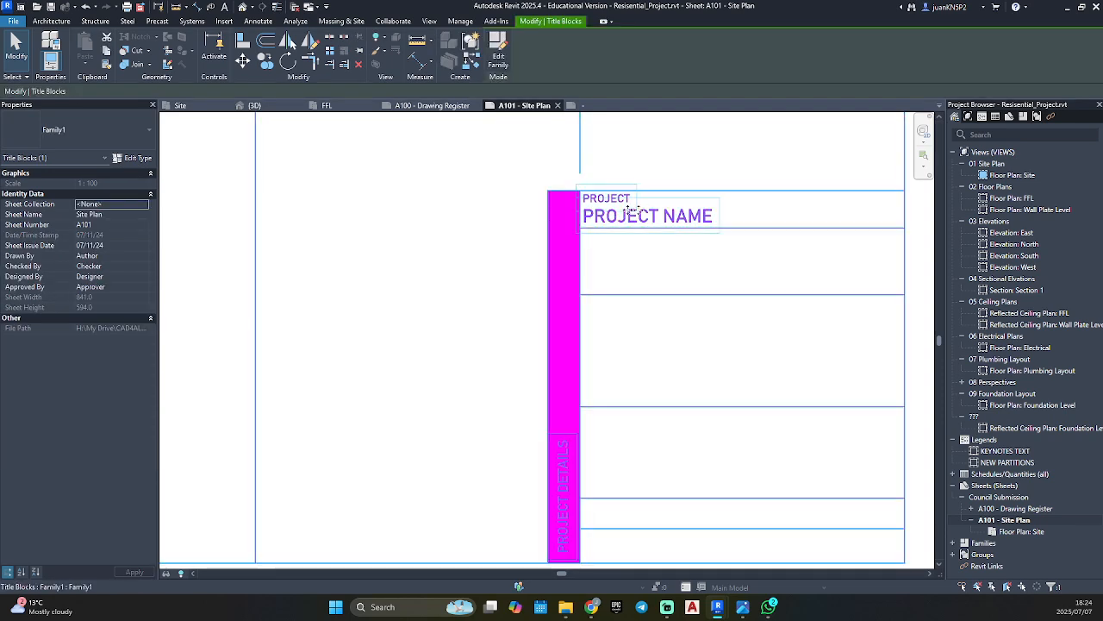
{"action": "left_click", "coordinate": [498, 54]}
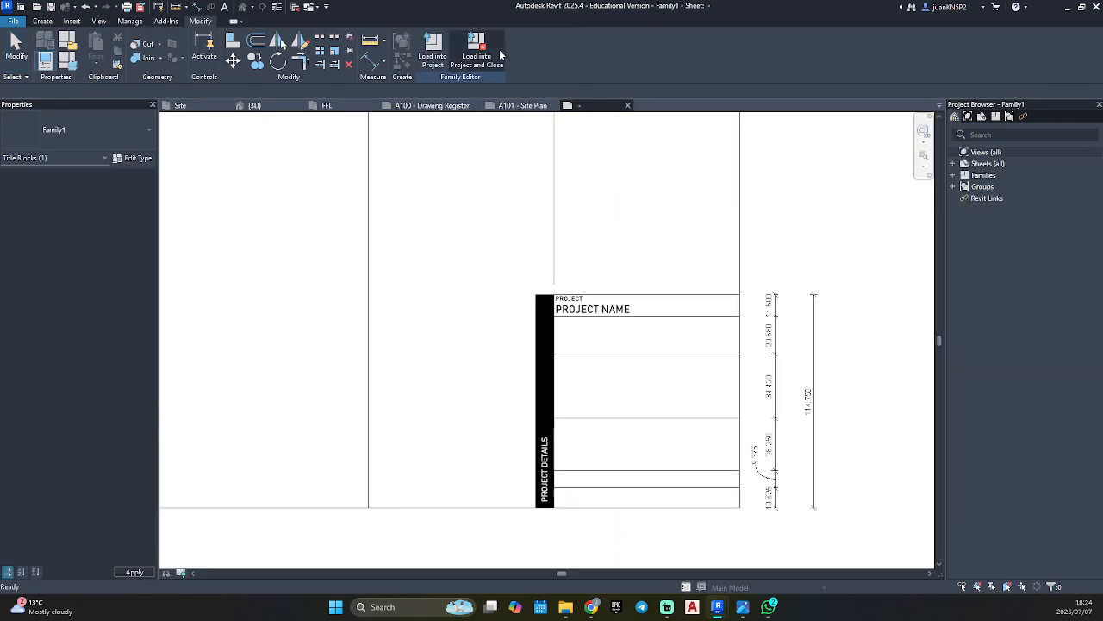
{"action": "left_click", "coordinate": [598, 308]}
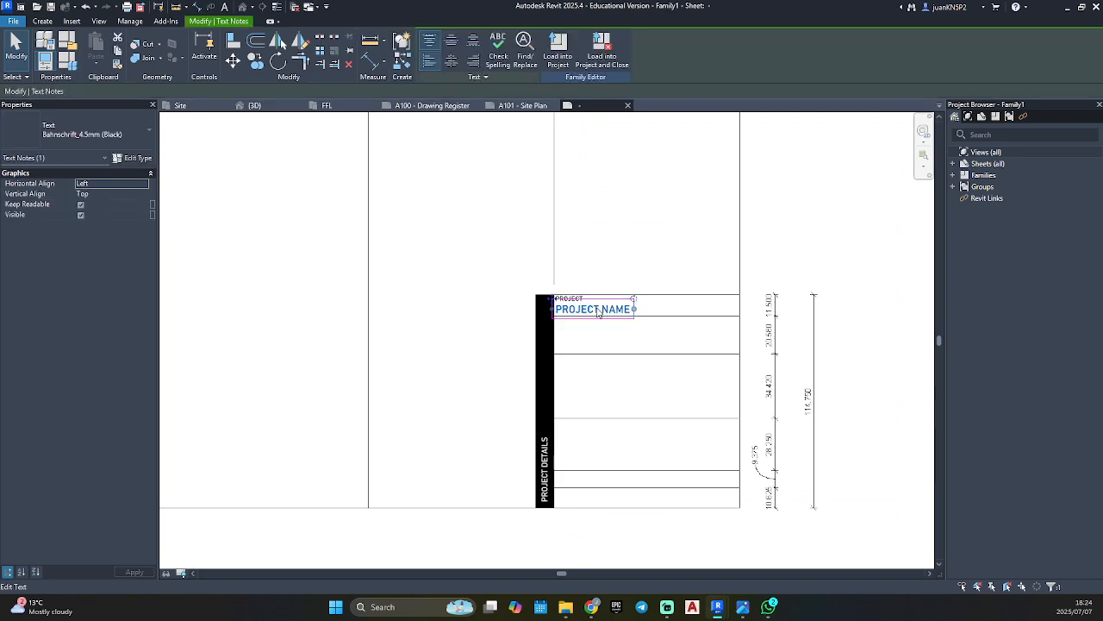
{"action": "key", "text": "Delete"}
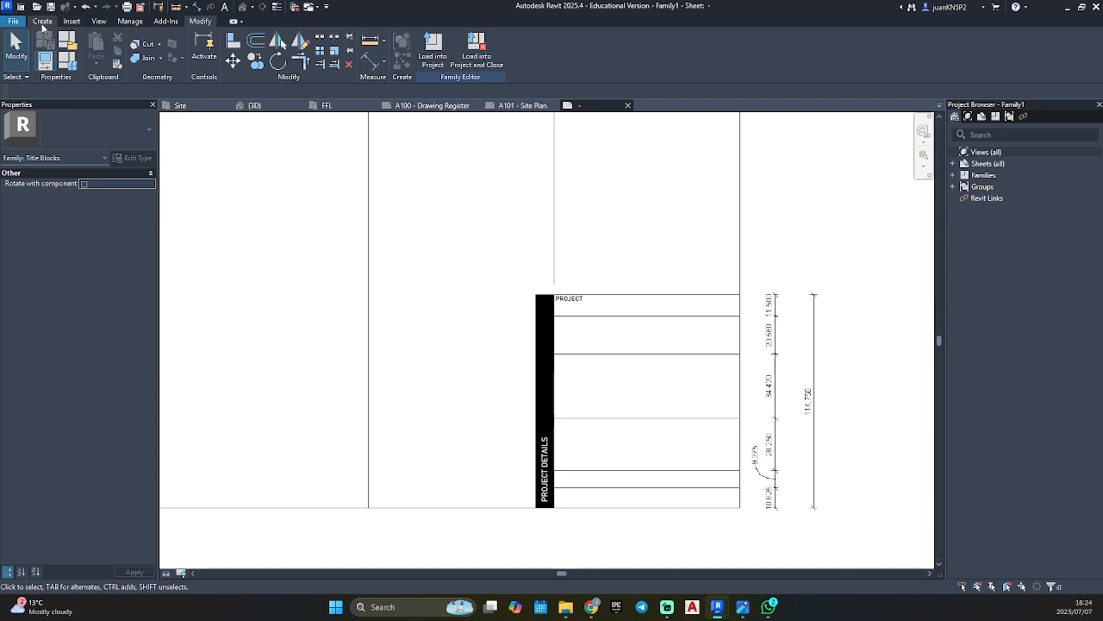
Start a Label and duplicate the 8mm tag label type as Bahnschrift_4.5mm (BLACK).
{"action": "left_click", "coordinate": [42, 24]}
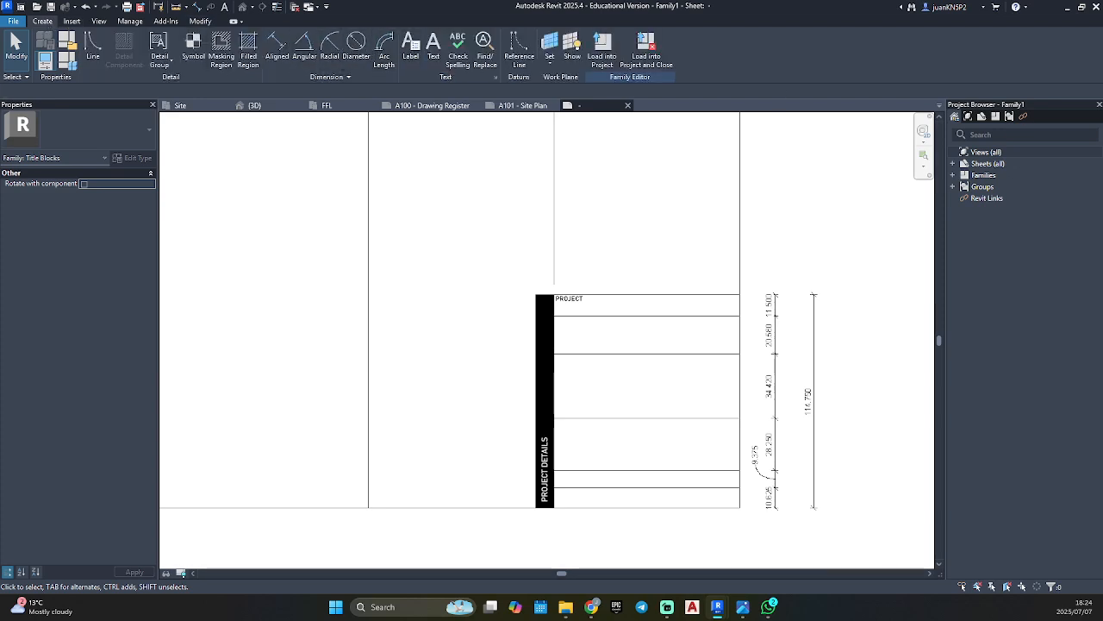
{"action": "left_click", "coordinate": [412, 43]}
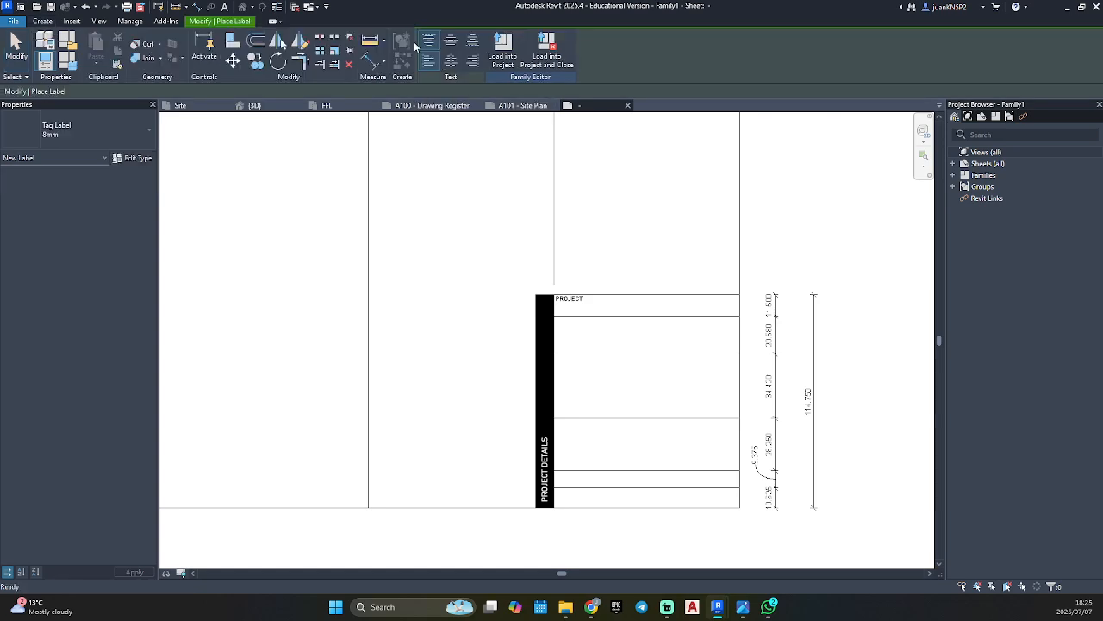
{"action": "left_click", "coordinate": [90, 125]}
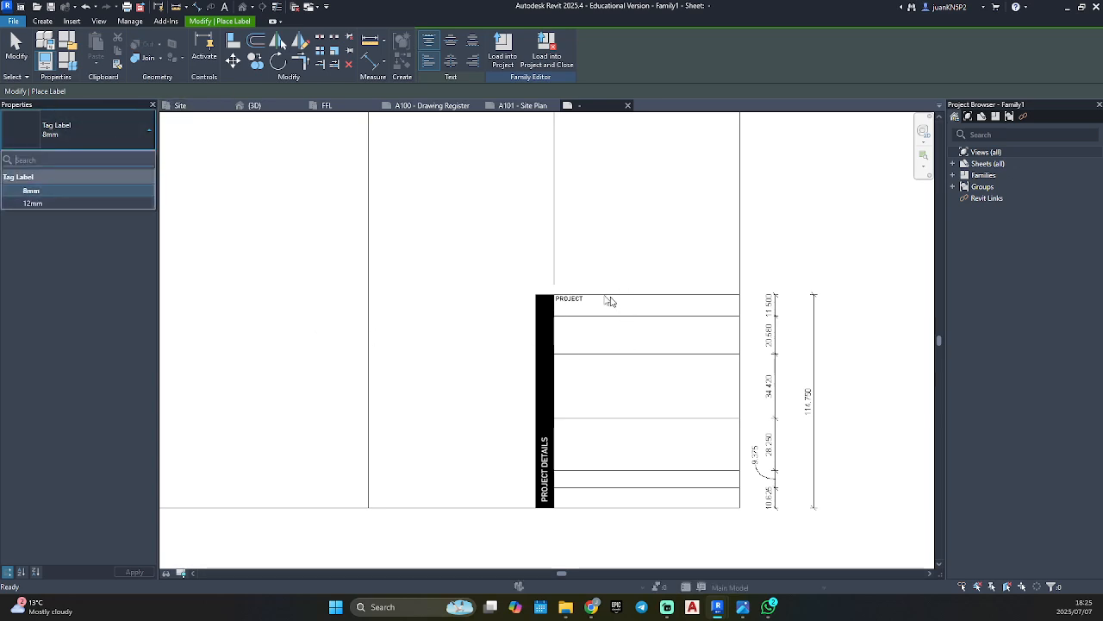
{"action": "left_click", "coordinate": [136, 143]}
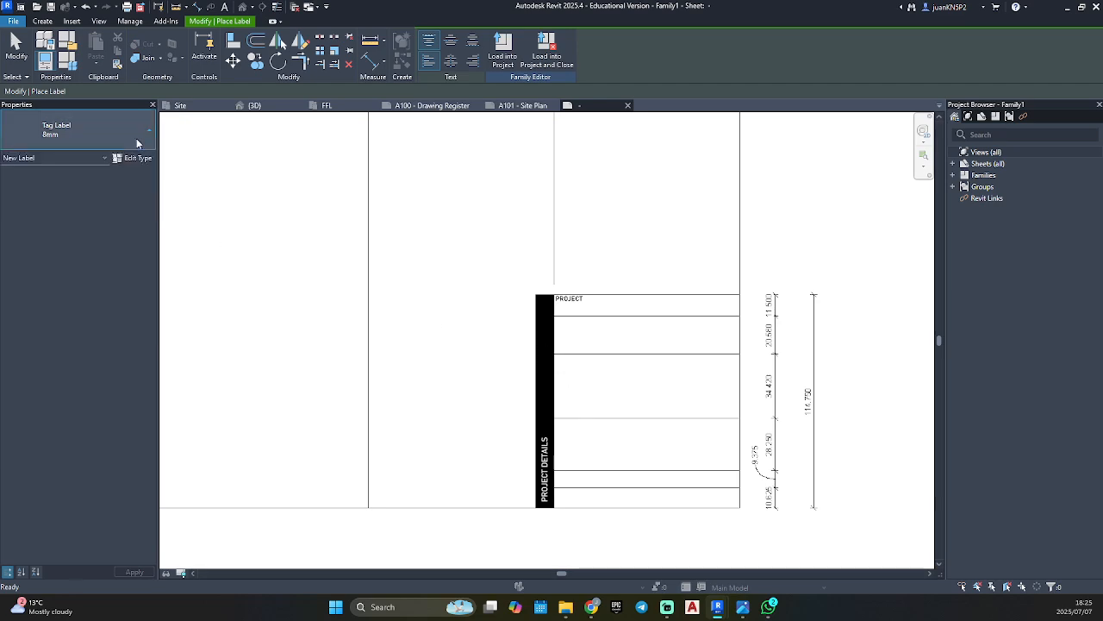
{"action": "left_click", "coordinate": [138, 159]}
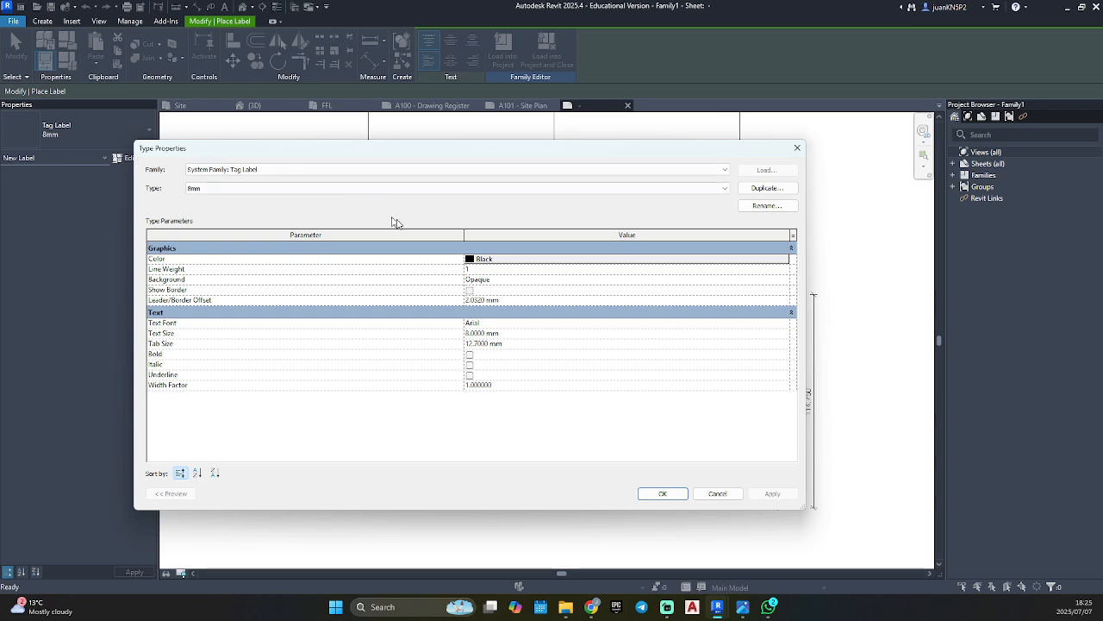
{"action": "left_click", "coordinate": [756, 190]}
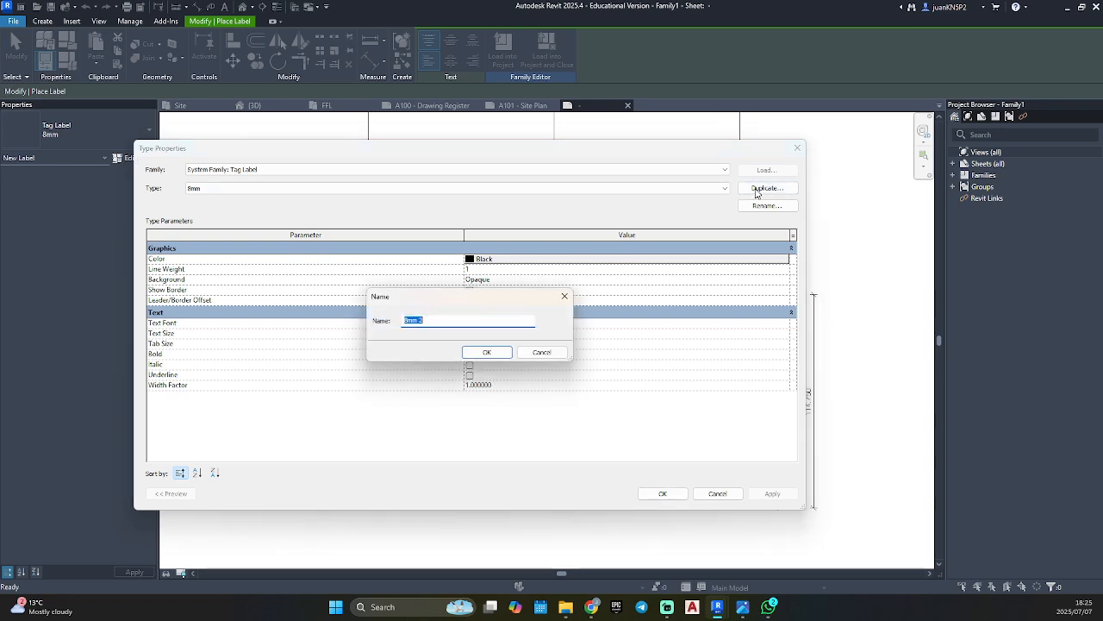
{"action": "type", "text": "Bahnschrift"}
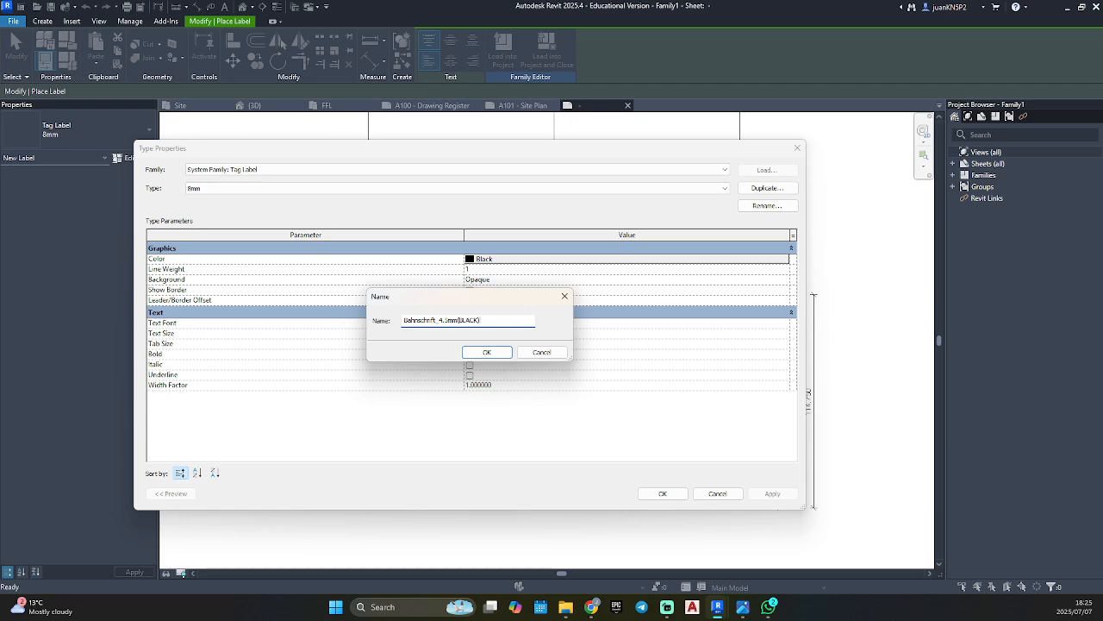
{"action": "left_click", "coordinate": [487, 352]}
Set the new label type's text size to 4.5 mm, font to Bahnschrift and background to Transparent, and apply it.
{"action": "left_click", "coordinate": [517, 332]}
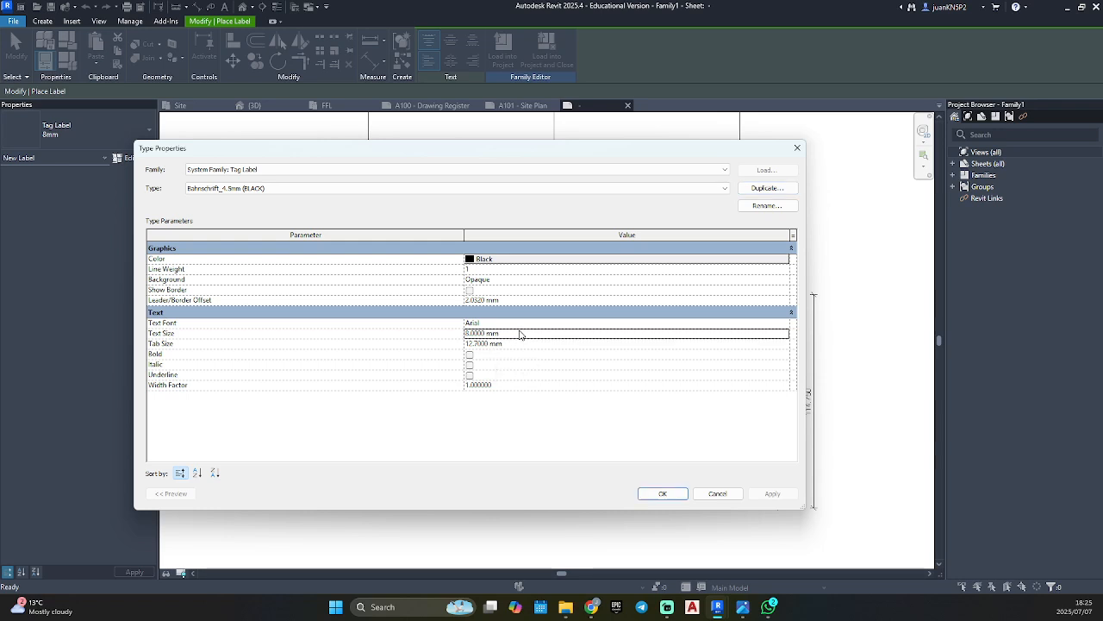
{"action": "type", "text": "4.5"}
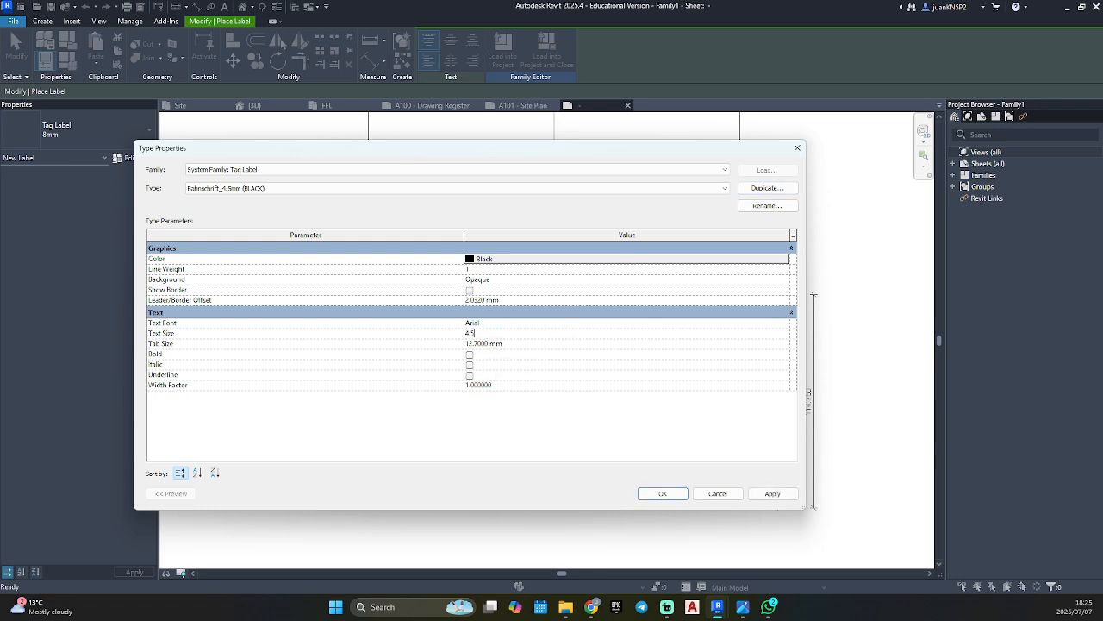
{"action": "key", "text": "Return"}
{"action": "left_click", "coordinate": [541, 324]}
{"action": "type", "text": "Bahnschrift"}
{"action": "left_click", "coordinate": [520, 333]}
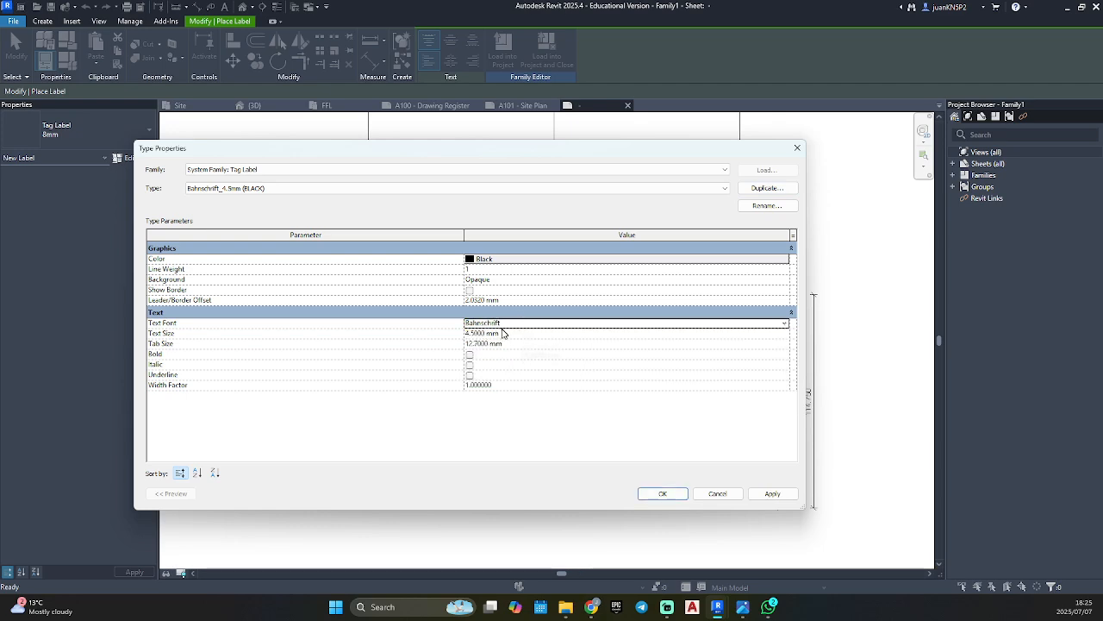
{"action": "left_click", "coordinate": [714, 279]}
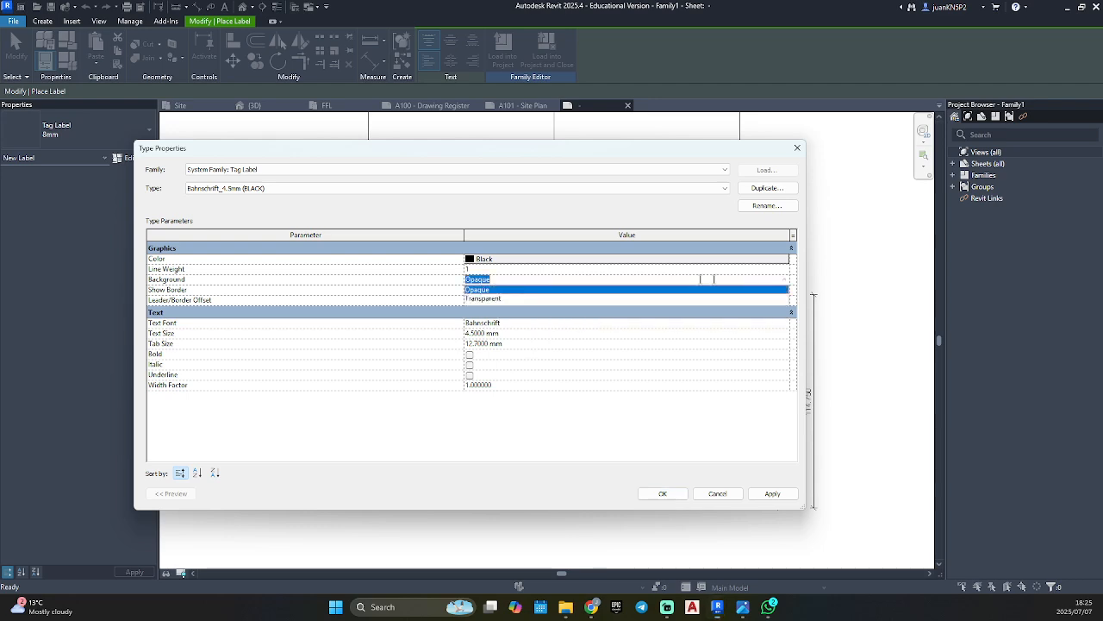
{"action": "left_click", "coordinate": [493, 299]}
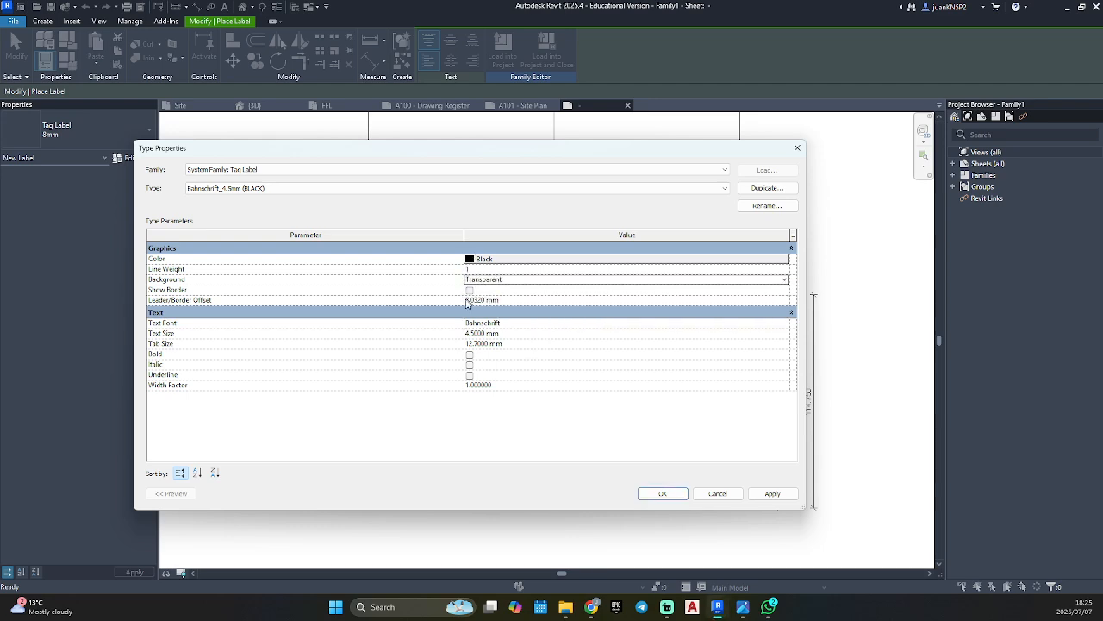
{"action": "left_click", "coordinate": [780, 494]}
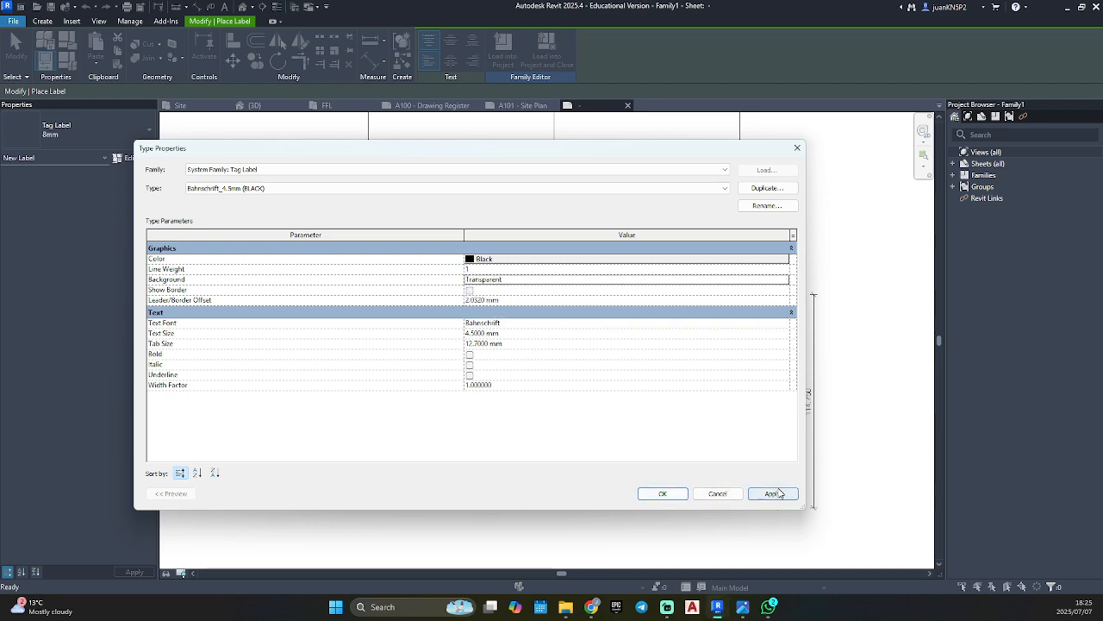
{"action": "left_click", "coordinate": [663, 493]}
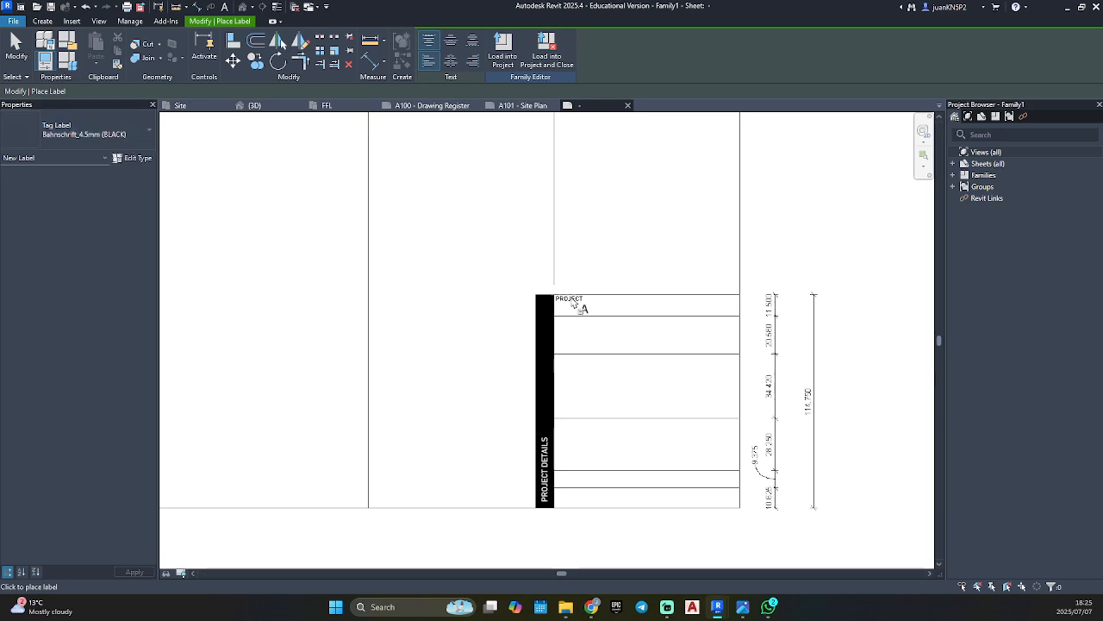
Place a label near the PROJECT note using the Project Name parameter, and end label placement.
{"action": "scroll", "coordinate": [576, 303], "scroll_direction": "up", "scroll_amount": 6}
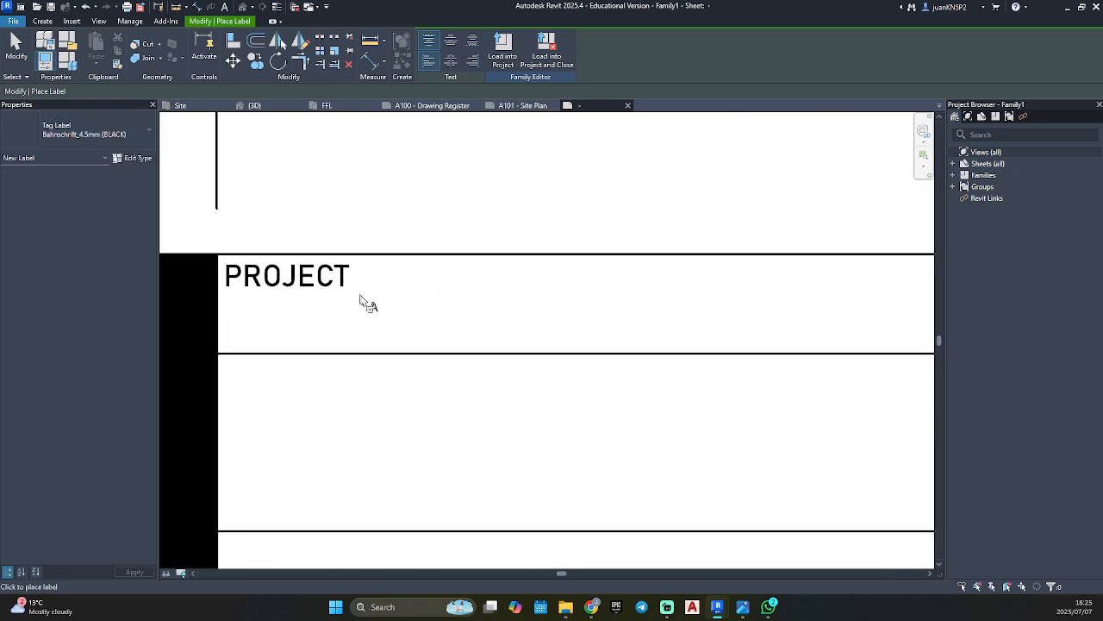
{"action": "left_click", "coordinate": [392, 303]}
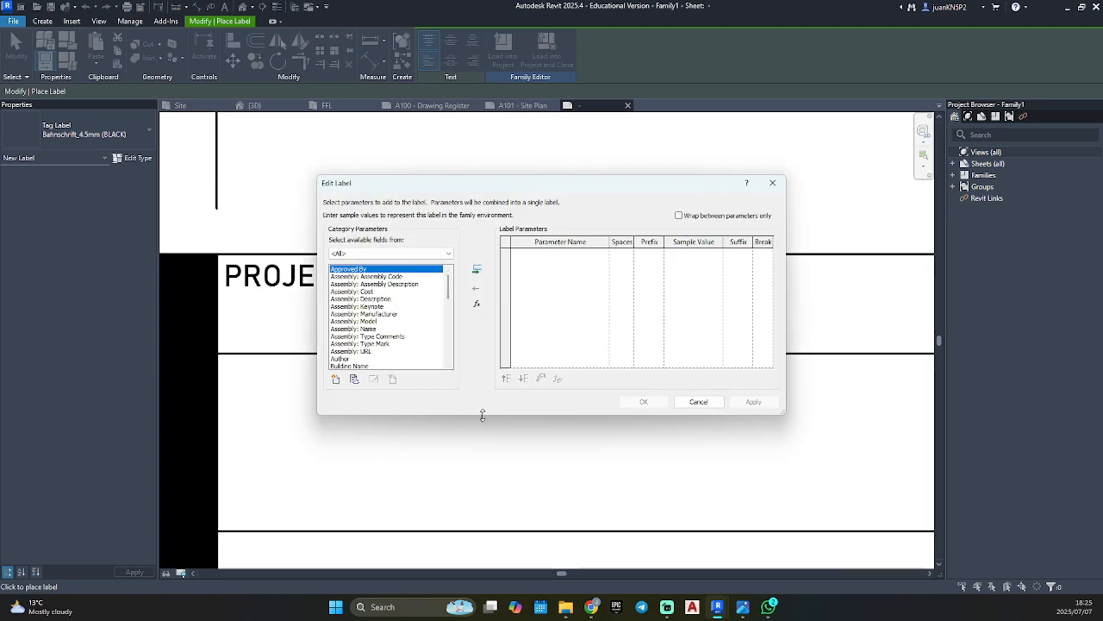
{"action": "left_click_drag", "start_coordinate": [482, 416], "coordinate": [480, 521]}
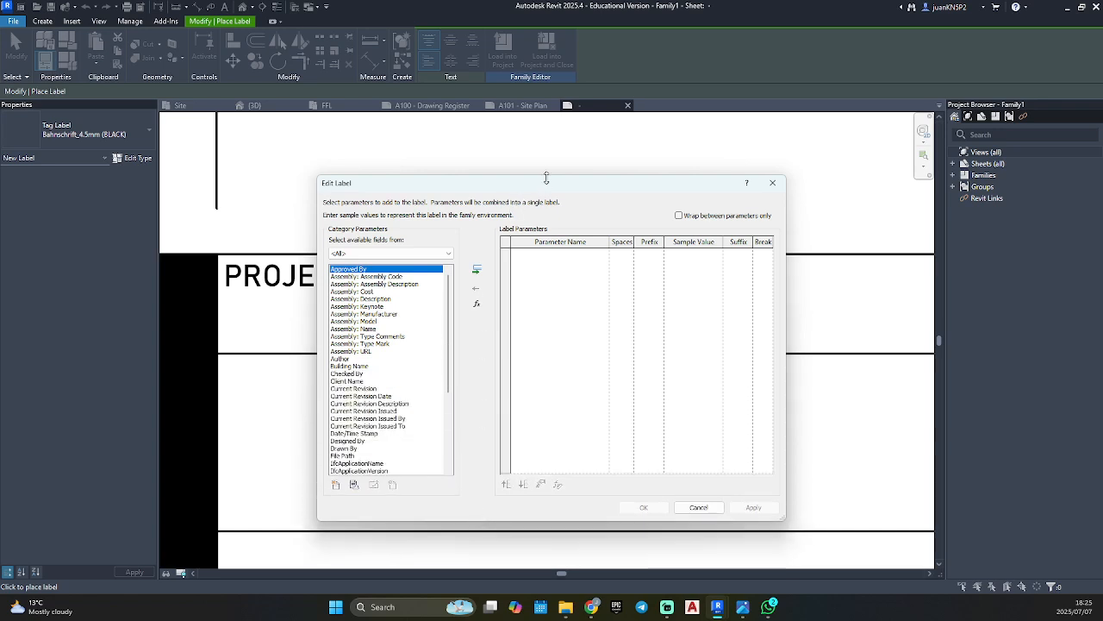
{"action": "left_click_drag", "start_coordinate": [545, 178], "coordinate": [545, 129]}
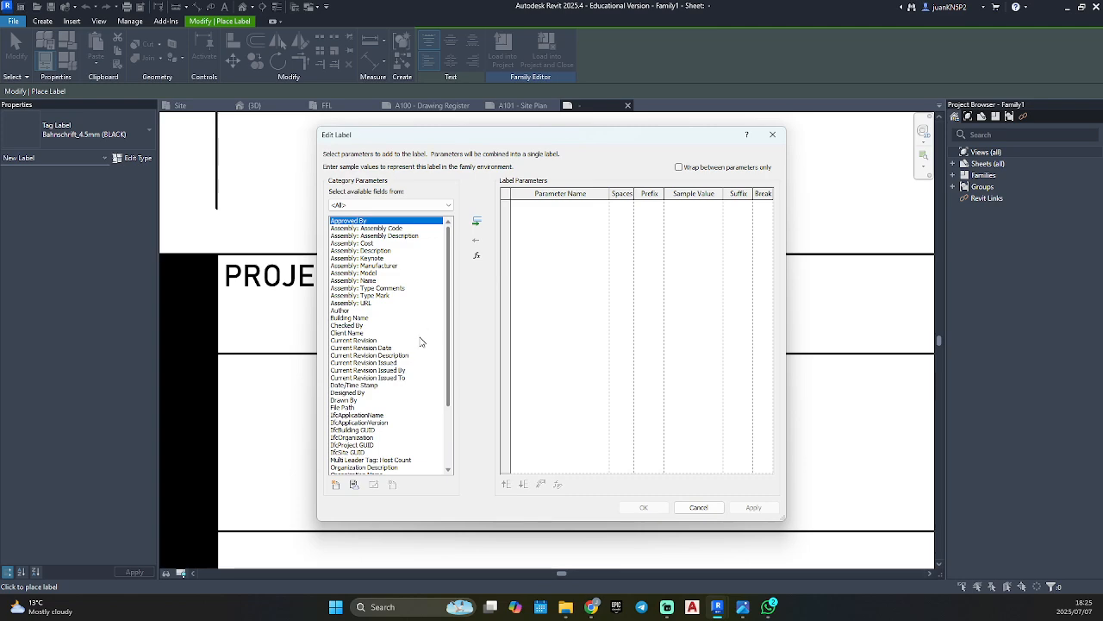
{"action": "scroll", "coordinate": [393, 359], "scroll_direction": "down", "scroll_amount": 4}
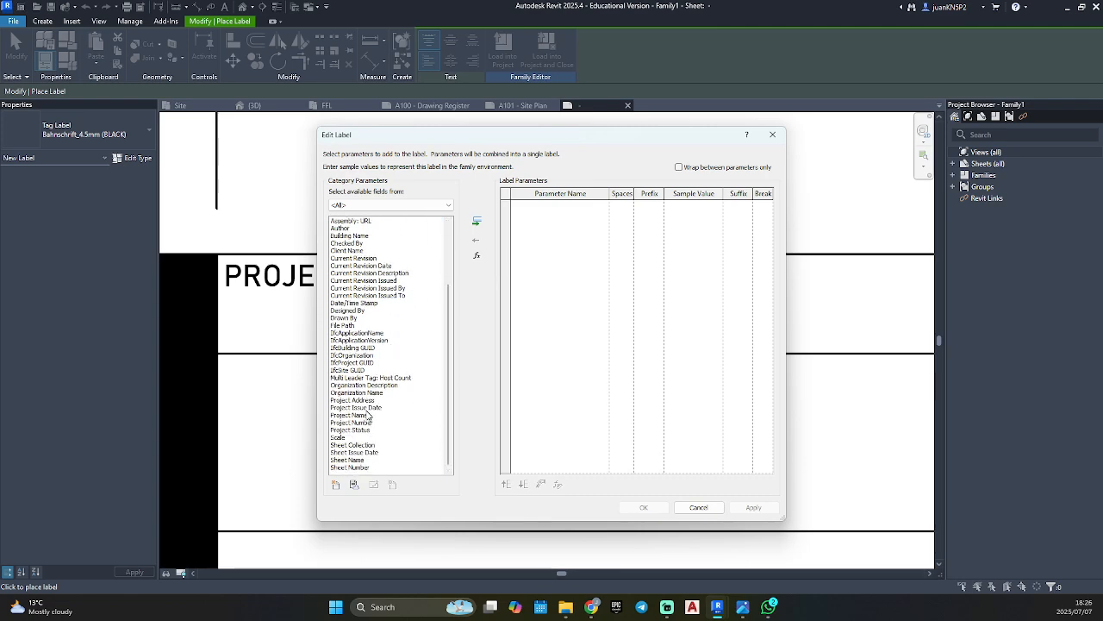
{"action": "left_click", "coordinate": [350, 417]}
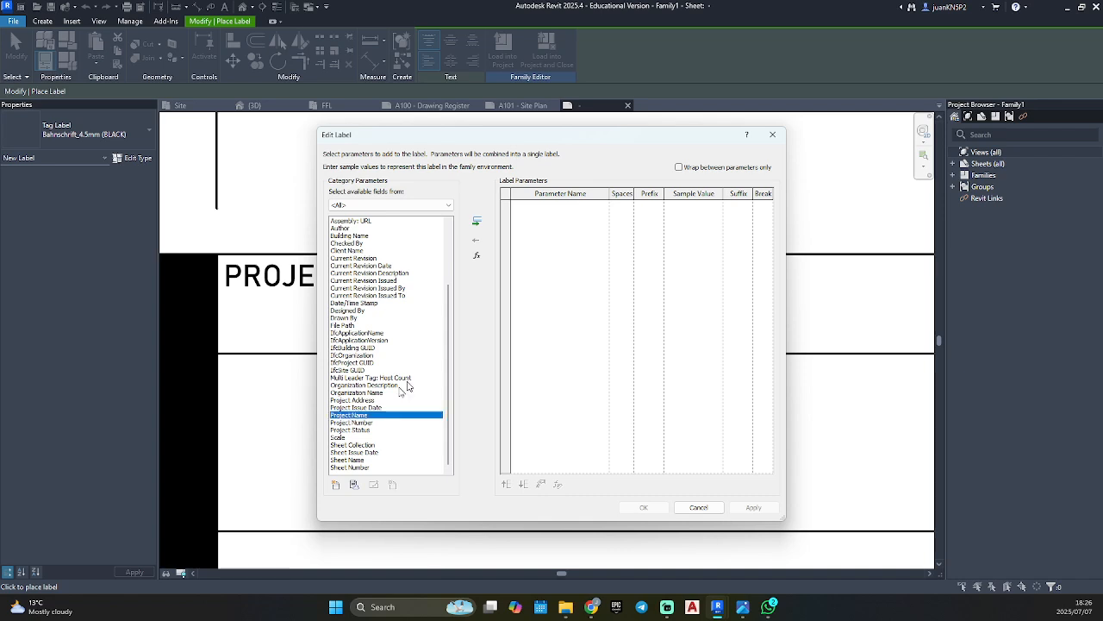
{"action": "left_click", "coordinate": [476, 223]}
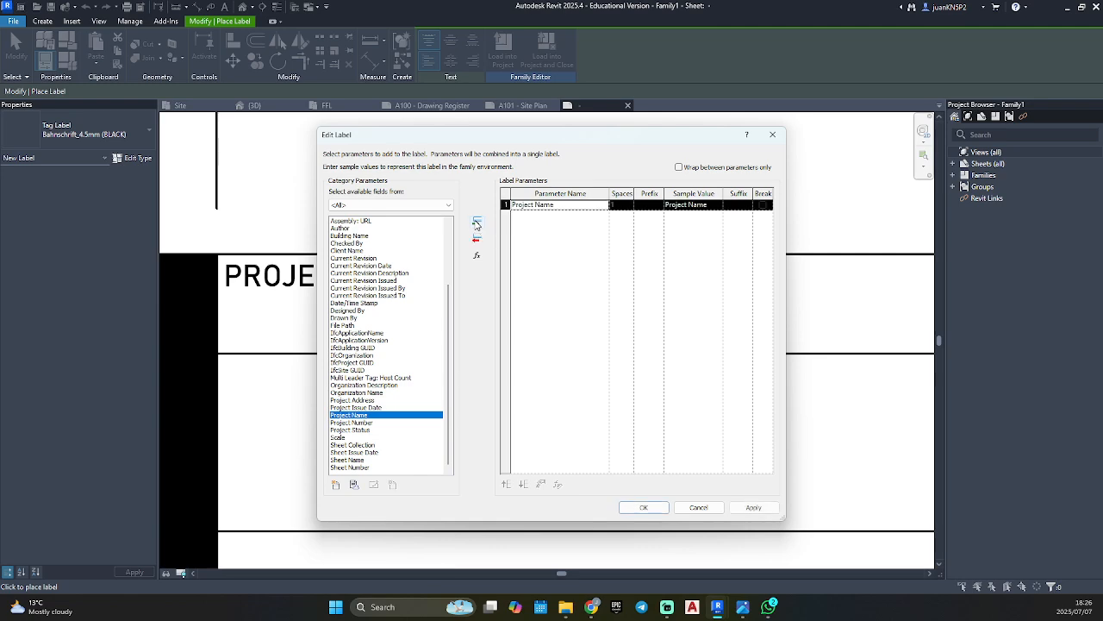
{"action": "left_click", "coordinate": [686, 204]}
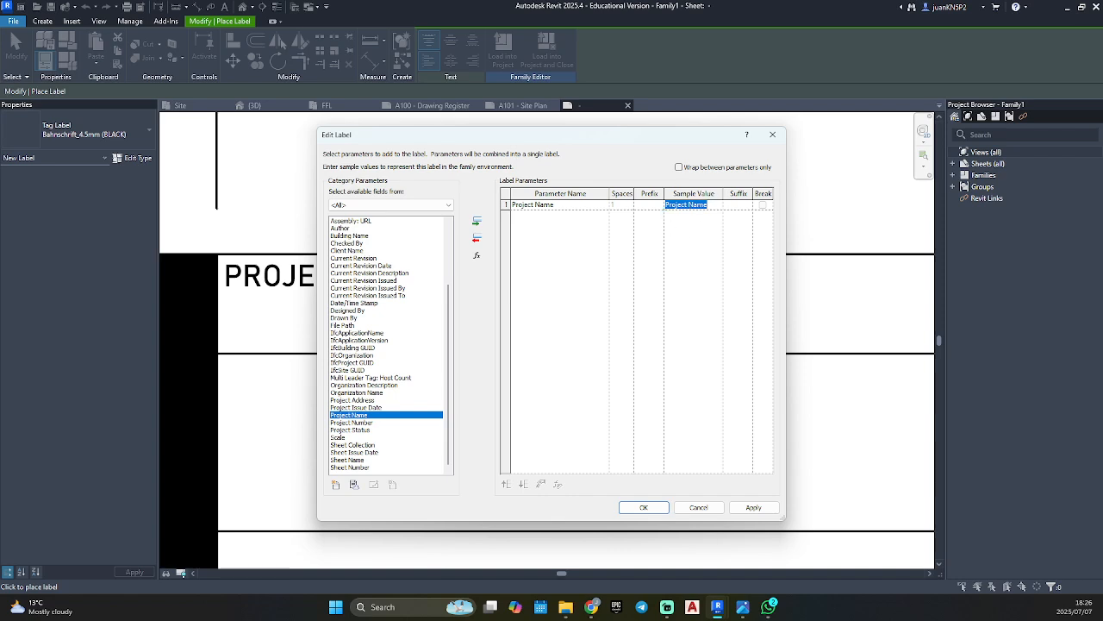
{"action": "left_click", "coordinate": [754, 507]}
{"action": "left_click", "coordinate": [642, 508]}
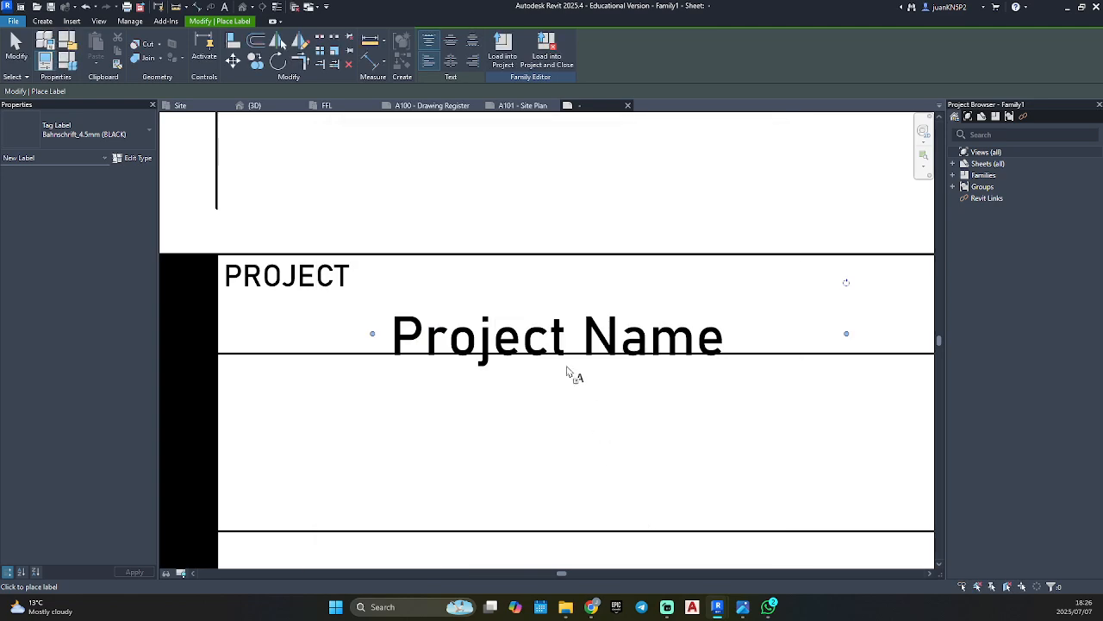
{"action": "key", "text": "Escape"}
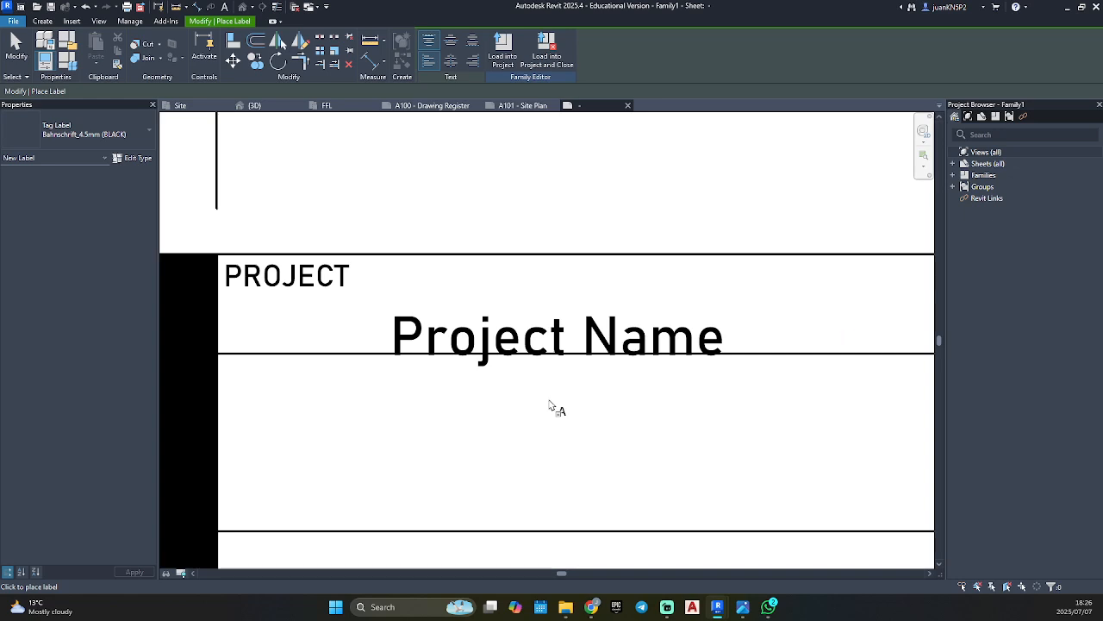
{"action": "key", "text": "Escape"}
Move the Project Name label directly below the PROJECT note, left-aligned with it.
{"action": "left_click_drag", "start_coordinate": [550, 345], "coordinate": [372, 330]}
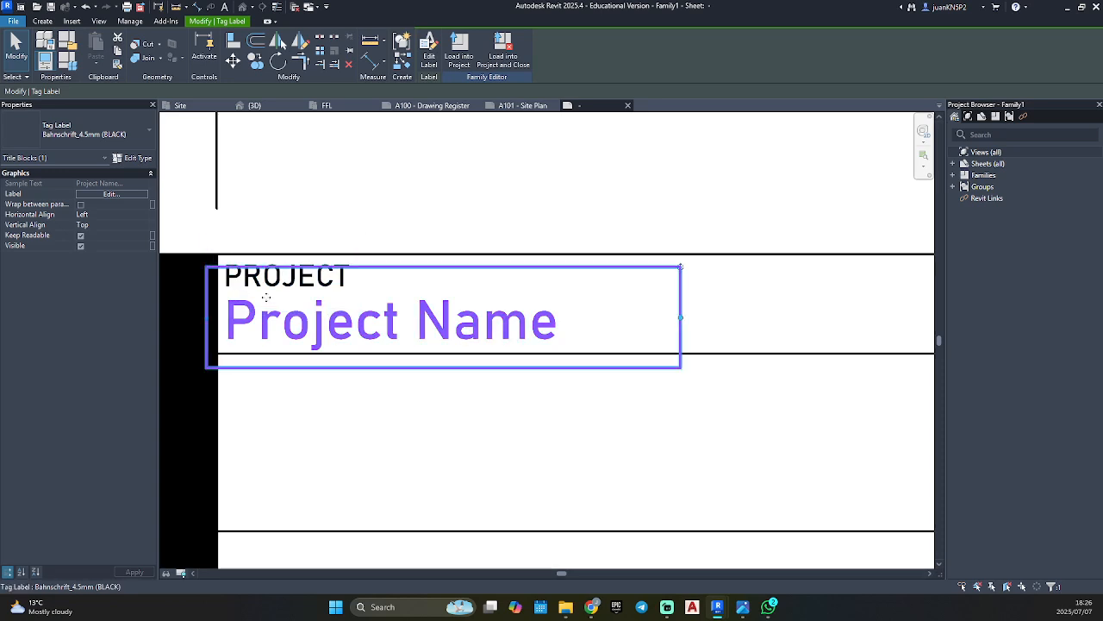
{"action": "mouse_move", "coordinate": [279, 306]}
{"action": "left_mouse_down"}
{"action": "mouse_move", "coordinate": [375, 314]}
{"action": "mouse_move", "coordinate": [278, 305]}
{"action": "left_mouse_up"}
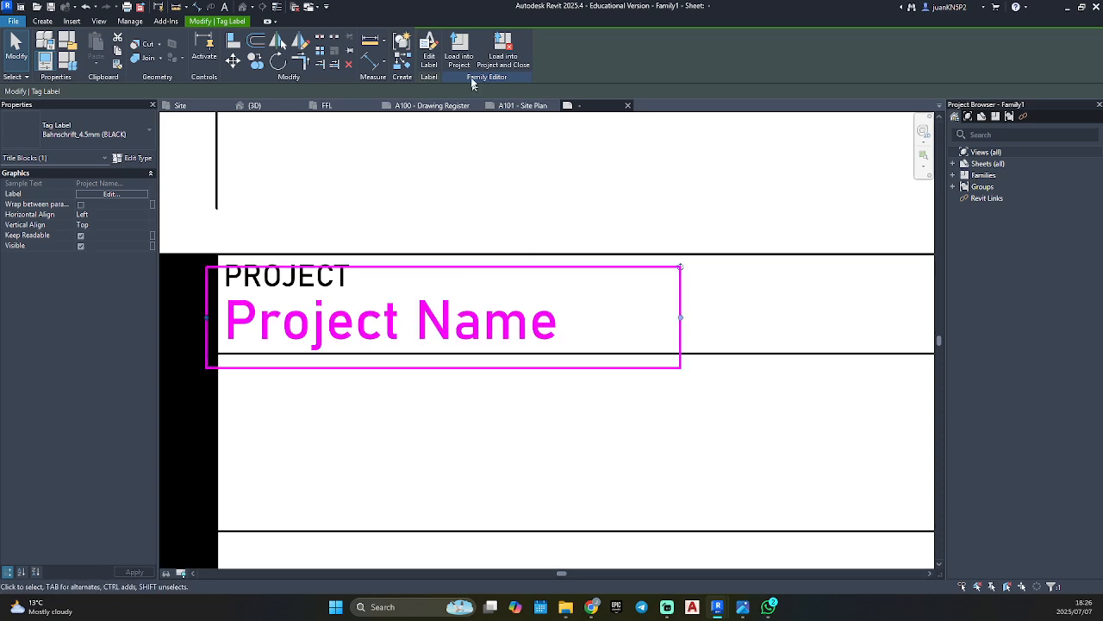
Load the title block family into the residential project, overwriting the existing version and its parameter values.
{"action": "left_click", "coordinate": [460, 54]}
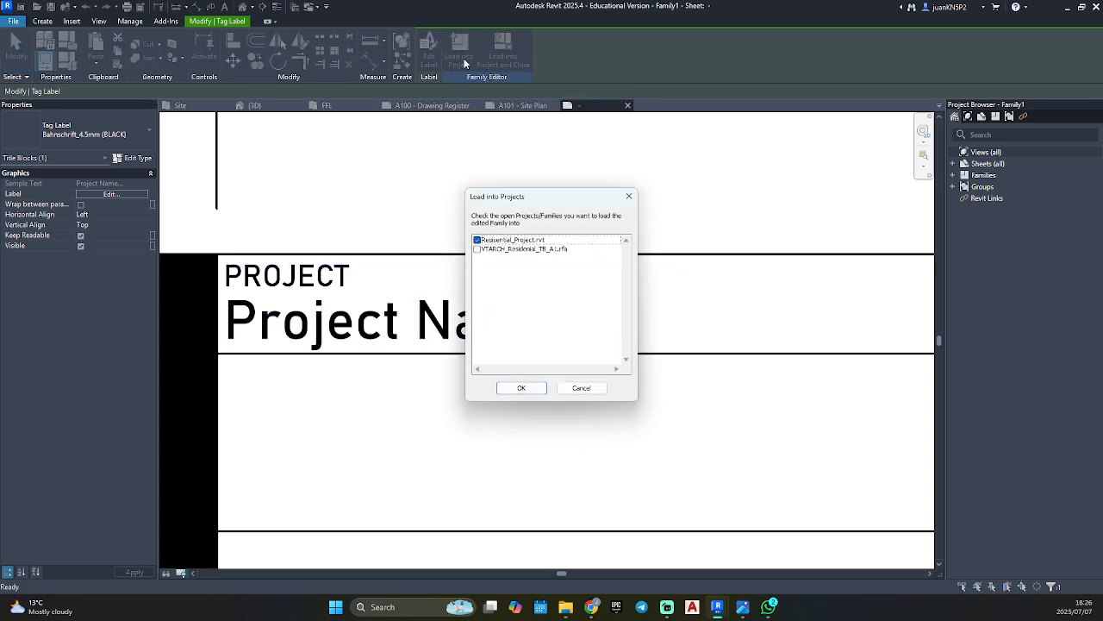
{"action": "left_click", "coordinate": [529, 390]}
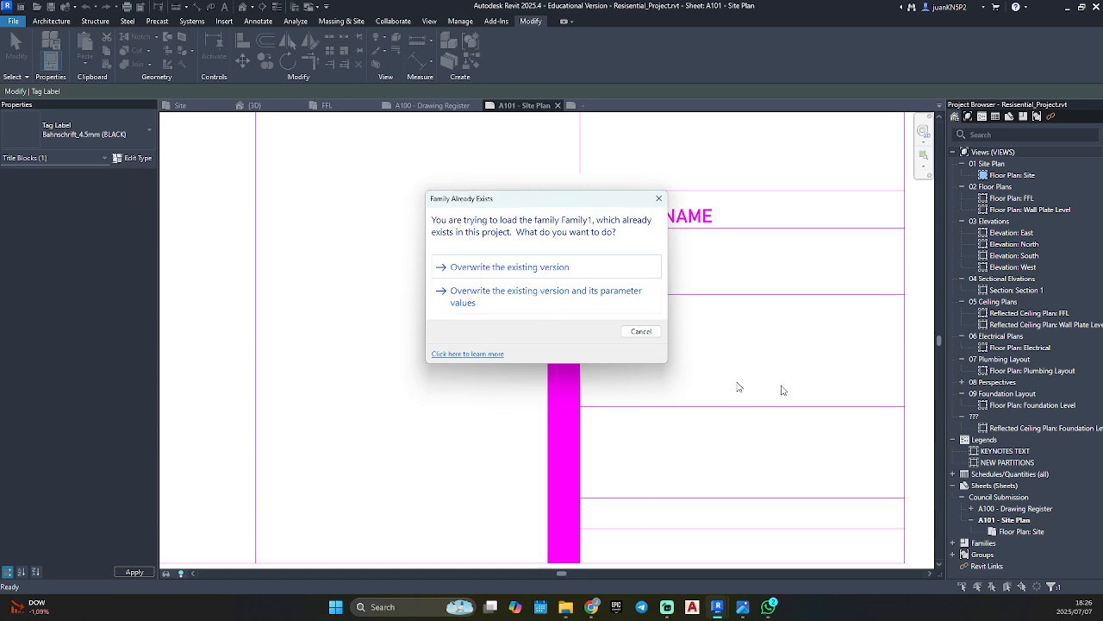
{"action": "left_click", "coordinate": [476, 300]}
Set the Project Name value in the title block on sheet A101 to RESIDENTIAL PROJECT.
{"action": "left_click", "coordinate": [645, 221]}
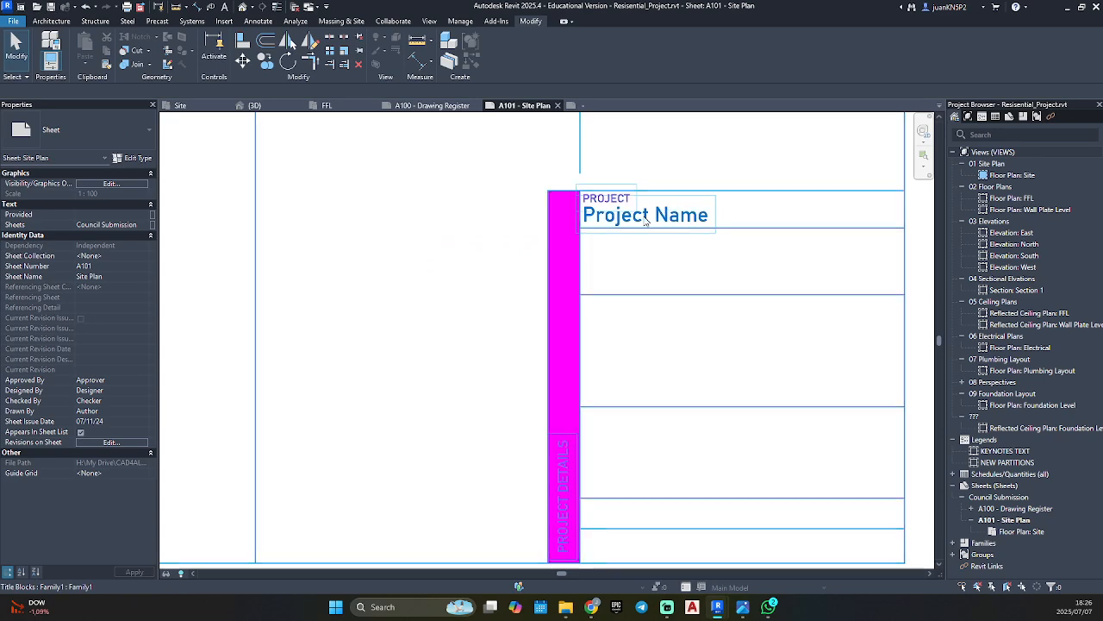
{"action": "scroll", "coordinate": [365, 358], "scroll_direction": "down", "scroll_amount": 6}
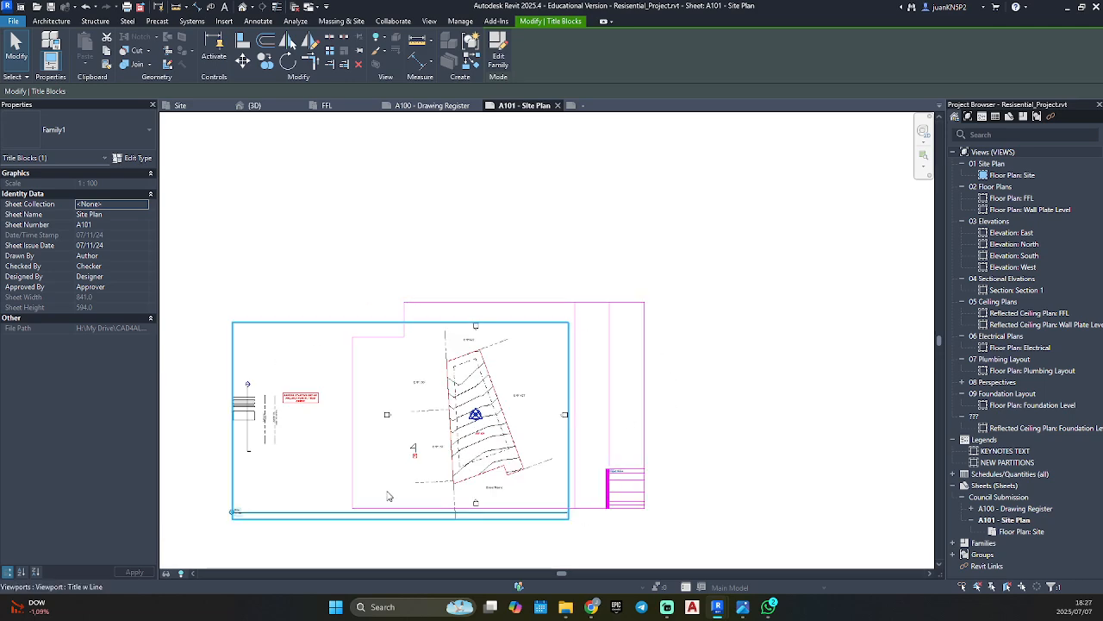
{"action": "scroll", "coordinate": [625, 487], "scroll_direction": "up", "scroll_amount": 5}
{"action": "scroll", "coordinate": [557, 392], "scroll_direction": "up", "scroll_amount": 2}
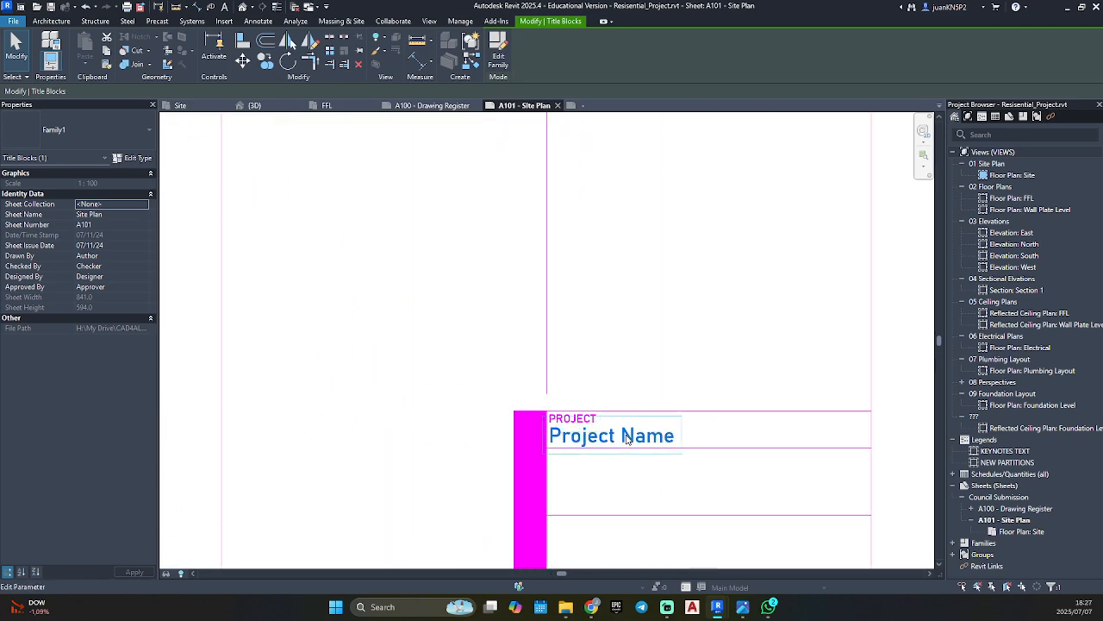
{"action": "left_click", "coordinate": [616, 438]}
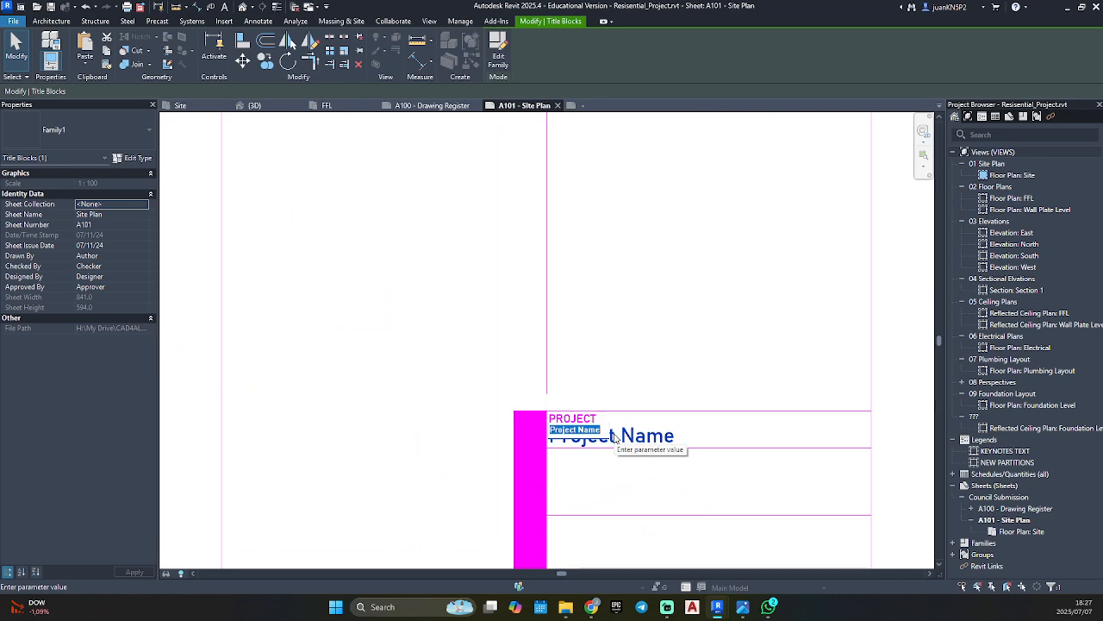
{"action": "type", "text": "RESIDENTIA"}
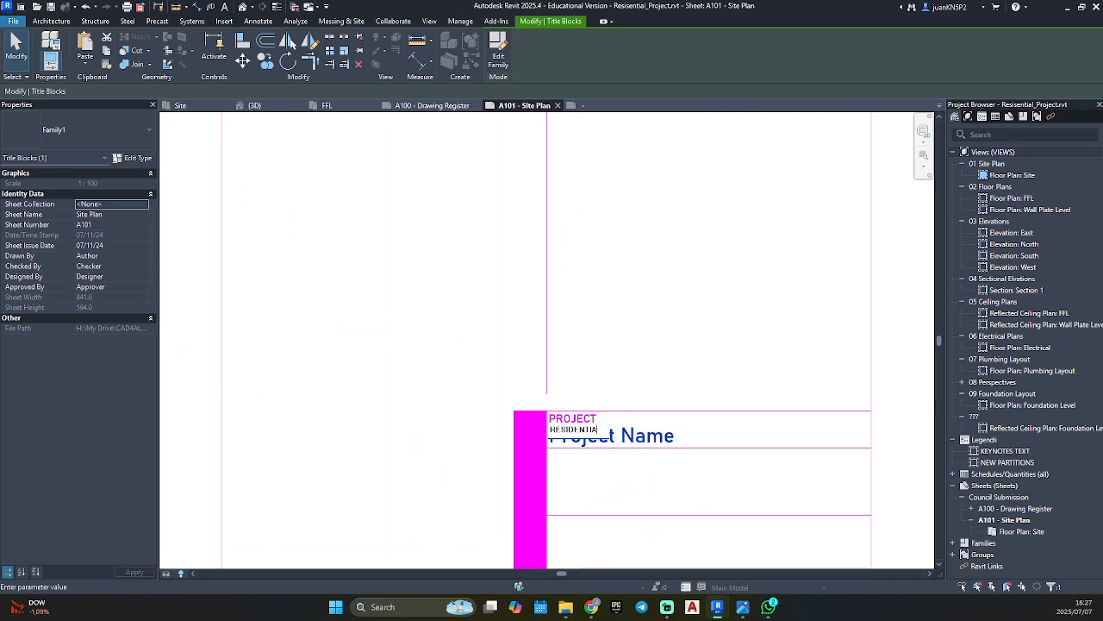
{"action": "type", "text": "L PRO"}
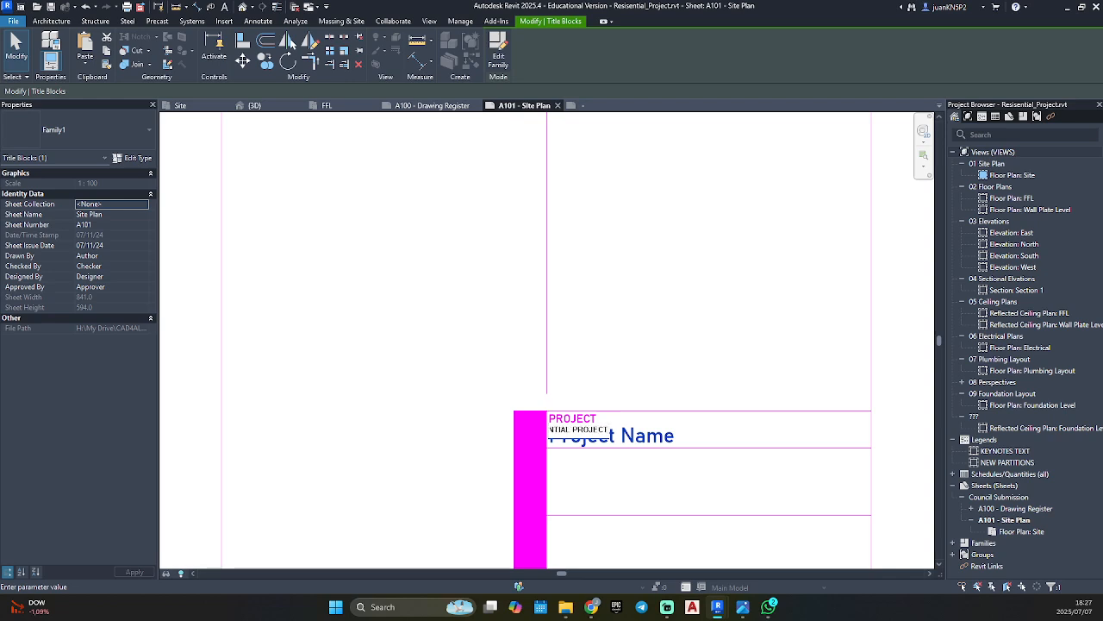
{"action": "left_click", "coordinate": [657, 347]}
{"action": "left_click", "coordinate": [640, 437]}
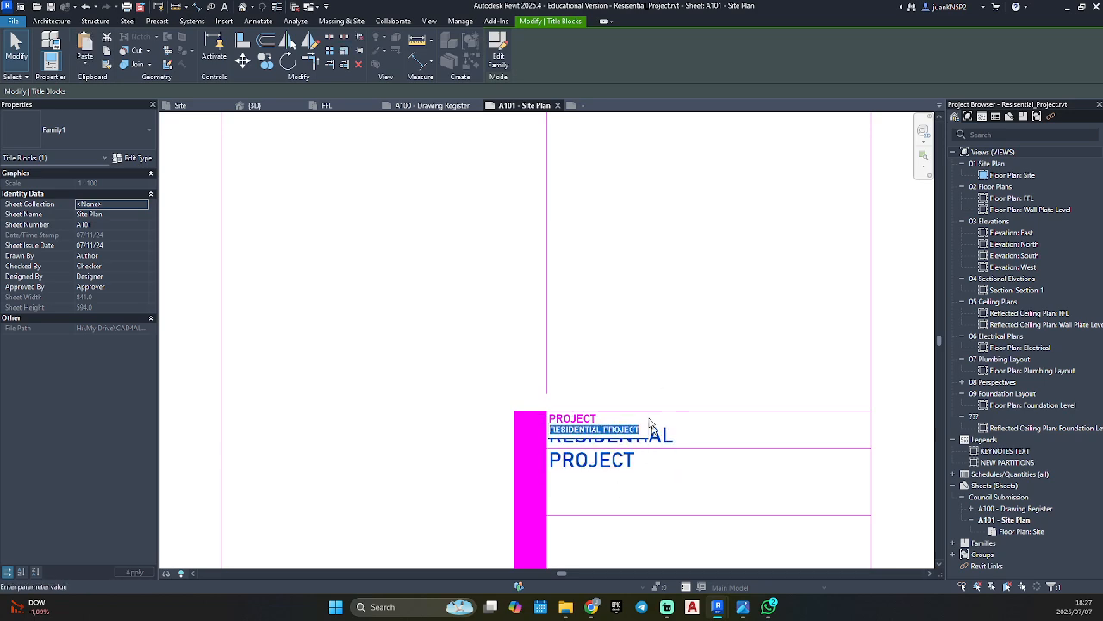
{"action": "left_click", "coordinate": [714, 494]}
Edit the title block family and widen the Project Name label to the project details block's right border.
{"action": "scroll", "coordinate": [631, 459], "scroll_direction": "up", "scroll_amount": 1}
{"action": "scroll", "coordinate": [631, 462], "scroll_direction": "up", "scroll_amount": 1}
{"action": "middle_click_drag", "start_coordinate": [631, 462], "coordinate": [553, 417]}
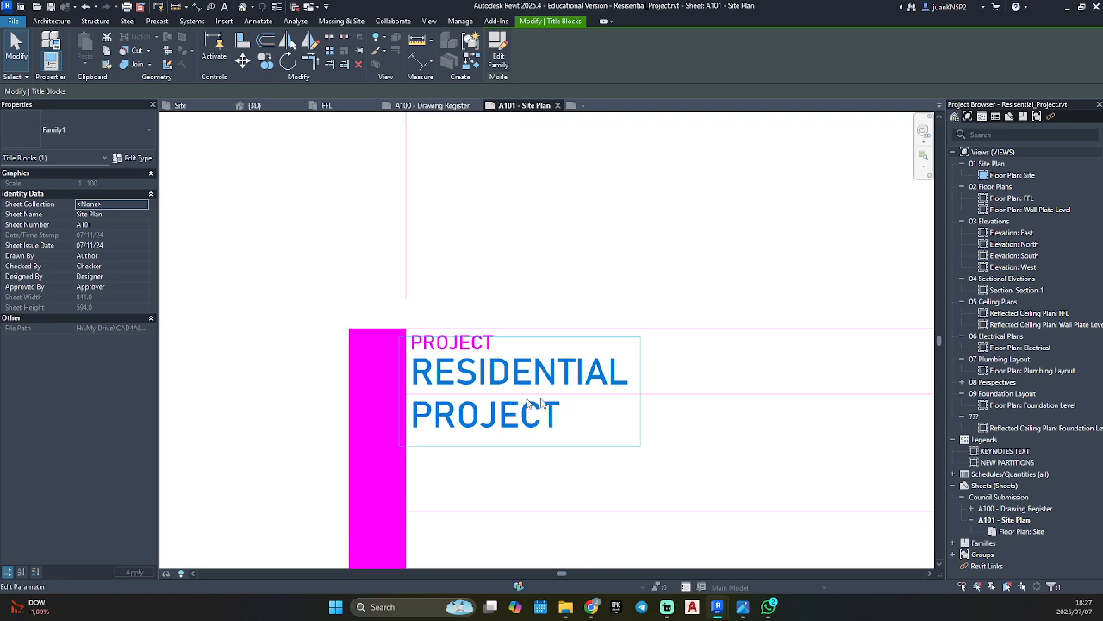
{"action": "scroll", "coordinate": [617, 394], "scroll_direction": "down", "scroll_amount": 1}
{"action": "middle_click_drag", "start_coordinate": [661, 388], "coordinate": [283, 347]}
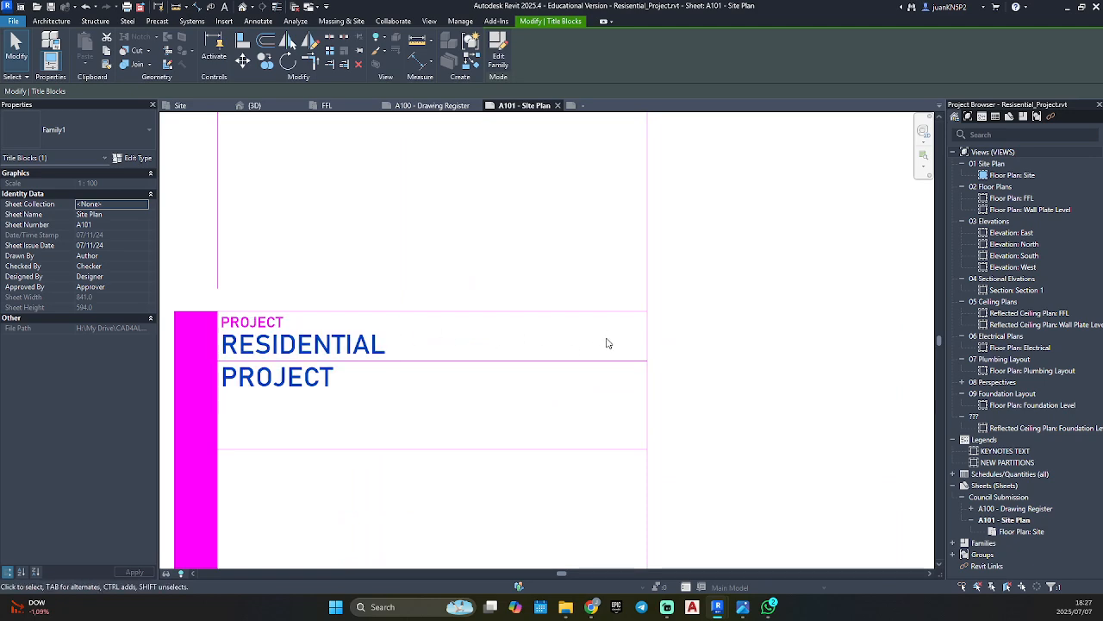
{"action": "left_click", "coordinate": [499, 51]}
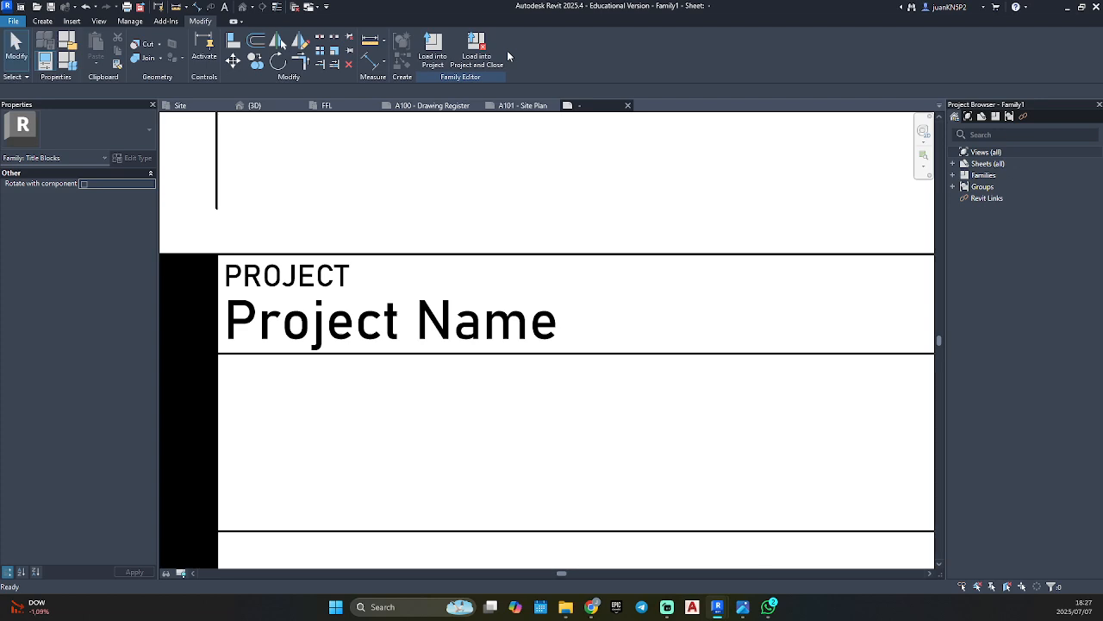
{"action": "left_click", "coordinate": [500, 315]}
{"action": "scroll", "coordinate": [510, 320], "scroll_direction": "down", "scroll_amount": 2}
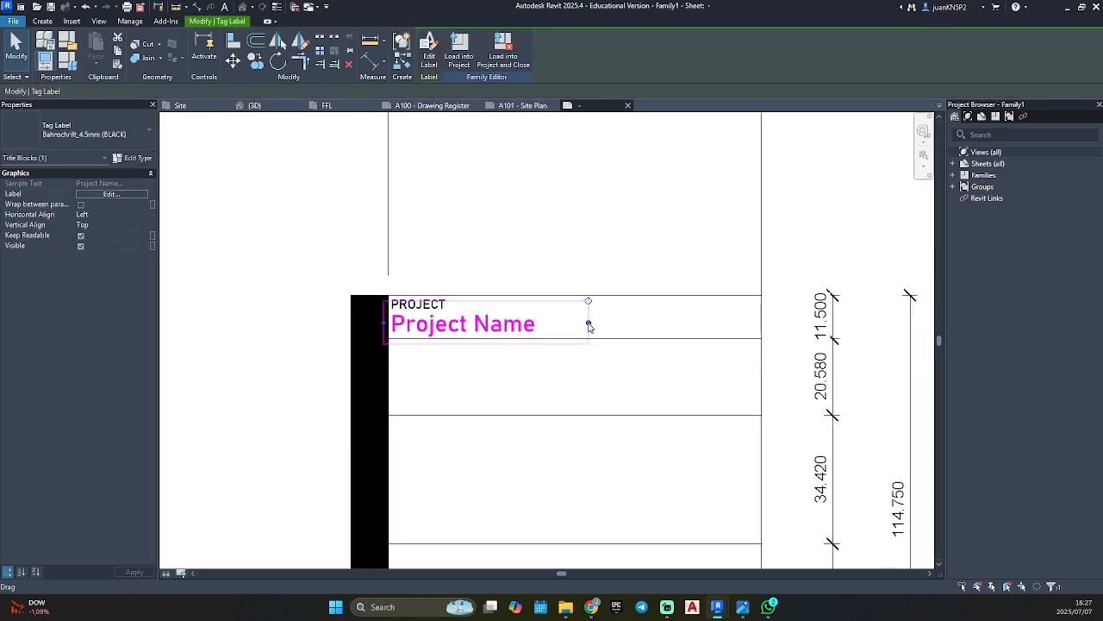
{"action": "left_click_drag", "start_coordinate": [590, 325], "coordinate": [758, 323]}
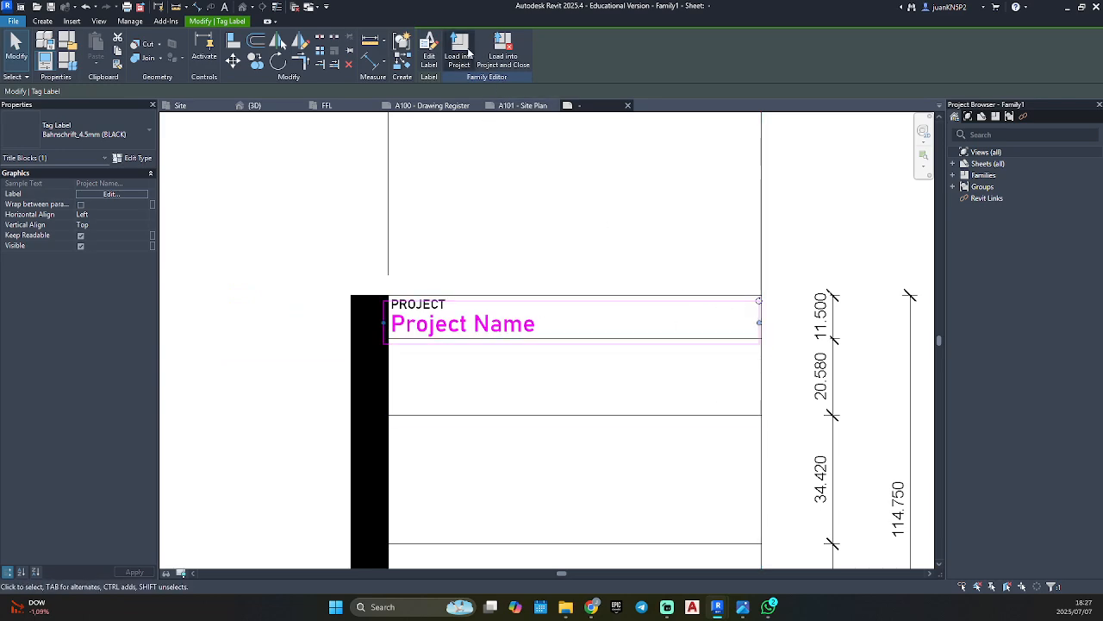
Reload the title block into the residential project, overwriting its parameter values, and check the project name on sheet A101.
{"action": "left_click", "coordinate": [461, 66]}
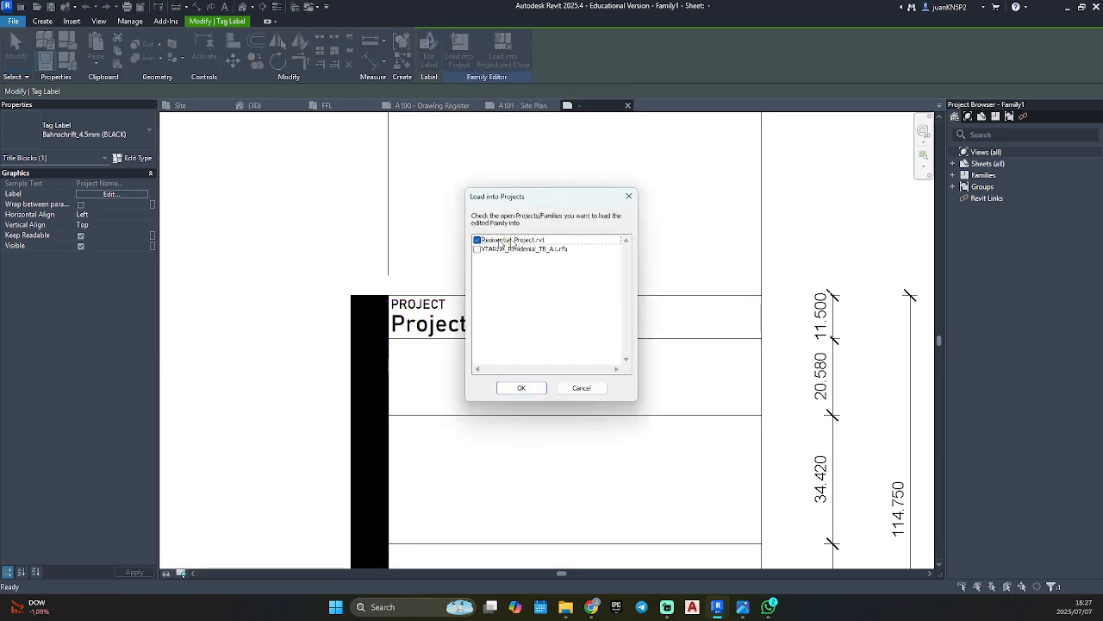
{"action": "left_click", "coordinate": [521, 388]}
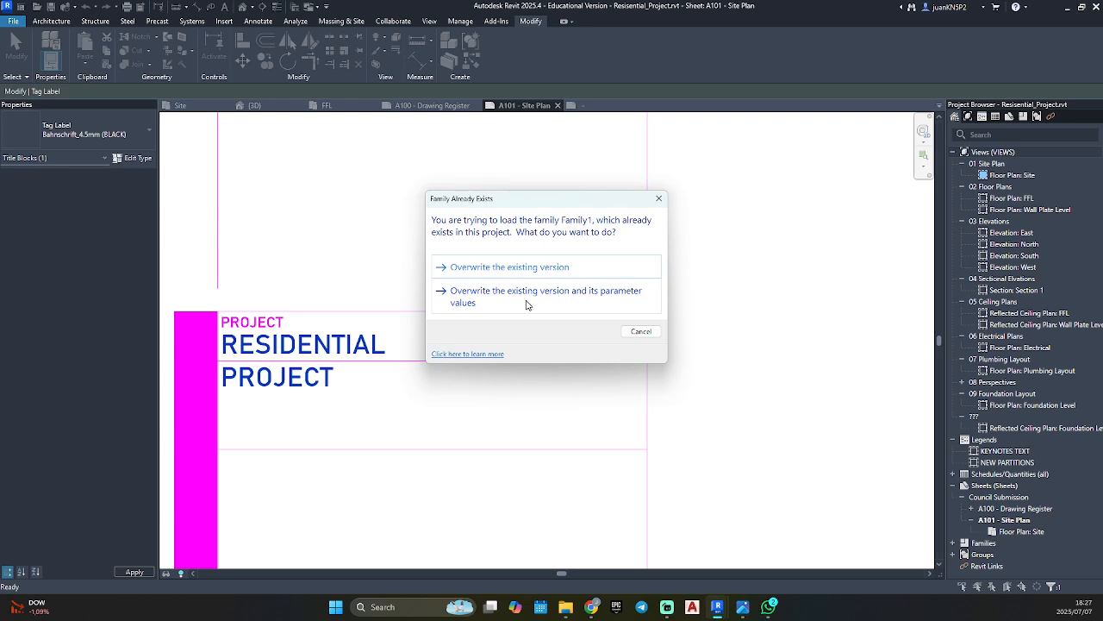
{"action": "left_click", "coordinate": [527, 298]}
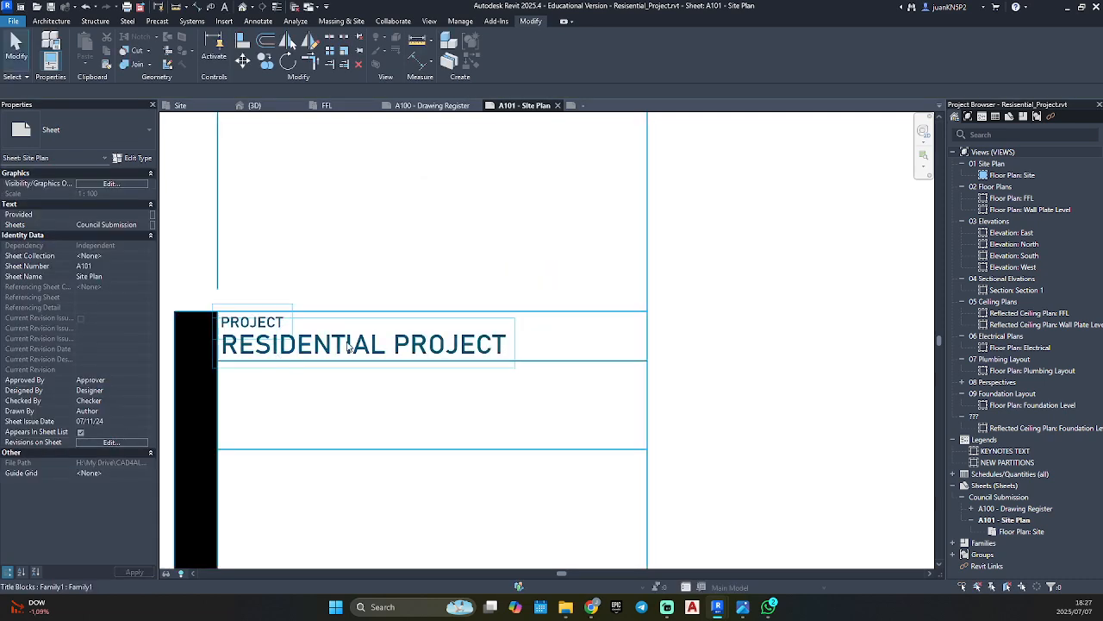
{"action": "scroll", "coordinate": [594, 345], "scroll_direction": "down", "scroll_amount": 4}
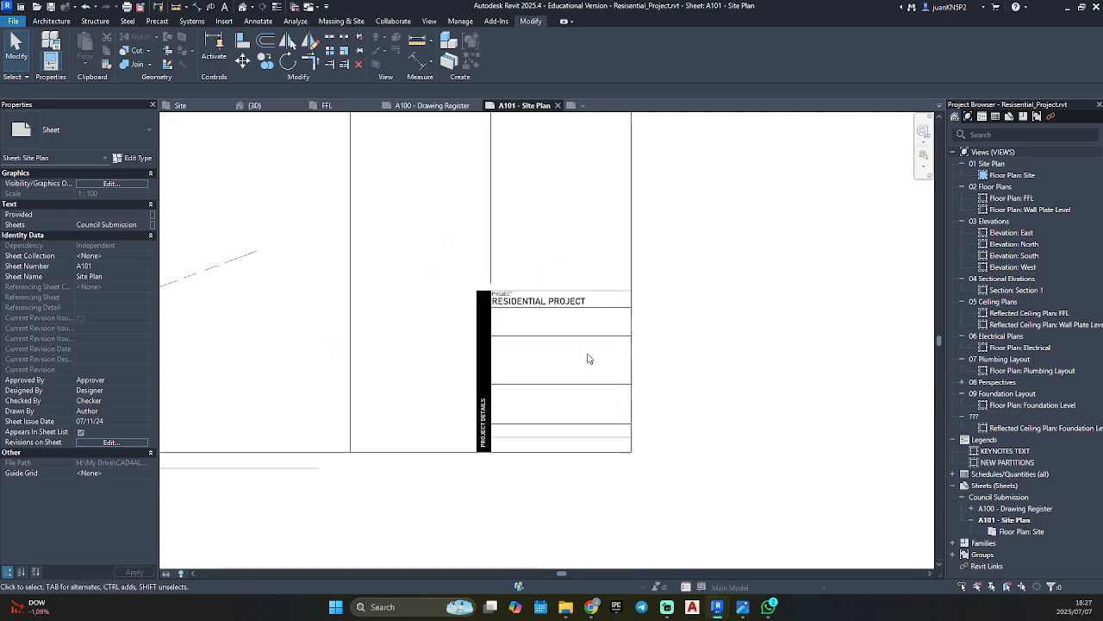
{"action": "scroll", "coordinate": [532, 334], "scroll_direction": "up", "scroll_amount": 1}
{"action": "scroll", "coordinate": [531, 335], "scroll_direction": "up", "scroll_amount": 1}
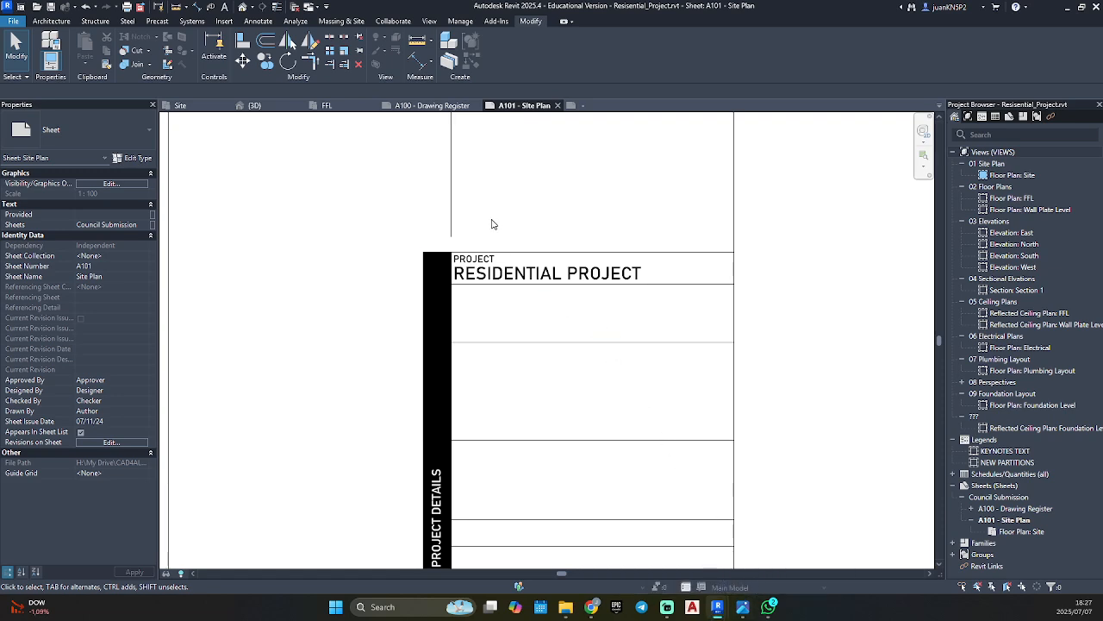
Reopen the title block family and draw a 55 mm vertical line between the midpoints of the lines bounding the two rows below Project Name.
{"action": "left_click", "coordinate": [508, 173]}
{"action": "left_click", "coordinate": [507, 56]}
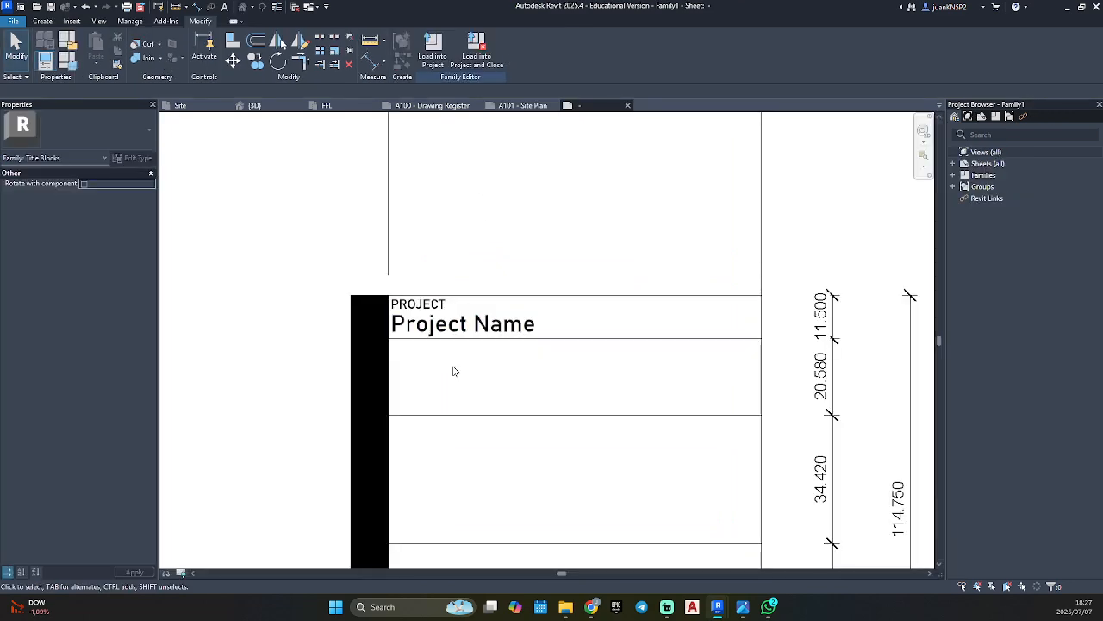
{"action": "scroll", "coordinate": [454, 371], "scroll_direction": "down", "scroll_amount": 1}
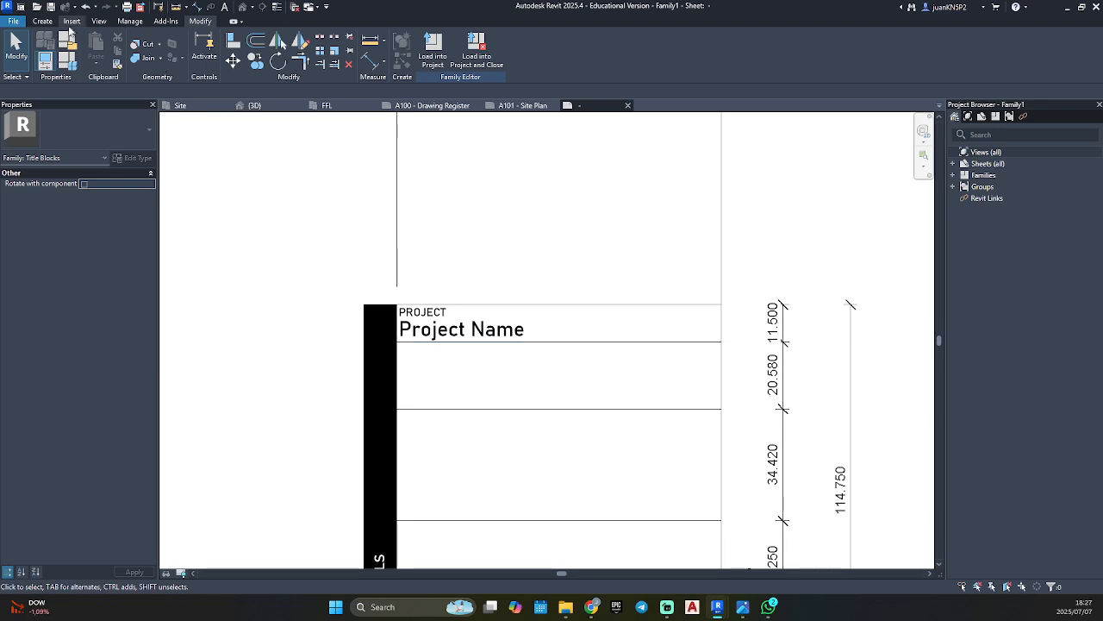
{"action": "left_click", "coordinate": [44, 22]}
{"action": "left_click", "coordinate": [92, 47]}
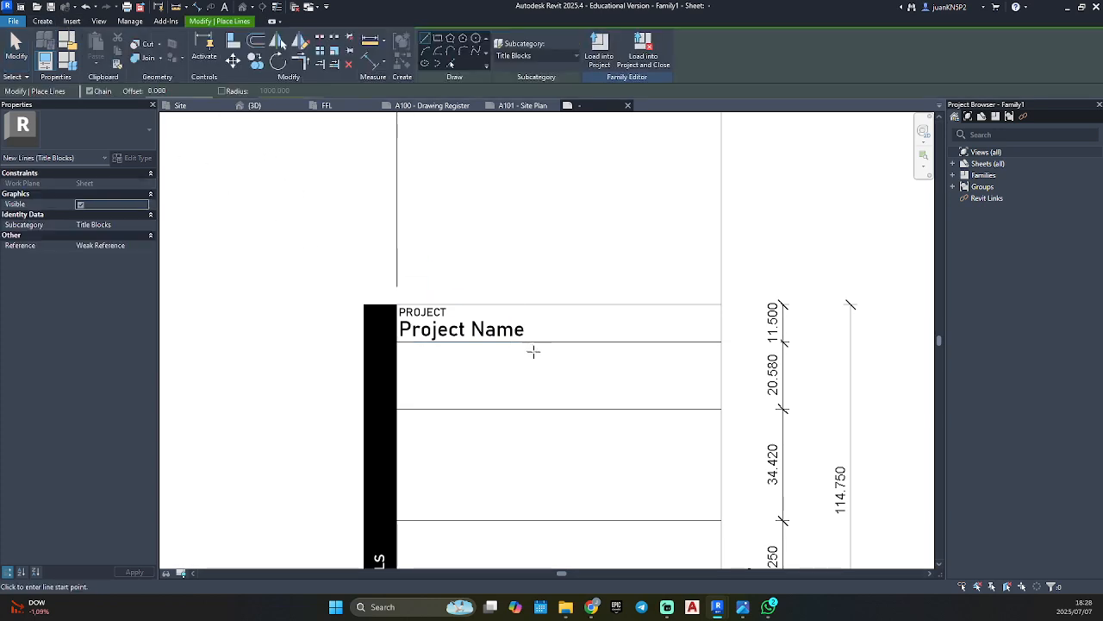
{"action": "left_click", "coordinate": [558, 343]}
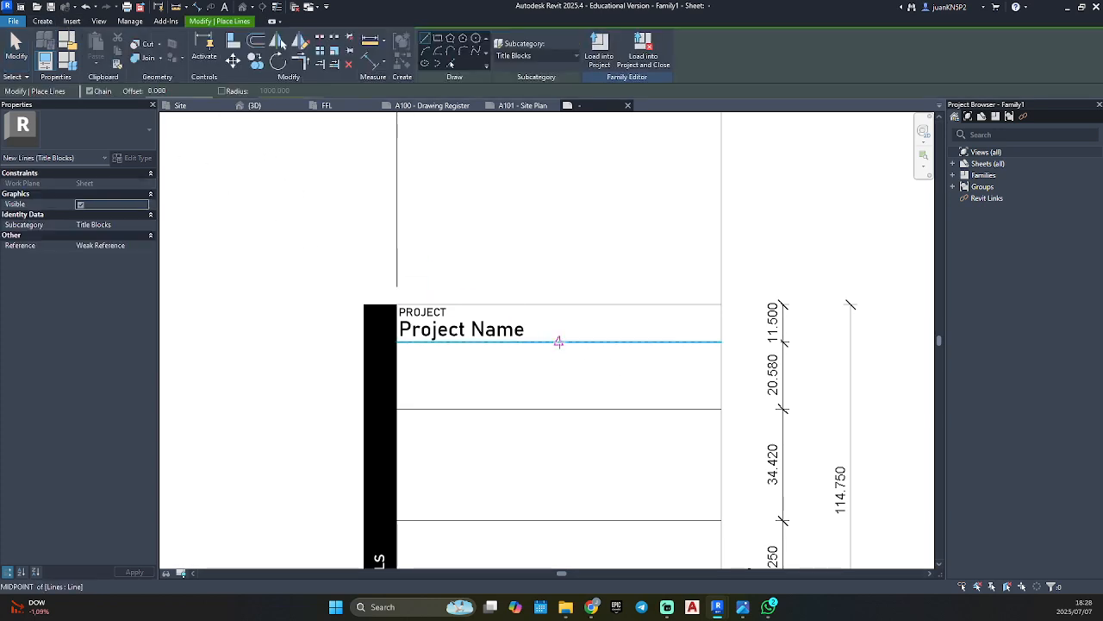
{"action": "scroll", "coordinate": [517, 463], "scroll_direction": "down", "scroll_amount": 3}
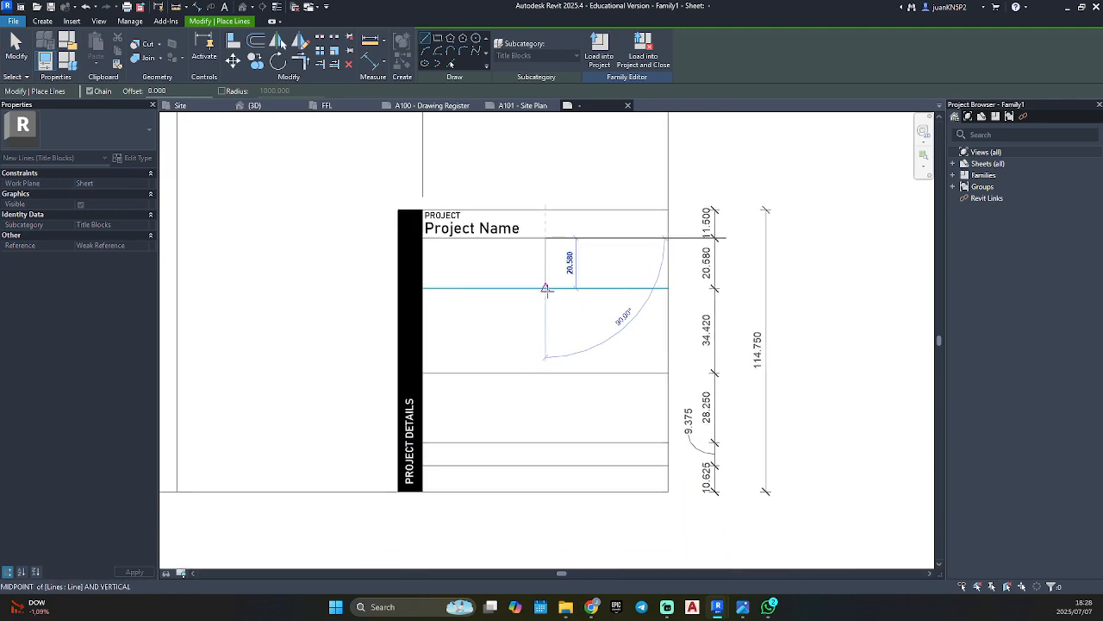
{"action": "left_click", "coordinate": [545, 373]}
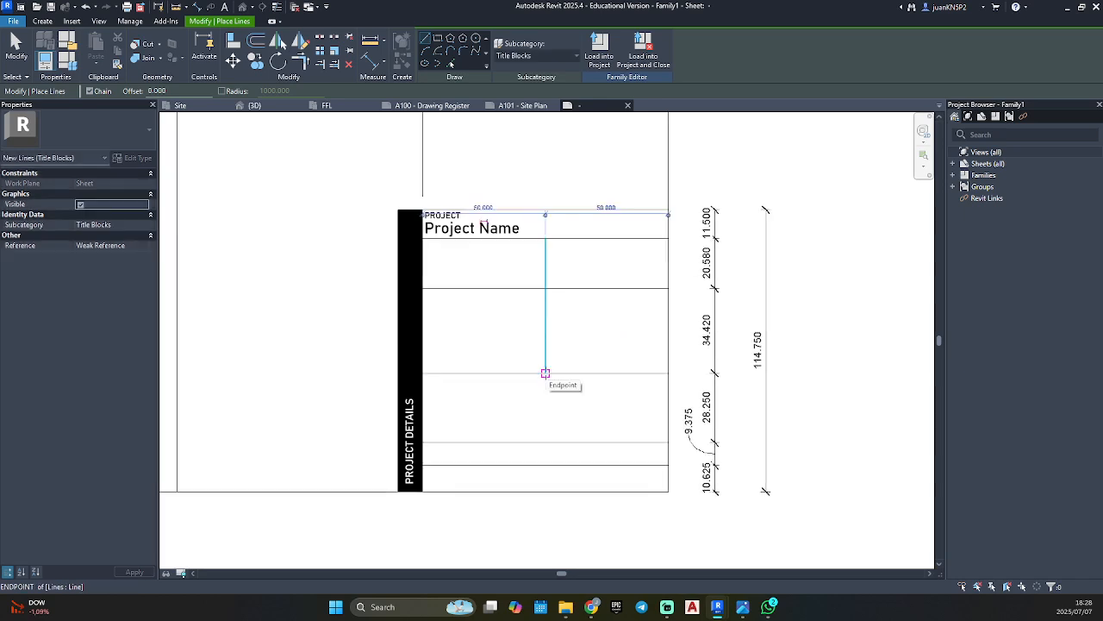
{"action": "key", "text": "Escape"}
Draw a vertical line splitting the two lowest rows at their midpoint, down to the bottom border, and end line placement.
{"action": "scroll", "coordinate": [478, 443], "scroll_direction": "up", "scroll_amount": 3}
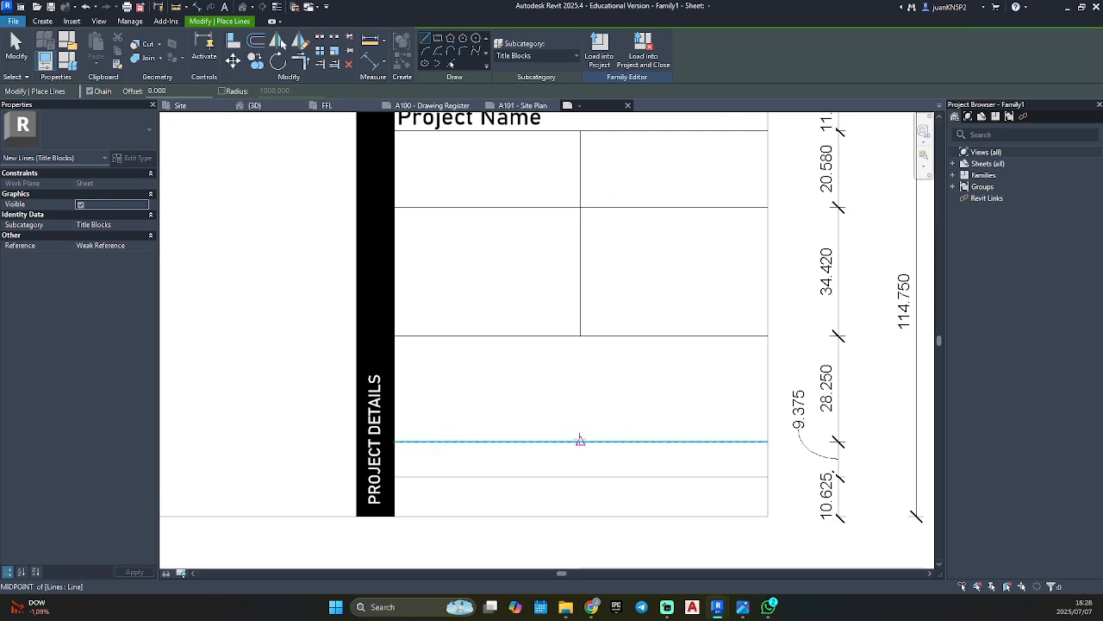
{"action": "left_click", "coordinate": [580, 440]}
{"action": "left_click", "coordinate": [580, 515]}
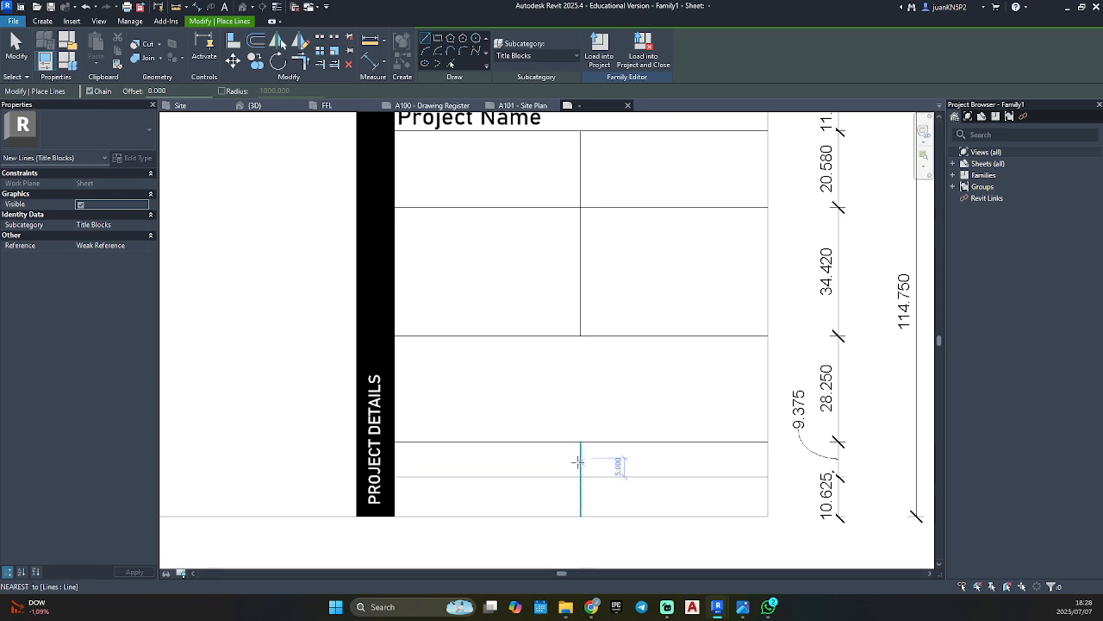
{"action": "key", "text": "Escape"}
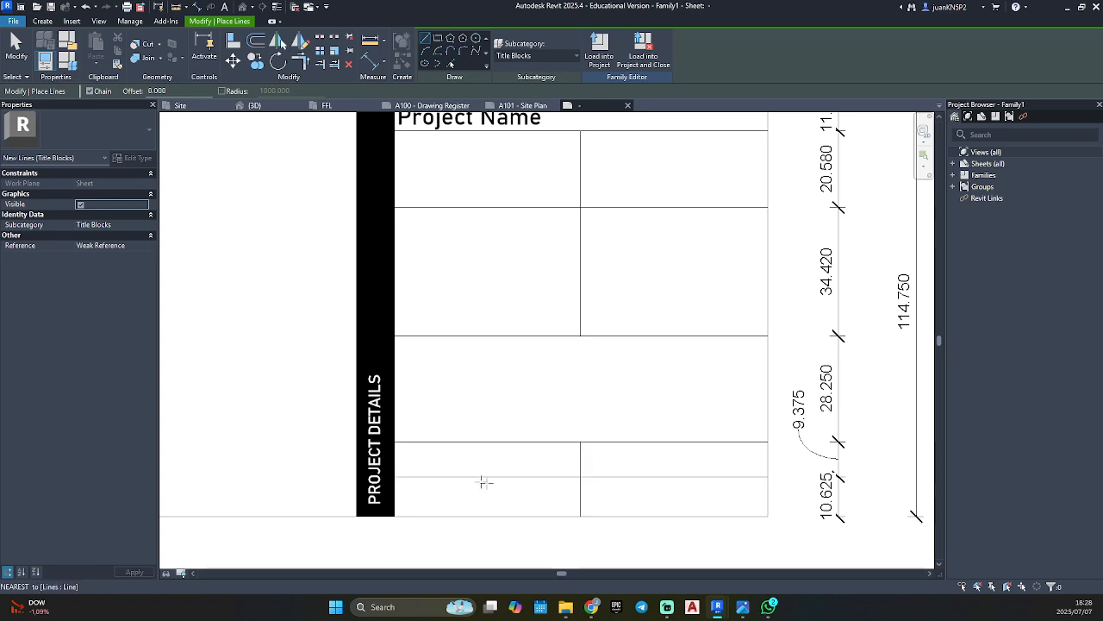
{"action": "key", "text": "Escape"}
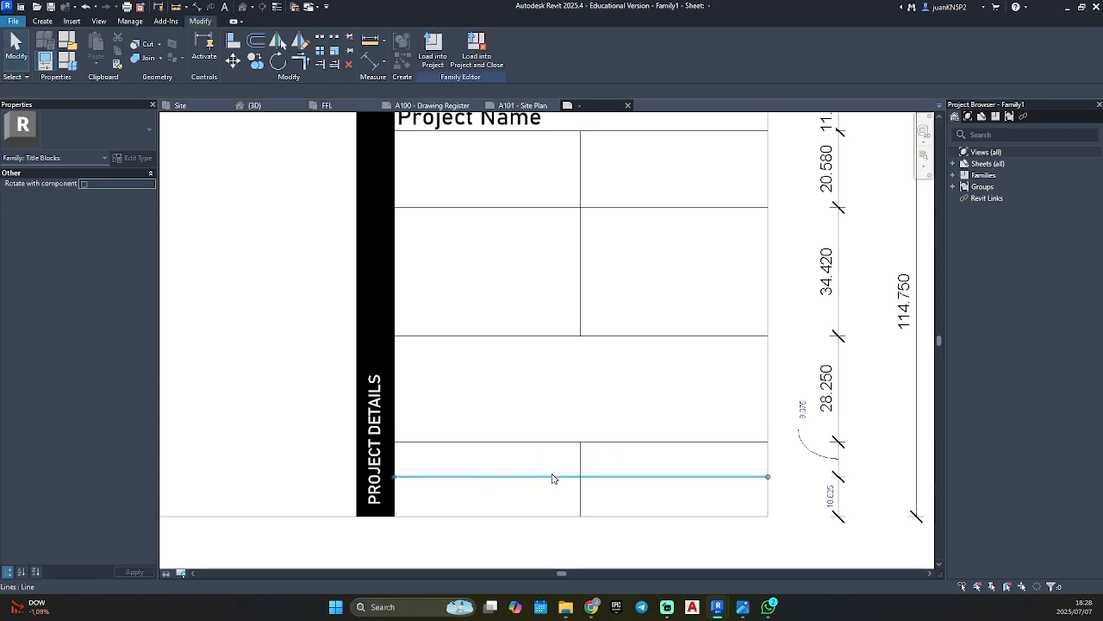
Delete the horizontal line between the two lowest rows, and undo the deletion.
{"action": "left_click", "coordinate": [554, 478]}
{"action": "key", "text": "Delete"}
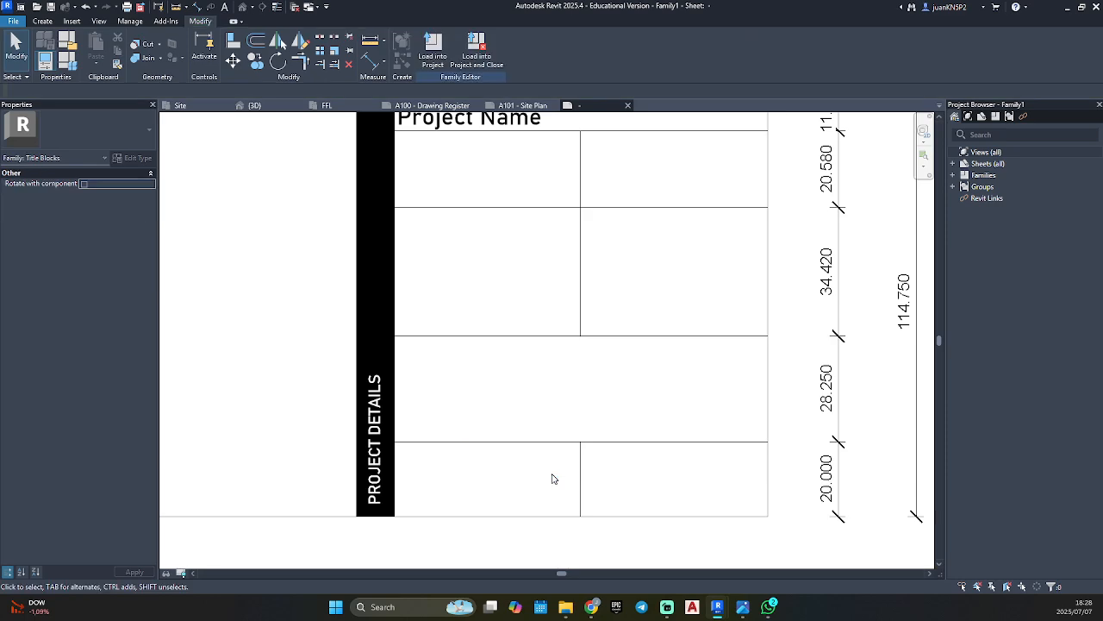
{"action": "left_click", "coordinate": [42, 21]}
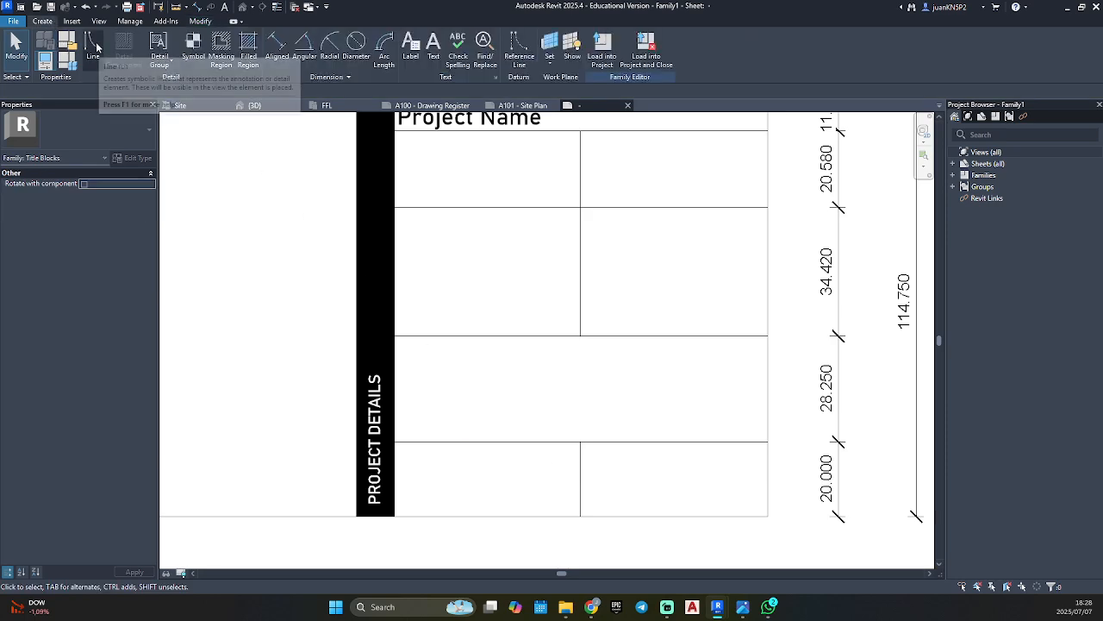
{"action": "key", "text": "ctrl+z"}
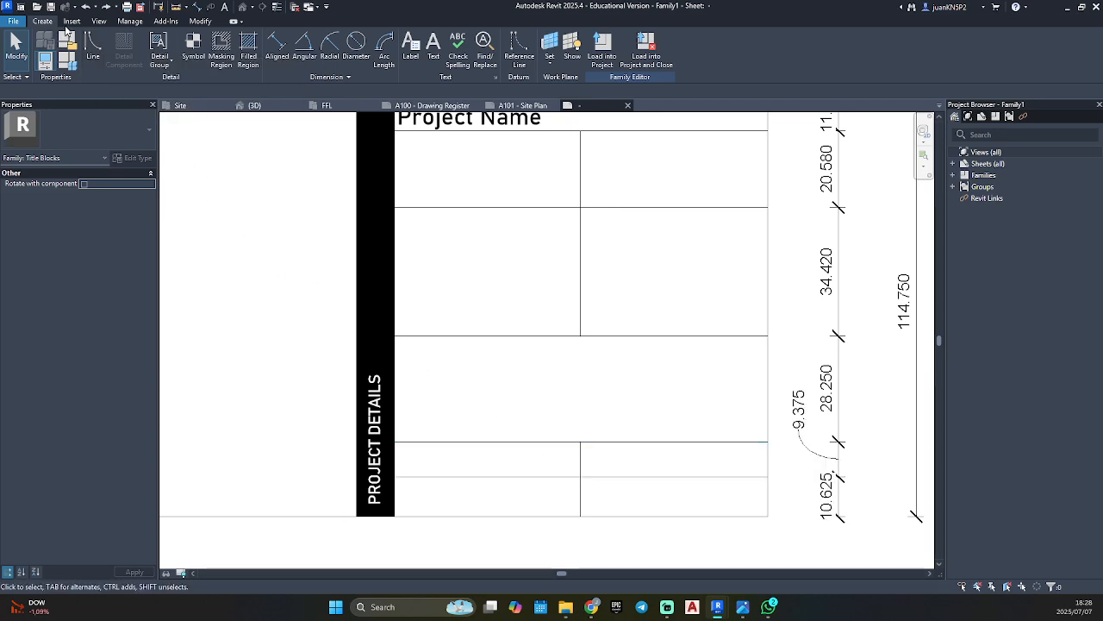
{"action": "key", "text": "l"}
{"action": "key", "text": "i"}
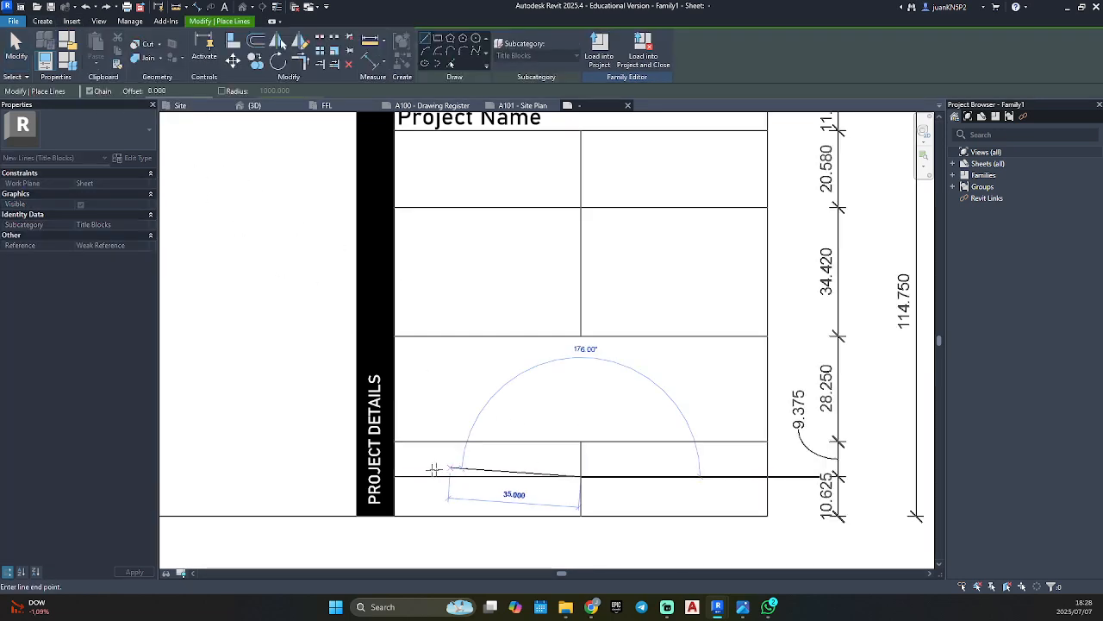
{"action": "key", "text": "Escape"}
Try to shorten the horizontal line between the two lowest rows so it starts at the vertical divider.
{"action": "left_click", "coordinate": [634, 478]}
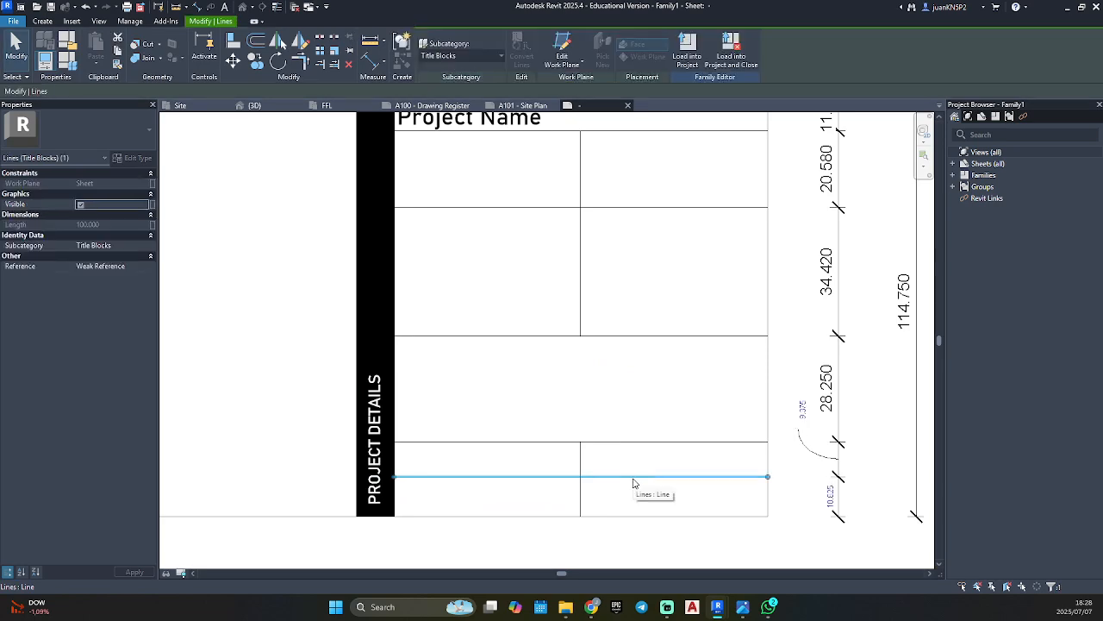
{"action": "left_click_drag", "start_coordinate": [395, 477], "coordinate": [583, 478]}
{"action": "key", "text": "Escape"}
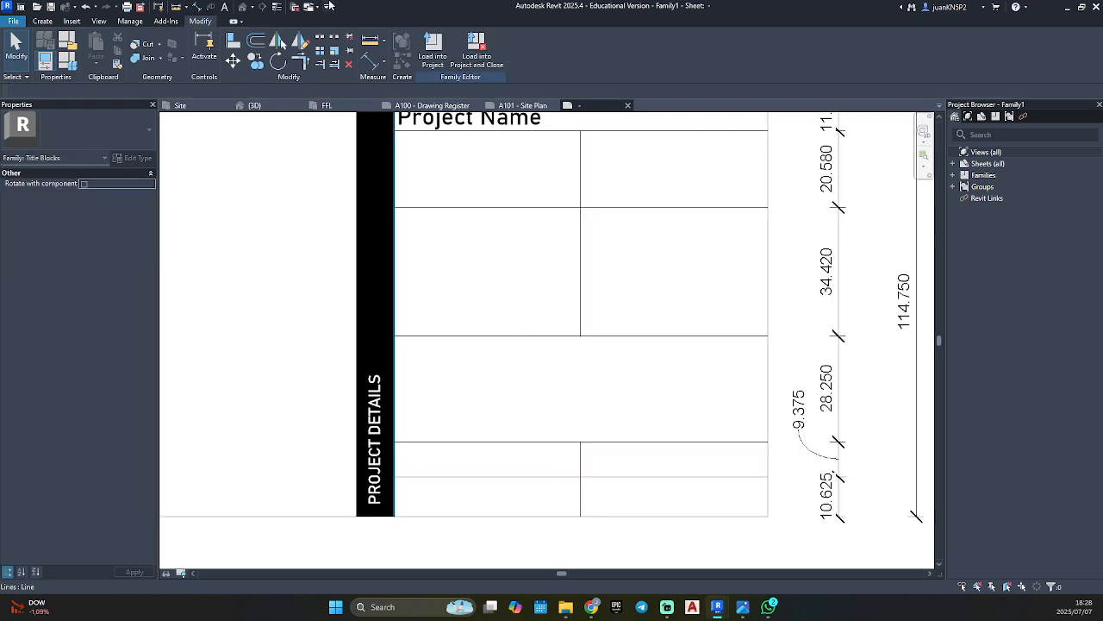
Draw a vertical line splitting the left half of the second-lowest row at its midpoint.
{"action": "left_click", "coordinate": [43, 21]}
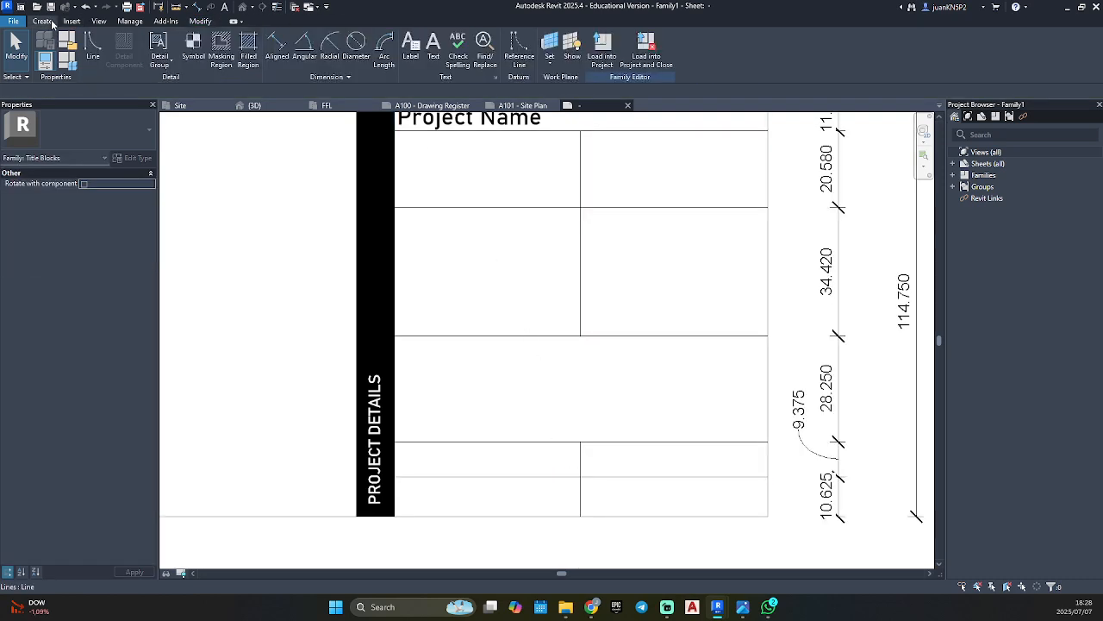
{"action": "left_click", "coordinate": [95, 48]}
{"action": "left_click", "coordinate": [486, 476]}
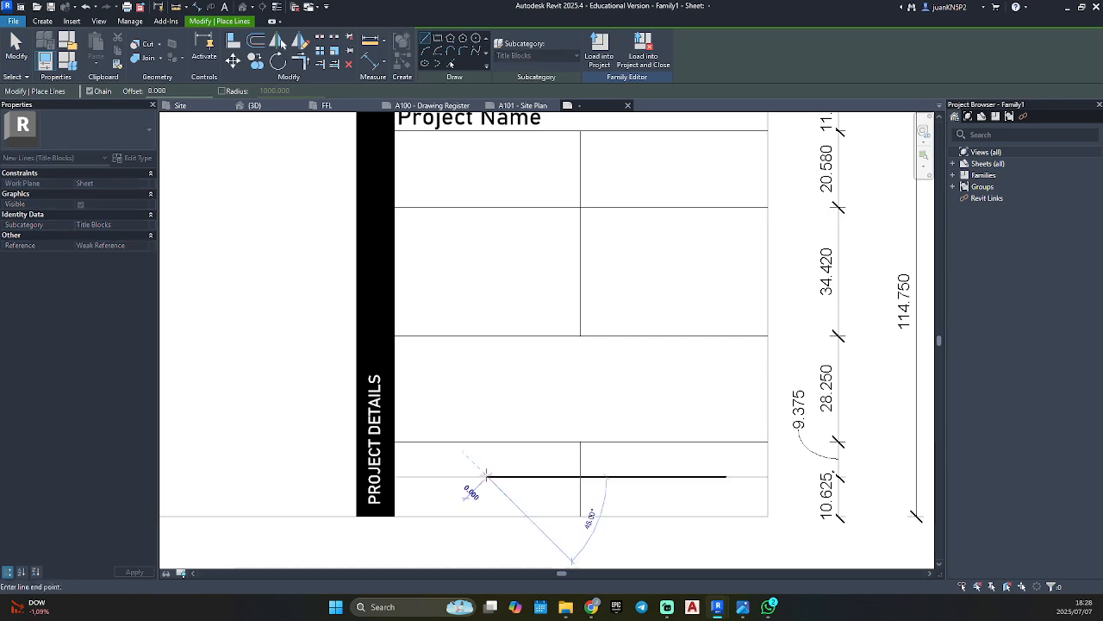
{"action": "left_click", "coordinate": [487, 443]}
{"action": "key", "text": "Escape"}
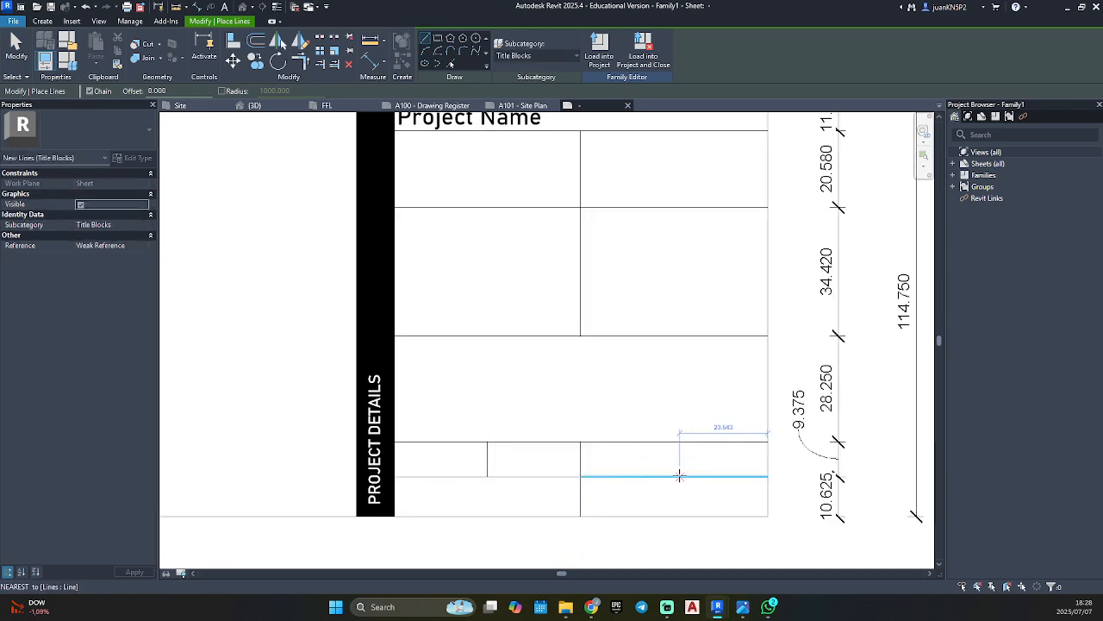
Draw vertical lines splitting the right half of the two lowest rows at its midpoint, down to the bottom border.
{"action": "left_click", "coordinate": [670, 476]}
{"action": "key", "text": "Escape"}
{"action": "left_click", "coordinate": [674, 476]}
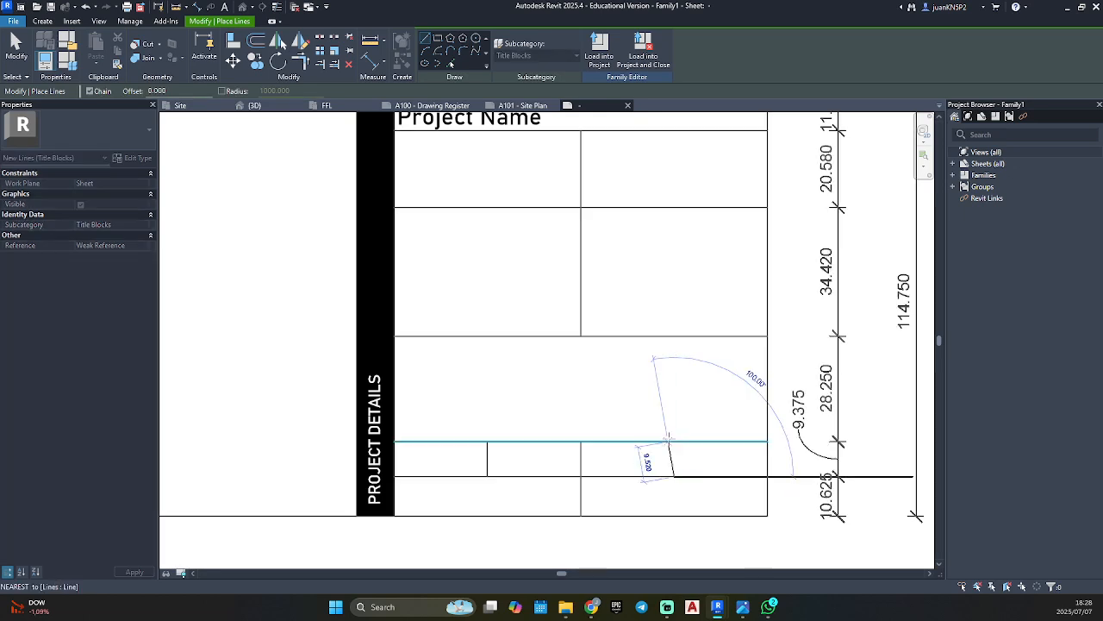
{"action": "left_click", "coordinate": [674, 442]}
{"action": "key", "text": "Escape"}
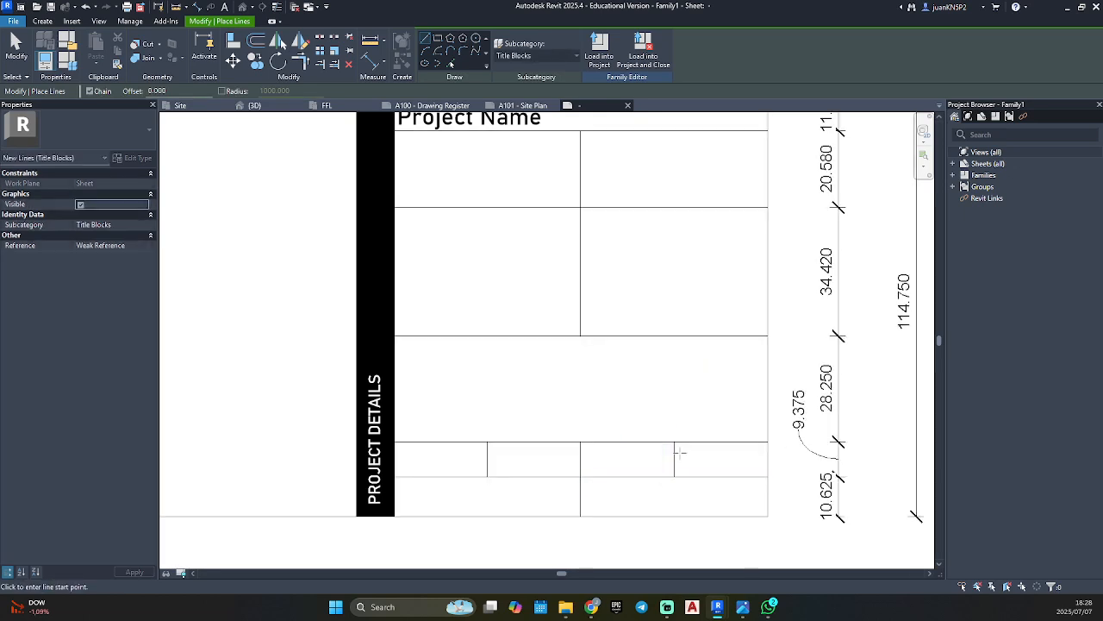
{"action": "left_click", "coordinate": [674, 476]}
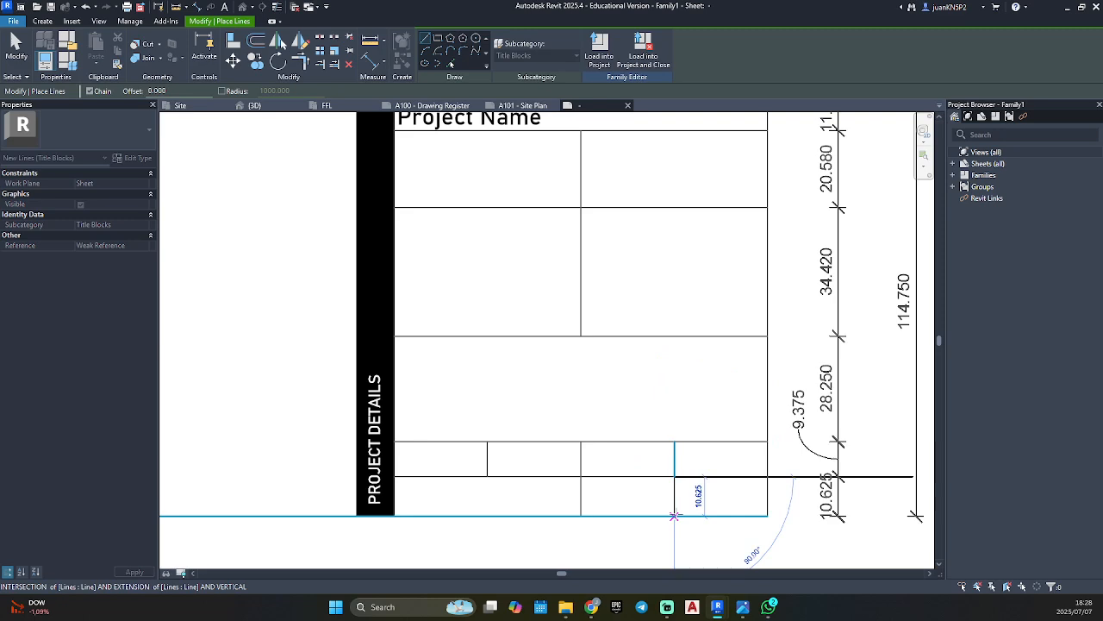
{"action": "left_click", "coordinate": [675, 516]}
{"action": "key", "text": "Escape"}
Shorten the vertical divider below Project Name so it ends at the bottom of the first row beneath that label.
{"action": "scroll", "coordinate": [648, 415], "scroll_direction": "down", "scroll_amount": 3}
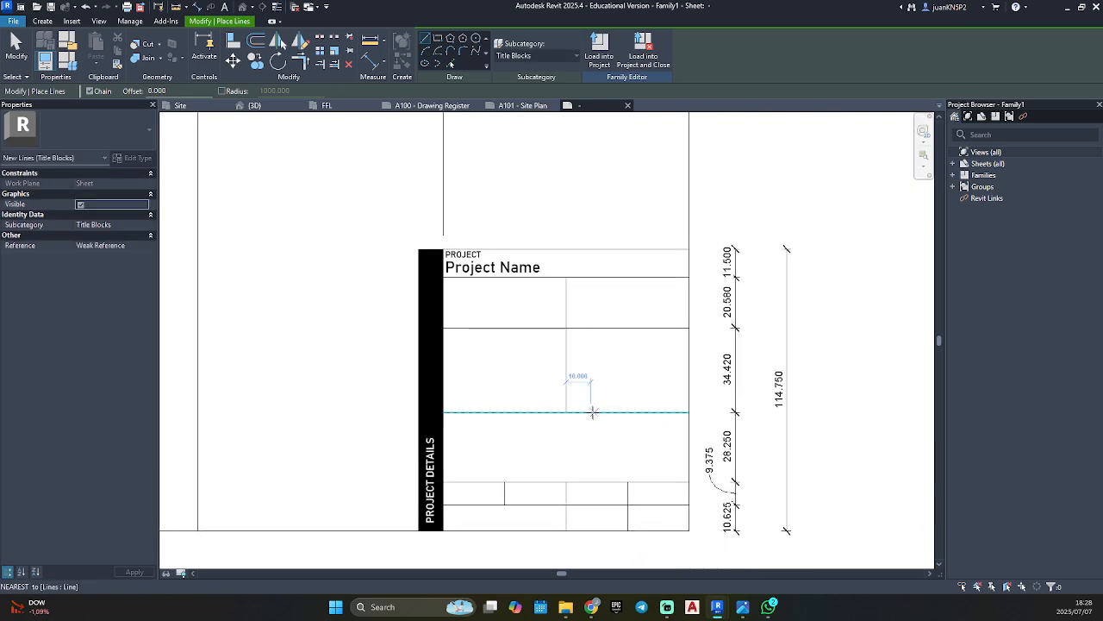
{"action": "left_click", "coordinate": [566, 412]}
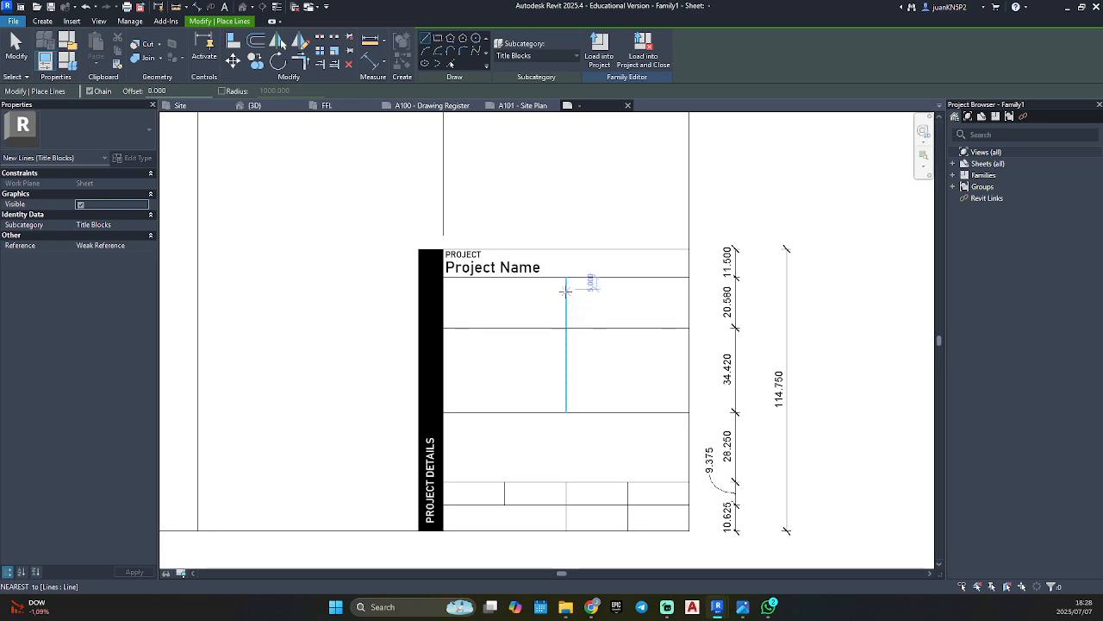
{"action": "key", "text": "Escape"}
{"action": "key", "text": "Escape"}
{"action": "left_click", "coordinate": [566, 350]}
{"action": "left_click_drag", "start_coordinate": [567, 412], "coordinate": [565, 331]}
{"action": "key", "text": "Escape"}
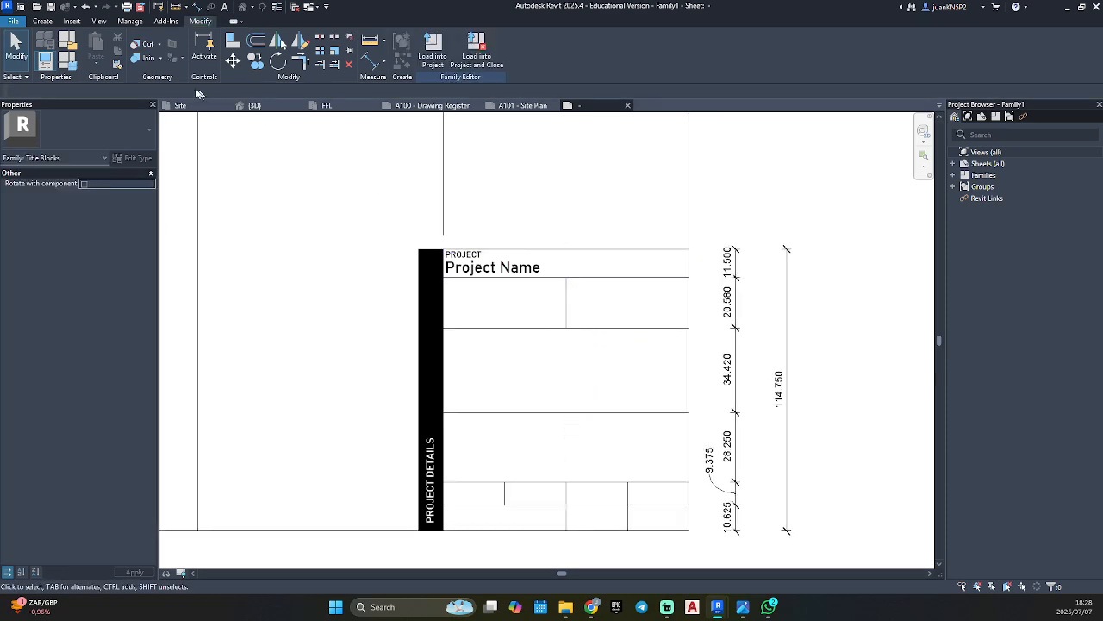
Draw a separate 34.42 mm vertical line down the middle of the second row below Project Name.
{"action": "left_click", "coordinate": [44, 21]}
{"action": "left_click", "coordinate": [92, 43]}
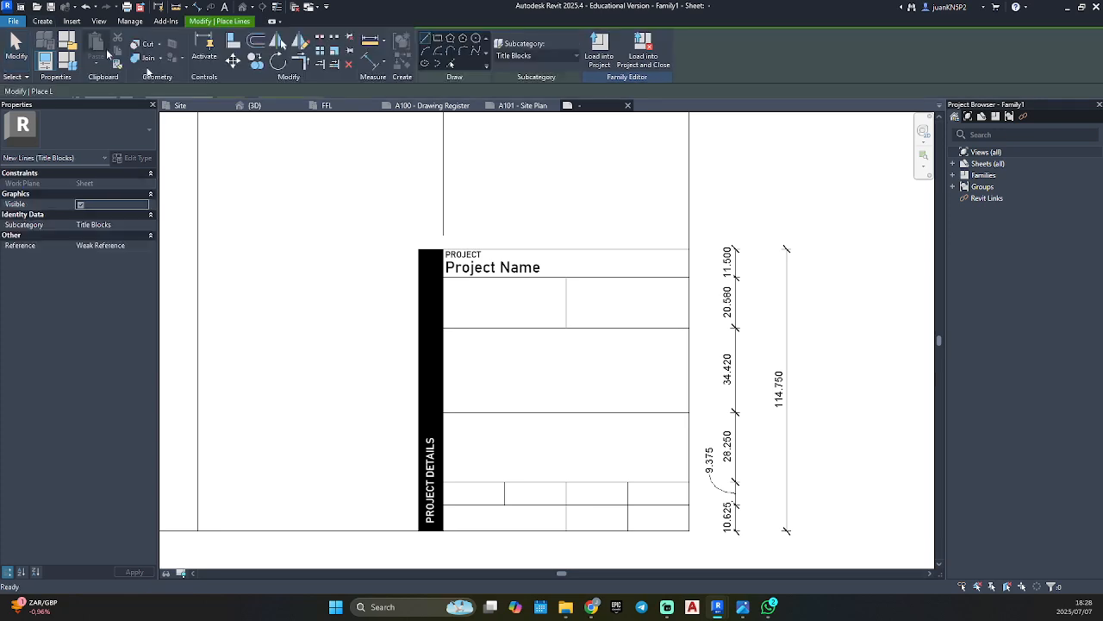
{"action": "left_click", "coordinate": [567, 328]}
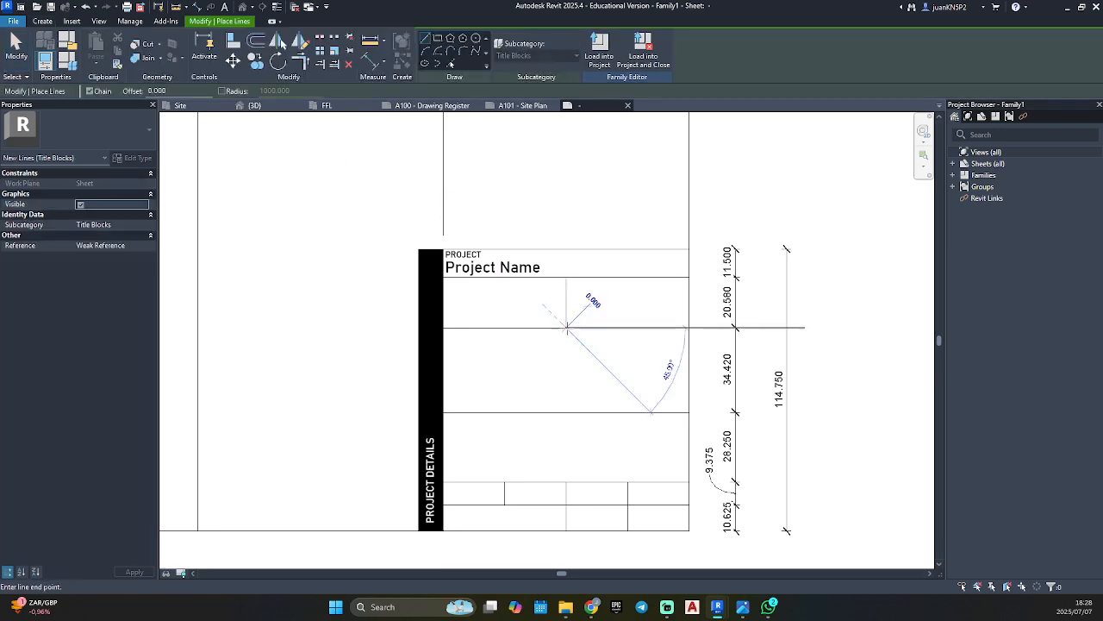
{"action": "left_click", "coordinate": [566, 412]}
{"action": "key", "text": "Escape"}
{"action": "key", "text": "Escape"}
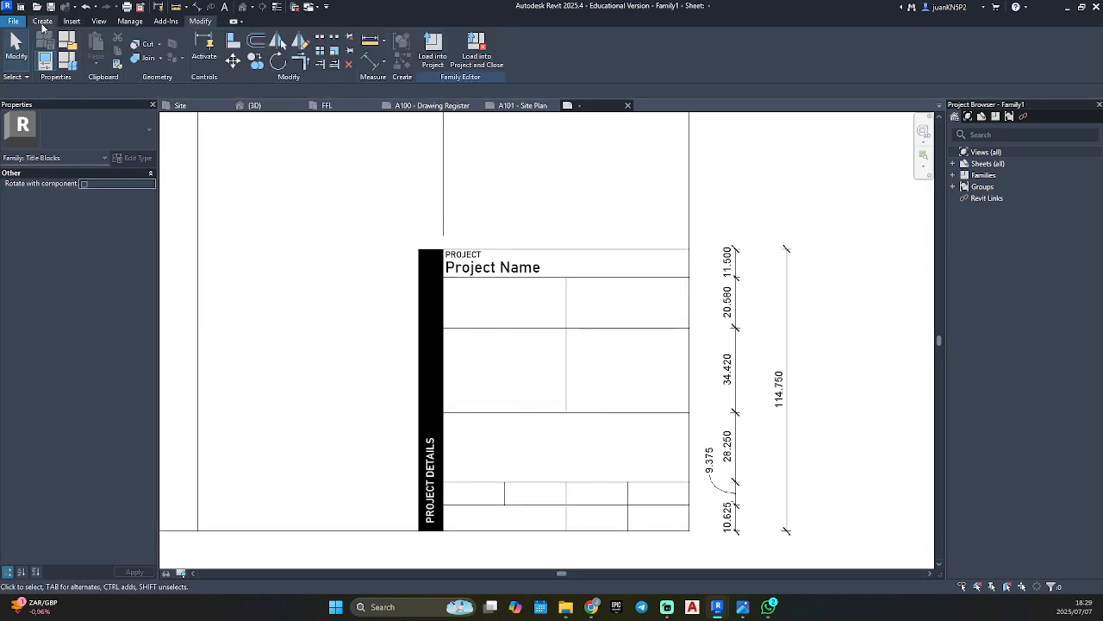
Draw a horizontal line from the midpoint of the new 34.42 mm divider to the right border.
{"action": "left_click", "coordinate": [92, 44]}
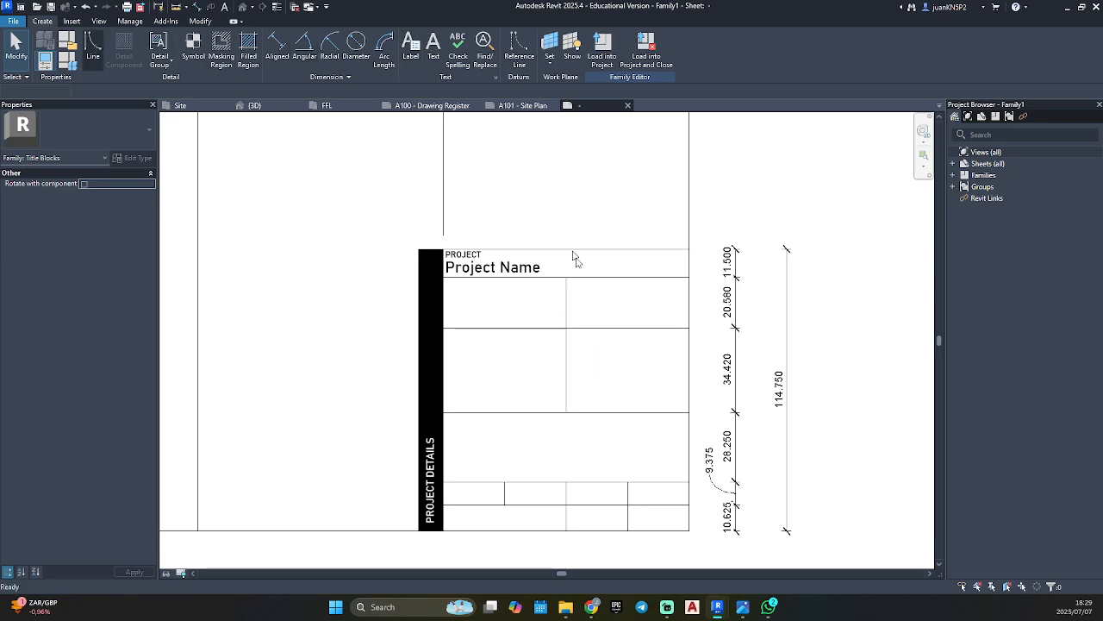
{"action": "left_click", "coordinate": [566, 370]}
{"action": "left_click", "coordinate": [688, 370]}
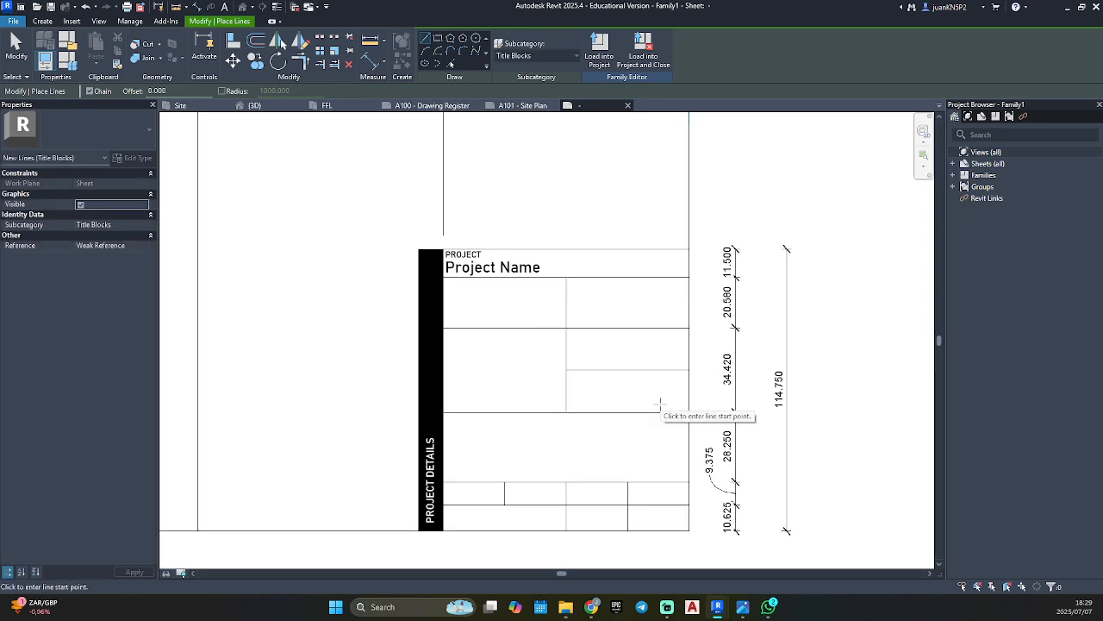
{"action": "key", "text": "Escape"}
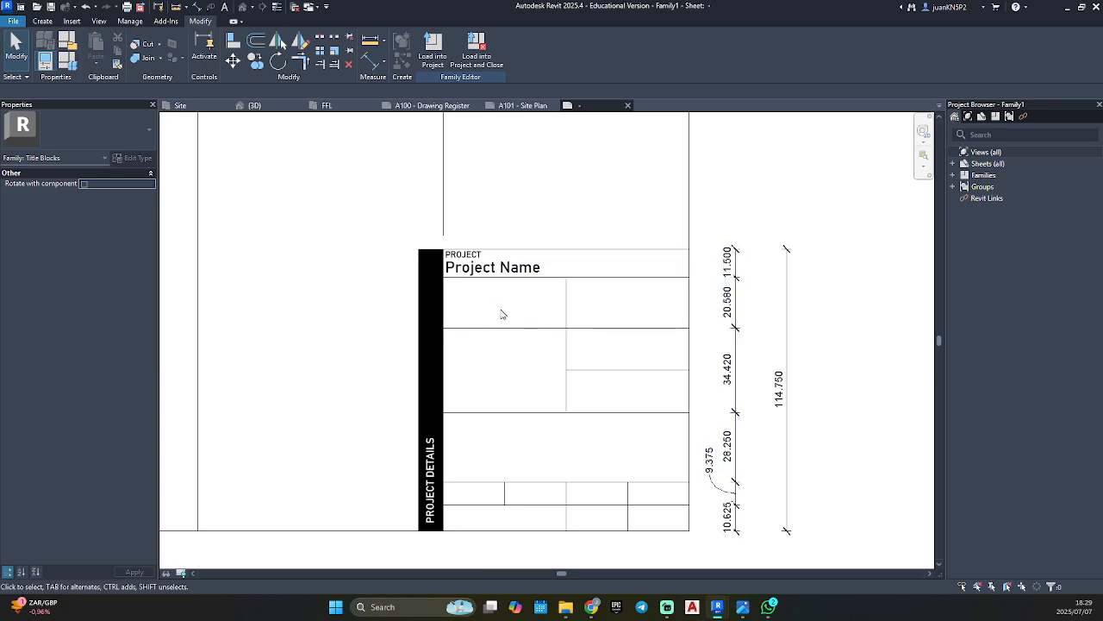
Start a label and duplicate its 4.5 mm type as Bahnschrift_2.5mm (BLACK).
{"action": "scroll", "coordinate": [503, 315], "scroll_direction": "up", "scroll_amount": 1}
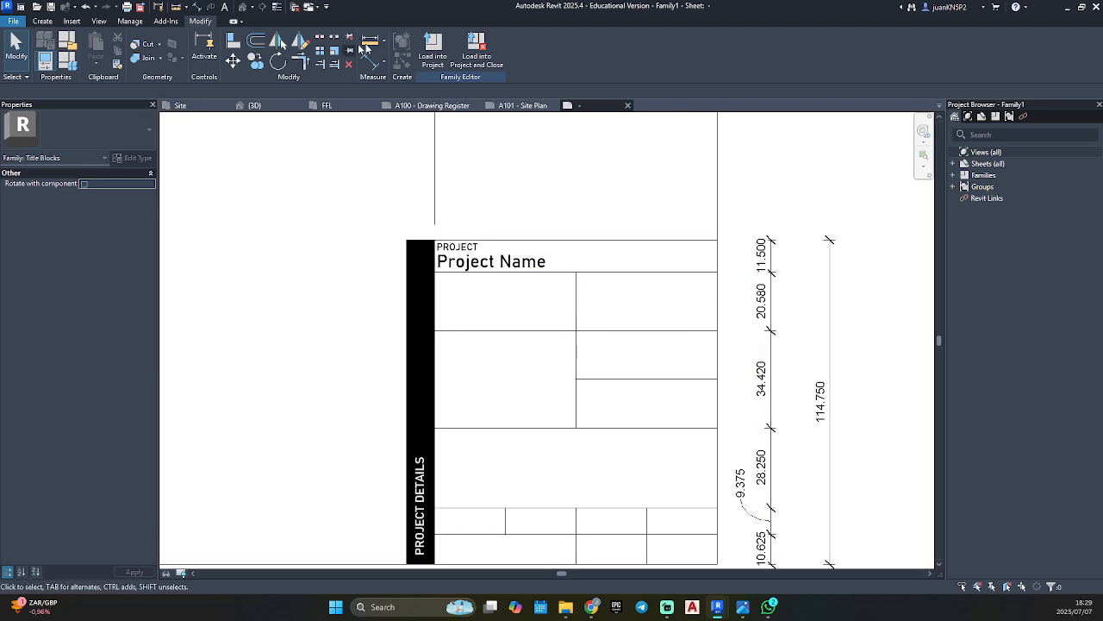
{"action": "left_click", "coordinate": [39, 21]}
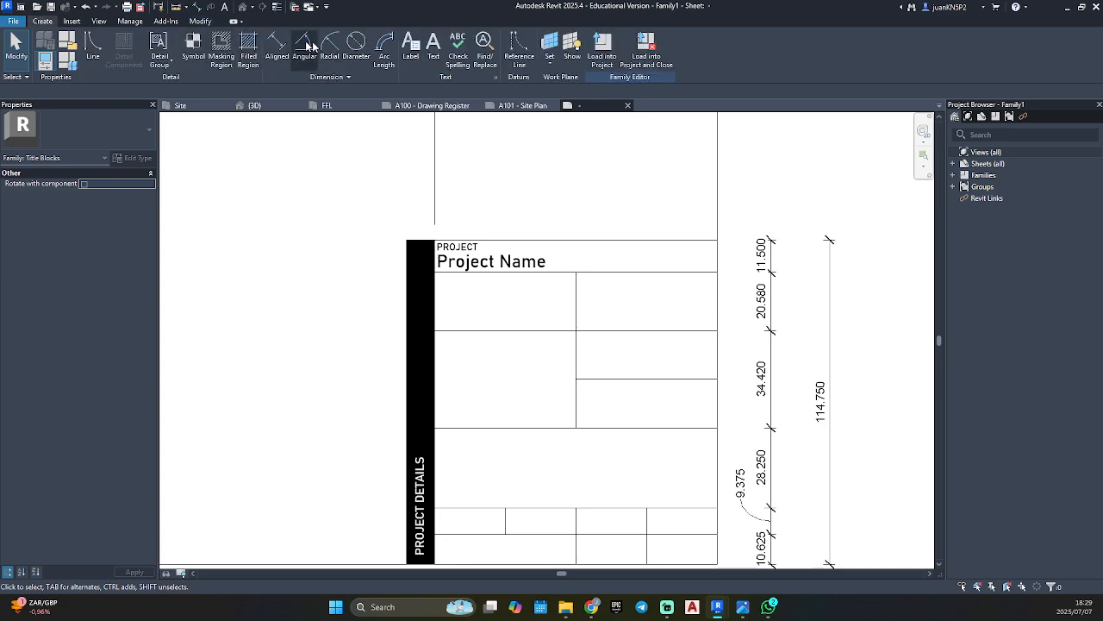
{"action": "left_click", "coordinate": [412, 45]}
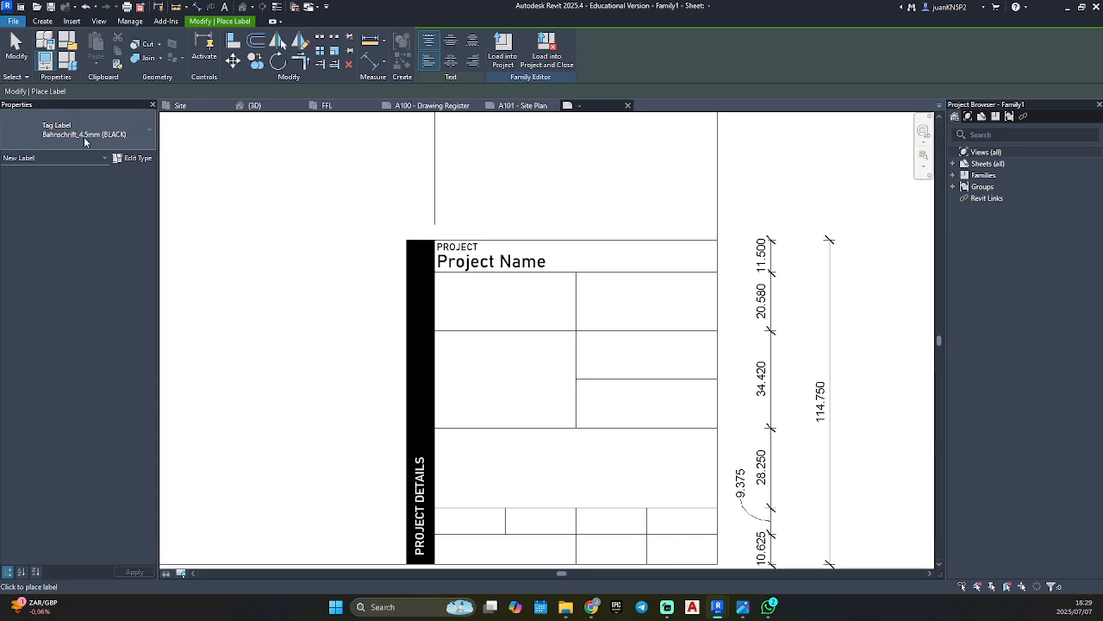
{"action": "scroll", "coordinate": [433, 298], "scroll_direction": "up", "scroll_amount": 3}
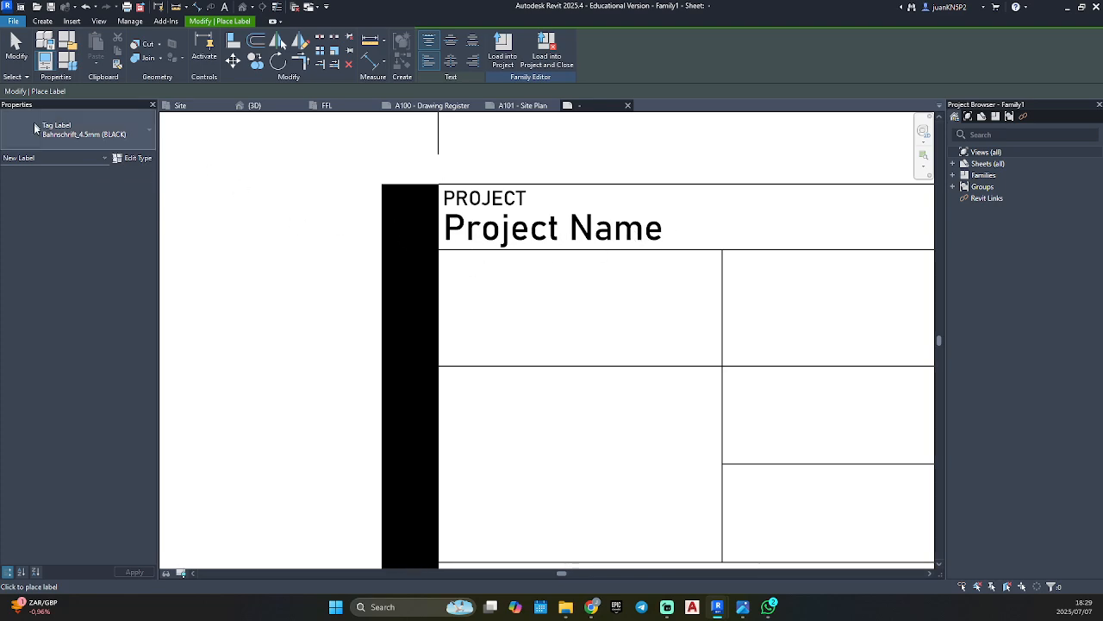
{"action": "left_click", "coordinate": [133, 158]}
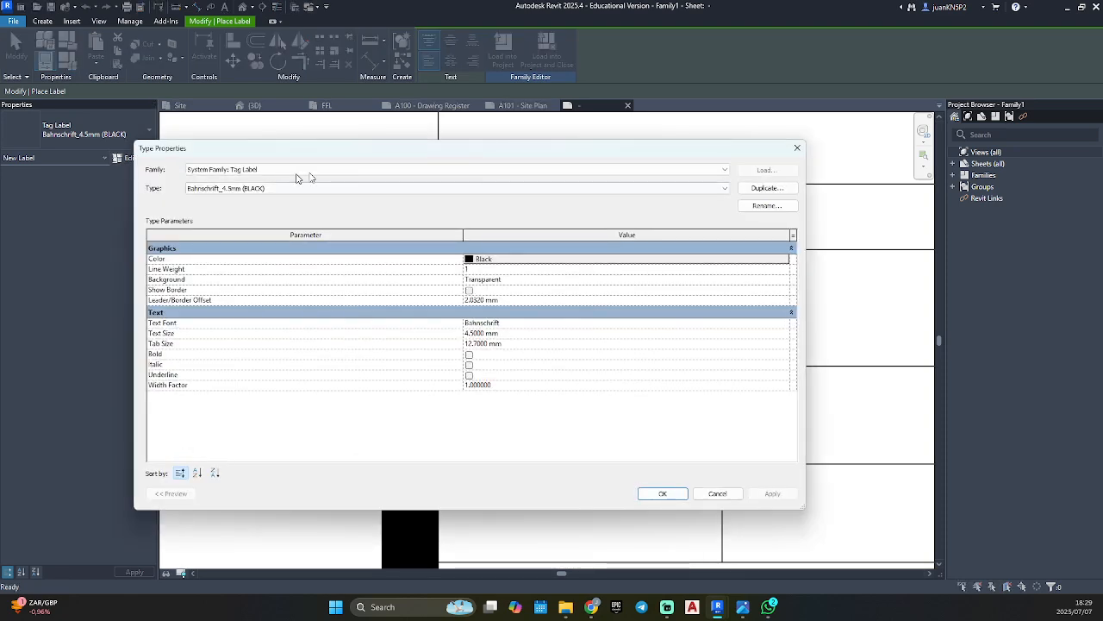
{"action": "left_click", "coordinate": [798, 148]}
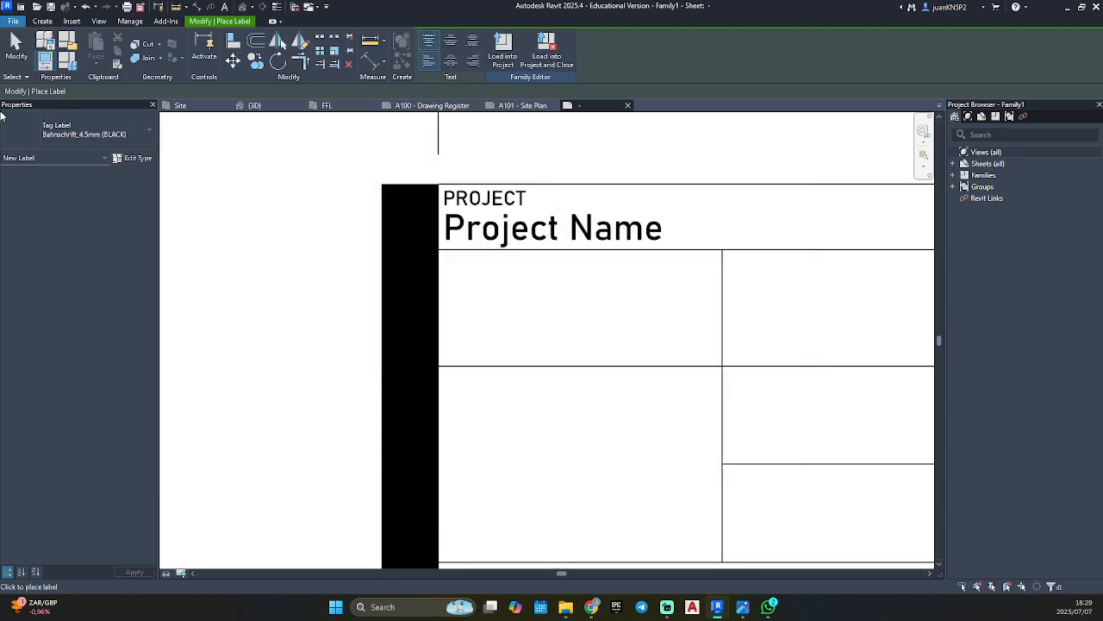
{"action": "left_click", "coordinate": [133, 158]}
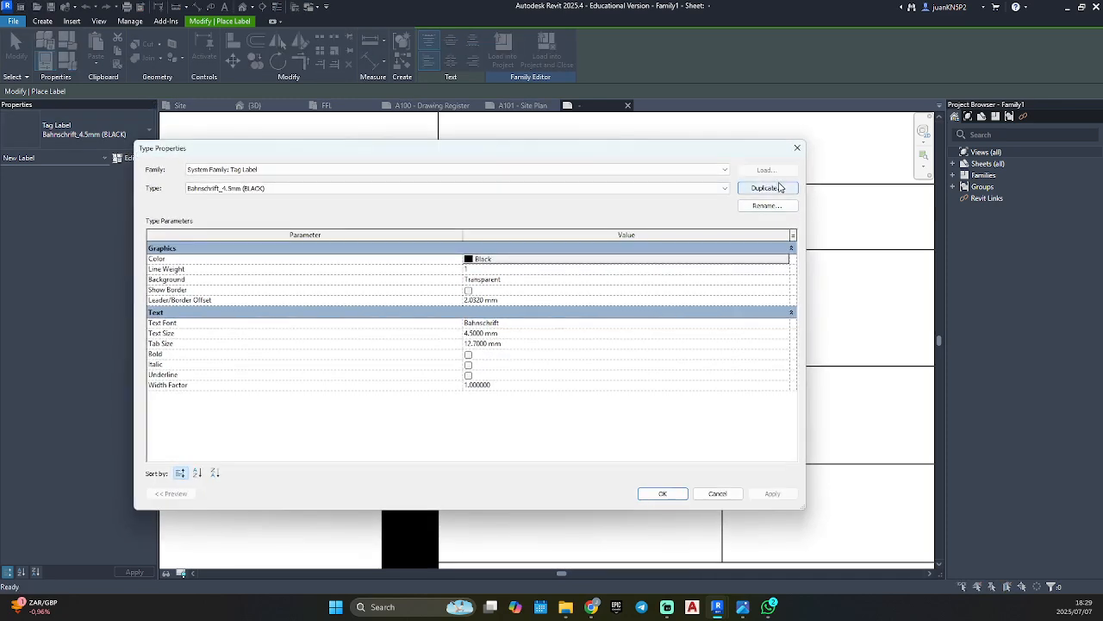
{"action": "left_click", "coordinate": [779, 188]}
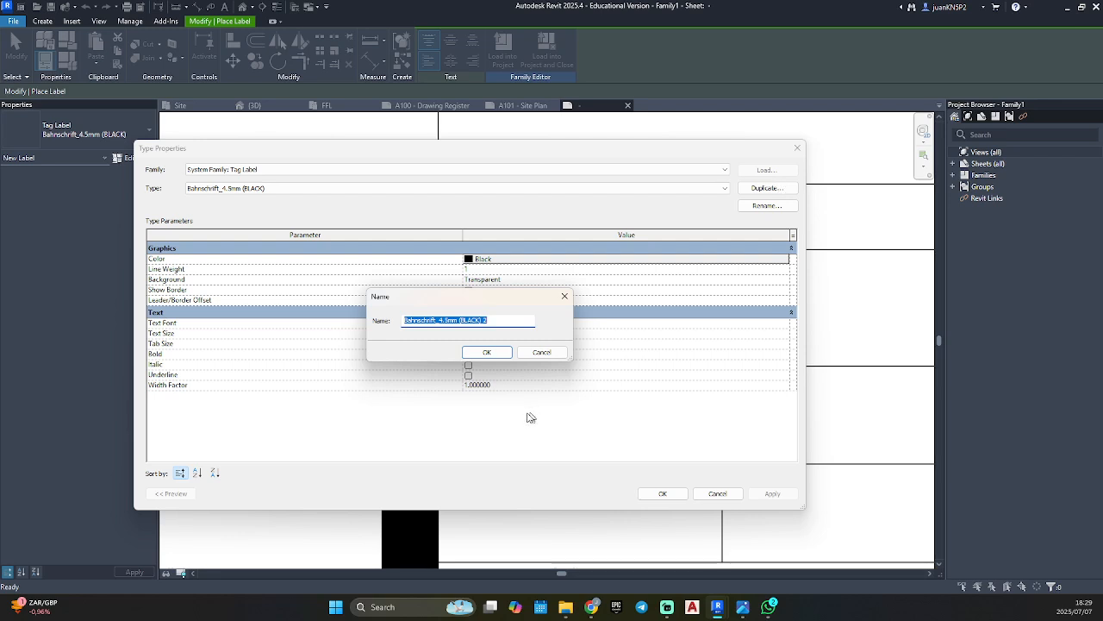
{"action": "left_click", "coordinate": [500, 320]}
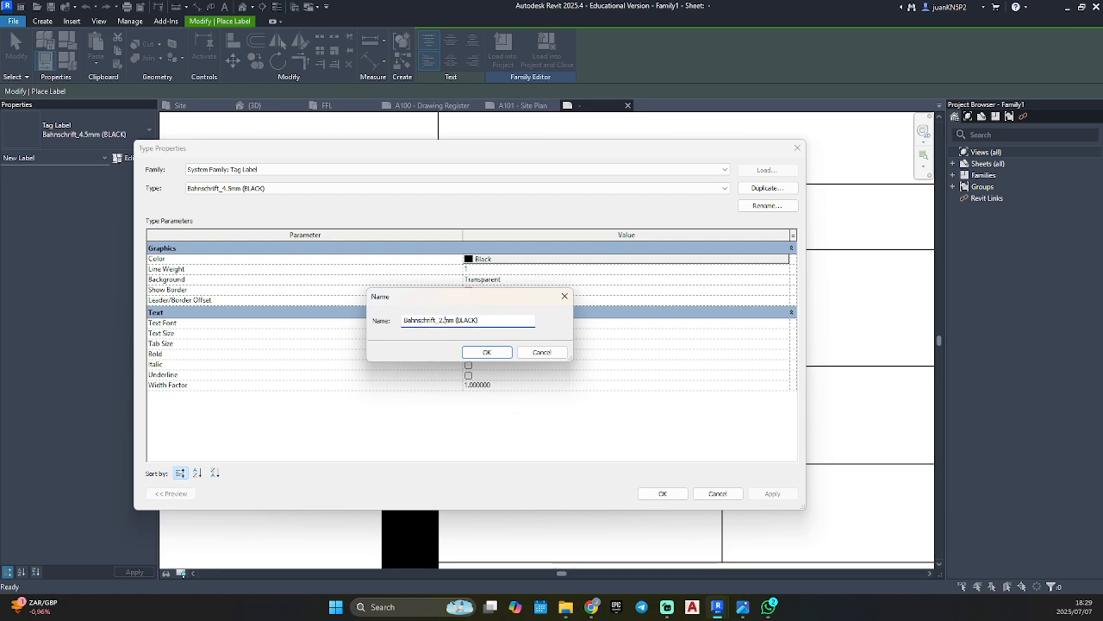
{"action": "type", "text": "5"}
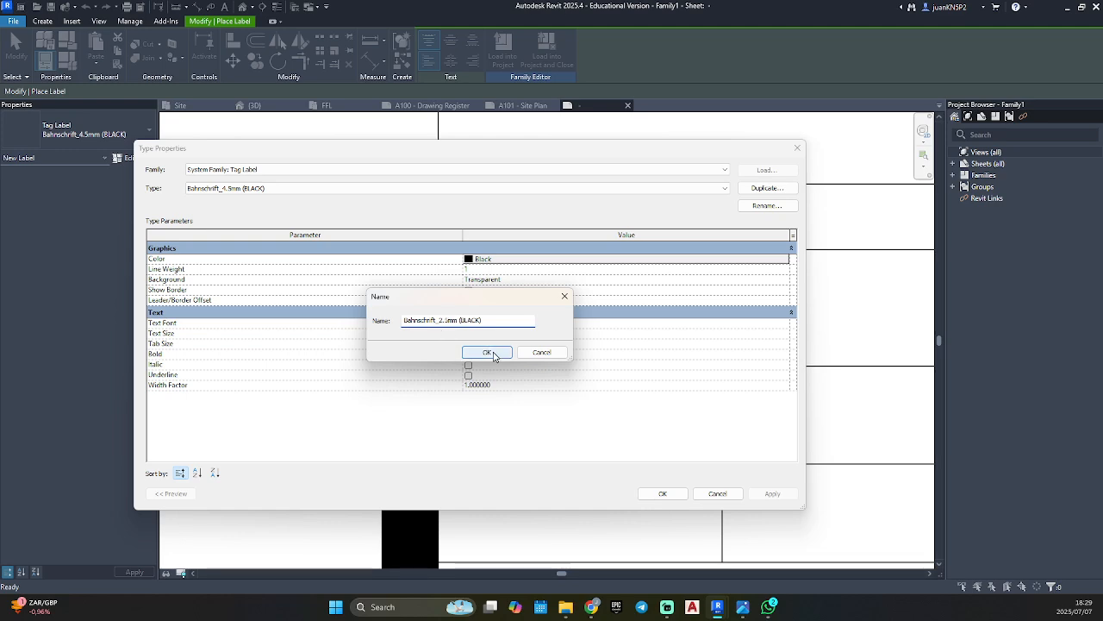
{"action": "left_click", "coordinate": [488, 353]}
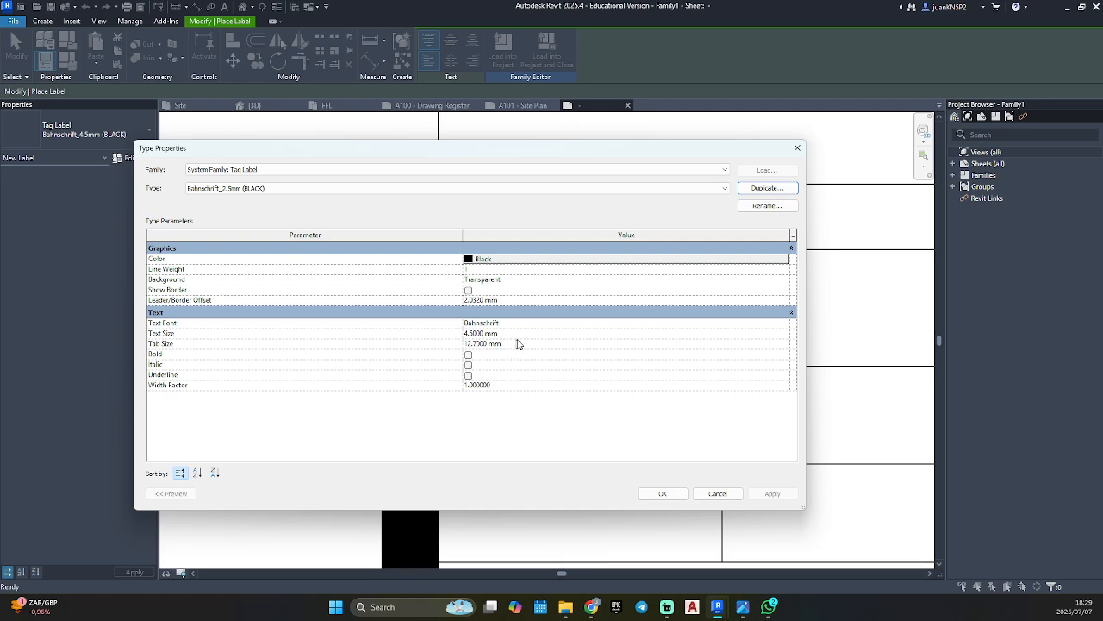
Set the new label type's text size to 2.5 mm and accept the type properties.
{"action": "left_click", "coordinate": [508, 334]}
{"action": "type", "text": "2.5"}
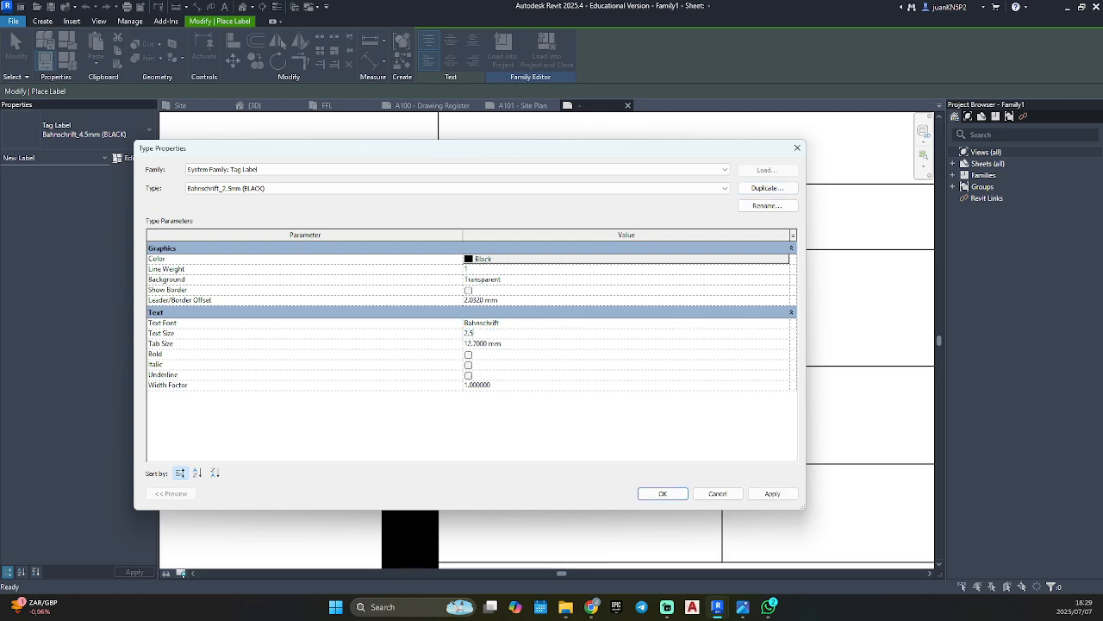
{"action": "left_click", "coordinate": [769, 493]}
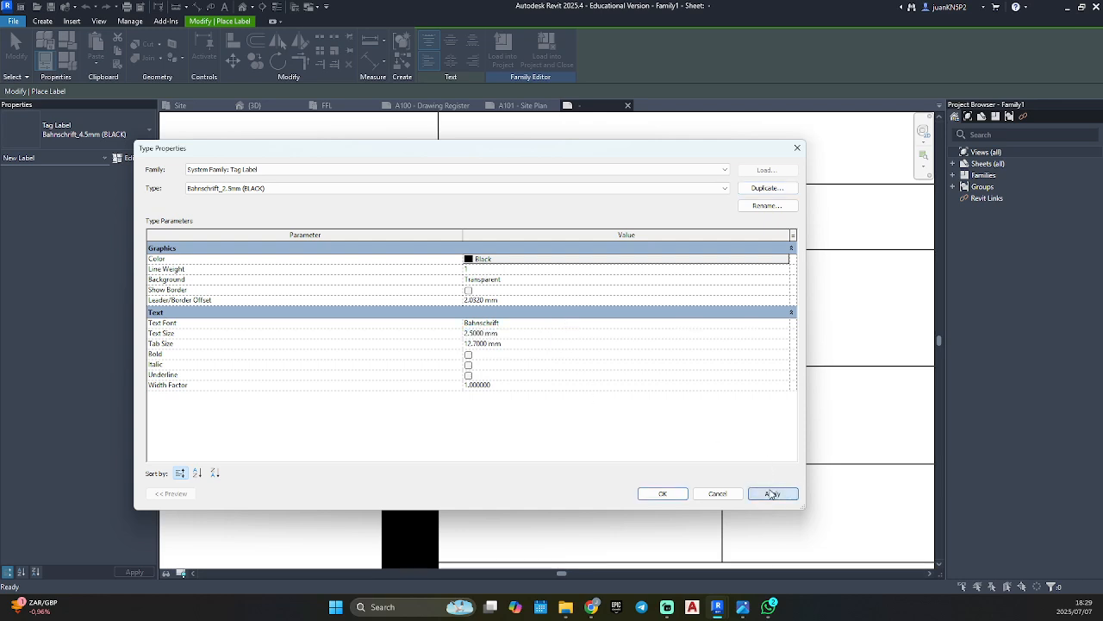
{"action": "left_click", "coordinate": [662, 493]}
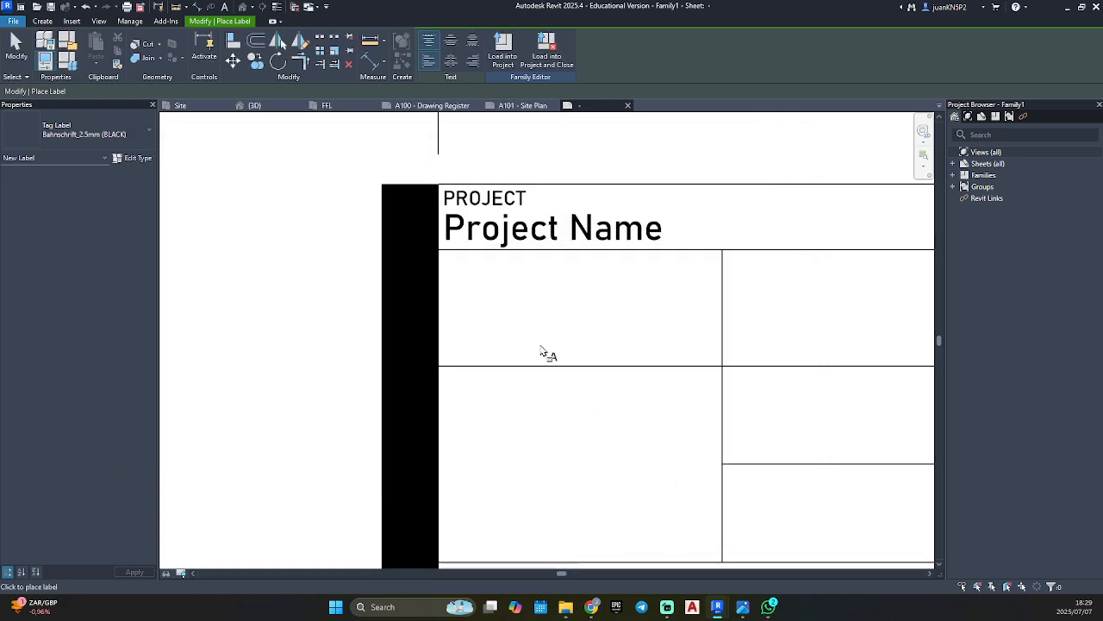
Place a label with the Client Name parameter in the left cell directly below Project Name.
{"action": "left_click", "coordinate": [487, 312]}
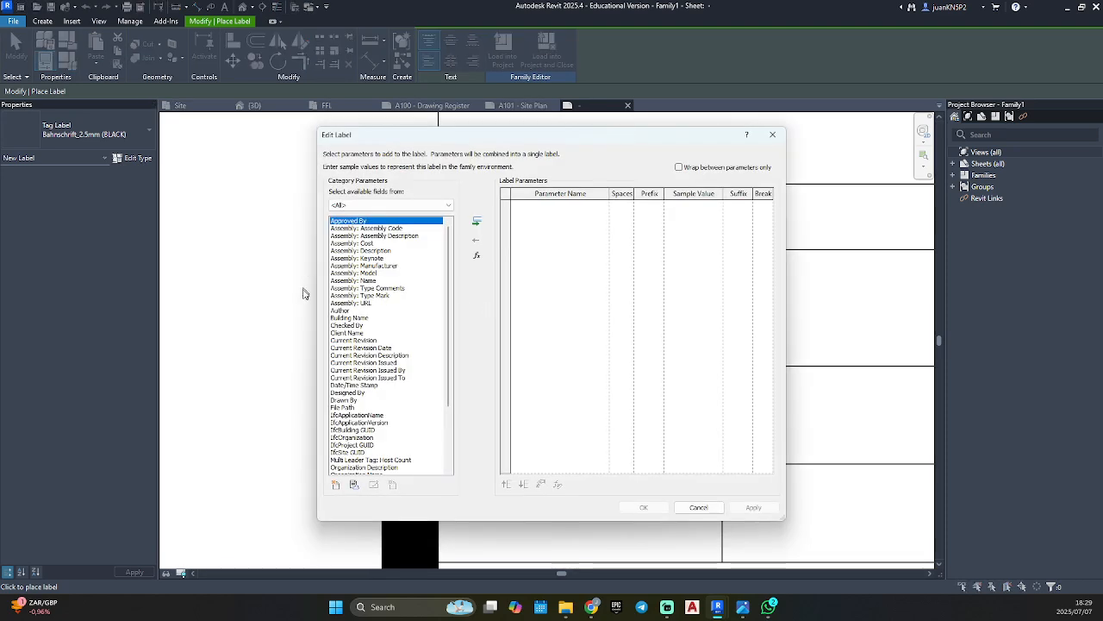
{"action": "left_click", "coordinate": [351, 332]}
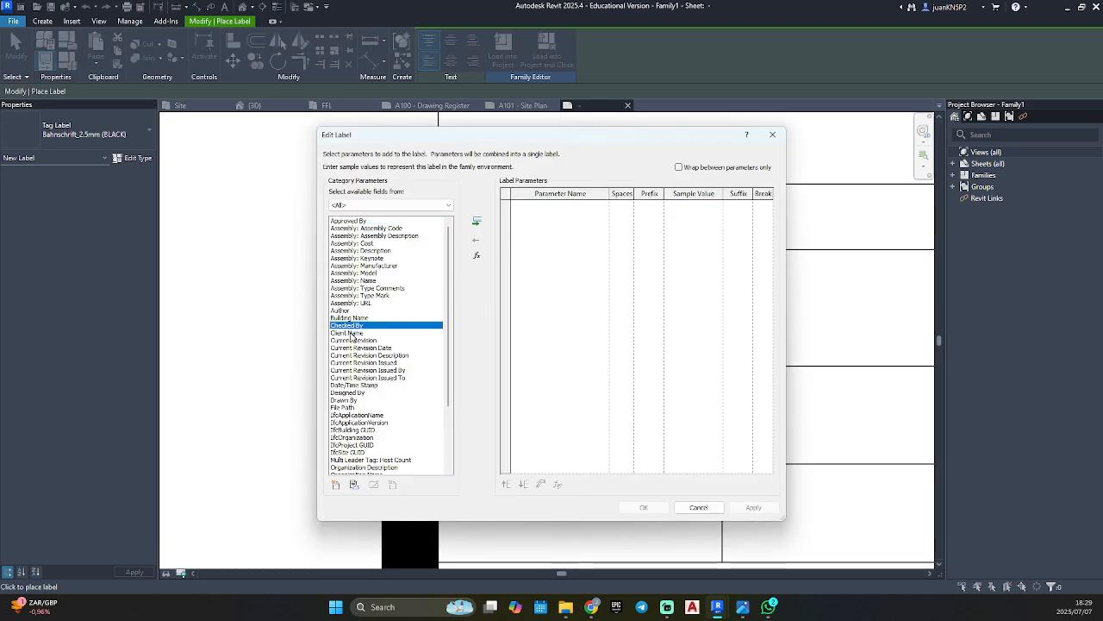
{"action": "left_click", "coordinate": [478, 224]}
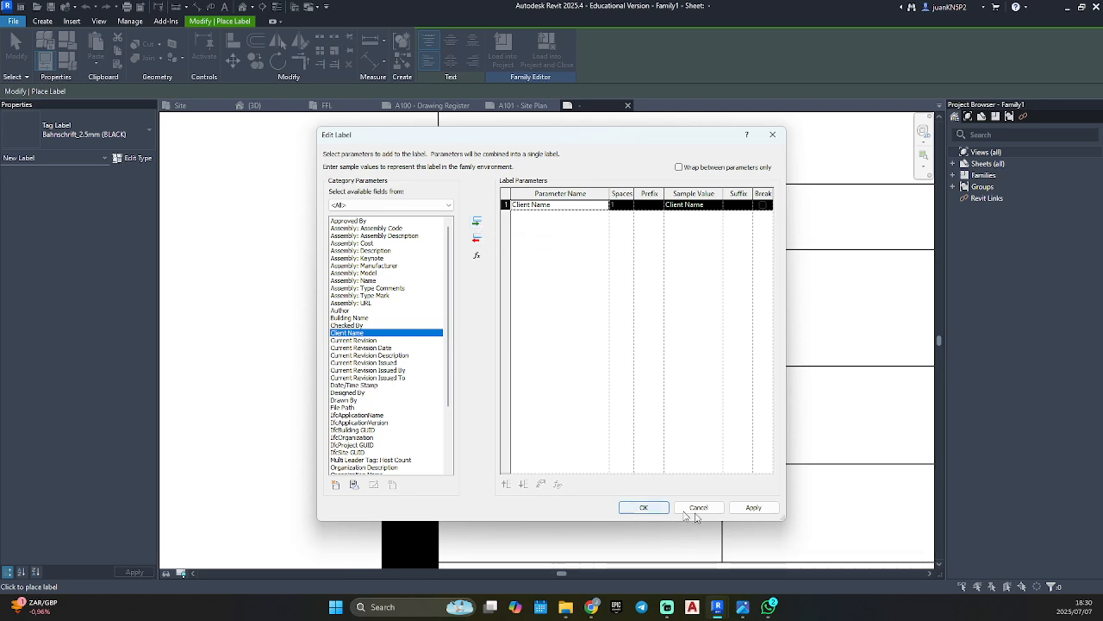
{"action": "left_click", "coordinate": [754, 506]}
{"action": "left_click", "coordinate": [646, 508]}
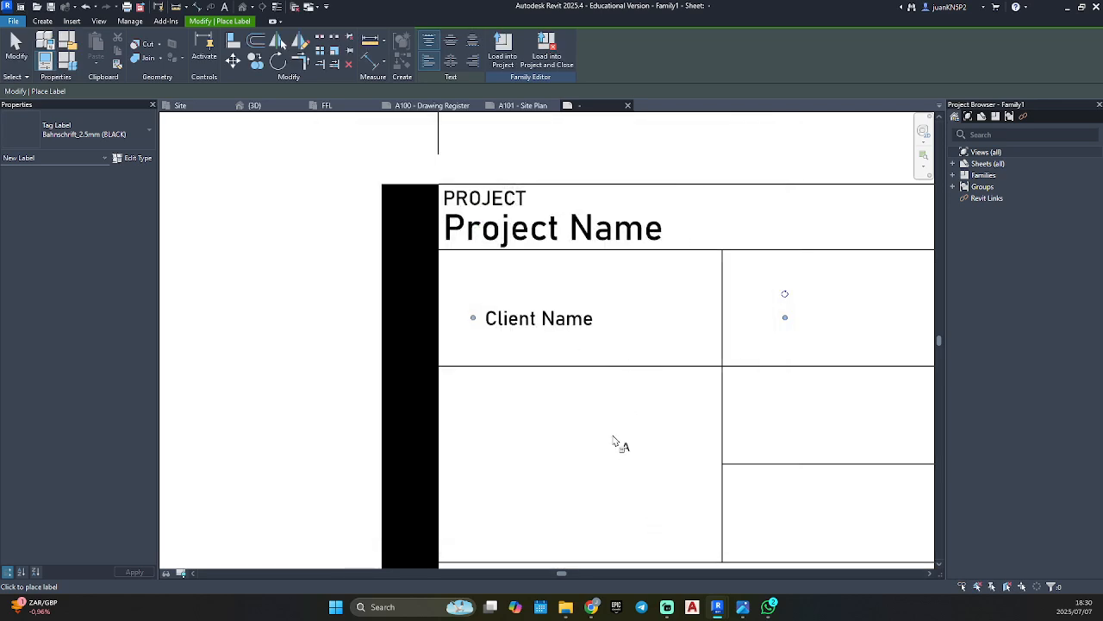
End label placement and move the Client Name label slightly lower in its cell.
{"action": "left_click", "coordinate": [530, 415]}
{"action": "key", "text": "Escape"}
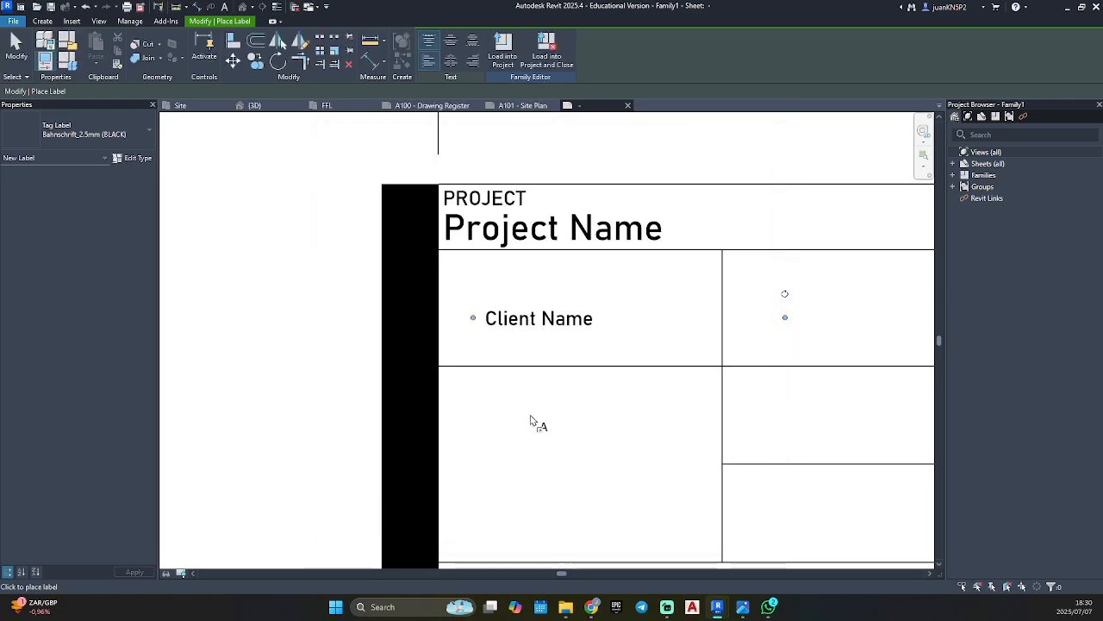
{"action": "key", "text": "Escape"}
{"action": "mouse_move", "coordinate": [544, 319]}
{"action": "left_mouse_down"}
{"action": "mouse_move", "coordinate": [520, 343]}
{"action": "mouse_move", "coordinate": [544, 339]}
{"action": "left_mouse_up"}
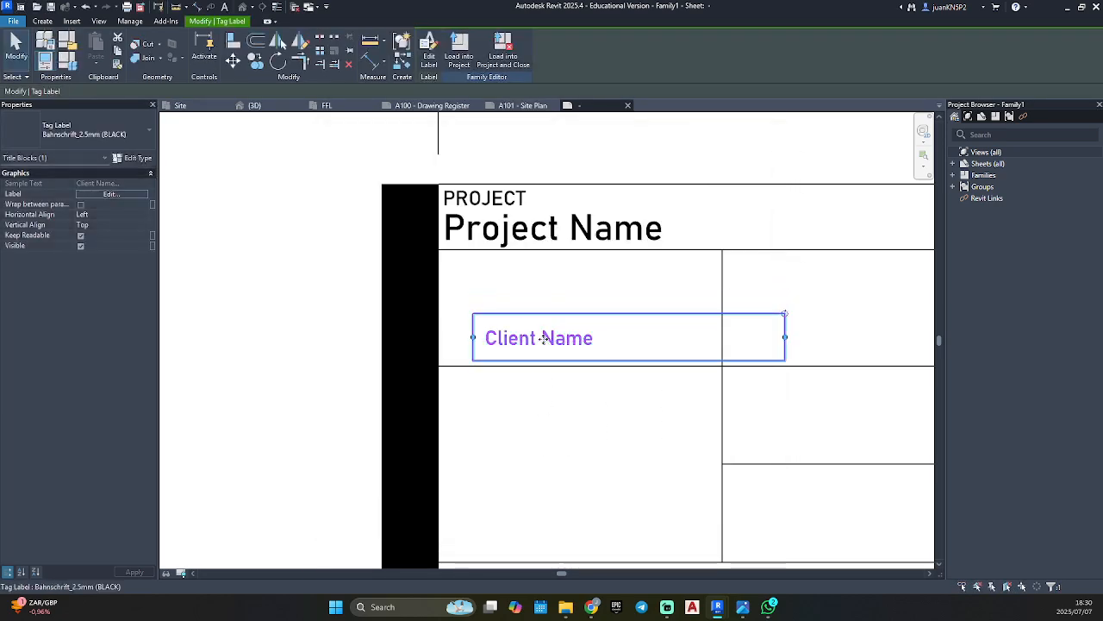
Add a text note reading CLIENT at the upper-left corner of the cell directly below Project Name.
{"action": "key", "text": "Escape"}
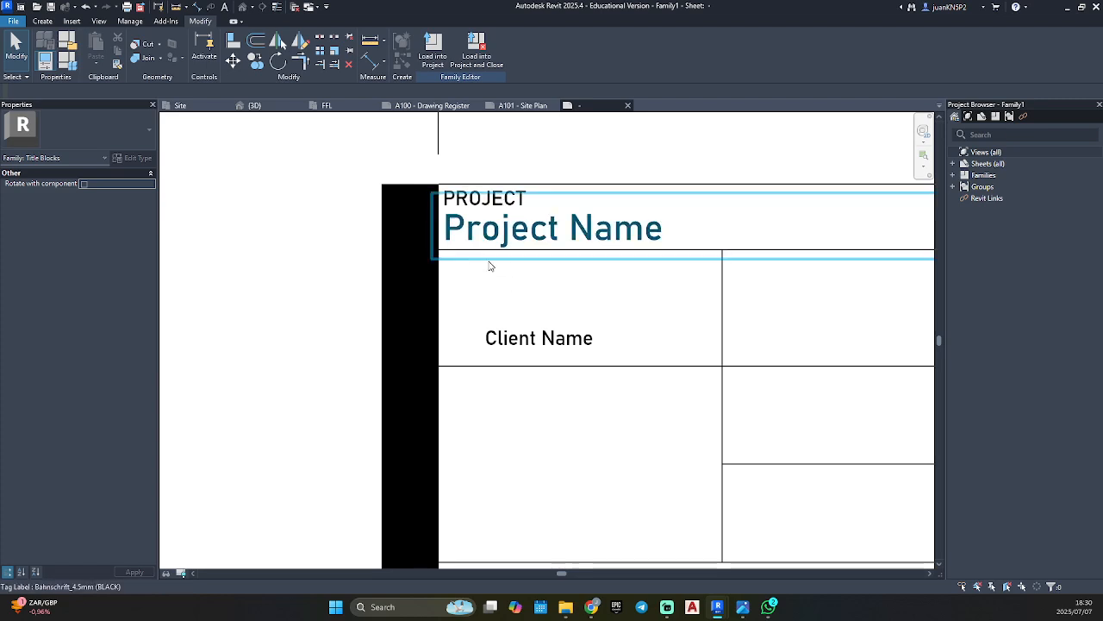
{"action": "left_click", "coordinate": [485, 198]}
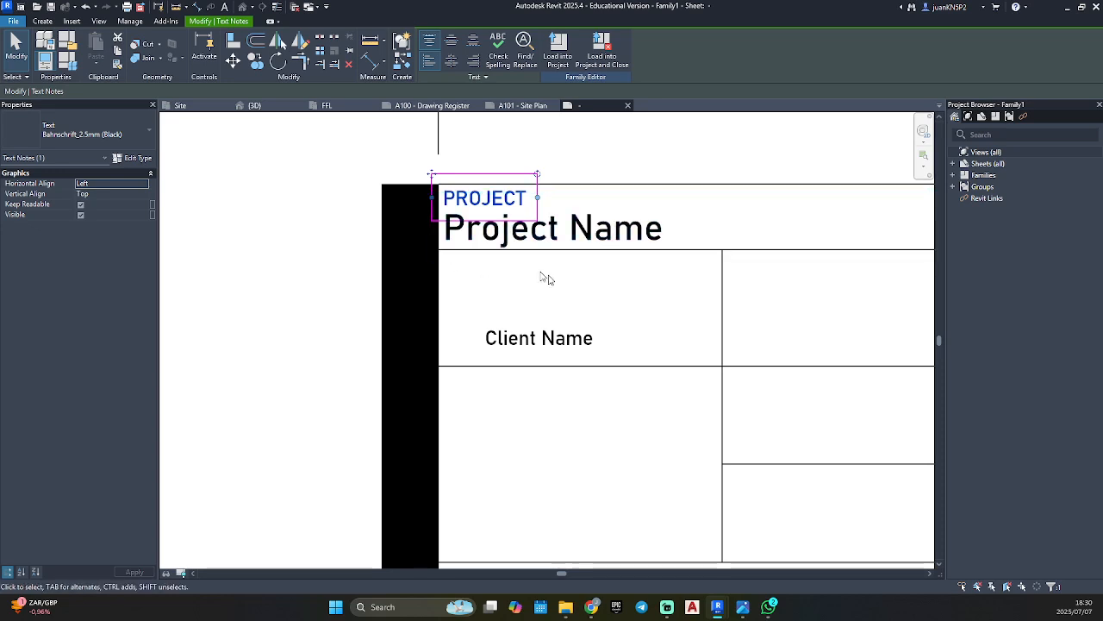
{"action": "left_click", "coordinate": [492, 283]}
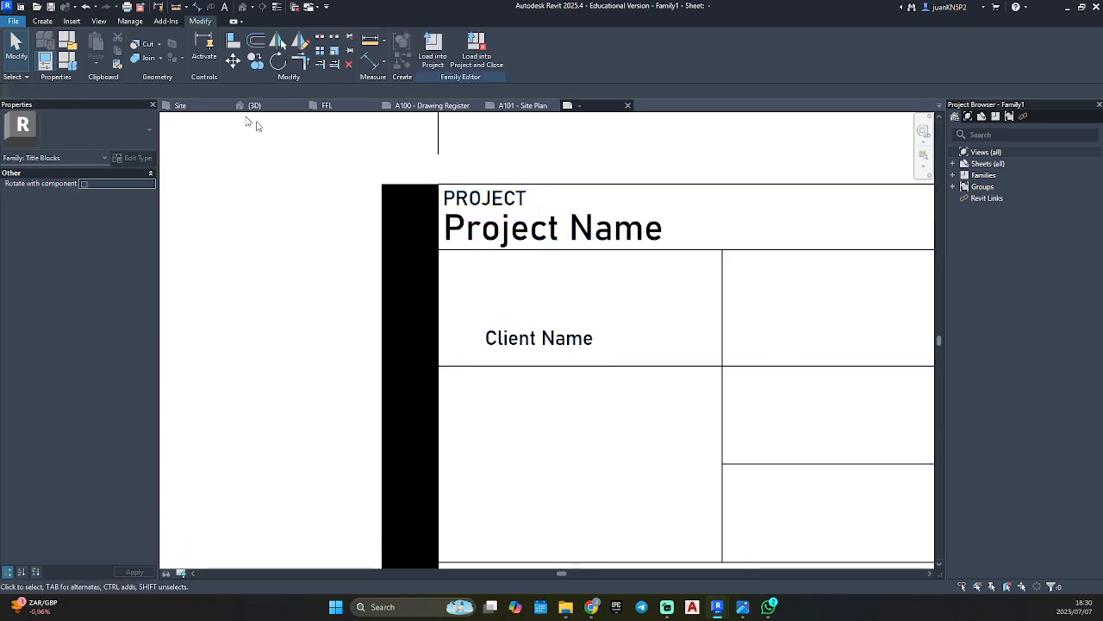
{"action": "left_click", "coordinate": [42, 21]}
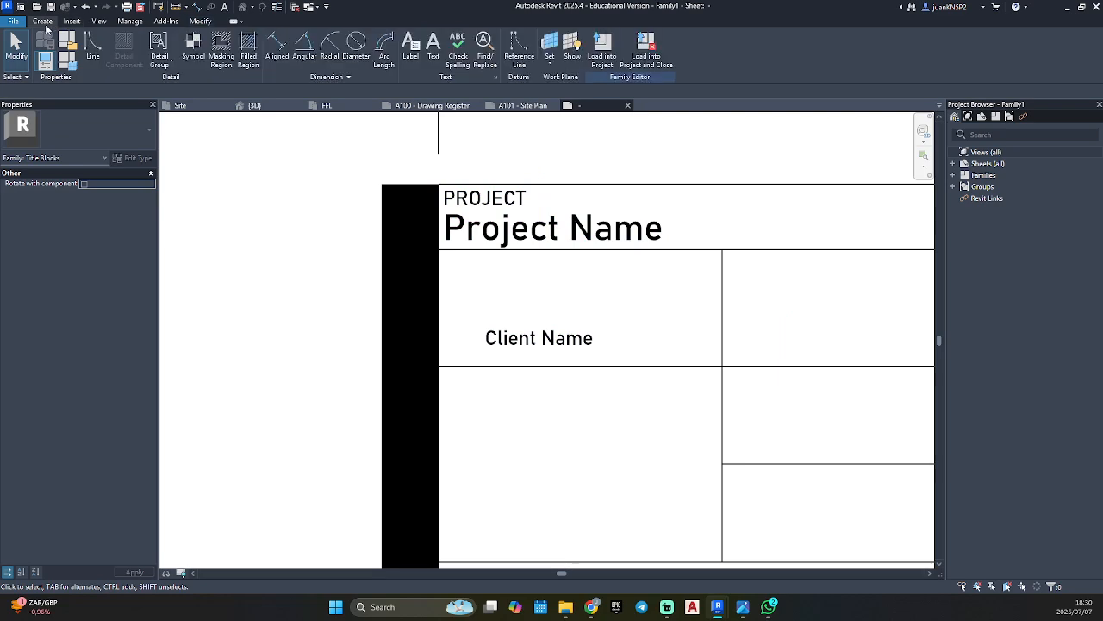
{"action": "left_click", "coordinate": [433, 48]}
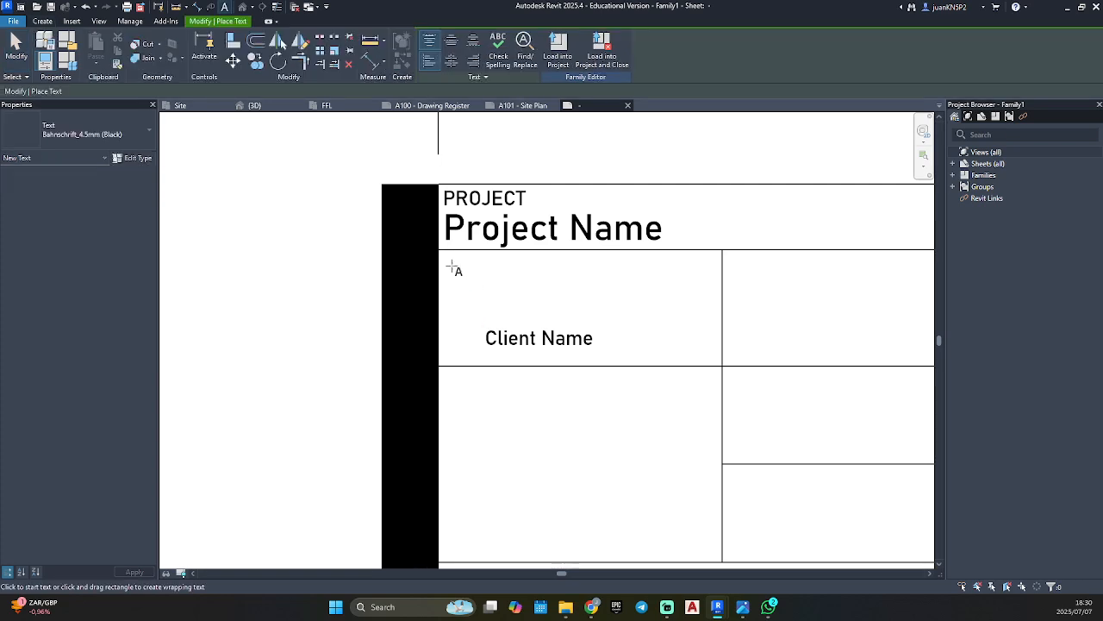
{"action": "left_click", "coordinate": [446, 262]}
{"action": "type", "text": "Clien"}
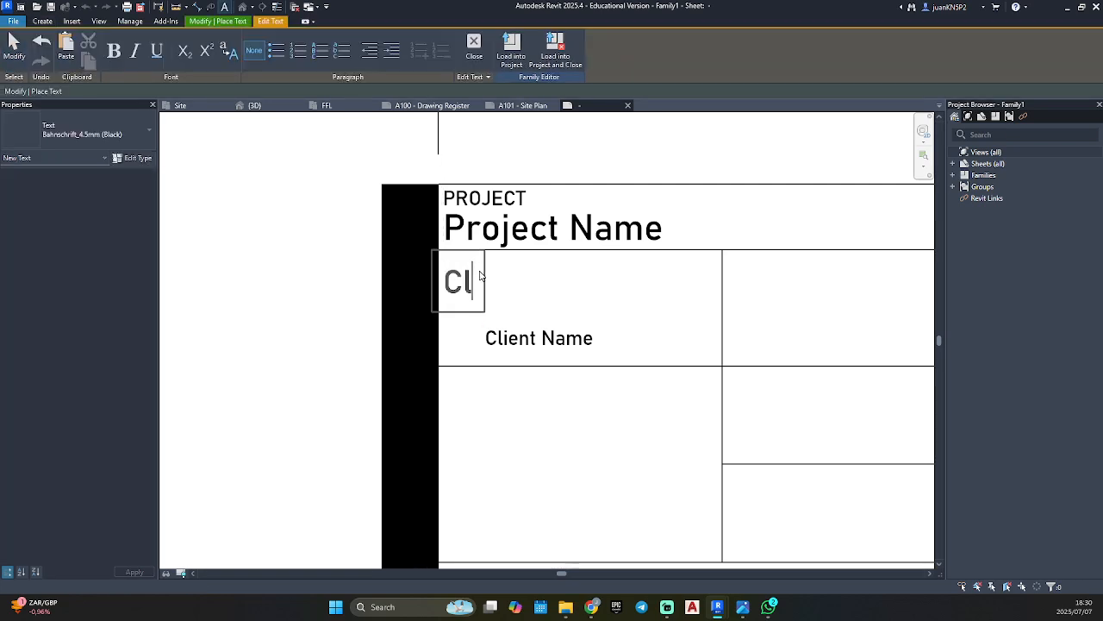
{"action": "key", "text": "BackSpace"}
{"action": "key", "text": "BackSpace"}
{"action": "key", "text": "BackSpace"}
{"action": "key", "text": "BackSpace"}
{"action": "type", "text": "LIENT"}
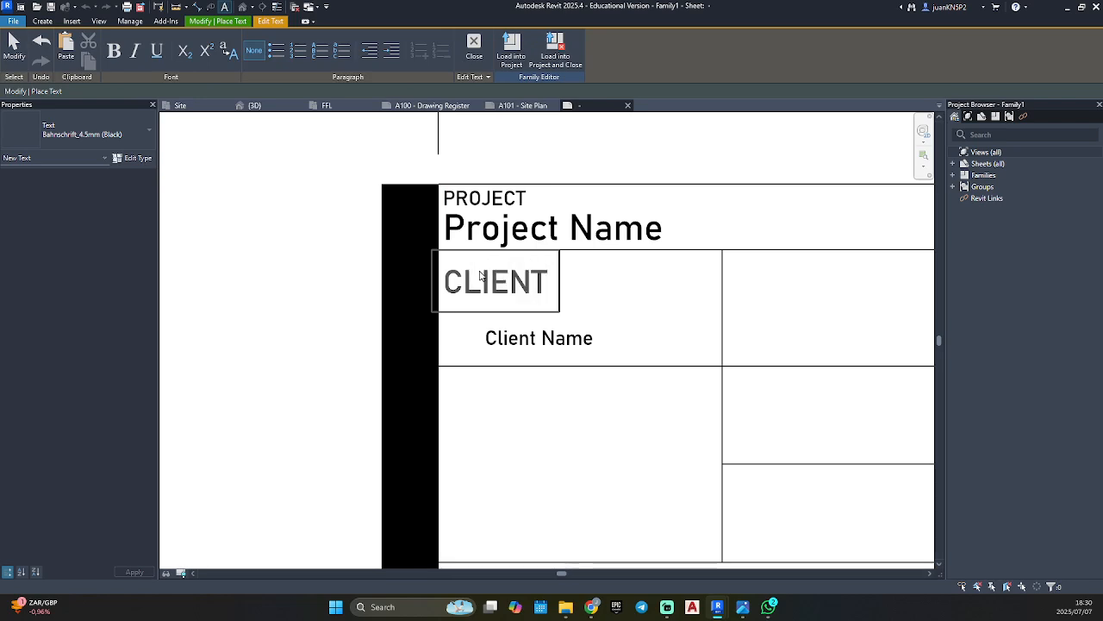
{"action": "left_click", "coordinate": [581, 282]}
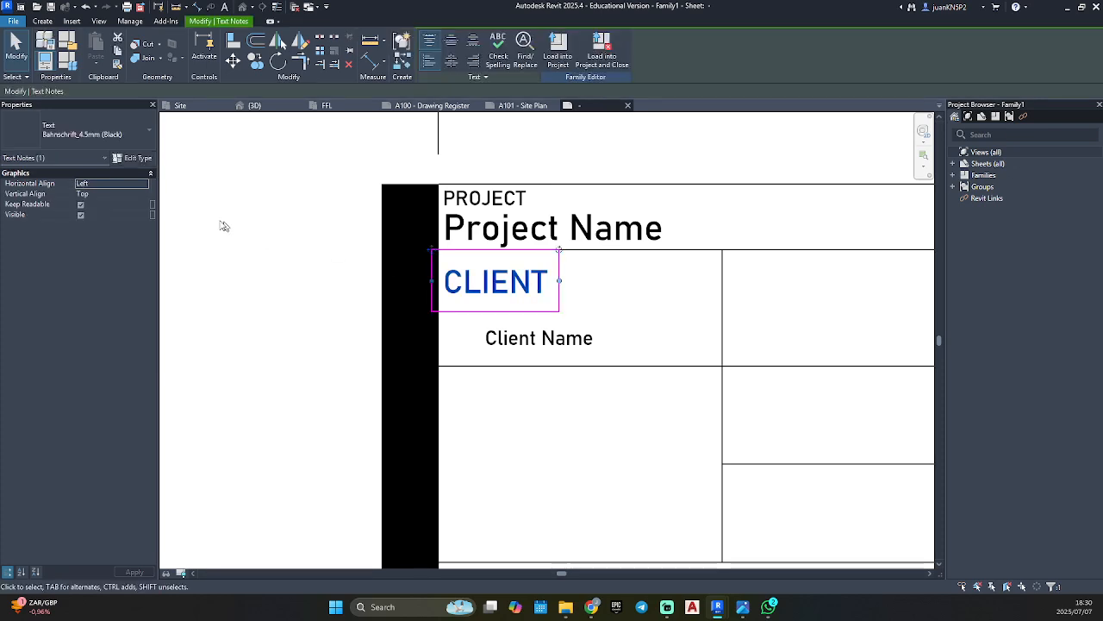
Change the CLIENT text note's type to Bahnschrift_2.5mm (Black).
{"action": "left_click", "coordinate": [83, 128]}
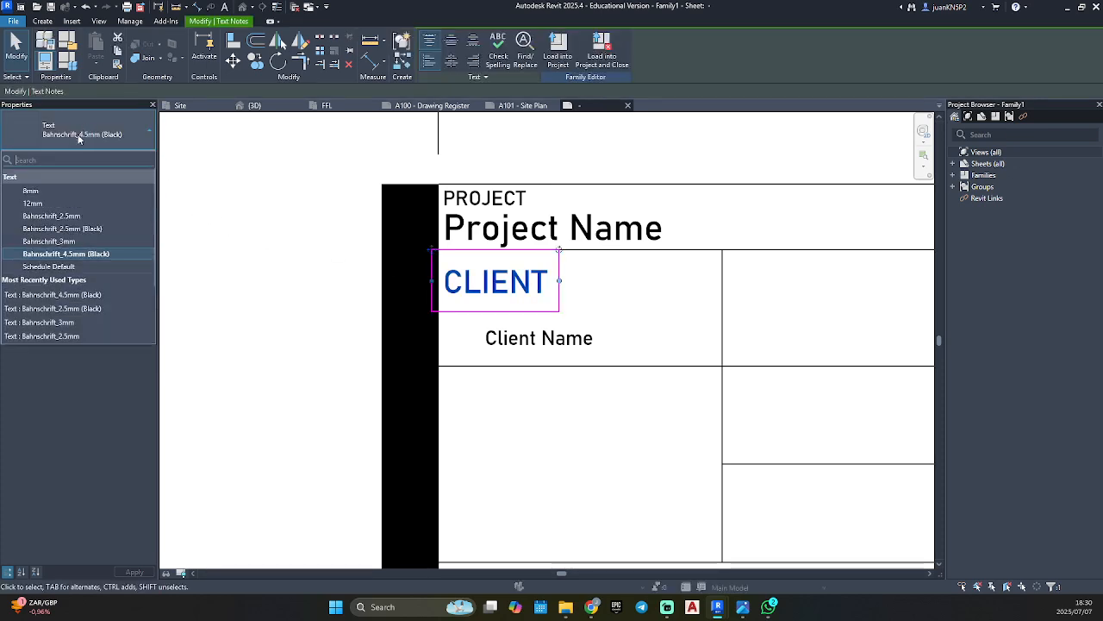
{"action": "left_click", "coordinate": [79, 228]}
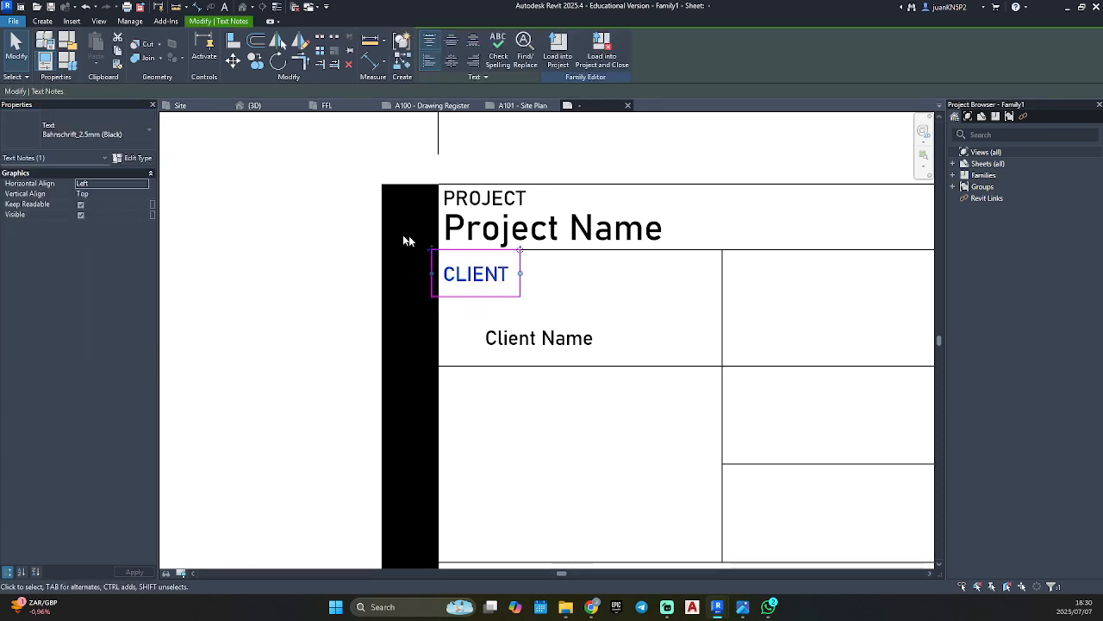
{"action": "left_click", "coordinate": [551, 266]}
Move the Client Name label directly beneath CLIENT, aligned to its left edge, and narrow the label's box to fit inside the cell.
{"action": "left_click", "coordinate": [539, 332]}
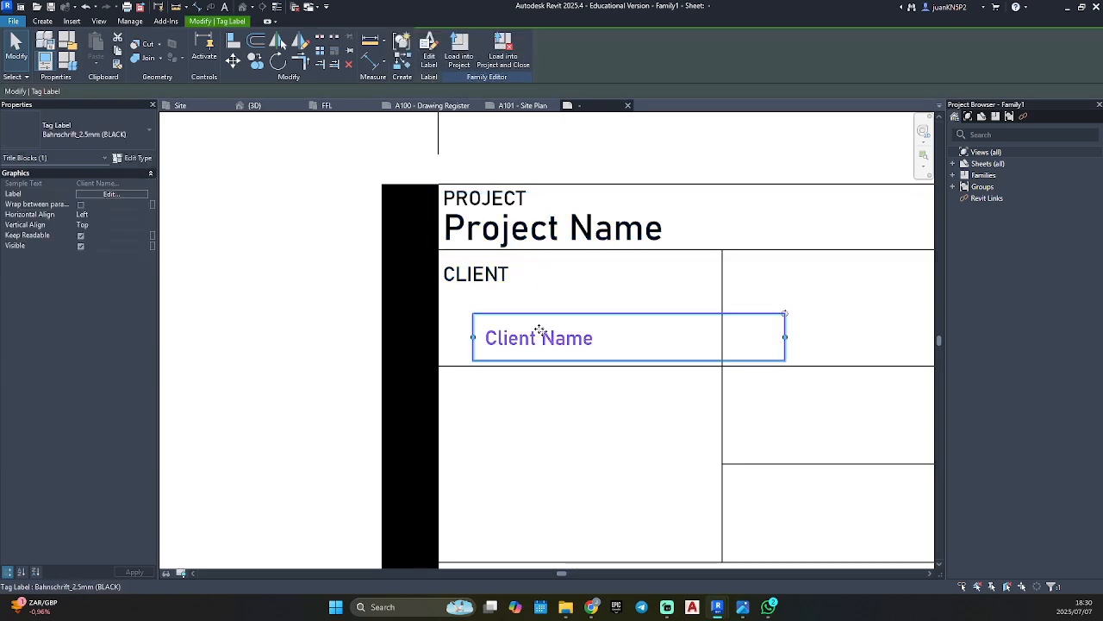
{"action": "left_click_drag", "start_coordinate": [539, 332], "coordinate": [497, 294]}
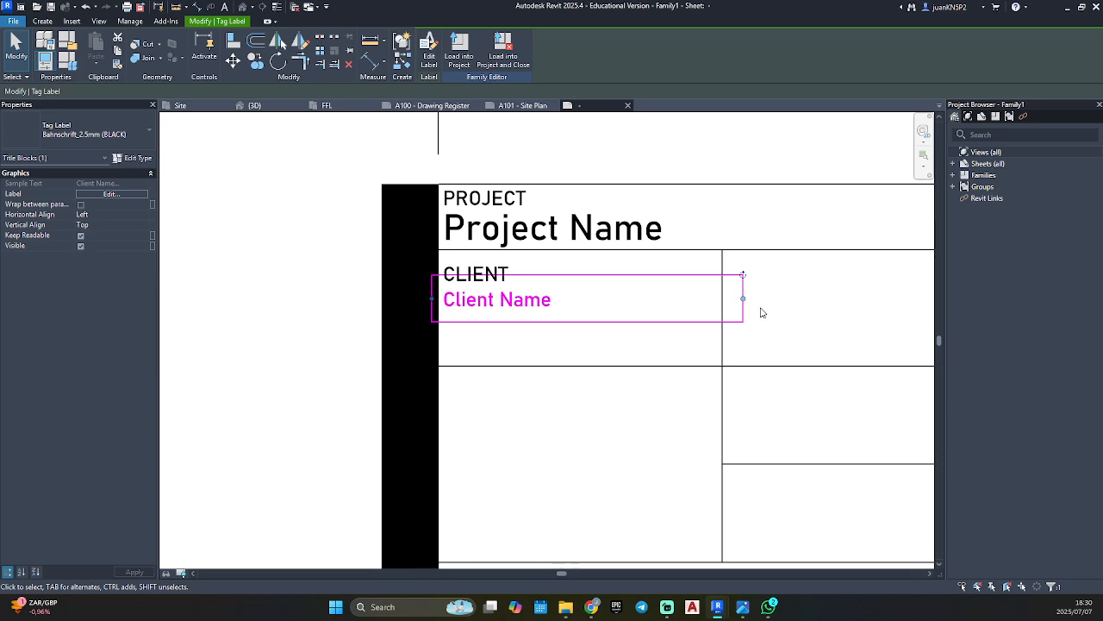
{"action": "left_click_drag", "start_coordinate": [744, 301], "coordinate": [715, 298]}
{"action": "left_click", "coordinate": [736, 385]}
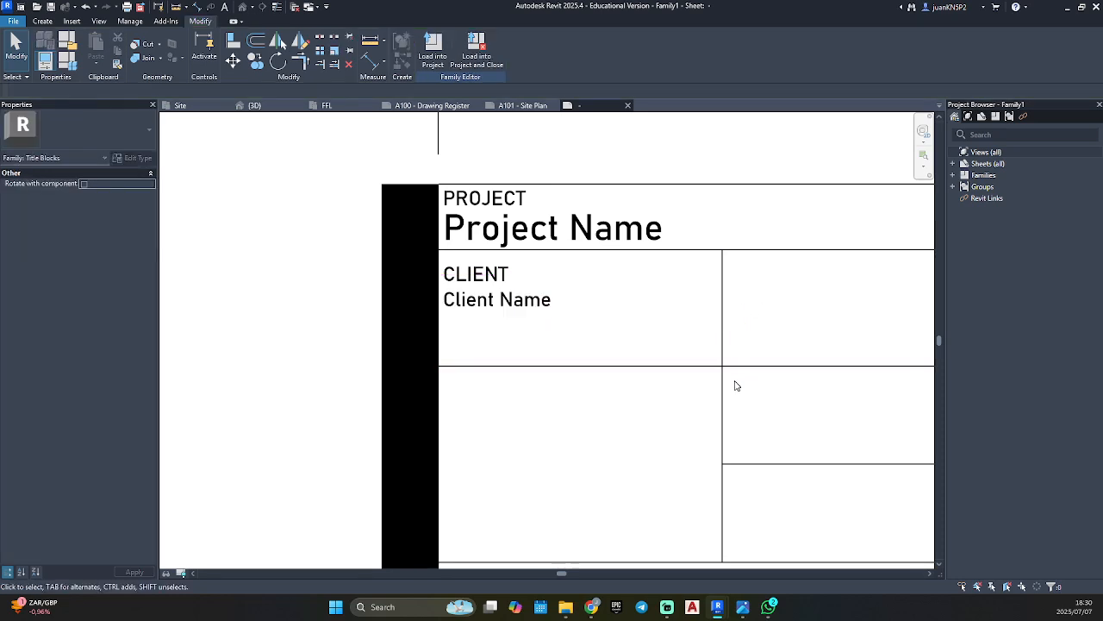
Load the title block family into the residential project, overwriting the existing version and its parameter values, and save the project.
{"action": "left_click", "coordinate": [433, 54]}
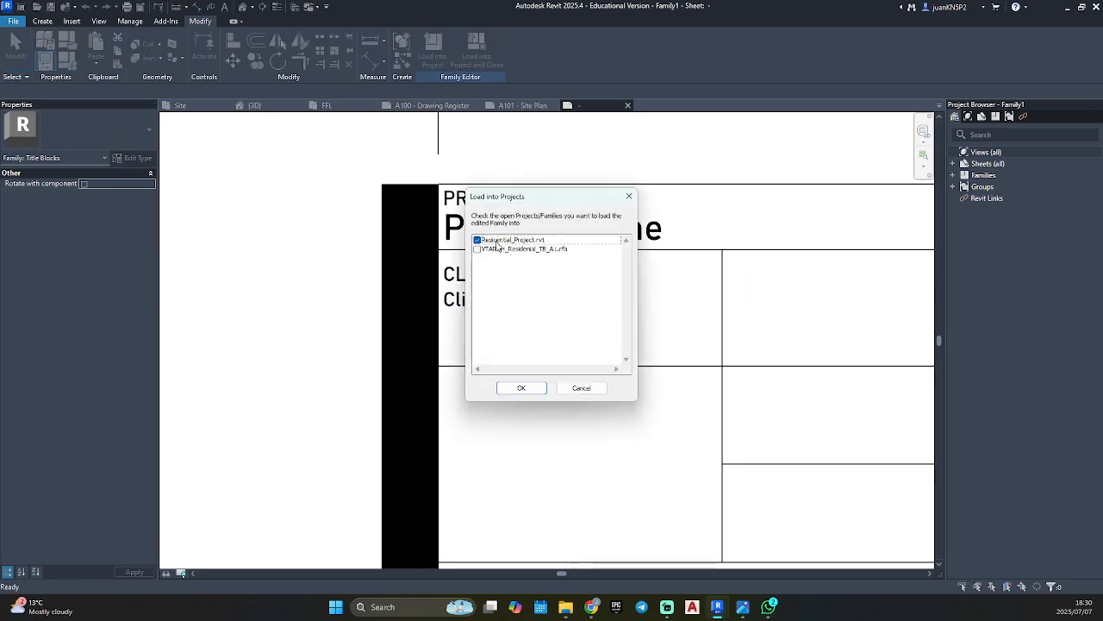
{"action": "left_click", "coordinate": [502, 387]}
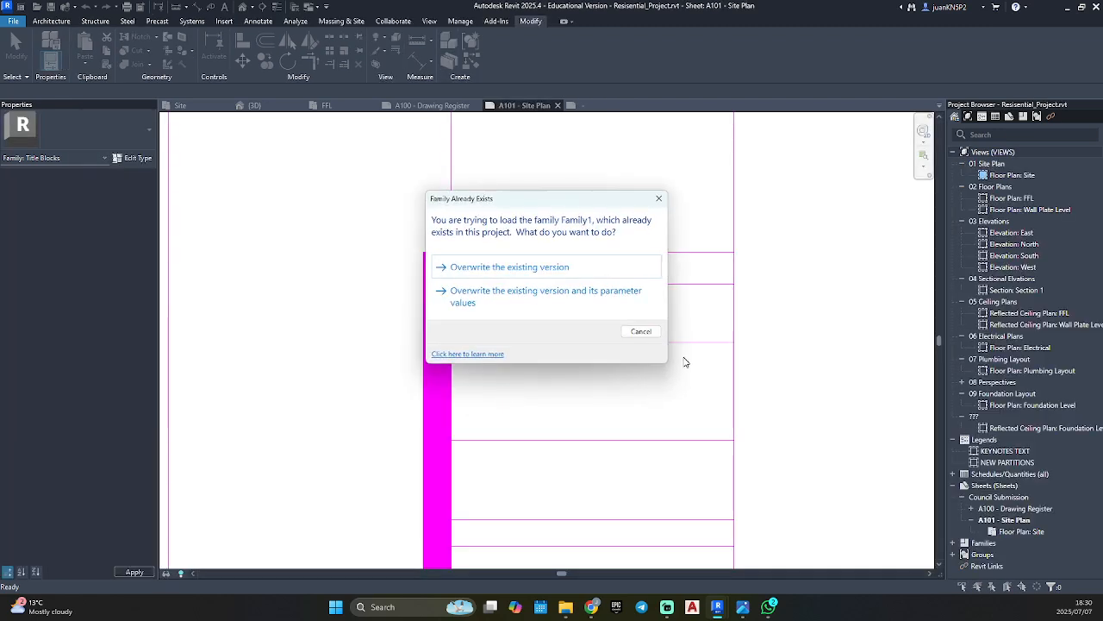
{"action": "left_click", "coordinate": [604, 303]}
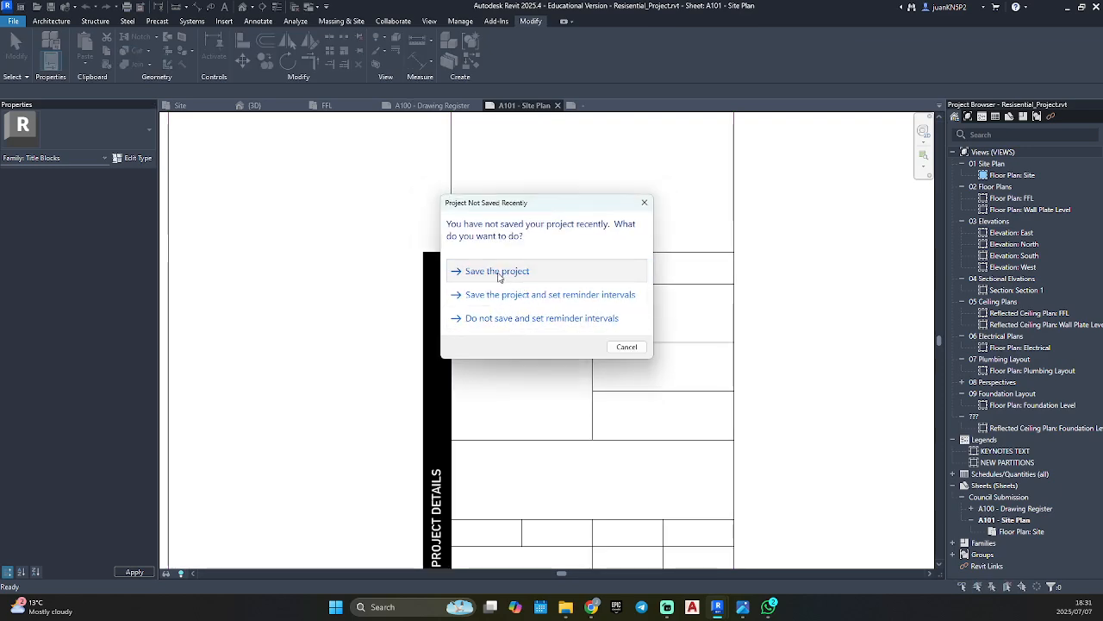
{"action": "left_click", "coordinate": [498, 273]}
Set the client name value in sheet A101's title block to Residential Owner.
{"action": "left_click", "coordinate": [471, 315]}
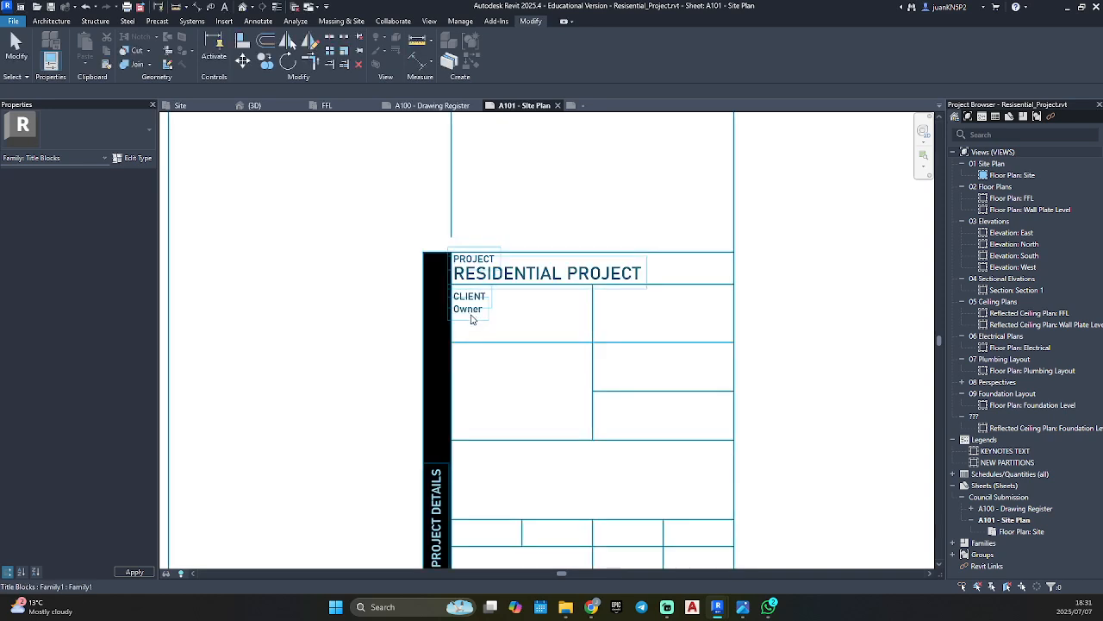
{"action": "left_click", "coordinate": [470, 311]}
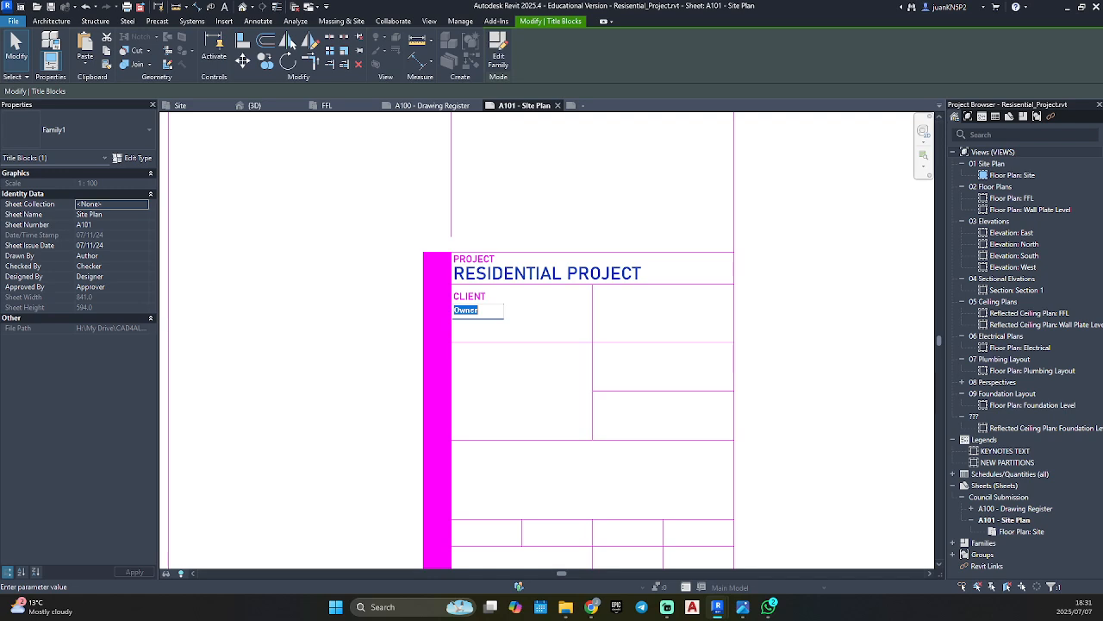
{"action": "type", "text": "R"}
{"action": "type", "text": "esidential Owner"}
{"action": "left_click", "coordinate": [346, 377]}
{"action": "left_click", "coordinate": [597, 326]}
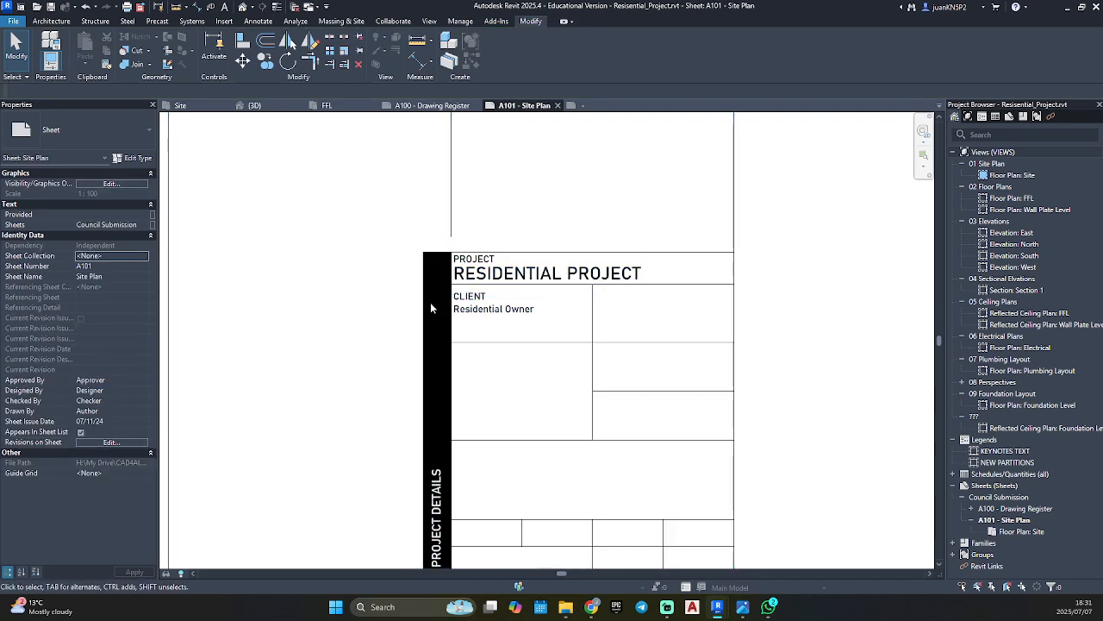
Clear the client name value in the title block and undo the client name edits.
{"action": "scroll", "coordinate": [483, 299], "scroll_direction": "up", "scroll_amount": 3}
{"action": "left_click", "coordinate": [470, 288]}
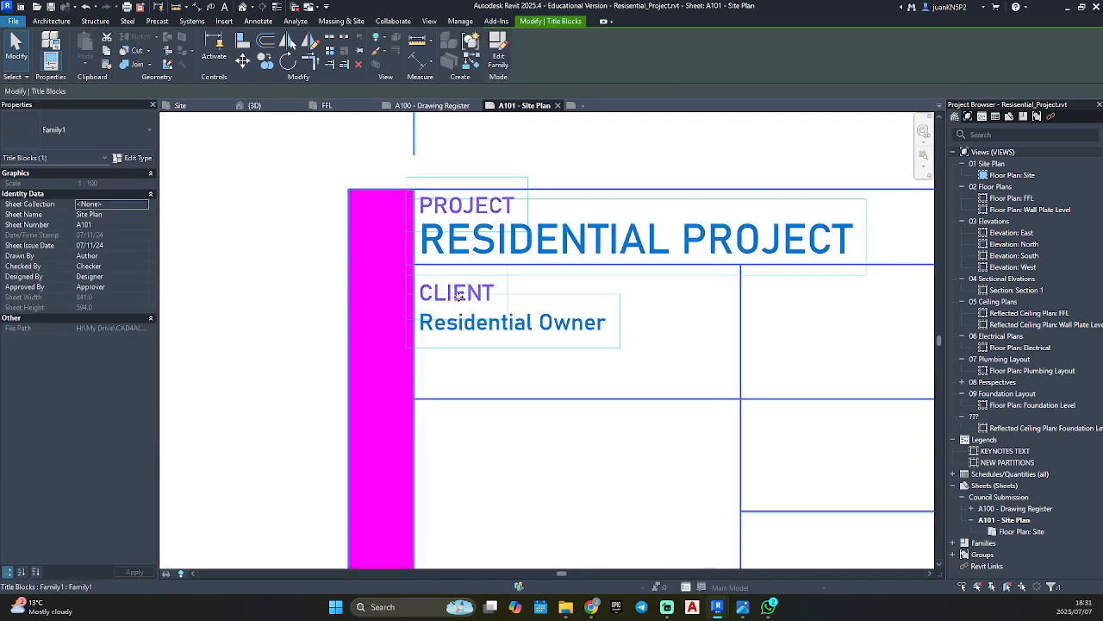
{"action": "key", "text": "Escape"}
{"action": "left_click", "coordinate": [515, 327]}
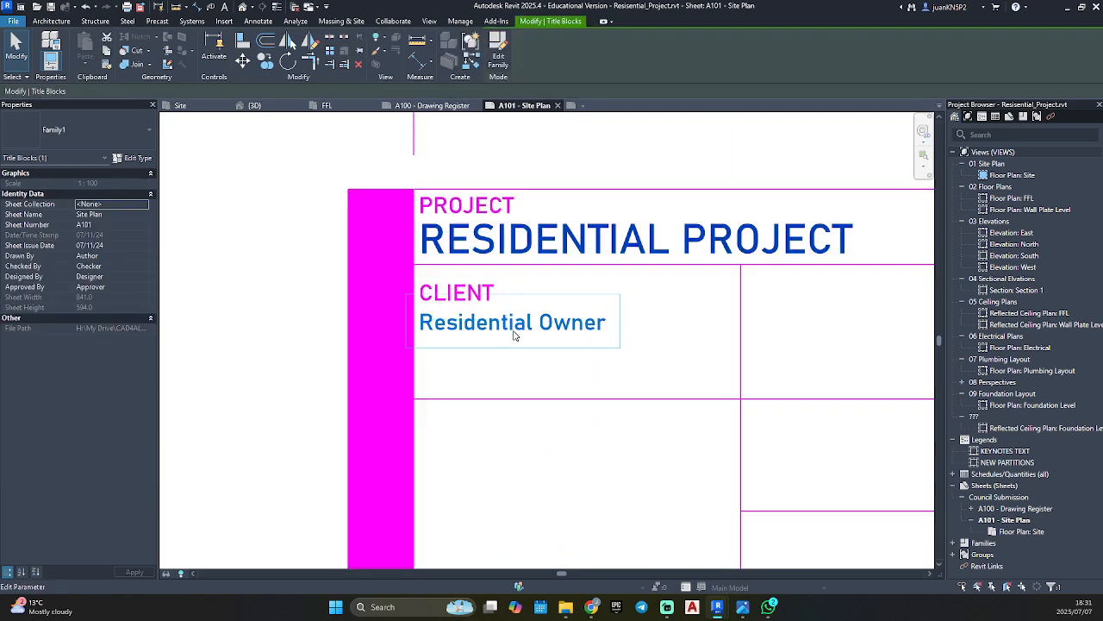
{"action": "left_click", "coordinate": [512, 332]}
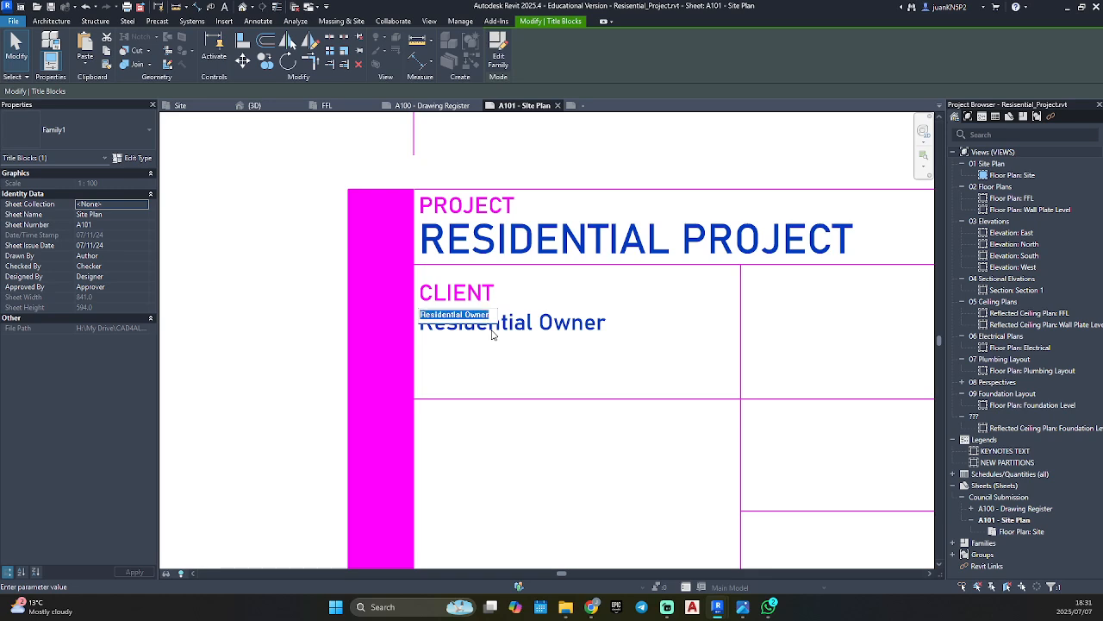
{"action": "left_click", "coordinate": [506, 356]}
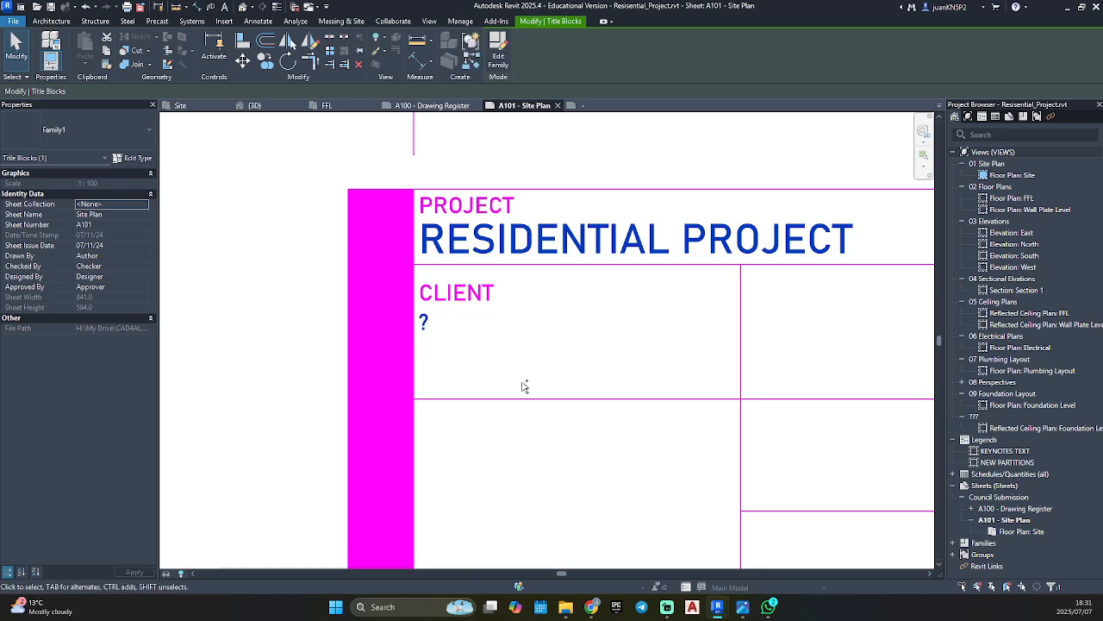
{"action": "key", "text": "Escape"}
{"action": "scroll", "coordinate": [562, 428], "scroll_direction": "down", "scroll_amount": 1}
{"action": "scroll", "coordinate": [562, 428], "scroll_direction": "down", "scroll_amount": 2}
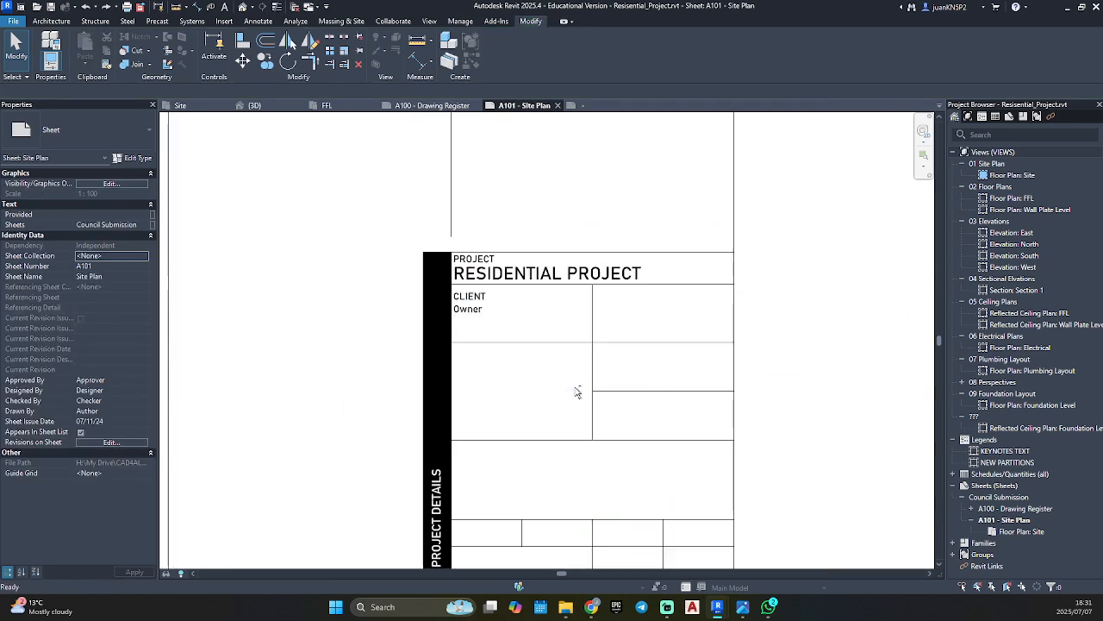
Select the title block on sheet A101 and open its family for editing.
{"action": "scroll", "coordinate": [575, 389], "scroll_direction": "down", "scroll_amount": 3}
{"action": "middle_click_drag", "start_coordinate": [576, 389], "coordinate": [558, 340]}
{"action": "scroll", "coordinate": [539, 323], "scroll_direction": "up", "scroll_amount": 3}
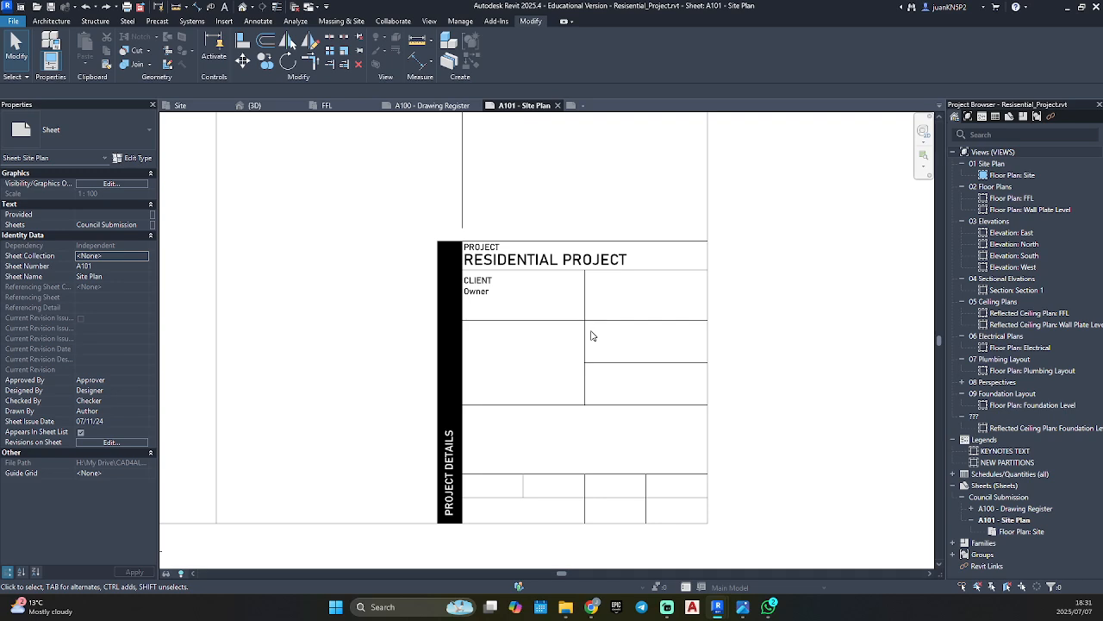
{"action": "left_click", "coordinate": [434, 273]}
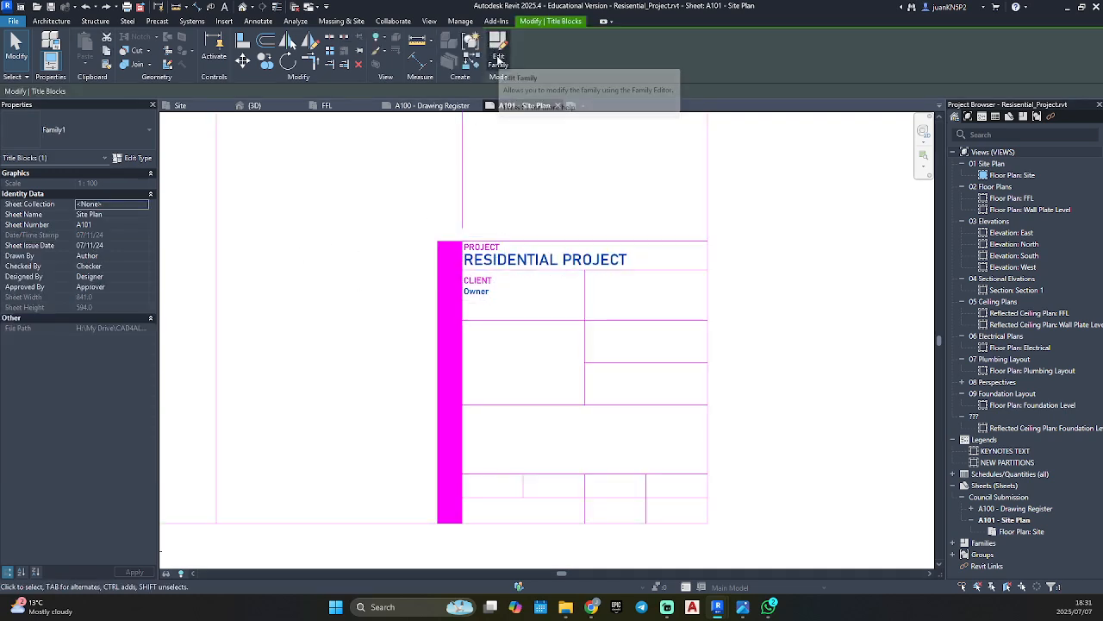
{"action": "left_click", "coordinate": [499, 57]}
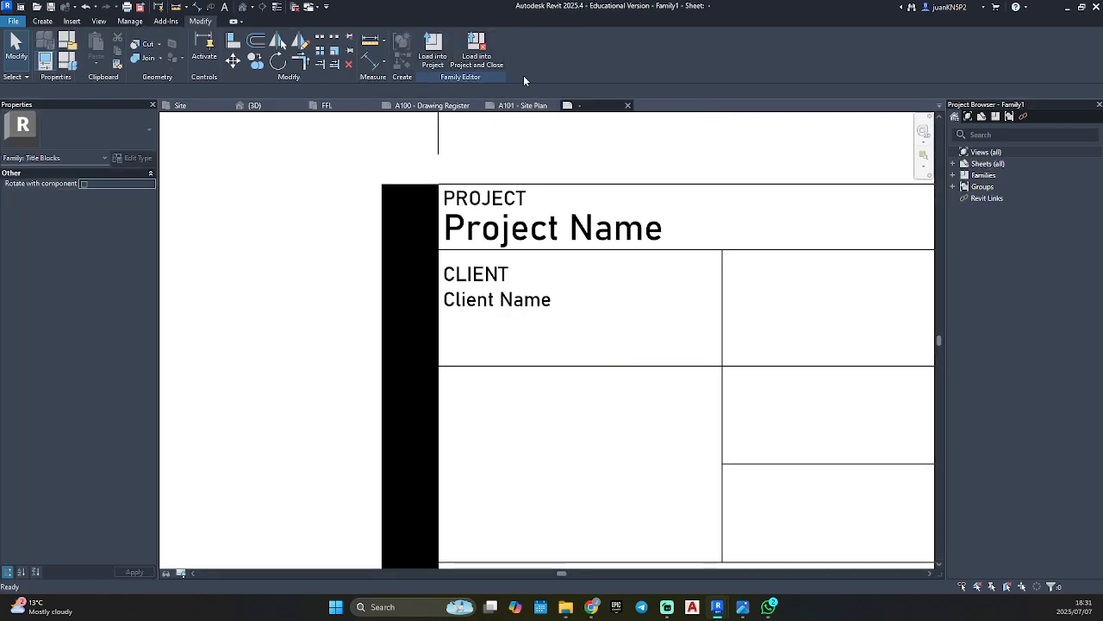
Place a Bahnschrift_2.5mm (BLACK) label with the Project Address parameter in the left cell below the client cell.
{"action": "scroll", "coordinate": [572, 311], "scroll_direction": "down", "scroll_amount": 3}
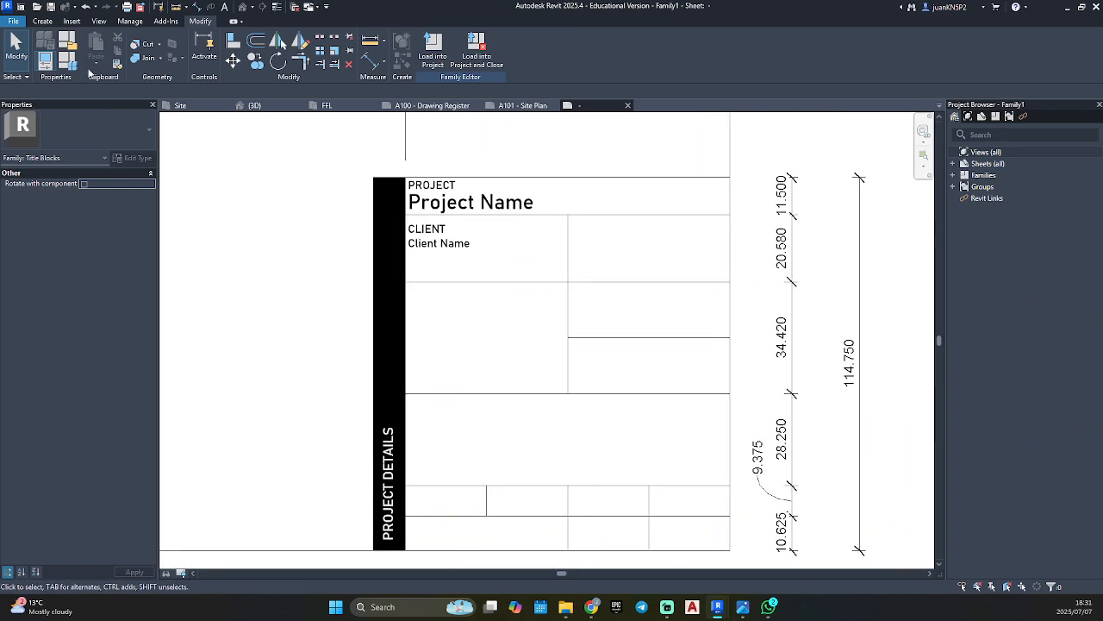
{"action": "left_click", "coordinate": [42, 20]}
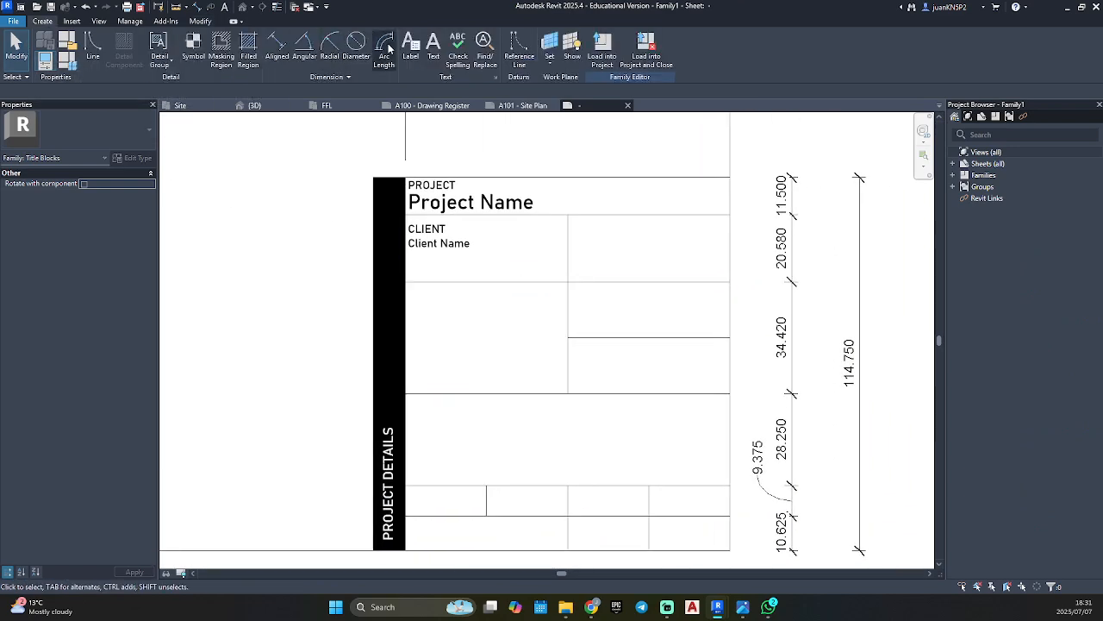
{"action": "left_click", "coordinate": [411, 45]}
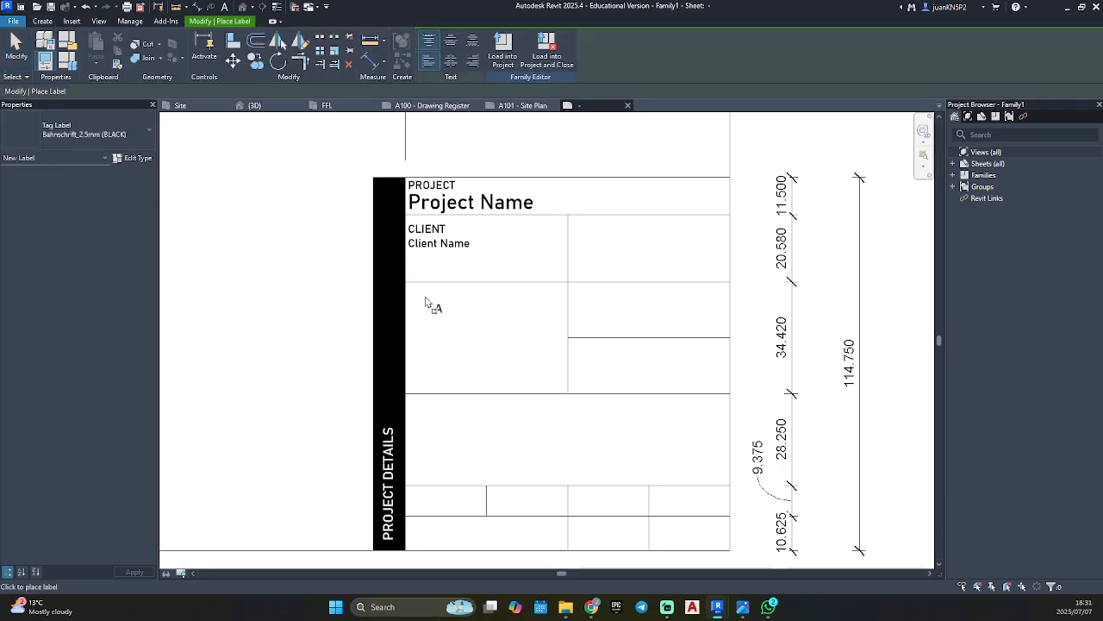
{"action": "left_click", "coordinate": [452, 322]}
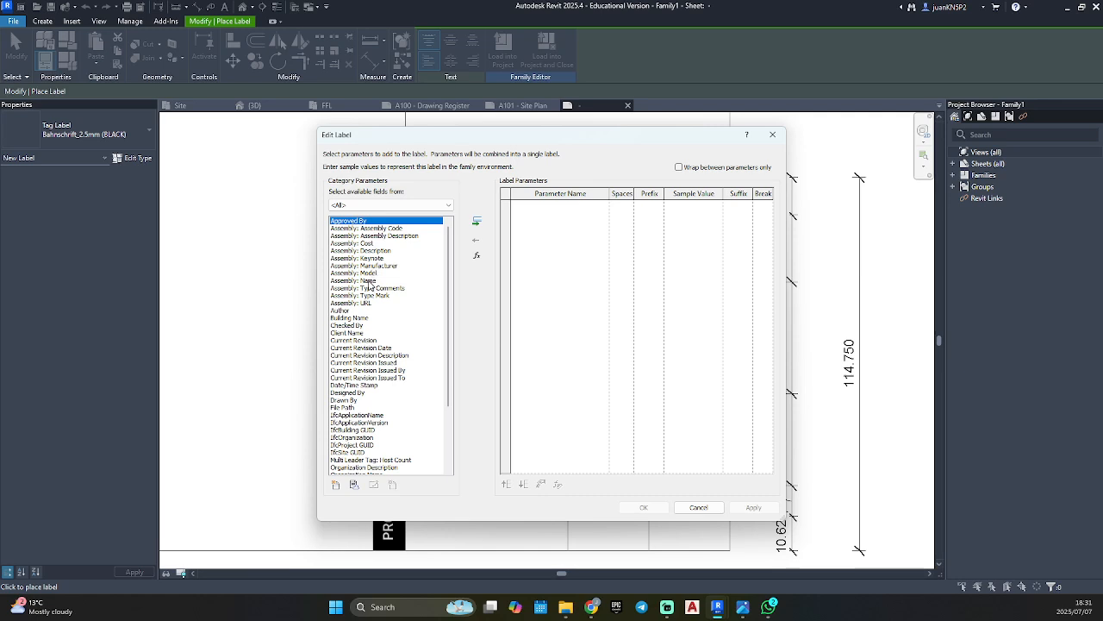
{"action": "scroll", "coordinate": [369, 284], "scroll_direction": "down", "scroll_amount": 4}
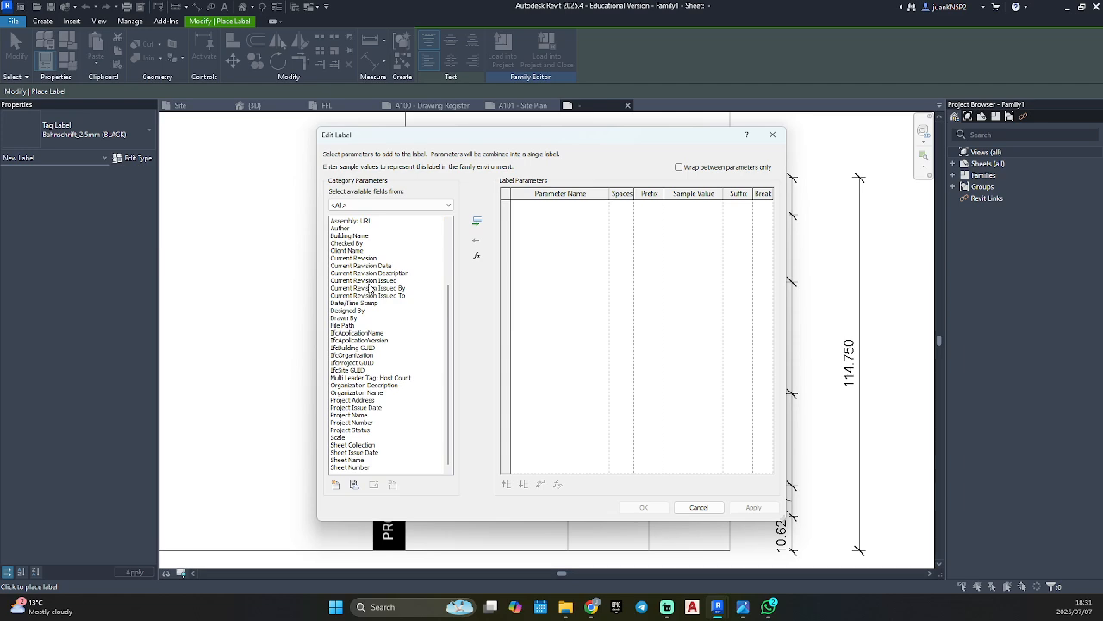
{"action": "left_click", "coordinate": [356, 400]}
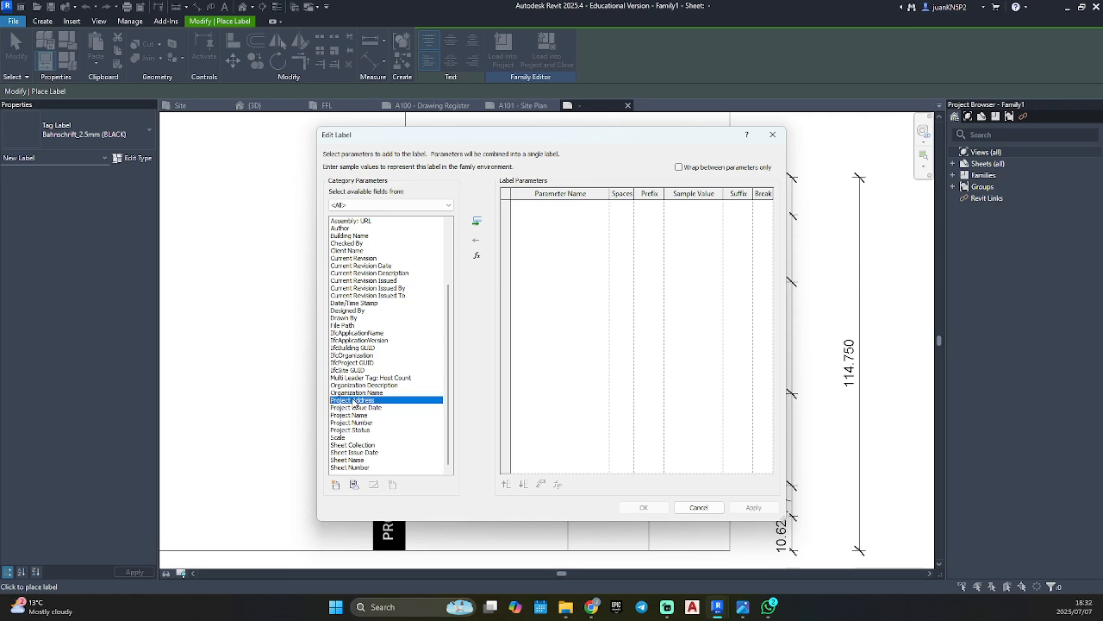
{"action": "left_click", "coordinate": [478, 223]}
{"action": "left_click", "coordinate": [643, 507]}
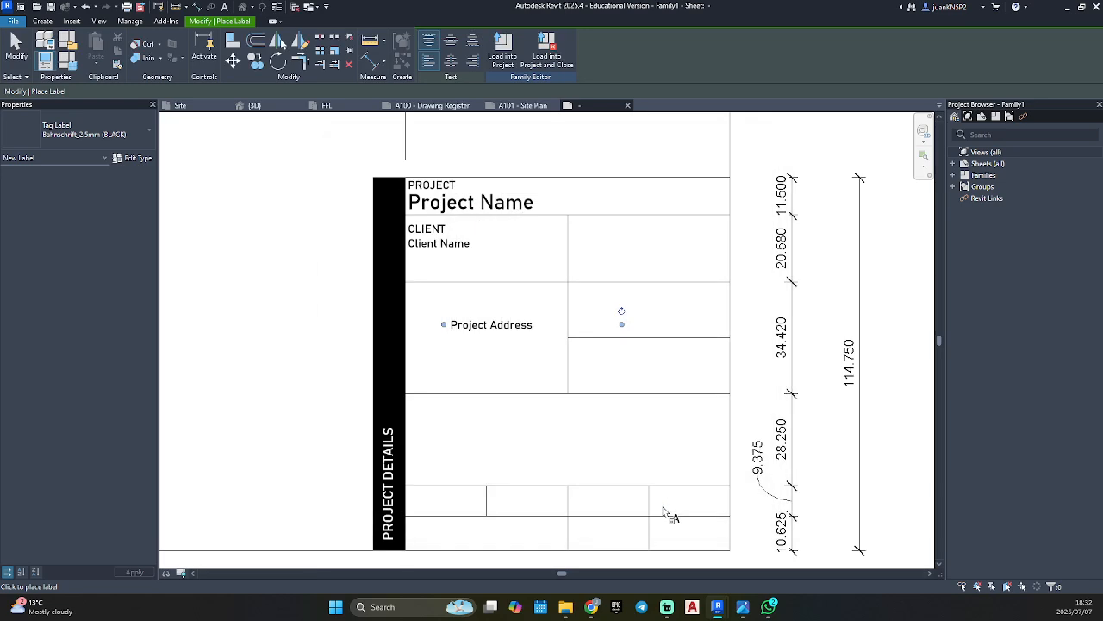
End label placement and move the Project Address label to the cell's left edge, aligned with Client Name.
{"action": "key", "text": "Escape"}
{"action": "left_click", "coordinate": [517, 330]}
{"action": "scroll", "coordinate": [517, 330], "scroll_direction": "up", "scroll_amount": 3}
{"action": "left_click_drag", "start_coordinate": [524, 318], "coordinate": [438, 284]}
{"action": "key", "text": "Escape"}
Add the heading text PROJECT ADDRESS in Bahnschrift_2.5mm (Black) above the Project Address label.
{"action": "key", "text": "t"}
{"action": "key", "text": "x"}
{"action": "scroll", "coordinate": [343, 249], "scroll_direction": "up", "scroll_amount": 1}
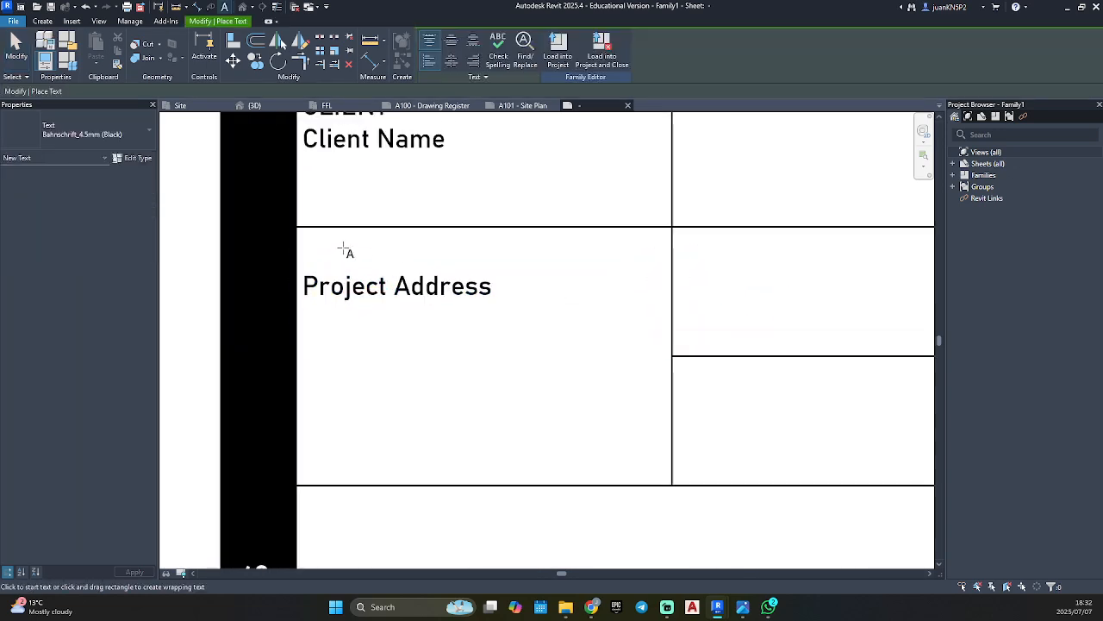
{"action": "scroll", "coordinate": [344, 249], "scroll_direction": "up", "scroll_amount": 1}
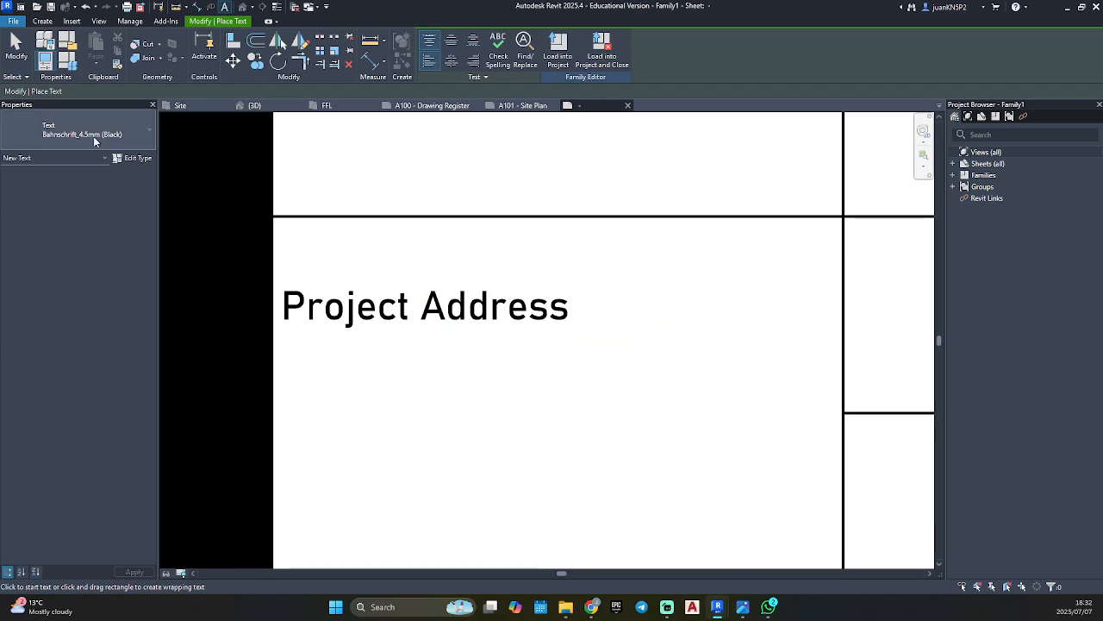
{"action": "left_click", "coordinate": [95, 135]}
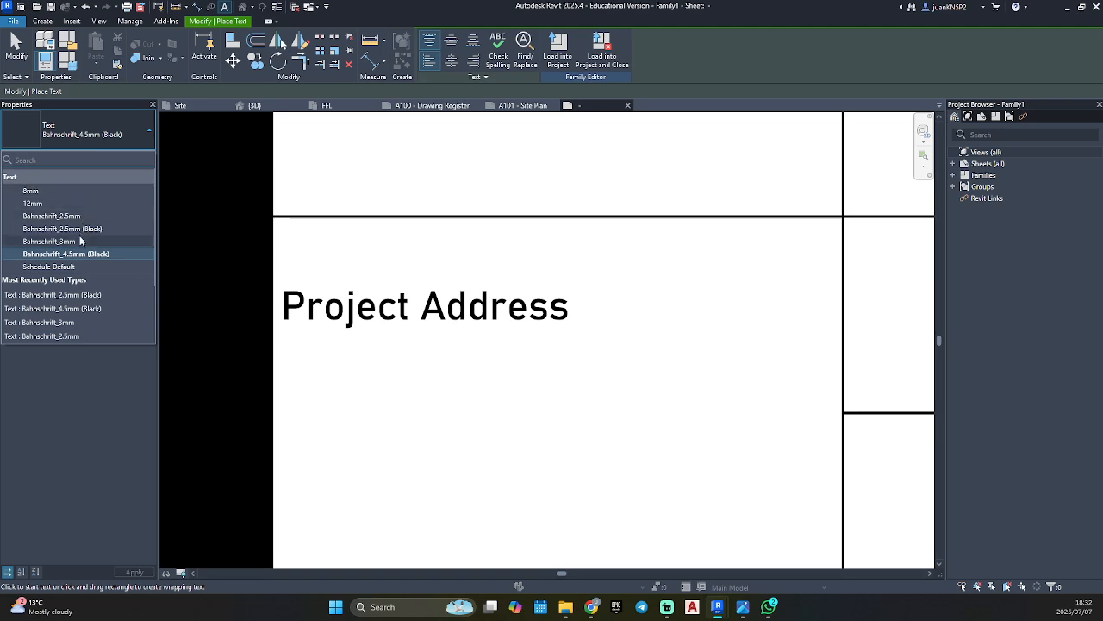
{"action": "left_click", "coordinate": [82, 228]}
{"action": "scroll", "coordinate": [285, 229], "scroll_direction": "down", "scroll_amount": 1}
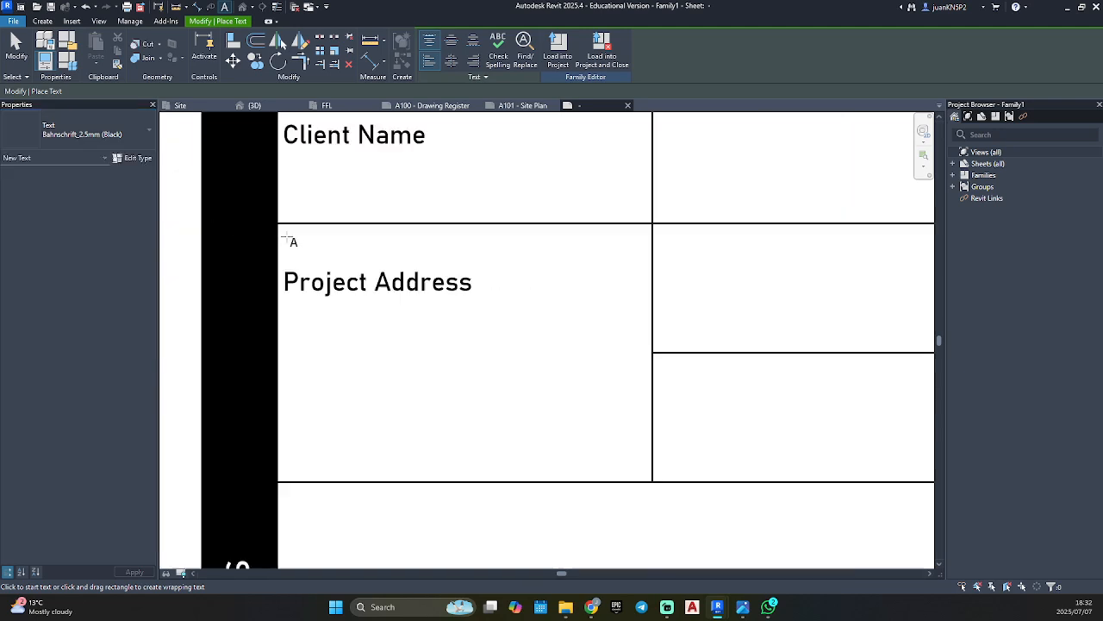
{"action": "left_click", "coordinate": [280, 234]}
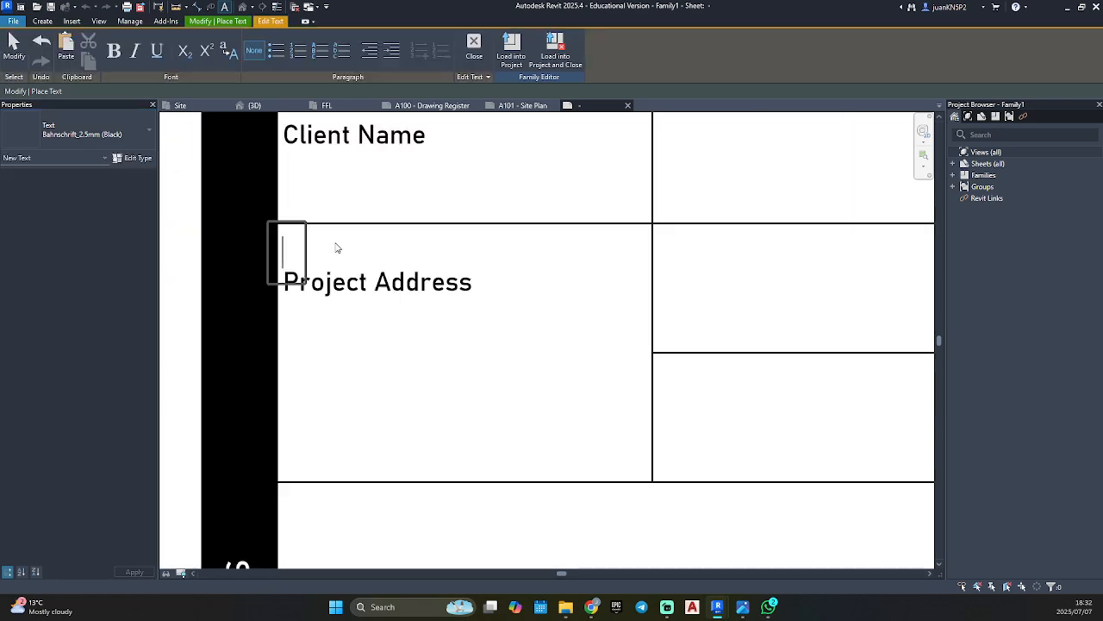
{"action": "type", "text": "ADDRES"}
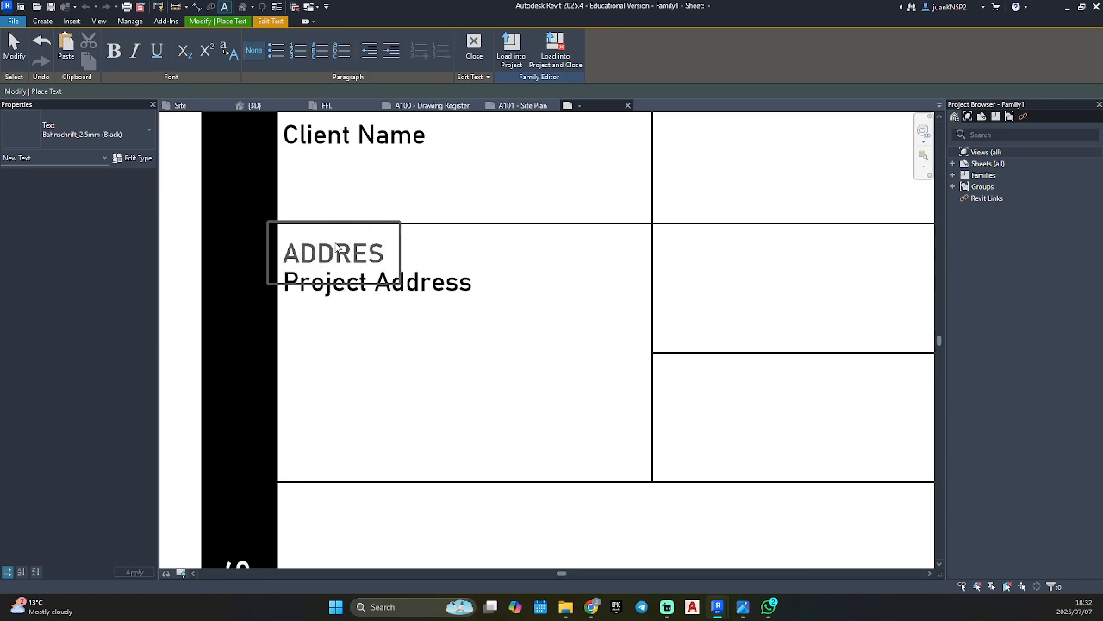
{"action": "type", "text": "S"}
{"action": "key", "text": "BackSpace"}
{"action": "key", "text": "BackSpace"}
{"action": "key", "text": "BackSpace"}
{"action": "key", "text": "BackSpace"}
{"action": "key", "text": "BackSpace"}
{"action": "key", "text": "BackSpace"}
{"action": "key", "text": "BackSpace"}
{"action": "type", "text": "PROJEC"}
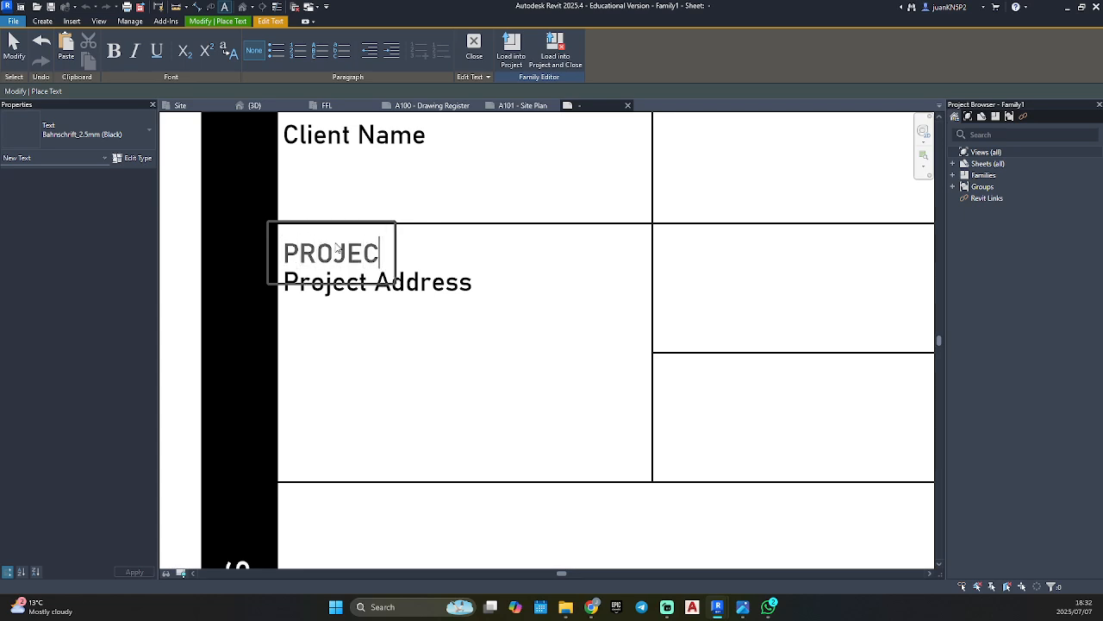
{"action": "type", "text": "T ADDRESS"}
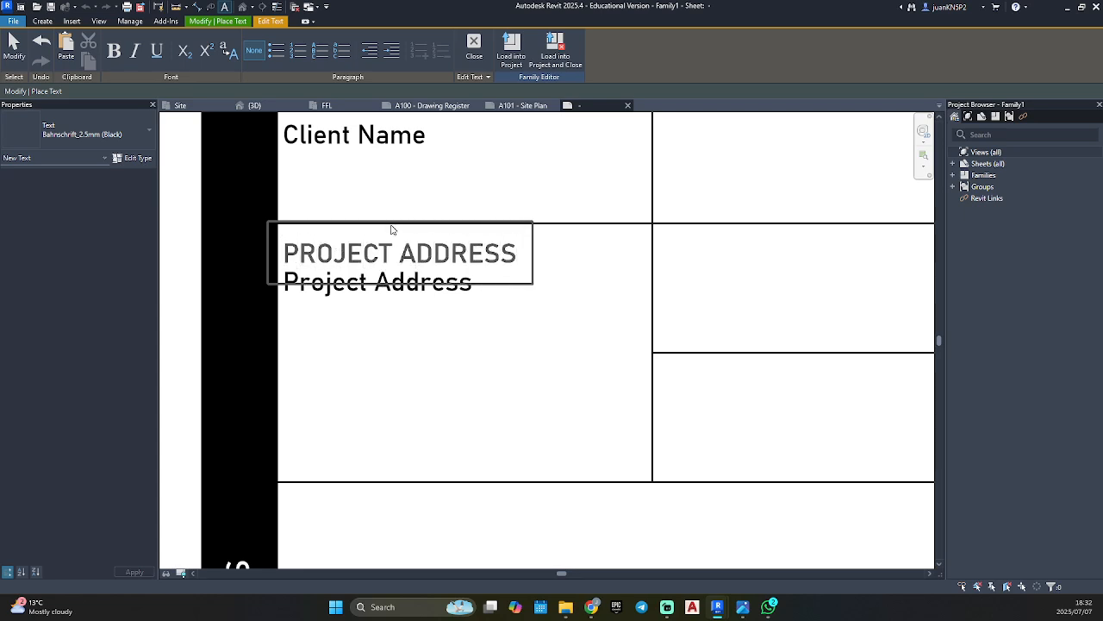
{"action": "left_click", "coordinate": [431, 322]}
{"action": "left_click", "coordinate": [431, 324]}
Nudge the Project Address label slightly down, clear of its heading.
{"action": "left_click", "coordinate": [365, 294]}
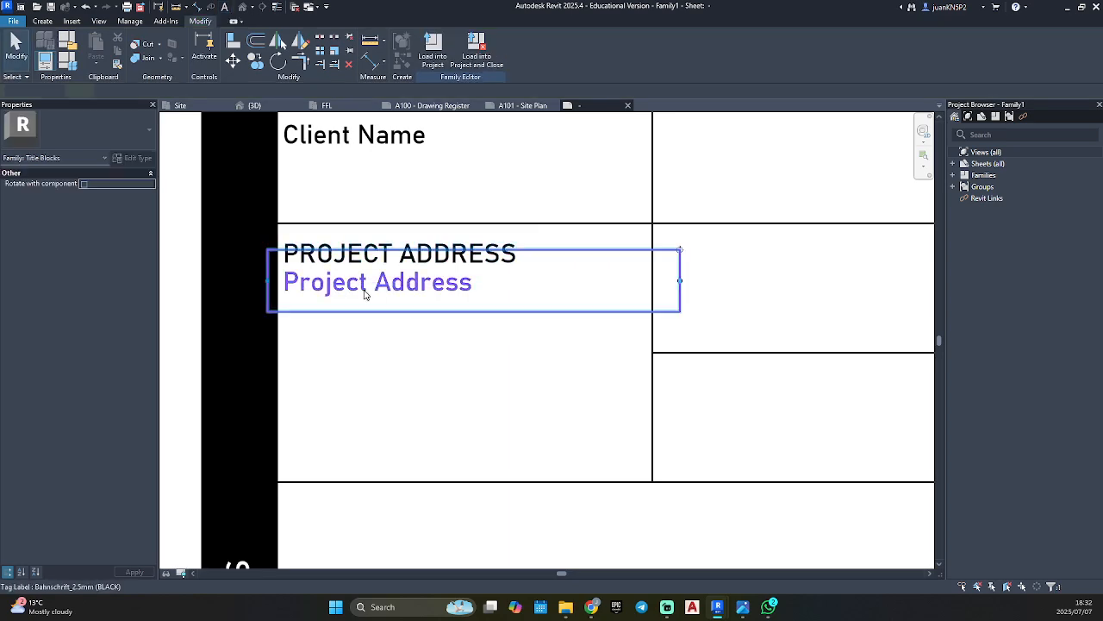
{"action": "key", "text": "Down"}
{"action": "key", "text": "Down"}
{"action": "key", "text": "Down"}
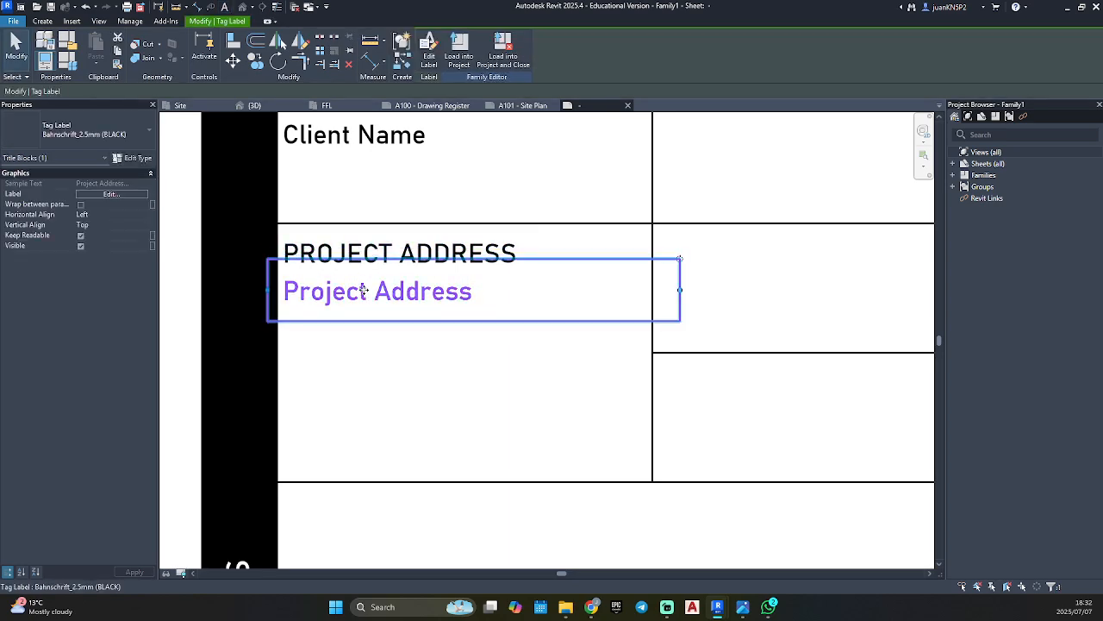
{"action": "key", "text": "Escape"}
Place a Bahnschrift_4.5mm (BLACK) label with the Sheet Name parameter in the full-width cell below the project address cell.
{"action": "scroll", "coordinate": [422, 319], "scroll_direction": "down", "scroll_amount": 5}
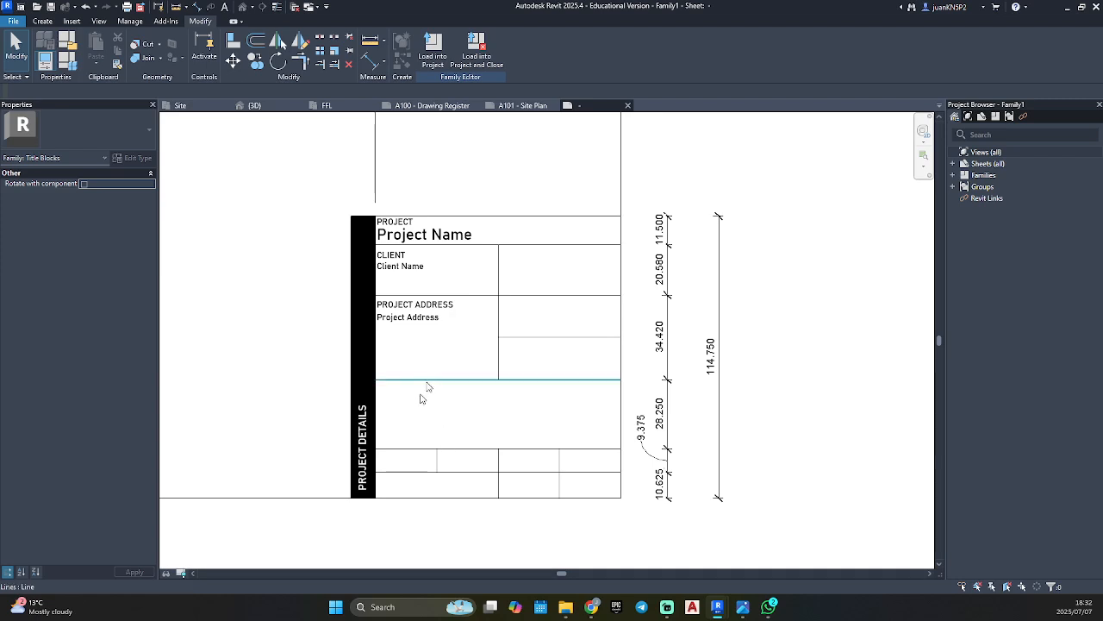
{"action": "left_click", "coordinate": [57, 19]}
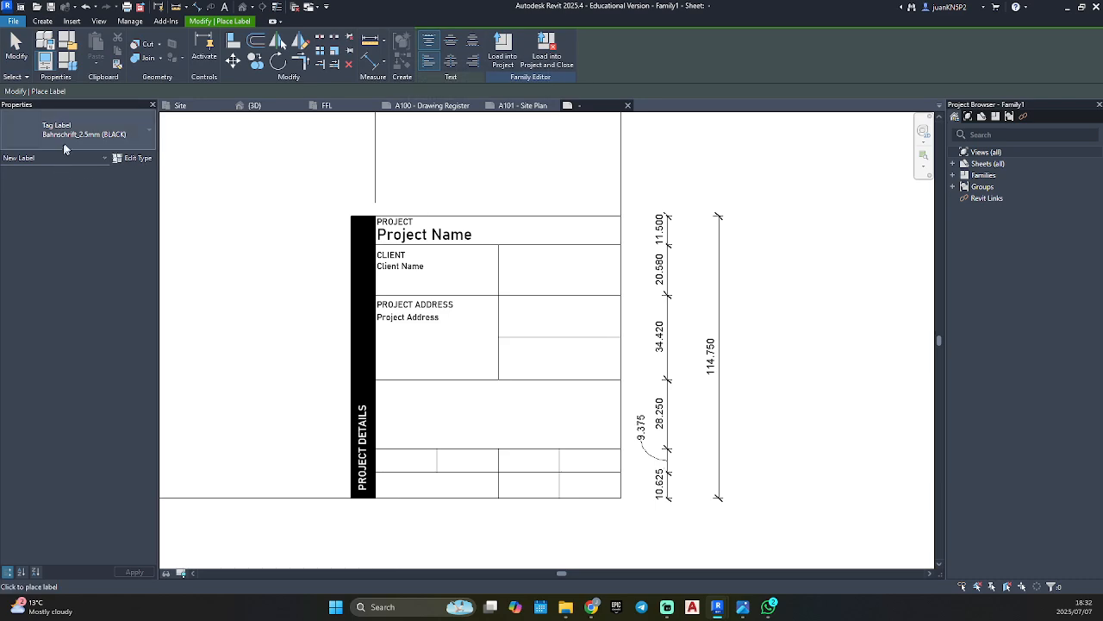
{"action": "left_click", "coordinate": [75, 134]}
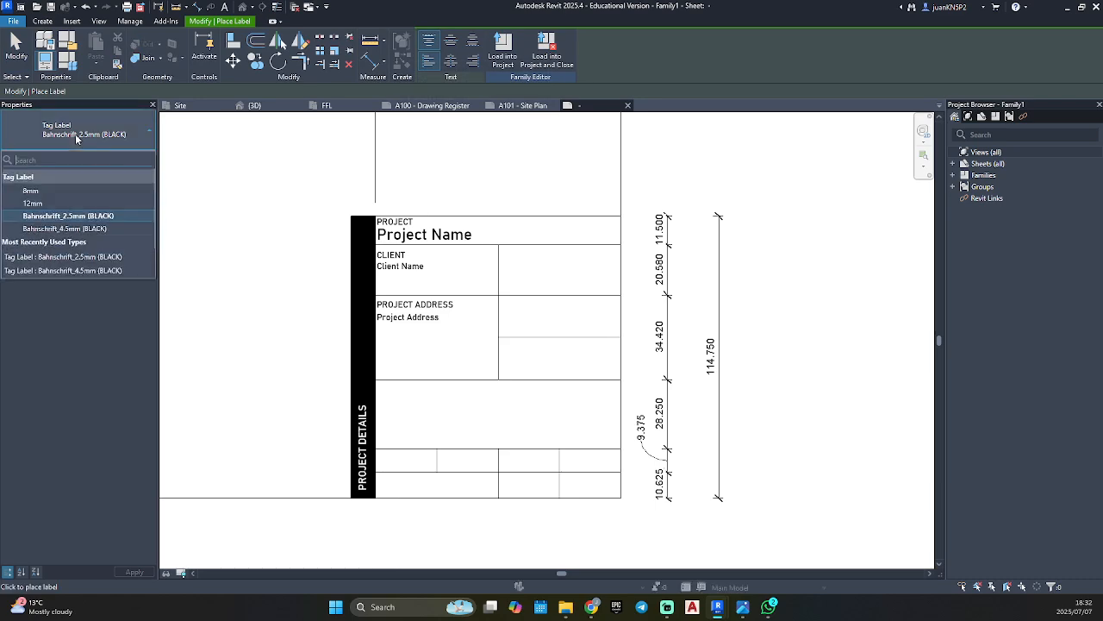
{"action": "left_click", "coordinate": [86, 229]}
{"action": "scroll", "coordinate": [380, 362], "scroll_direction": "up", "scroll_amount": 3}
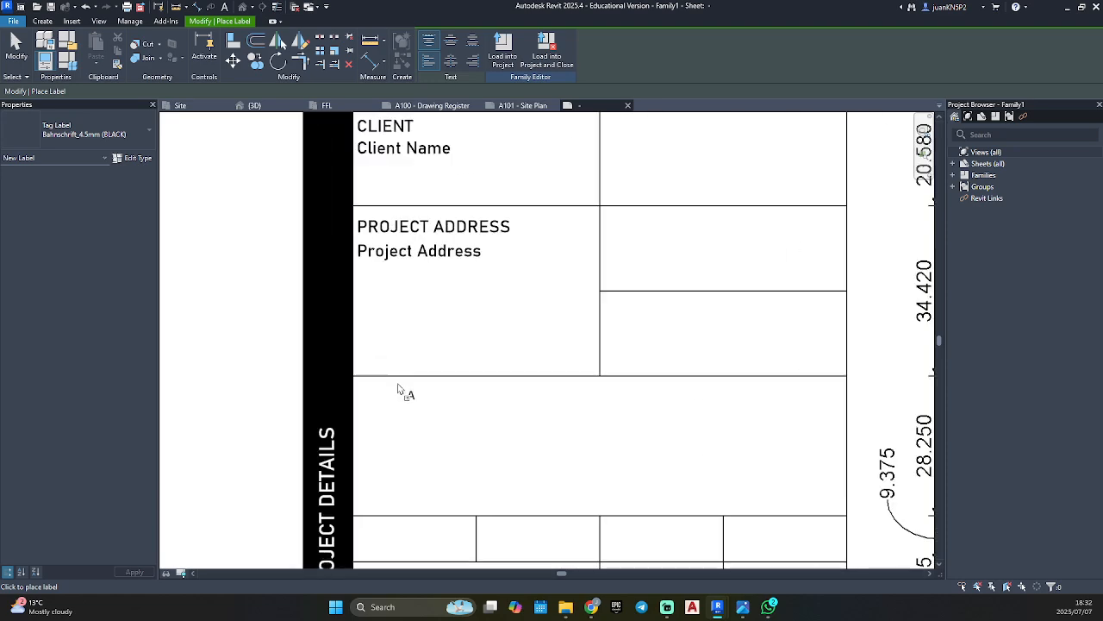
{"action": "left_click", "coordinate": [392, 454]}
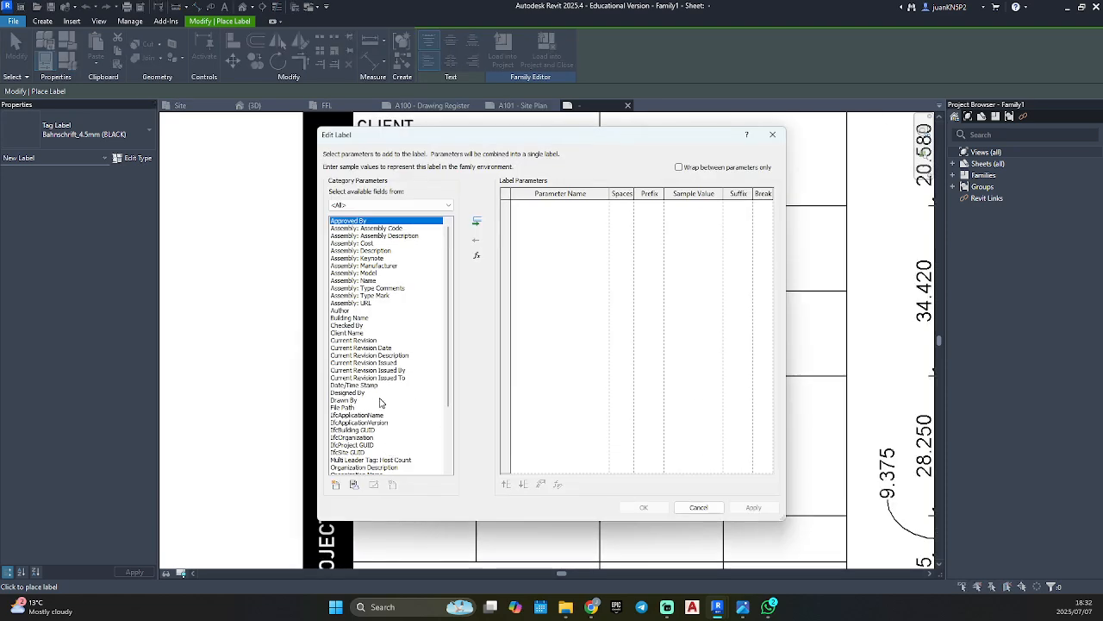
{"action": "scroll", "coordinate": [382, 403], "scroll_direction": "down", "scroll_amount": 4}
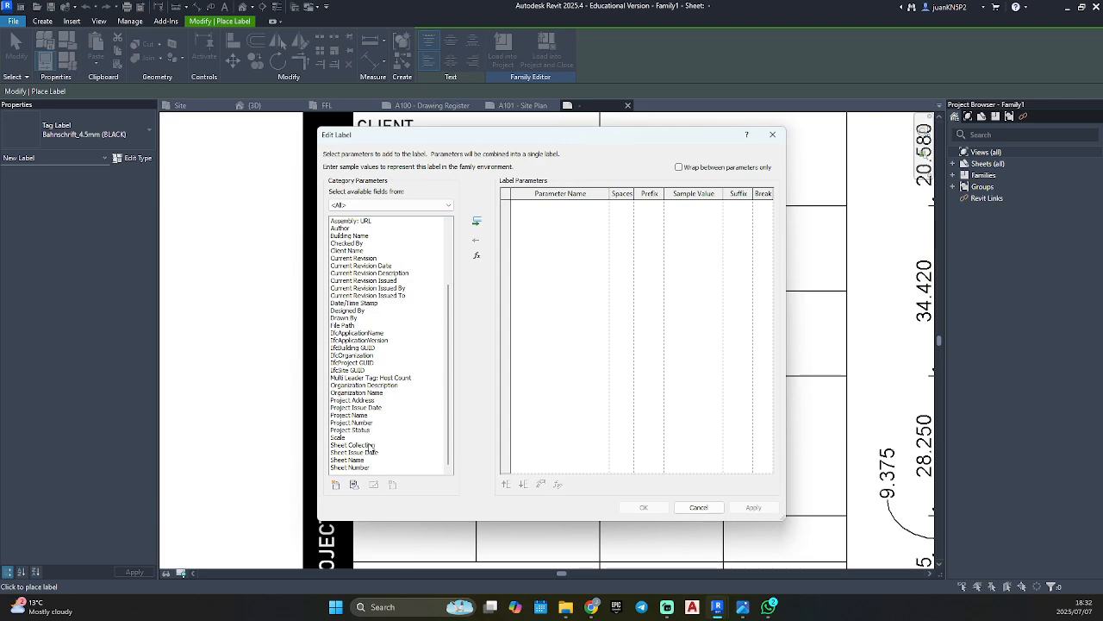
{"action": "left_click", "coordinate": [354, 460]}
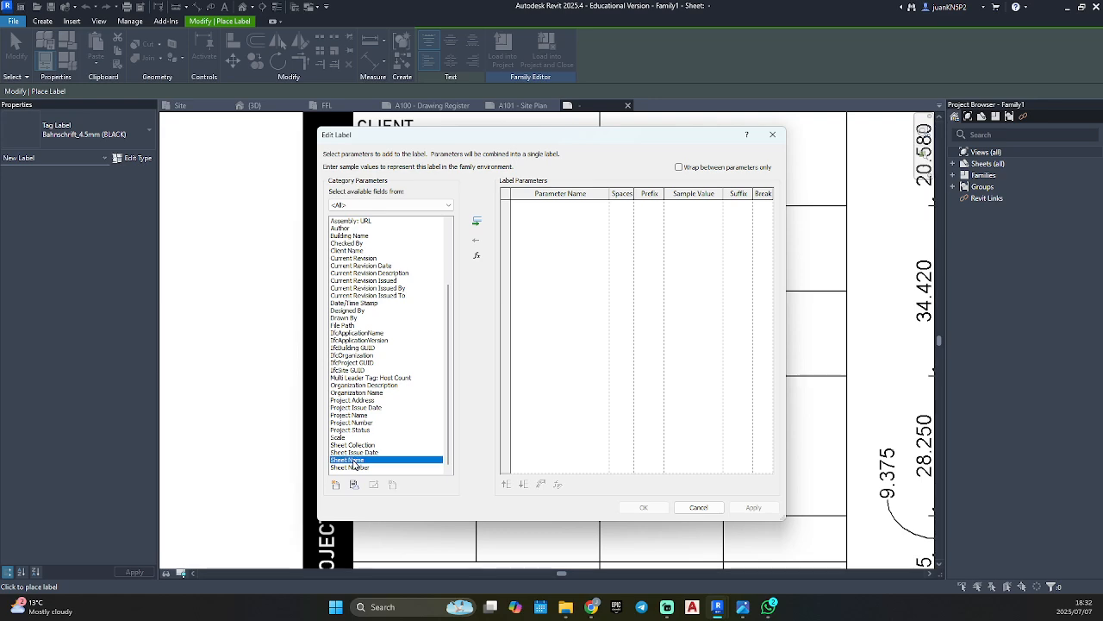
{"action": "left_click", "coordinate": [477, 222]}
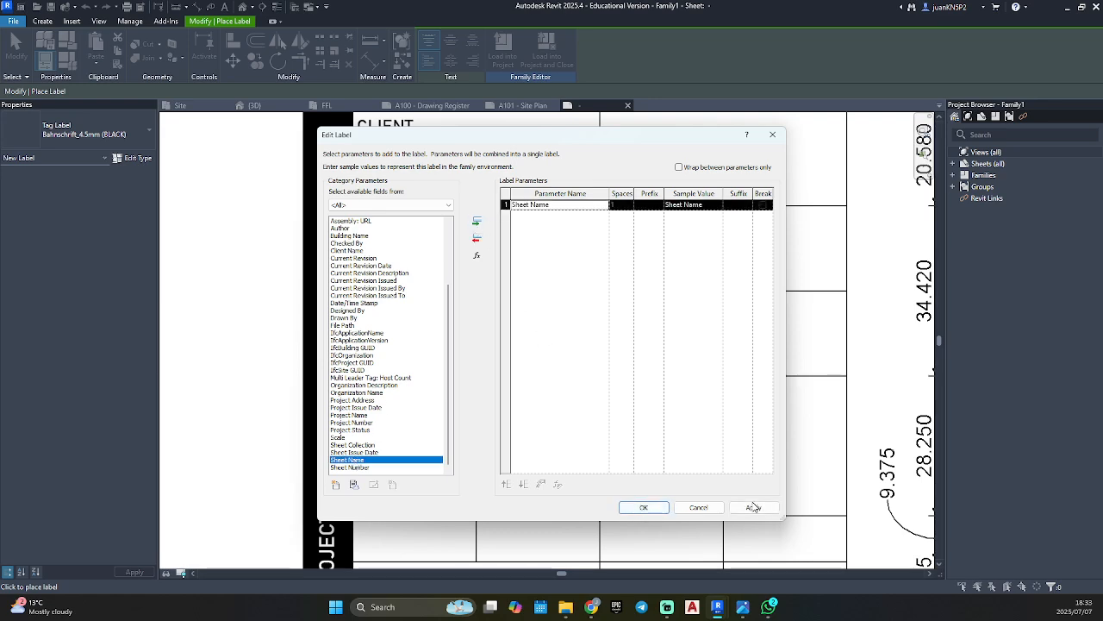
{"action": "left_click", "coordinate": [643, 507]}
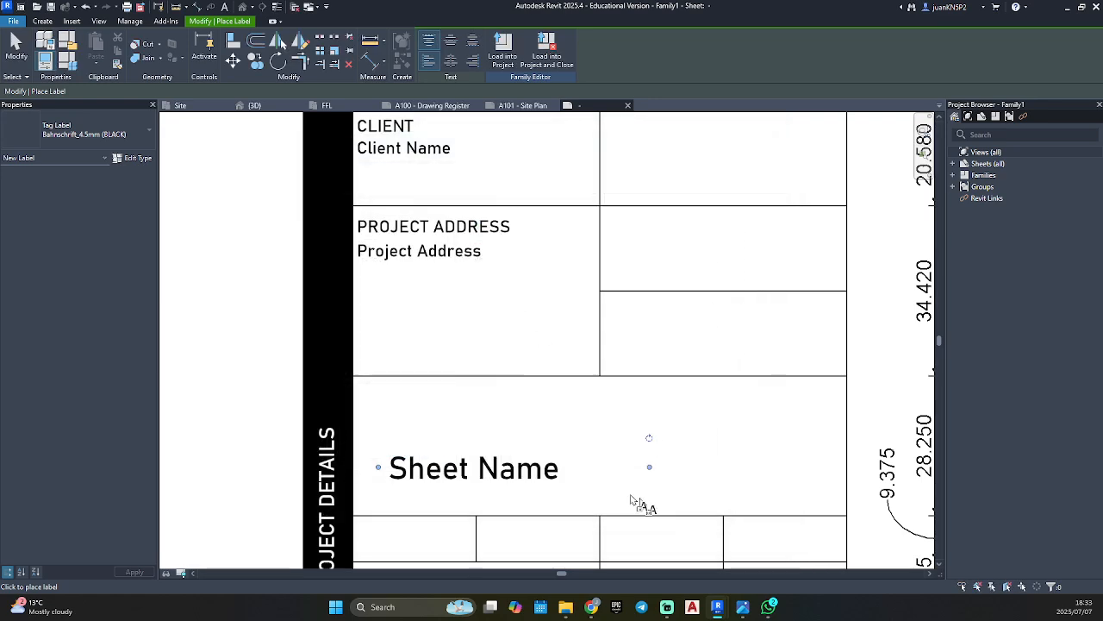
End label placement and move the Sheet Name label up to the cell's left edge, aligned with Project Address.
{"action": "left_click", "coordinate": [591, 440]}
{"action": "key", "text": "Escape"}
{"action": "key", "text": "Escape"}
{"action": "left_click", "coordinate": [490, 463]}
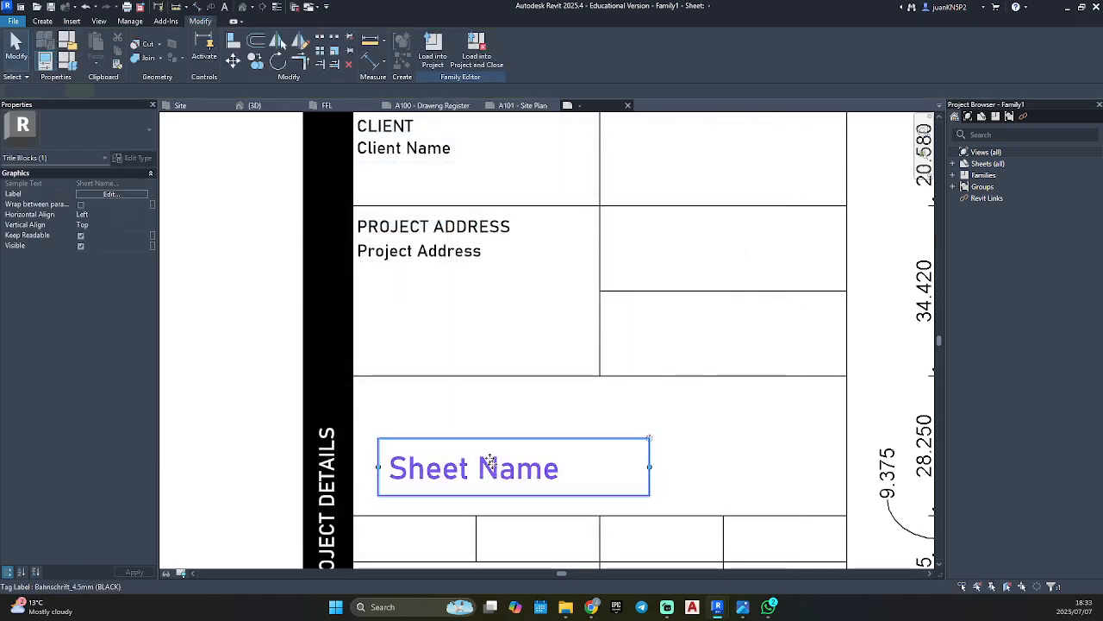
{"action": "left_click_drag", "start_coordinate": [491, 462], "coordinate": [464, 437]}
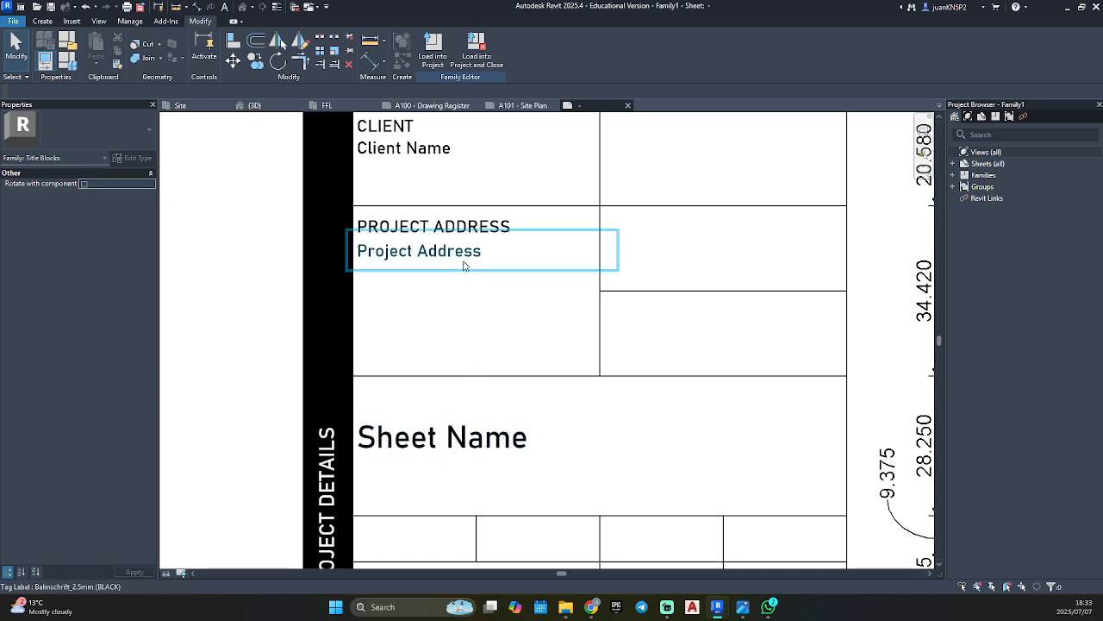
Add the heading text DRAWING in Bahnschrift_2.5mm (Black) above the Sheet Name label.
{"action": "key", "text": "t"}
{"action": "key", "text": "x"}
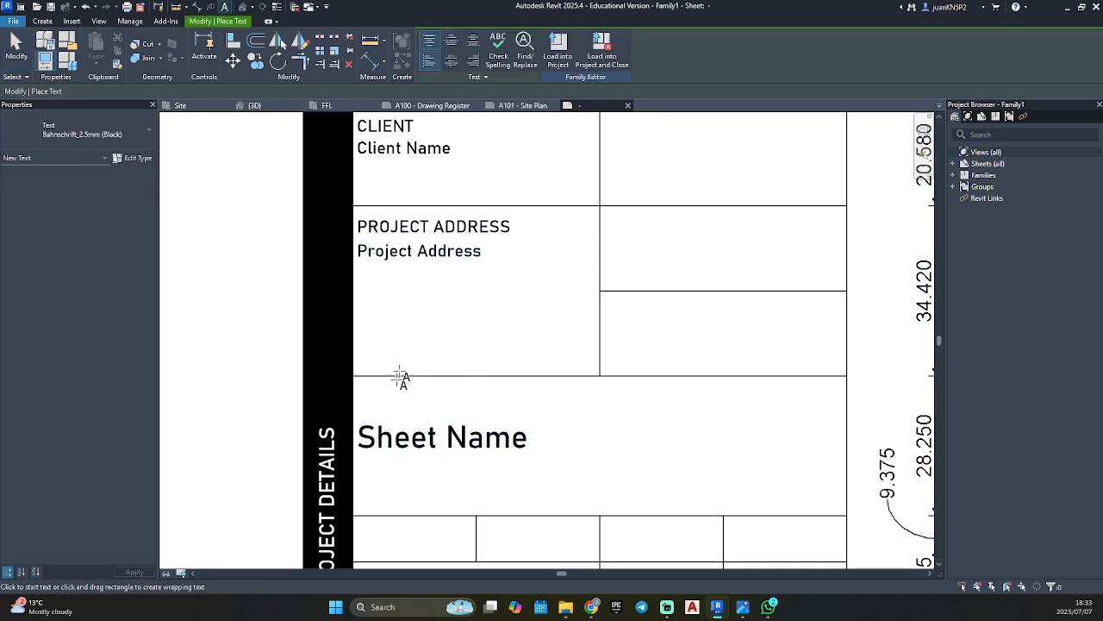
{"action": "left_click", "coordinate": [355, 395]}
{"action": "type", "text": "D"}
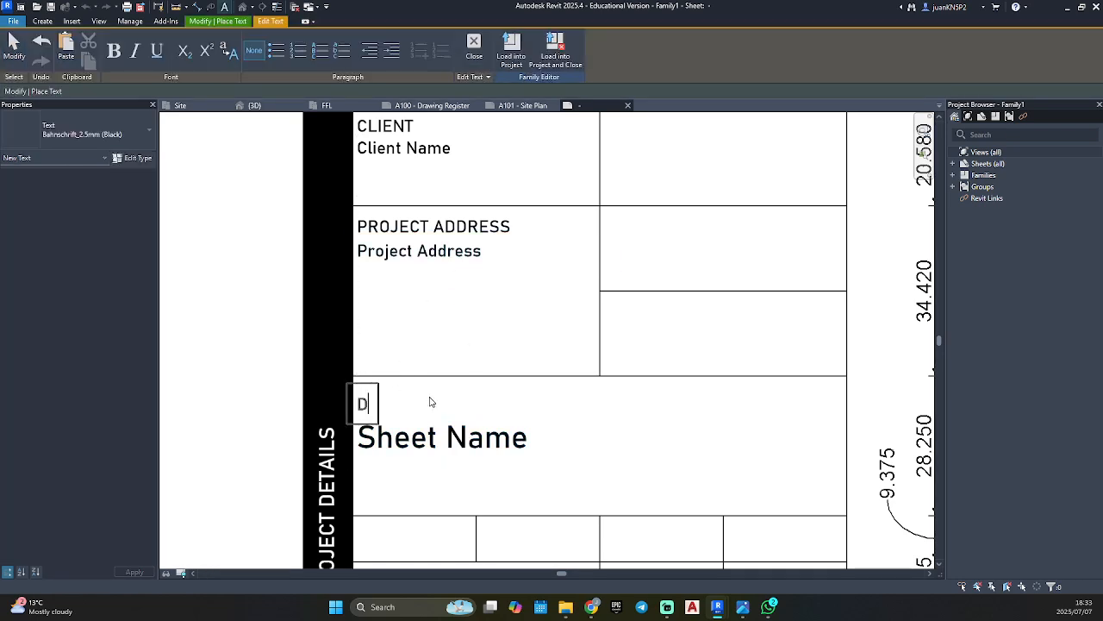
{"action": "type", "text": "RAWING"}
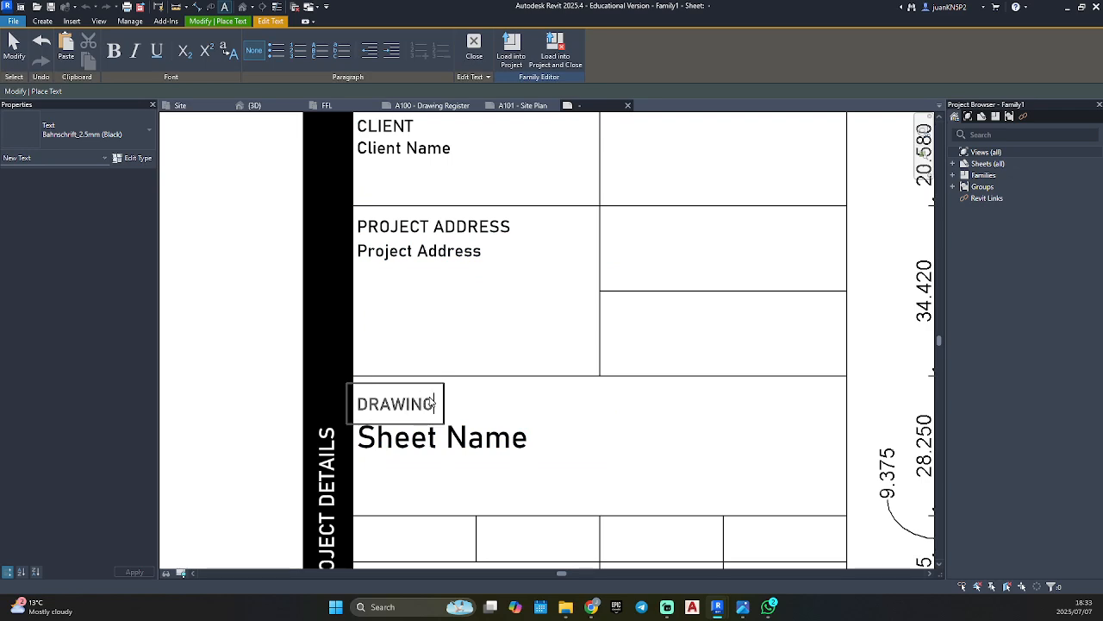
{"action": "left_click", "coordinate": [571, 393]}
{"action": "key", "text": "Escape"}
Shift the DRAWING heading and the Sheet Name label slightly up towards the cell's top line.
{"action": "scroll", "coordinate": [376, 402], "scroll_direction": "up", "scroll_amount": 2}
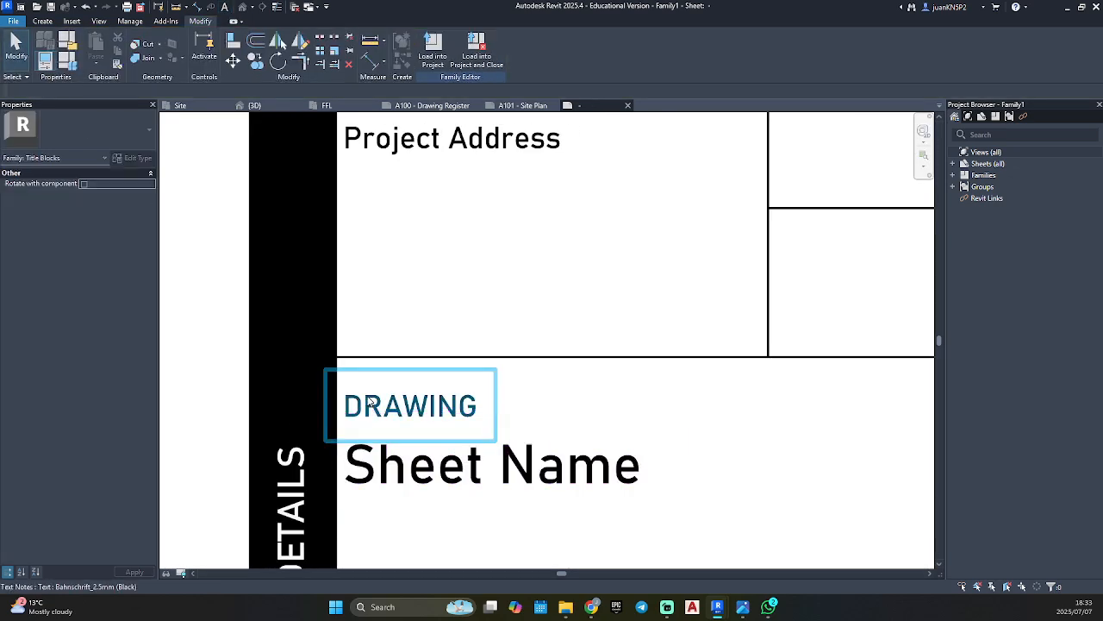
{"action": "left_click", "coordinate": [410, 404]}
{"action": "left_click_drag", "start_coordinate": [333, 374], "coordinate": [333, 361]}
{"action": "key", "text": "Escape"}
{"action": "left_click_drag", "start_coordinate": [379, 456], "coordinate": [380, 438]}
Add the text "Sheet:" in Bahnschrift_2.5mm (Black) in the first small cell below the drawing cell.
{"action": "scroll", "coordinate": [496, 472], "scroll_direction": "down", "scroll_amount": 3}
{"action": "scroll", "coordinate": [512, 472], "scroll_direction": "down", "scroll_amount": 2}
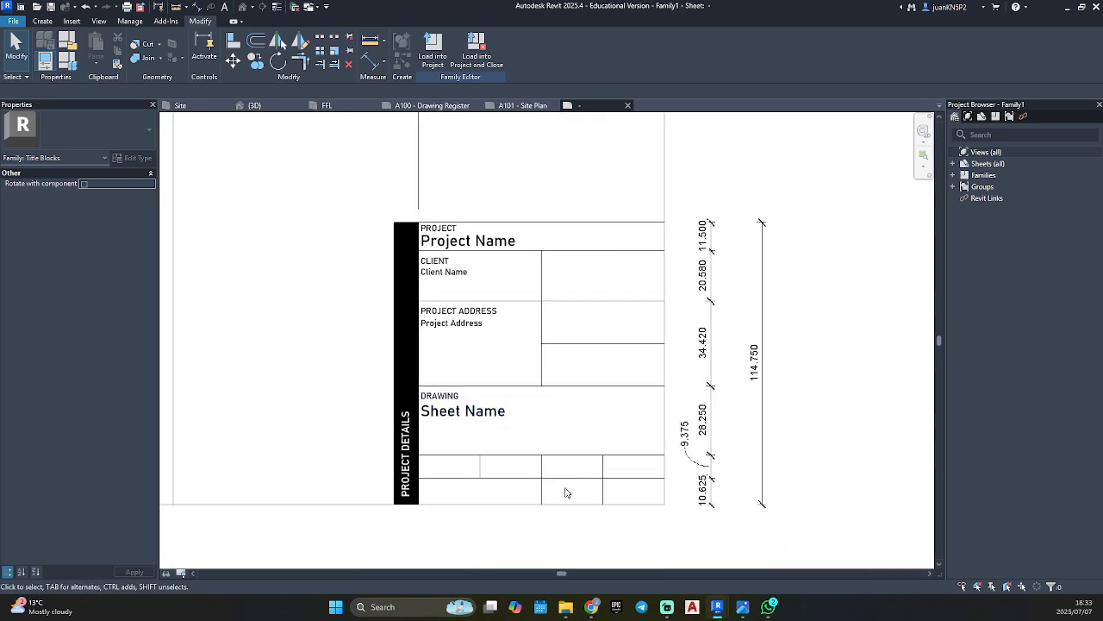
{"action": "key", "text": "t"}
{"action": "key", "text": "x"}
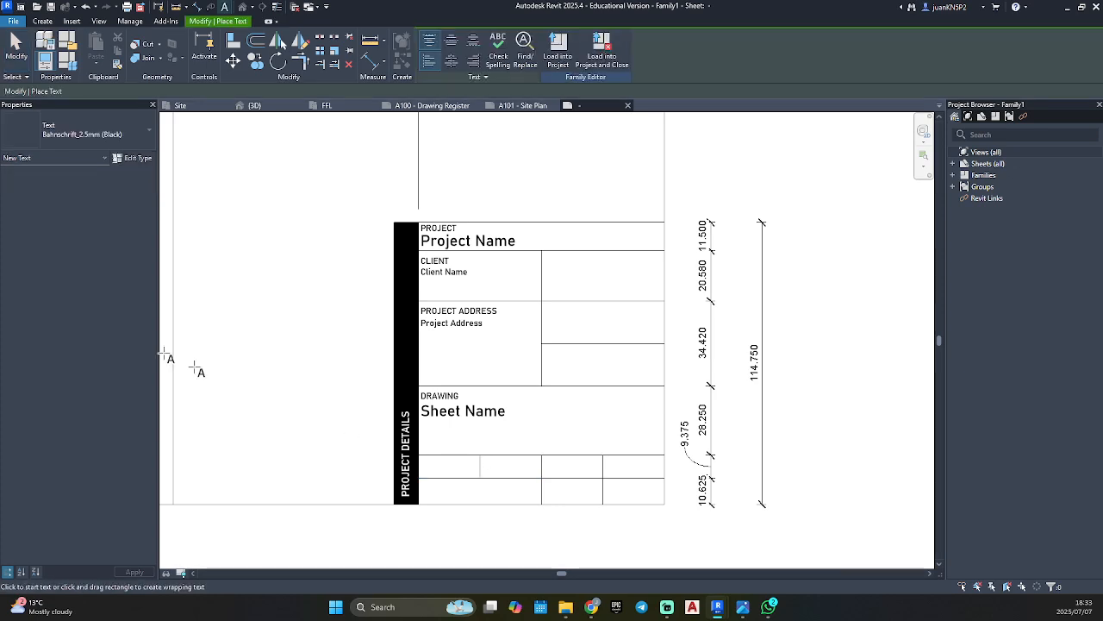
{"action": "scroll", "coordinate": [414, 448], "scroll_direction": "up", "scroll_amount": 5}
{"action": "left_click", "coordinate": [426, 438]}
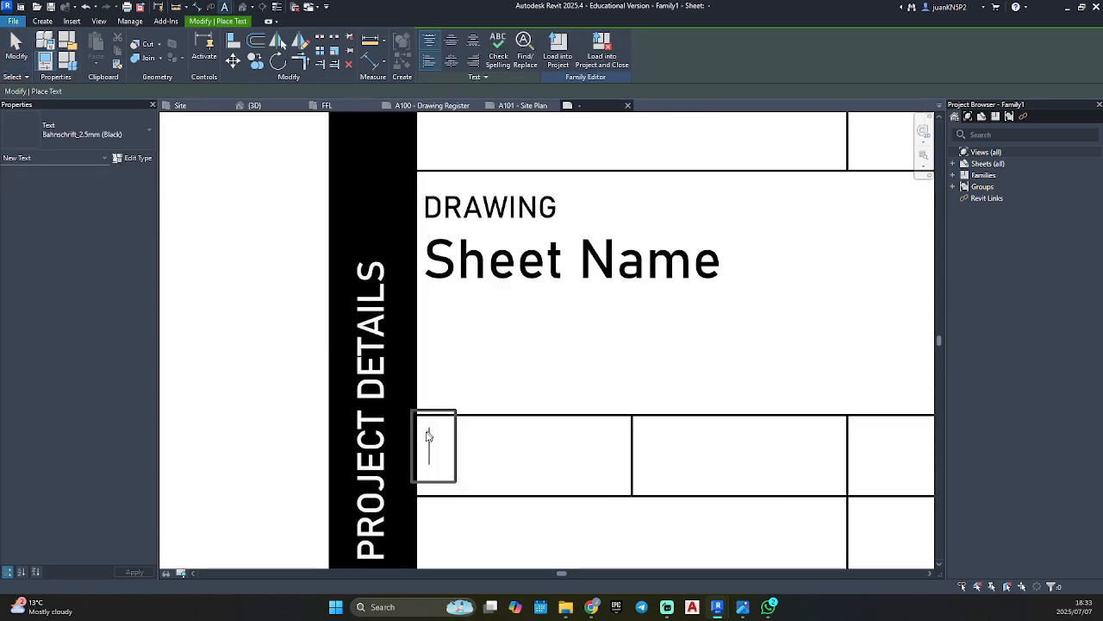
{"action": "type", "text": "Sheet"}
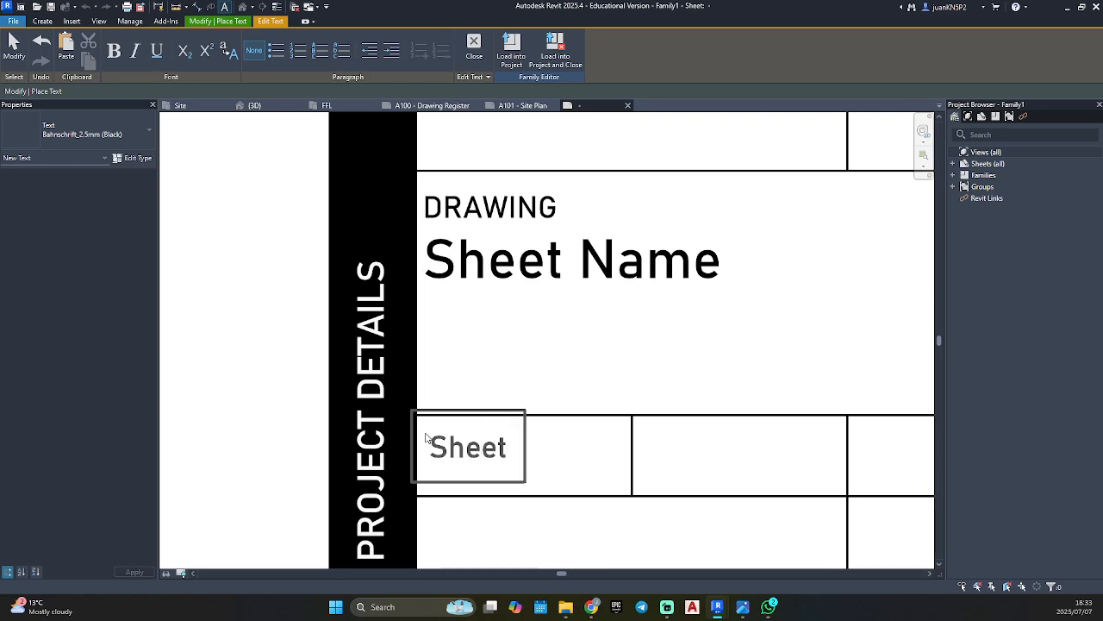
{"action": "type", "text": ":"}
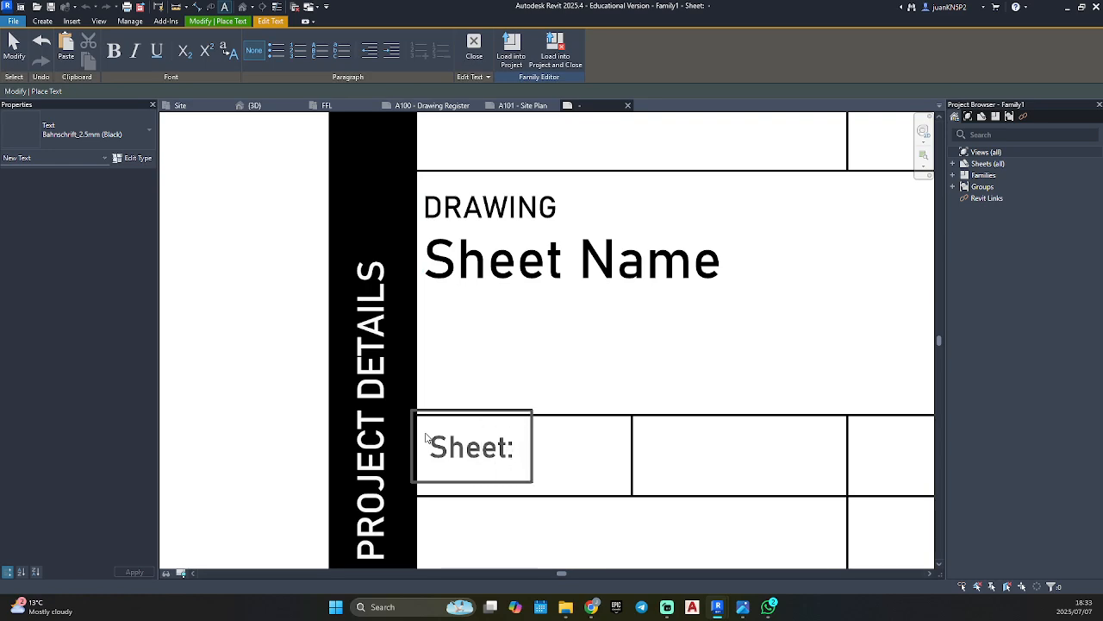
{"action": "left_click", "coordinate": [508, 382]}
{"action": "key", "text": "Escape"}
{"action": "key", "text": "Escape"}
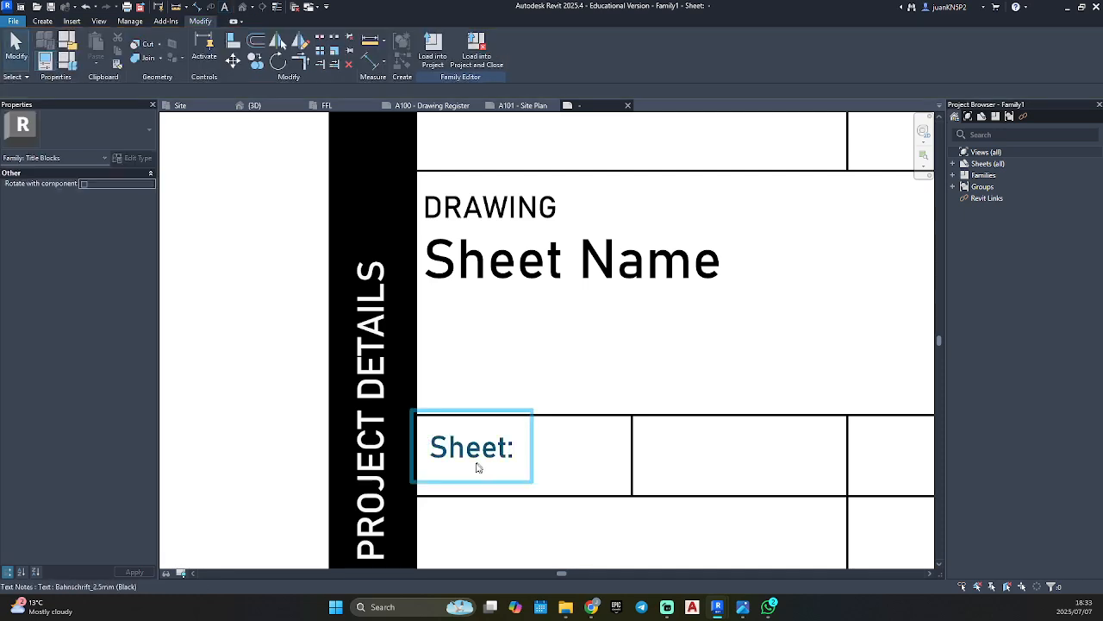
Add the text DWG NO in Bahnschrift_2.5mm (Black) in the cell right of "Sheet:".
{"action": "scroll", "coordinate": [691, 437], "scroll_direction": "down", "scroll_amount": 3}
{"action": "middle_click_drag", "start_coordinate": [692, 437], "coordinate": [591, 389]}
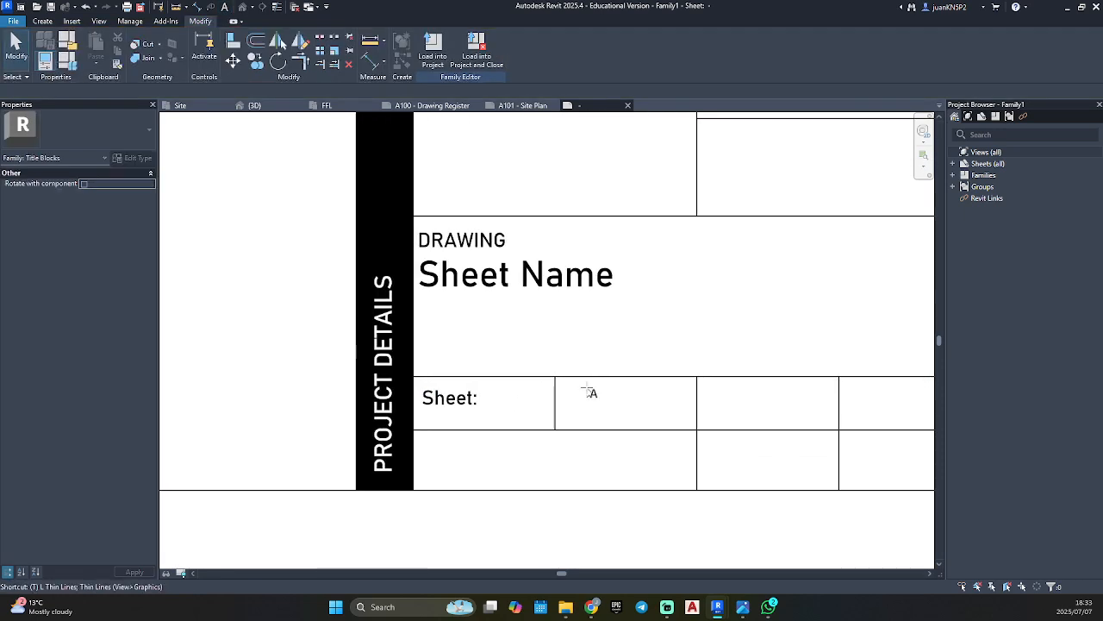
{"action": "key", "text": "t"}
{"action": "key", "text": "x"}
{"action": "scroll", "coordinate": [650, 412], "scroll_direction": "up", "scroll_amount": 2}
{"action": "left_click", "coordinate": [500, 365]}
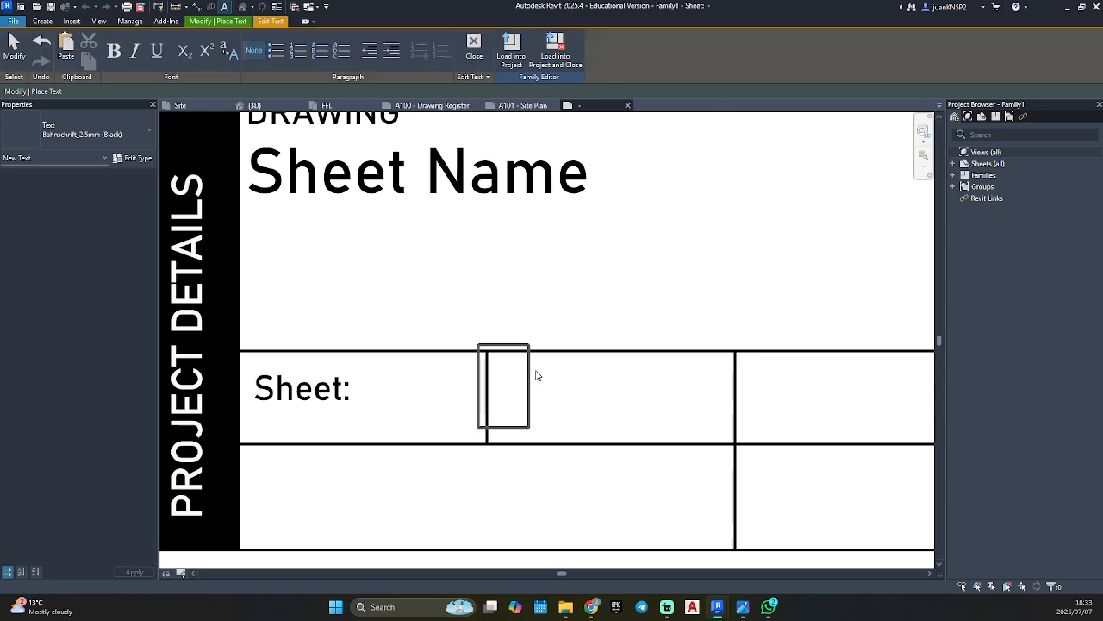
{"action": "type", "text": "DWG NO"}
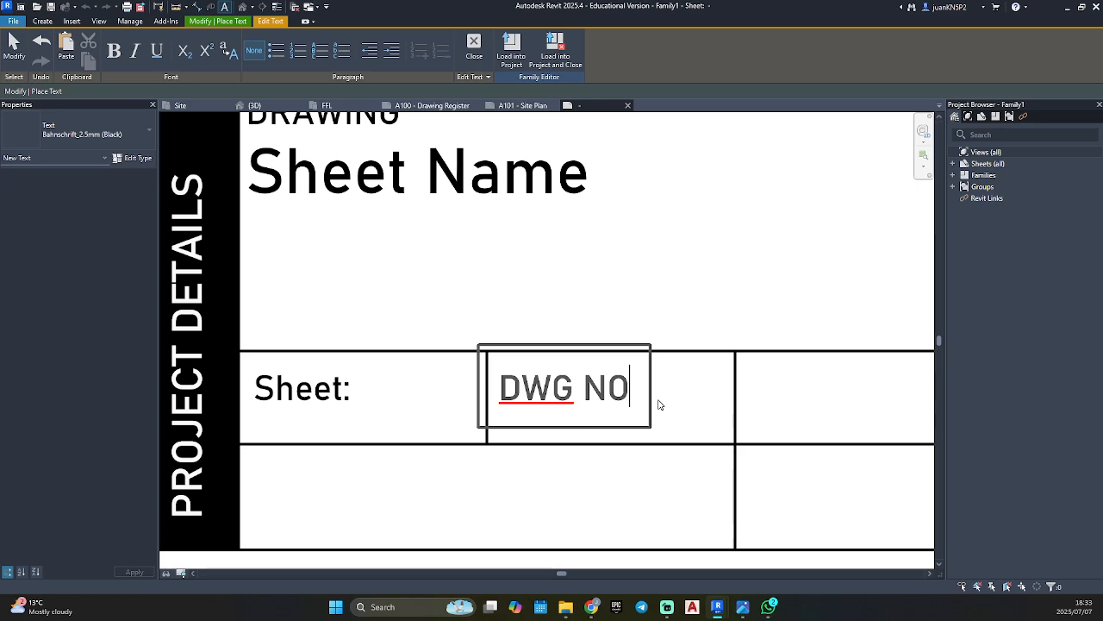
{"action": "left_click", "coordinate": [666, 335]}
{"action": "left_click", "coordinate": [660, 337]}
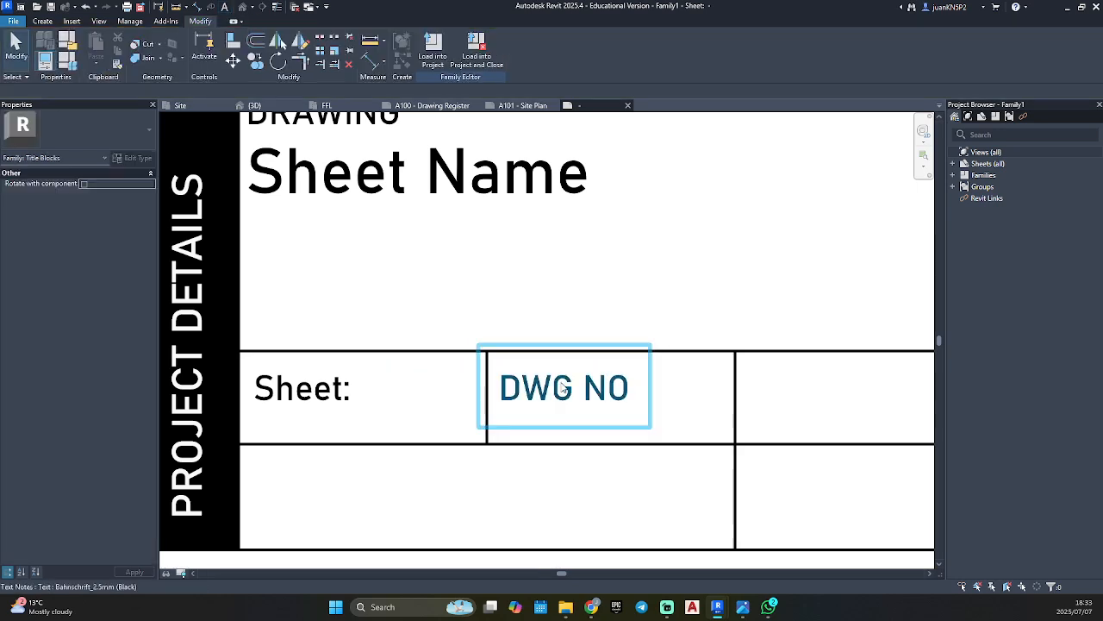
Shift the DWG NO text up towards the top line of its cell.
{"action": "scroll", "coordinate": [564, 386], "scroll_direction": "up", "scroll_amount": 2}
{"action": "left_click", "coordinate": [512, 395]}
{"action": "left_click_drag", "start_coordinate": [435, 326], "coordinate": [434, 303]}
{"action": "key", "text": "Escape"}
{"action": "scroll", "coordinate": [516, 346], "scroll_direction": "down", "scroll_amount": 2}
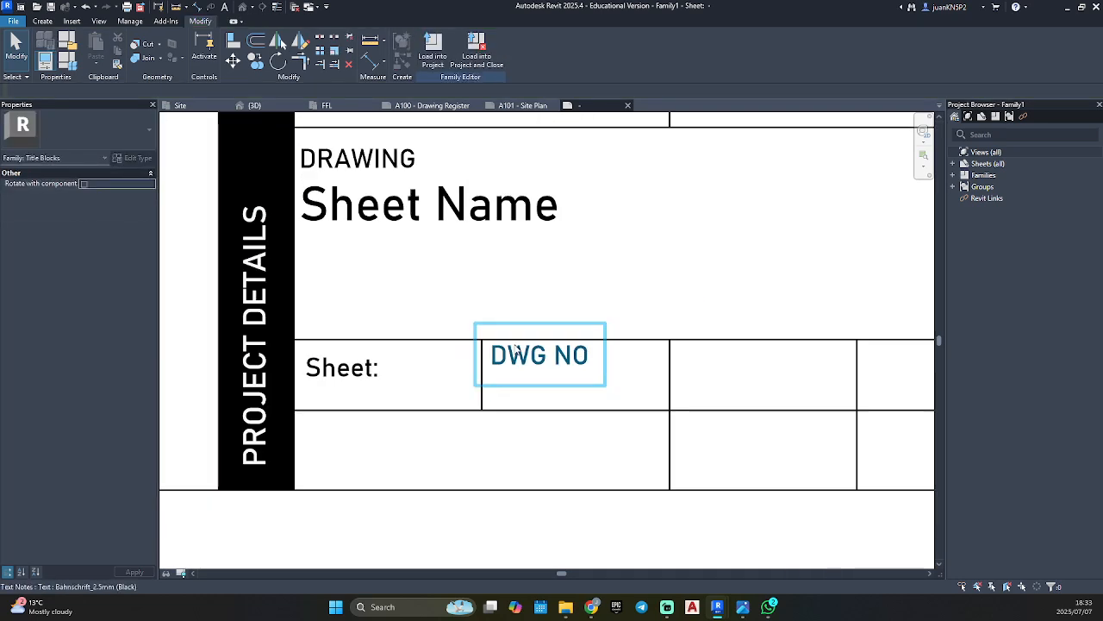
{"action": "scroll", "coordinate": [557, 360], "scroll_direction": "down", "scroll_amount": 2}
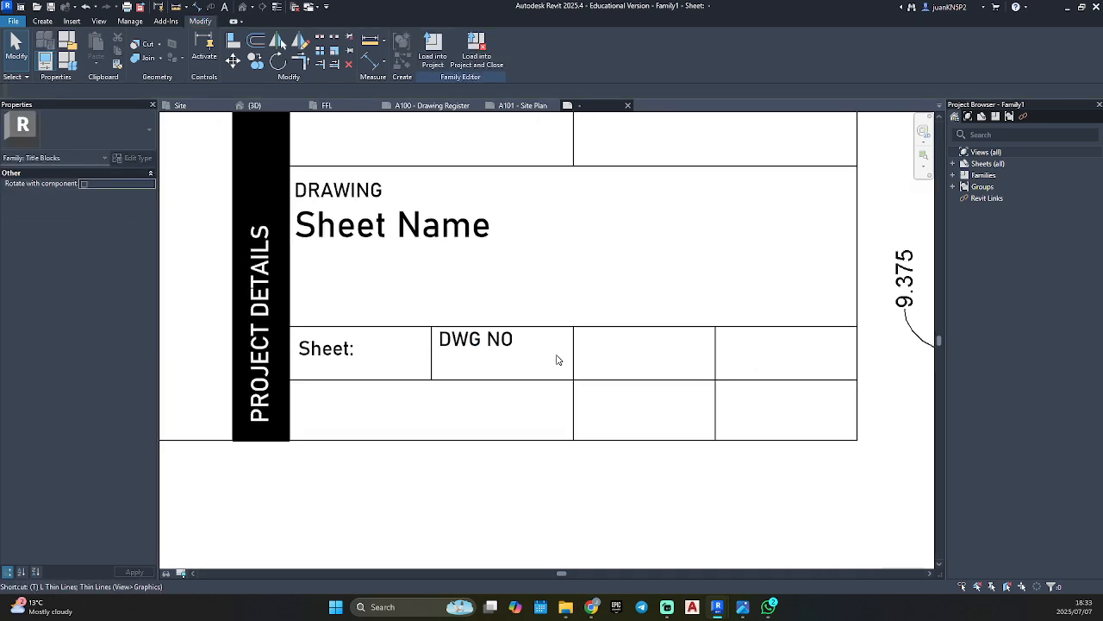
Add the text "Checked by" in Bahnschrift_2.5mm (Black) in the cell right of DWG NO.
{"action": "key", "text": "t"}
{"action": "key", "text": "x"}
{"action": "scroll", "coordinate": [629, 344], "scroll_direction": "up", "scroll_amount": 2}
{"action": "left_click", "coordinate": [525, 315]}
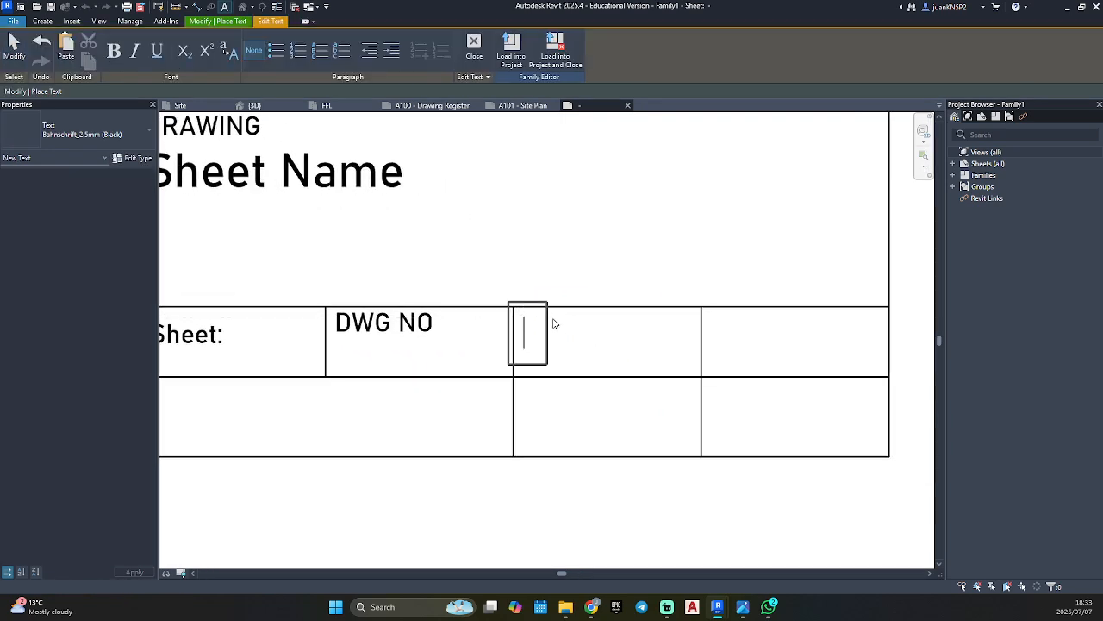
{"action": "type", "text": "Checked"}
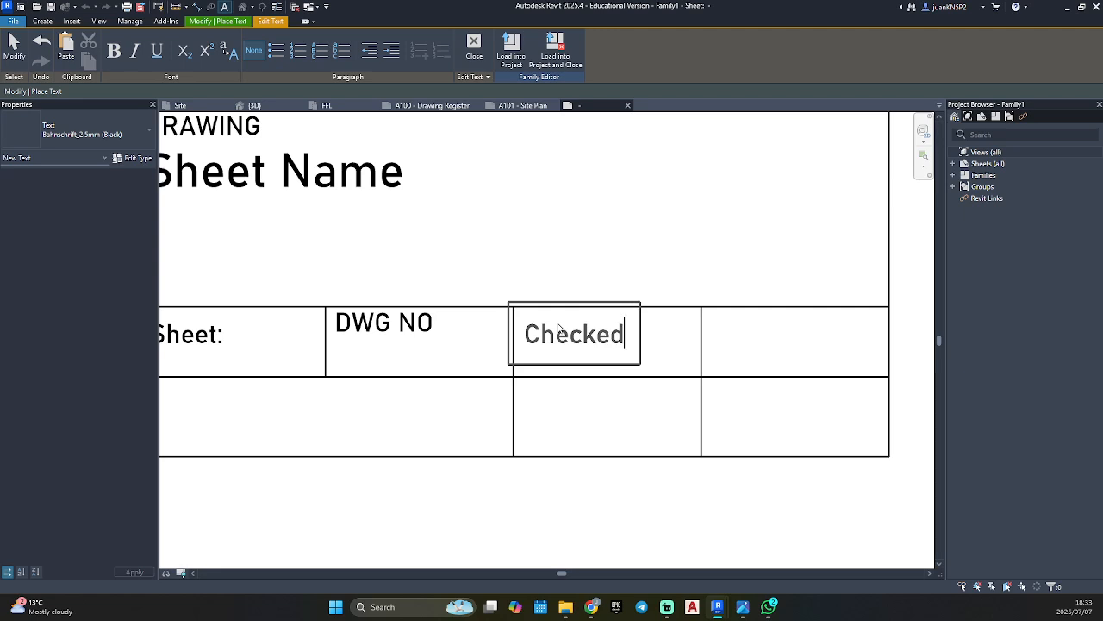
{"action": "type", "text": ":"}
{"action": "key", "text": "BackSpace"}
{"action": "type", "text": "by"}
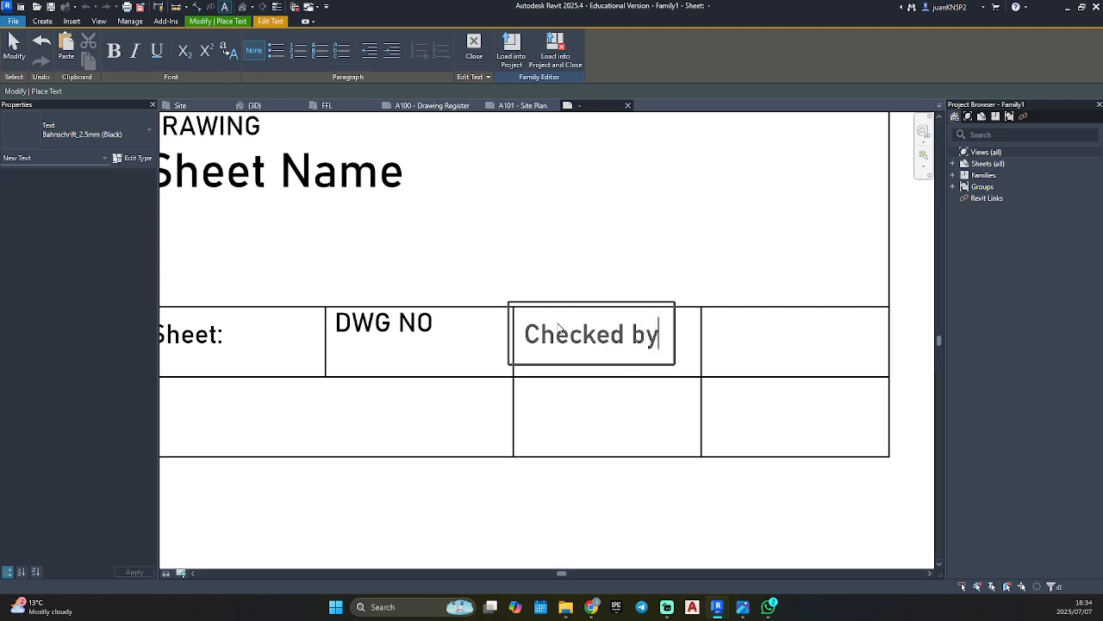
{"action": "left_click", "coordinate": [590, 302]}
Shift the "Checked by" text up and slightly left, close to its cell's top-left corner.
{"action": "scroll", "coordinate": [558, 330], "scroll_direction": "up", "scroll_amount": 3}
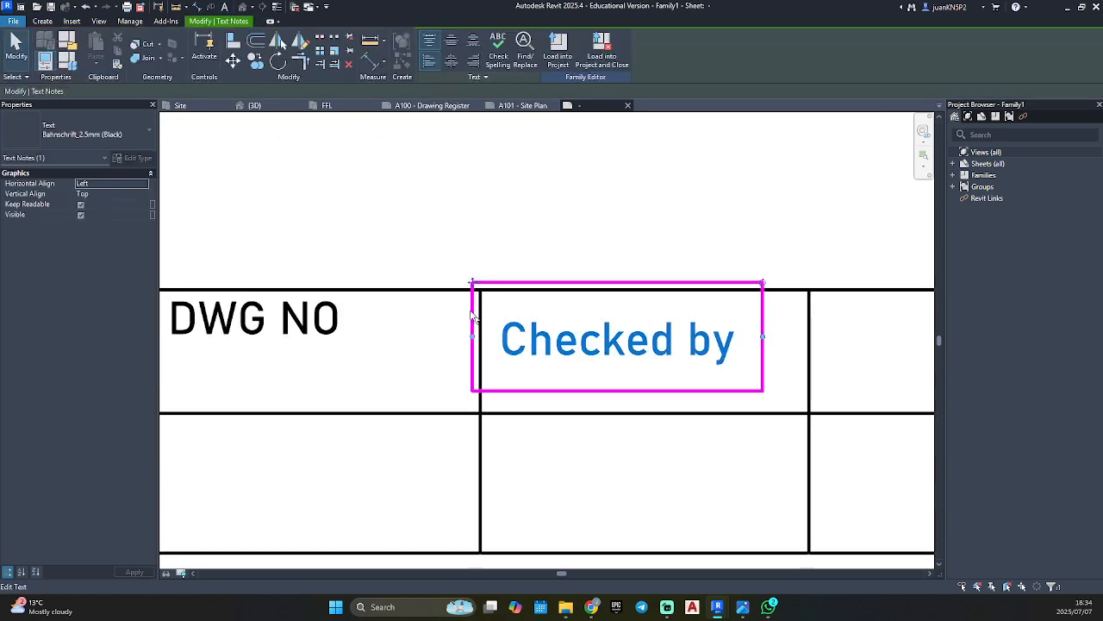
{"action": "mouse_move", "coordinate": [482, 291]}
{"action": "left_mouse_down"}
{"action": "mouse_move", "coordinate": [475, 261]}
{"action": "mouse_move", "coordinate": [461, 262]}
{"action": "mouse_move", "coordinate": [475, 273]}
{"action": "left_mouse_up"}
{"action": "key", "text": "Escape"}
{"action": "scroll", "coordinate": [732, 365], "scroll_direction": "down", "scroll_amount": 2}
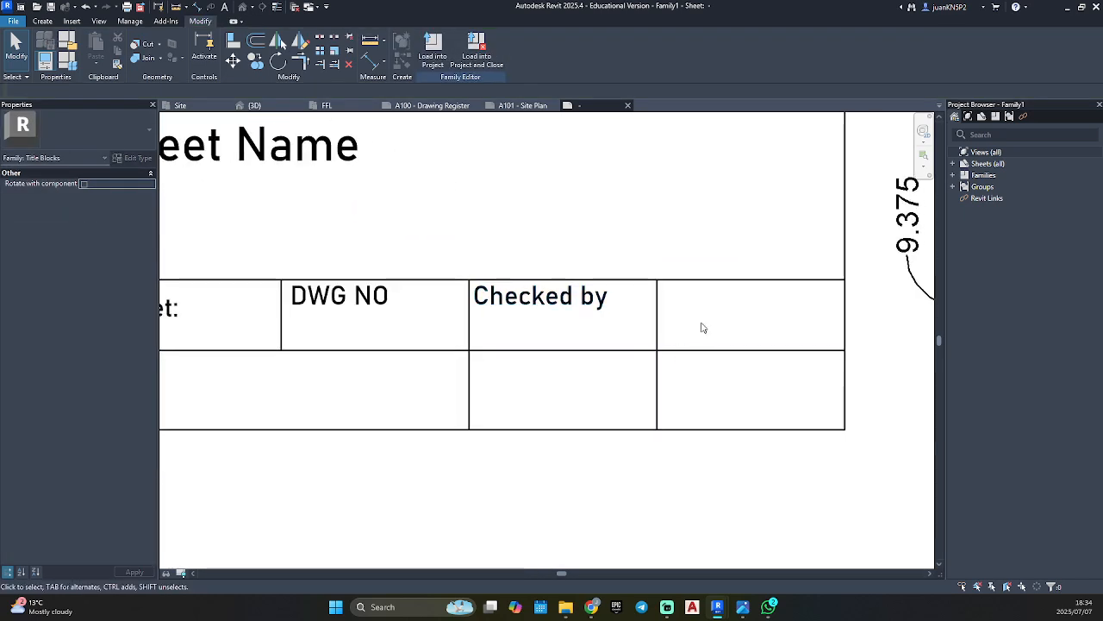
Add the text "Size" in Bahnschrift_2.5mm (Black) in the cell right of "Checked by".
{"action": "key", "text": "t"}
{"action": "key", "text": "x"}
{"action": "left_click", "coordinate": [669, 289]}
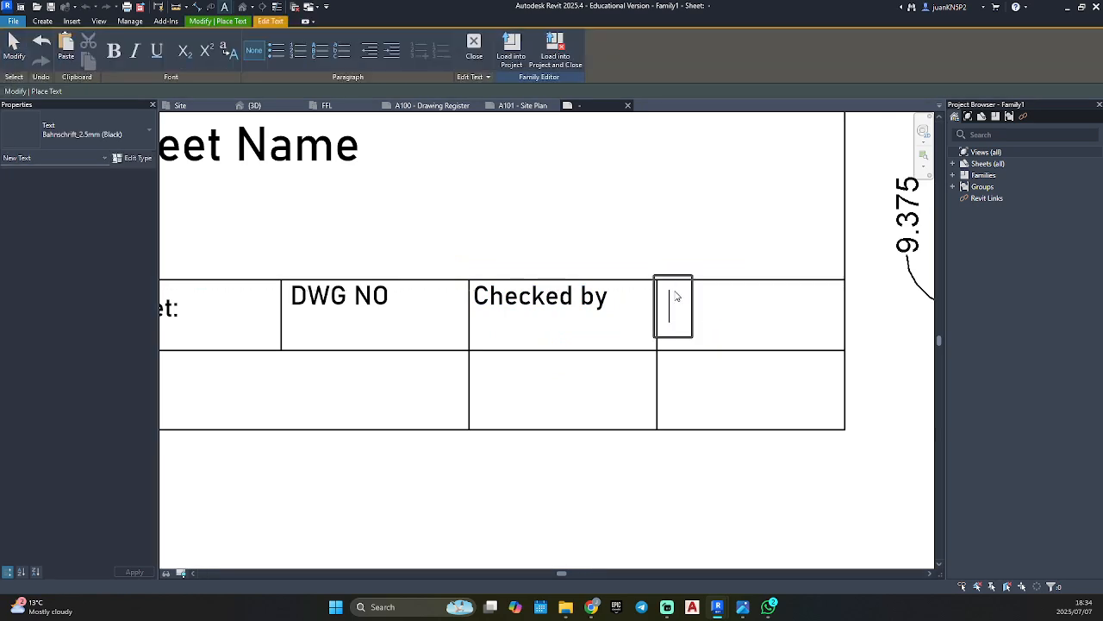
{"action": "type", "text": "Zix"}
{"action": "key", "text": "BackSpace"}
{"action": "key", "text": "BackSpace"}
{"action": "key", "text": "BackSpace"}
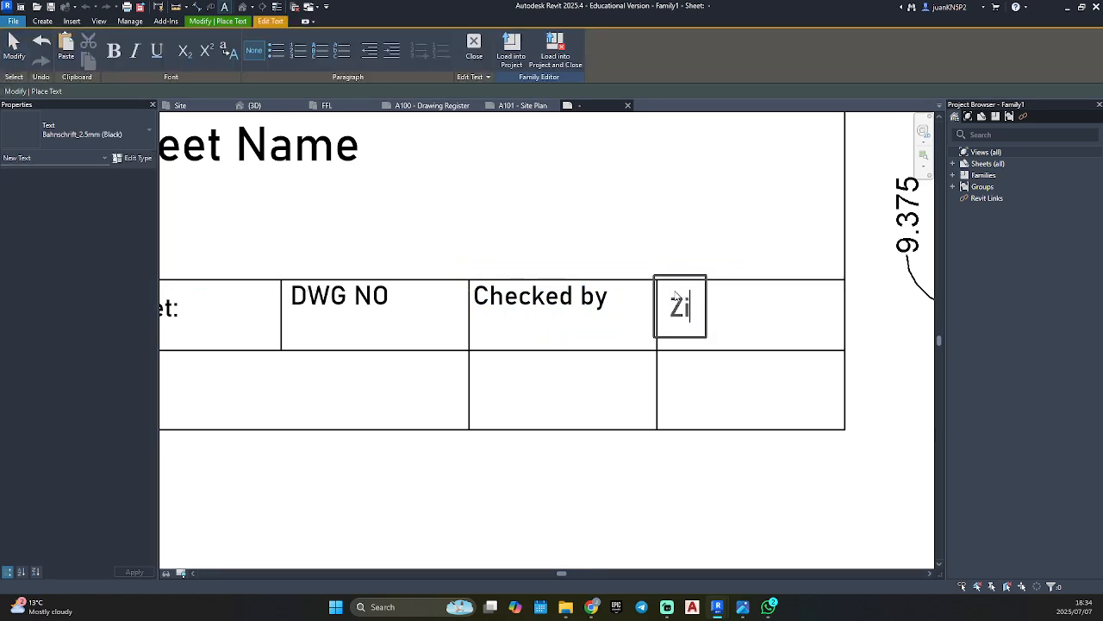
{"action": "type", "text": "Size"}
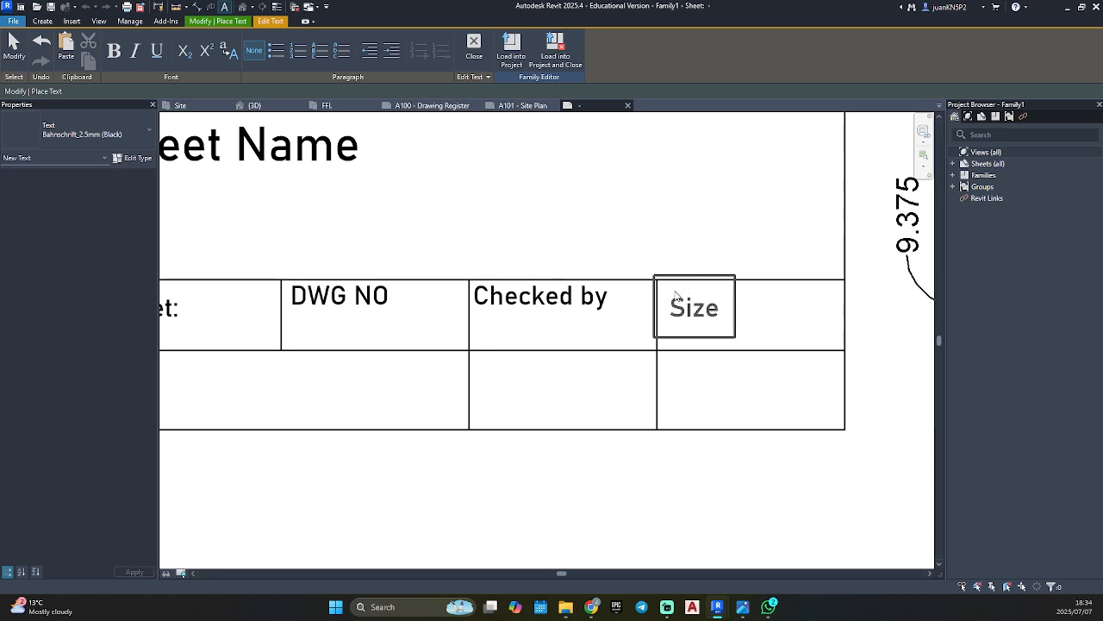
{"action": "left_click", "coordinate": [760, 239]}
Move the "Size" text up in its cell, level with the "Checked by" text.
{"action": "key", "text": "Escape"}
{"action": "key", "text": "Escape"}
{"action": "left_click", "coordinate": [675, 306]}
{"action": "left_click_drag", "start_coordinate": [653, 274], "coordinate": [648, 264]}
{"action": "left_click", "coordinate": [647, 264]}
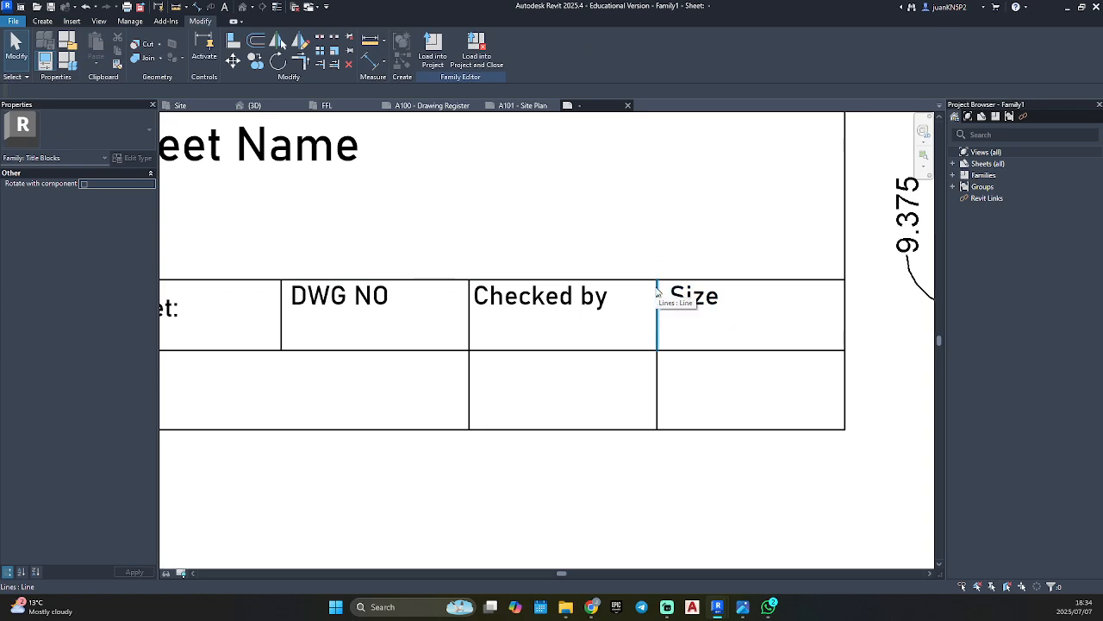
Add the text "Scale" in Bahnschrift_2.5mm (Black) in the cell below "Size".
{"action": "scroll", "coordinate": [656, 293], "scroll_direction": "down", "scroll_amount": 4}
{"action": "key", "text": "t"}
{"action": "key", "text": "x"}
{"action": "scroll", "coordinate": [810, 306], "scroll_direction": "up", "scroll_amount": 4}
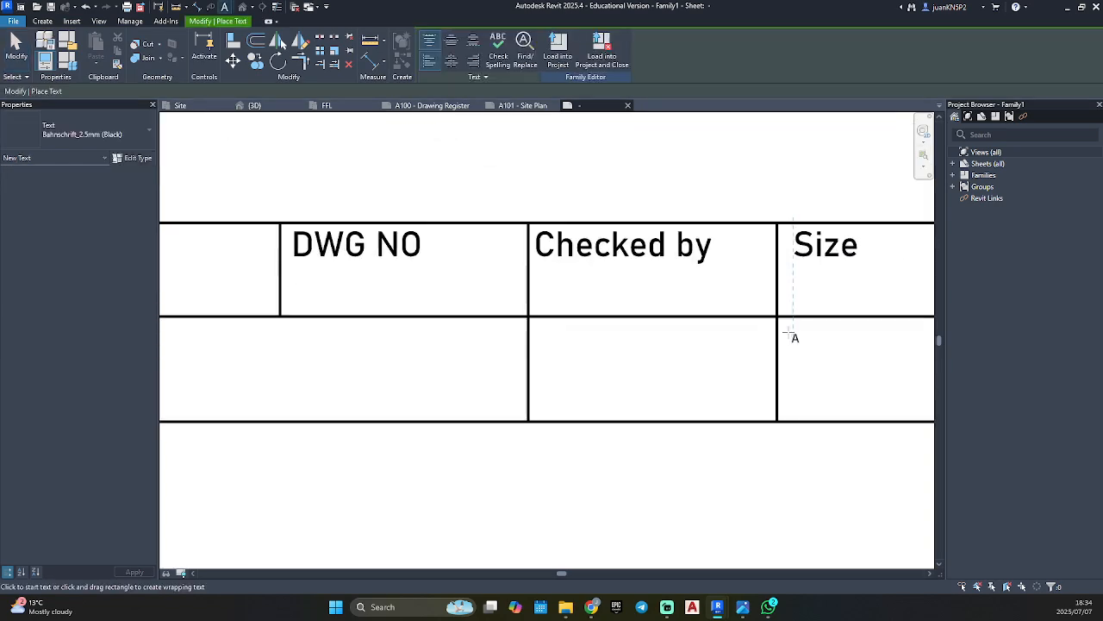
{"action": "left_click", "coordinate": [788, 331]}
{"action": "type", "text": "Scale"}
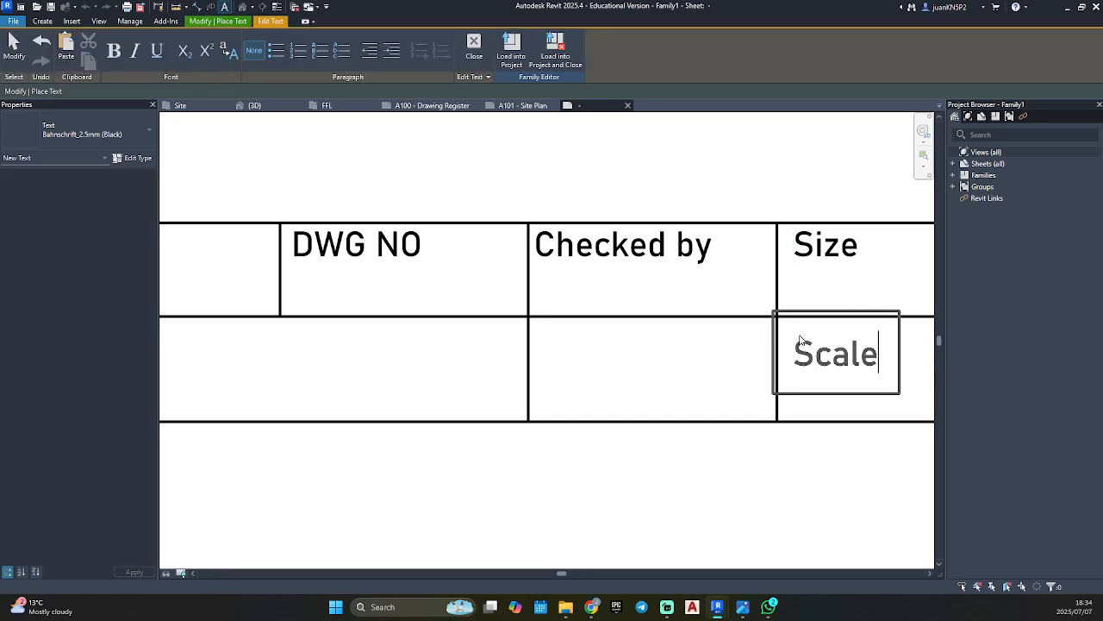
{"action": "left_click", "coordinate": [807, 465]}
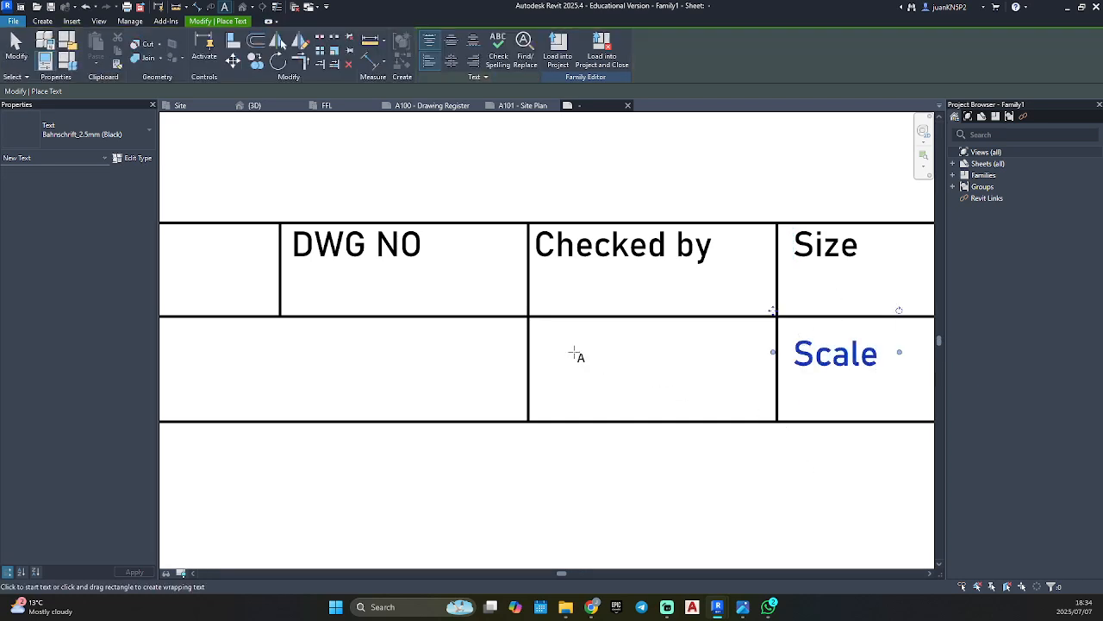
Add the text "Drawn by:" in Bahnschrift_2.5mm (Black) in the cell below "Checked by".
{"action": "left_click", "coordinate": [535, 327]}
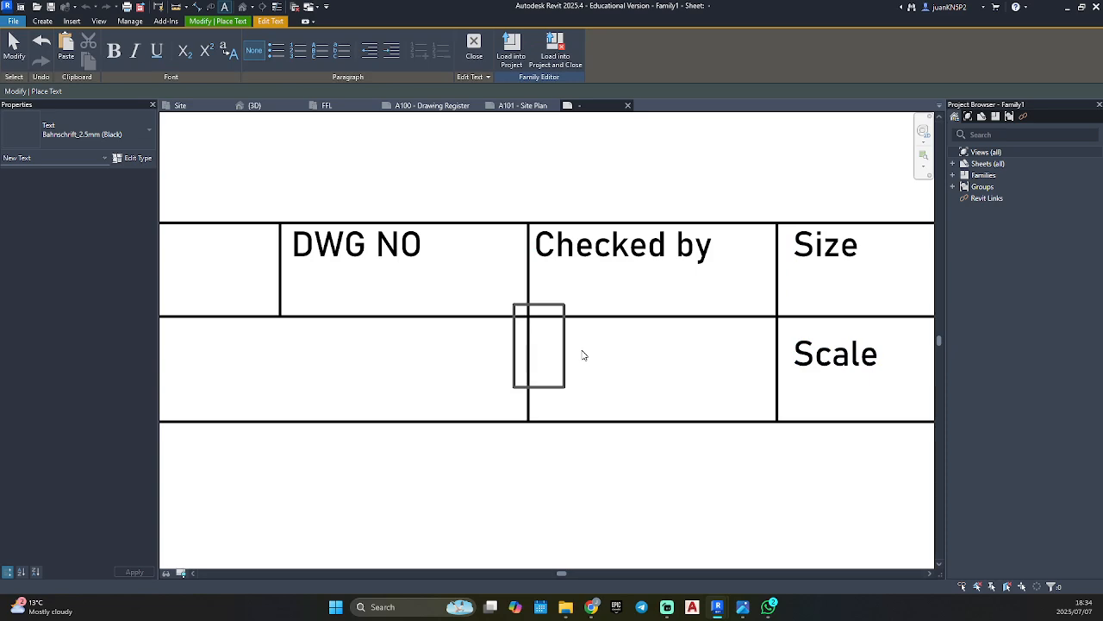
{"action": "type", "text": "Drawn by"}
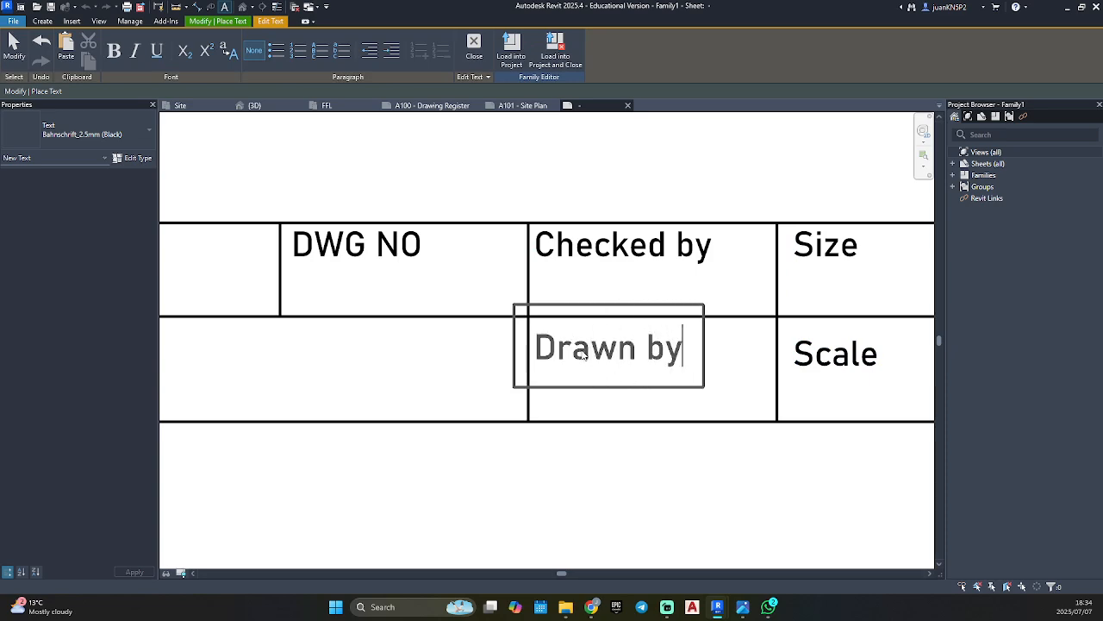
{"action": "type", "text": ":"}
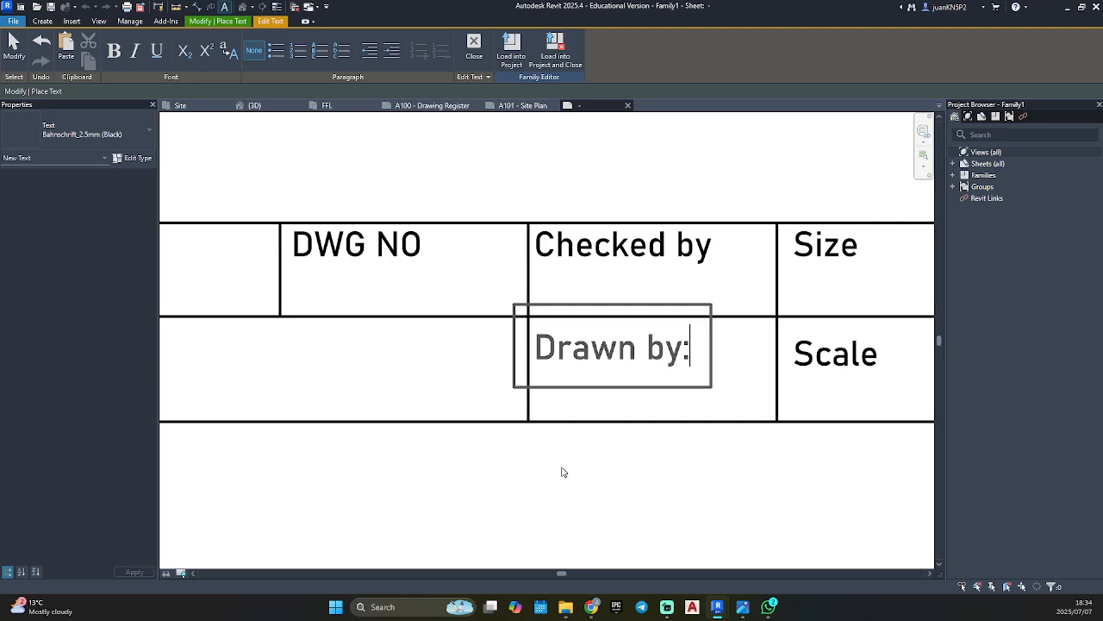
{"action": "scroll", "coordinate": [562, 472], "scroll_direction": "down", "scroll_amount": 1}
{"action": "middle_click_drag", "start_coordinate": [562, 471], "coordinate": [696, 449]}
{"action": "left_click", "coordinate": [292, 349]}
Add the text "Date:" in Bahnschrift_2.5mm (Black) in the wide cell below "Sheet:".
{"action": "left_click", "coordinate": [238, 324]}
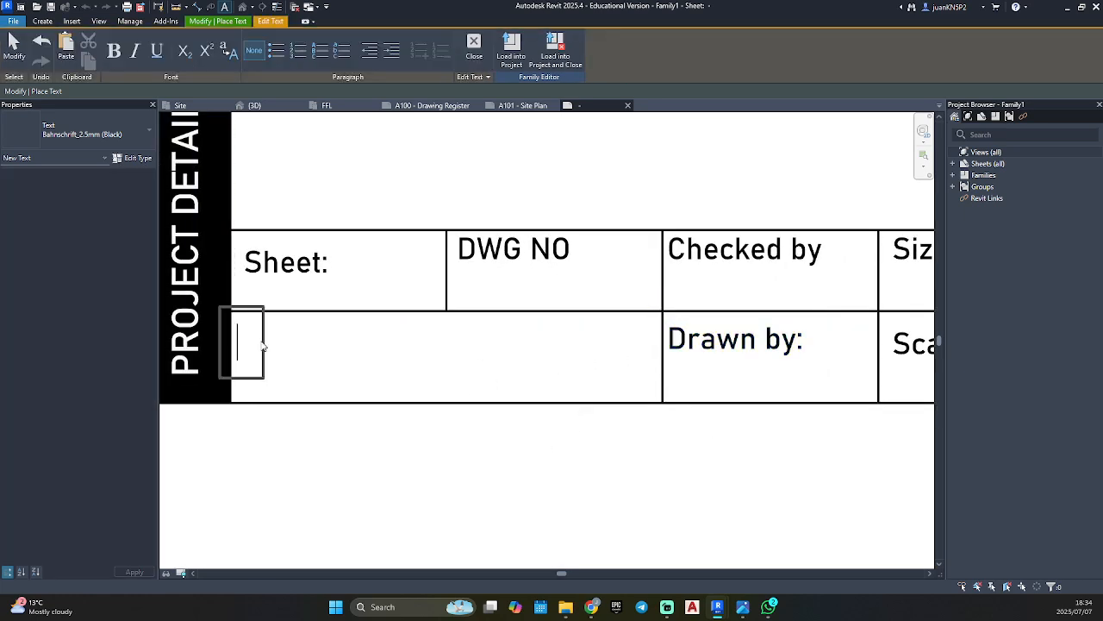
{"action": "type", "text": "Date:"}
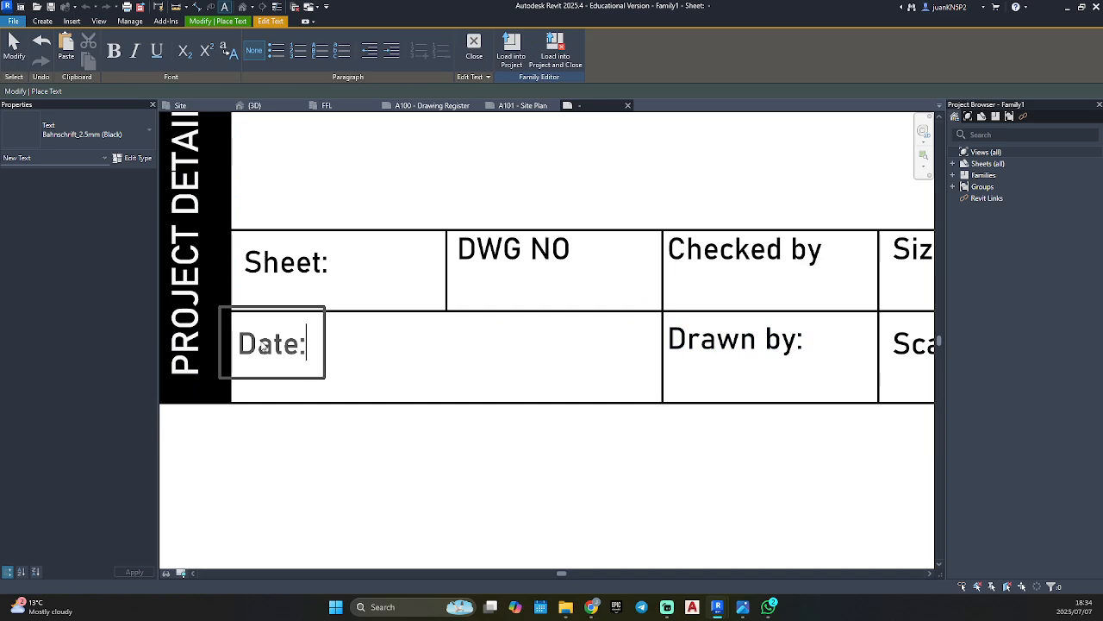
{"action": "left_click", "coordinate": [567, 514]}
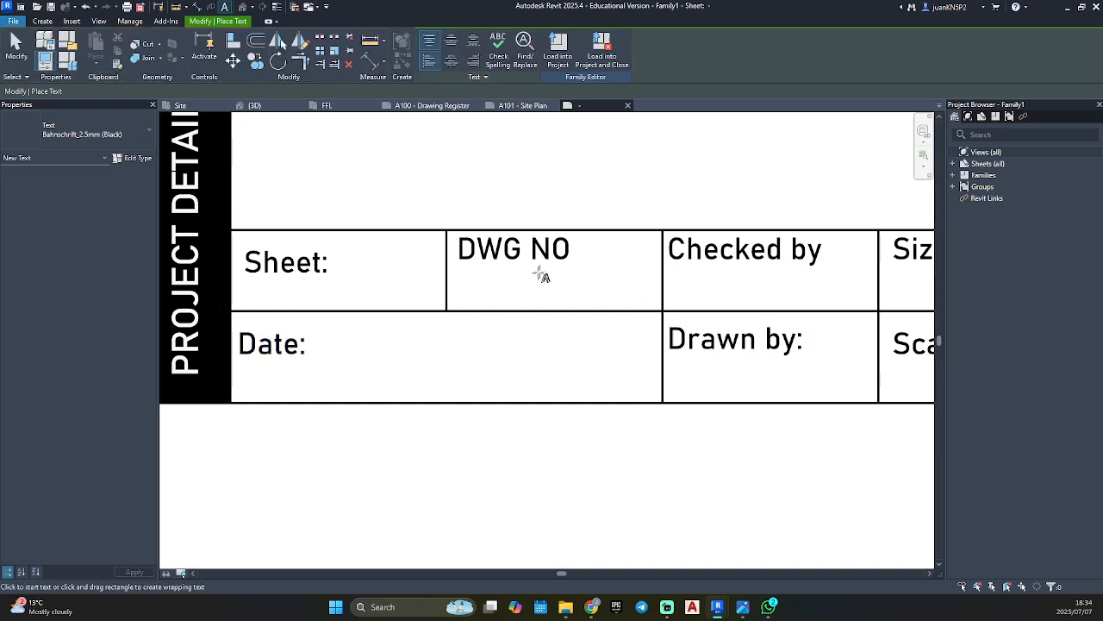
Append a colon to the DWG NO and "Checked by" texts.
{"action": "left_click", "coordinate": [539, 273]}
{"action": "left_click", "coordinate": [566, 254]}
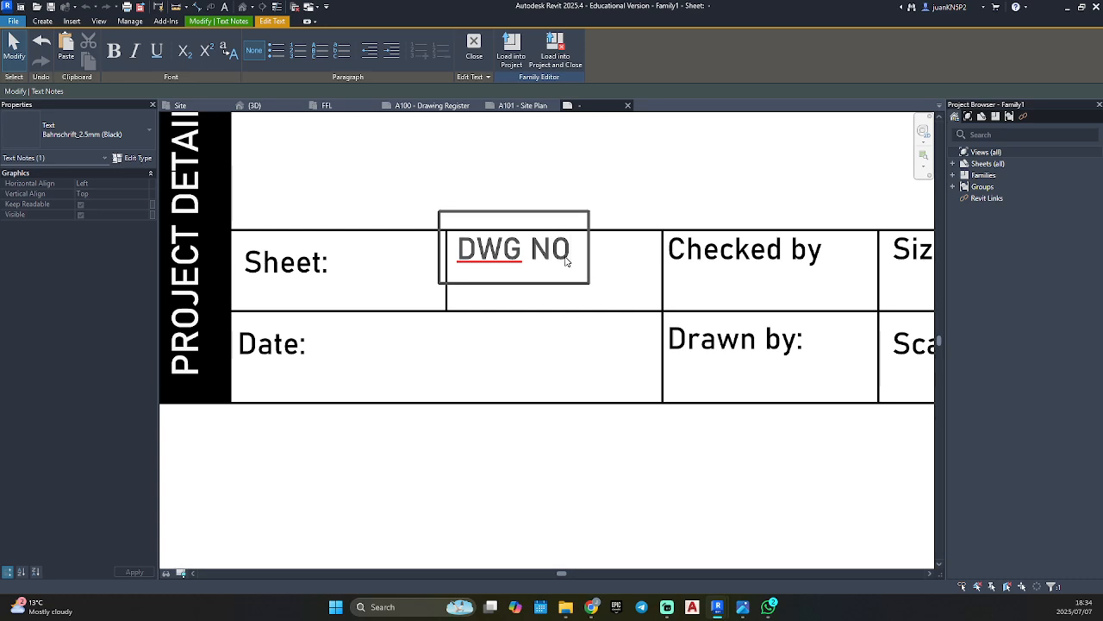
{"action": "type", "text": ":"}
{"action": "left_click", "coordinate": [609, 327]}
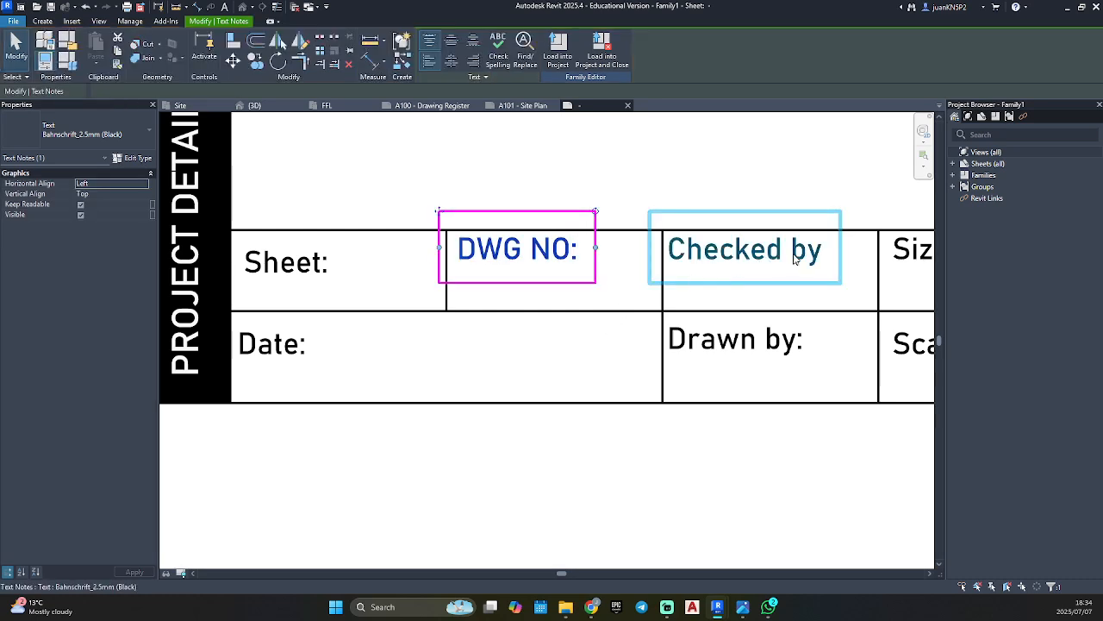
{"action": "left_click", "coordinate": [809, 260]}
{"action": "left_click", "coordinate": [817, 259]}
{"action": "type", "text": ":"}
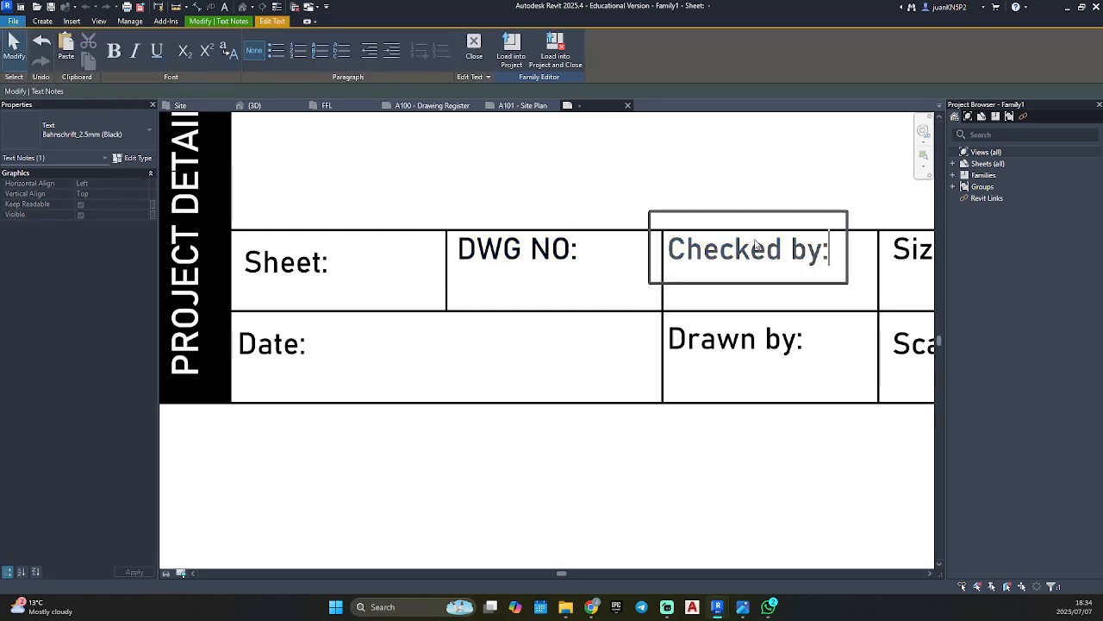
{"action": "scroll", "coordinate": [712, 268], "scroll_direction": "down", "scroll_amount": 2}
{"action": "left_click", "coordinate": [823, 294]}
Append a colon to the "Size" and "Scale" texts.
{"action": "middle_click_drag", "start_coordinate": [823, 294], "coordinate": [631, 273]}
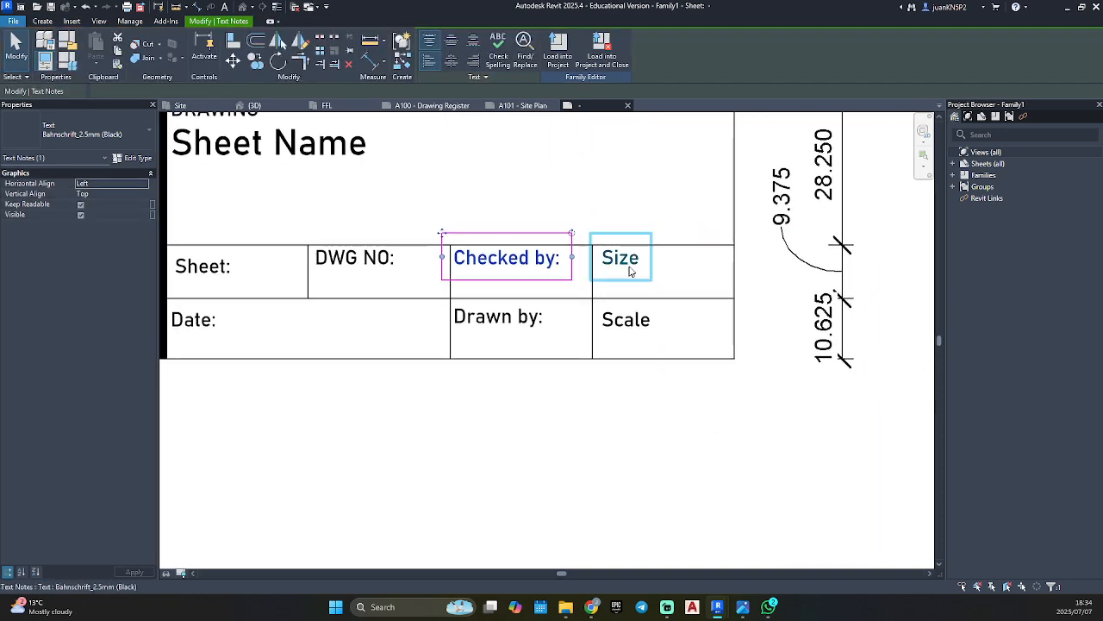
{"action": "left_click", "coordinate": [621, 263]}
{"action": "left_click", "coordinate": [643, 264]}
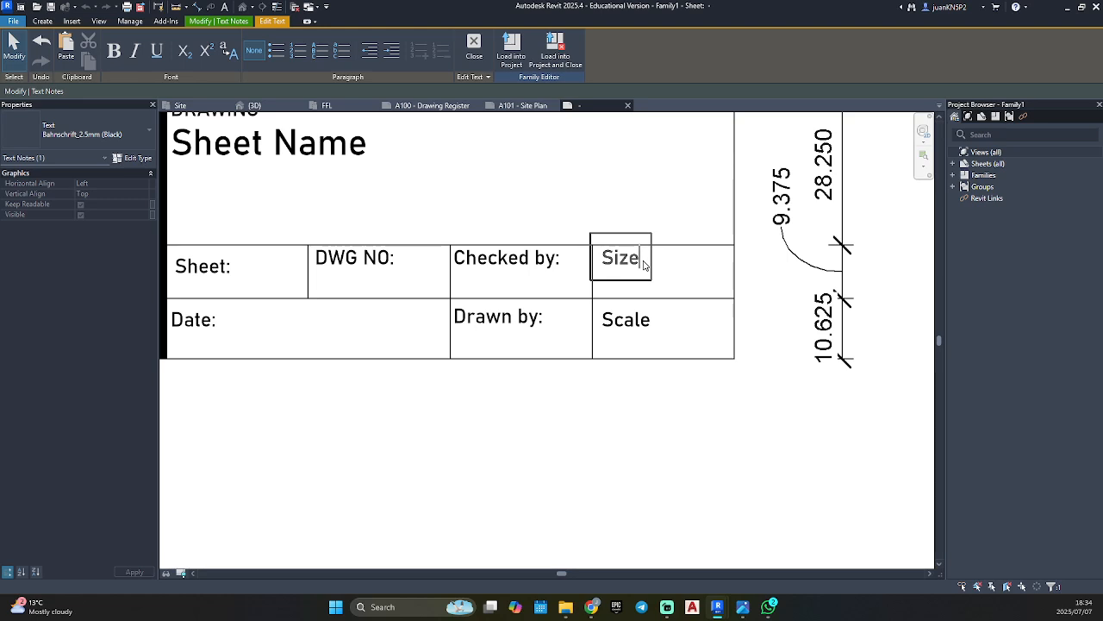
{"action": "scroll", "coordinate": [643, 264], "scroll_direction": "up", "scroll_amount": 3}
{"action": "key", "text": "Escape"}
{"action": "double_click", "coordinate": [620, 266]}
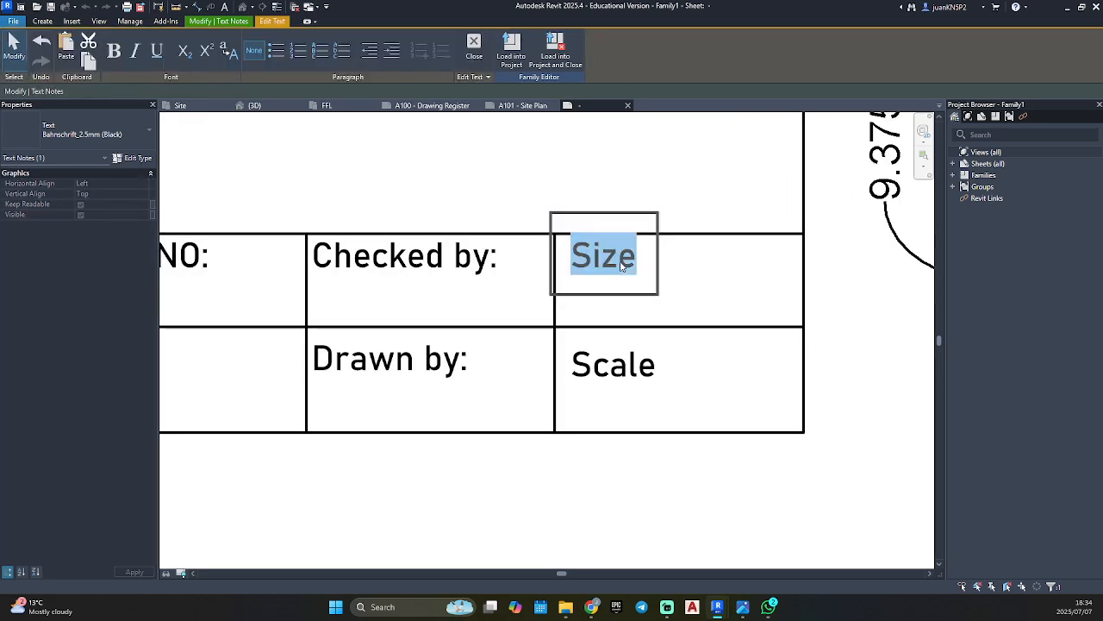
{"action": "left_click", "coordinate": [633, 267]}
{"action": "type", "text": ":"}
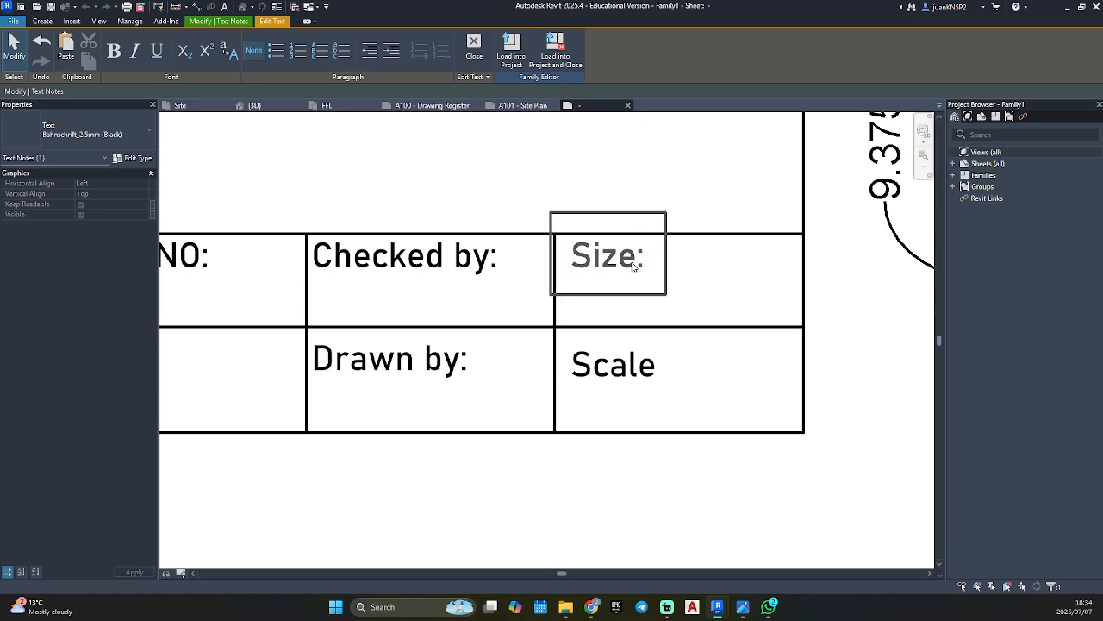
{"action": "left_click", "coordinate": [632, 481]}
{"action": "left_click", "coordinate": [650, 366]}
{"action": "left_click", "coordinate": [653, 369]}
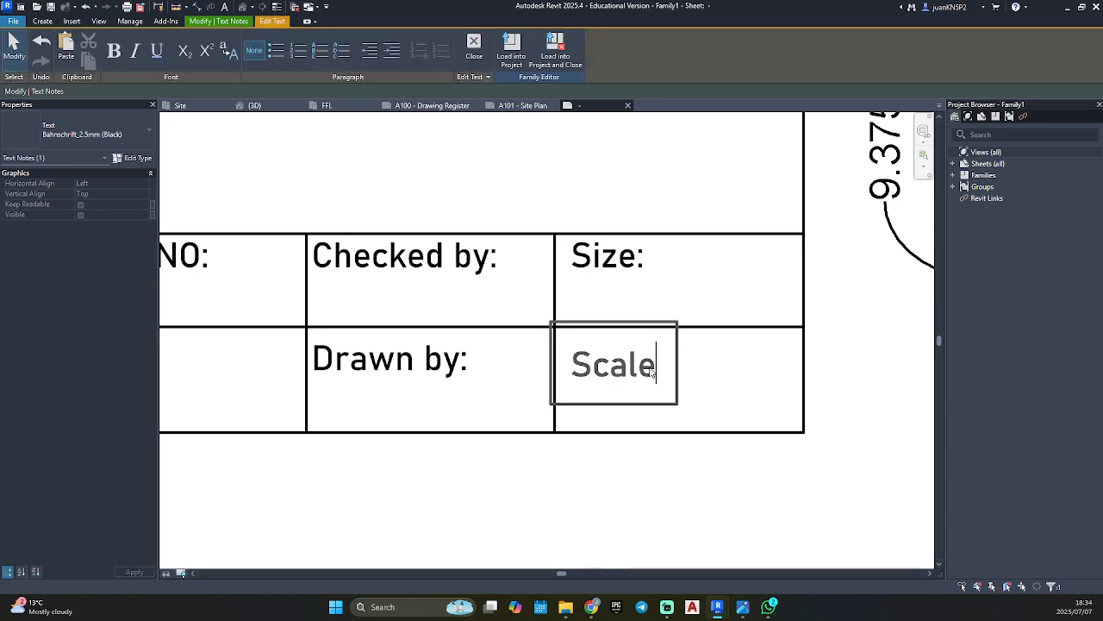
{"action": "type", "text": ":"}
{"action": "left_click", "coordinate": [640, 448]}
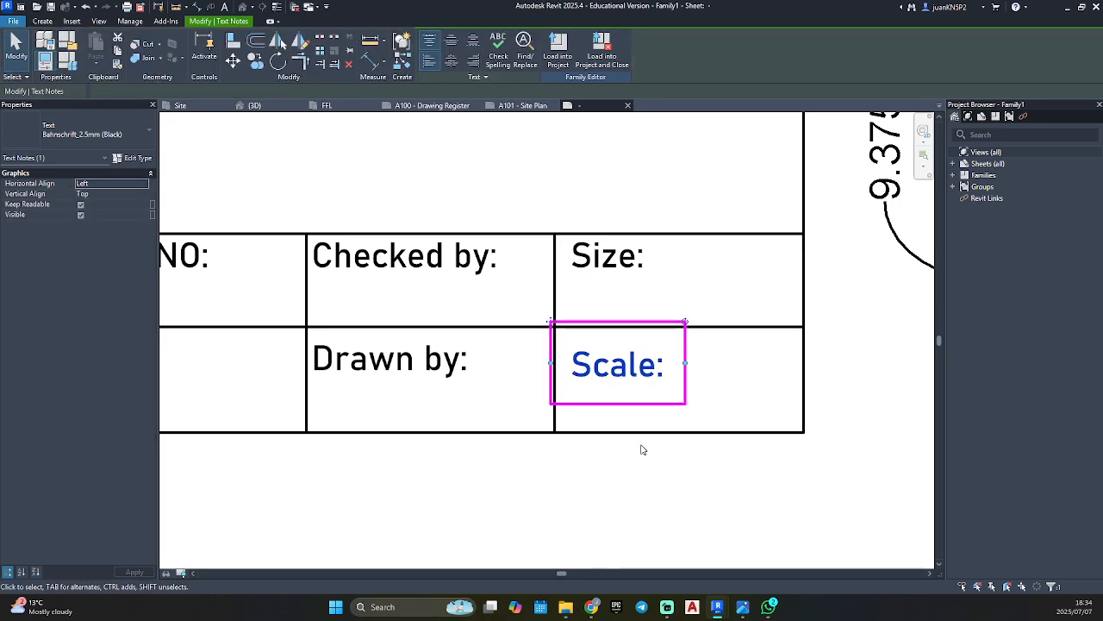
Nudge the "Scale:" text up in its cell, level with the "Drawn by:" text.
{"action": "scroll", "coordinate": [515, 276], "scroll_direction": "up", "scroll_amount": 4}
{"action": "mouse_move", "coordinate": [572, 362]}
{"action": "left_mouse_down"}
{"action": "mouse_move", "coordinate": [577, 337]}
{"action": "mouse_move", "coordinate": [576, 351]}
{"action": "left_mouse_up"}
{"action": "left_click", "coordinate": [564, 398]}
{"action": "scroll", "coordinate": [565, 399], "scroll_direction": "down", "scroll_amount": 5}
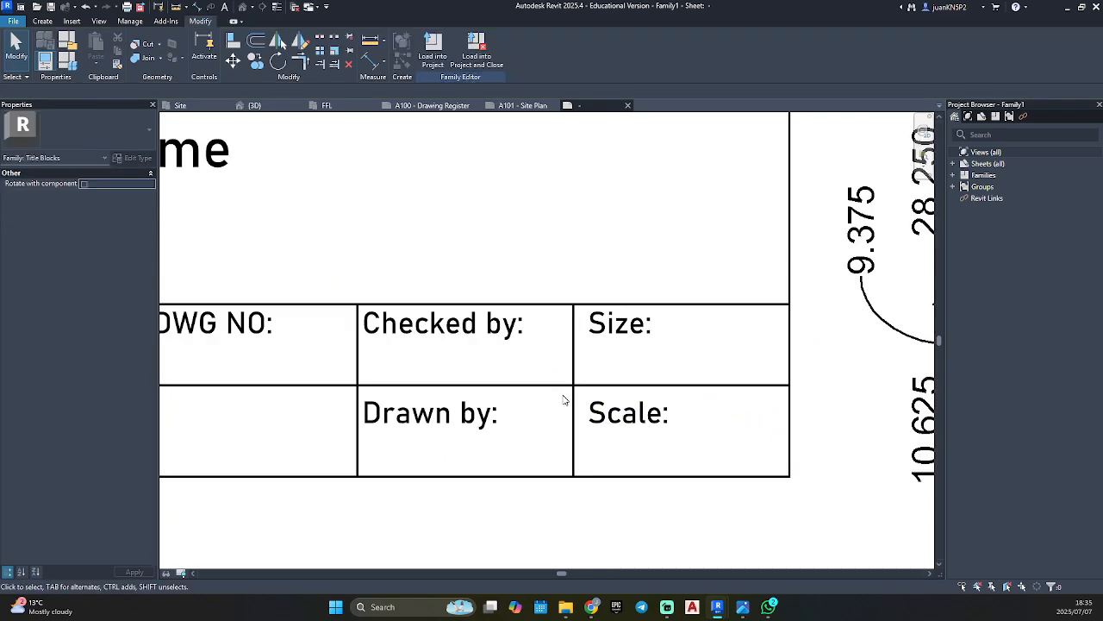
Reposition the remaining small-cell headings, including "Drawn by:", "Sheet:" and "Date:", near their cells' top-left corners so each row lines up.
{"action": "left_click", "coordinate": [457, 345]}
{"action": "left_click_drag", "start_coordinate": [435, 328], "coordinate": [436, 325]}
{"action": "left_click", "coordinate": [445, 275]}
{"action": "left_click_drag", "start_coordinate": [446, 276], "coordinate": [444, 267]}
{"action": "key", "text": "Escape"}
{"action": "scroll", "coordinate": [604, 336], "scroll_direction": "down", "scroll_amount": 2}
{"action": "middle_click_drag", "start_coordinate": [629, 339], "coordinate": [549, 408]}
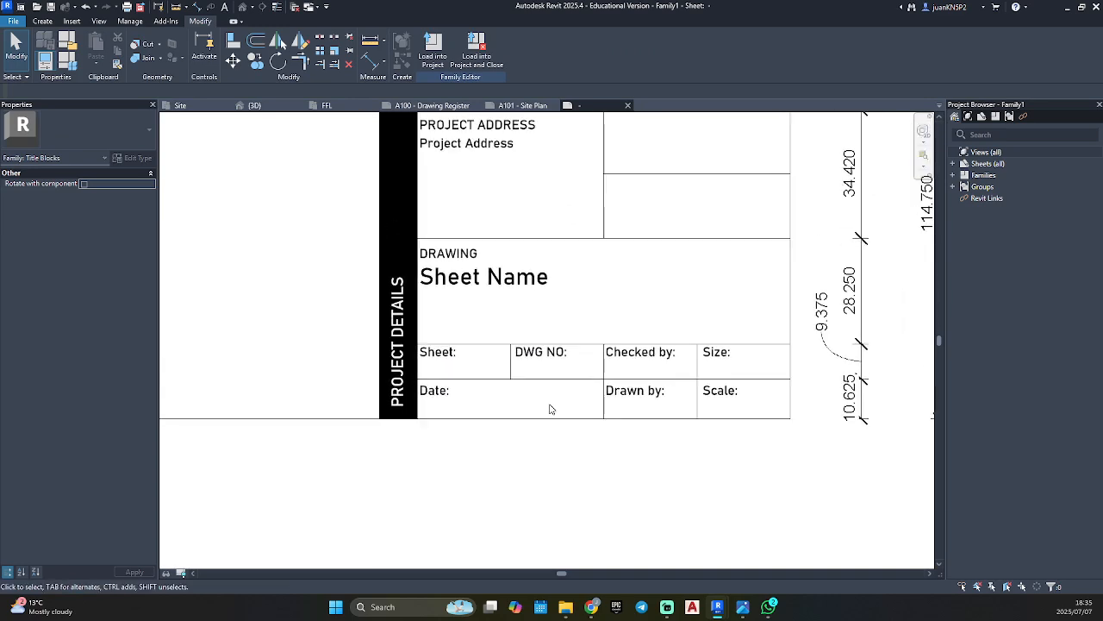
{"action": "scroll", "coordinate": [561, 405], "scroll_direction": "down", "scroll_amount": 1}
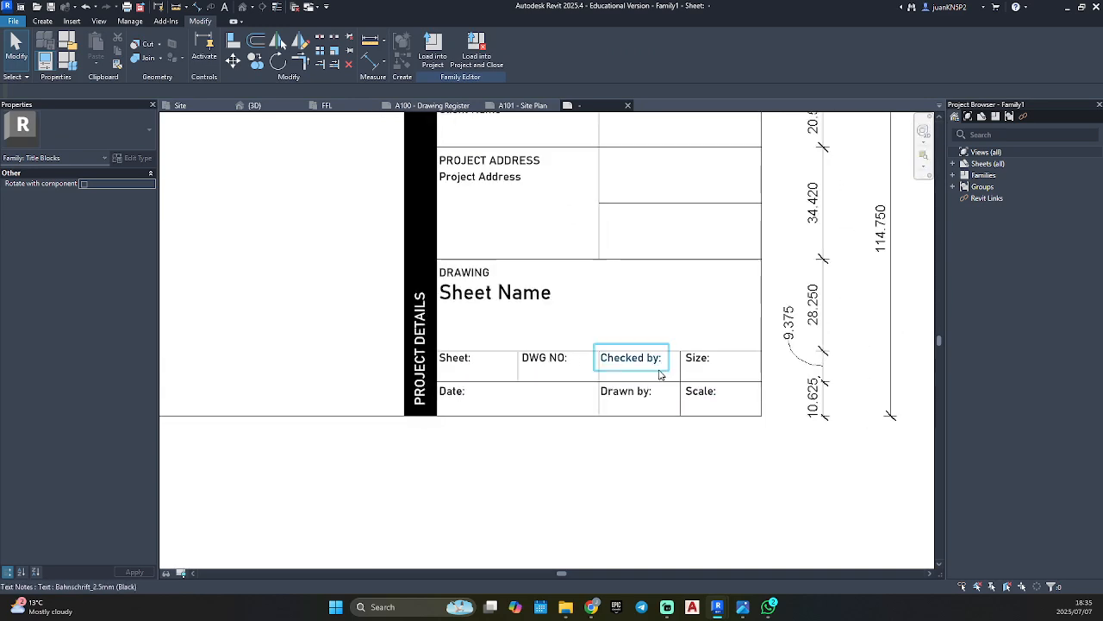
Place a Bahnschrift_4.5mm (BLACK) label below "DWG NO:" and look through the parameters available for it.
{"action": "left_click", "coordinate": [42, 21]}
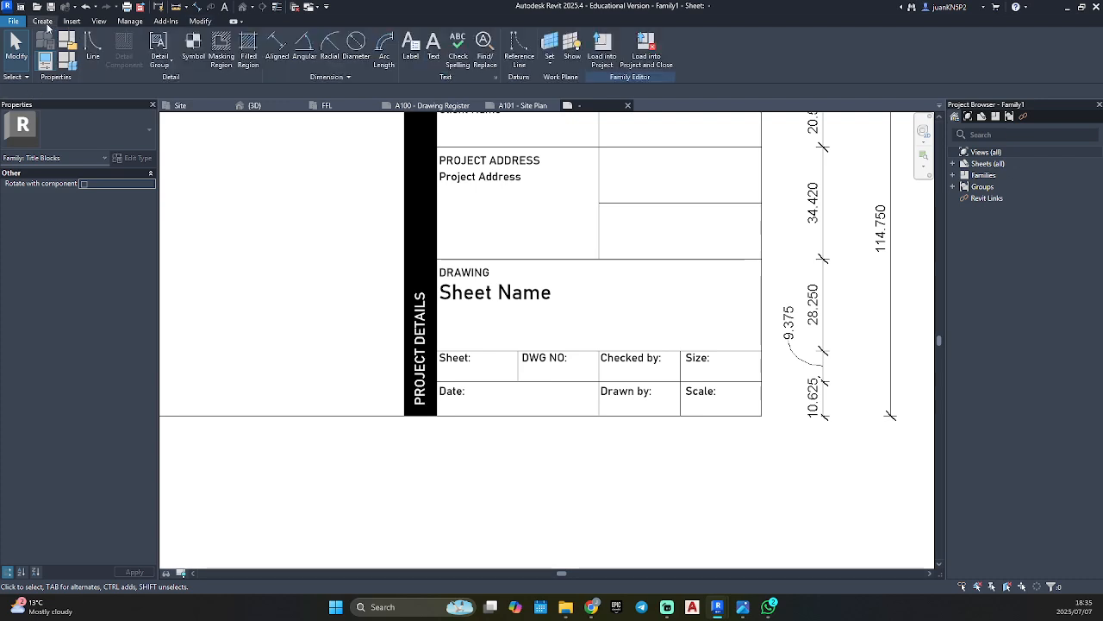
{"action": "left_click", "coordinate": [419, 47]}
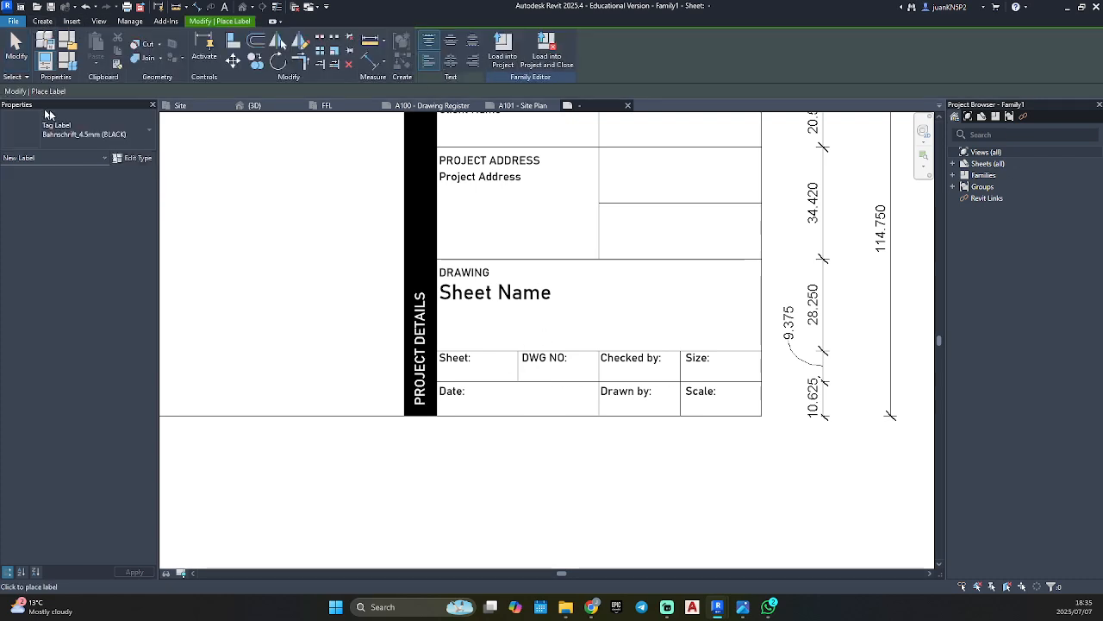
{"action": "scroll", "coordinate": [499, 353], "scroll_direction": "up", "scroll_amount": 2}
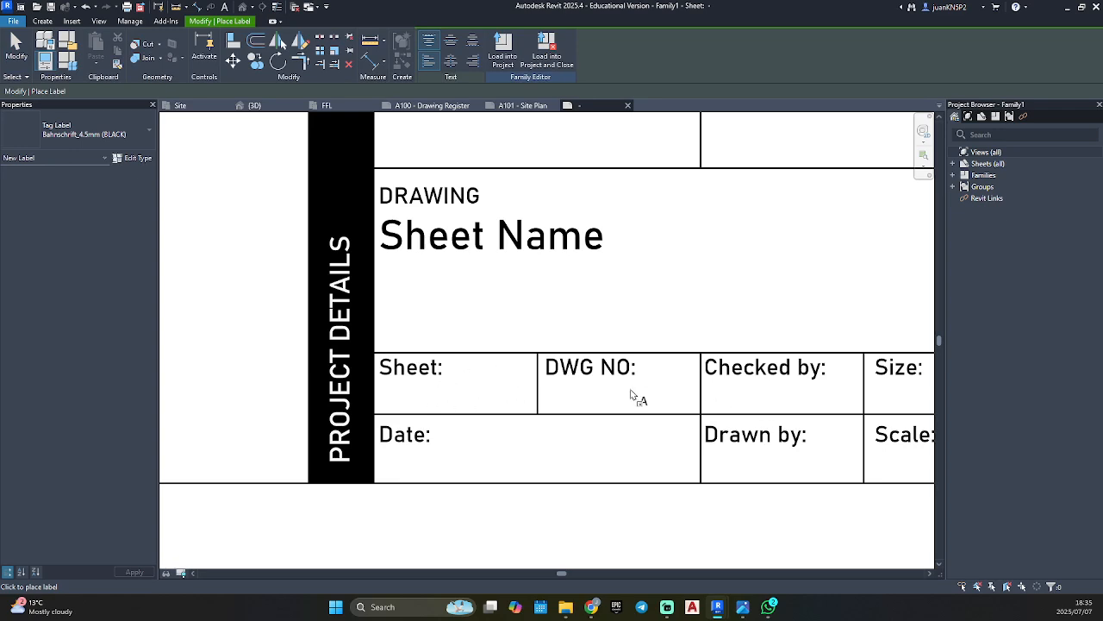
{"action": "left_click", "coordinate": [572, 390]}
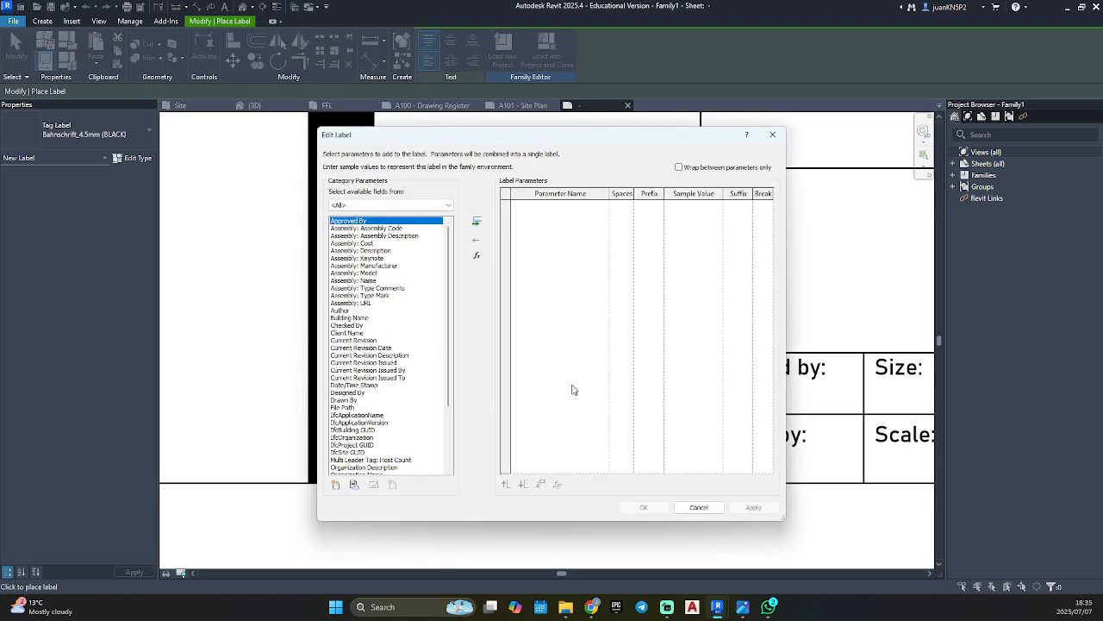
{"action": "scroll", "coordinate": [384, 319], "scroll_direction": "down", "scroll_amount": 4}
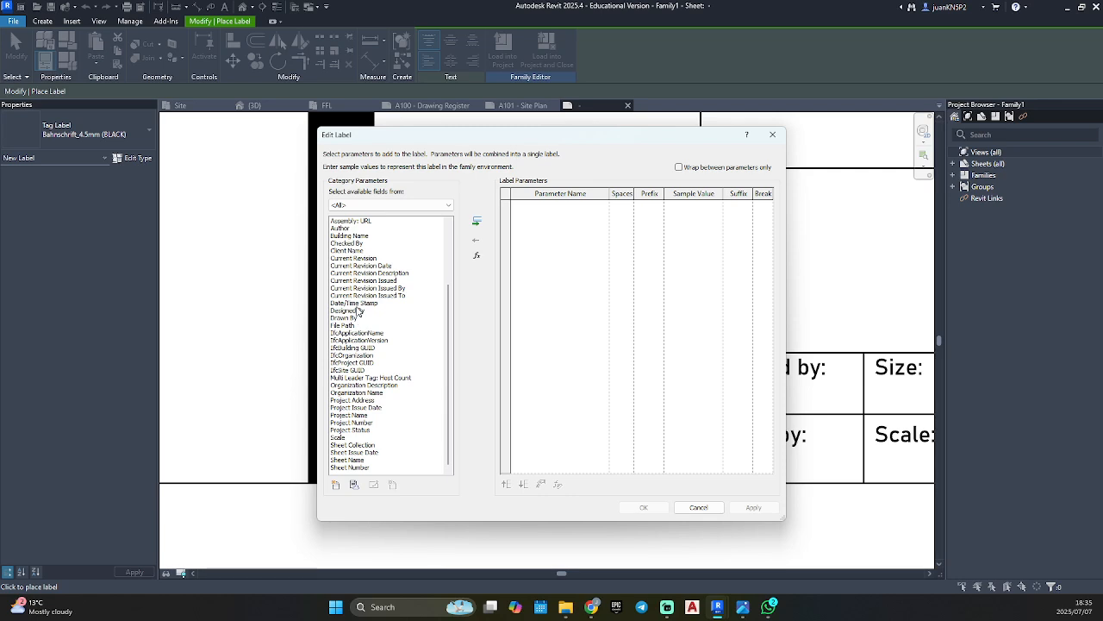
Assign the Sheet Number parameter to the new label below "DWG NO:" and finish placing it.
{"action": "scroll", "coordinate": [358, 312], "scroll_direction": "up", "scroll_amount": 3}
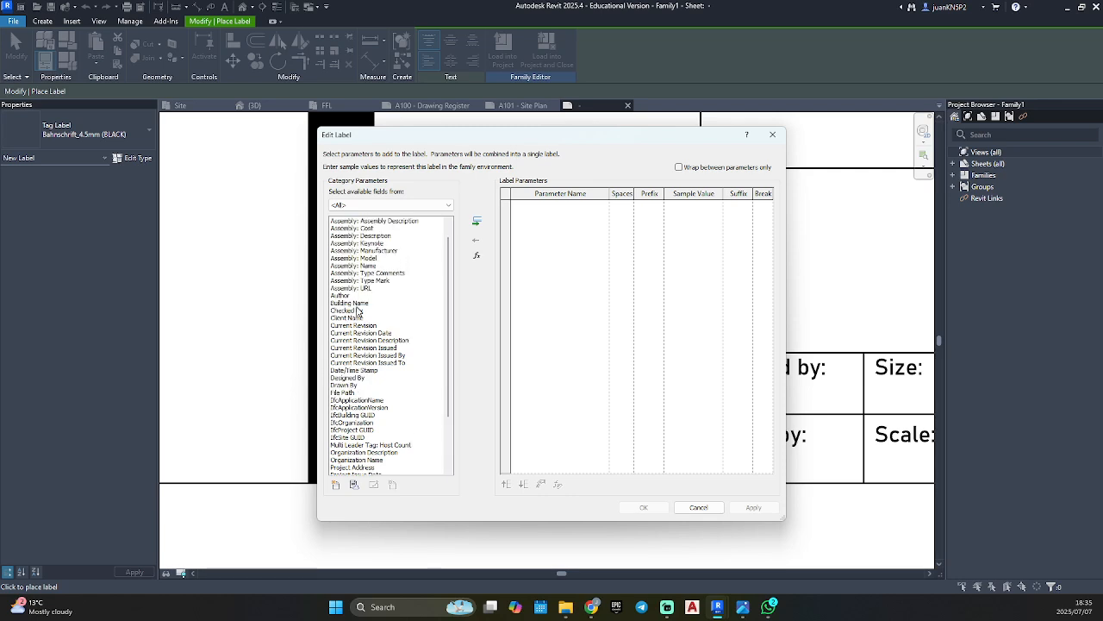
{"action": "scroll", "coordinate": [357, 311], "scroll_direction": "up", "scroll_amount": 1}
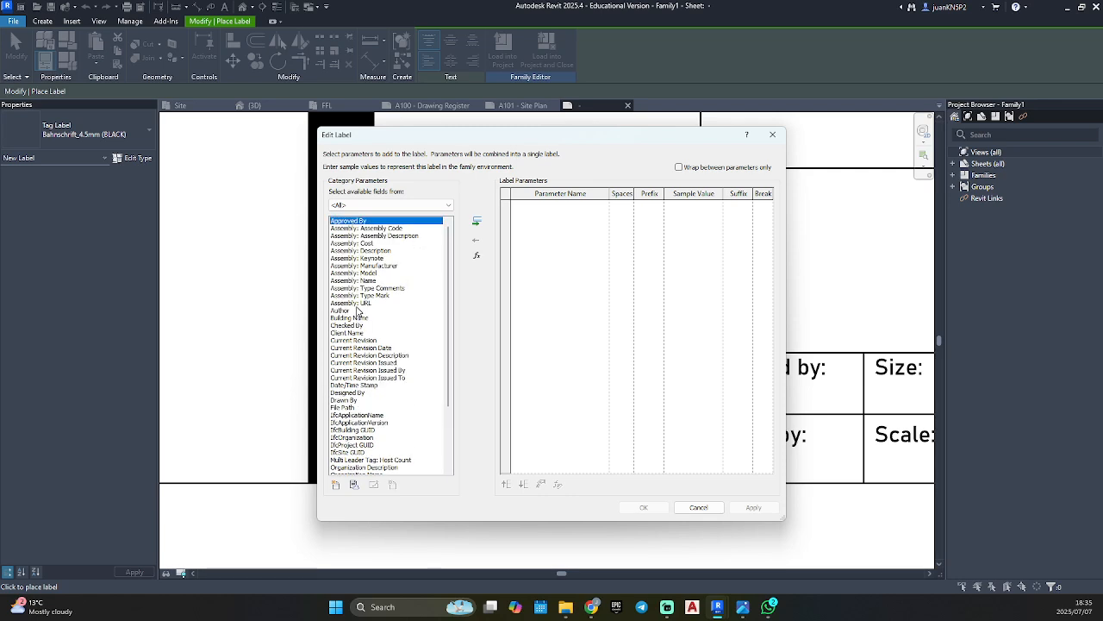
{"action": "scroll", "coordinate": [357, 312], "scroll_direction": "down", "scroll_amount": 3}
{"action": "scroll", "coordinate": [357, 312], "scroll_direction": "down", "scroll_amount": 1}
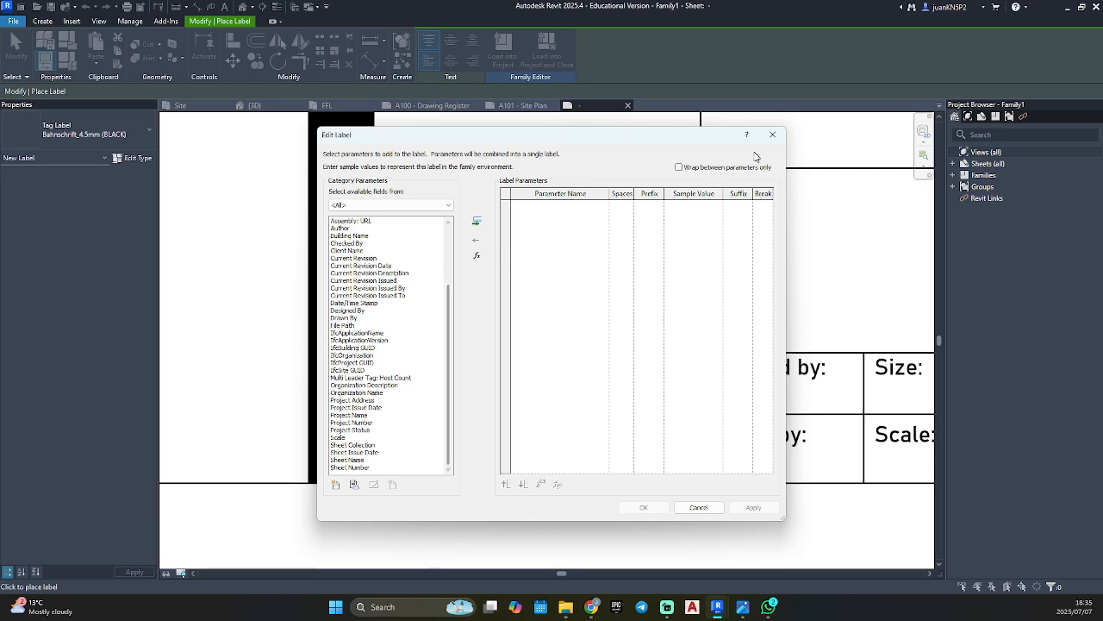
{"action": "left_click", "coordinate": [352, 467]}
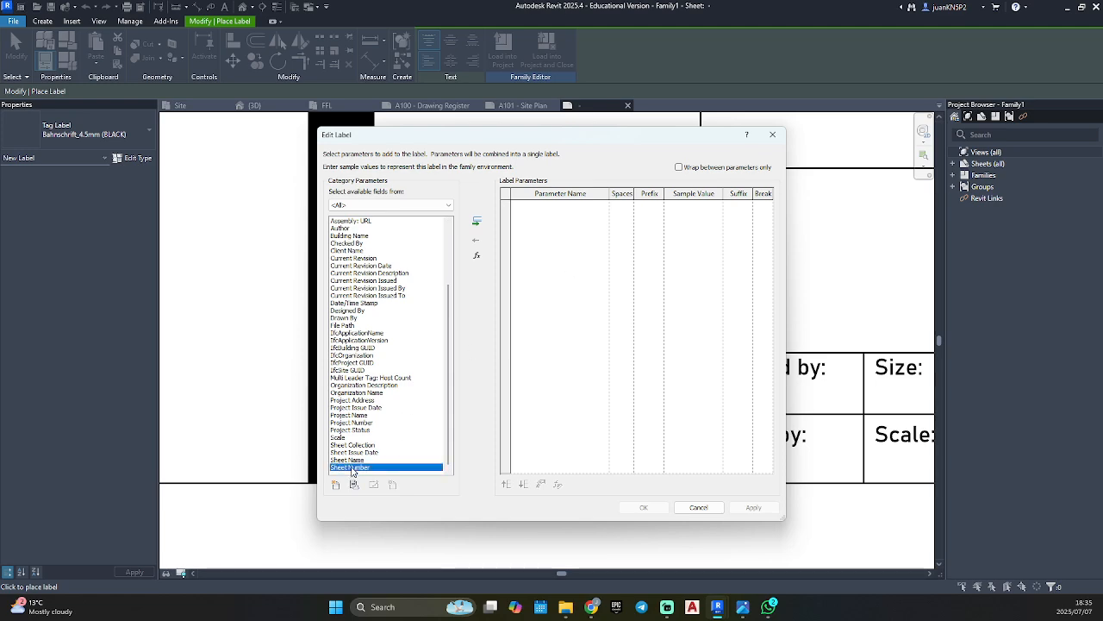
{"action": "left_click", "coordinate": [479, 226]}
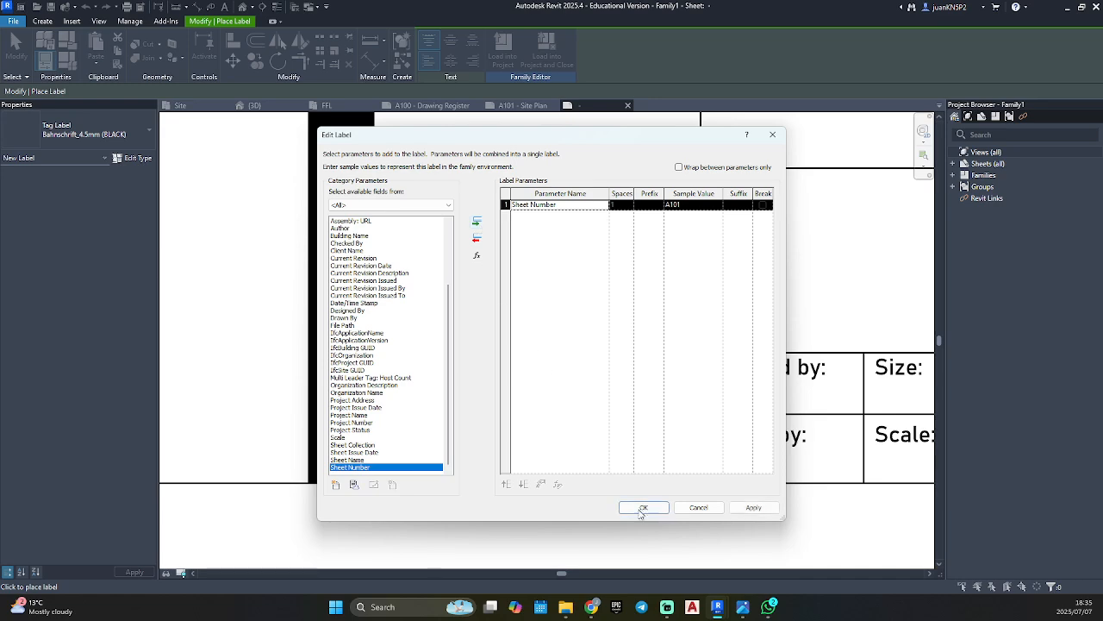
{"action": "left_click", "coordinate": [648, 507]}
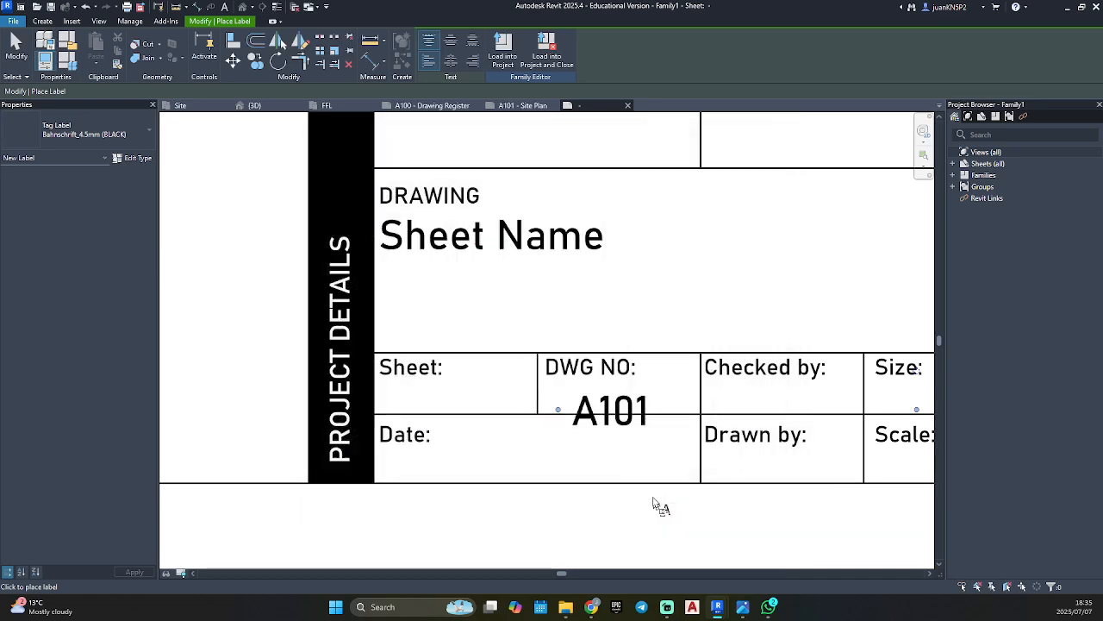
{"action": "left_click", "coordinate": [565, 398]}
{"action": "key", "text": "Escape"}
{"action": "key", "text": "Escape"}
Move the sheet number label closer under "DWG NO:" and narrow its box to just around the text.
{"action": "left_click", "coordinate": [592, 405]}
{"action": "scroll", "coordinate": [563, 379], "scroll_direction": "up", "scroll_amount": 1}
{"action": "scroll", "coordinate": [609, 423], "scroll_direction": "down", "scroll_amount": 1}
{"action": "middle_click_drag", "start_coordinate": [609, 423], "coordinate": [443, 381]}
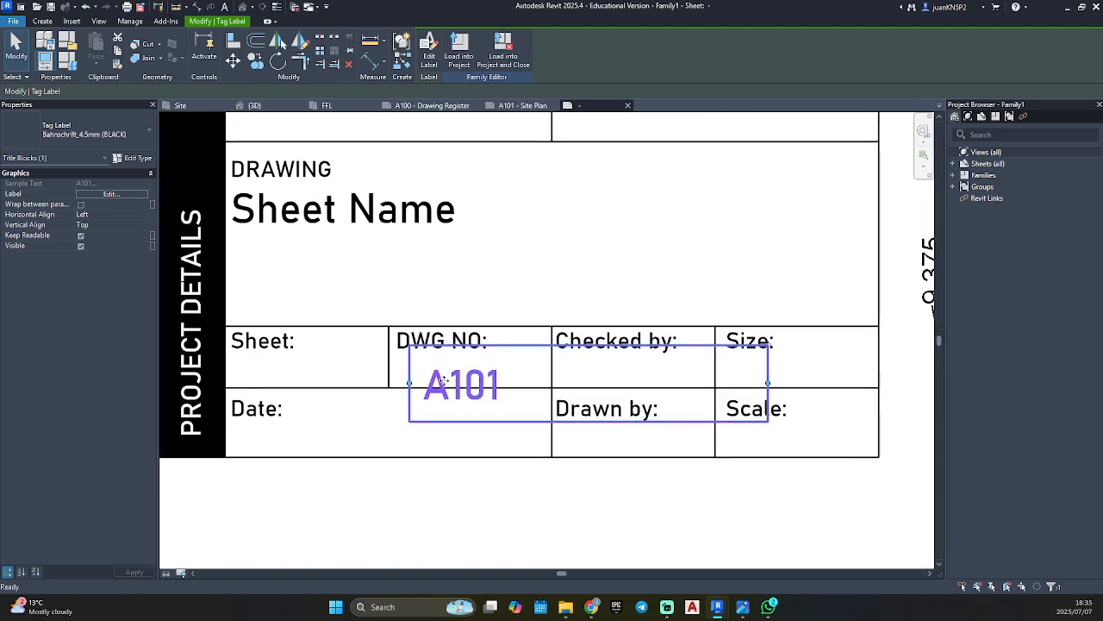
{"action": "left_click_drag", "start_coordinate": [766, 384], "coordinate": [522, 379]}
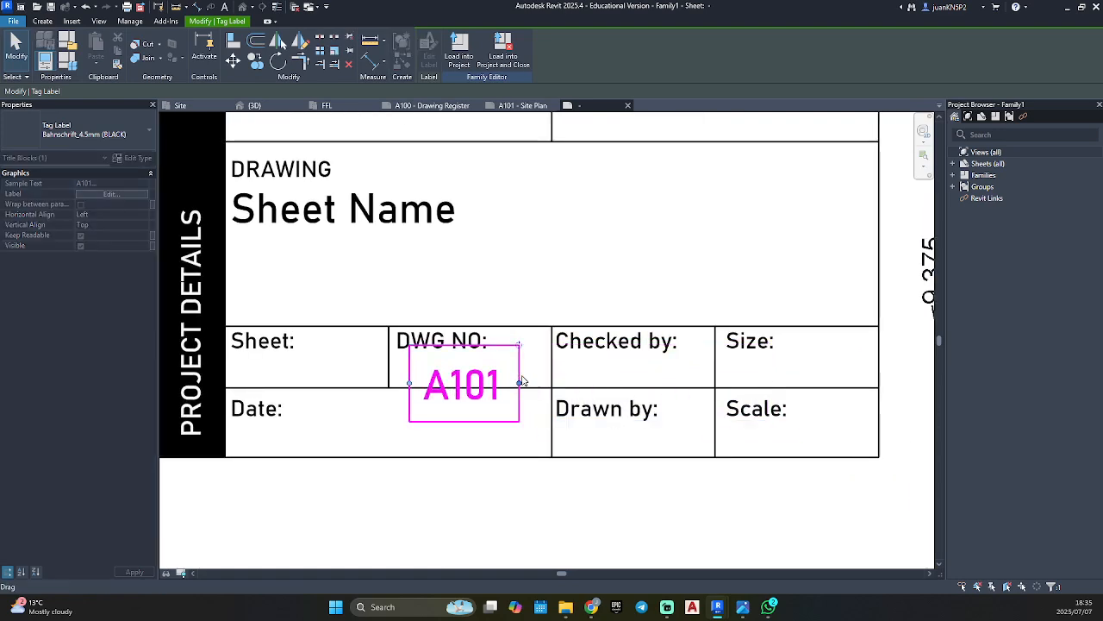
Raise the sheet number label into the "DWG NO:" cell and fit its box width to the cell's side lines.
{"action": "scroll", "coordinate": [459, 365], "scroll_direction": "up", "scroll_amount": 1}
{"action": "scroll", "coordinate": [460, 366], "scroll_direction": "up", "scroll_amount": 1}
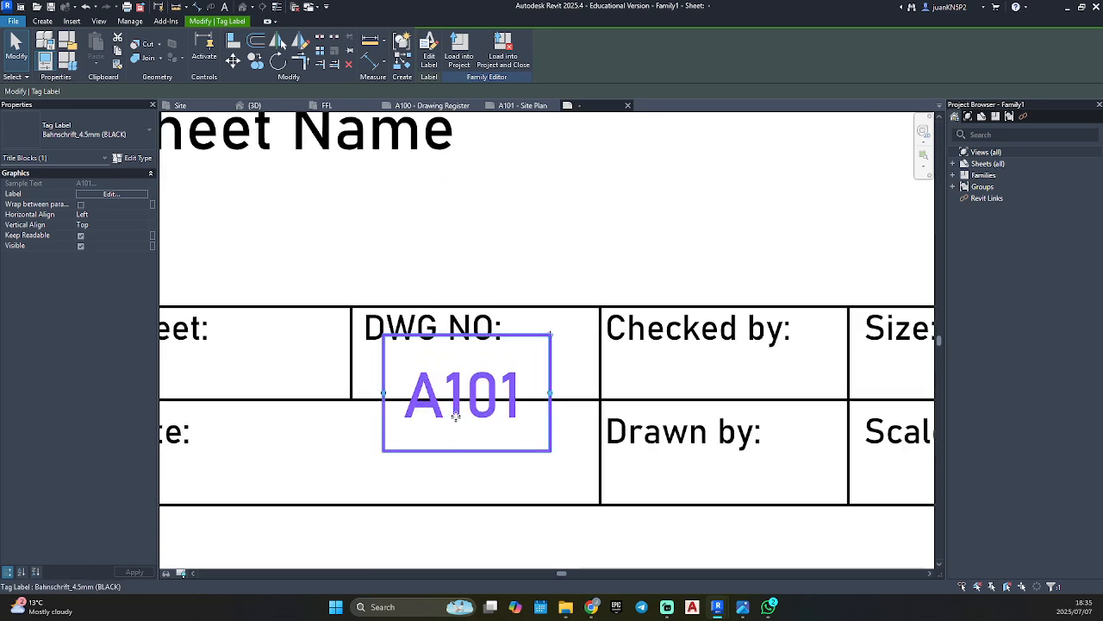
{"action": "left_click_drag", "start_coordinate": [464, 388], "coordinate": [519, 377]}
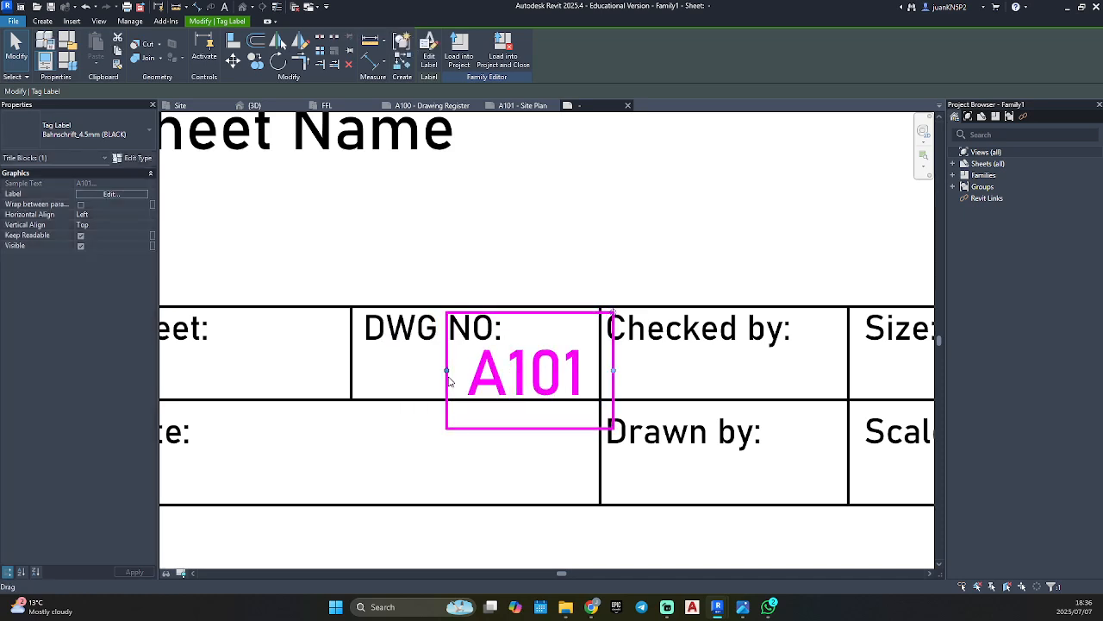
{"action": "left_click_drag", "start_coordinate": [447, 371], "coordinate": [350, 373]}
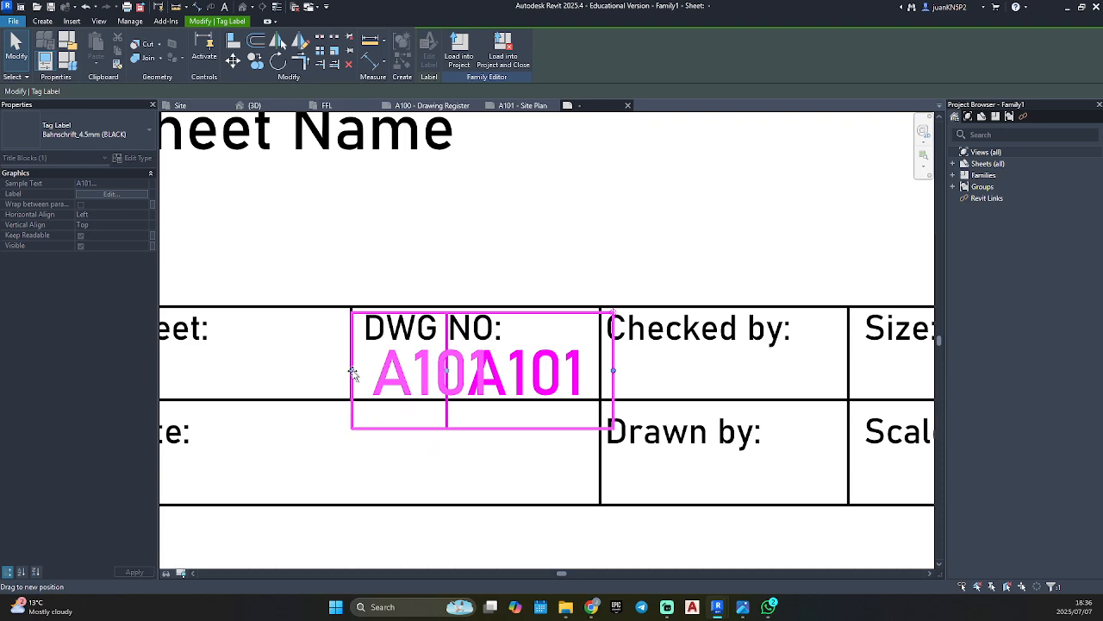
{"action": "left_click_drag", "start_coordinate": [352, 373], "coordinate": [352, 373]}
{"action": "left_click_drag", "start_coordinate": [611, 373], "coordinate": [600, 370]}
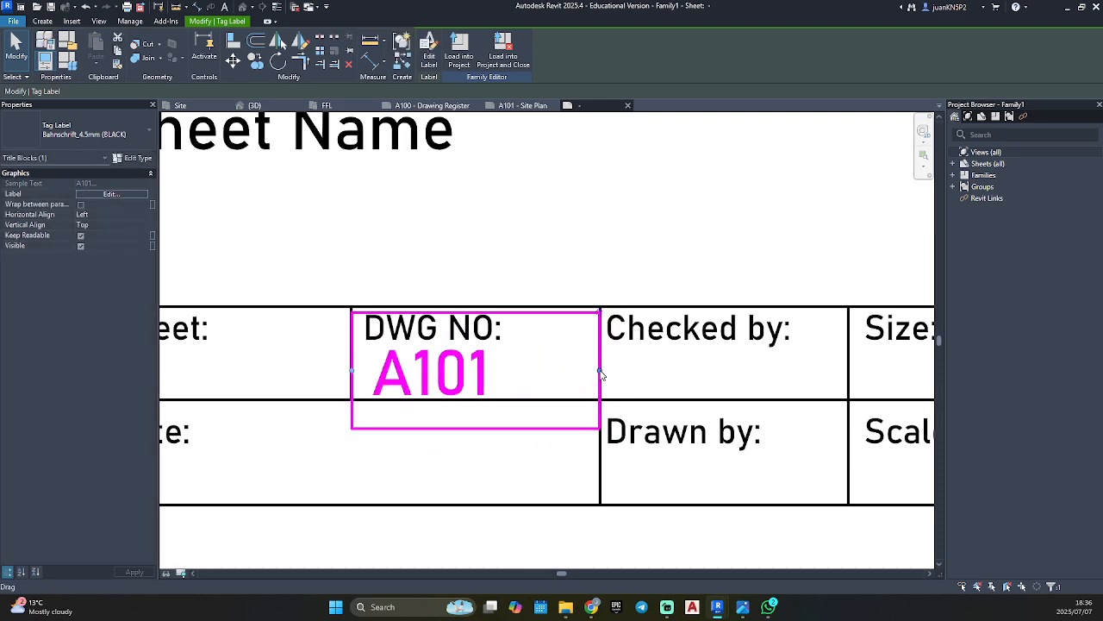
{"action": "left_click", "coordinate": [485, 465]}
{"action": "scroll", "coordinate": [484, 465], "scroll_direction": "down", "scroll_amount": 4}
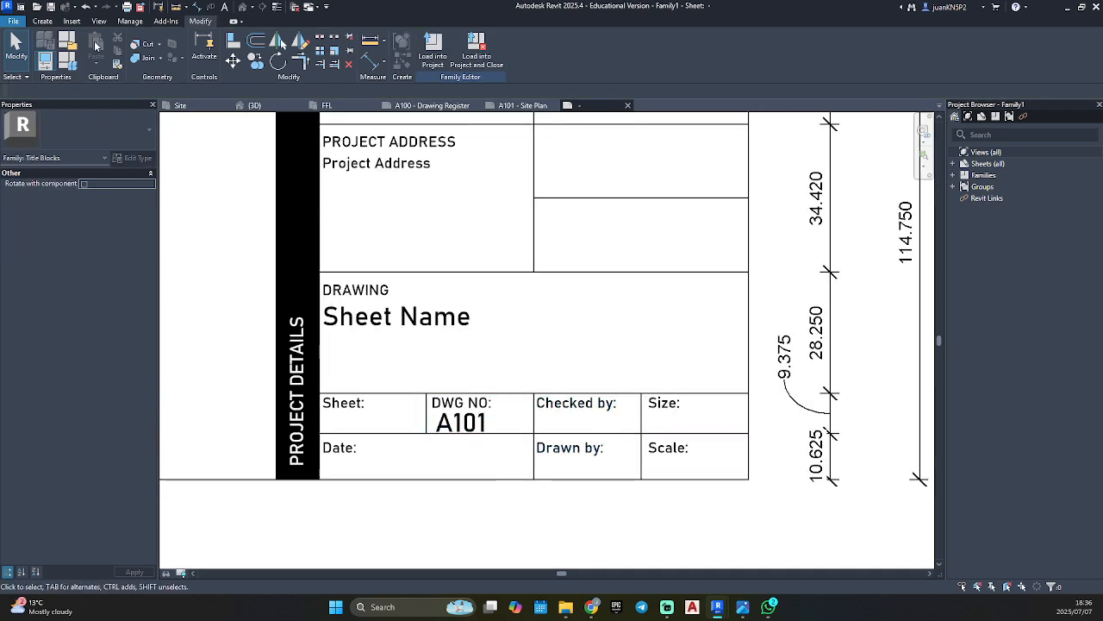
Place a Bahnschrift_4.5mm (BLACK) label with the Checked By parameter below the "Checked by:" heading.
{"action": "left_click", "coordinate": [42, 21]}
{"action": "left_click", "coordinate": [398, 50]}
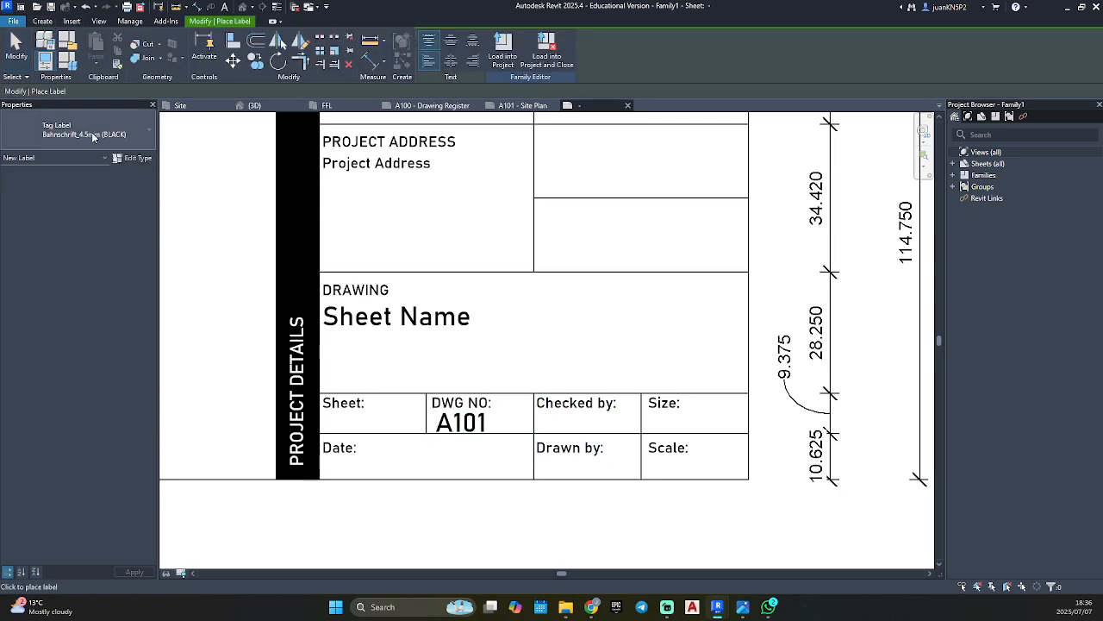
{"action": "left_click", "coordinate": [573, 419]}
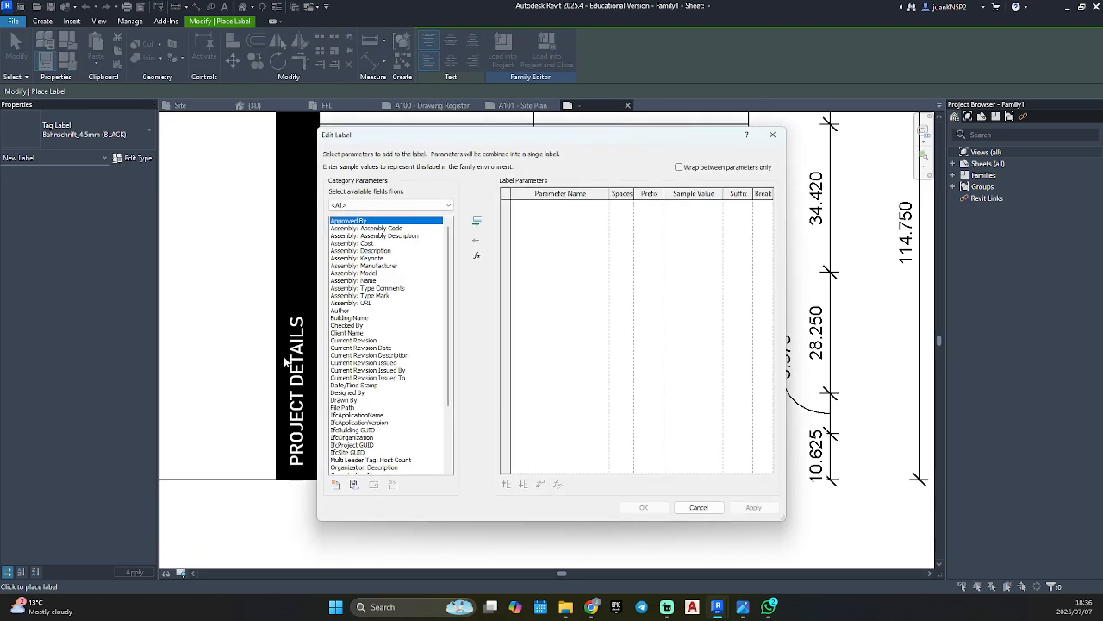
{"action": "scroll", "coordinate": [374, 371], "scroll_direction": "down", "scroll_amount": 4}
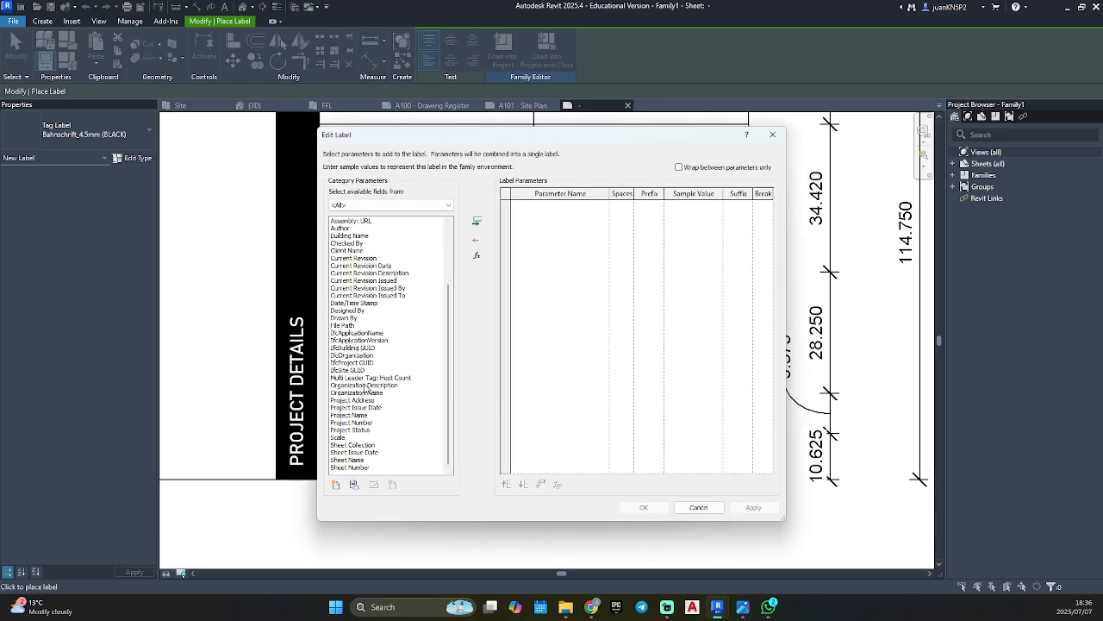
{"action": "left_click", "coordinate": [355, 243]}
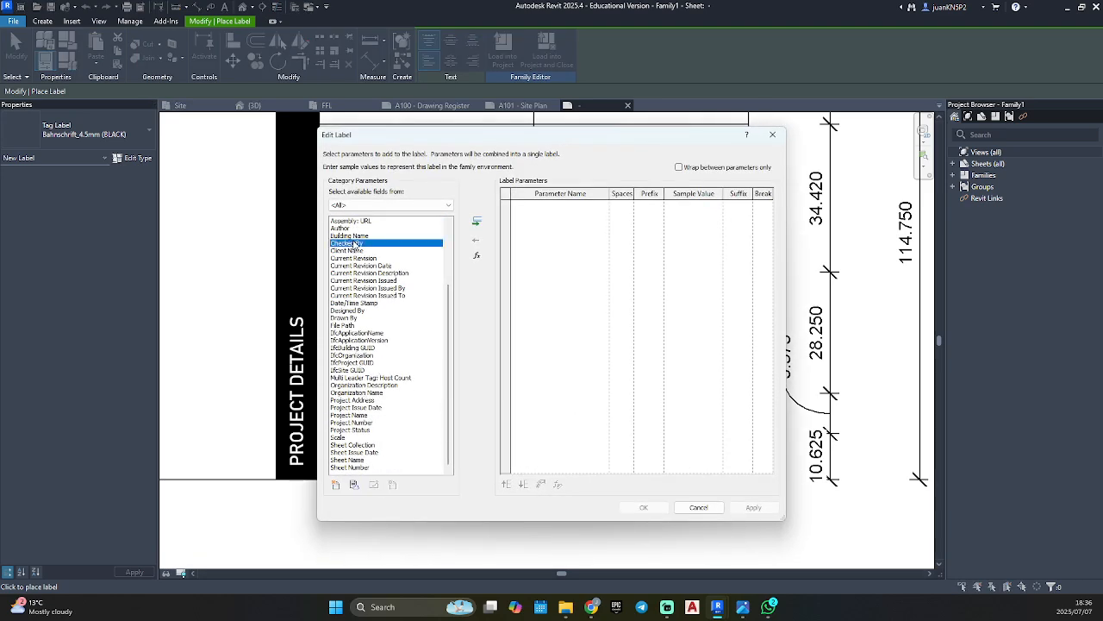
{"action": "left_click", "coordinate": [476, 221]}
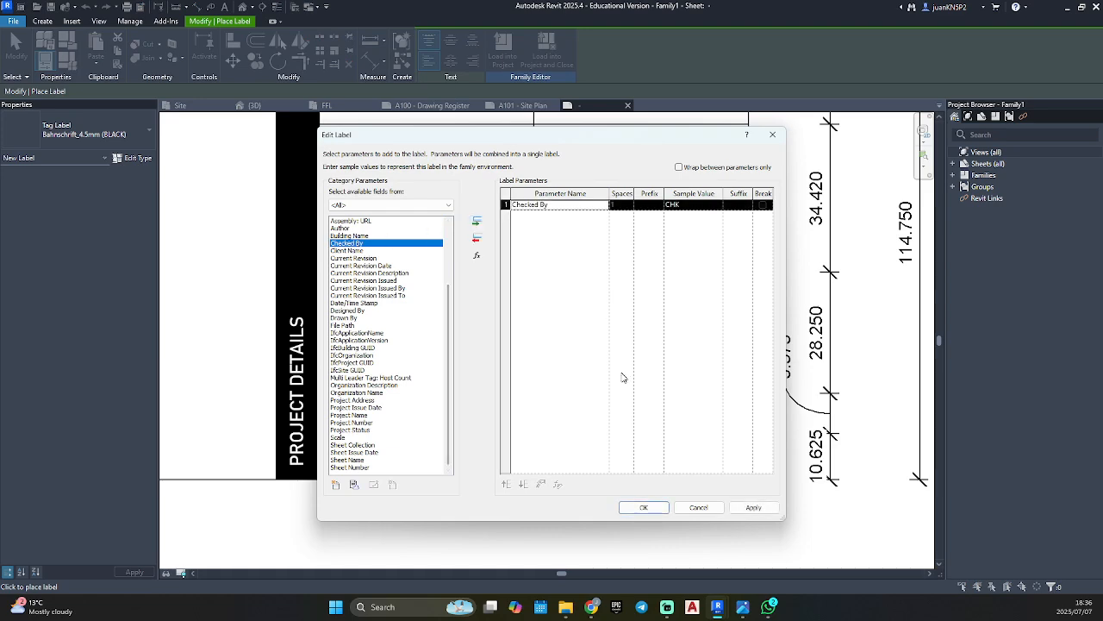
{"action": "left_click", "coordinate": [643, 507]}
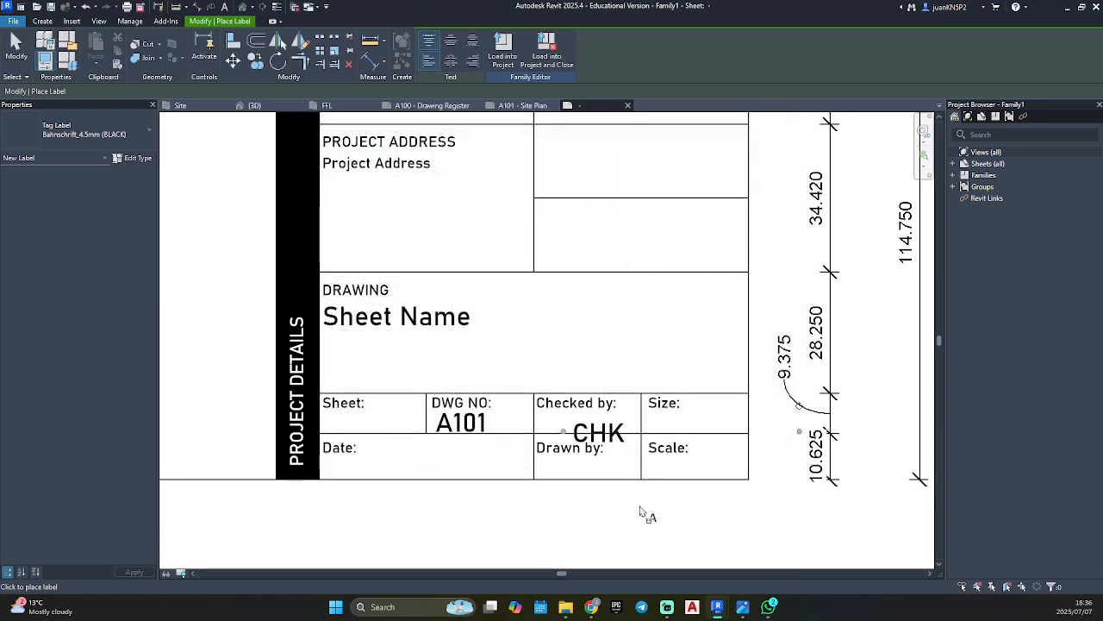
{"action": "left_click", "coordinate": [617, 466]}
{"action": "key", "text": "Escape"}
{"action": "key", "text": "Escape"}
Move the Checked By label directly under its heading and narrow its box to end at the cell's right line.
{"action": "scroll", "coordinate": [601, 437], "scroll_direction": "up", "scroll_amount": 2}
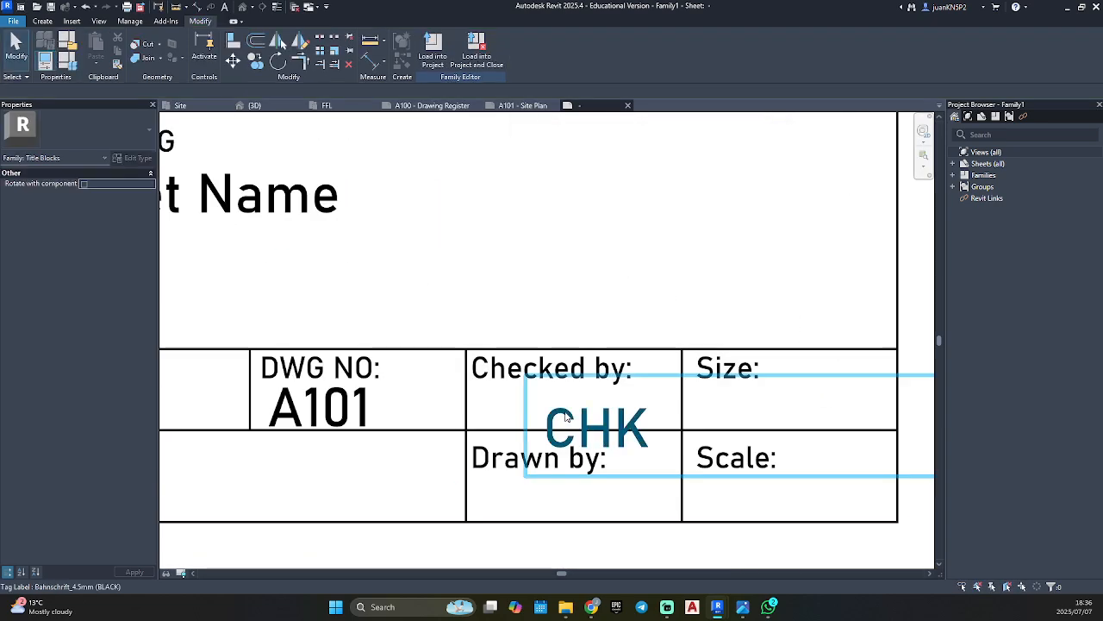
{"action": "left_click_drag", "start_coordinate": [564, 416], "coordinate": [491, 397]}
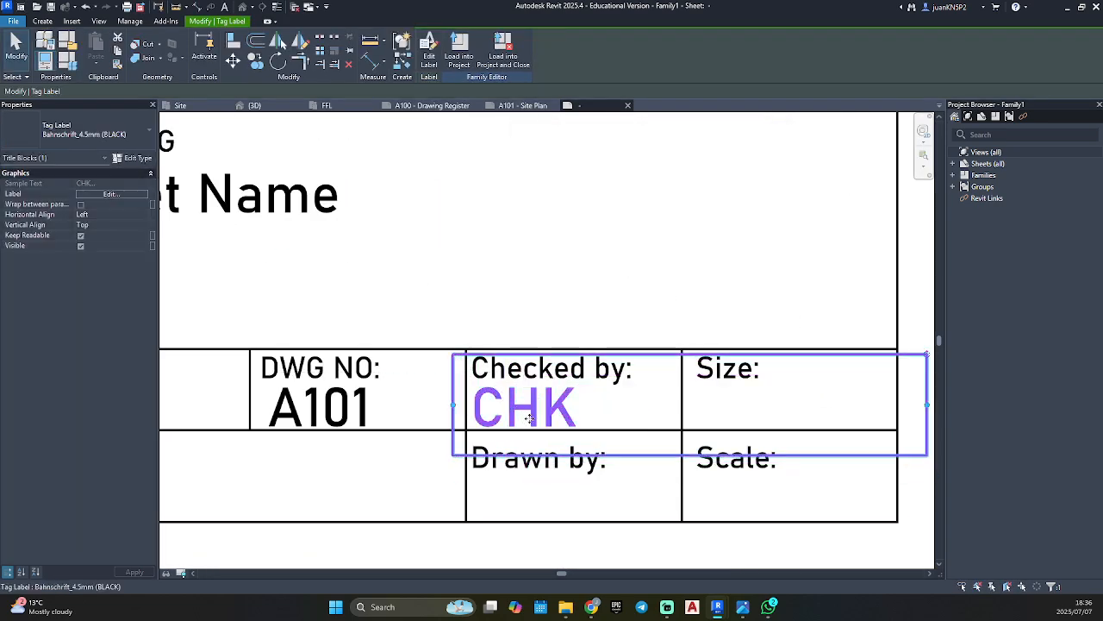
{"action": "left_click_drag", "start_coordinate": [927, 406], "coordinate": [682, 410]}
{"action": "key", "text": "Escape"}
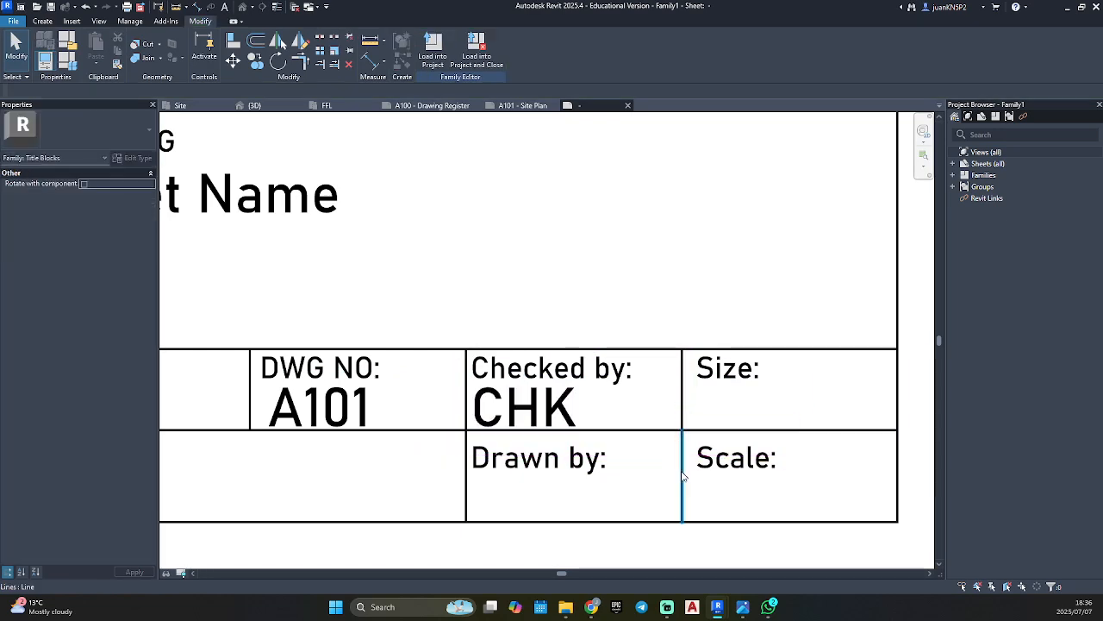
Place a Bahnschrift_4.5mm (BLACK) label with the Drawn By parameter below the "Drawn by:" heading.
{"action": "left_click", "coordinate": [48, 21]}
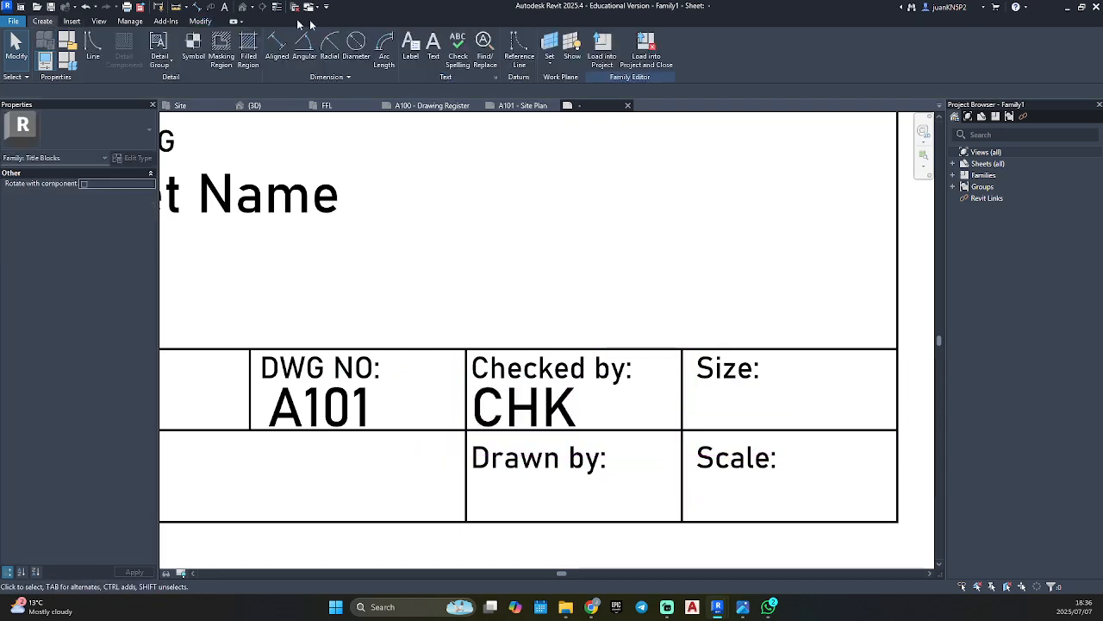
{"action": "left_click", "coordinate": [410, 45]}
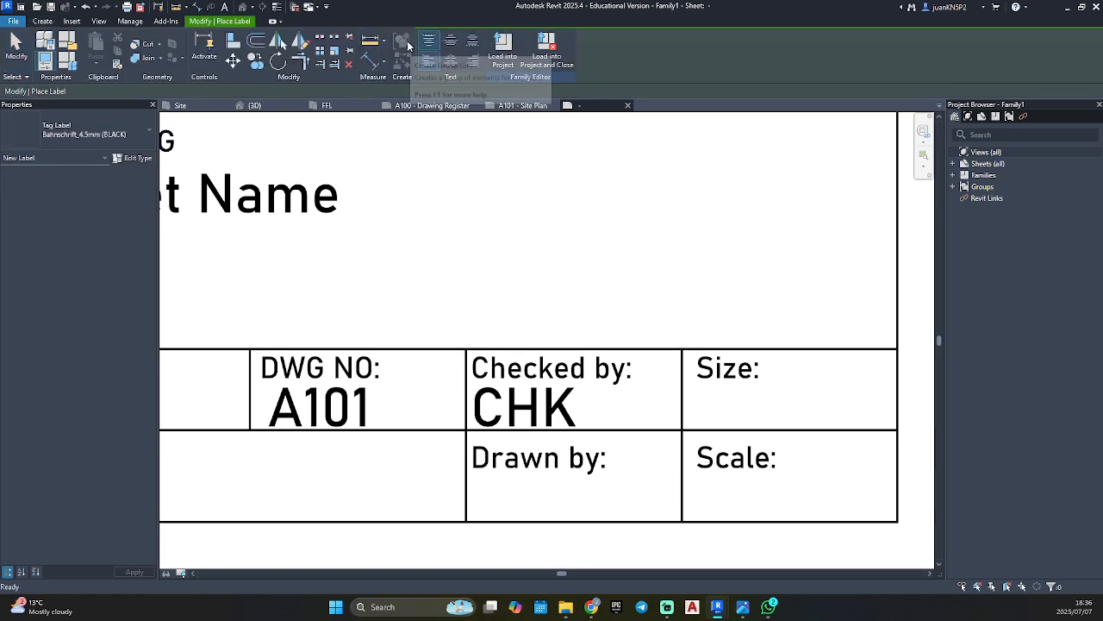
{"action": "left_click", "coordinate": [510, 485]}
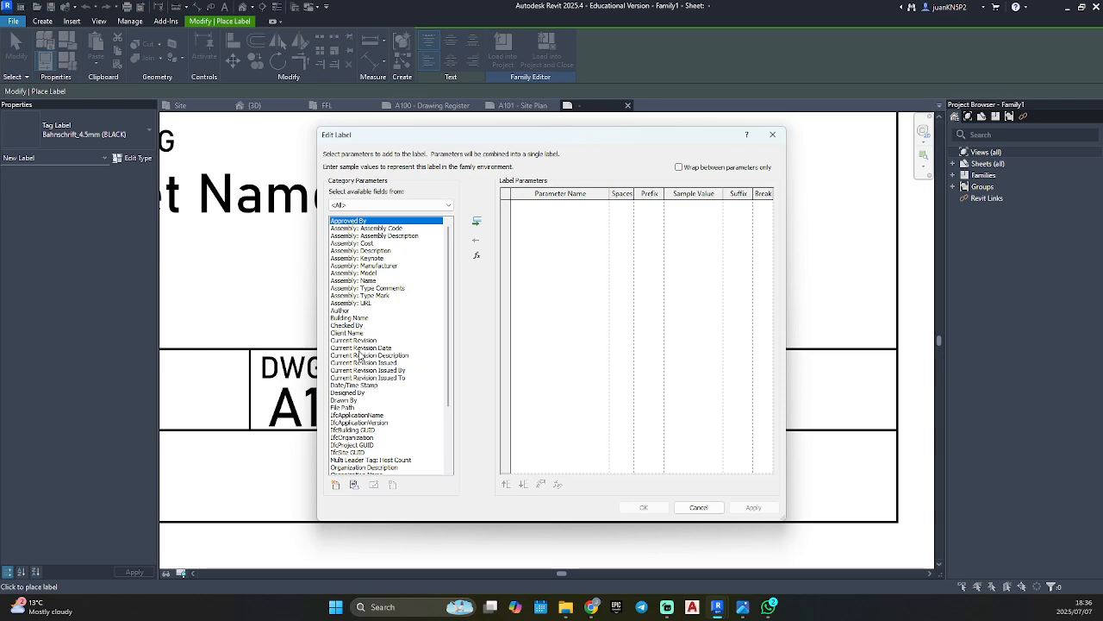
{"action": "left_click", "coordinate": [348, 400]}
{"action": "left_click", "coordinate": [477, 221]}
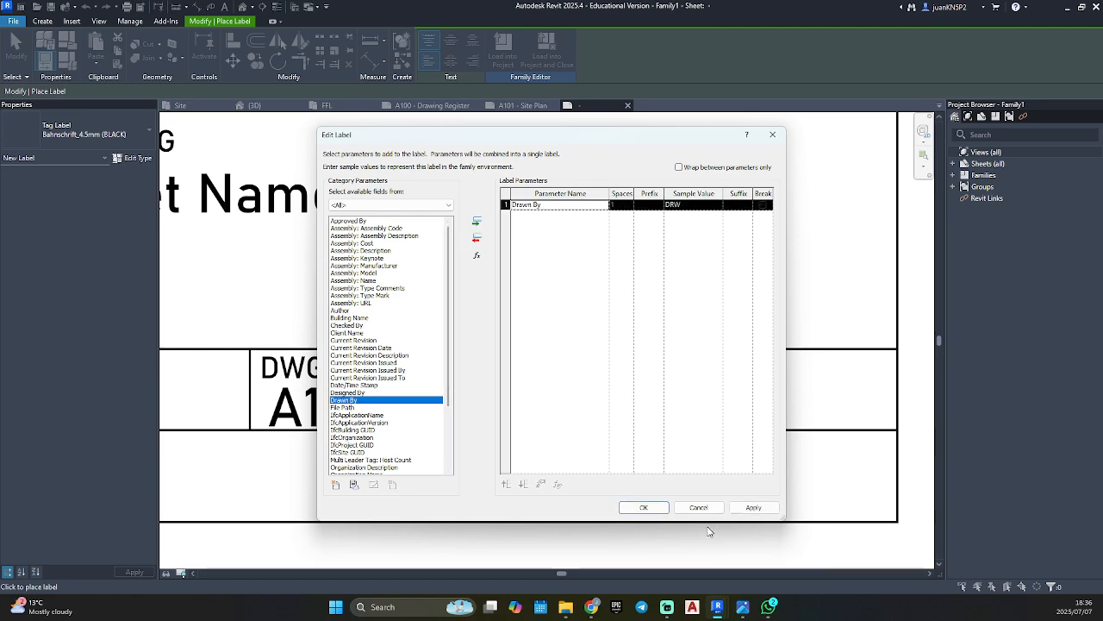
{"action": "left_click", "coordinate": [762, 507]}
{"action": "left_click", "coordinate": [638, 507]}
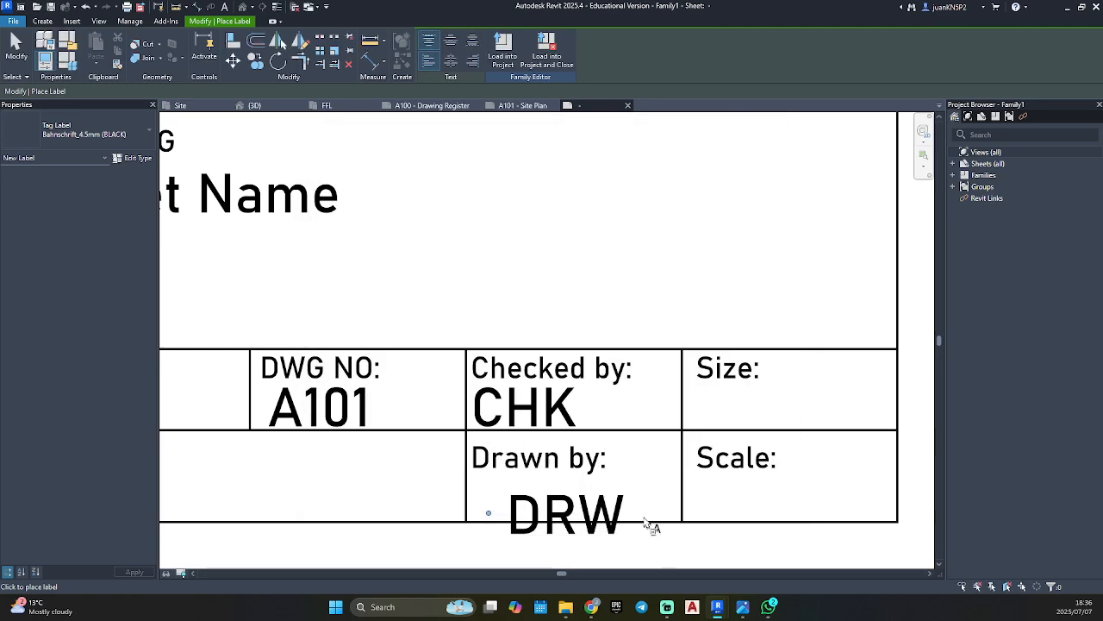
{"action": "key", "text": "Escape"}
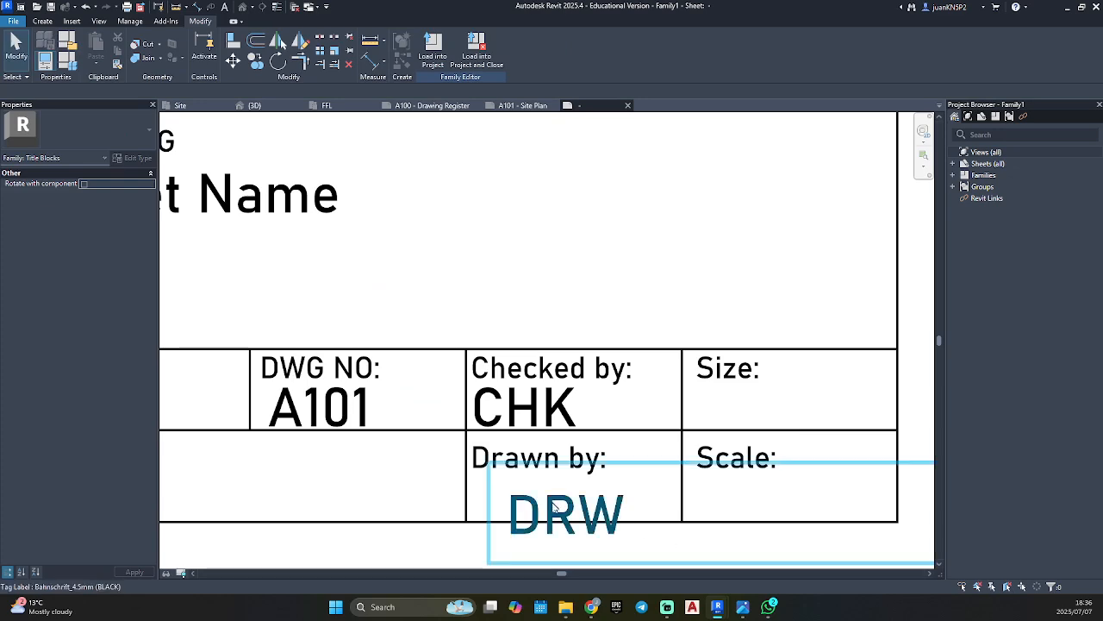
Move the Drawn By label directly under its heading and narrow its box to end at the cell's right line.
{"action": "left_click_drag", "start_coordinate": [559, 506], "coordinate": [520, 487]}
{"action": "scroll", "coordinate": [520, 487], "scroll_direction": "down", "scroll_amount": 2}
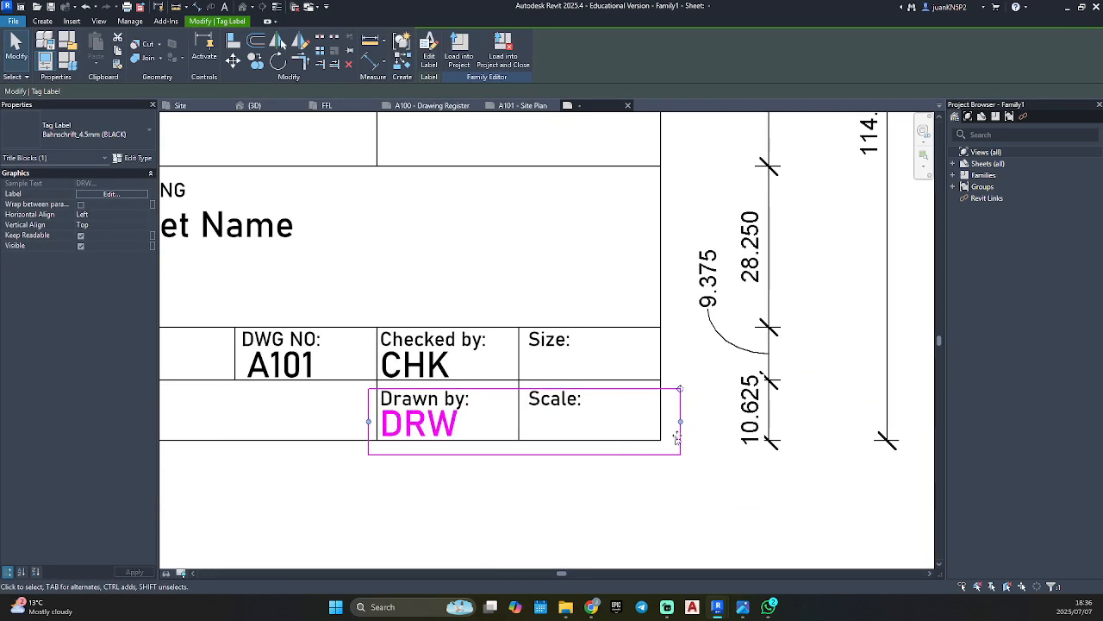
{"action": "left_click_drag", "start_coordinate": [526, 414], "coordinate": [518, 420]}
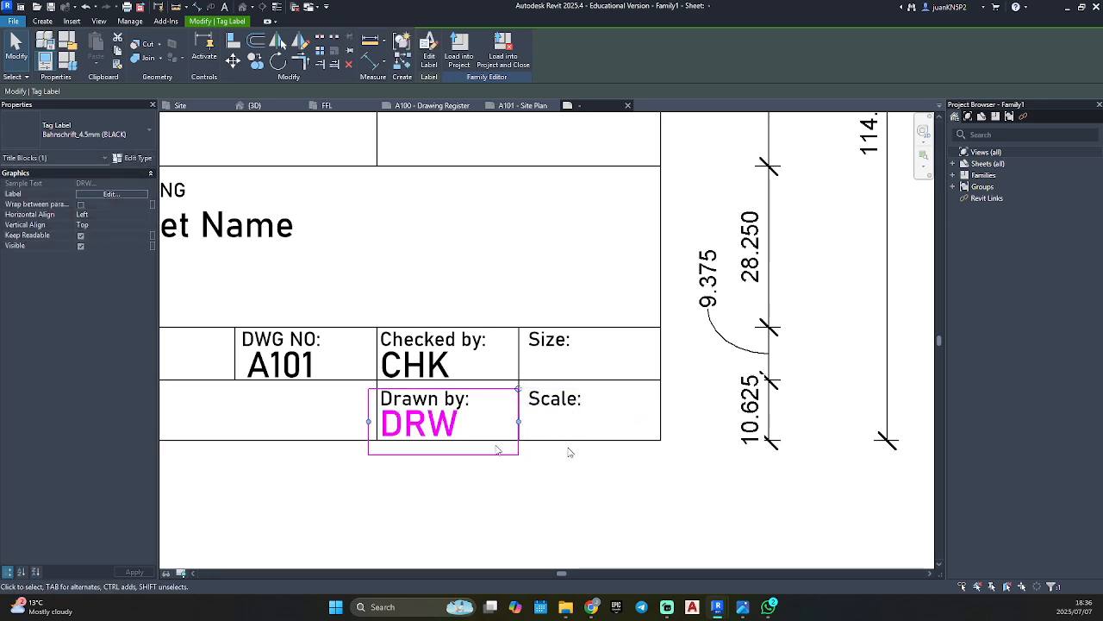
{"action": "left_click", "coordinate": [530, 513]}
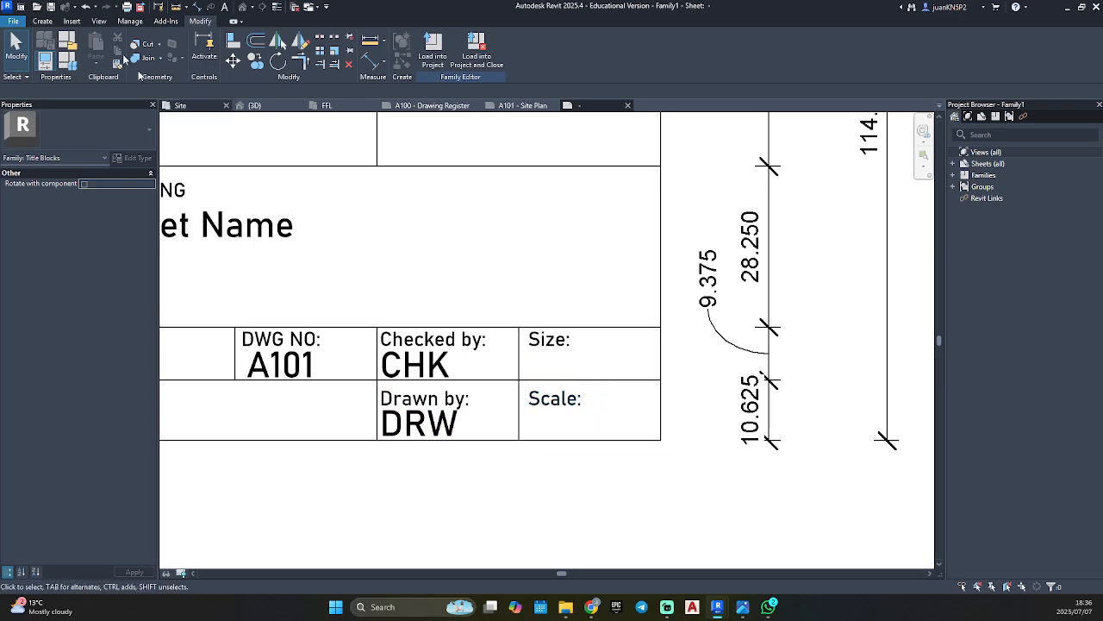
Place a Bahnschrift_4.5mm (BLACK) label with the Scale parameter in the cells holding the "Size:" and "Scale:" headings.
{"action": "left_click", "coordinate": [43, 21]}
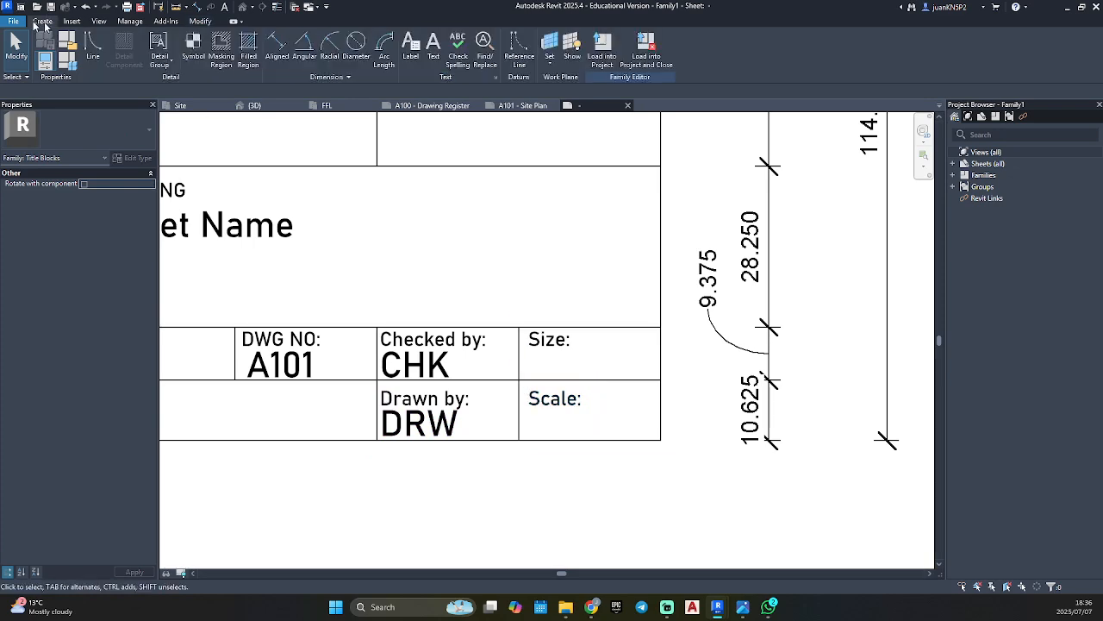
{"action": "left_click", "coordinate": [411, 50]}
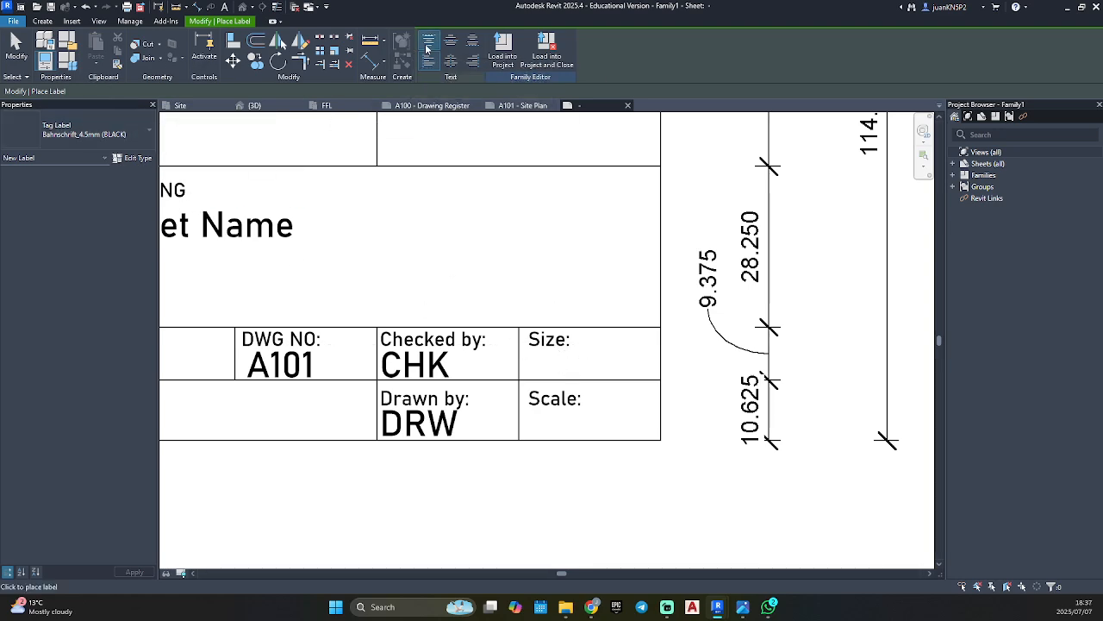
{"action": "left_click", "coordinate": [572, 362]}
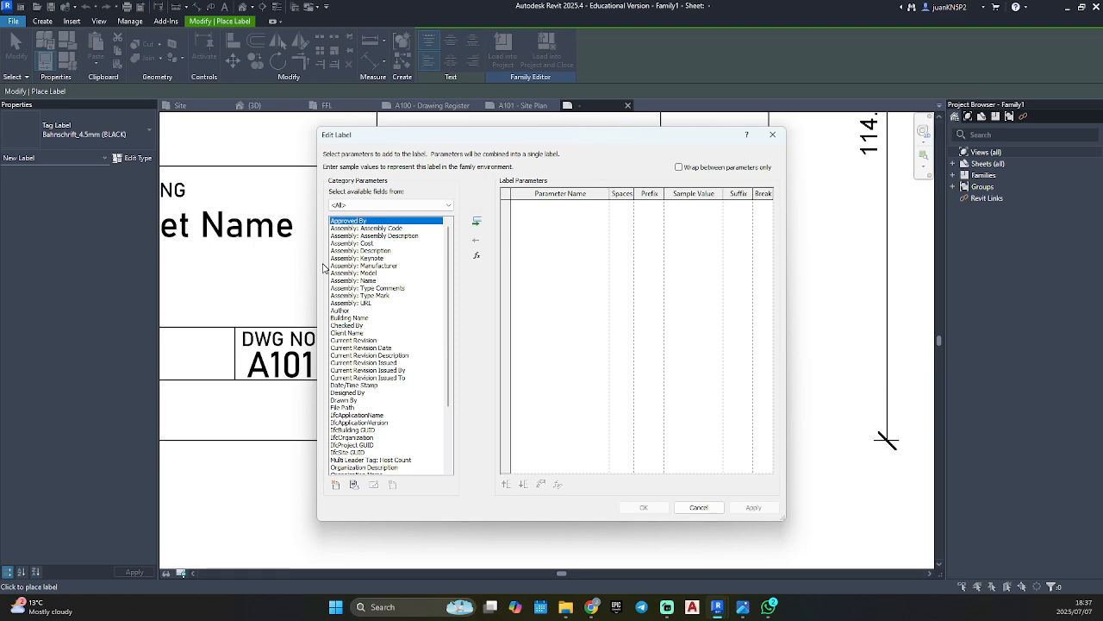
{"action": "scroll", "coordinate": [353, 338], "scroll_direction": "down", "scroll_amount": 5}
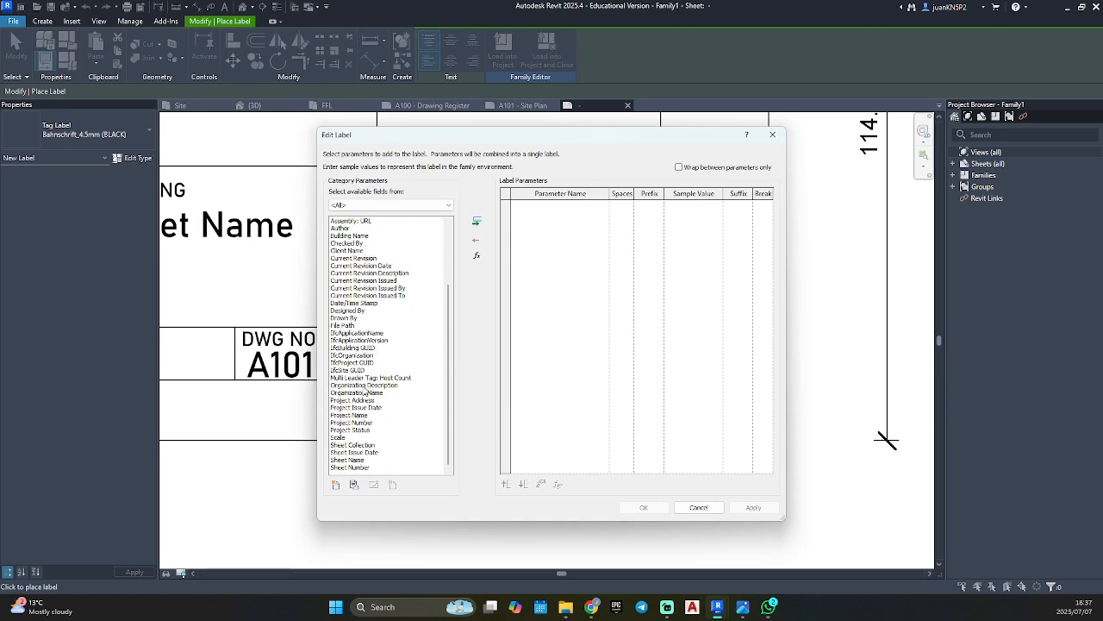
{"action": "left_click", "coordinate": [350, 439]}
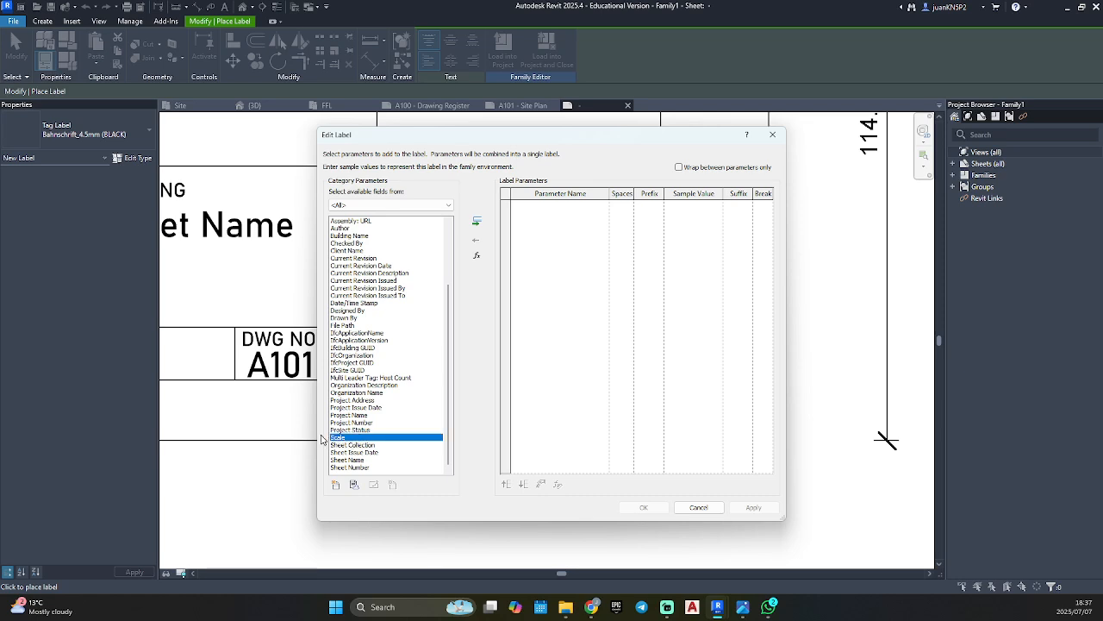
{"action": "left_click", "coordinate": [476, 225]}
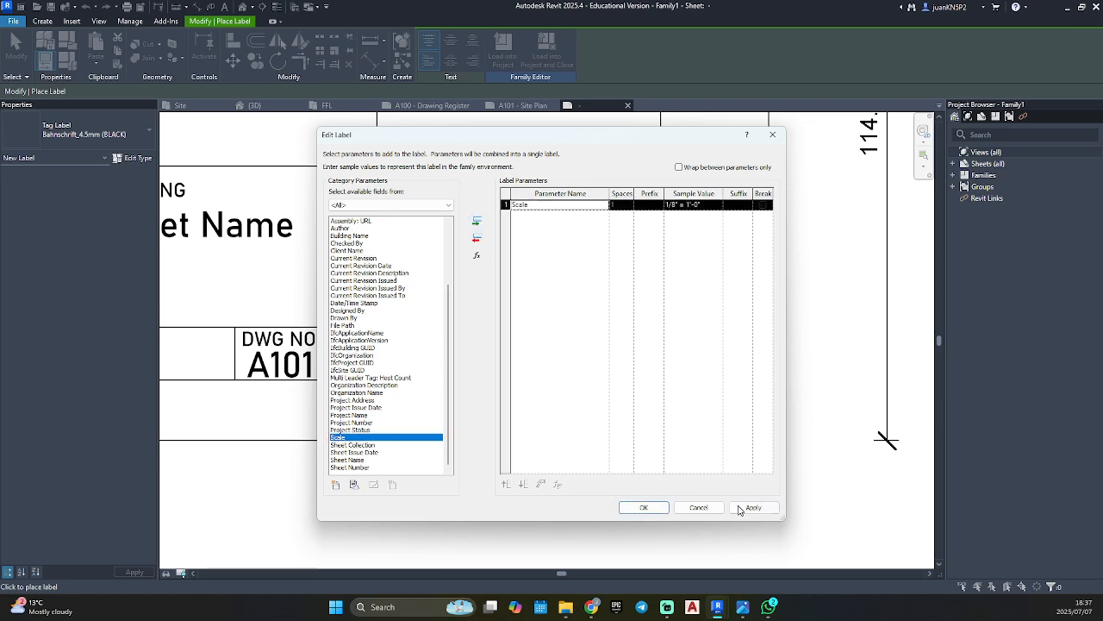
{"action": "left_click", "coordinate": [643, 508]}
{"action": "left_click", "coordinate": [629, 506]}
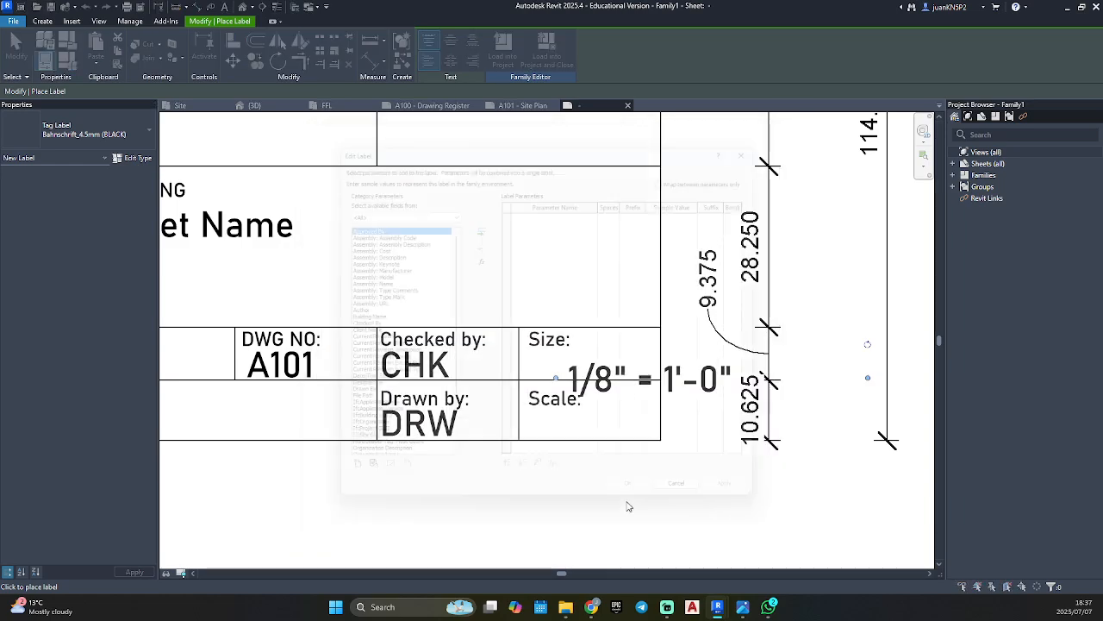
{"action": "key", "text": "Escape"}
{"action": "key", "text": "Escape"}
Move the Scale label under the "Size:" heading with a narrower box and change its type to Bahnschrift_2.5mm (BLACK).
{"action": "left_click_drag", "start_coordinate": [699, 382], "coordinate": [661, 368]}
{"action": "left_click_drag", "start_coordinate": [826, 362], "coordinate": [705, 356]}
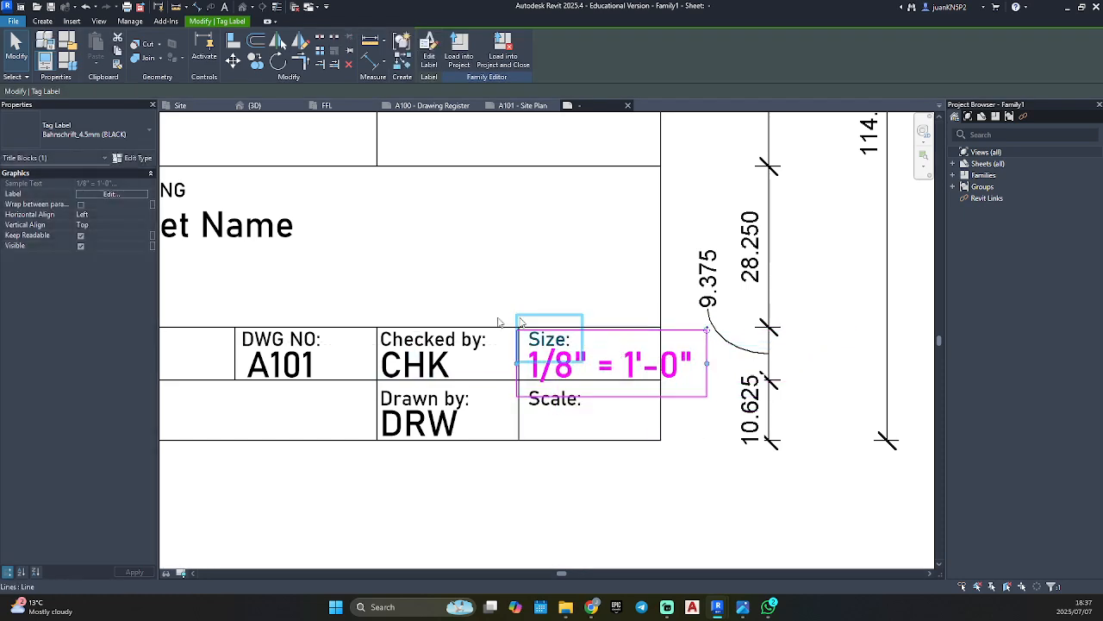
{"action": "left_click", "coordinate": [134, 135]}
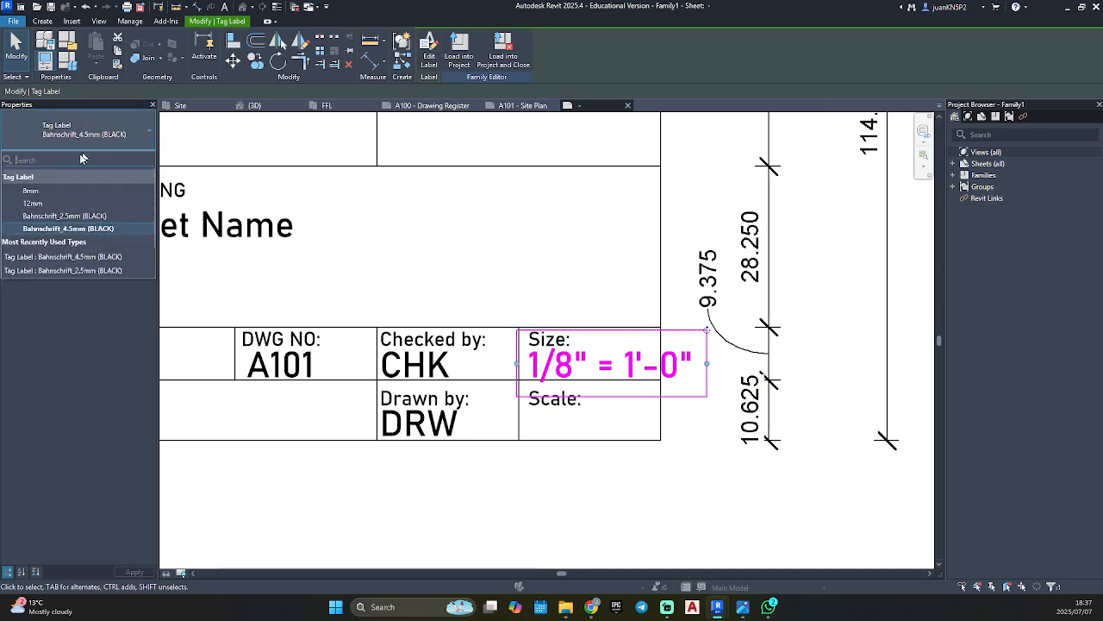
{"action": "left_click", "coordinate": [76, 217]}
{"action": "scroll", "coordinate": [694, 373], "scroll_direction": "up", "scroll_amount": 3}
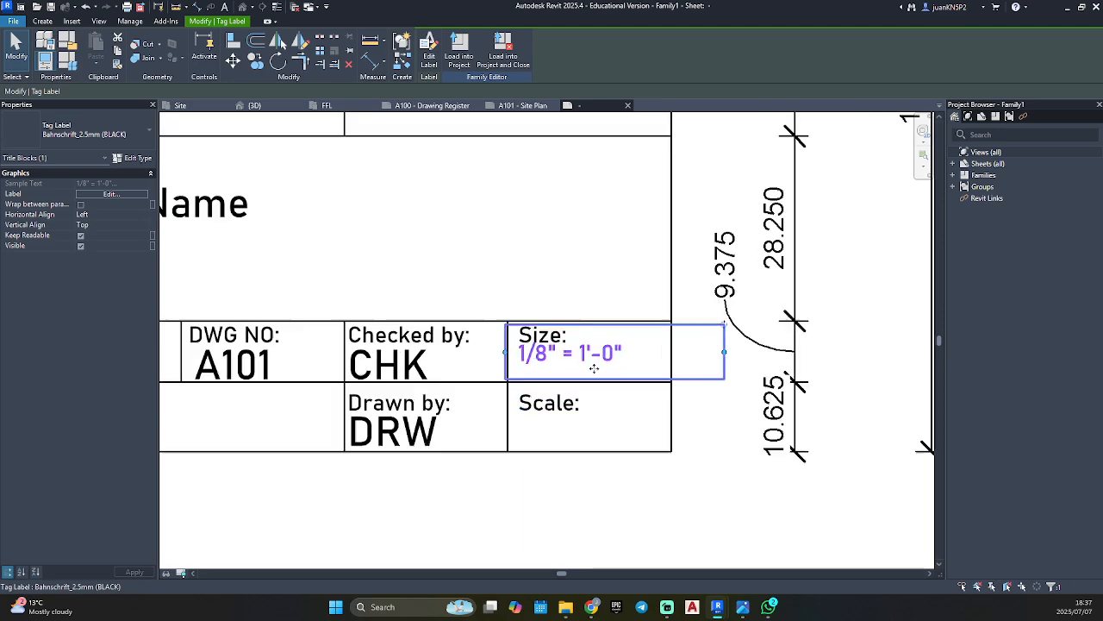
{"action": "left_click_drag", "start_coordinate": [603, 364], "coordinate": [600, 366]}
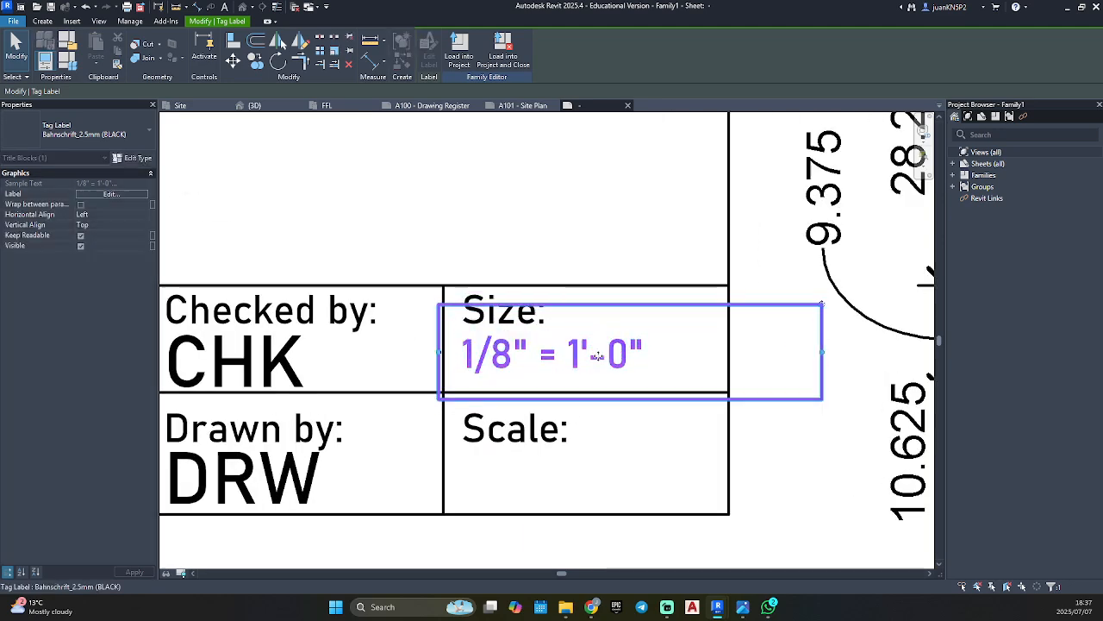
Set the Scale parameter's sample value to "Scale" in the selected label.
{"action": "left_click", "coordinate": [110, 194]}
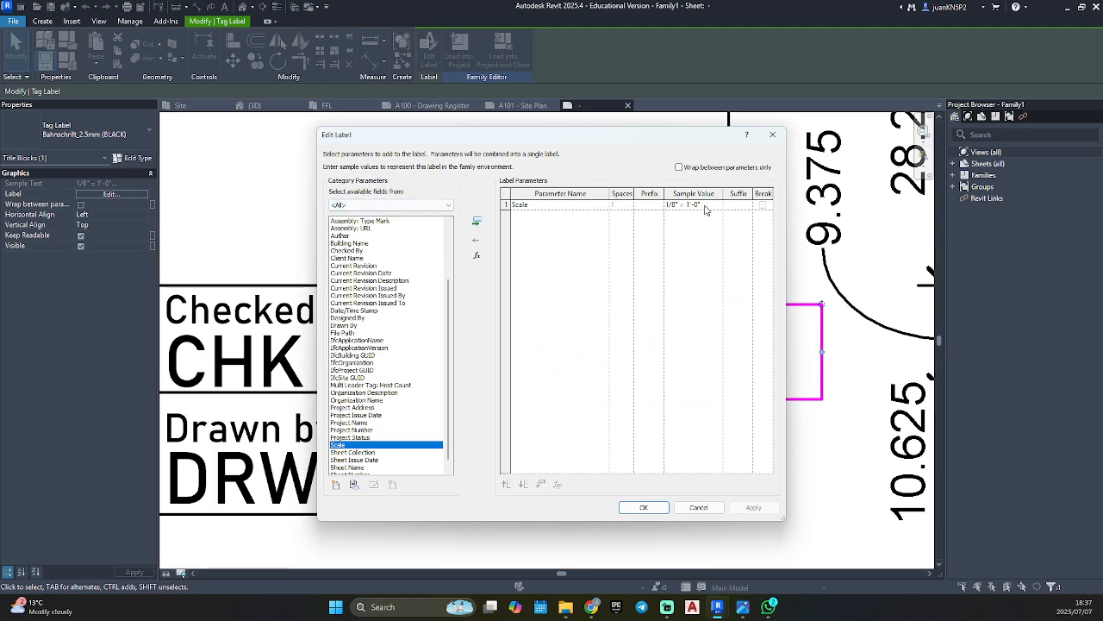
{"action": "left_click", "coordinate": [707, 205]}
{"action": "left_click", "coordinate": [660, 507]}
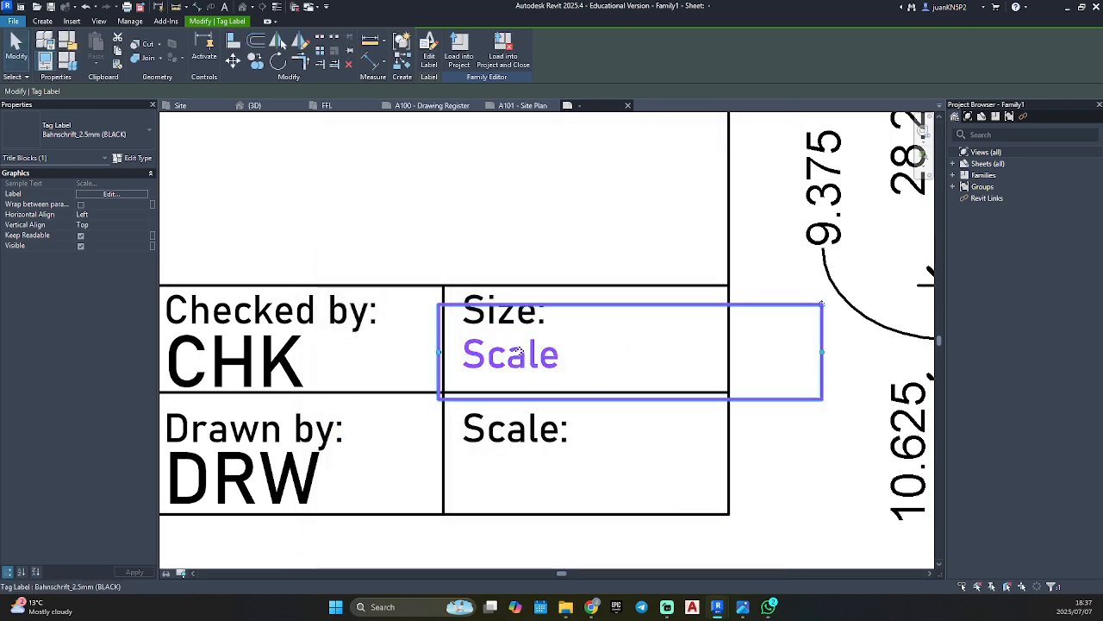
Move the Scale label below the "Scale:" heading and fit its box to the cell's width.
{"action": "left_click_drag", "start_coordinate": [514, 357], "coordinate": [523, 476], "text": "ctrl"}
{"action": "left_click_drag", "start_coordinate": [822, 477], "coordinate": [731, 473]}
{"action": "left_click_drag", "start_coordinate": [439, 474], "coordinate": [443, 473]}
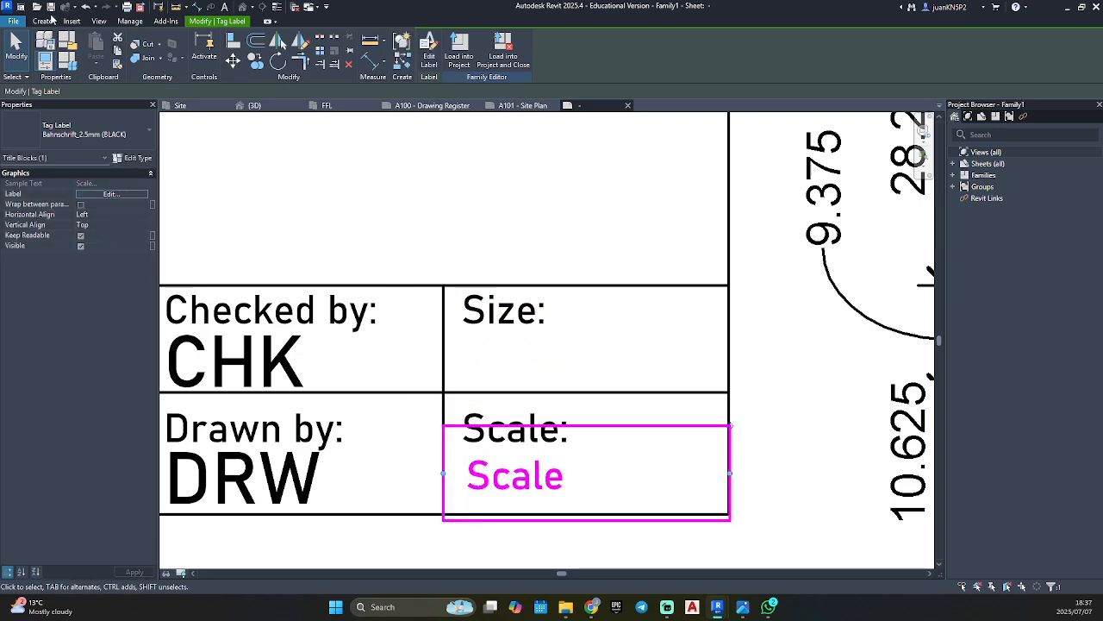
{"action": "left_click", "coordinate": [45, 21]}
{"action": "left_click", "coordinate": [411, 49]}
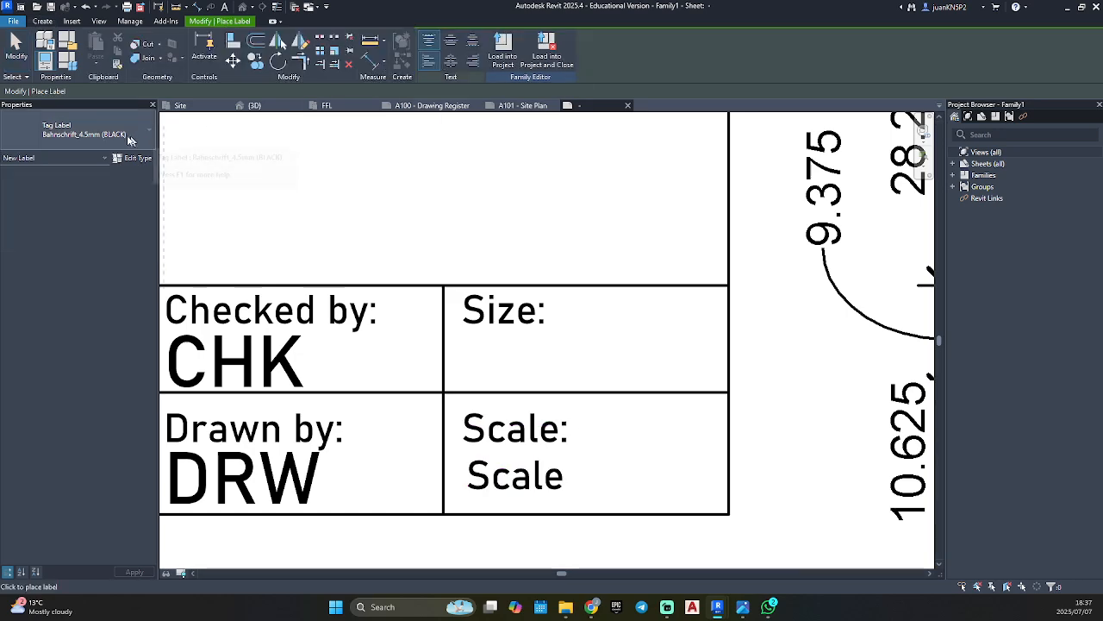
{"action": "left_click", "coordinate": [574, 342]}
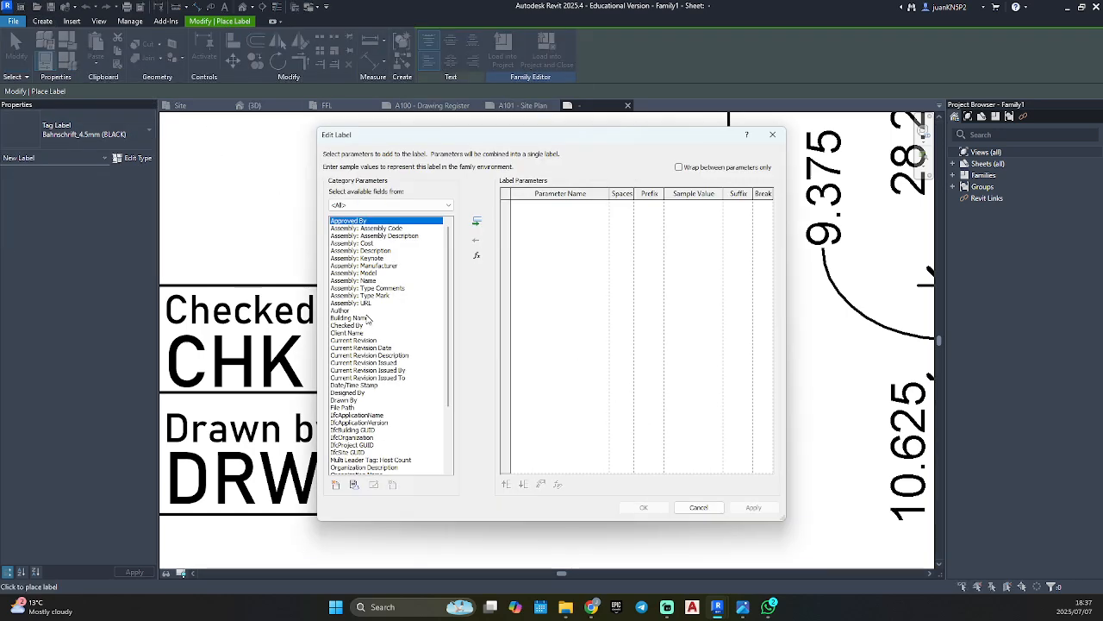
{"action": "scroll", "coordinate": [368, 319], "scroll_direction": "down", "scroll_amount": 4}
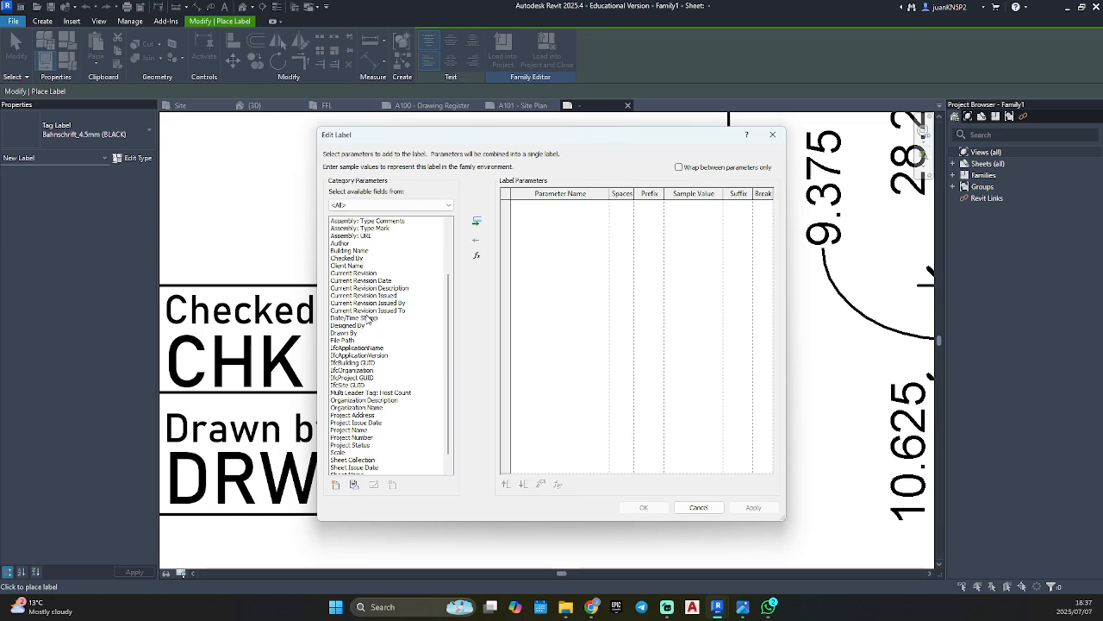
{"action": "scroll", "coordinate": [368, 319], "scroll_direction": "down", "scroll_amount": 1}
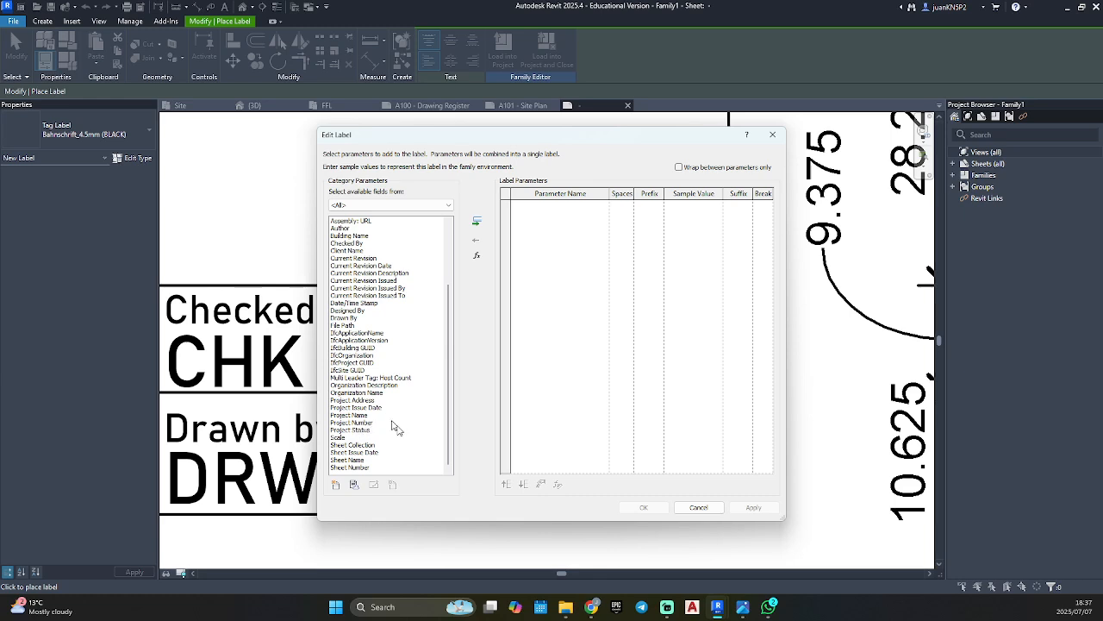
{"action": "left_click", "coordinate": [721, 613]}
{"action": "left_click", "coordinate": [720, 613]}
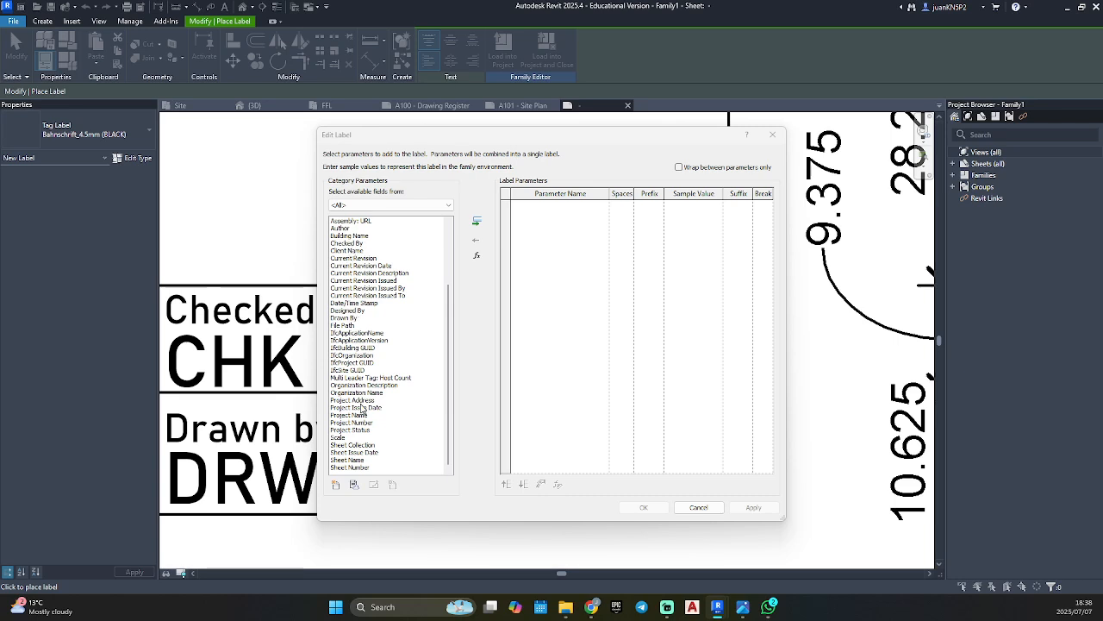
{"action": "left_click", "coordinate": [773, 134]}
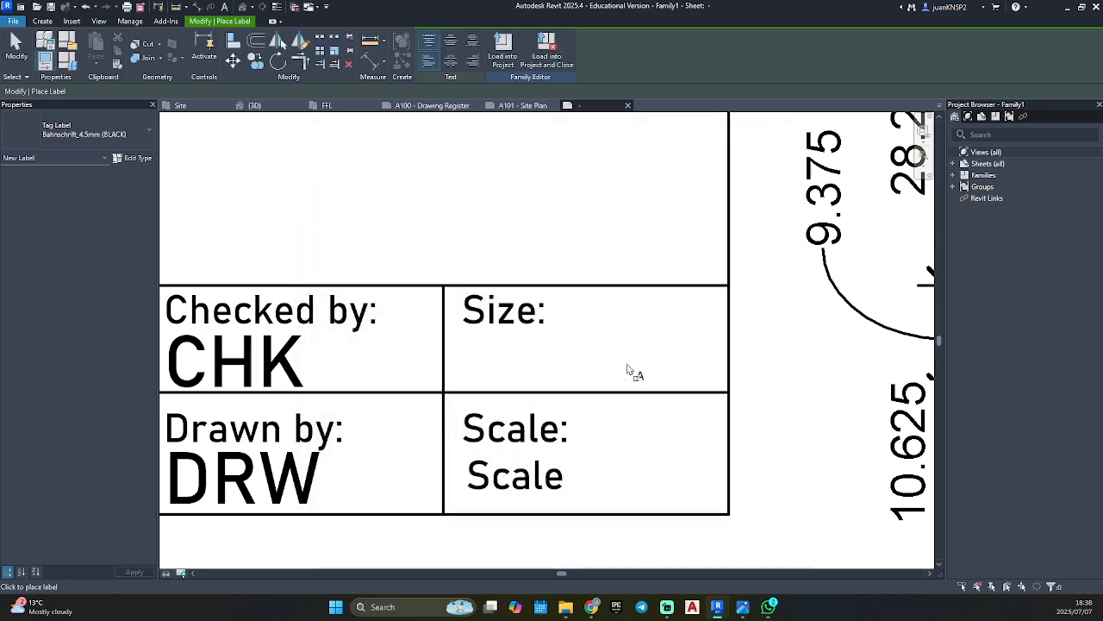
{"action": "key", "text": "Escape"}
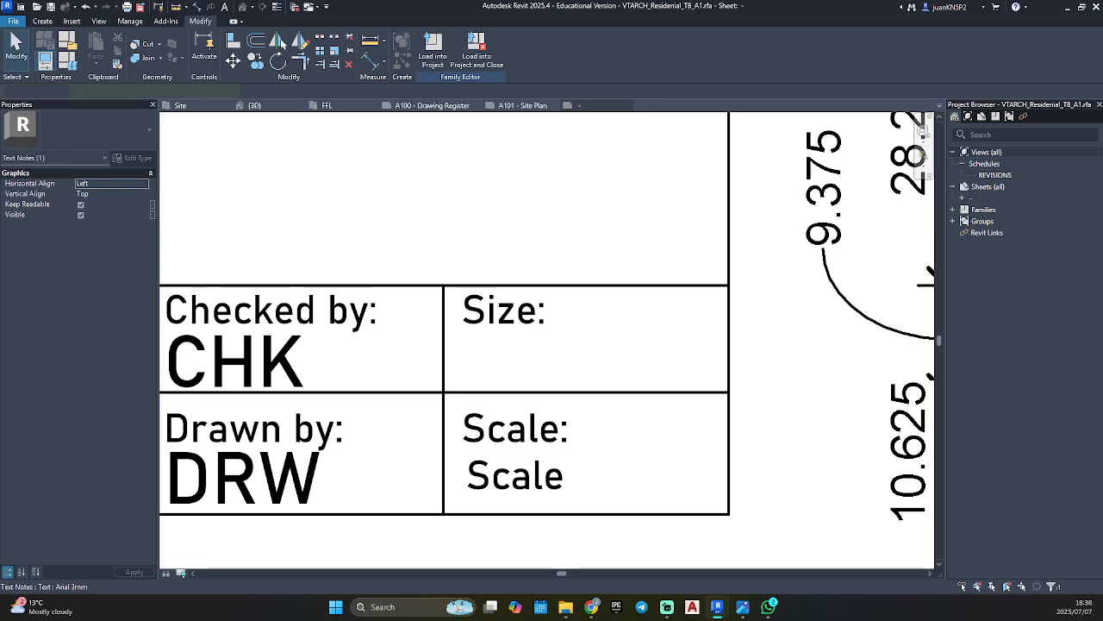
{"action": "left_click", "coordinate": [782, 467]}
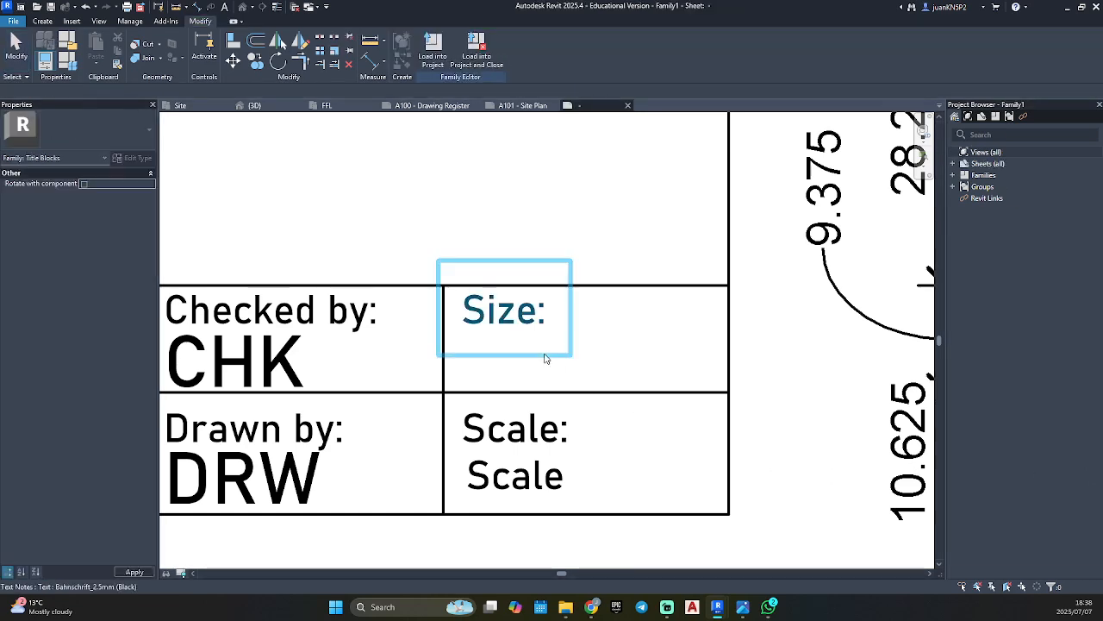
Place a Bahnschrift_2.5mm (Black) text note reading "A1" in the "Size:" cell.
{"action": "key", "text": "t"}
{"action": "key", "text": "x"}
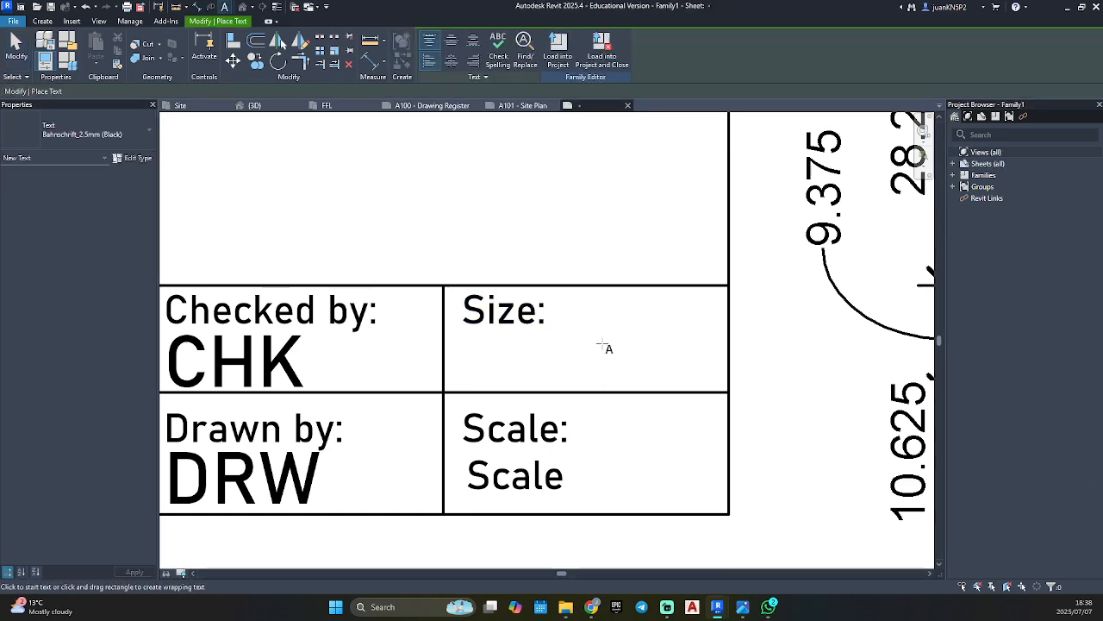
{"action": "left_click", "coordinate": [603, 345]}
{"action": "type", "text": "A!"}
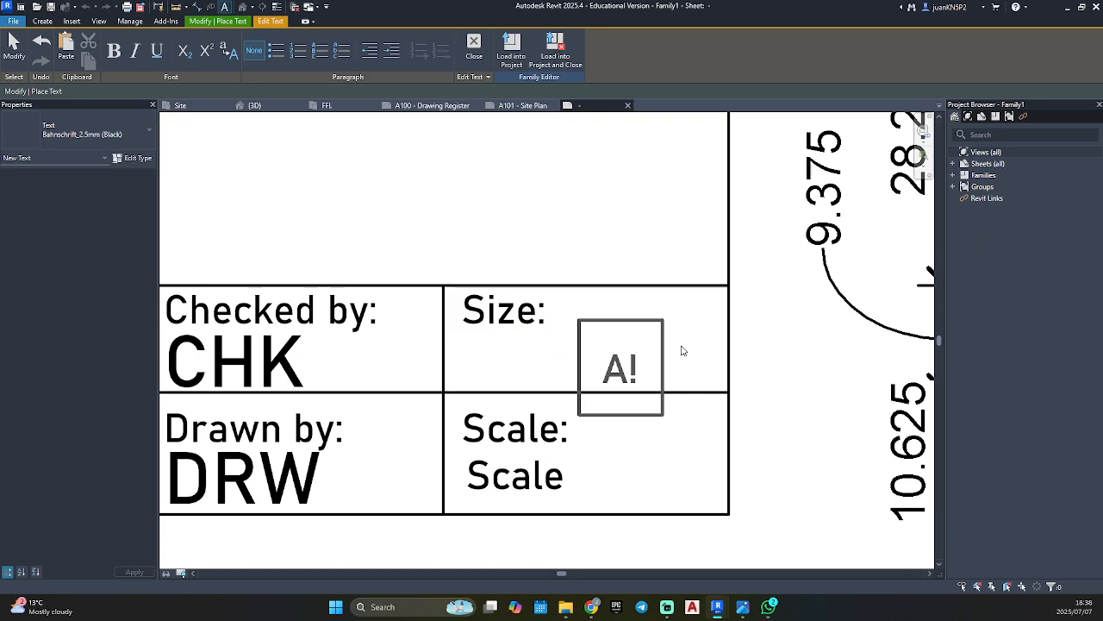
{"action": "key", "text": "BackSpace"}
{"action": "type", "text": "1"}
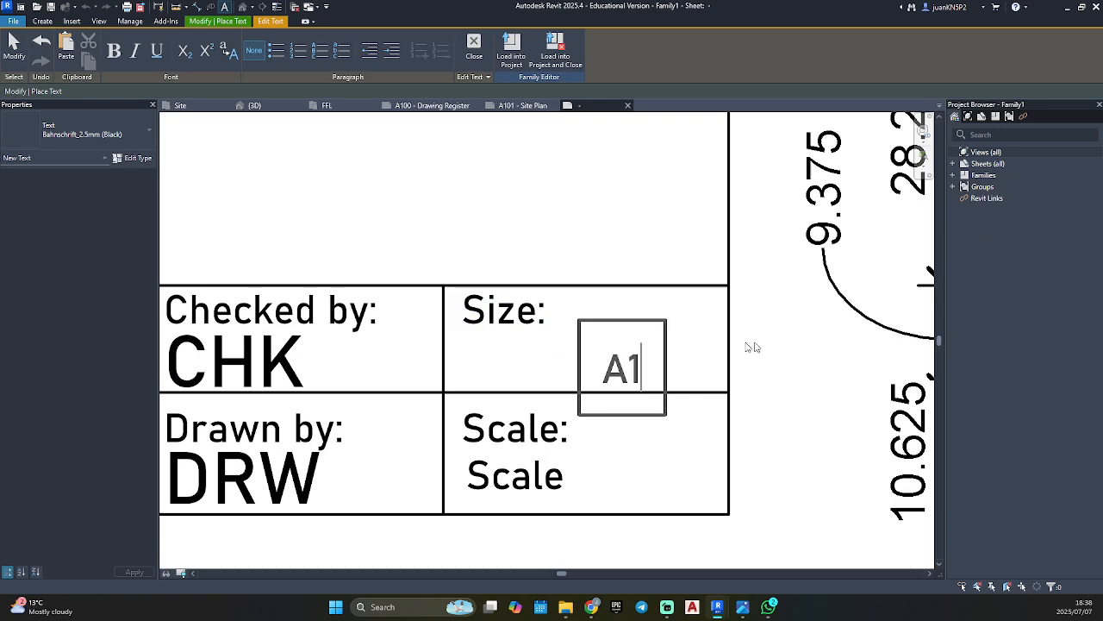
{"action": "left_click", "coordinate": [705, 347]}
Change the "A1" text note's type to Bahnschrift_4.5mm (Black) and move it up inside the "Size:" cell.
{"action": "left_click", "coordinate": [84, 134]}
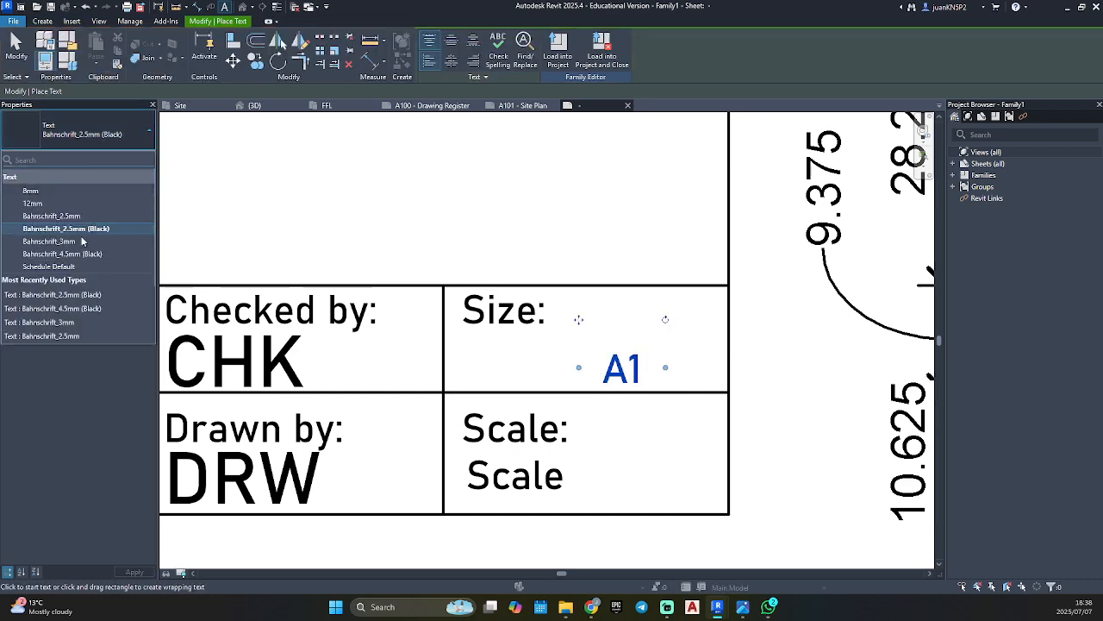
{"action": "left_click", "coordinate": [69, 254]}
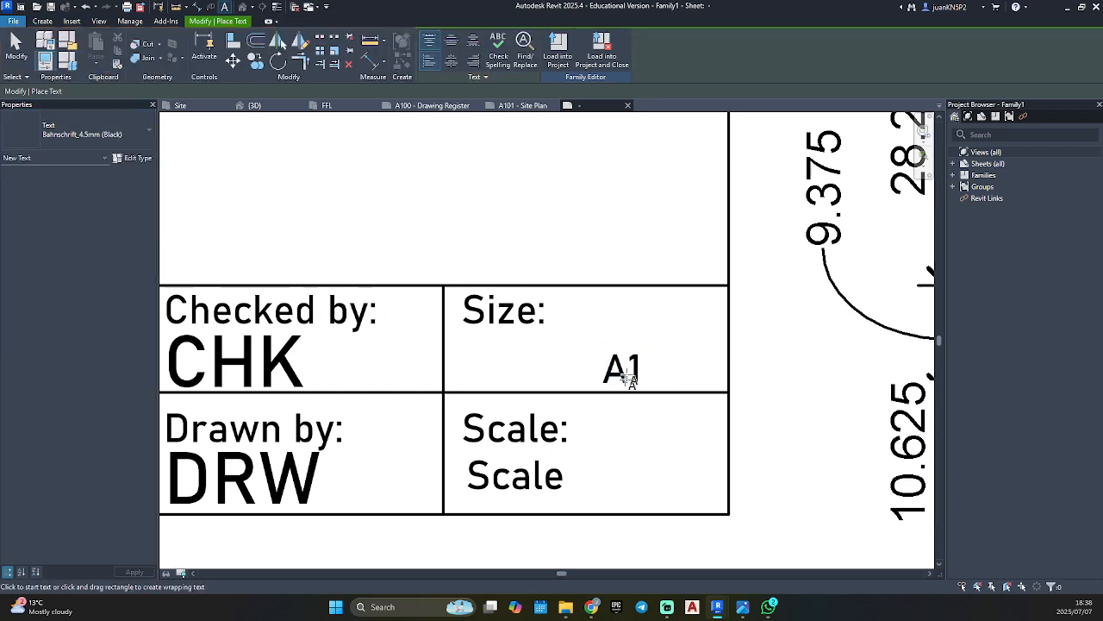
{"action": "key", "text": "Escape"}
{"action": "left_click", "coordinate": [621, 369]}
{"action": "left_click", "coordinate": [75, 136]}
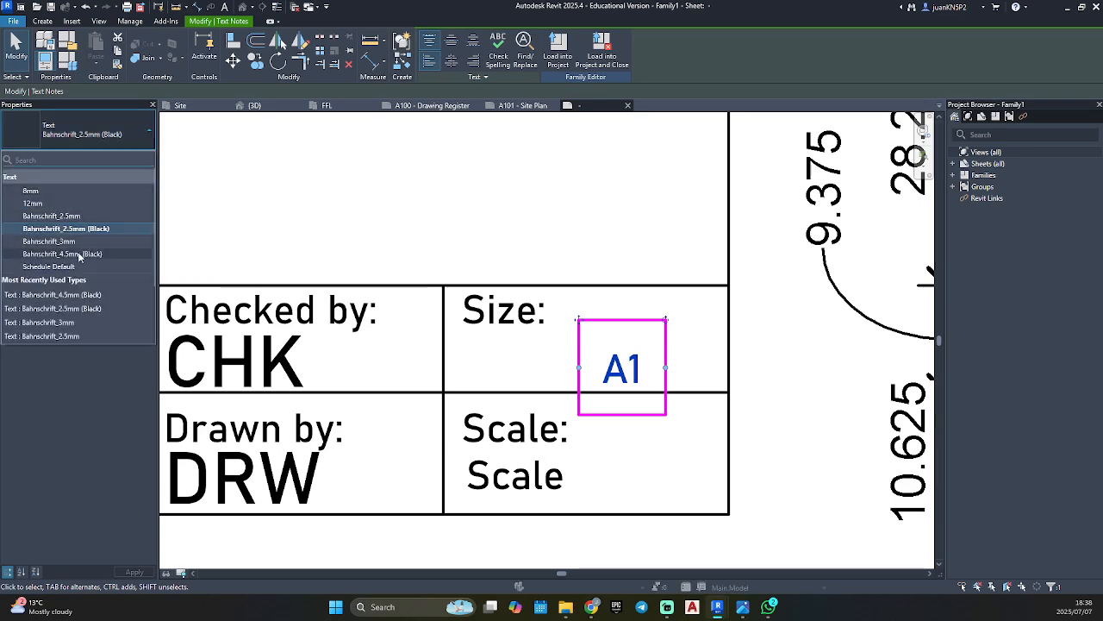
{"action": "left_click", "coordinate": [77, 250]}
{"action": "left_click_drag", "start_coordinate": [582, 320], "coordinate": [579, 276]}
{"action": "key", "text": "Escape"}
Duplicate the type of the CHK label under "Checked by:" as Bahnschrift_3mm (BLACK).
{"action": "scroll", "coordinate": [613, 368], "scroll_direction": "down", "scroll_amount": 6}
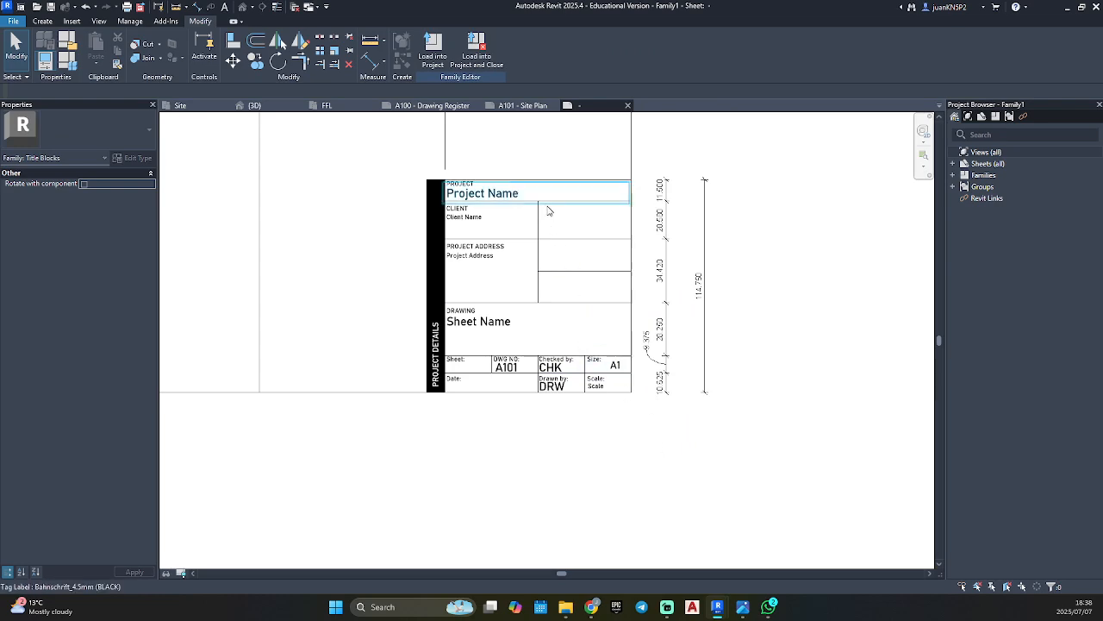
{"action": "scroll", "coordinate": [596, 384], "scroll_direction": "up", "scroll_amount": 4}
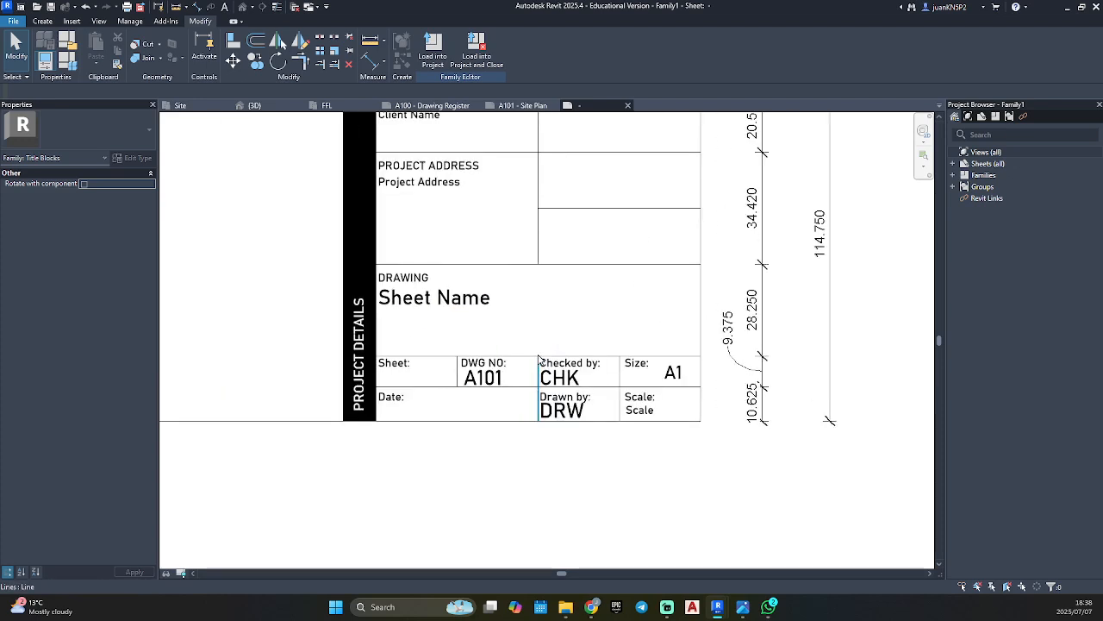
{"action": "left_click", "coordinate": [564, 380]}
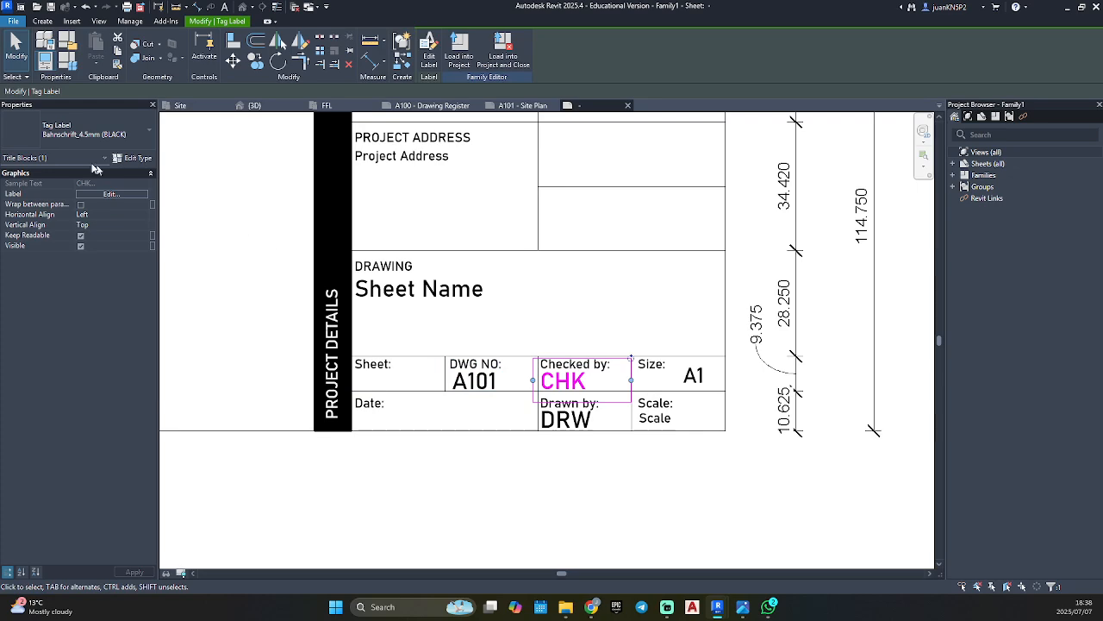
{"action": "left_click", "coordinate": [135, 158]}
{"action": "left_click", "coordinate": [767, 188]}
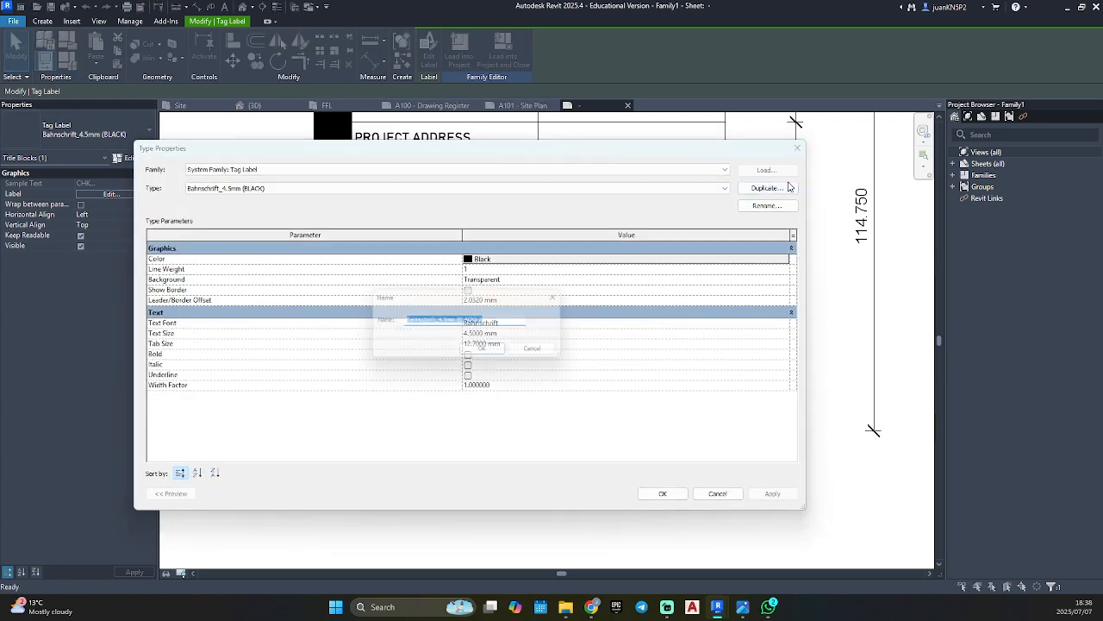
{"action": "key", "text": "End"}
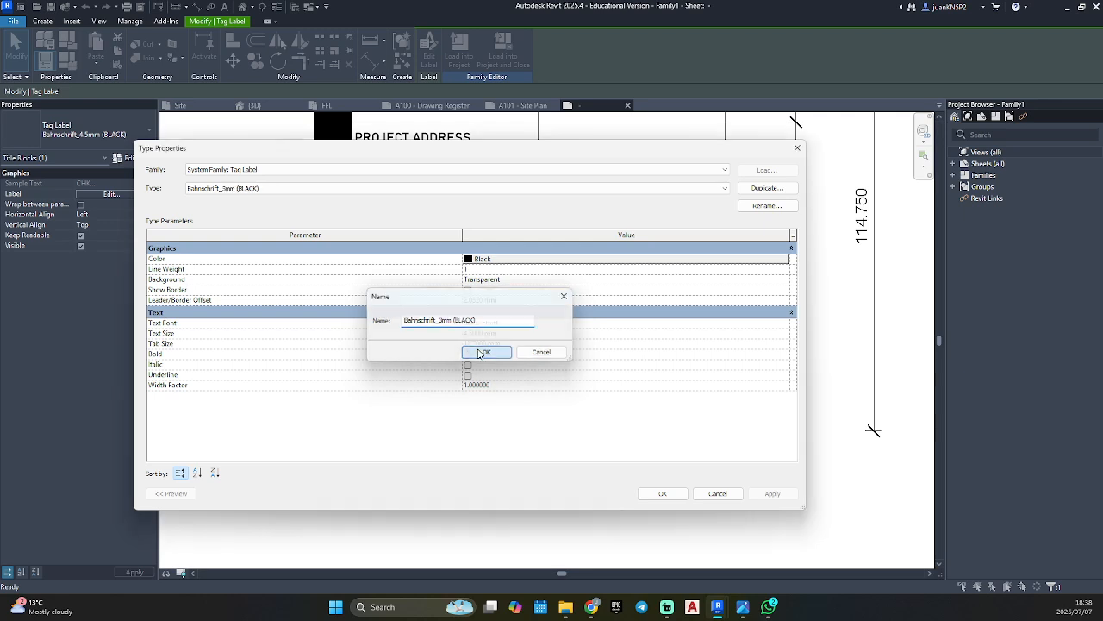
{"action": "left_click", "coordinate": [479, 351]}
Set the Bahnschrift_3mm (BLACK) label type's text size to 3 mm and apply it to the CHK label.
{"action": "left_click", "coordinate": [517, 342]}
{"action": "left_click", "coordinate": [542, 335]}
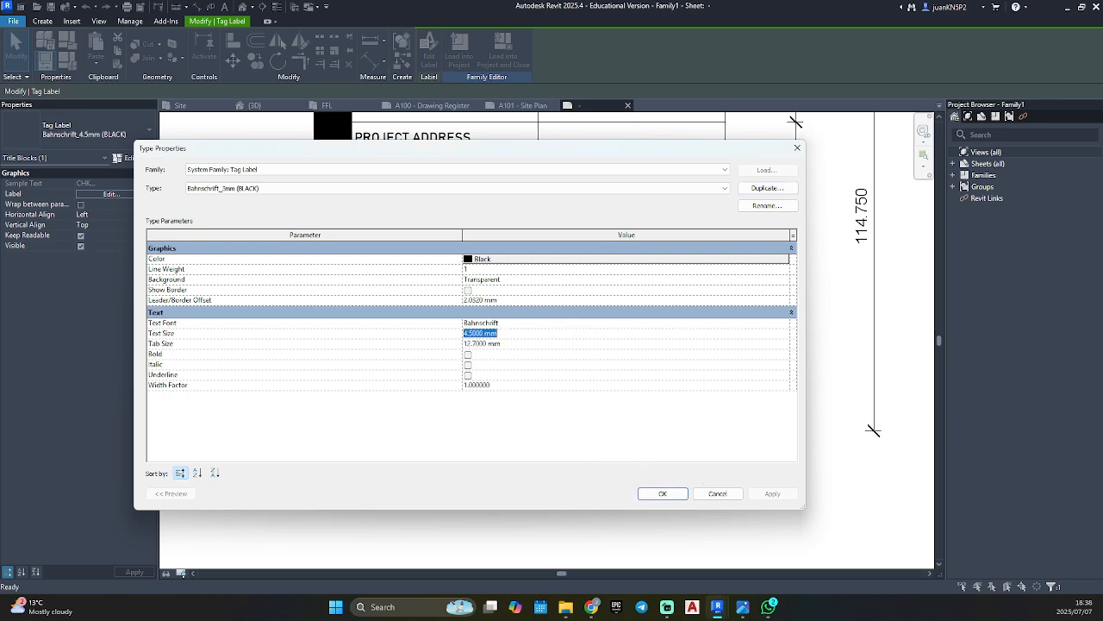
{"action": "type", "text": "3"}
{"action": "key", "text": "Return"}
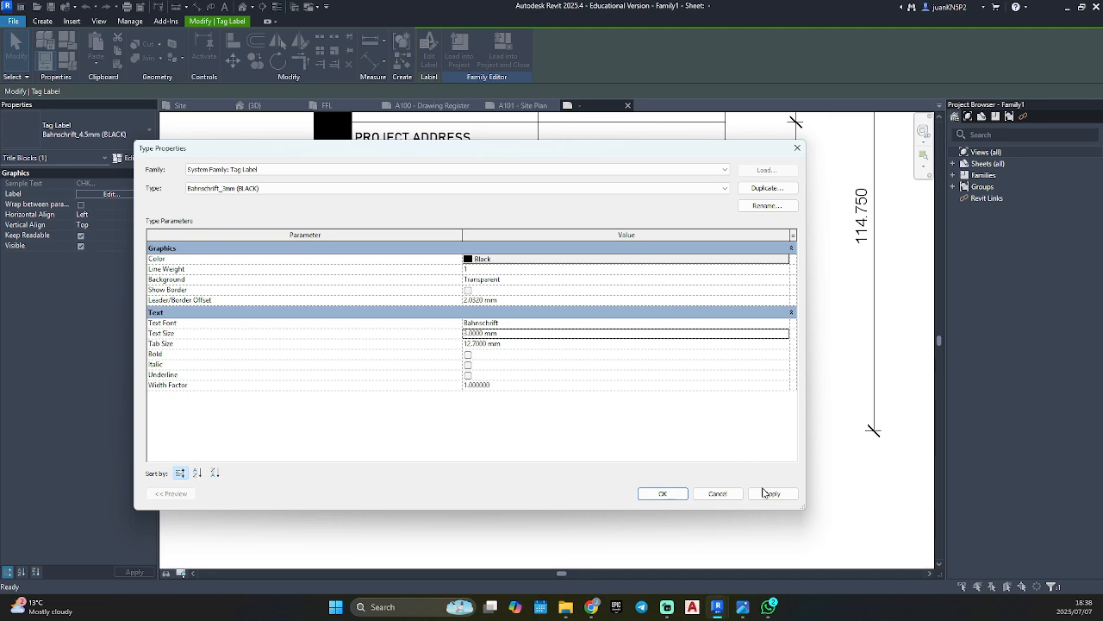
{"action": "left_click", "coordinate": [662, 493]}
Move the CHK label slightly down below the "Checked by:" heading.
{"action": "scroll", "coordinate": [534, 371], "scroll_direction": "up", "scroll_amount": 3}
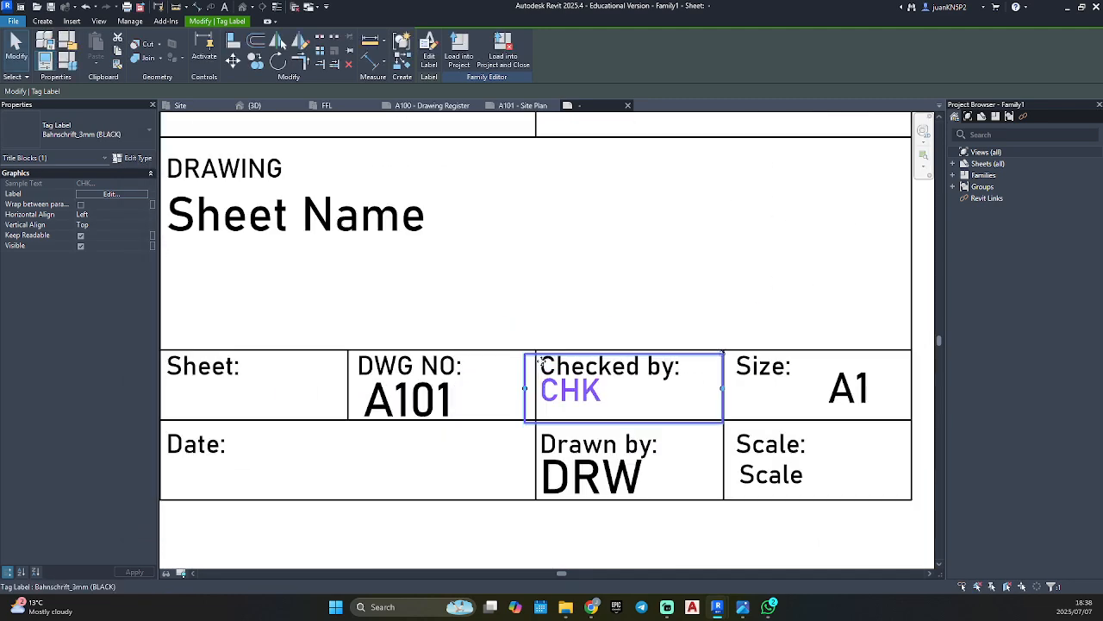
{"action": "left_click_drag", "start_coordinate": [596, 399], "coordinate": [596, 405]}
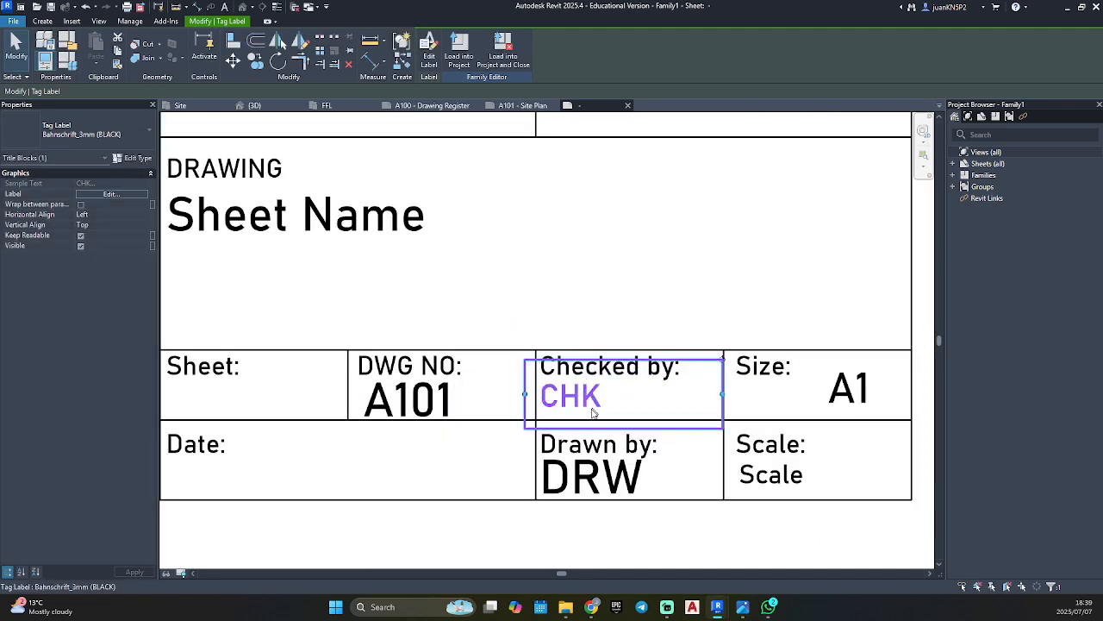
{"action": "key", "text": "Escape"}
Change the type of the DRW and A101 labels together to Bahnschrift_3mm (BLACK).
{"action": "left_click", "coordinate": [596, 461]}
{"action": "left_click", "coordinate": [598, 486]}
{"action": "left_click", "coordinate": [597, 485]}
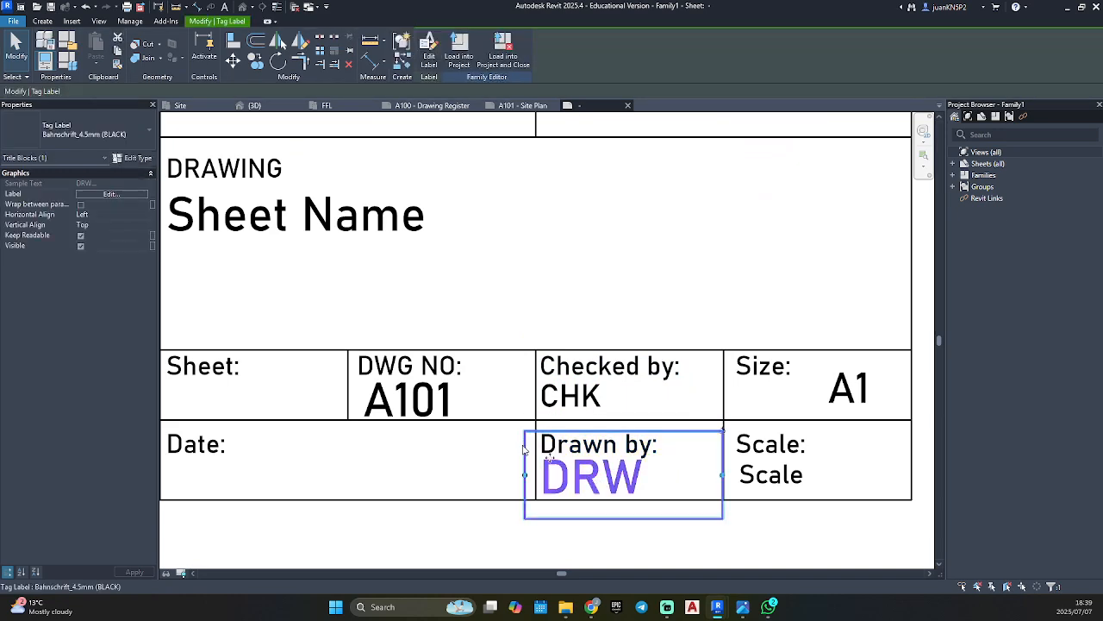
{"action": "left_click", "coordinate": [430, 405], "text": "ctrl"}
{"action": "left_click", "coordinate": [89, 134]}
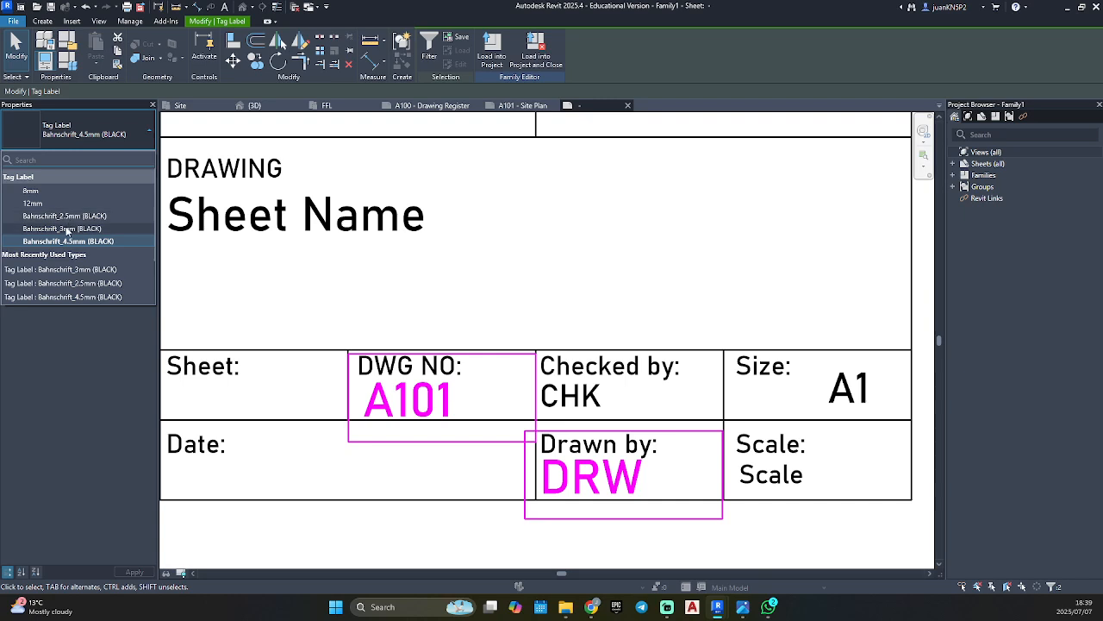
{"action": "left_click", "coordinate": [95, 218]}
{"action": "key", "text": "Escape"}
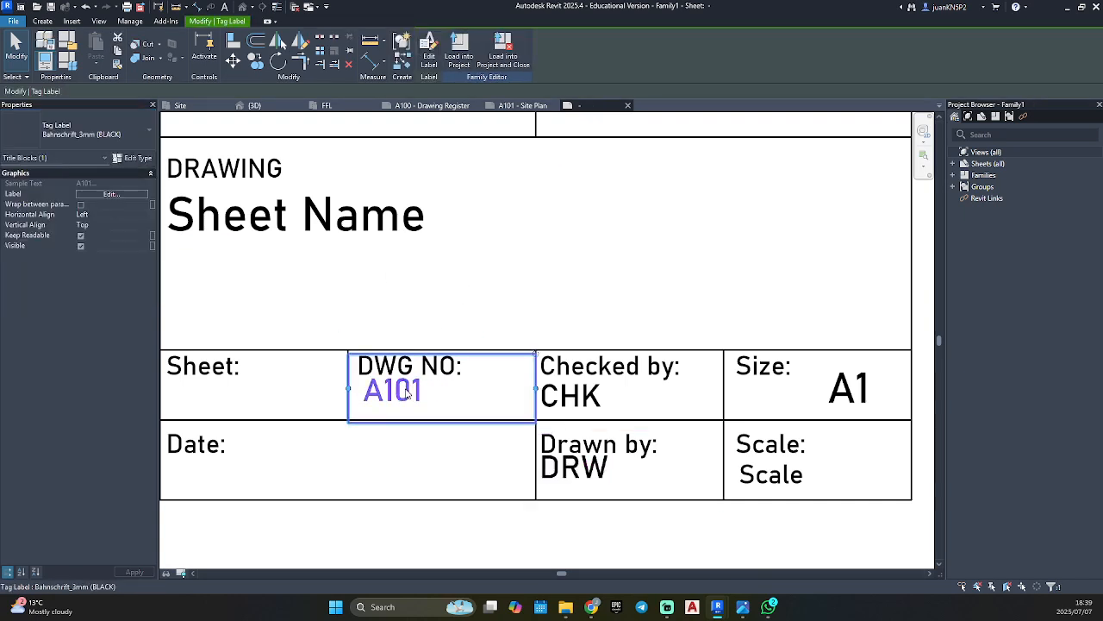
Reposition the A101 label below the "DWG NO:" heading and the DRW label below the "Drawn by:" heading.
{"action": "mouse_move", "coordinate": [408, 390]}
{"action": "left_mouse_down"}
{"action": "mouse_move", "coordinate": [406, 411]}
{"action": "mouse_move", "coordinate": [397, 405]}
{"action": "left_mouse_up"}
{"action": "key", "text": "Escape"}
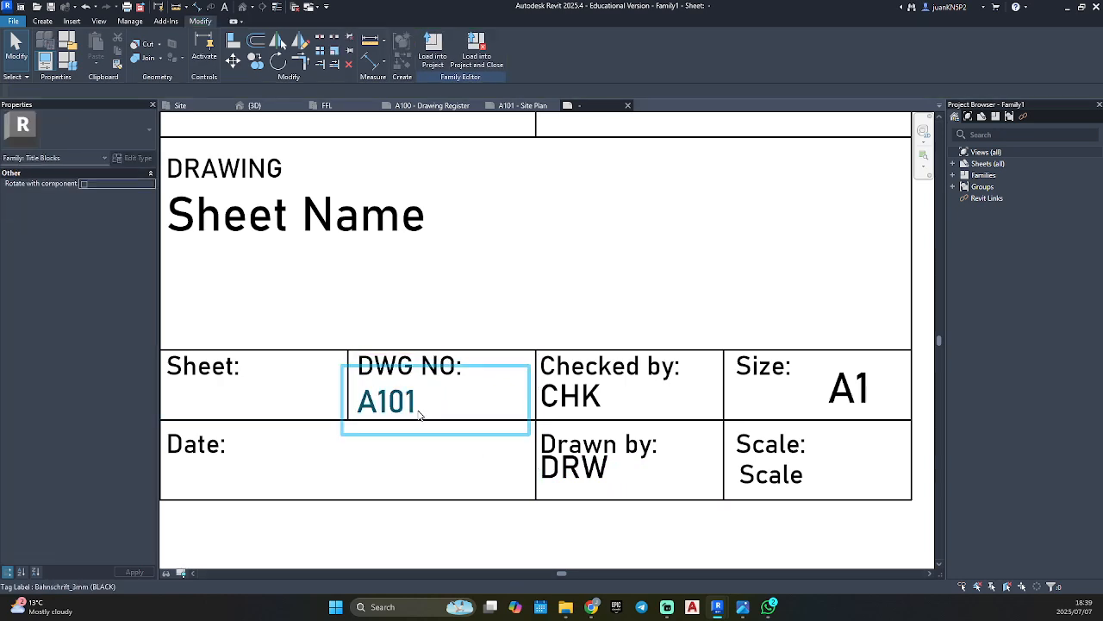
{"action": "left_click", "coordinate": [407, 405]}
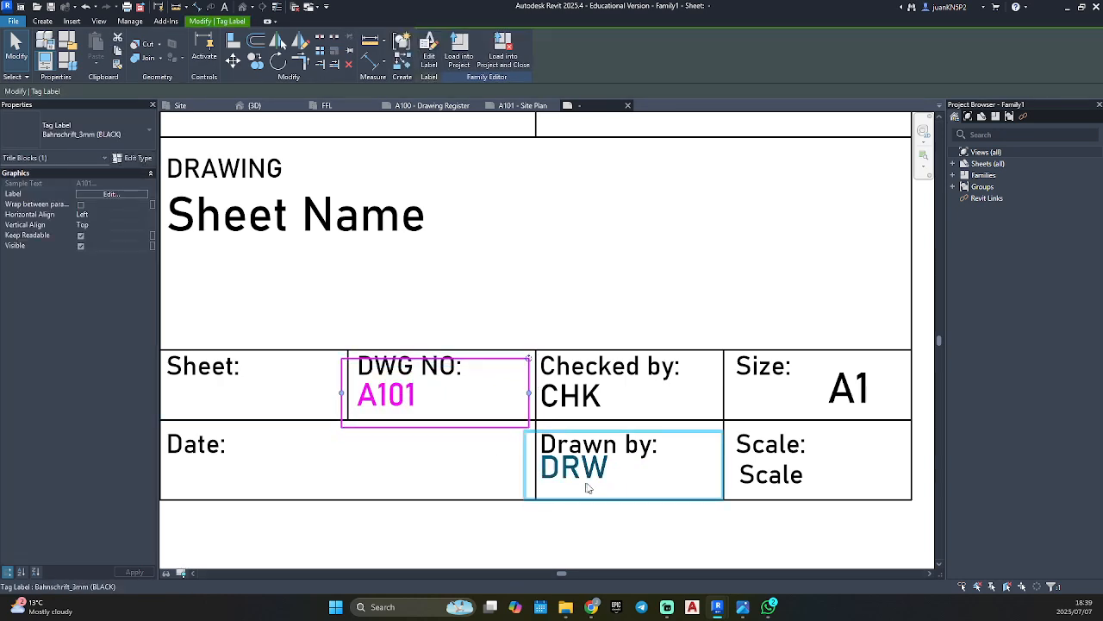
{"action": "left_click_drag", "start_coordinate": [588, 457], "coordinate": [595, 473]}
{"action": "left_click", "coordinate": [624, 541]}
Load the title block family into Resisential_Project.rvt, overwriting the existing version and its parameter values.
{"action": "scroll", "coordinate": [621, 527], "scroll_direction": "down", "scroll_amount": 3}
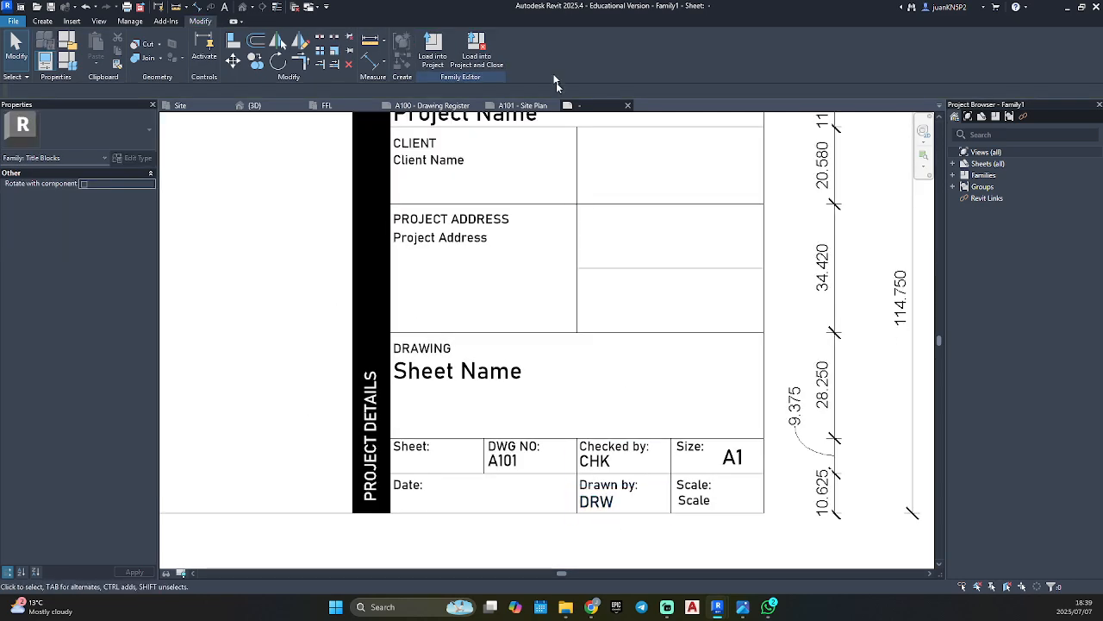
{"action": "left_click", "coordinate": [433, 48]}
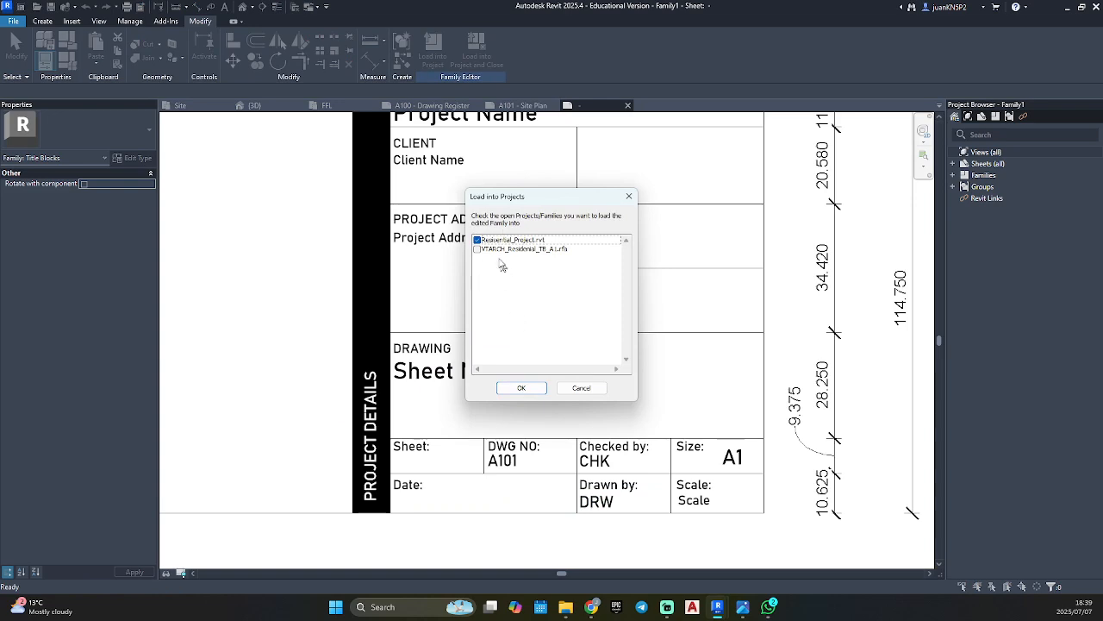
{"action": "left_click", "coordinate": [522, 388]}
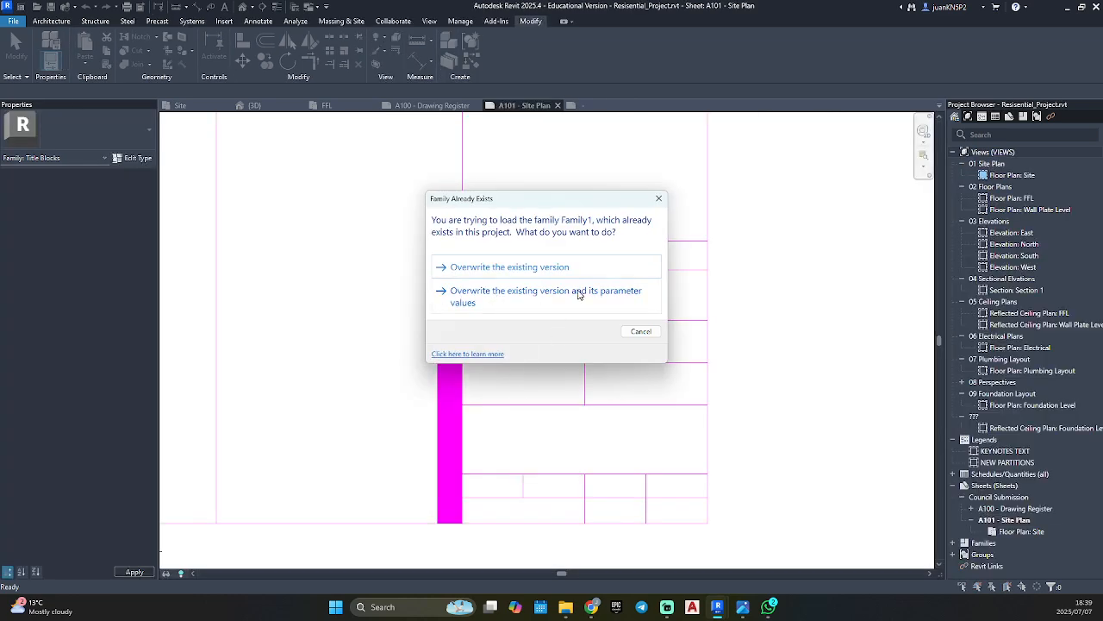
{"action": "left_click", "coordinate": [578, 294]}
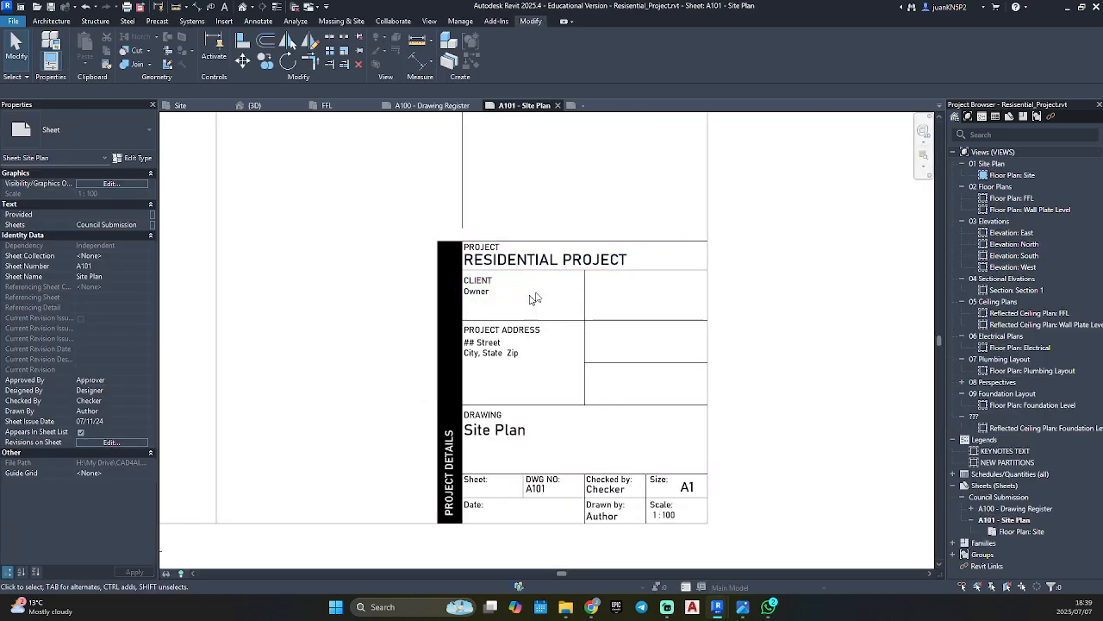
Examine the reloaded title block on the A101 sheet and open its drawing name value for editing.
{"action": "scroll", "coordinate": [708, 396], "scroll_direction": "down", "scroll_amount": 3}
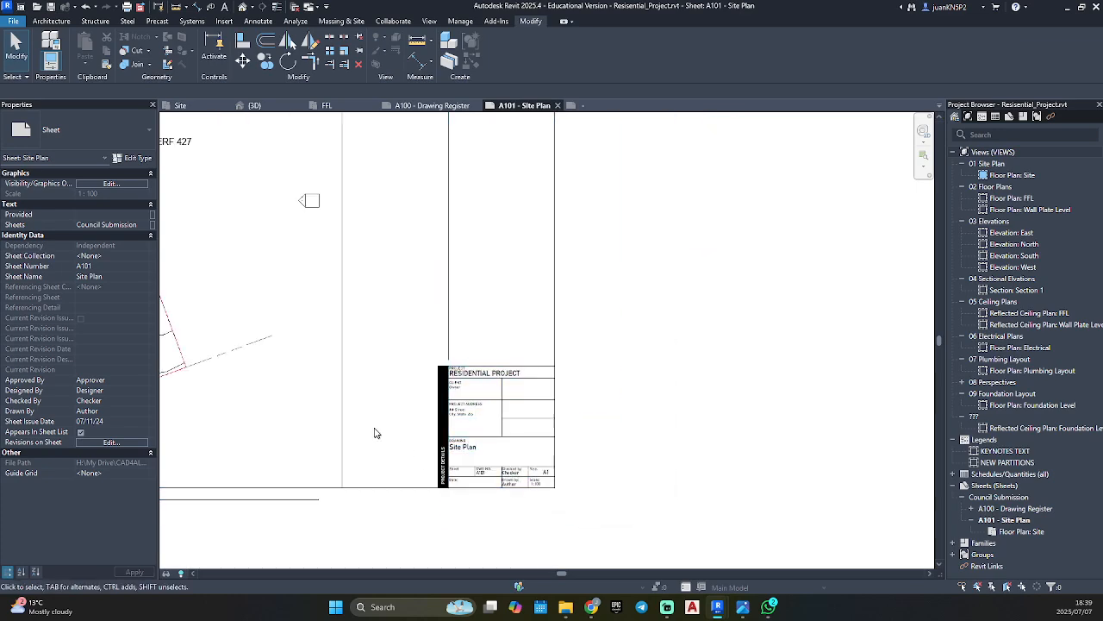
{"action": "scroll", "coordinate": [468, 316], "scroll_direction": "up", "scroll_amount": 5}
{"action": "scroll", "coordinate": [737, 466], "scroll_direction": "up", "scroll_amount": 4}
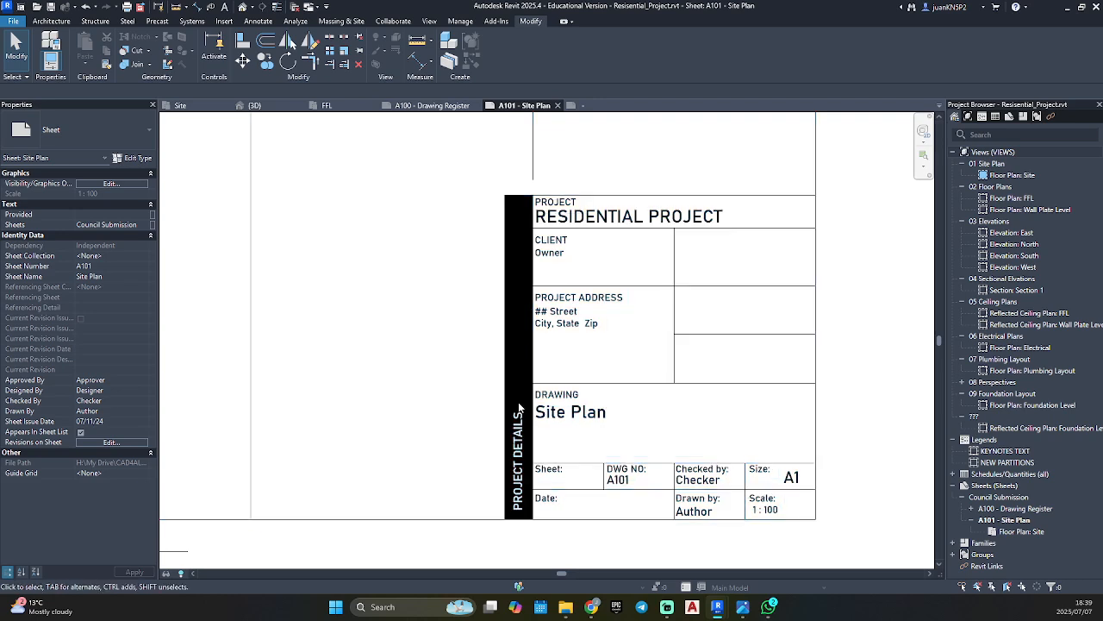
{"action": "left_click", "coordinate": [573, 412]}
{"action": "left_click", "coordinate": [572, 412]}
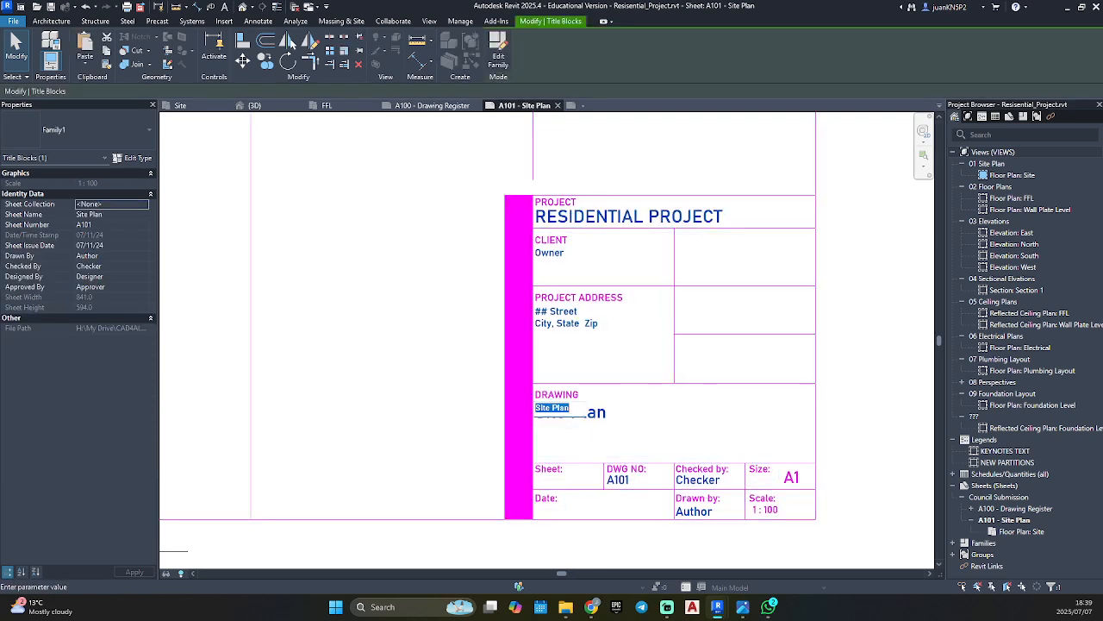
{"action": "left_click", "coordinate": [435, 399]}
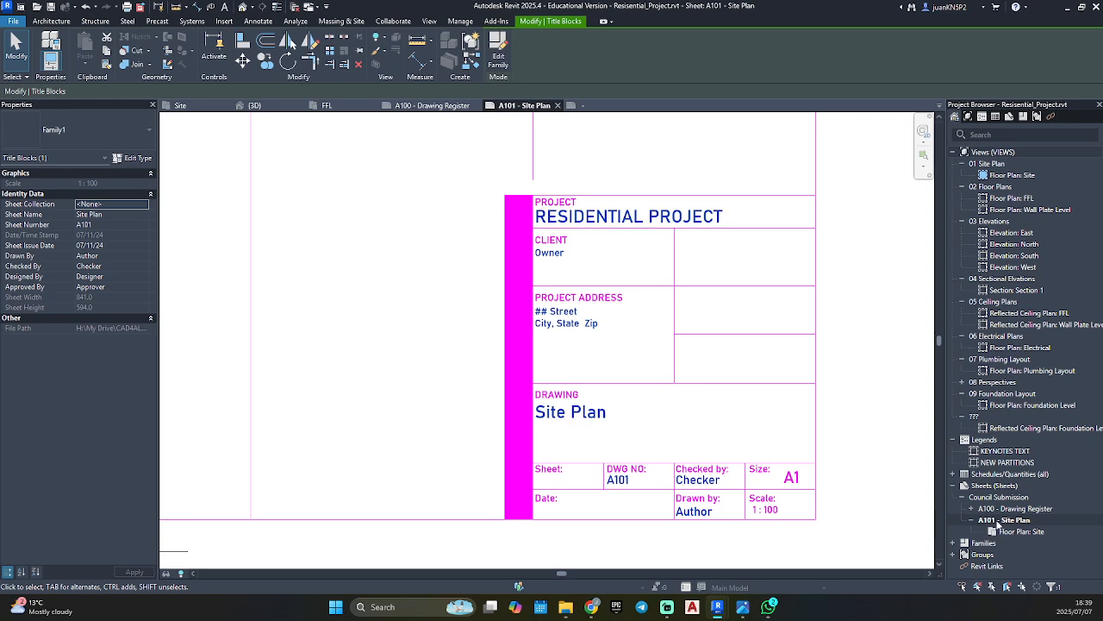
Set the drawing number in the sheet's title block to A1003.
{"action": "left_click", "coordinate": [616, 479]}
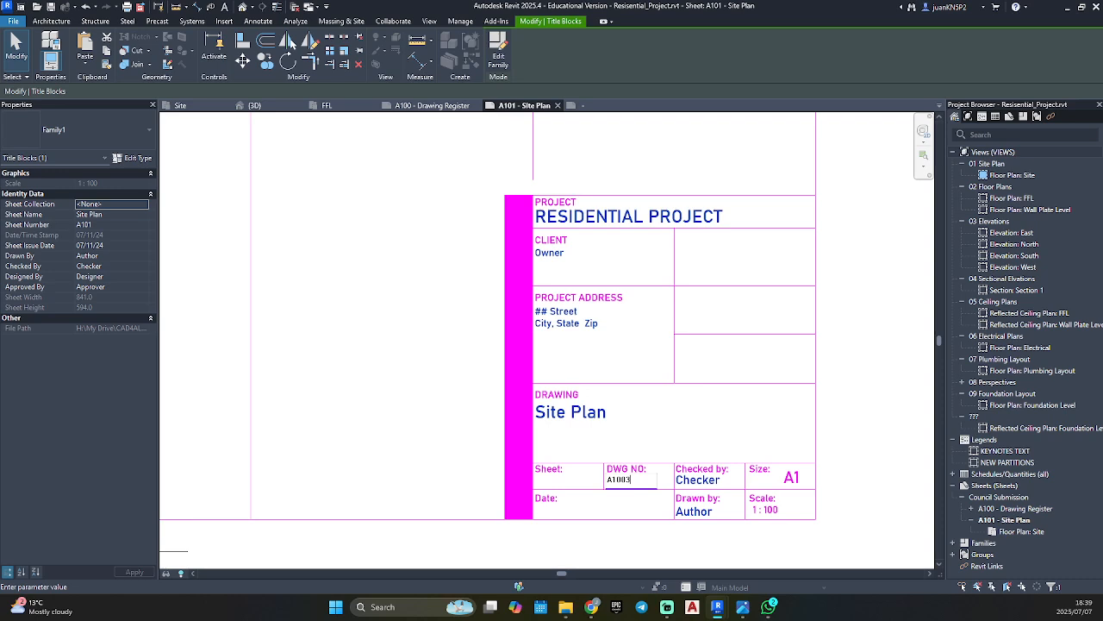
{"action": "type", "text": "A1003"}
{"action": "left_click", "coordinate": [648, 531]}
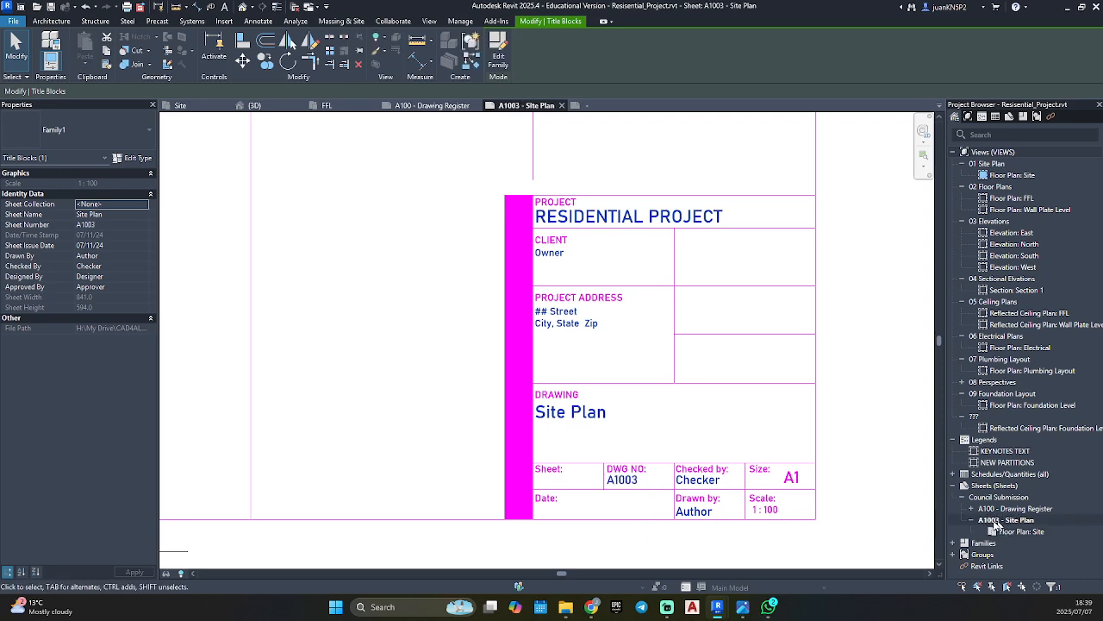
Set the title block's drawing number back to A101 and deselect the title block.
{"action": "left_click", "coordinate": [620, 479]}
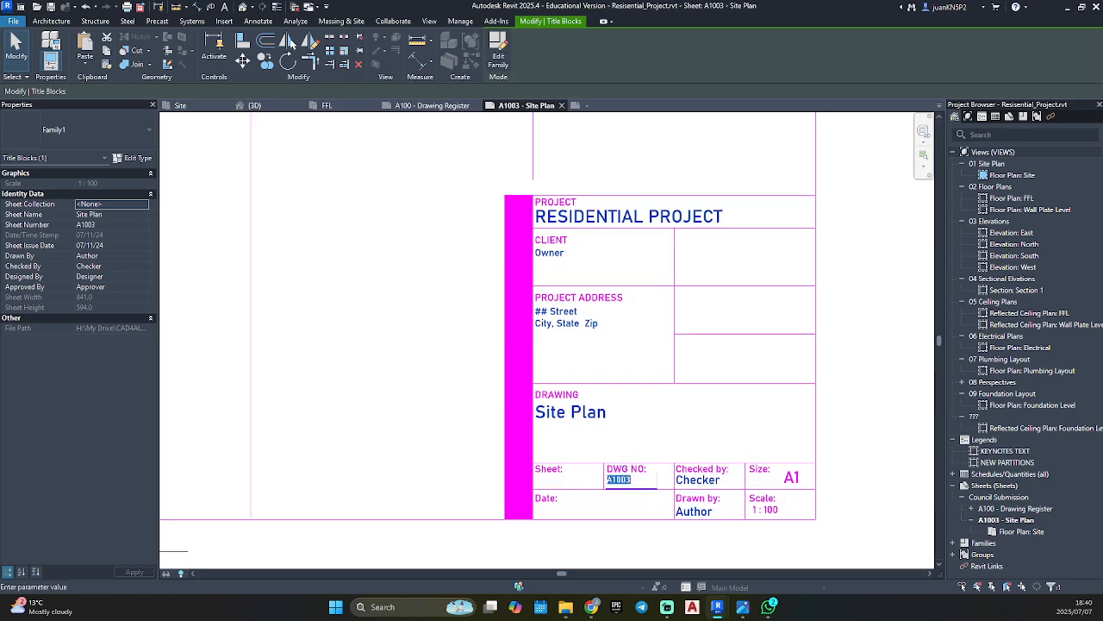
{"action": "left_click", "coordinate": [633, 479]}
{"action": "left_click", "coordinate": [870, 439]}
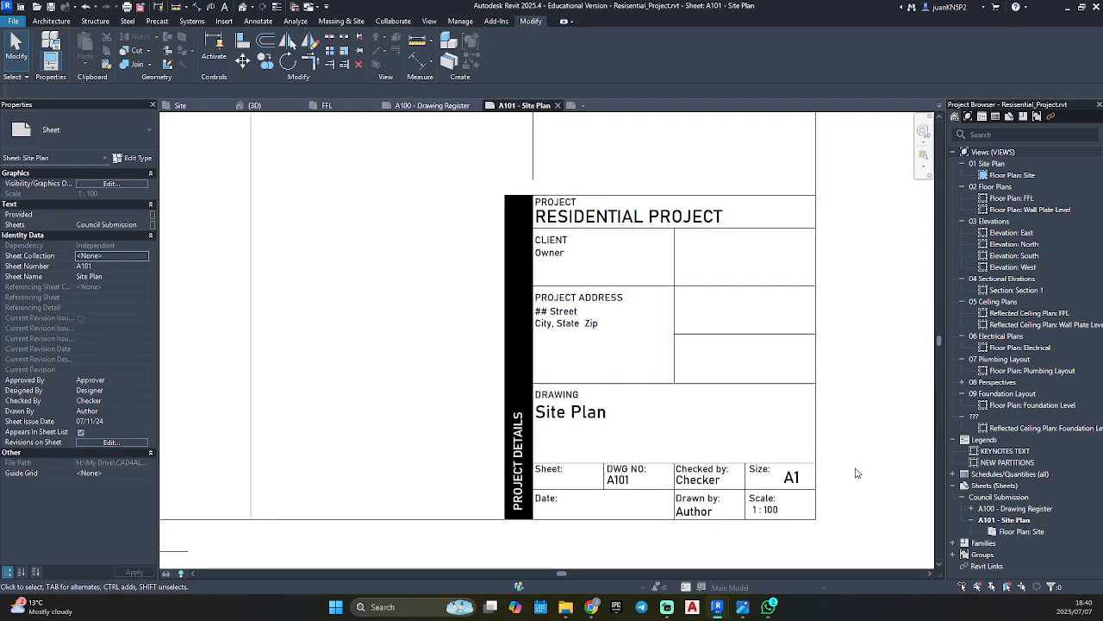
{"action": "left_click", "coordinate": [854, 471]}
Return from the A101 sheet to the title block family for editing.
{"action": "scroll", "coordinate": [856, 472], "scroll_direction": "down", "scroll_amount": 1}
{"action": "scroll", "coordinate": [856, 472], "scroll_direction": "down", "scroll_amount": 1}
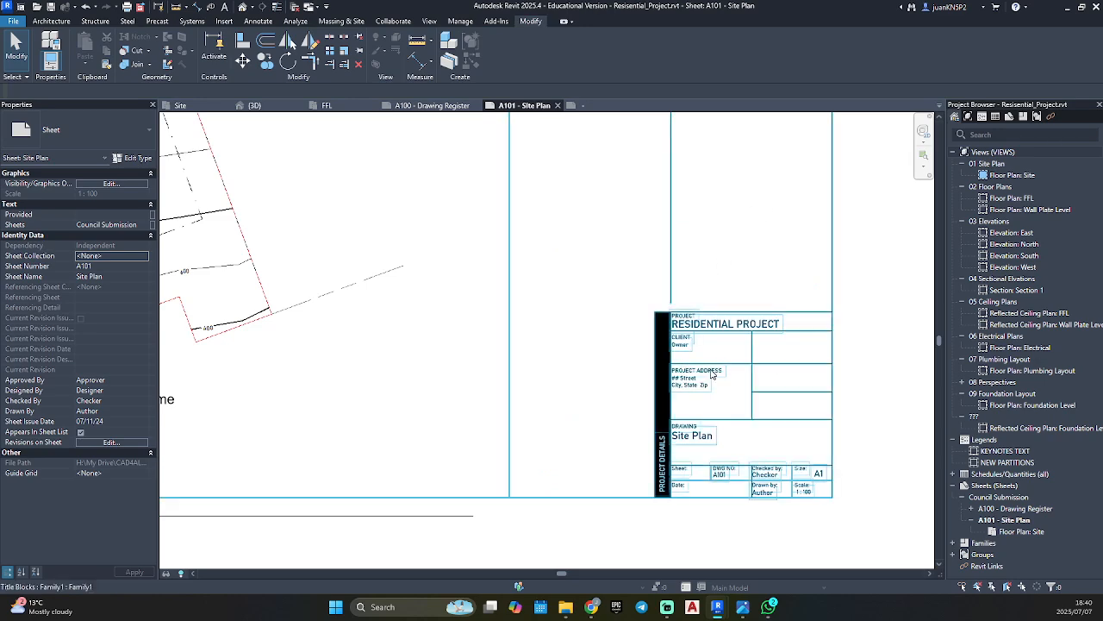
{"action": "double_click", "coordinate": [669, 388]}
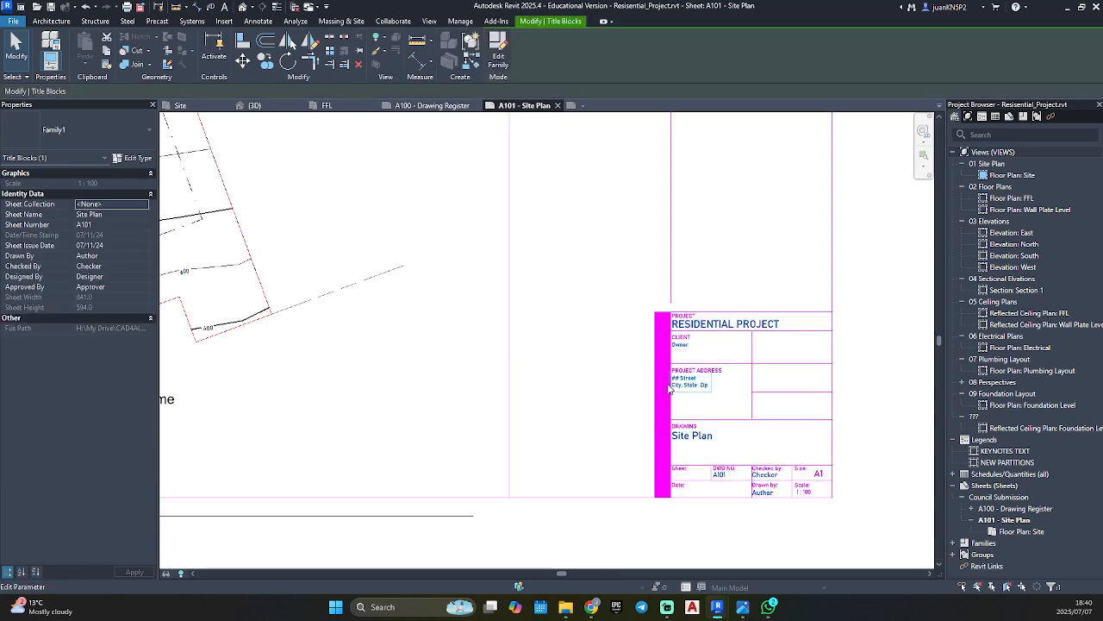
{"action": "middle_click_drag", "start_coordinate": [670, 387], "coordinate": [620, 358]}
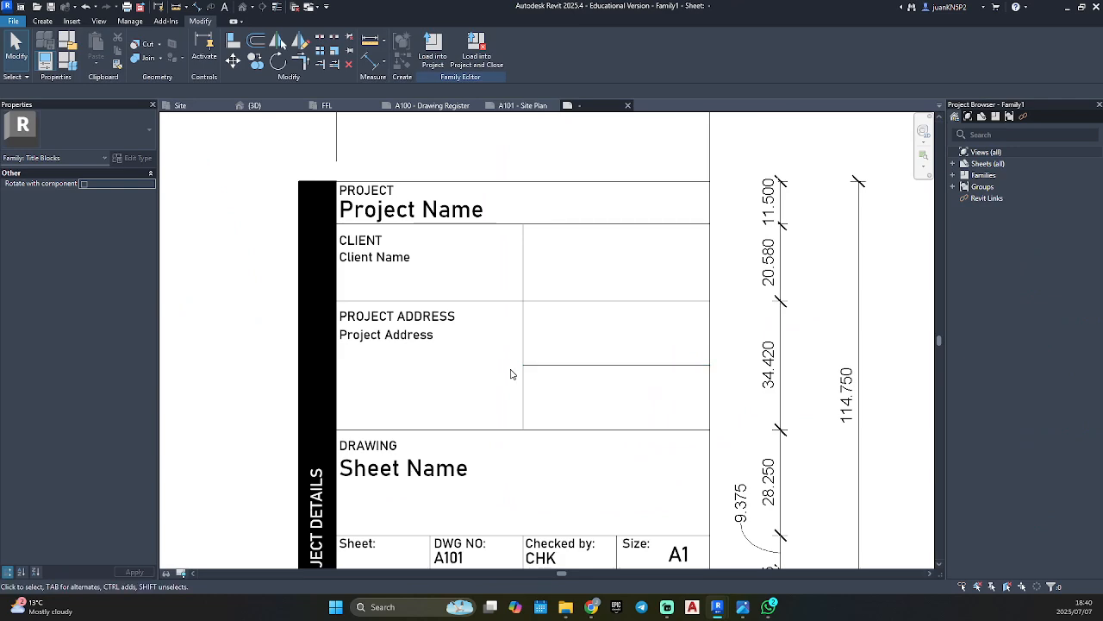
Place a text note reading "Occupancy Classification" in the empty cell beside the "PROJECT ADDRESS" heading.
{"action": "key", "text": "t"}
{"action": "key", "text": "x"}
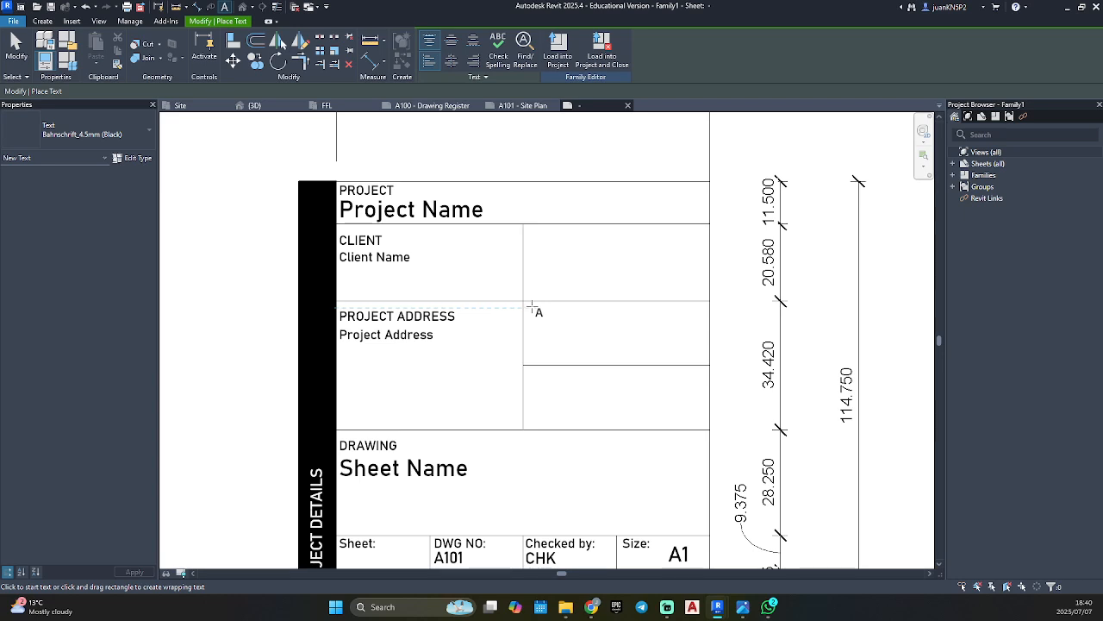
{"action": "left_click", "coordinate": [531, 306]}
{"action": "type", "text": "Occupancy "}
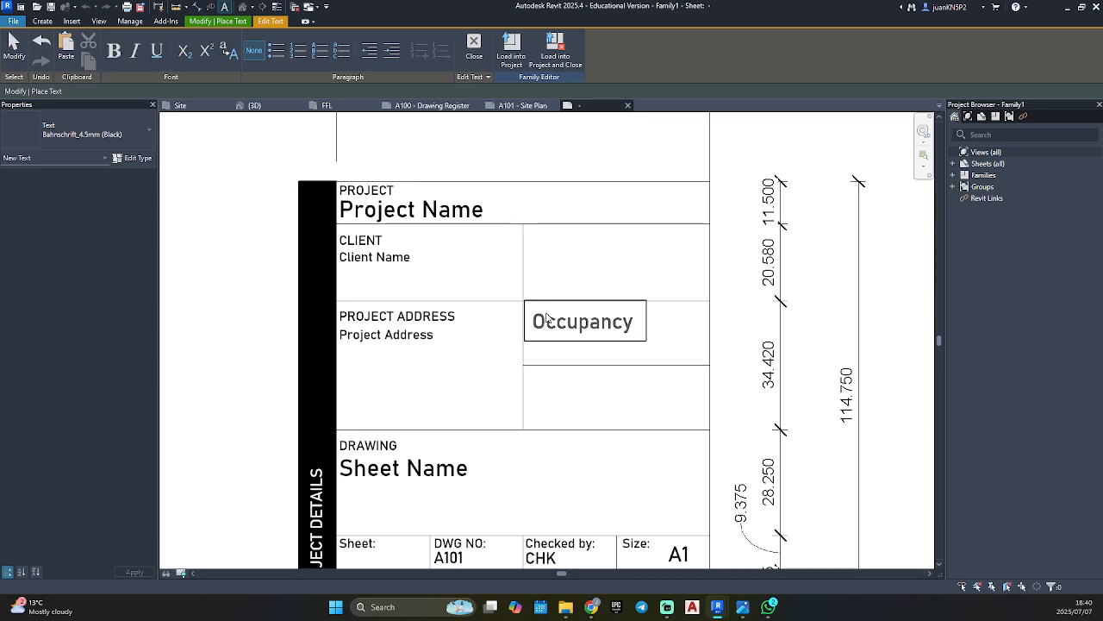
{"action": "type", "text": "Classification"}
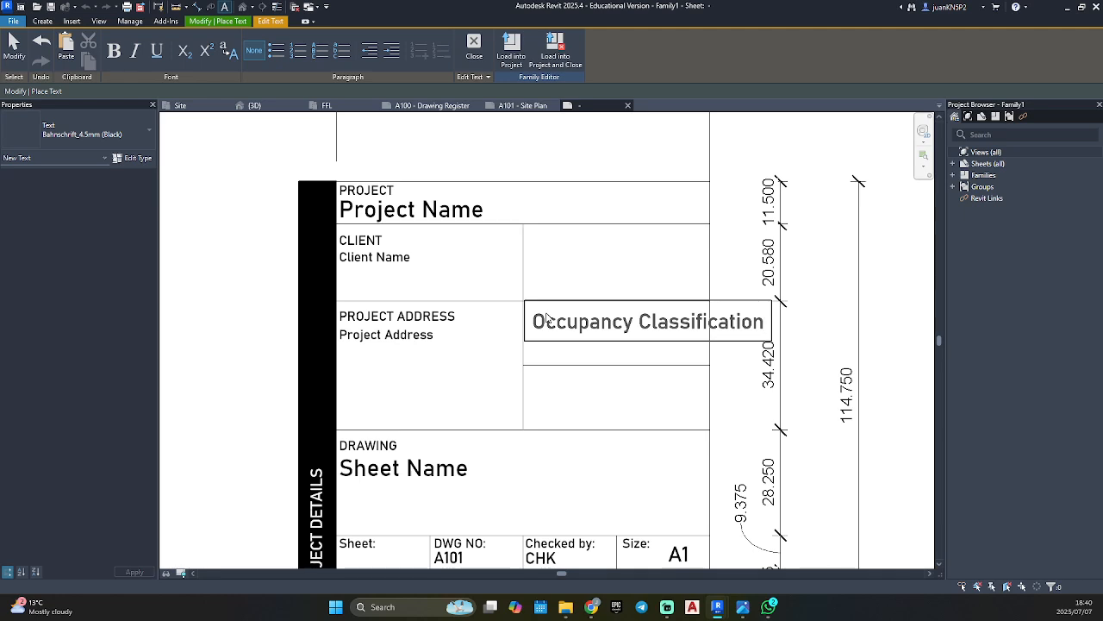
{"action": "left_click", "coordinate": [589, 409]}
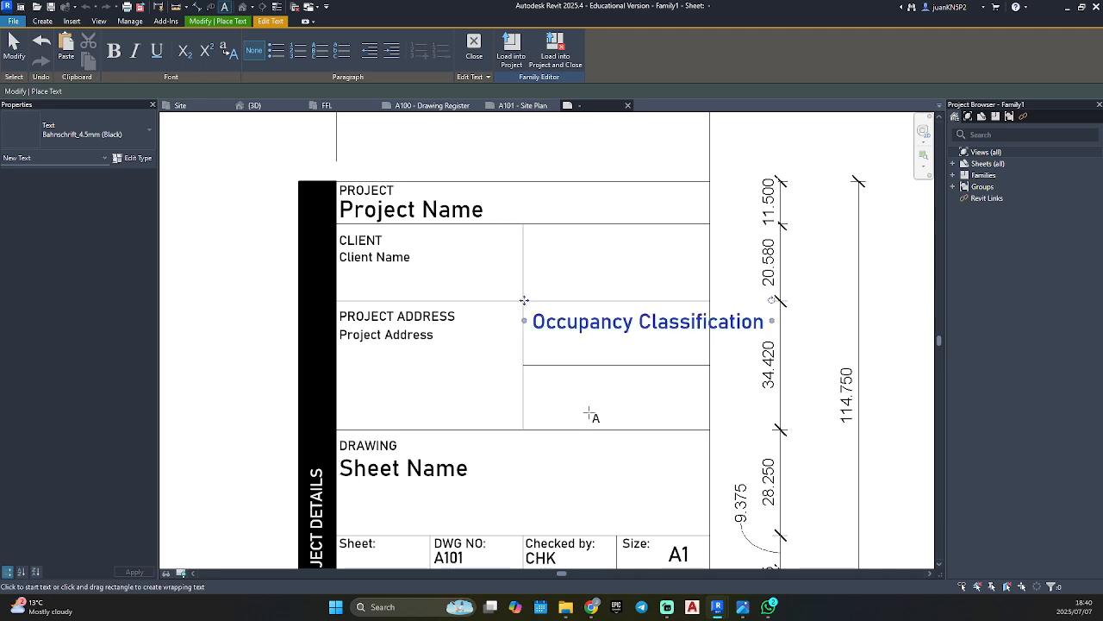
Change the "Occupancy Classification" text note to the Bahnschrift_2.5mm (Black) type and deselect it.
{"action": "left_click", "coordinate": [650, 322]}
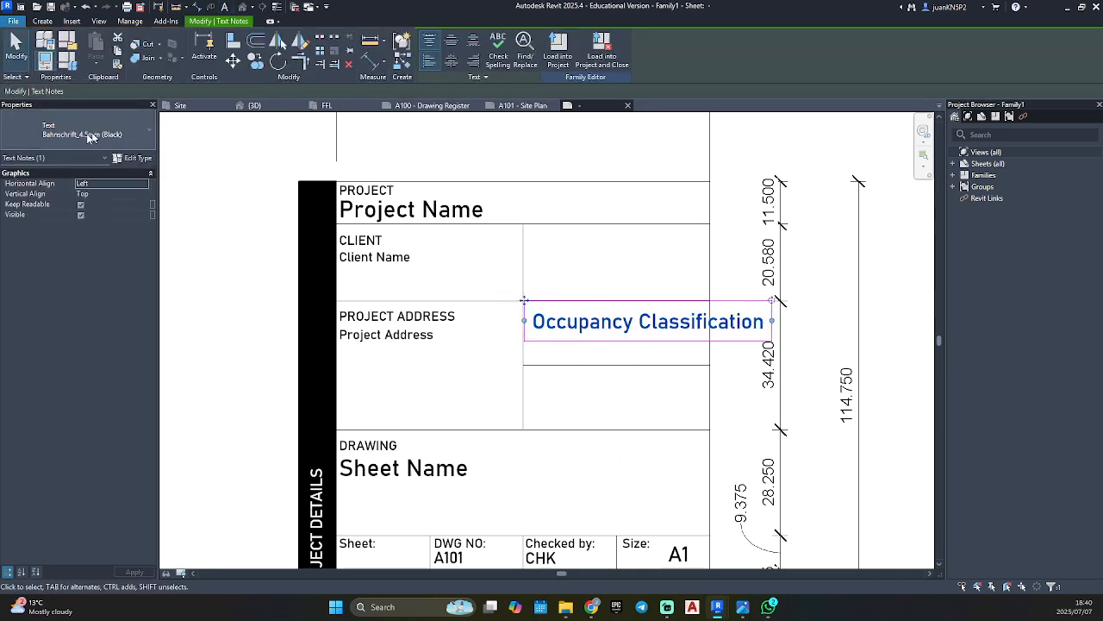
{"action": "left_click", "coordinate": [81, 135]}
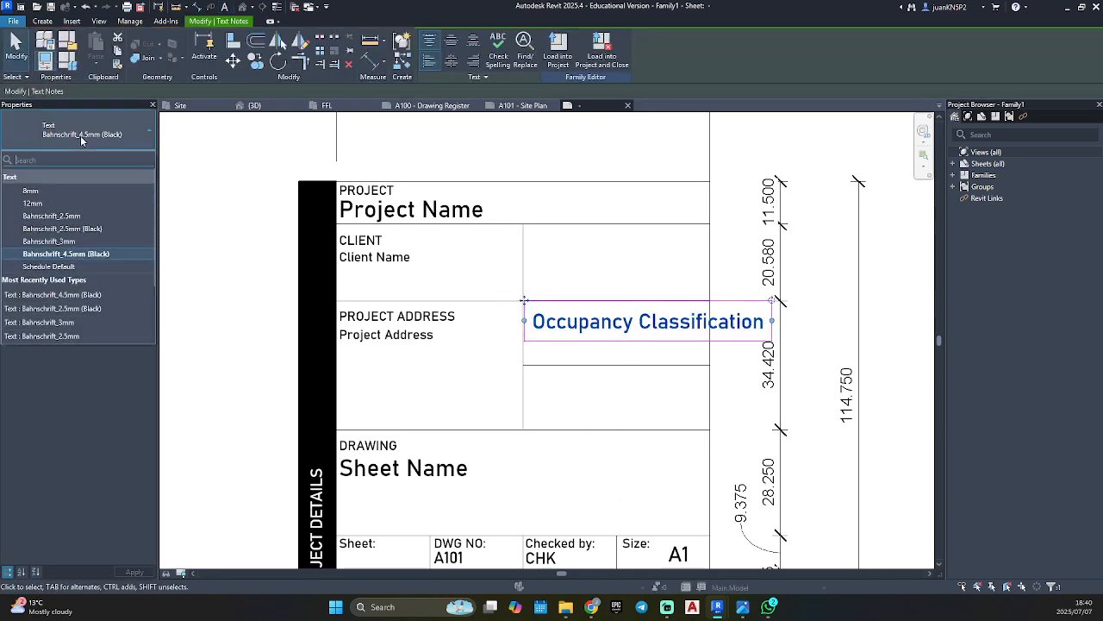
{"action": "left_click", "coordinate": [62, 228]}
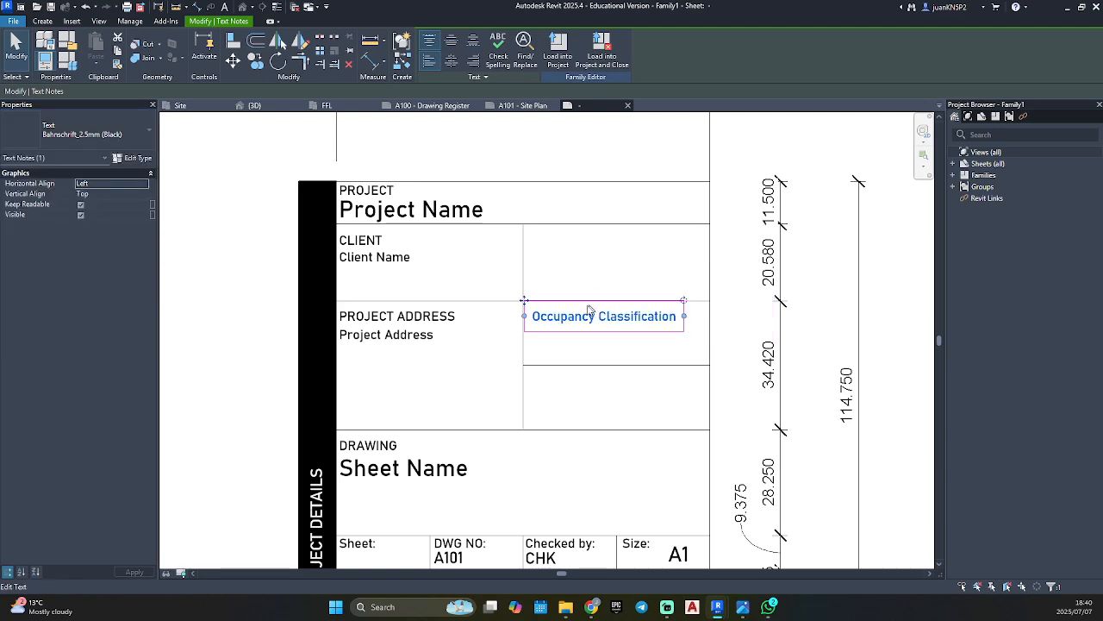
{"action": "scroll", "coordinate": [589, 310], "scroll_direction": "up", "scroll_amount": 1}
{"action": "left_click", "coordinate": [586, 335]}
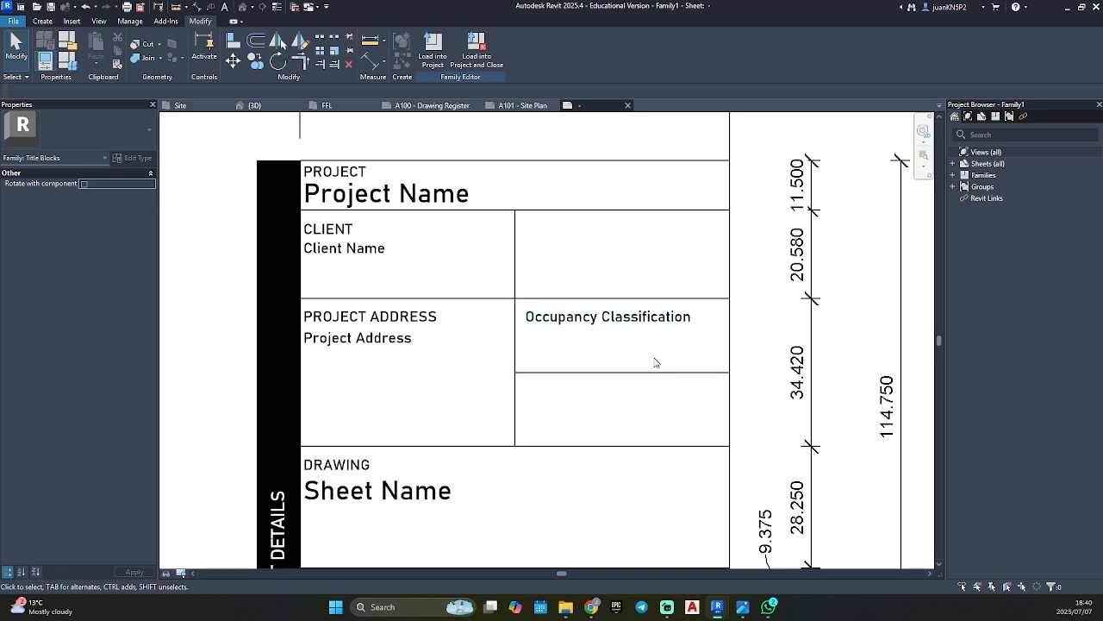
Append a colon to the "Occupancy Classification" note and shift it slightly closer to its cell's left border.
{"action": "double_click", "coordinate": [672, 334]}
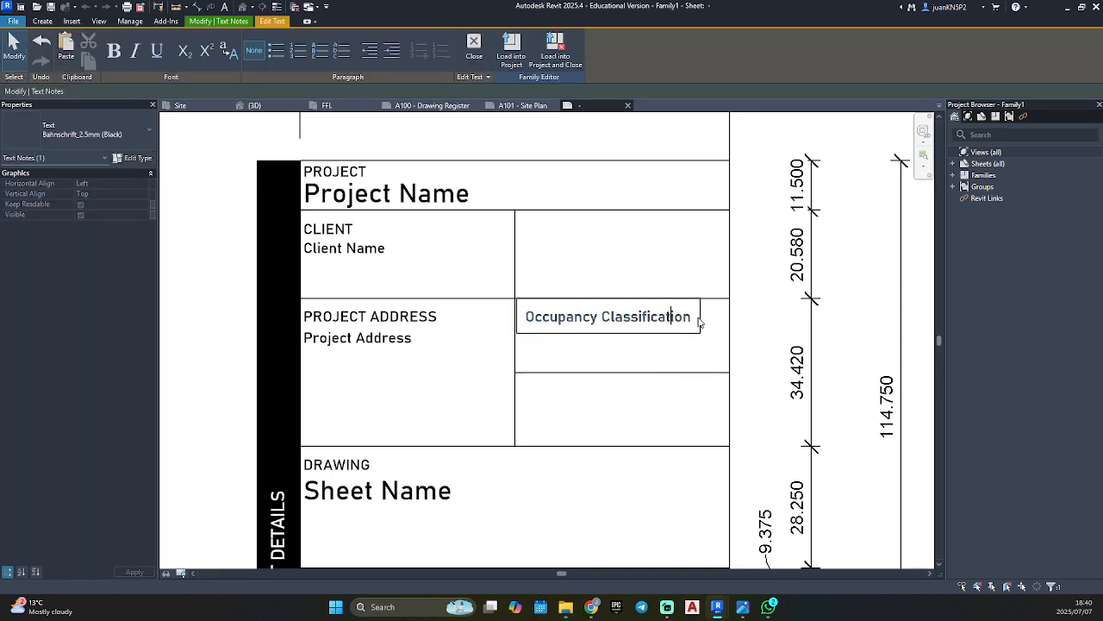
{"action": "type", "text": ":"}
{"action": "left_click", "coordinate": [691, 353]}
{"action": "scroll", "coordinate": [538, 329], "scroll_direction": "up", "scroll_amount": 2}
{"action": "left_click_drag", "start_coordinate": [501, 278], "coordinate": [490, 277]}
{"action": "left_click", "coordinate": [452, 272]}
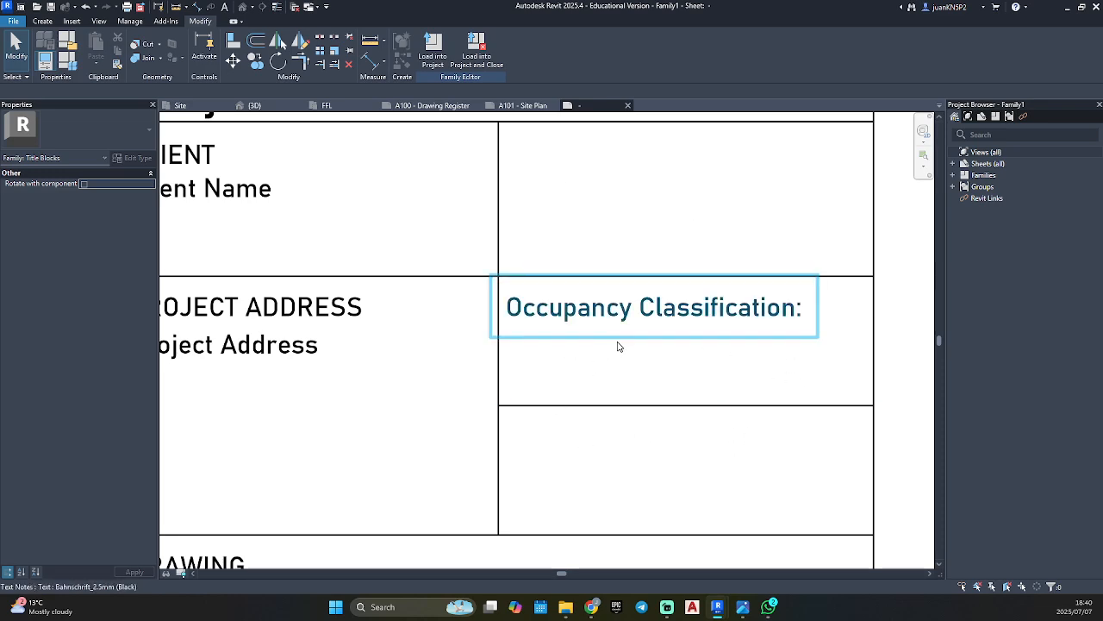
Place a text note reading "Zoning:" in the empty cell below "Occupancy Classification:".
{"action": "scroll", "coordinate": [643, 401], "scroll_direction": "down", "scroll_amount": 1}
{"action": "middle_click_drag", "start_coordinate": [643, 402], "coordinate": [615, 287]}
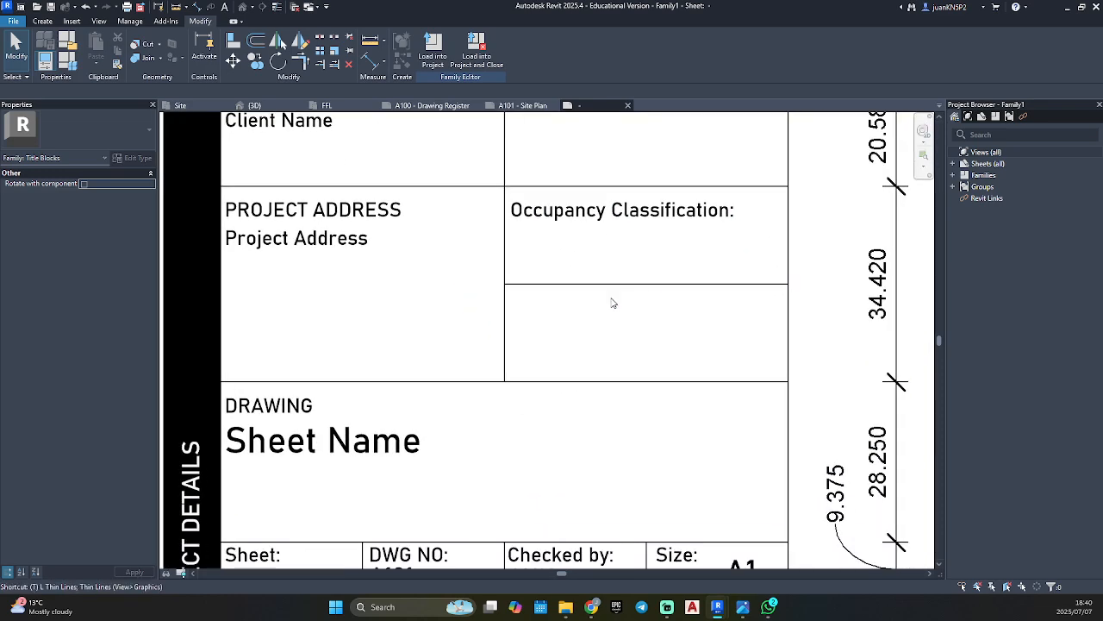
{"action": "key", "text": "x"}
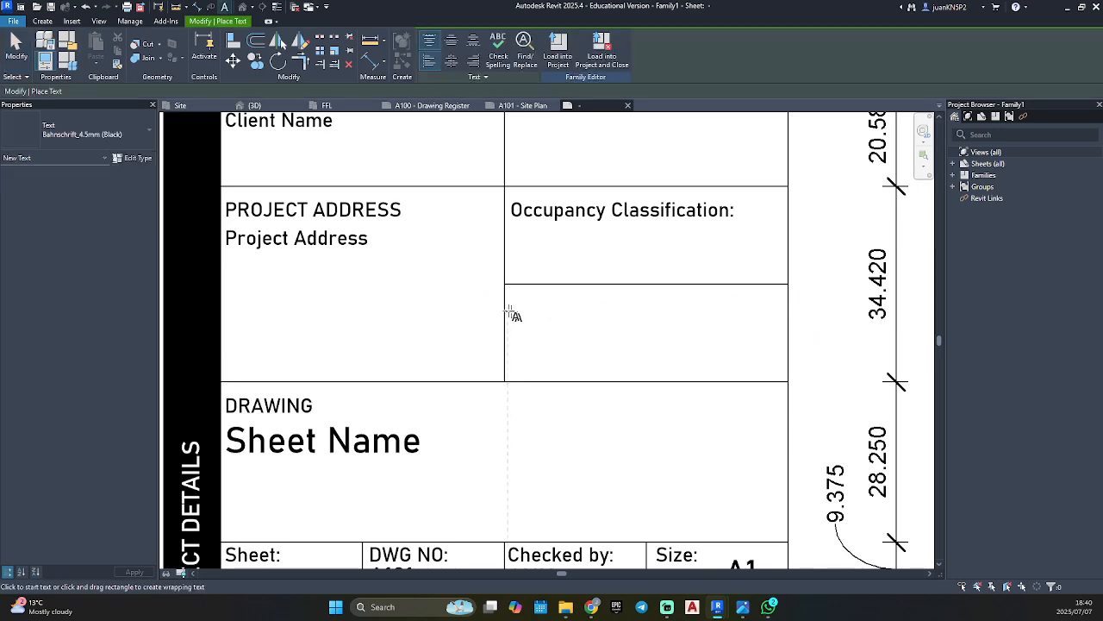
{"action": "left_click", "coordinate": [507, 297]}
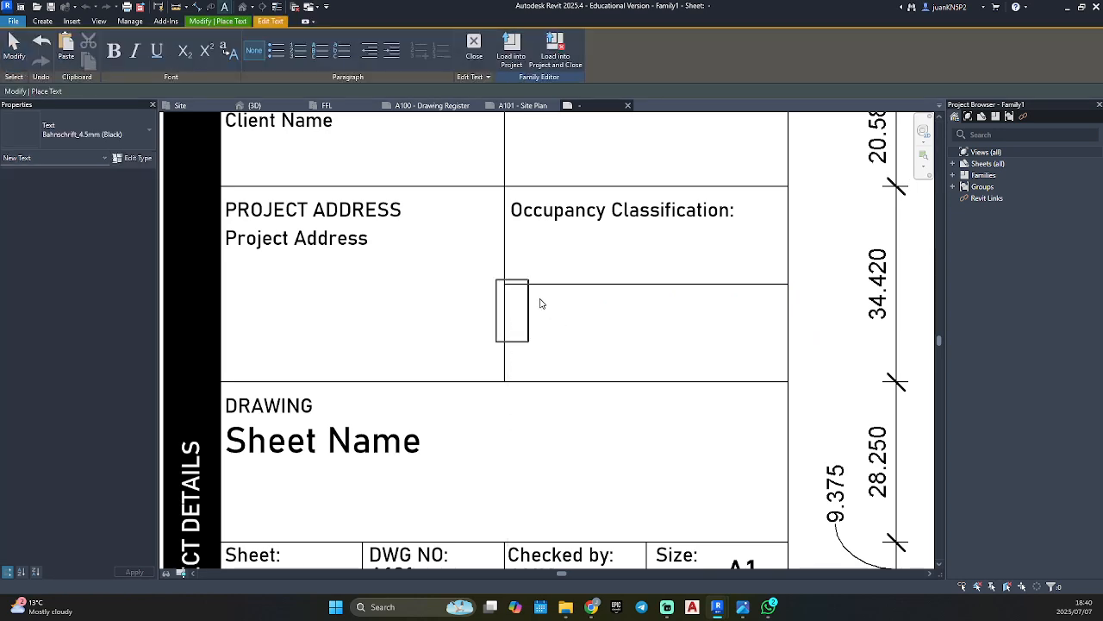
{"action": "type", "text": "Zoning:"}
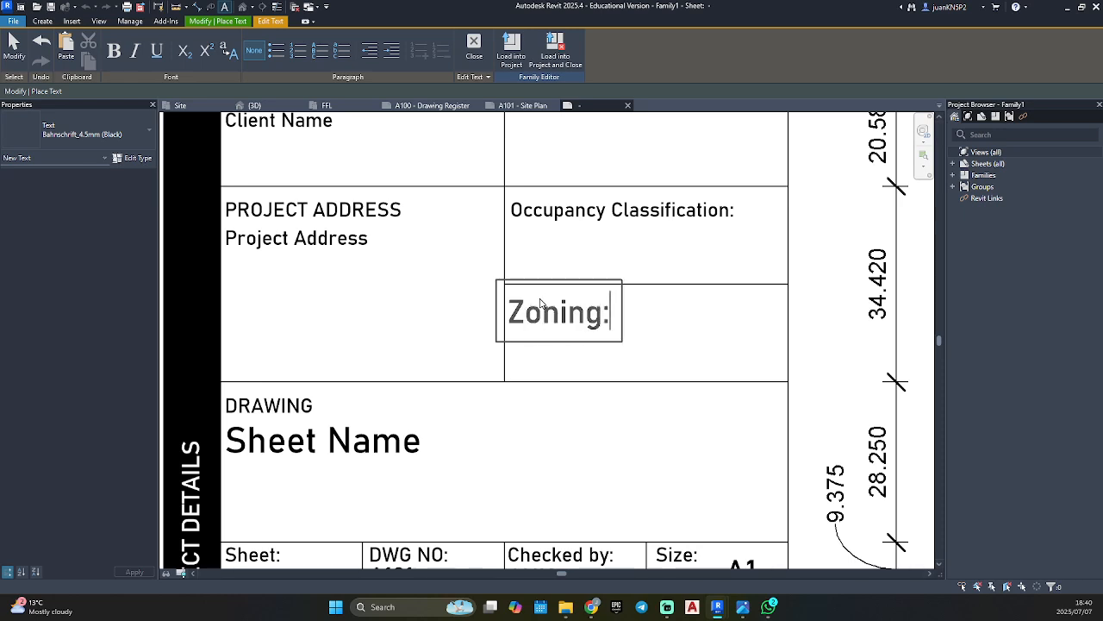
{"action": "key", "text": "Escape"}
Change the "Zoning:" note to the Bahnschrift_2.5mm (Black) type and align it with the "Occupancy Classification:" heading above.
{"action": "left_click", "coordinate": [581, 315]}
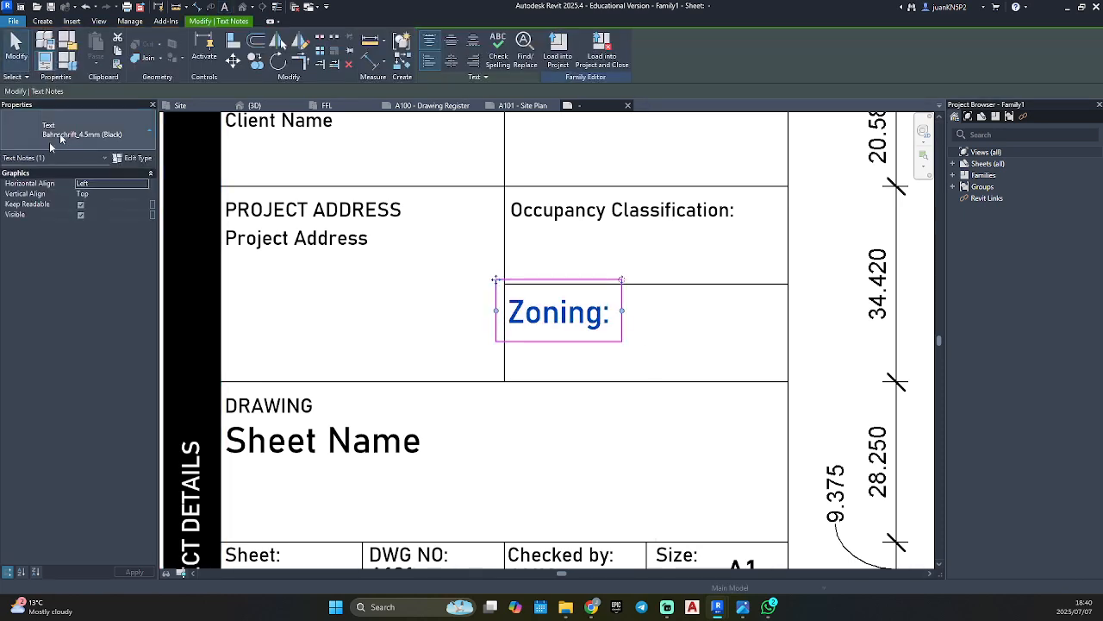
{"action": "left_click", "coordinate": [82, 129]}
{"action": "left_click", "coordinate": [54, 216]}
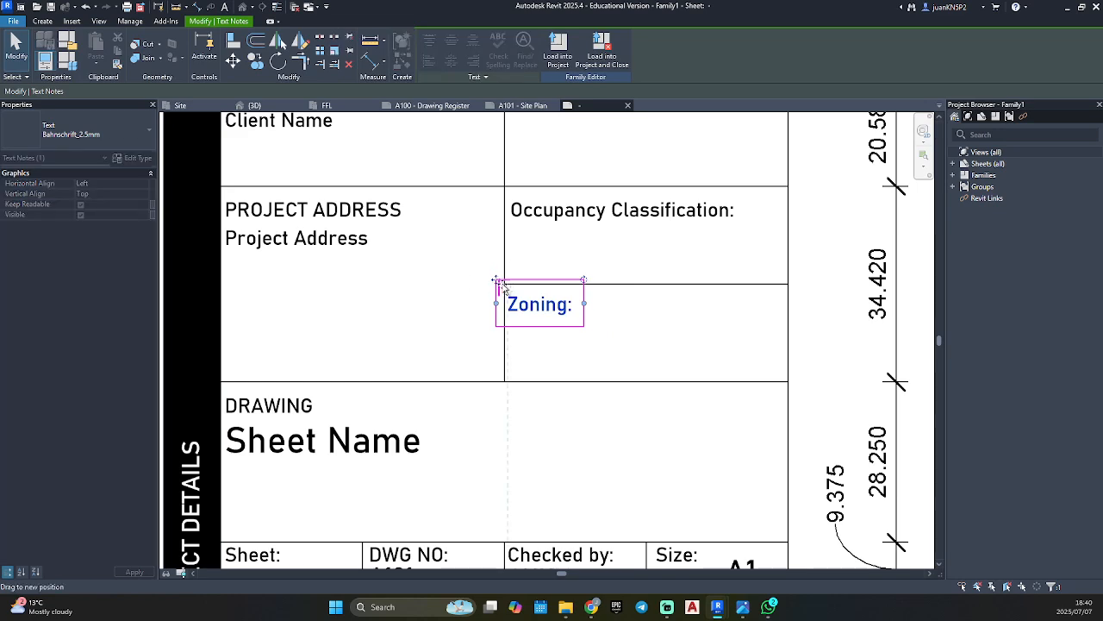
{"action": "left_click_drag", "start_coordinate": [507, 288], "coordinate": [509, 288]}
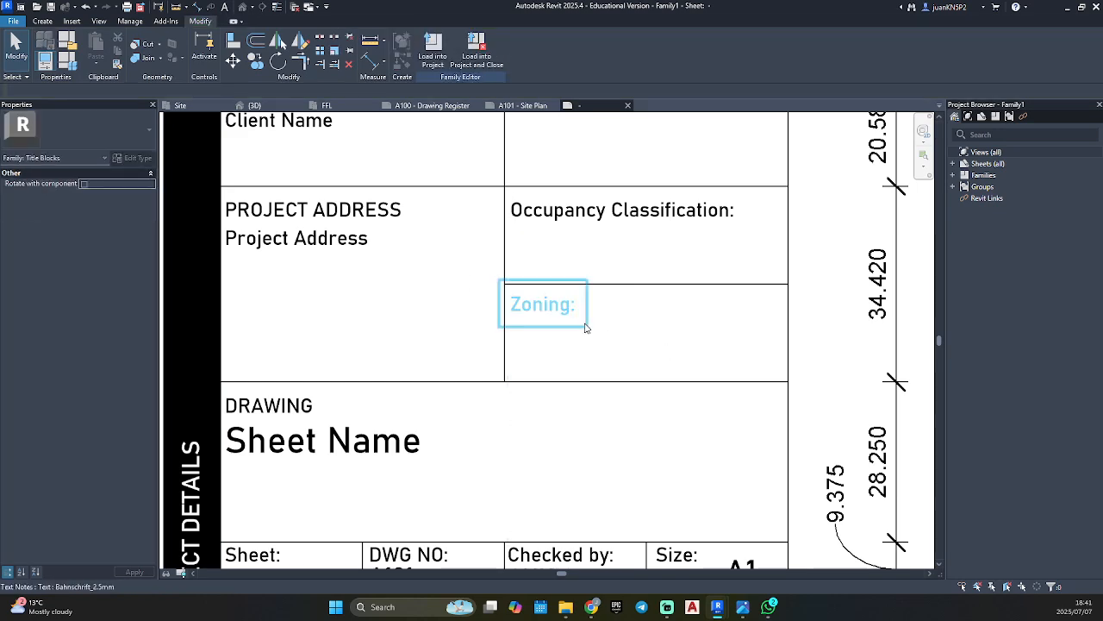
{"action": "left_click", "coordinate": [82, 129]}
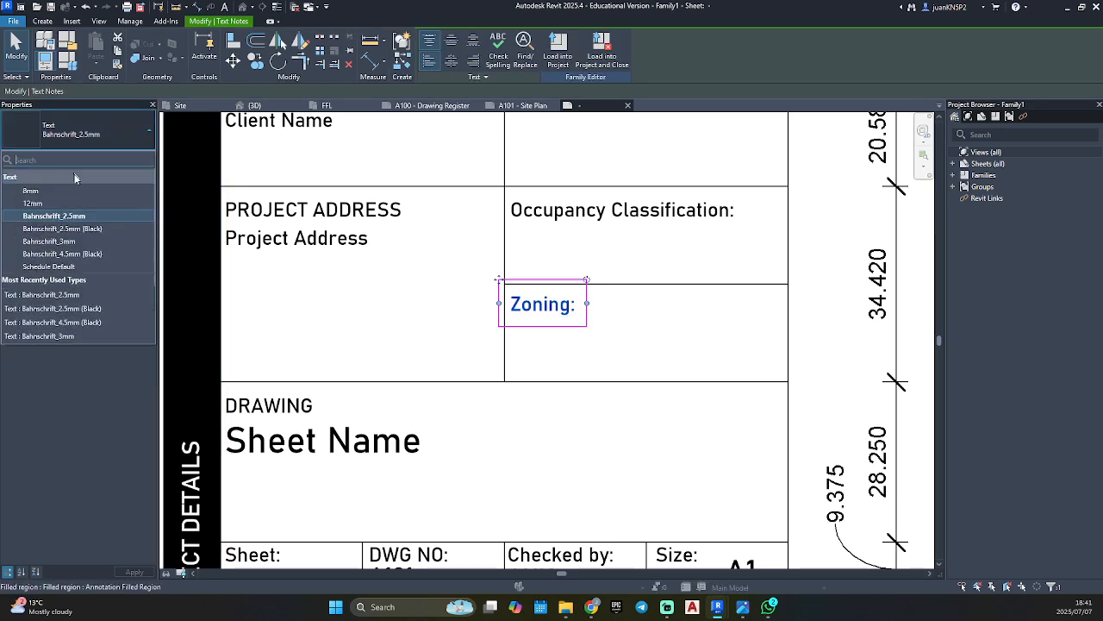
{"action": "left_click", "coordinate": [86, 228]}
{"action": "left_click", "coordinate": [679, 356]}
{"action": "scroll", "coordinate": [677, 355], "scroll_direction": "down", "scroll_amount": 4}
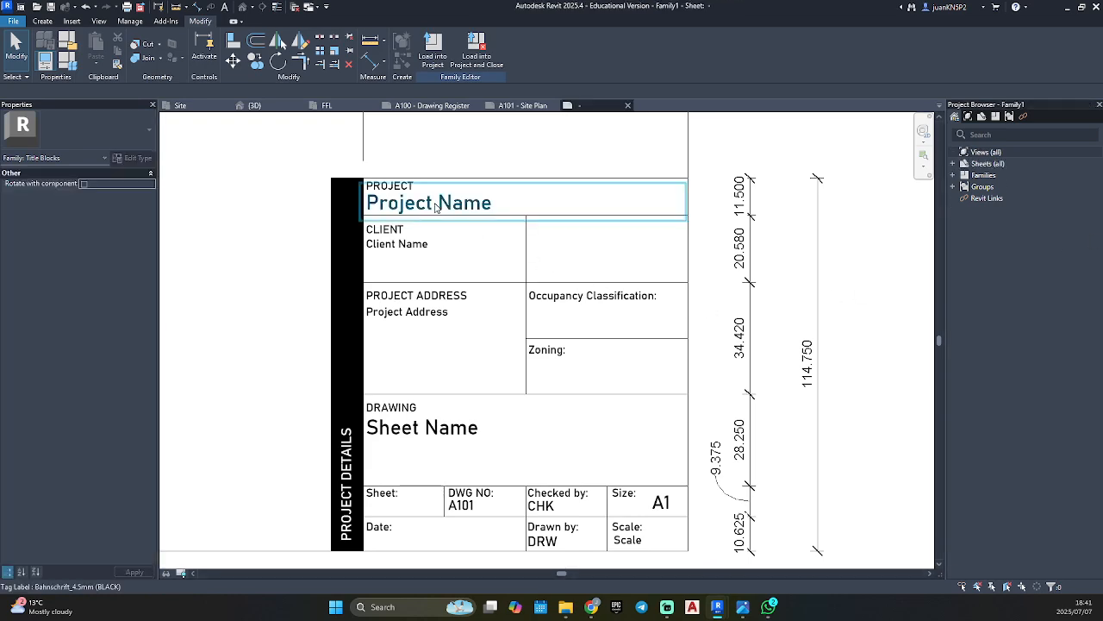
{"action": "left_click", "coordinate": [435, 205]}
{"action": "key", "text": "l"}
{"action": "key", "text": "l"}
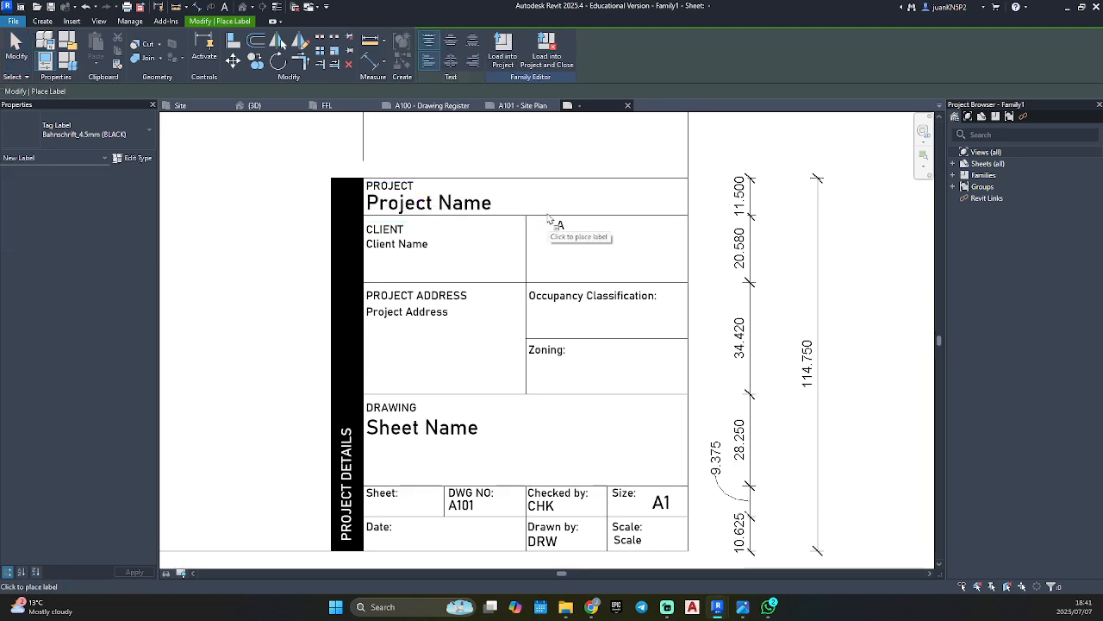
{"action": "scroll", "coordinate": [552, 225], "scroll_direction": "up", "scroll_amount": 3}
{"action": "key", "text": "Escape"}
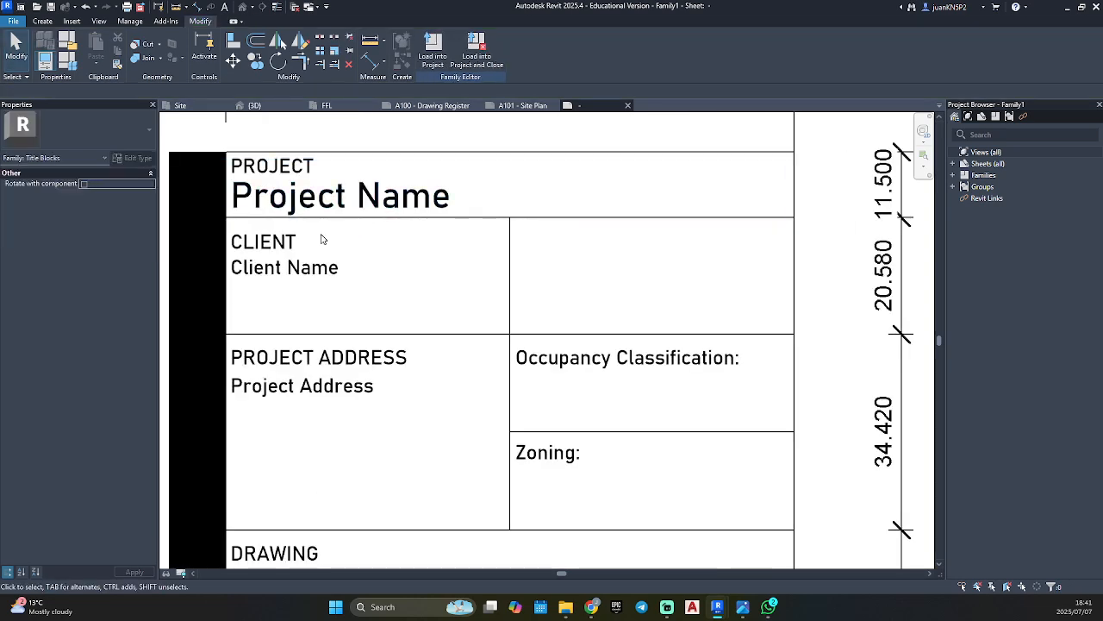
Place a Bahnschrift_2.5mm (Black) text note reading "Project Type:" in the empty cell beside the "CLIENT" heading.
{"action": "left_click", "coordinate": [293, 239]}
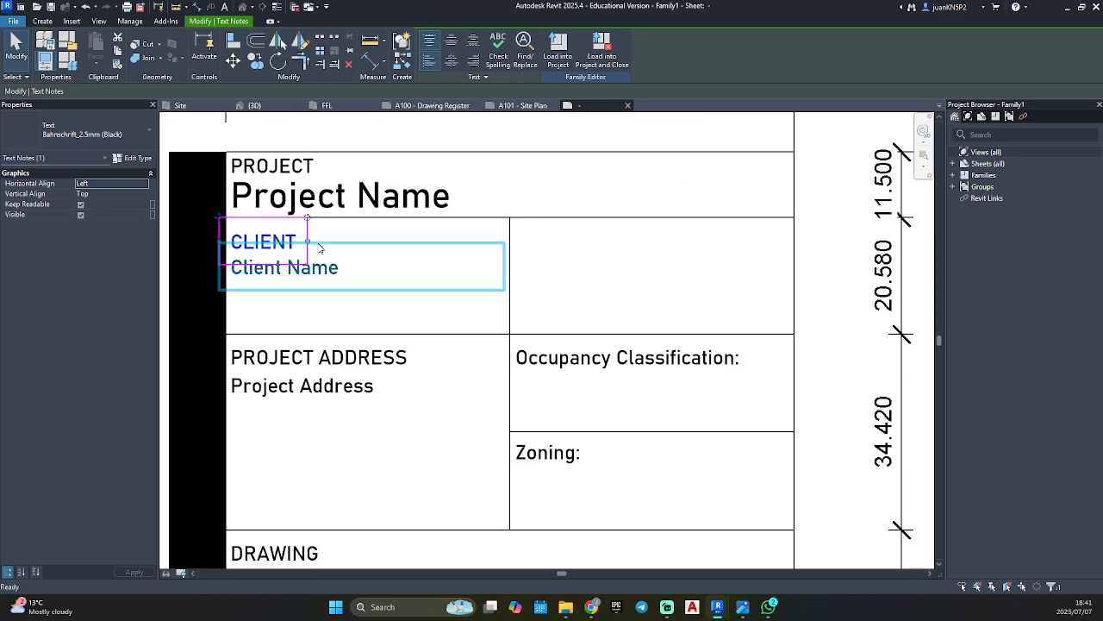
{"action": "key", "text": "t"}
{"action": "key", "text": "x"}
{"action": "left_click", "coordinate": [513, 226]}
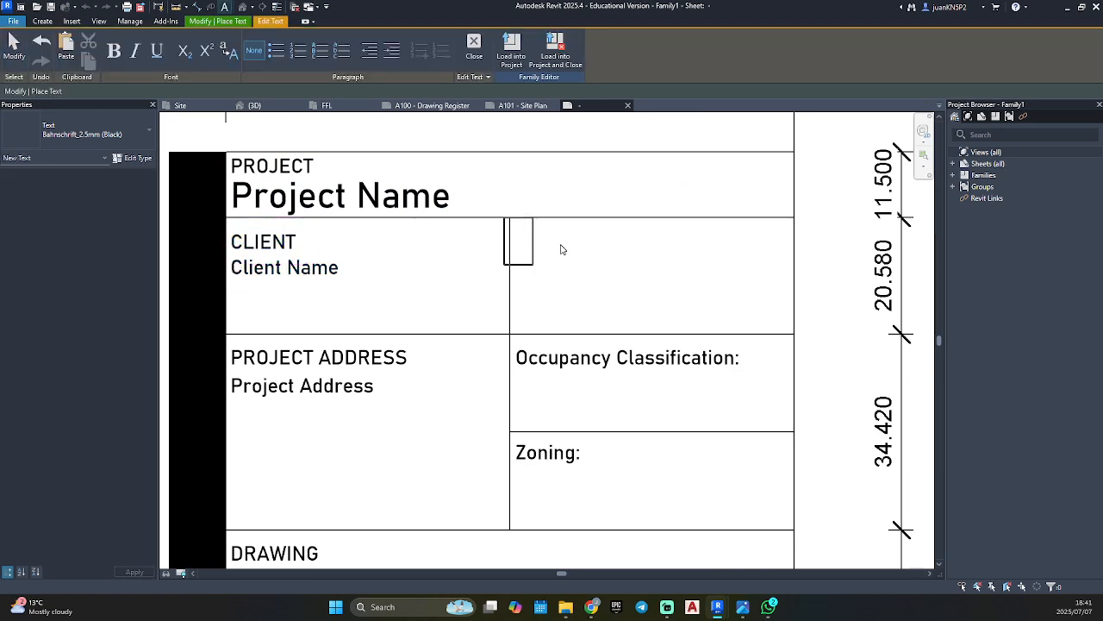
{"action": "type", "text": "Project "}
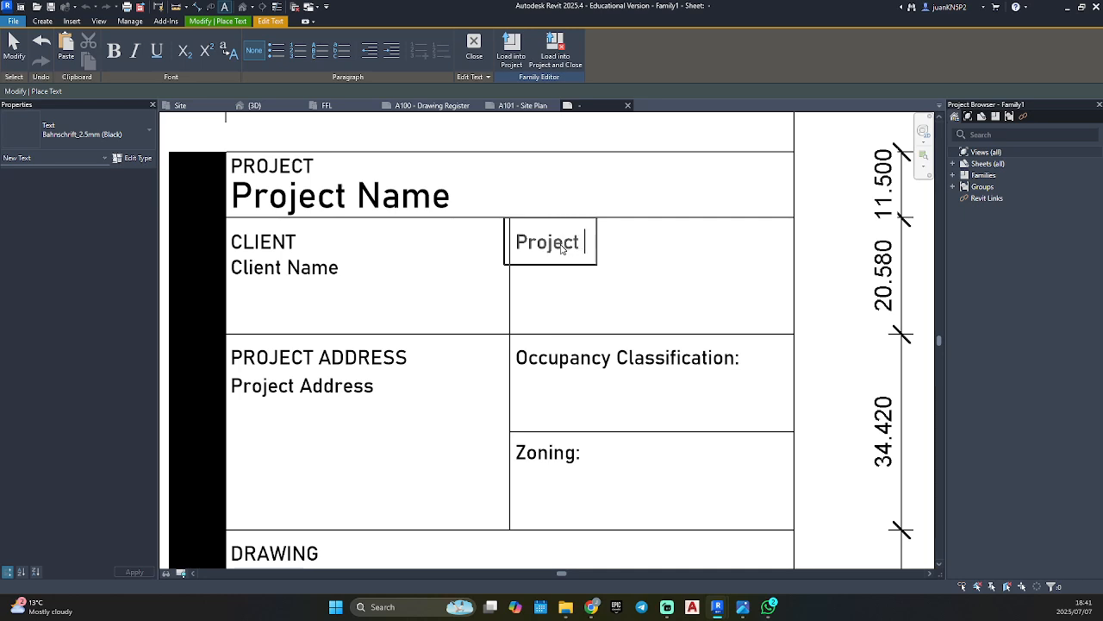
{"action": "type", "text": "Type:"}
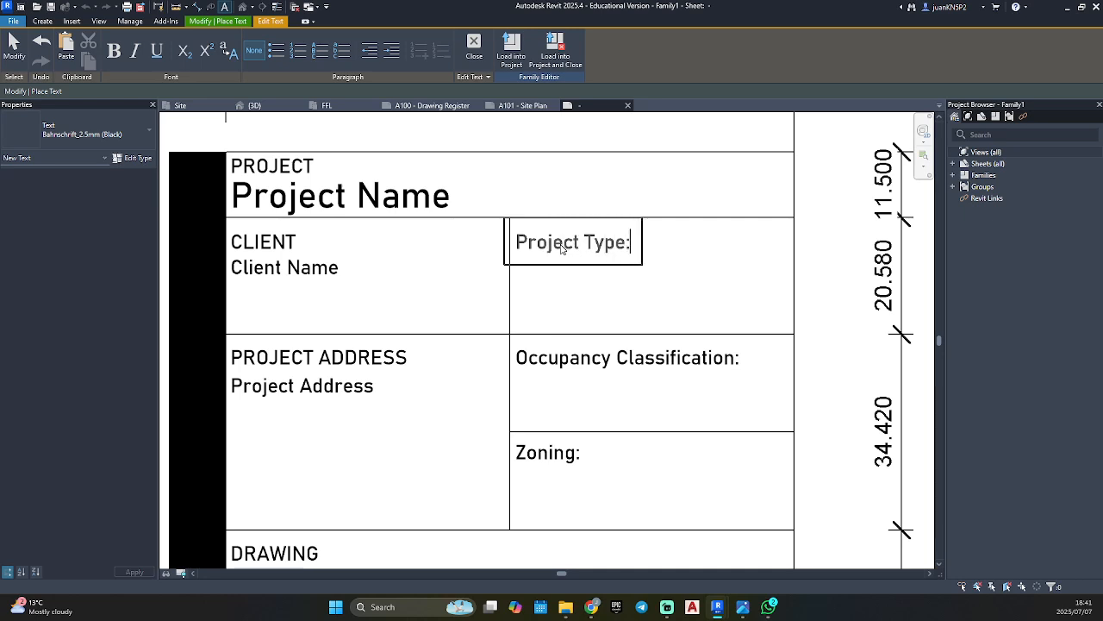
{"action": "left_click", "coordinate": [591, 288]}
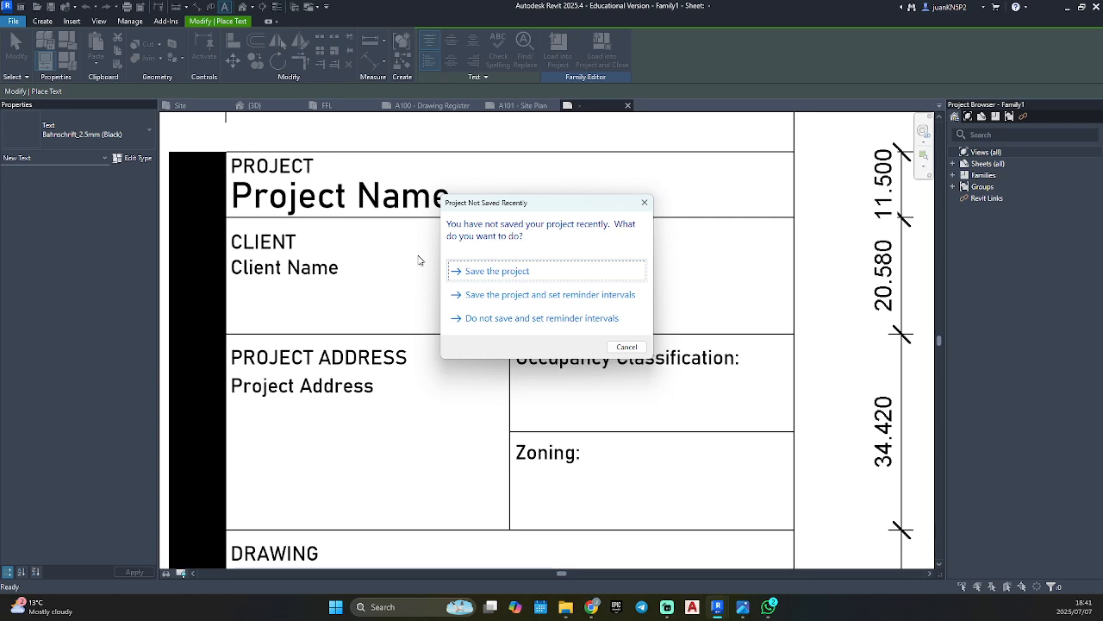
Save the title block family as A1_Titleblock in the 2. Site Modeling folder and leave the text command.
{"action": "left_click", "coordinate": [496, 271]}
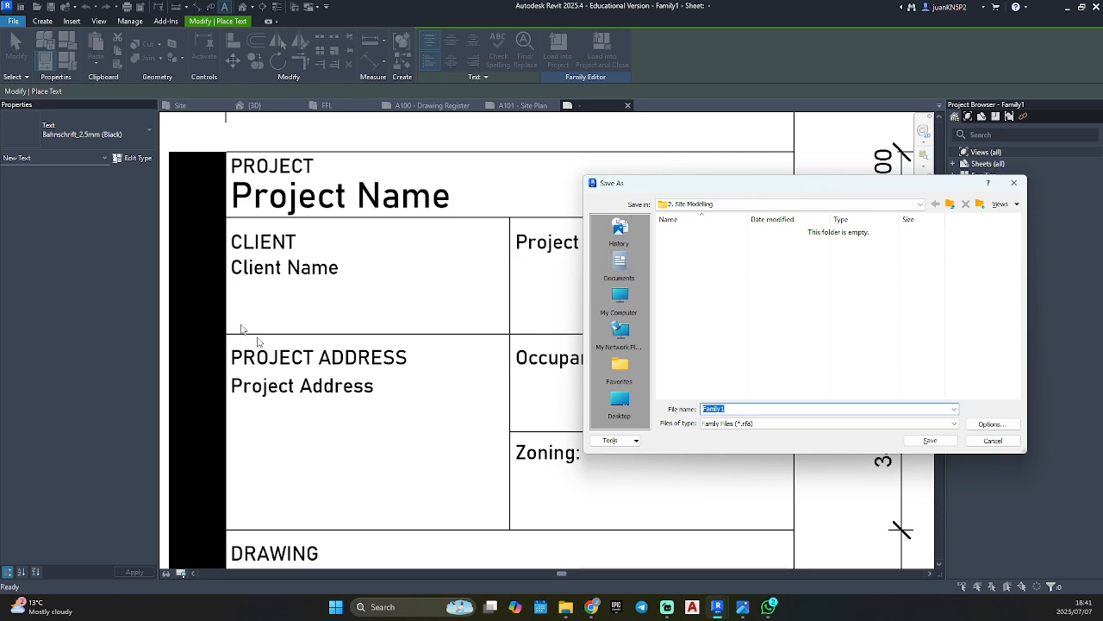
{"action": "left_click", "coordinate": [718, 205]}
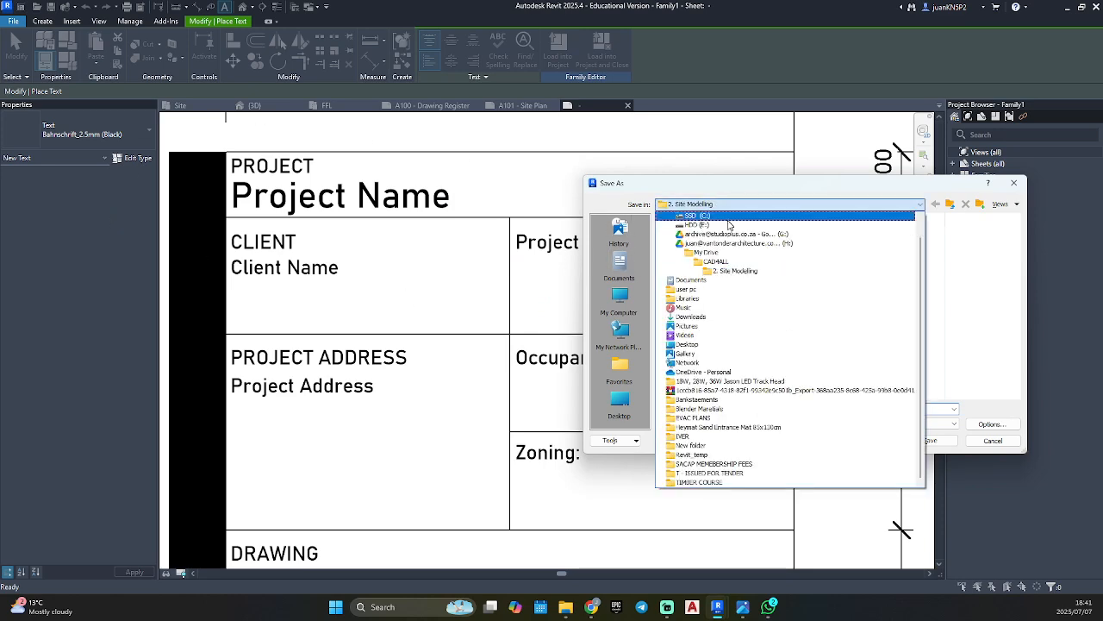
{"action": "left_click", "coordinate": [746, 271]}
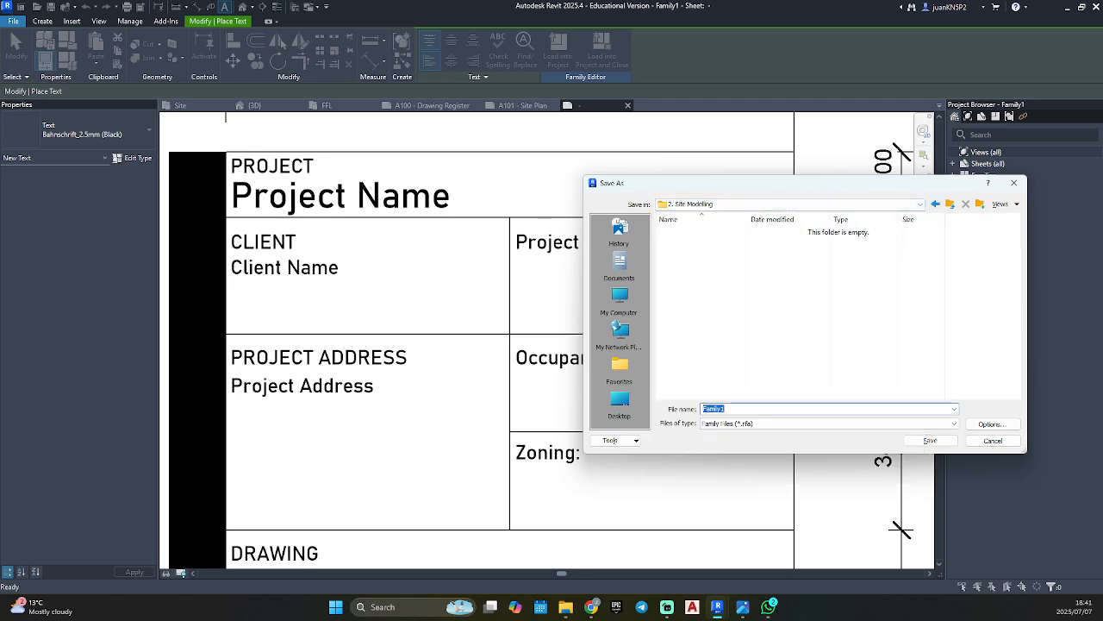
{"action": "type", "text": "A1_Titleblock"}
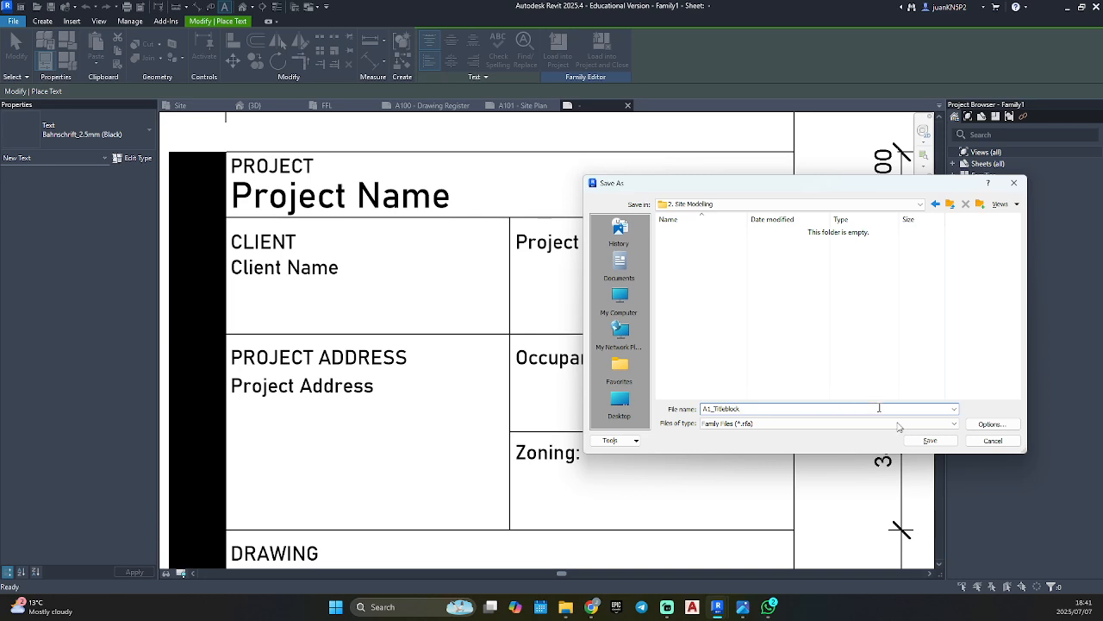
{"action": "left_click", "coordinate": [930, 441]}
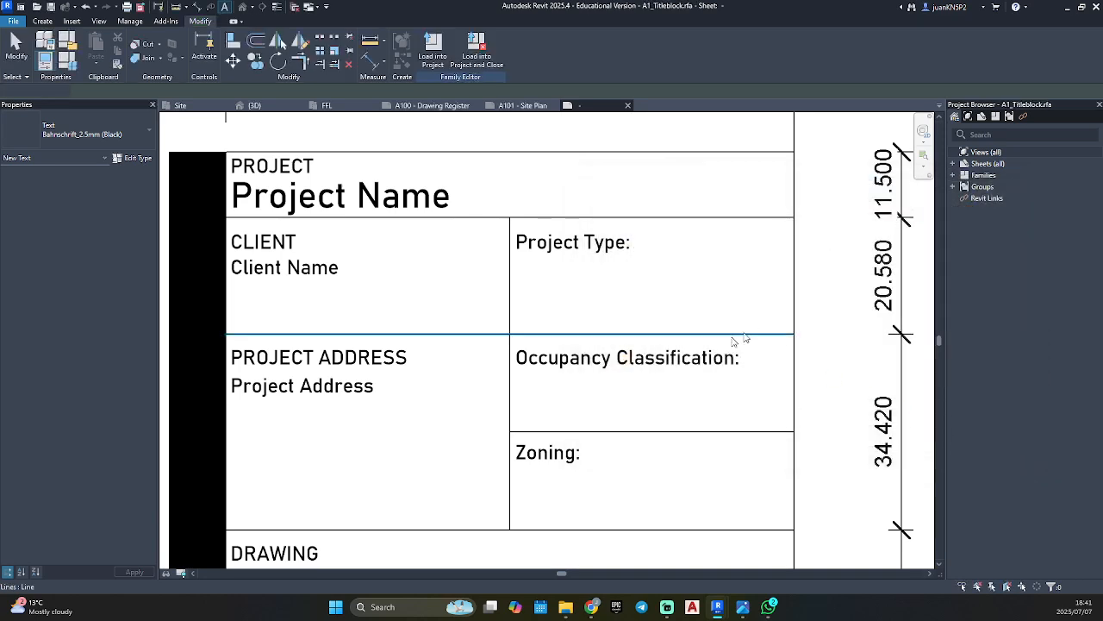
{"action": "key", "text": "Escape"}
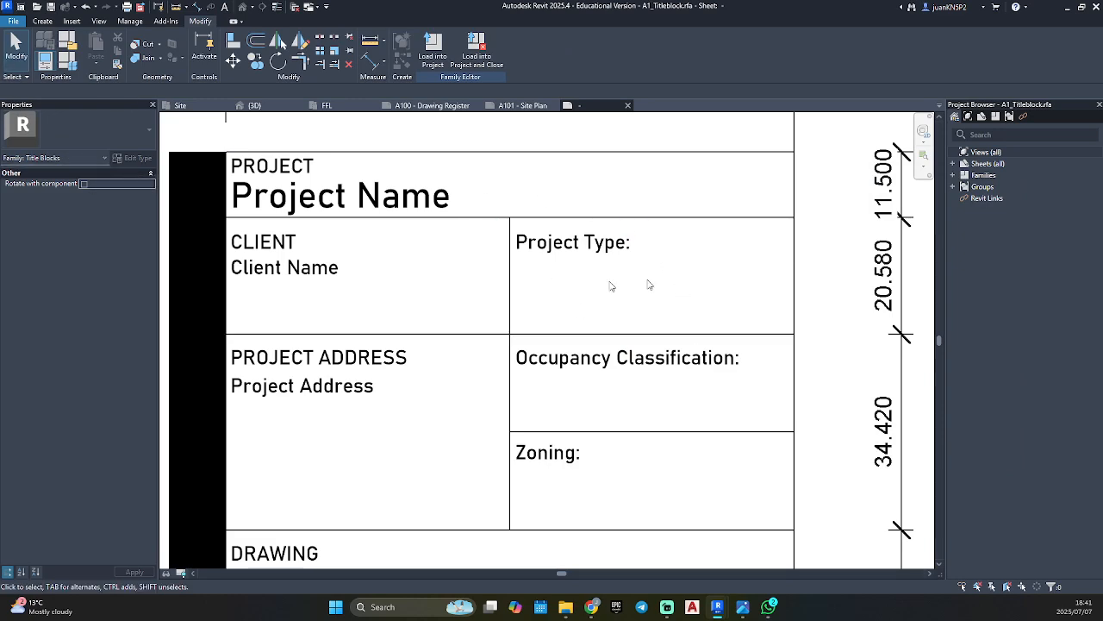
Place a label using the Building Name parameter with sample value "Project Type" below the "Project Type:" heading, and leave the label command.
{"action": "left_click", "coordinate": [42, 20]}
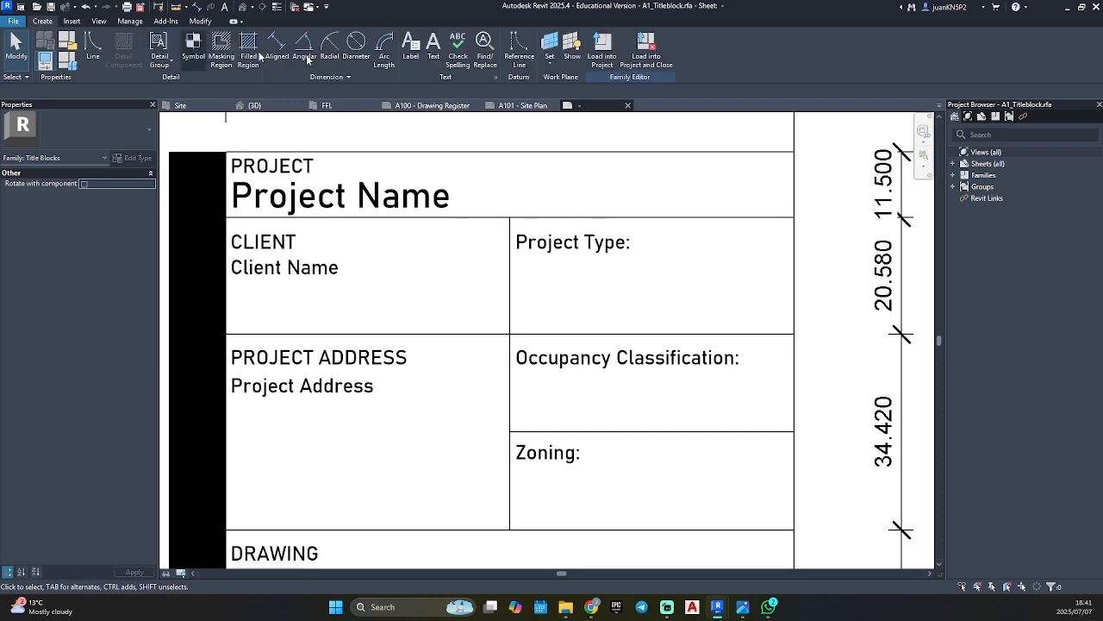
{"action": "left_click", "coordinate": [411, 52]}
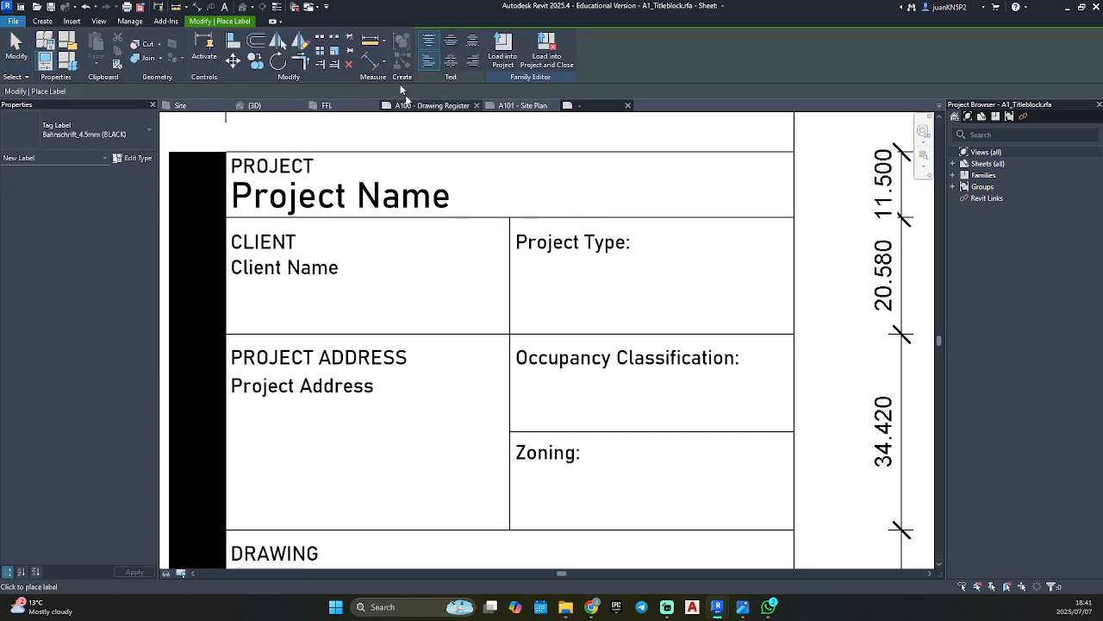
{"action": "left_click", "coordinate": [517, 269]}
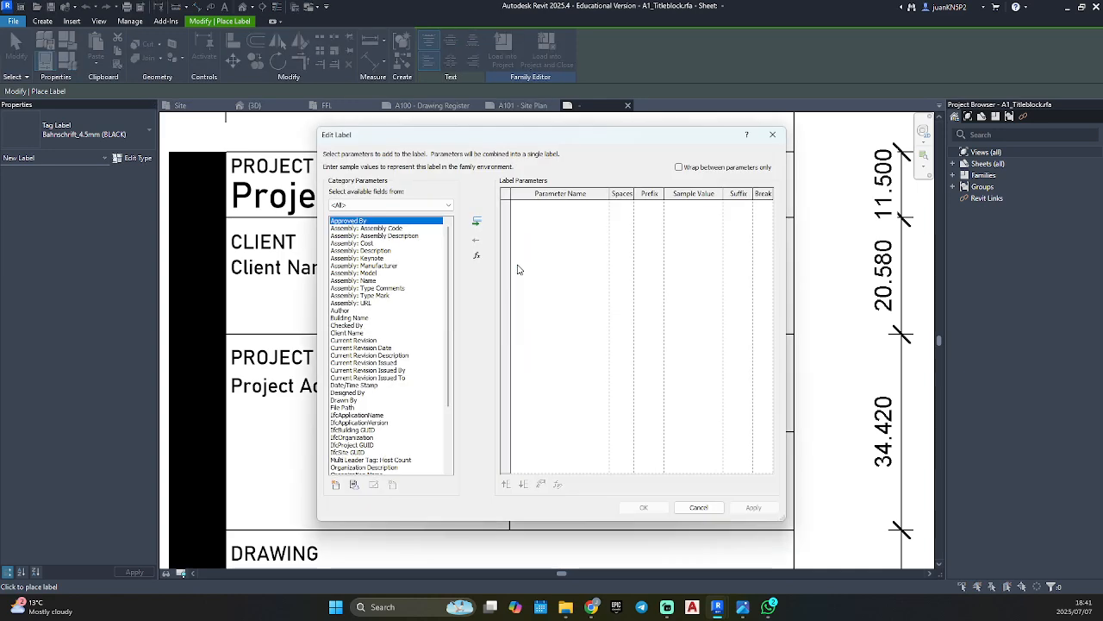
{"action": "left_click", "coordinate": [364, 319]}
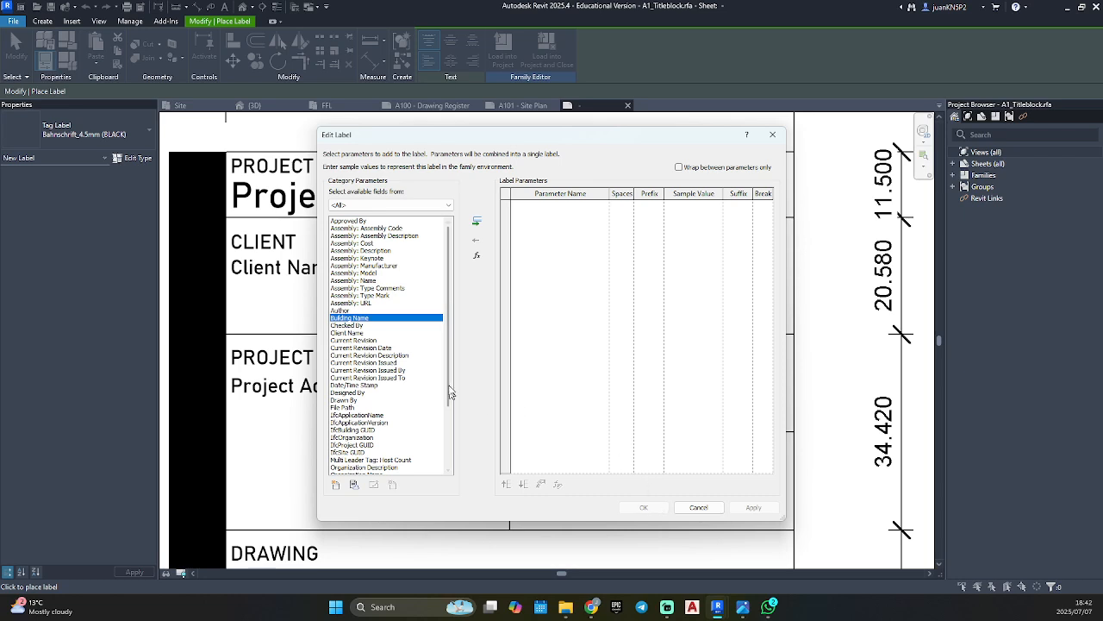
{"action": "left_click", "coordinate": [476, 222]}
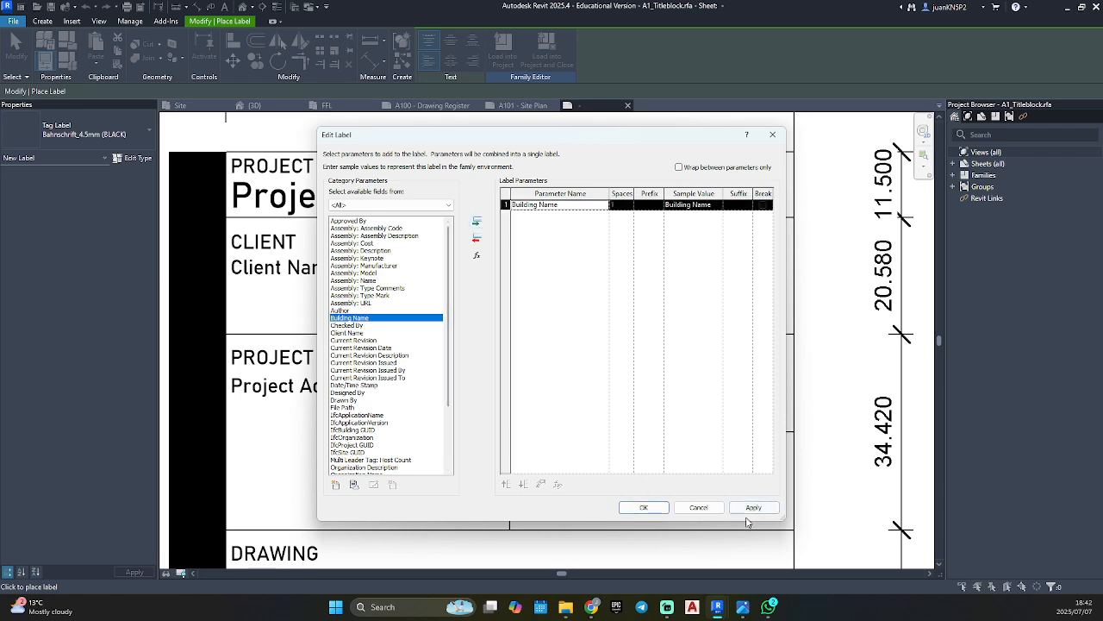
{"action": "left_click", "coordinate": [716, 206]}
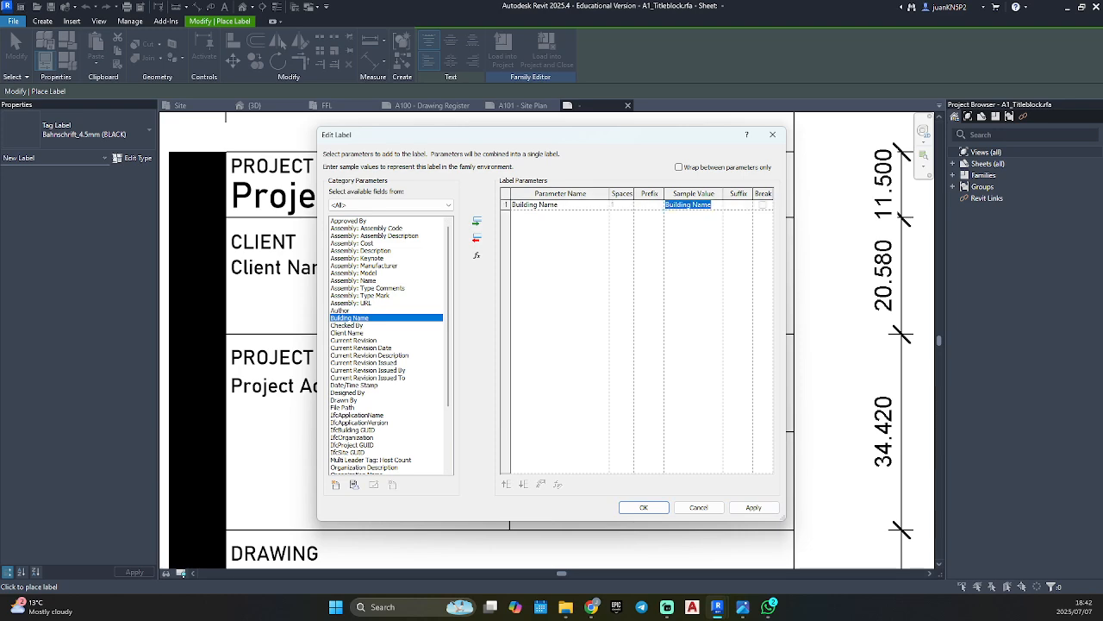
{"action": "type", "text": "Project Type"}
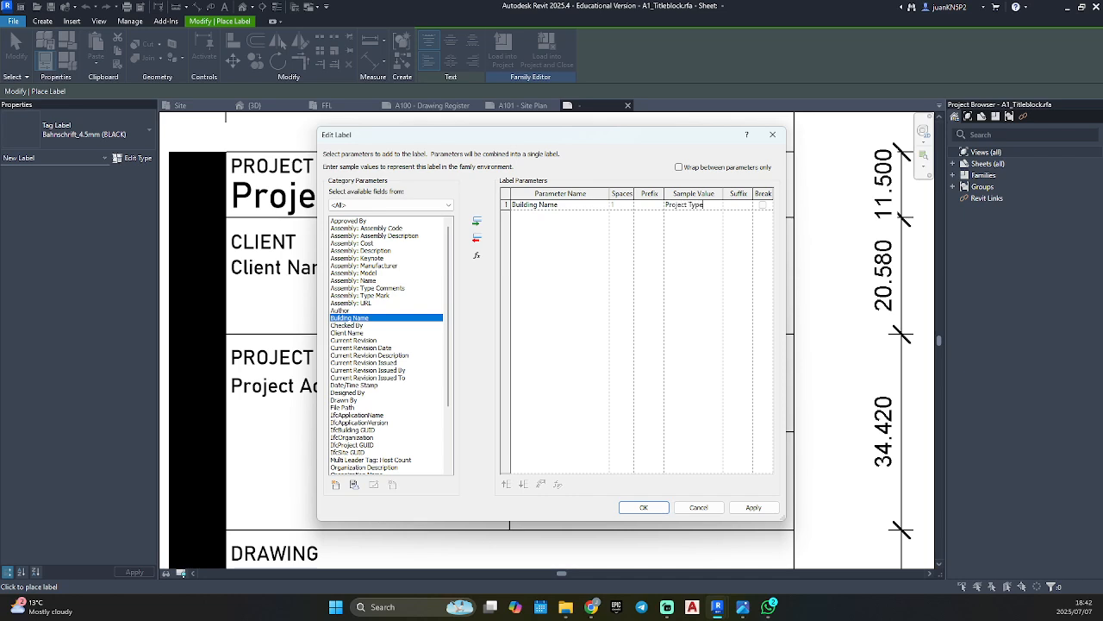
{"action": "left_click", "coordinate": [753, 507]}
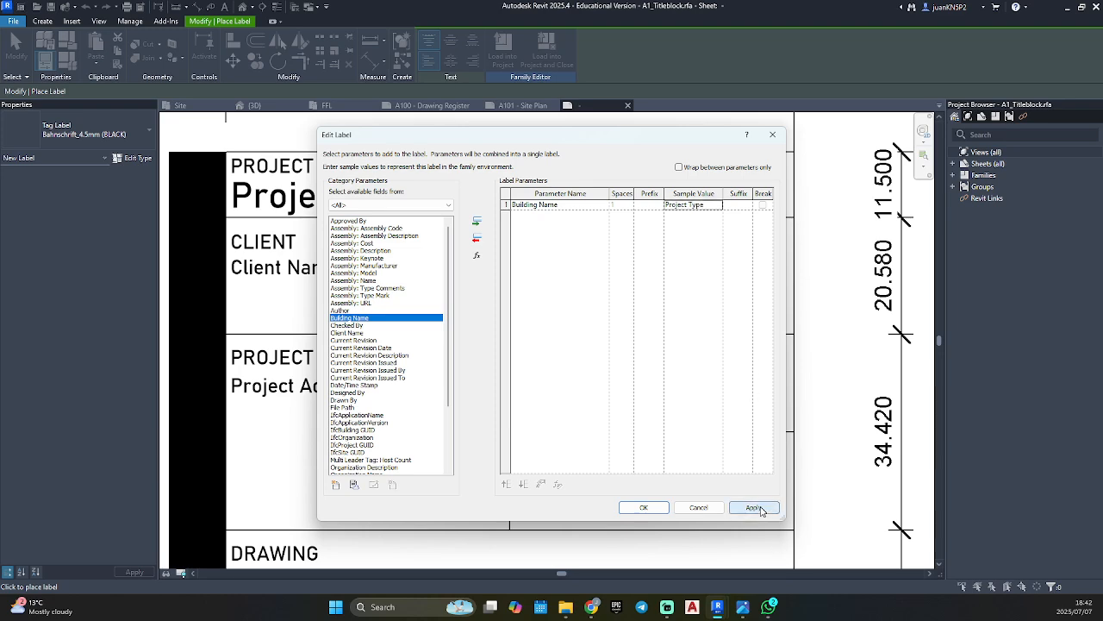
{"action": "left_click", "coordinate": [643, 507]}
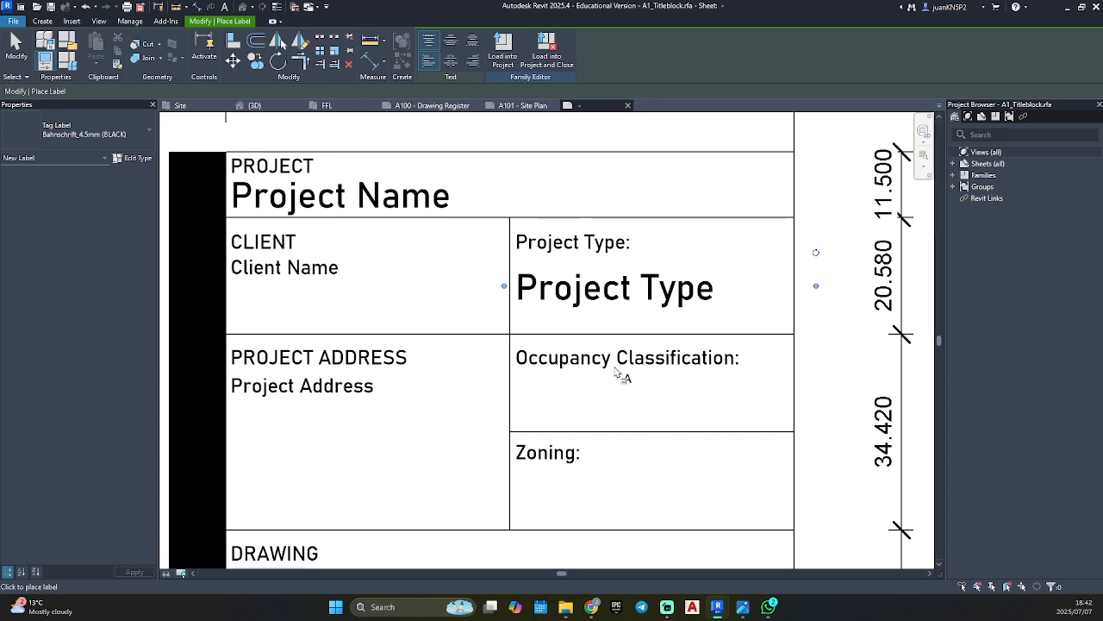
{"action": "key", "text": "Escape"}
{"action": "key", "text": "Escape"}
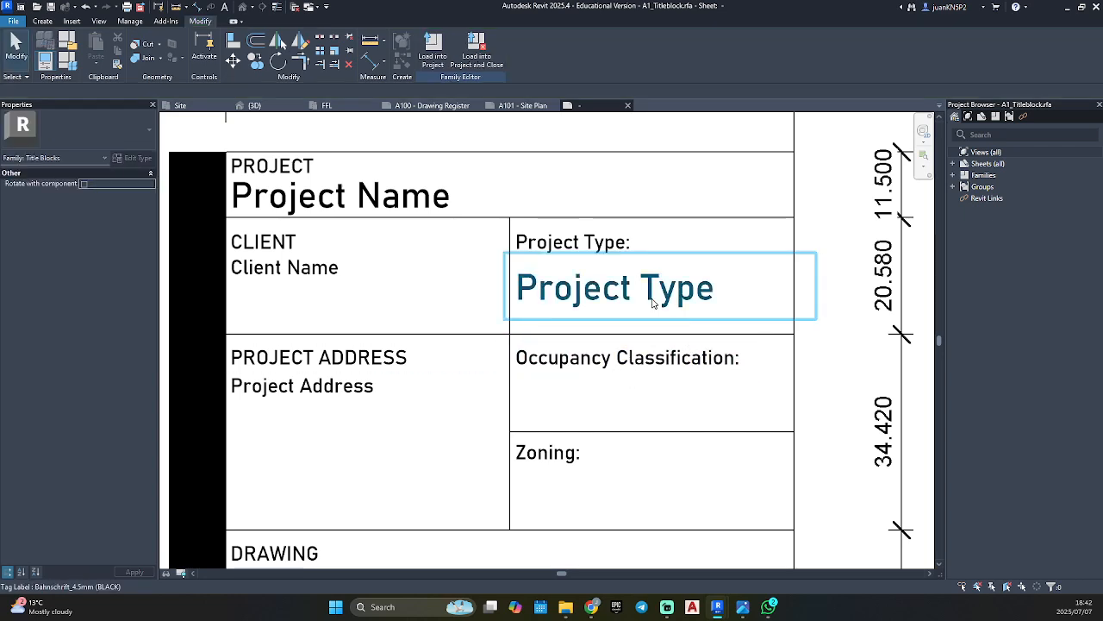
Change the new Project Type label to the Bahnschrift_2.5mm (BLACK) type.
{"action": "left_click", "coordinate": [658, 306]}
{"action": "left_click", "coordinate": [90, 133]}
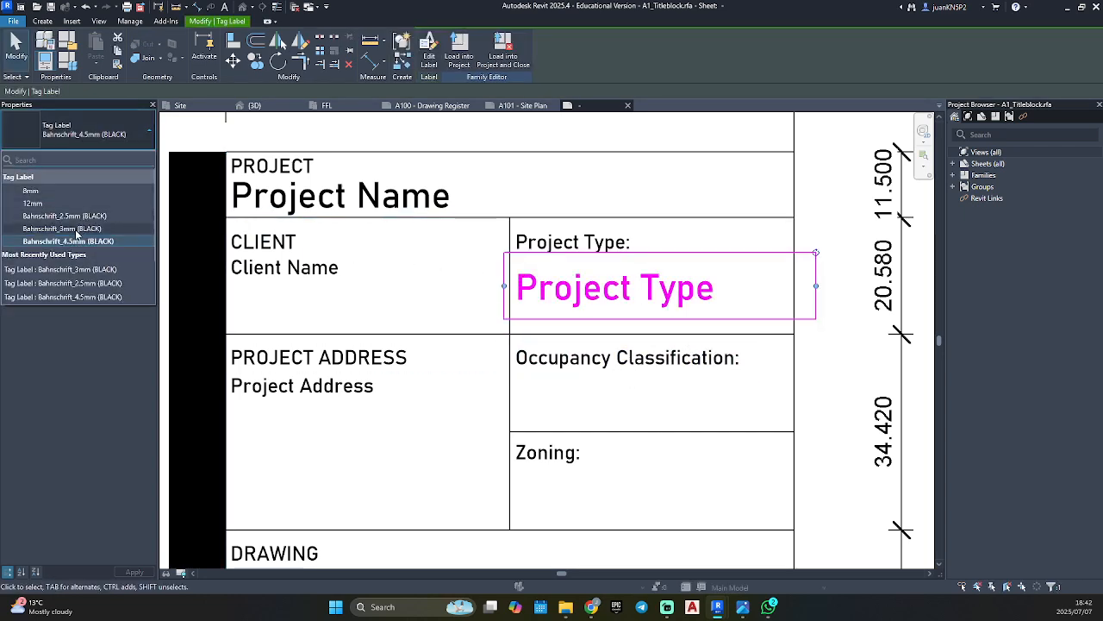
{"action": "left_click", "coordinate": [76, 218]}
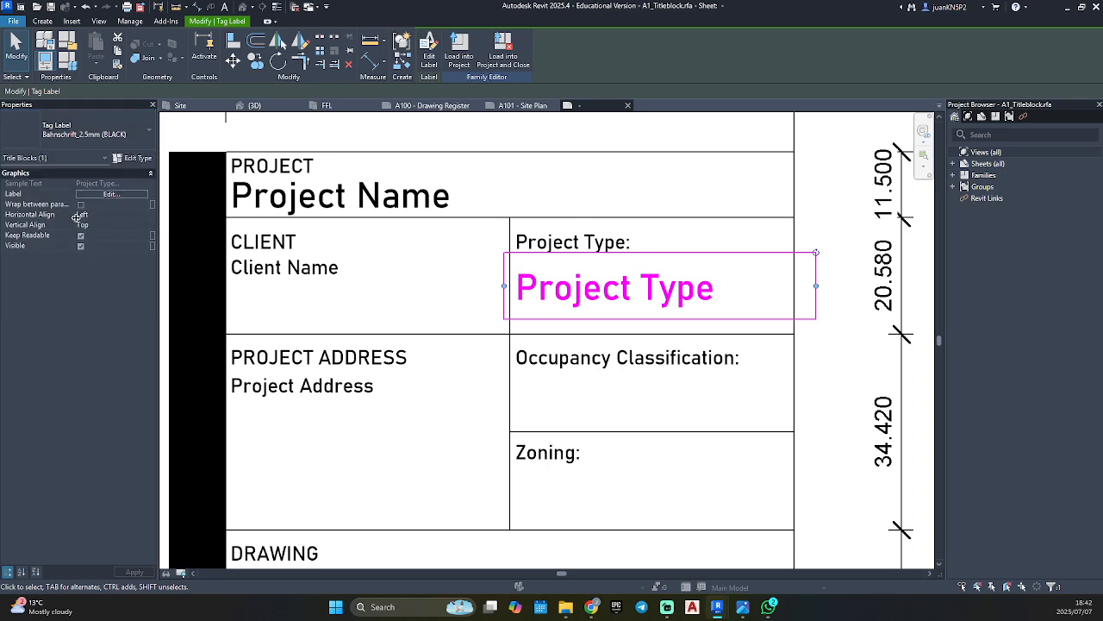
Change the "Project Type:" heading note to the Bahnschrift_3mm text type and reselect it.
{"action": "left_click", "coordinate": [598, 249]}
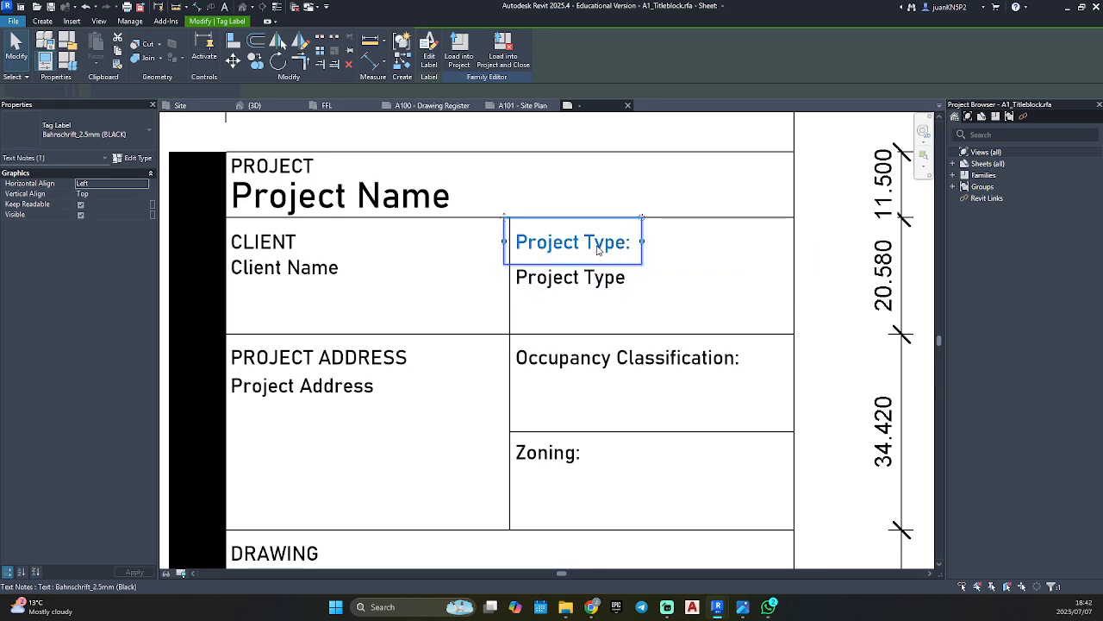
{"action": "left_click", "coordinate": [86, 138]}
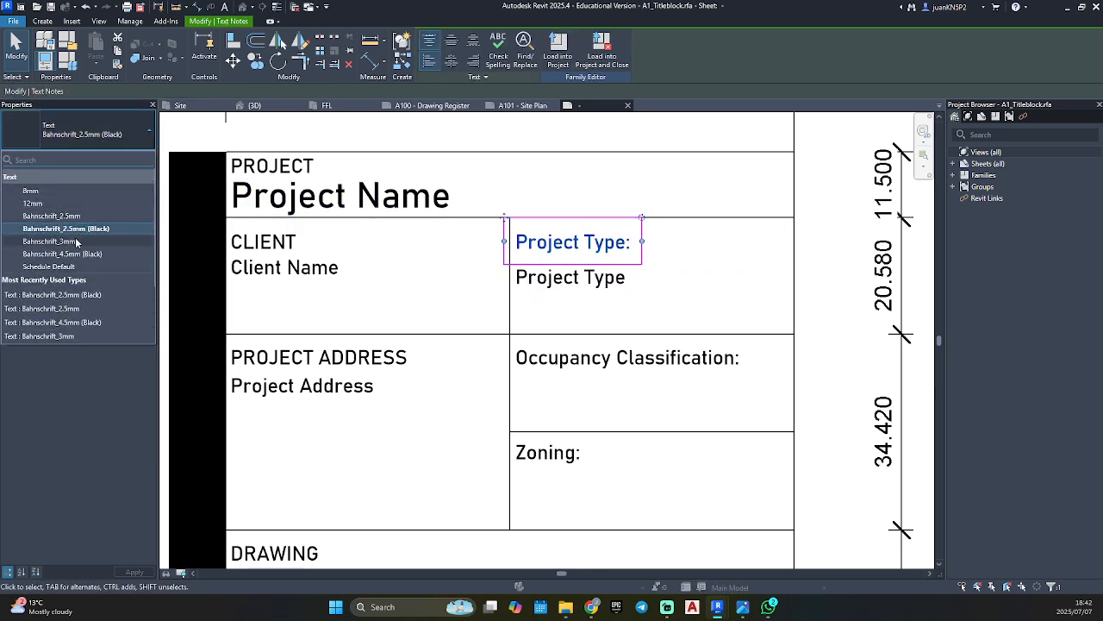
{"action": "left_click", "coordinate": [49, 241]}
{"action": "key", "text": "Escape"}
{"action": "left_click", "coordinate": [587, 248]}
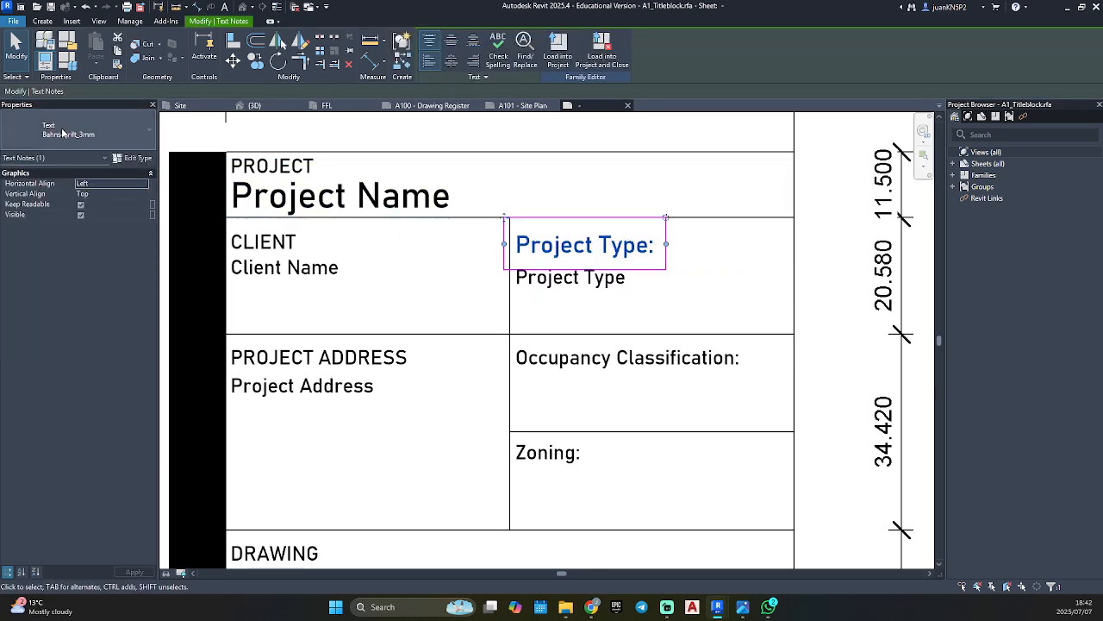
Duplicate the heading's text type as "Bahnschrift_3mm (Black)" with its color set to black, and apply it to the "Project Type:" note.
{"action": "left_click", "coordinate": [81, 139]}
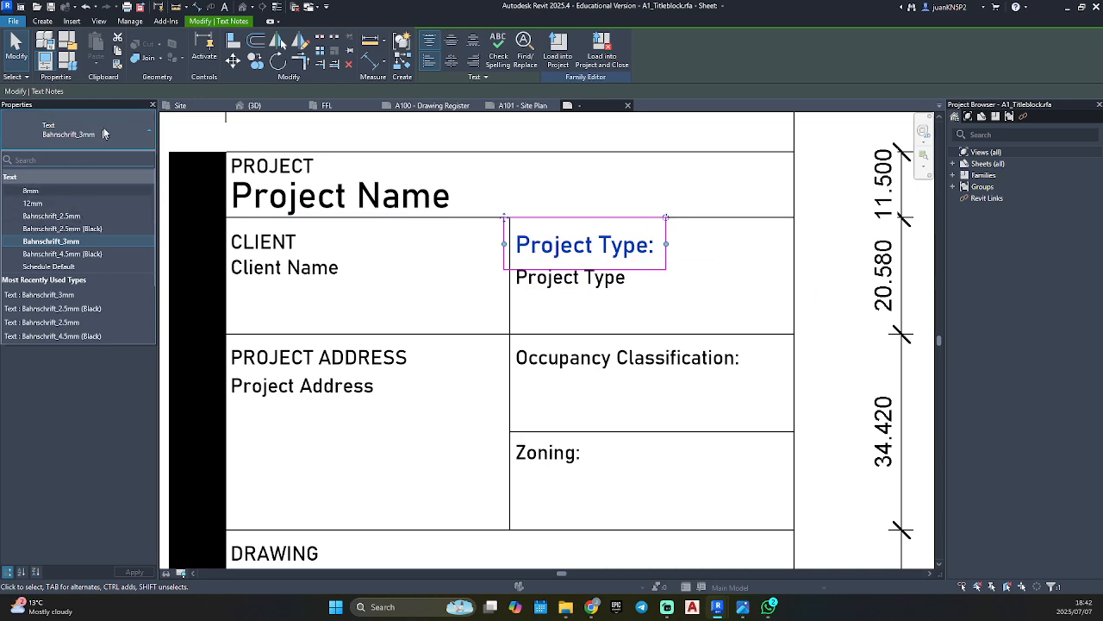
{"action": "left_click", "coordinate": [105, 131]}
{"action": "left_click", "coordinate": [123, 159]}
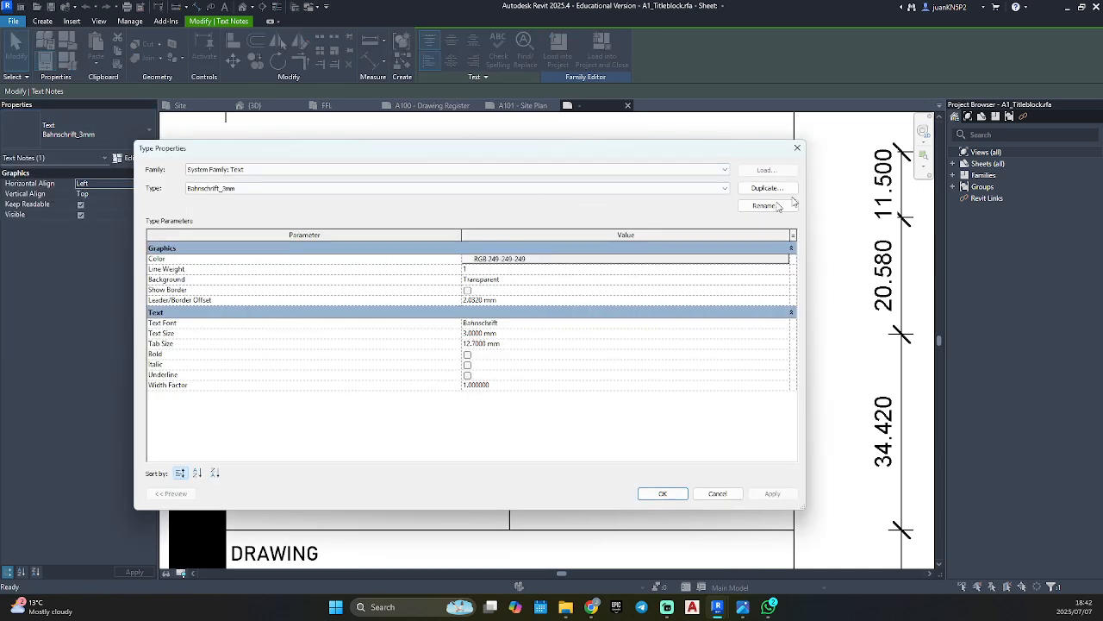
{"action": "left_click", "coordinate": [766, 188]}
{"action": "left_click", "coordinate": [458, 320]}
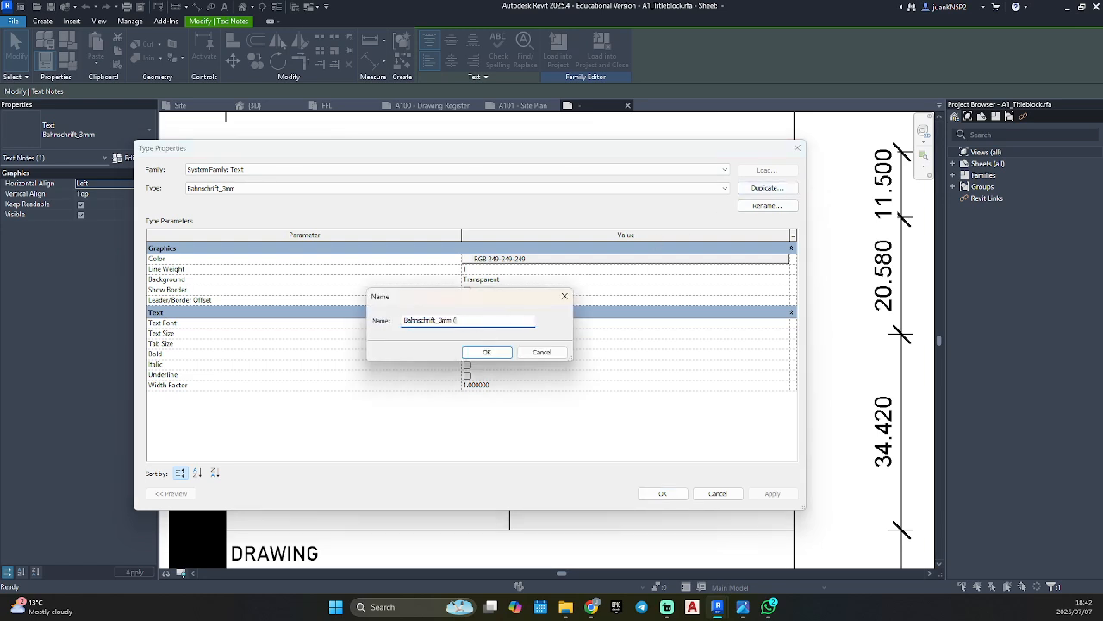
{"action": "type", "text": "(Black)"}
{"action": "left_click", "coordinate": [485, 352]}
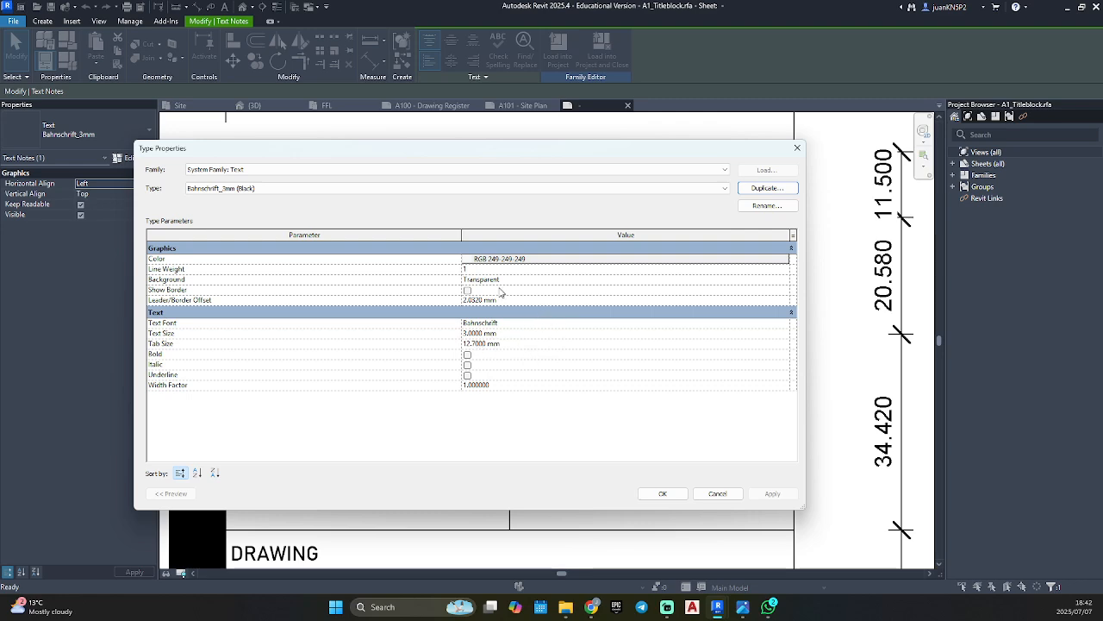
{"action": "left_click", "coordinate": [543, 259]}
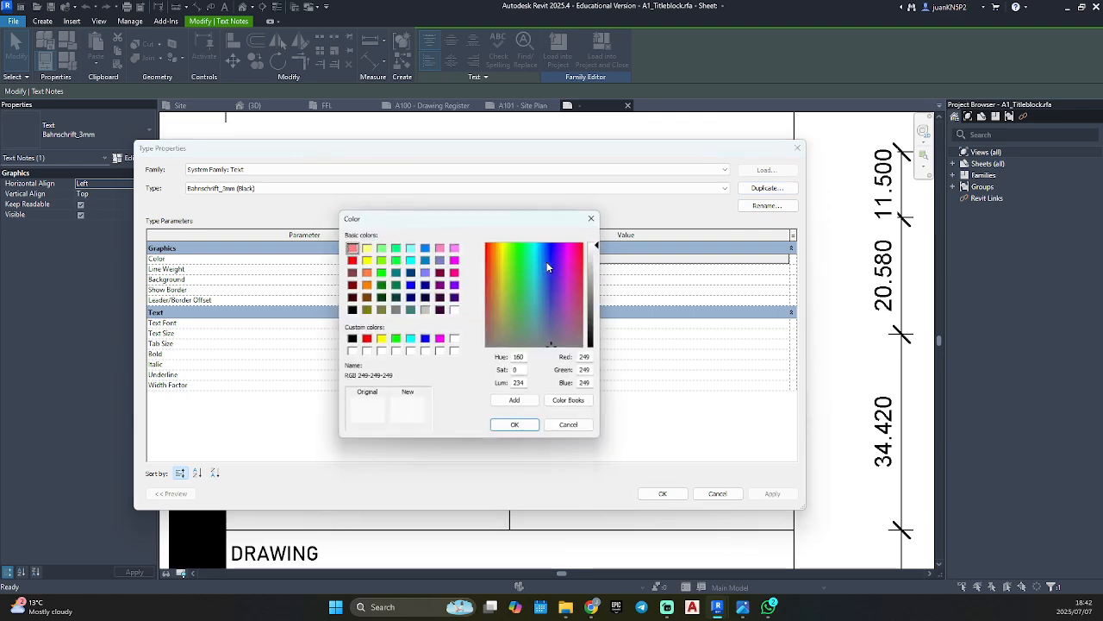
{"action": "left_click", "coordinate": [350, 309]}
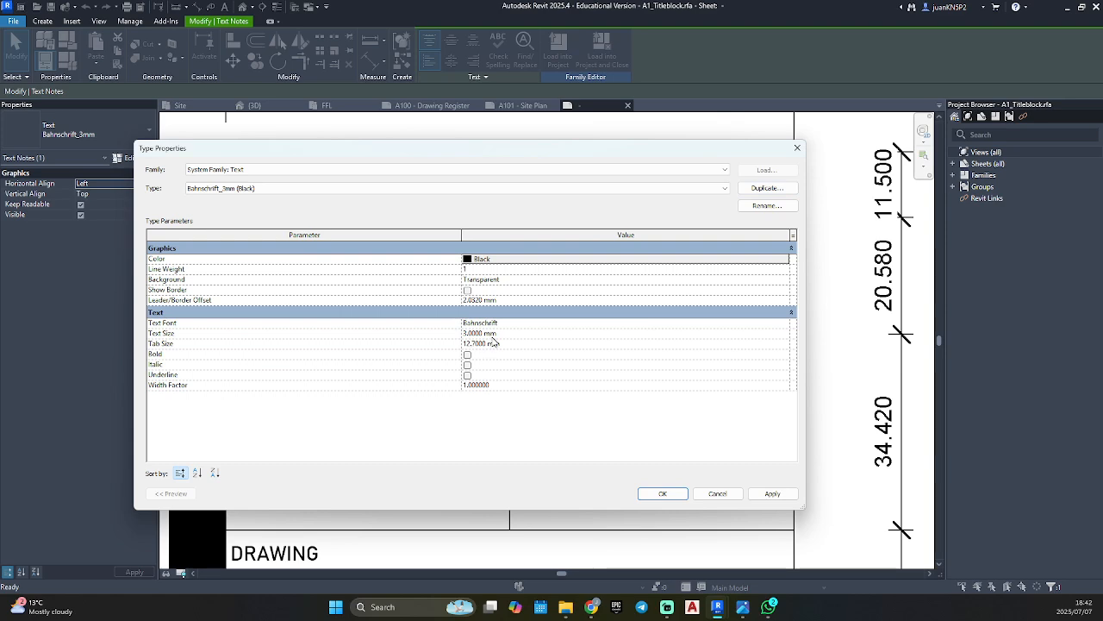
{"action": "left_click", "coordinate": [663, 494]}
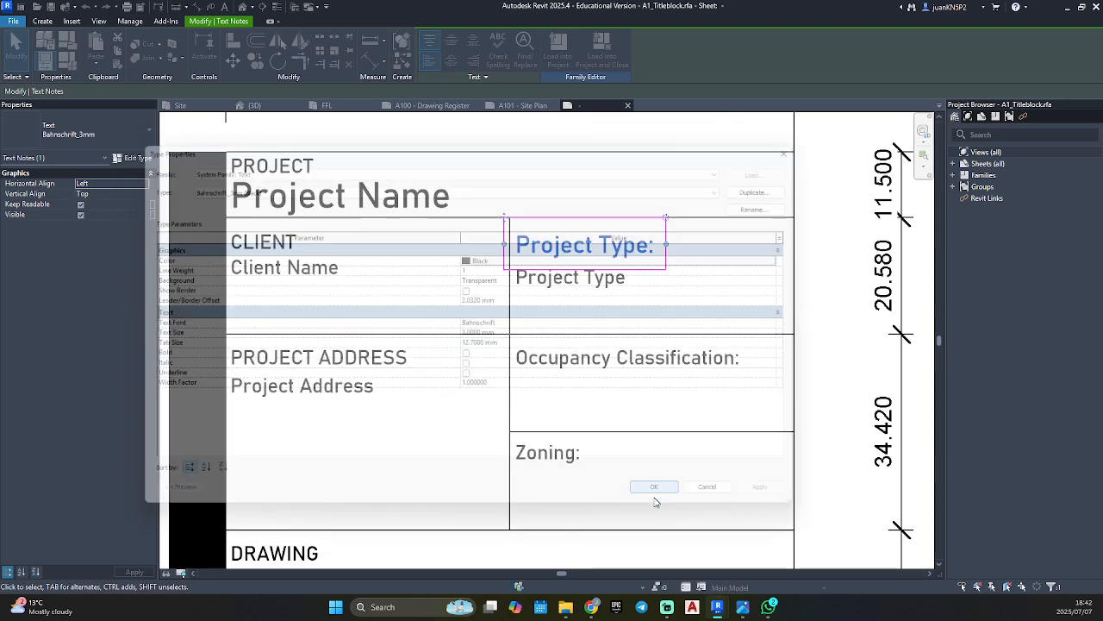
{"action": "left_click", "coordinate": [772, 321]}
Narrow the Project Type label's text box so its far edge fits inside the cell.
{"action": "scroll", "coordinate": [534, 250], "scroll_direction": "up", "scroll_amount": 2}
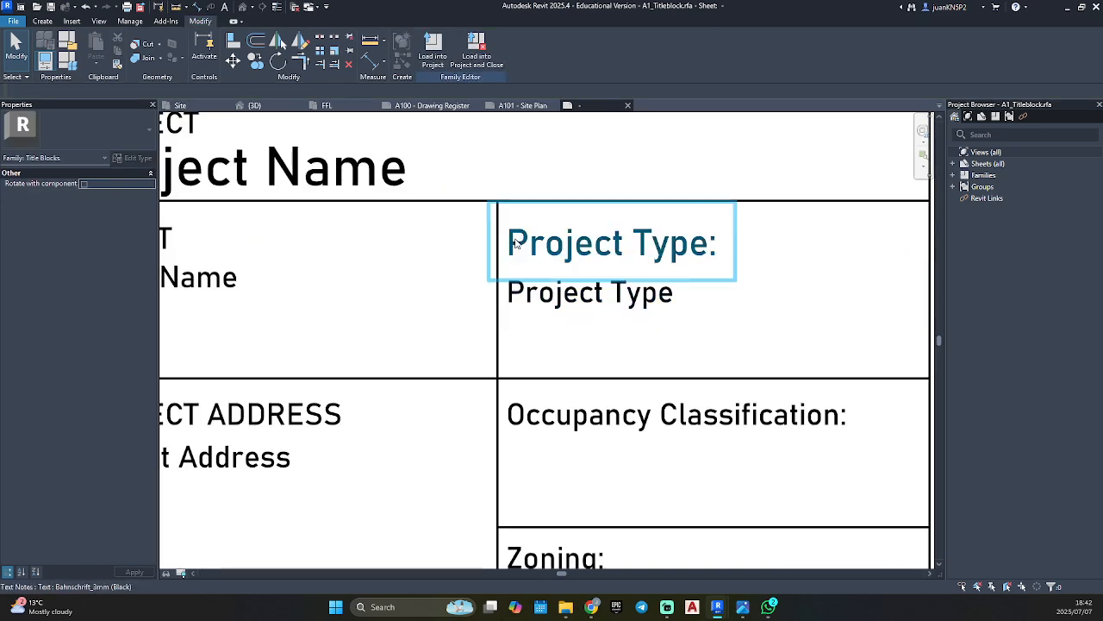
{"action": "left_click", "coordinate": [539, 243]}
{"action": "scroll", "coordinate": [536, 237], "scroll_direction": "down", "scroll_amount": 1}
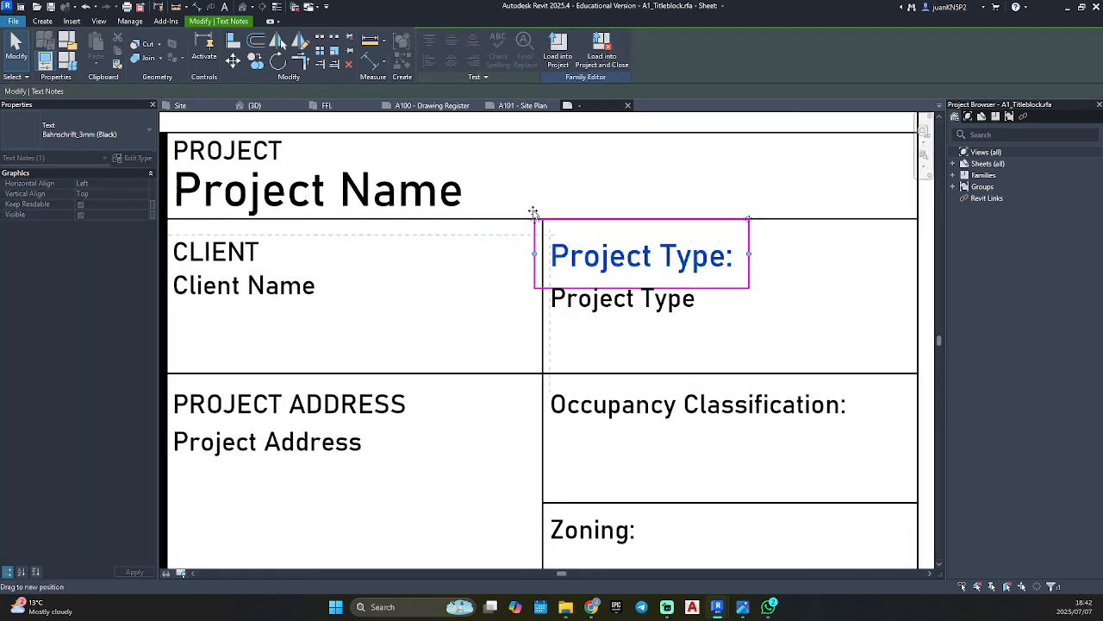
{"action": "left_click", "coordinate": [543, 280]}
{"action": "scroll", "coordinate": [621, 340], "scroll_direction": "down", "scroll_amount": 2}
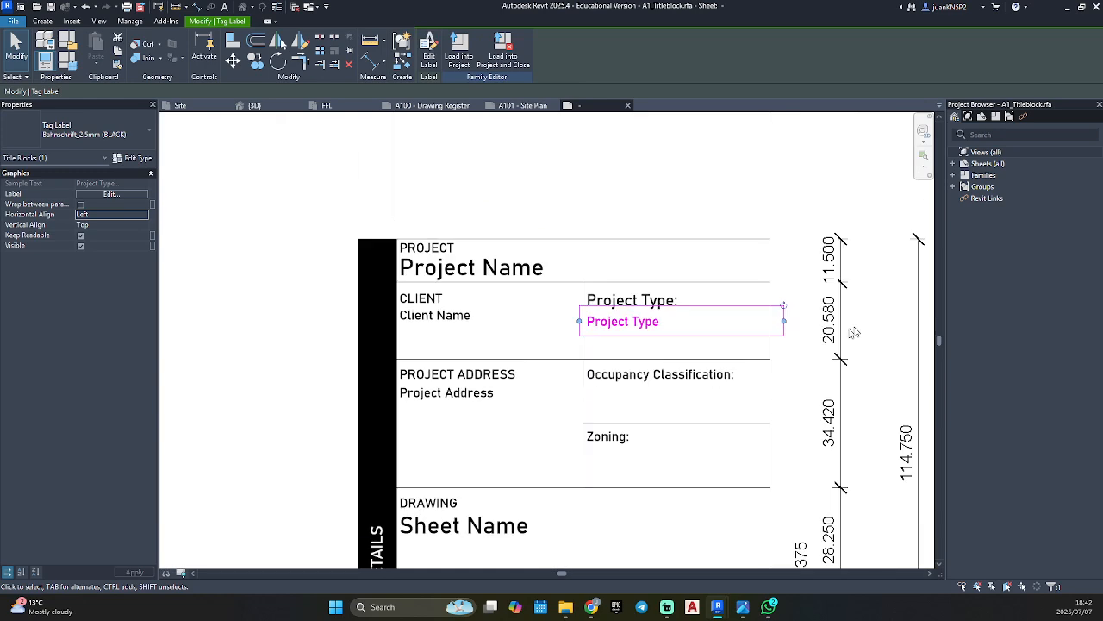
{"action": "left_click_drag", "start_coordinate": [784, 322], "coordinate": [762, 320]}
{"action": "left_click", "coordinate": [781, 369]}
Place a Bahnschrift_2.5mm (BLACK) label with the Date/Time Stamp parameter in the "Date:" cell.
{"action": "scroll", "coordinate": [727, 362], "scroll_direction": "down", "scroll_amount": 3}
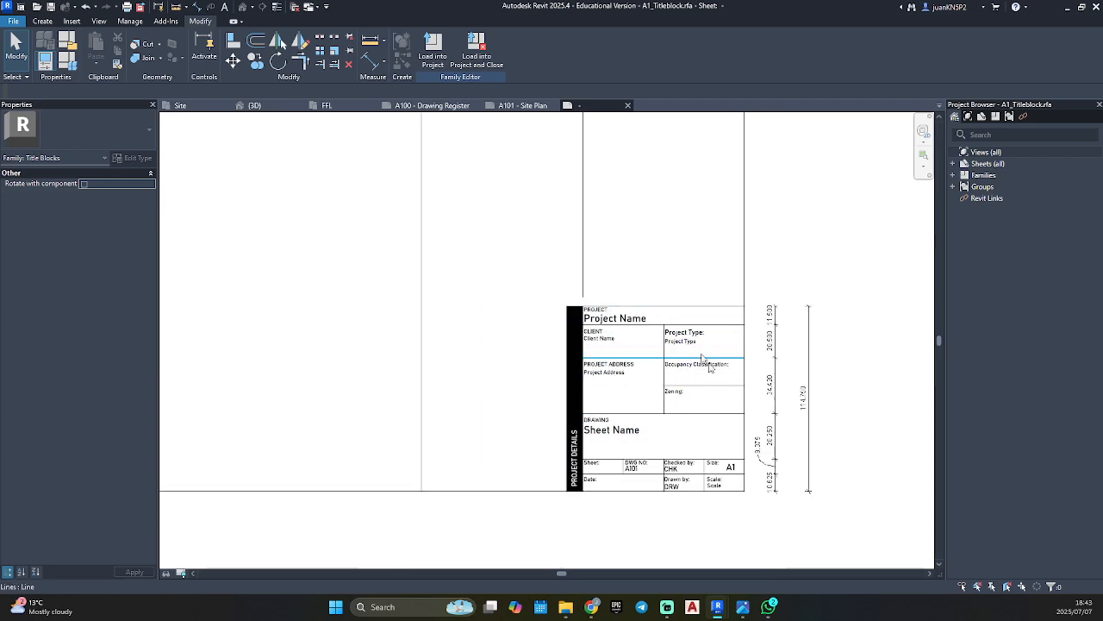
{"action": "key", "text": "ctrl+Tab"}
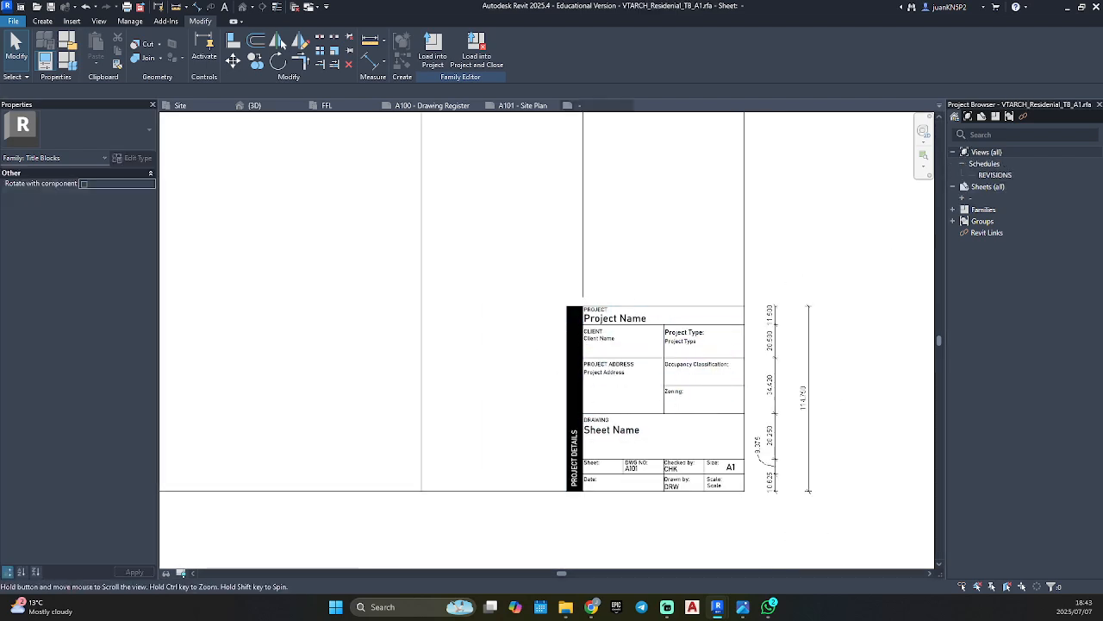
{"action": "scroll", "coordinate": [571, 497], "scroll_direction": "up", "scroll_amount": 3}
{"action": "key", "text": "ctrl+Tab"}
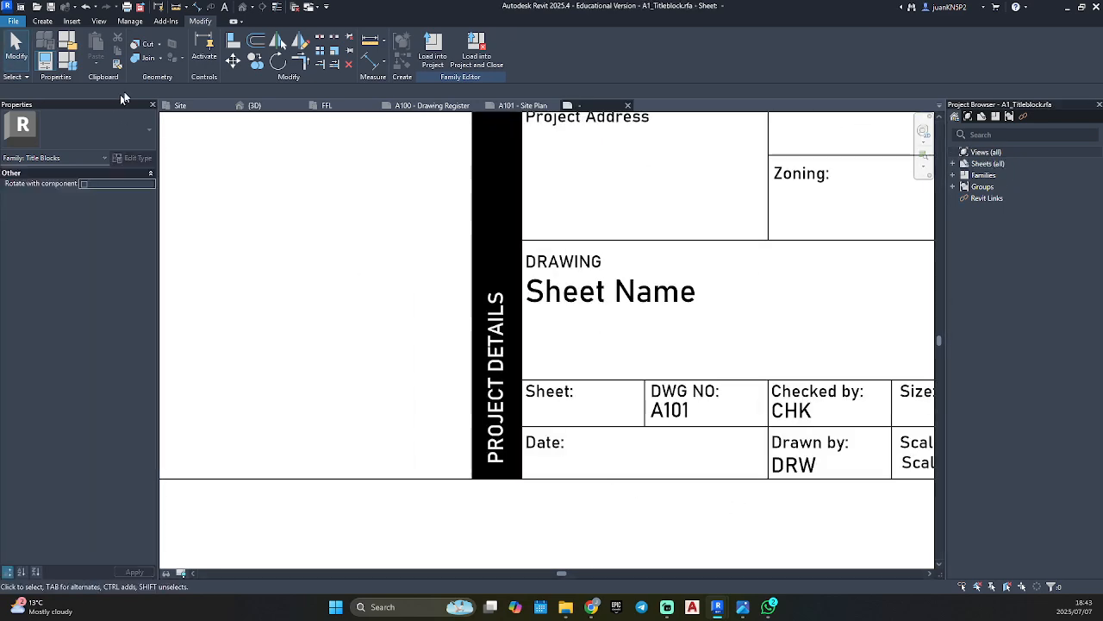
{"action": "left_click", "coordinate": [42, 21]}
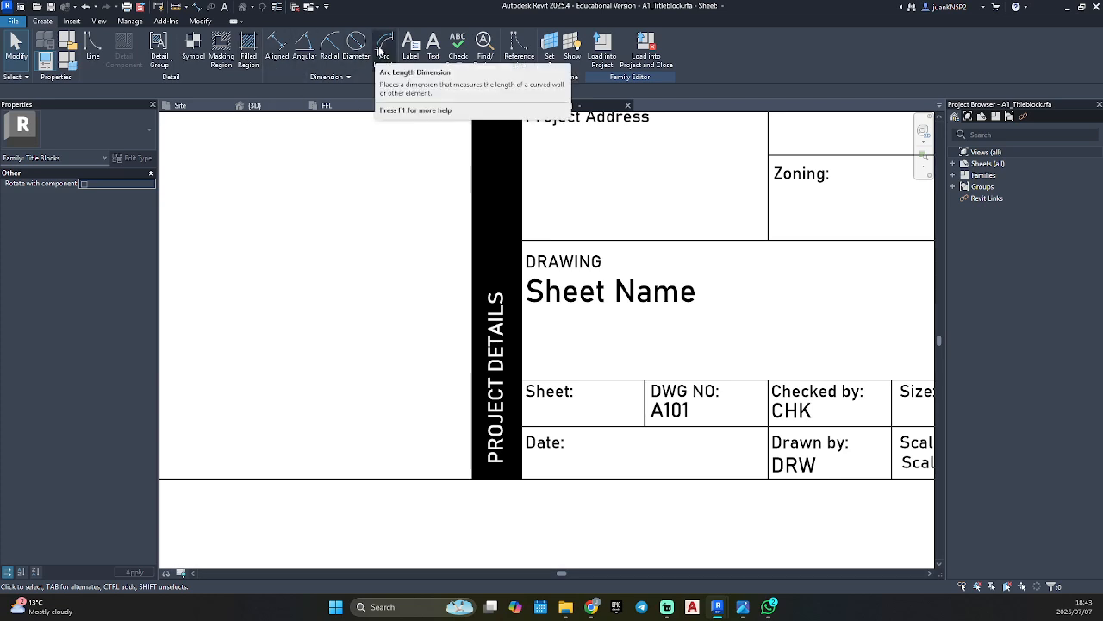
{"action": "left_click", "coordinate": [410, 45]}
{"action": "left_click", "coordinate": [62, 140]}
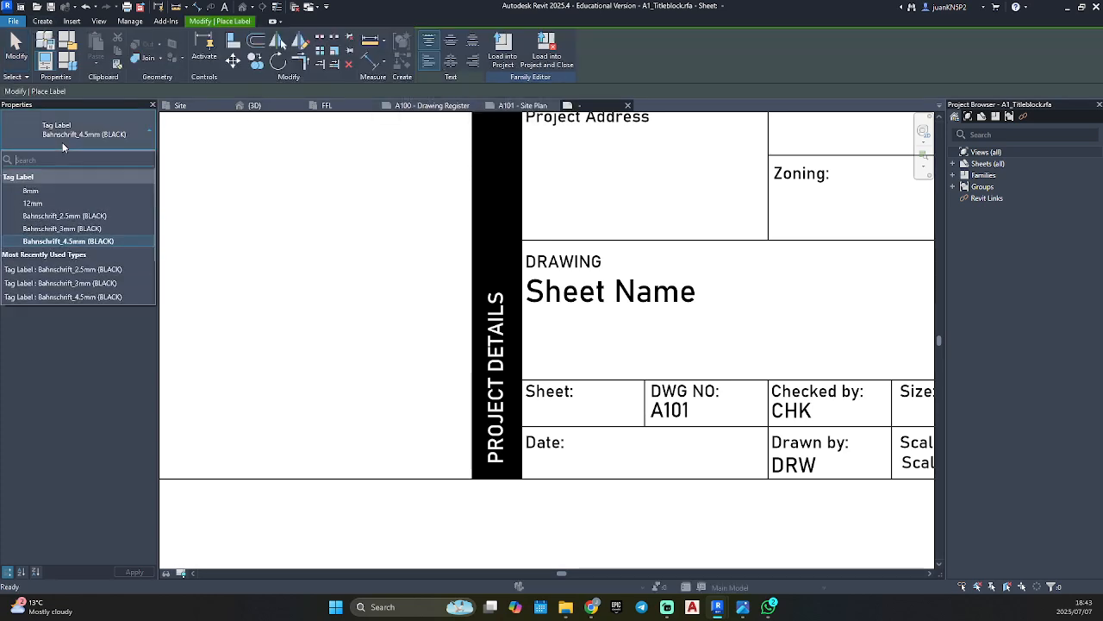
{"action": "left_click", "coordinate": [62, 216]}
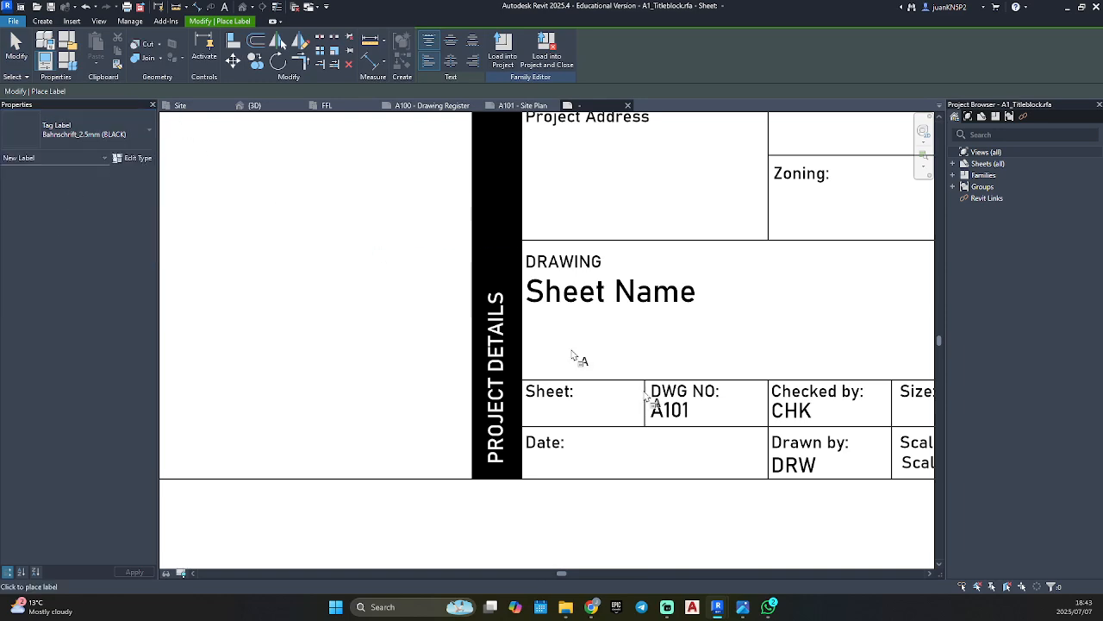
{"action": "left_click", "coordinate": [584, 460]}
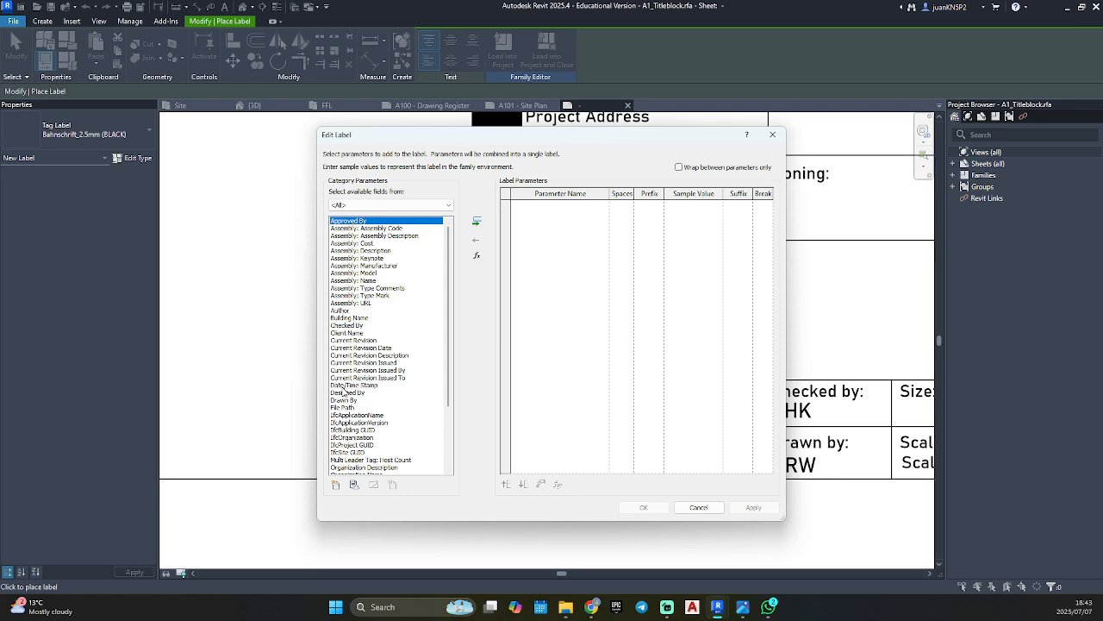
{"action": "left_click", "coordinate": [349, 385]}
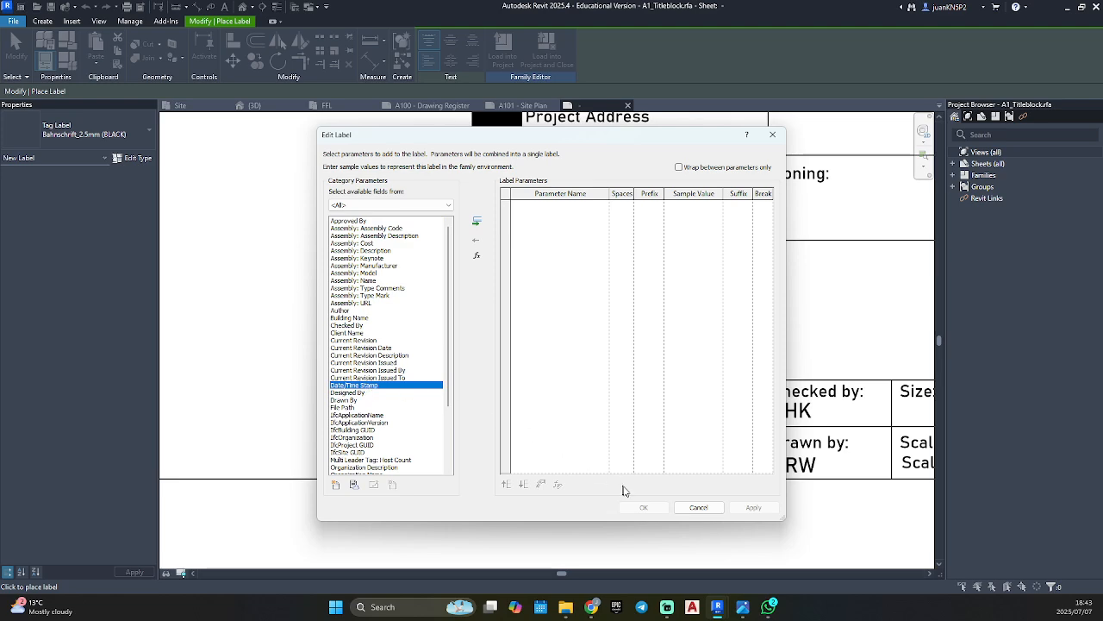
{"action": "left_click", "coordinate": [477, 224]}
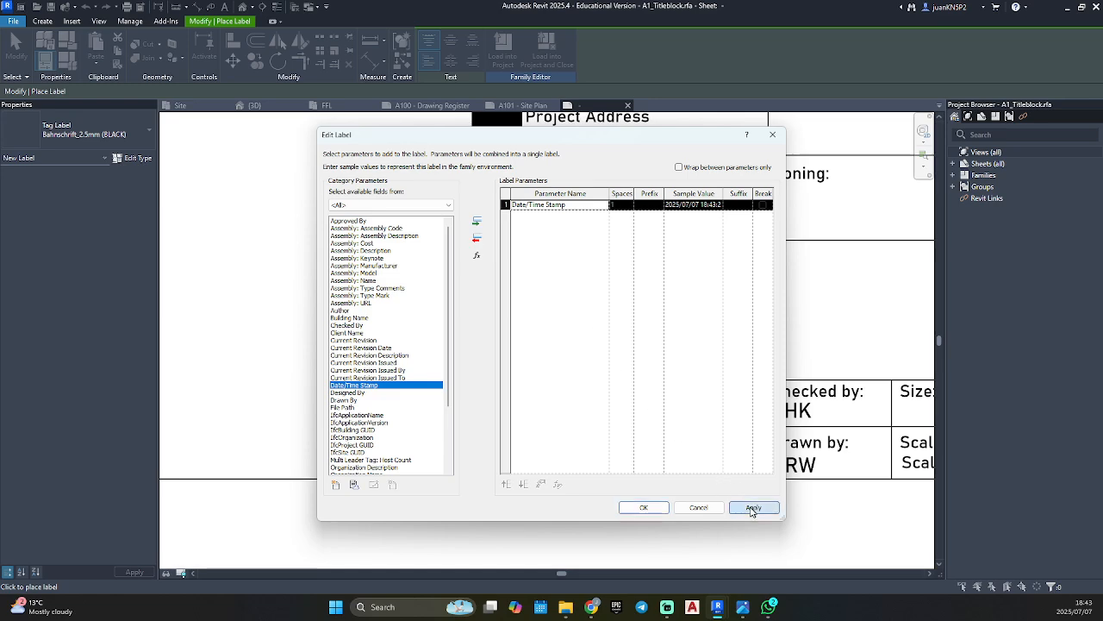
{"action": "left_click", "coordinate": [644, 507]}
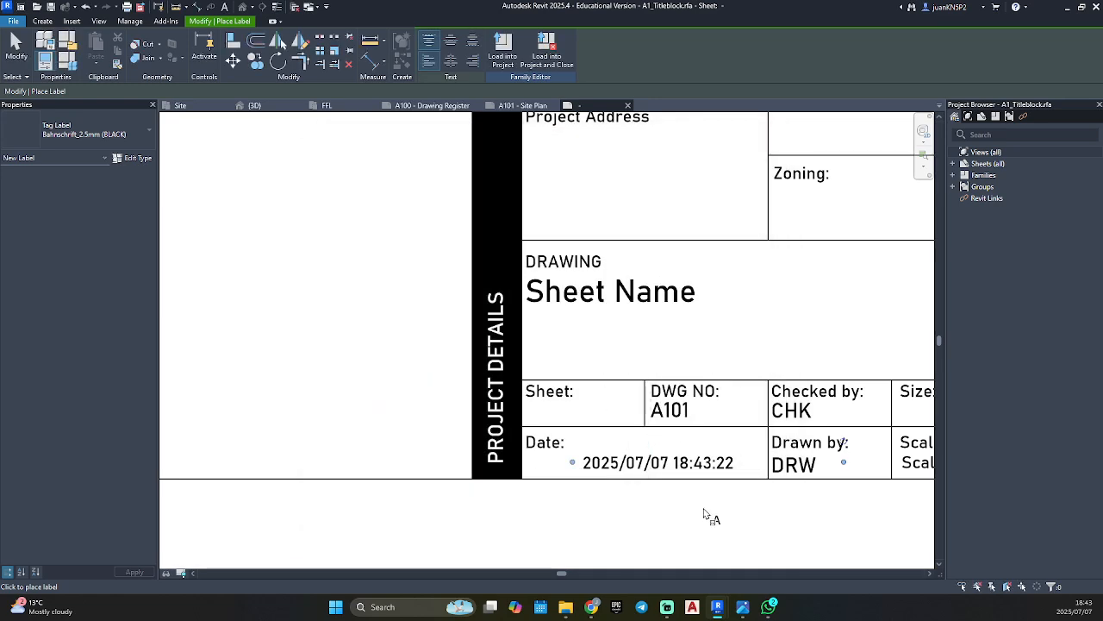
Move the Date/Time Stamp label directly under the "Date:" heading and narrow its text box to the cell's far edge.
{"action": "key", "text": "Escape"}
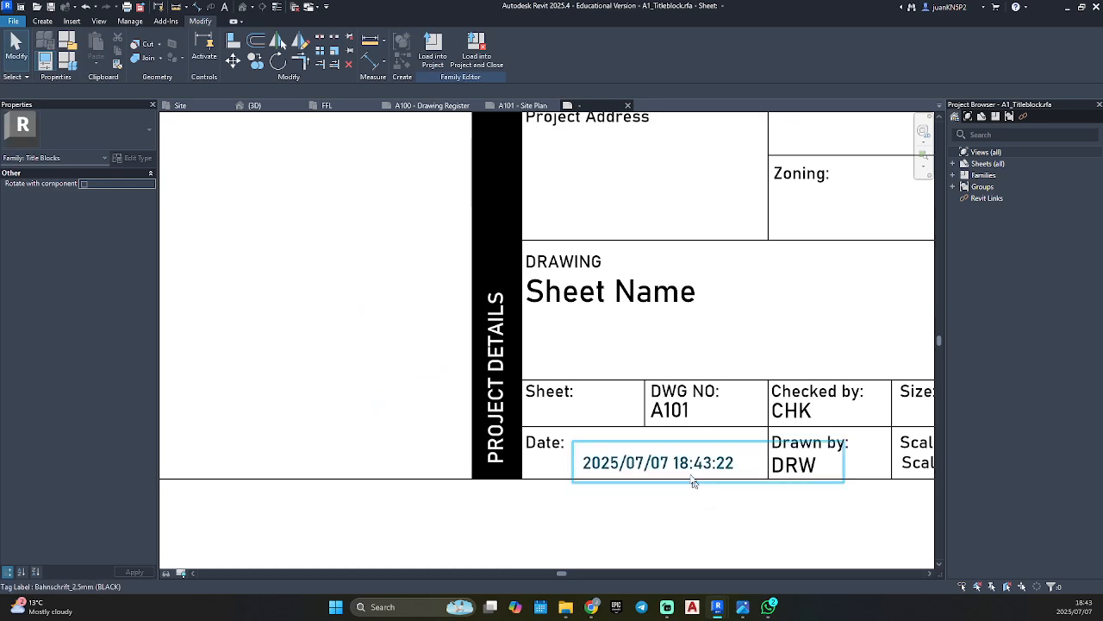
{"action": "scroll", "coordinate": [687, 469], "scroll_direction": "up", "scroll_amount": 2}
{"action": "left_click_drag", "start_coordinate": [686, 469], "coordinate": [601, 463]}
{"action": "left_click_drag", "start_coordinate": [836, 463], "coordinate": [807, 465]}
{"action": "key", "text": "Escape"}
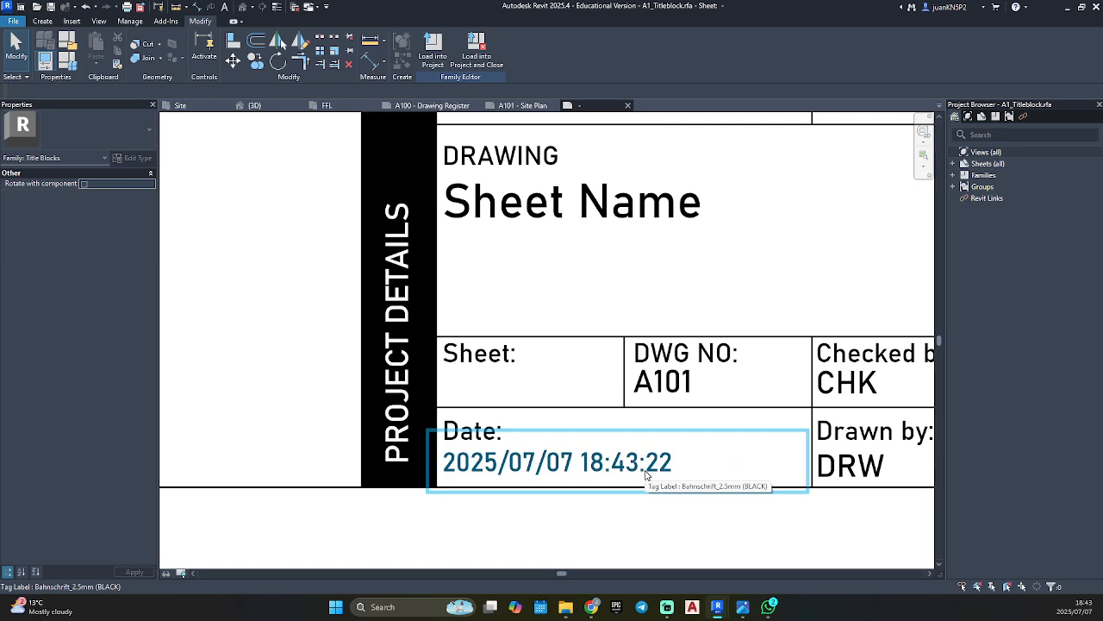
Load the updated A1_Titleblock family into the residential project only, leaving the other open family out.
{"action": "scroll", "coordinate": [646, 473], "scroll_direction": "down", "scroll_amount": 5}
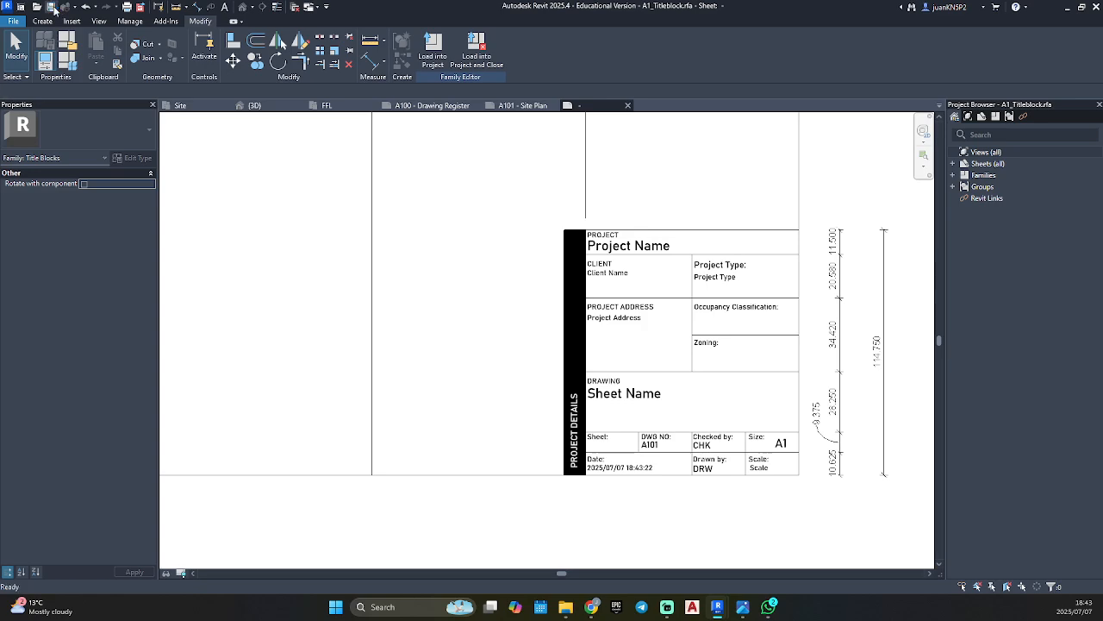
{"action": "left_click", "coordinate": [433, 60]}
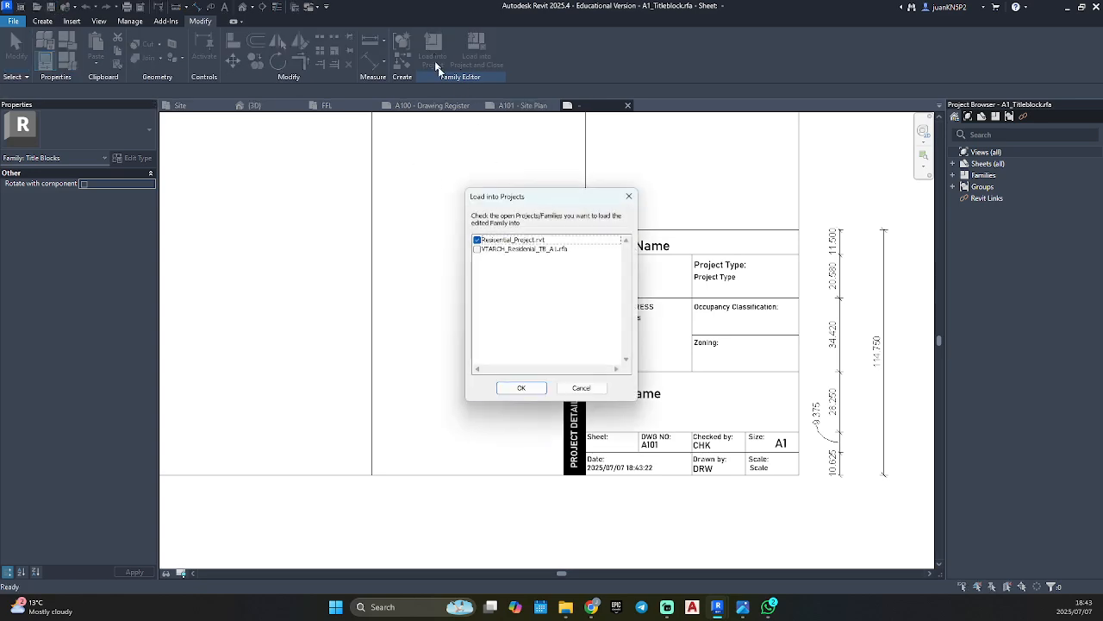
{"action": "left_click", "coordinate": [520, 389]}
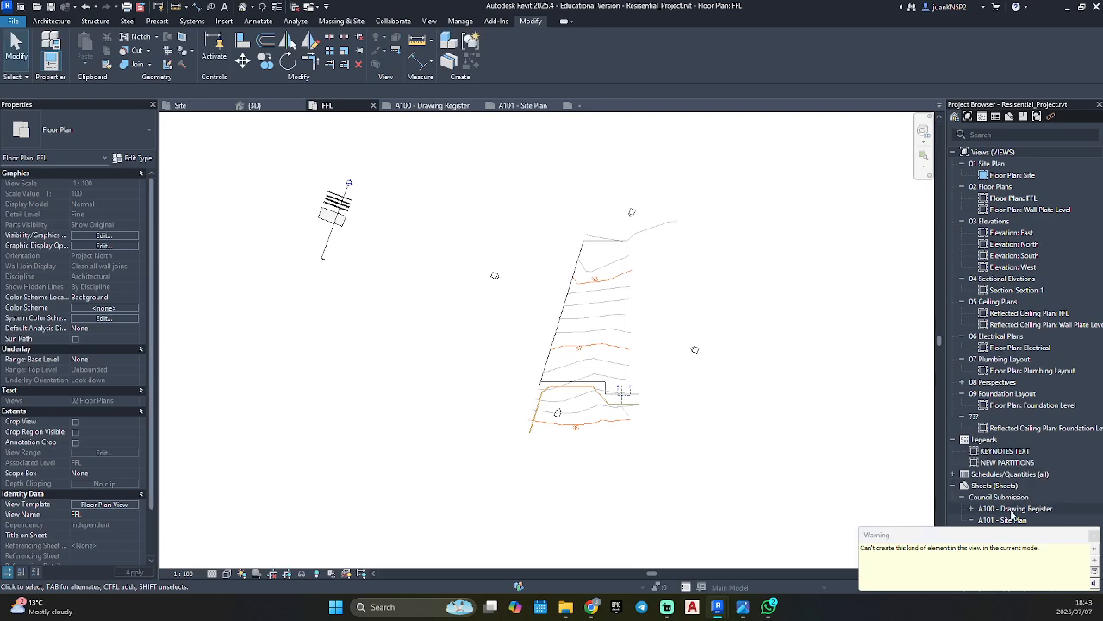
Open sheet A101 - Site Plan and switch its title block from Family1 to the A1_Titleblock type.
{"action": "double_click", "coordinate": [1004, 520]}
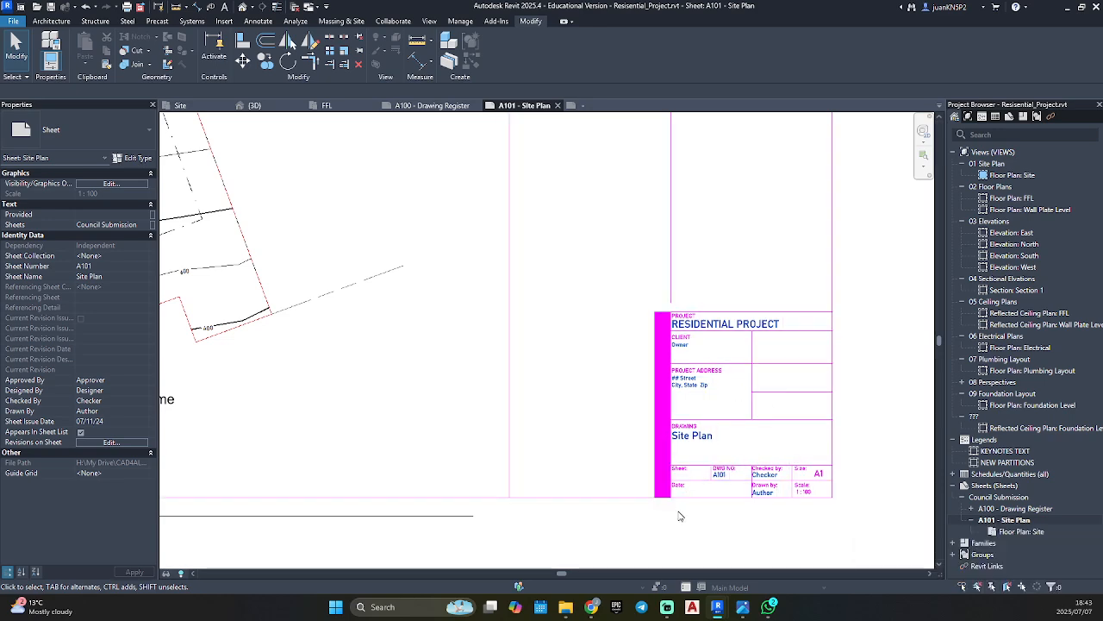
{"action": "scroll", "coordinate": [783, 380], "scroll_direction": "up", "scroll_amount": 4}
{"action": "left_click", "coordinate": [783, 381]}
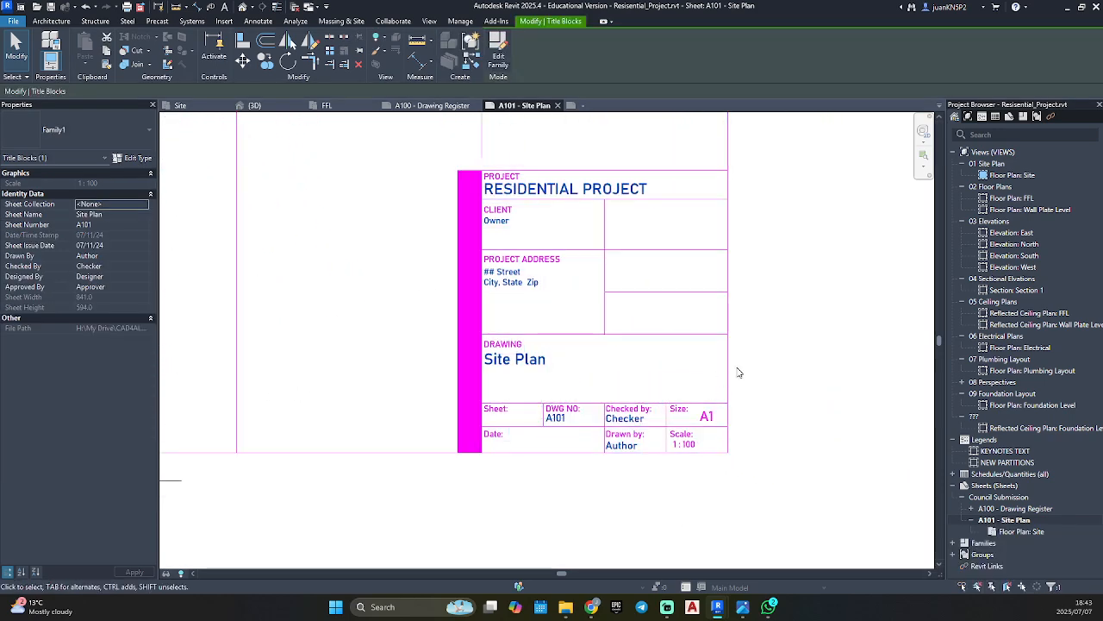
{"action": "left_click", "coordinate": [69, 129]}
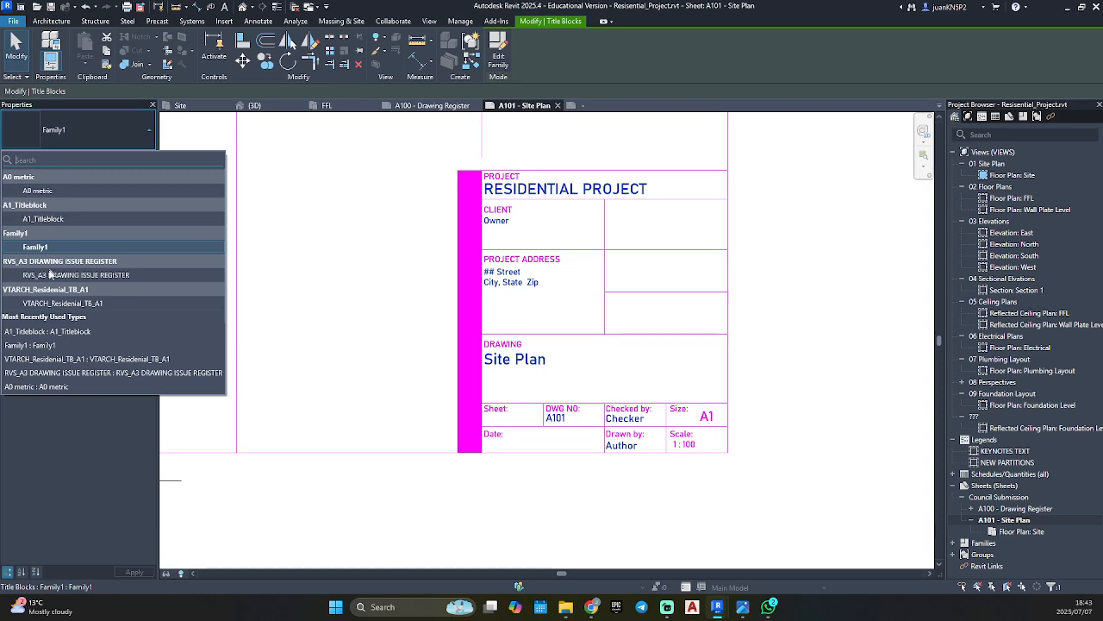
{"action": "left_click", "coordinate": [45, 218]}
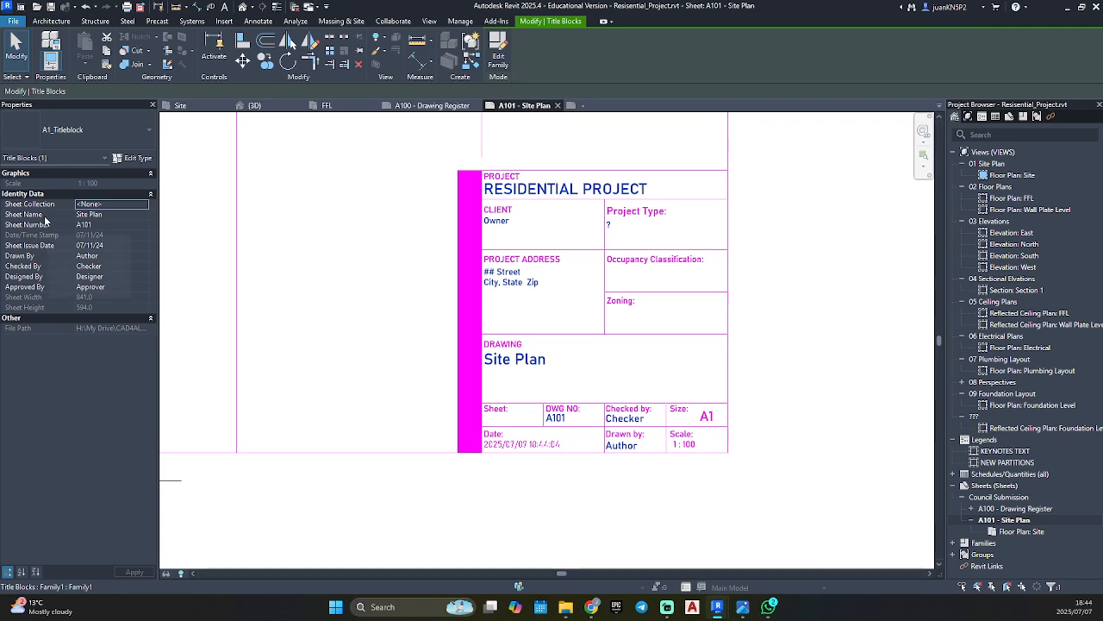
{"action": "left_click", "coordinate": [841, 346]}
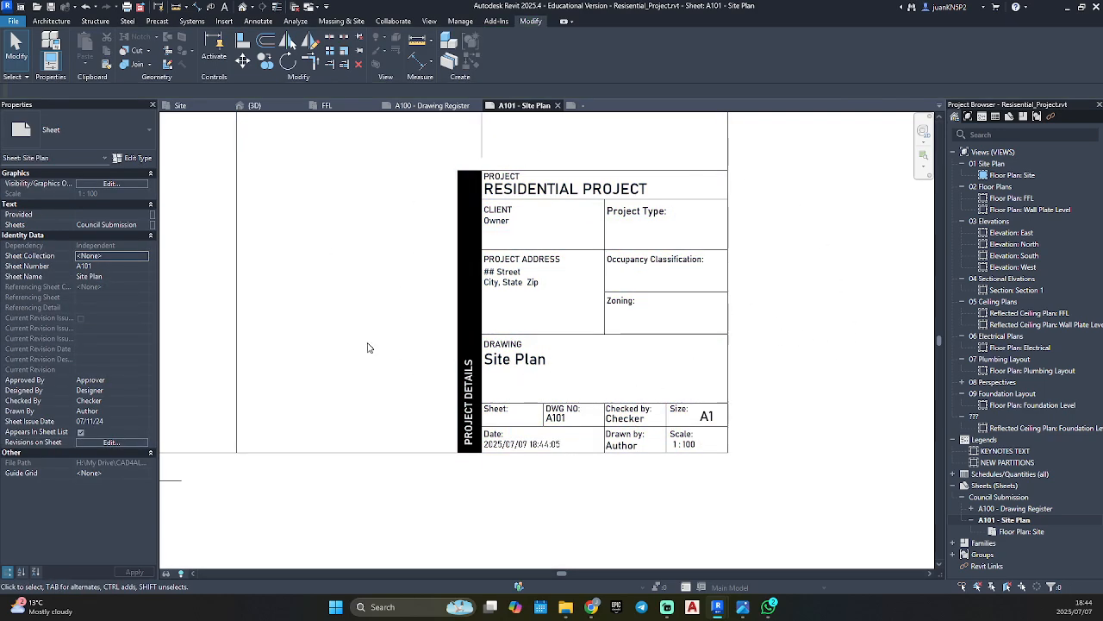
{"action": "scroll", "coordinate": [352, 320], "scroll_direction": "down", "scroll_amount": 3}
{"action": "middle_click_drag", "start_coordinate": [638, 348], "coordinate": [504, 392]}
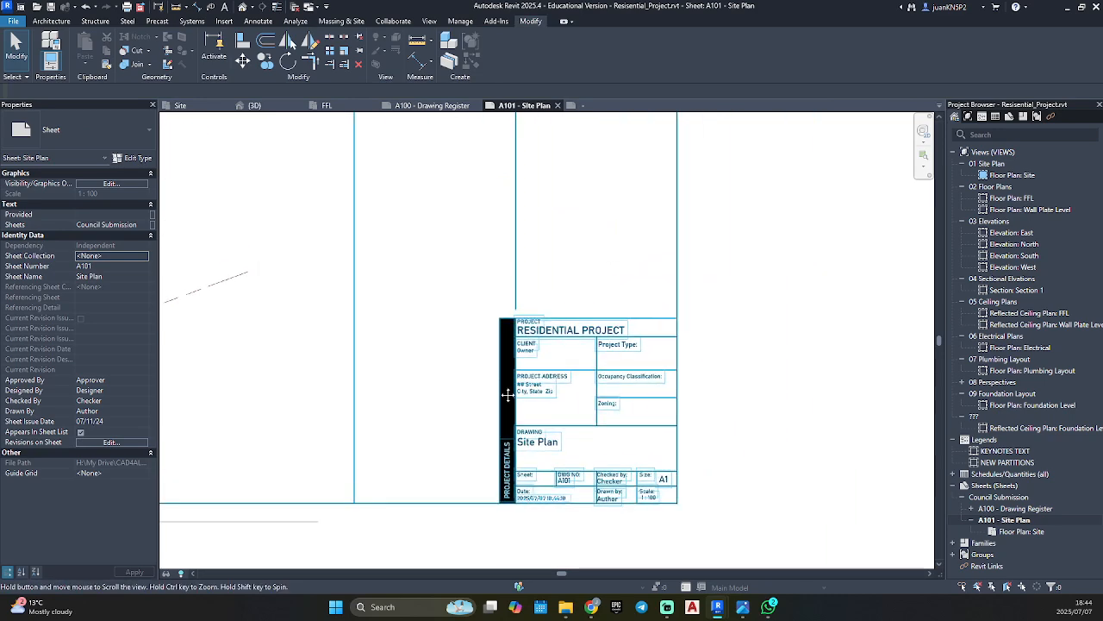